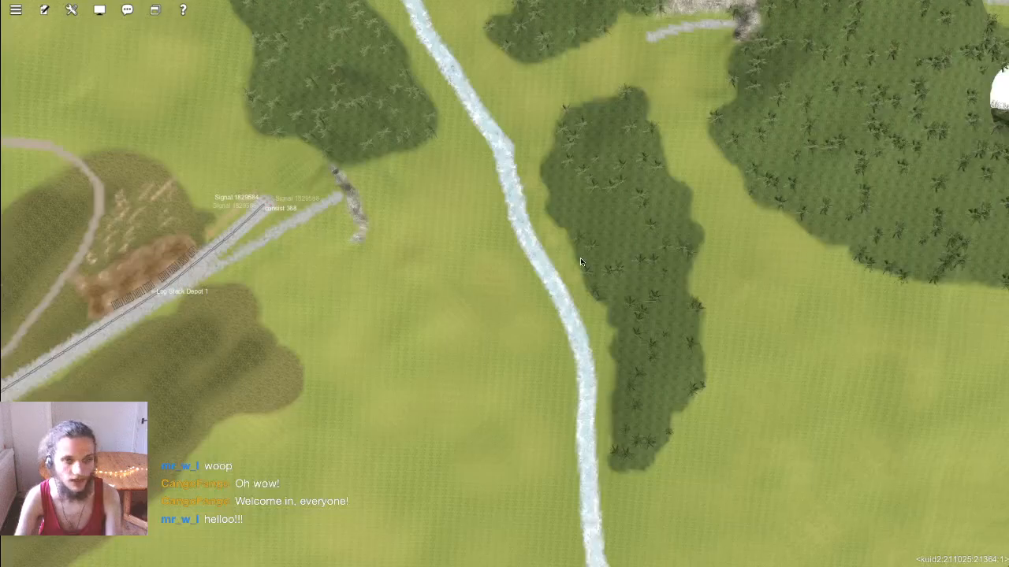
Step: Survey the river and the surrounding forested terrain of the route
right_click_drag(581, 262, 514, 111)
key("w")
key("w")
key("w")
key("w")
key("w")
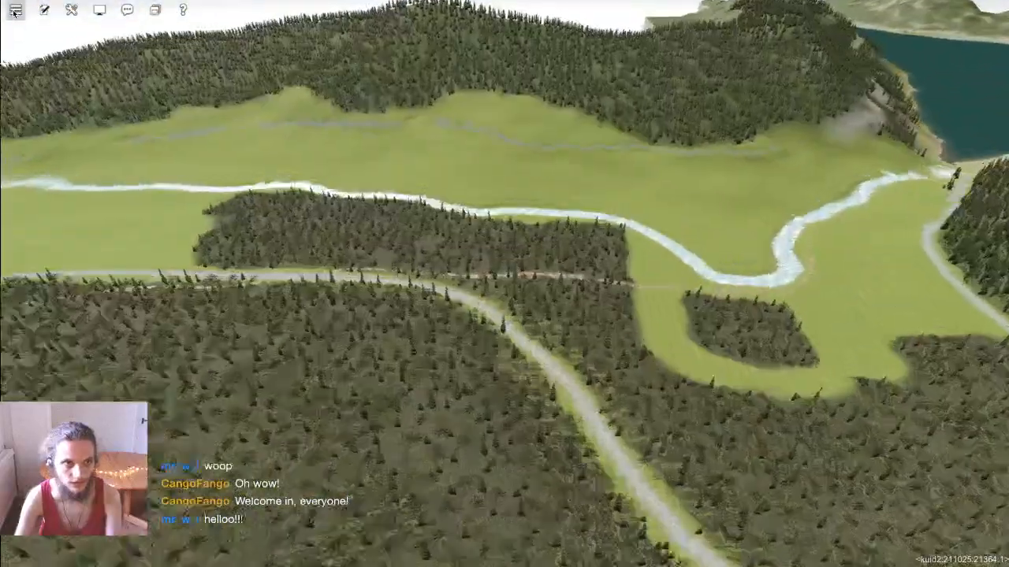
Step: Review the draw distance and scenery, tree and post-processing detail in the video settings, and accept them
left_click(15, 10)
left_click(24, 30)
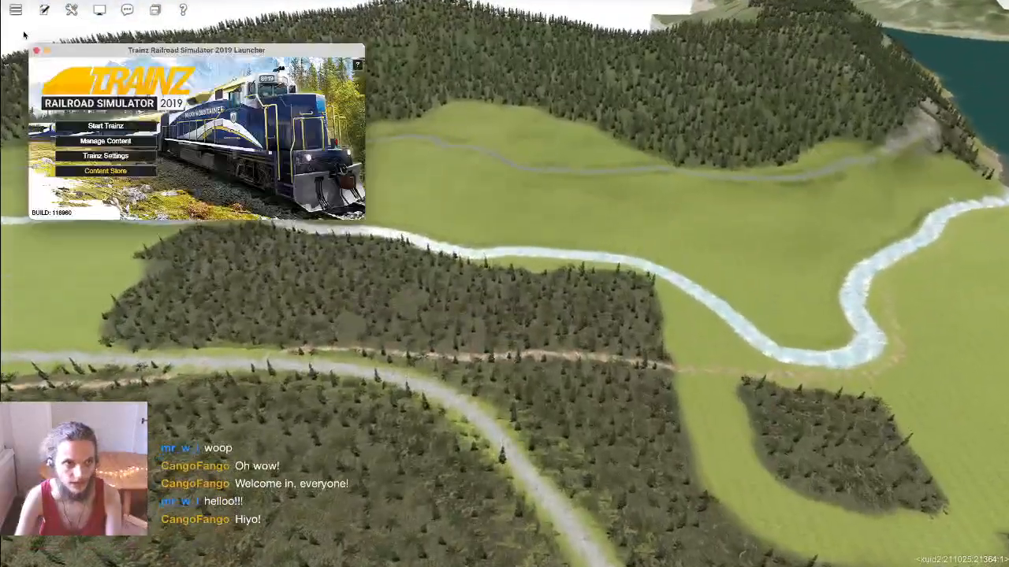
left_click(53, 19)
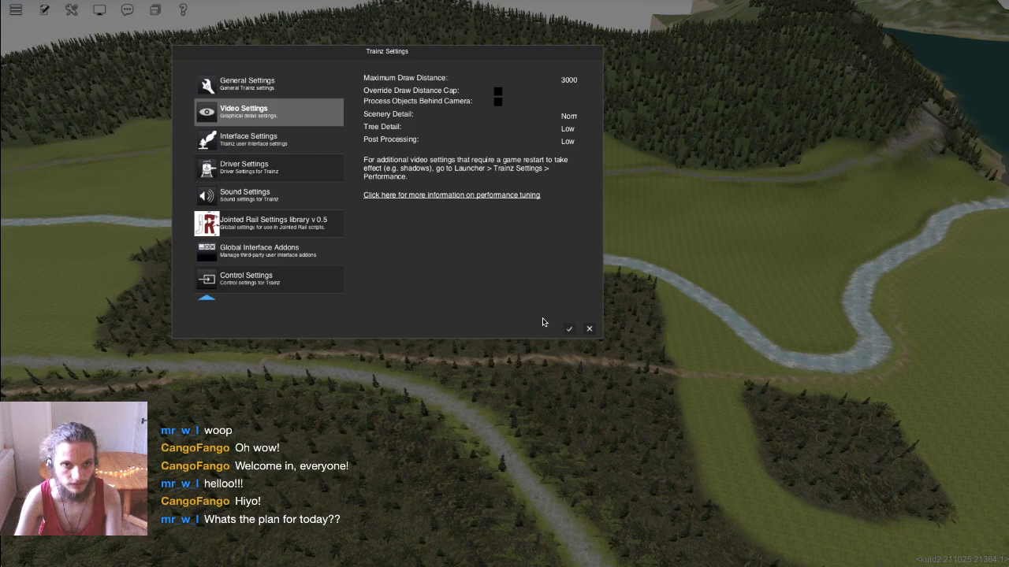
left_click(569, 329)
Step: Examine the overall route layout, and inspect the river valley and the paved road up close
scroll(567, 331, "down", 10)
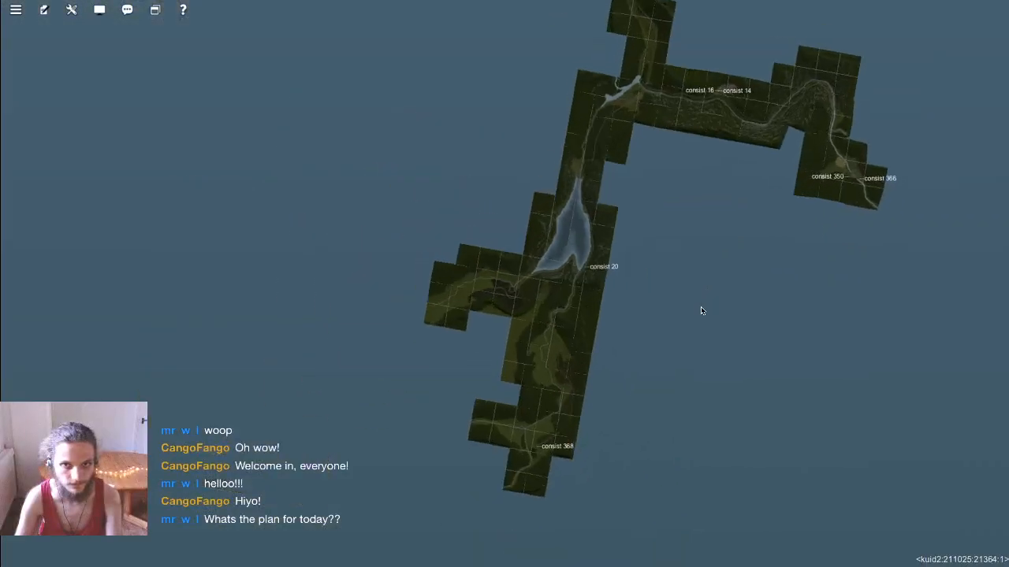
scroll(700, 307, "up", 8)
scroll(725, 284, "up", 6)
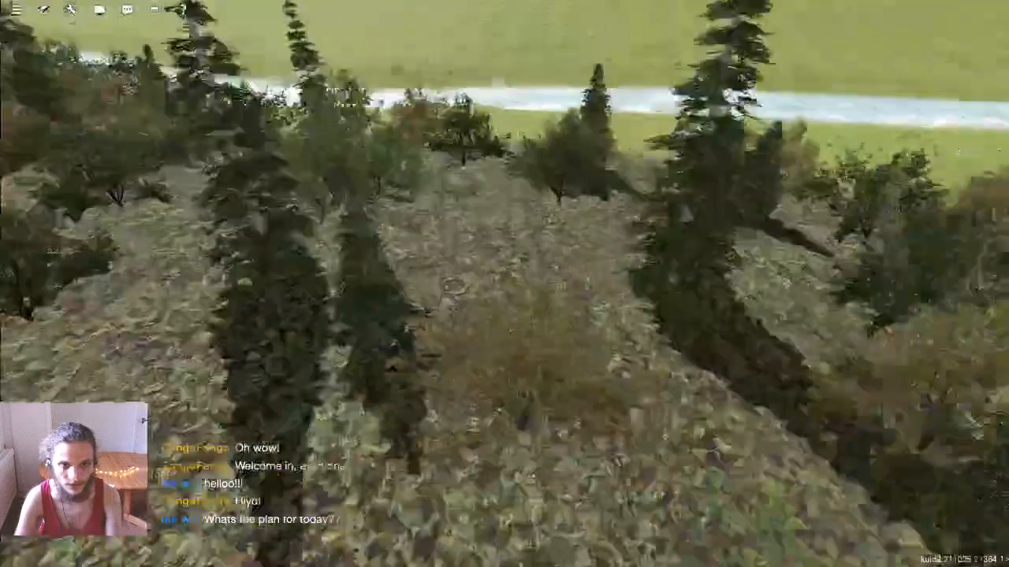
scroll(1007, 115, "down", 2)
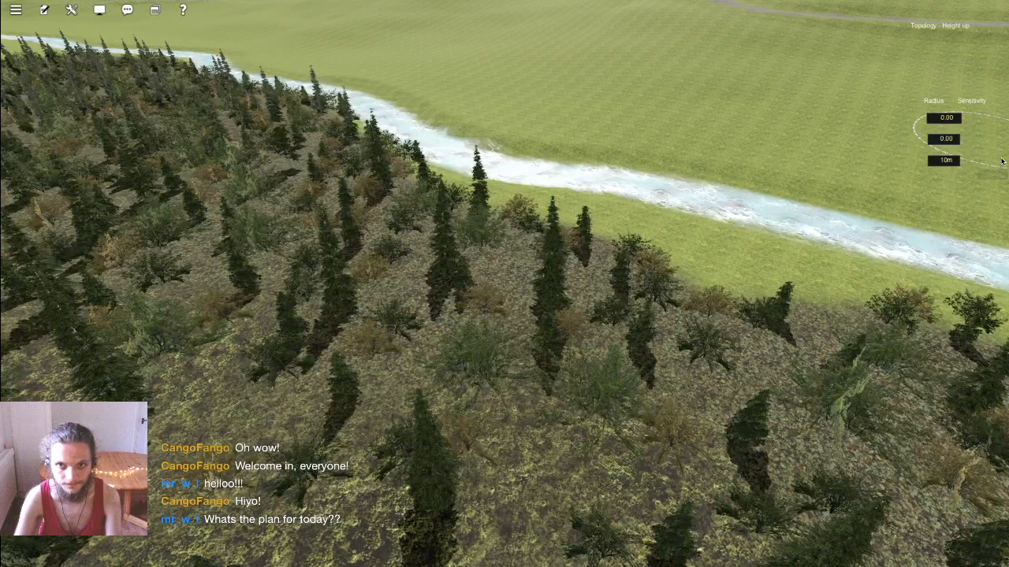
right_click_drag(631, 193, 541, 261)
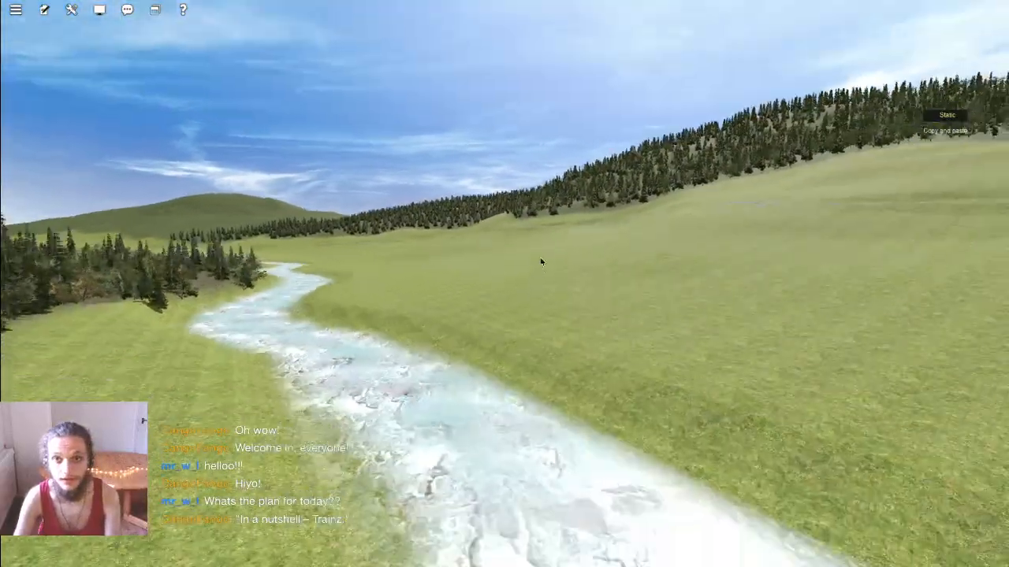
scroll(541, 261, "down", 3)
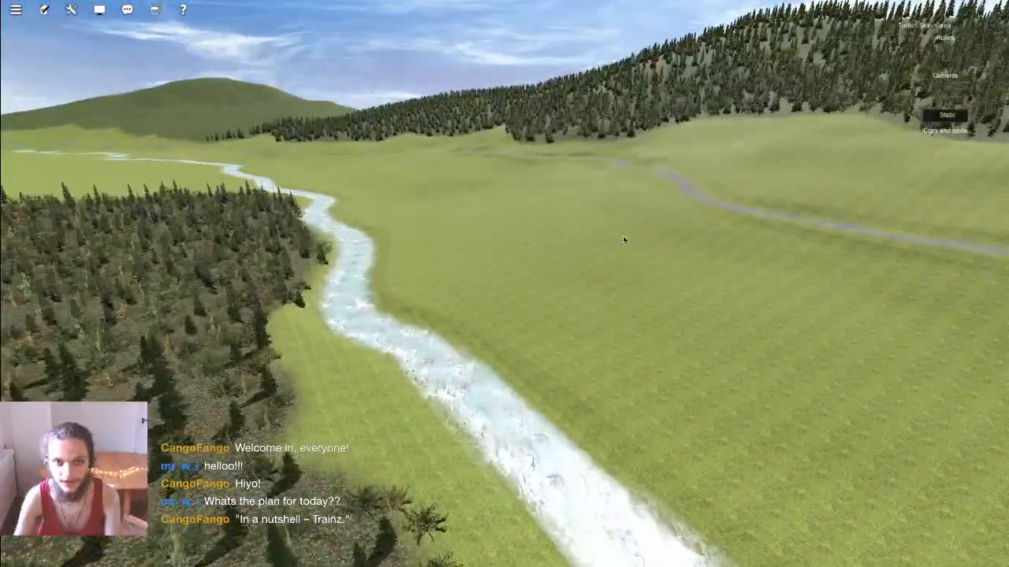
right_click_drag(550, 254, 504, 278)
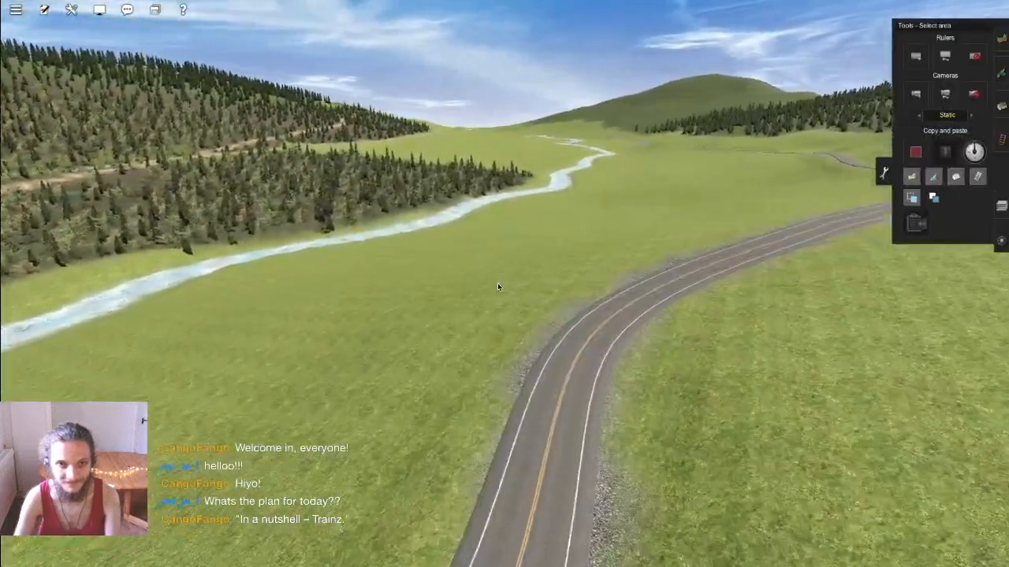
scroll(497, 287, "up", 3)
scroll(498, 287, "down", 3)
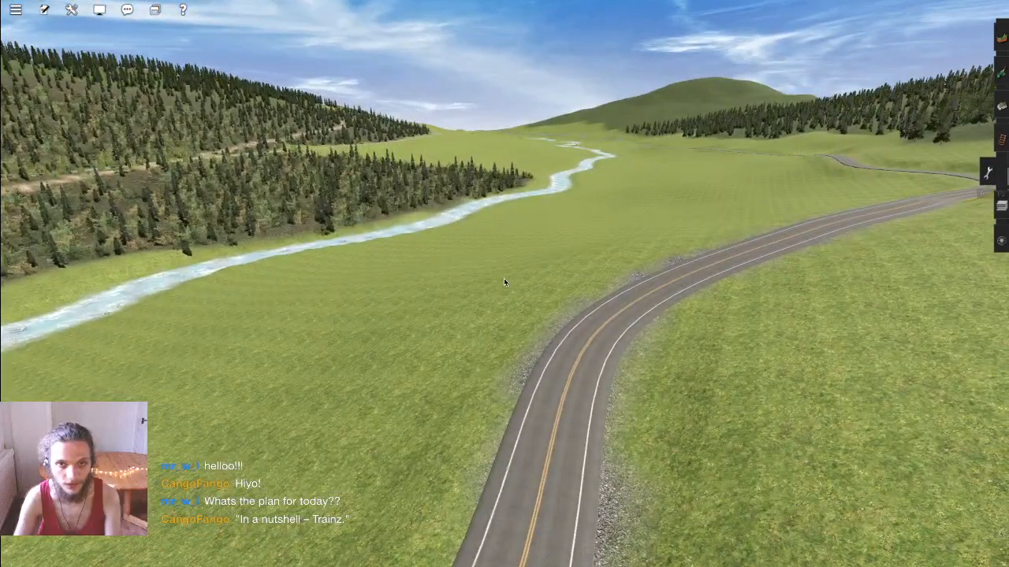
right_click_drag(439, 272, 607, 252)
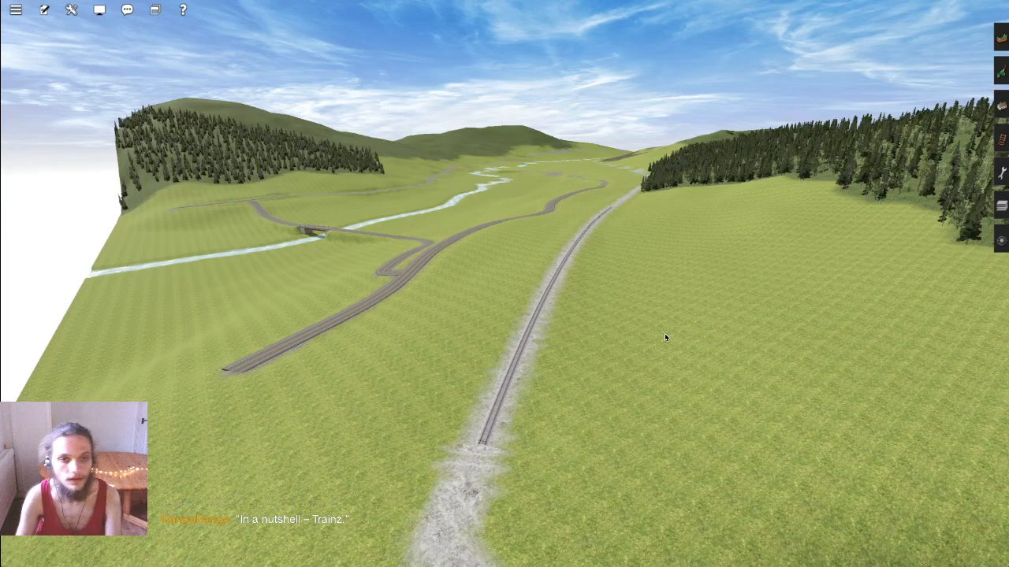
Step: Inspect the single railway track from its unfinished end through the grassy valley to the forest edge
right_click_drag(536, 341, 592, 398)
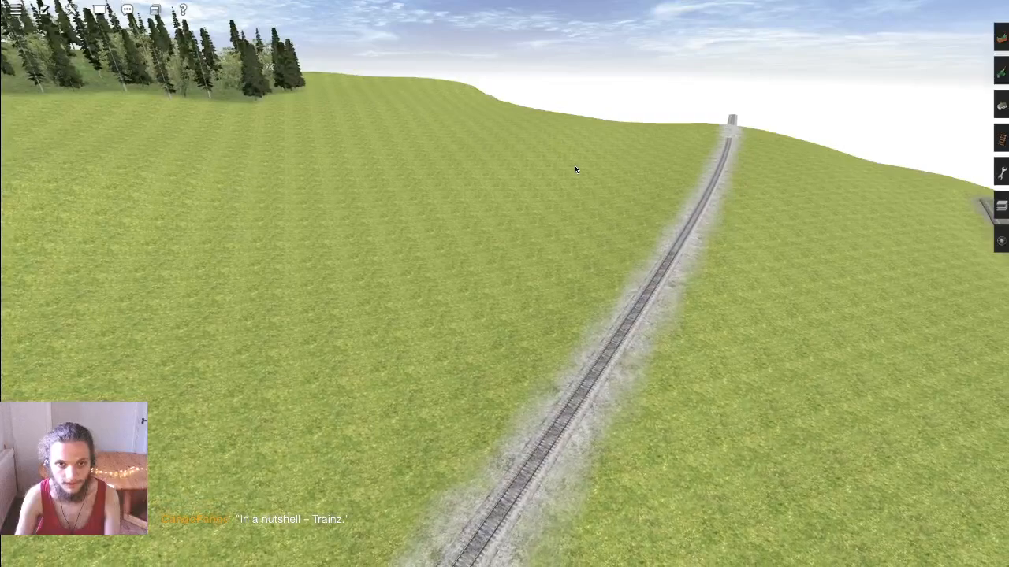
right_click_drag(575, 170, 432, 160)
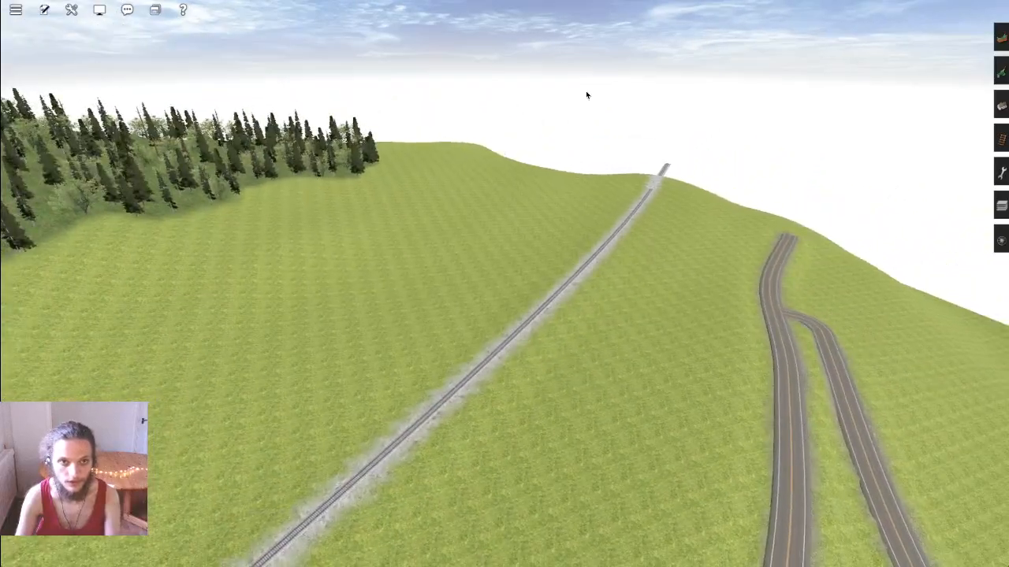
mouse_move(513, 302)
right_mouse_down()
mouse_move(523, 315)
mouse_move(545, 291)
mouse_move(533, 297)
mouse_move(517, 283)
right_mouse_up()
scroll(517, 283, "up", 6)
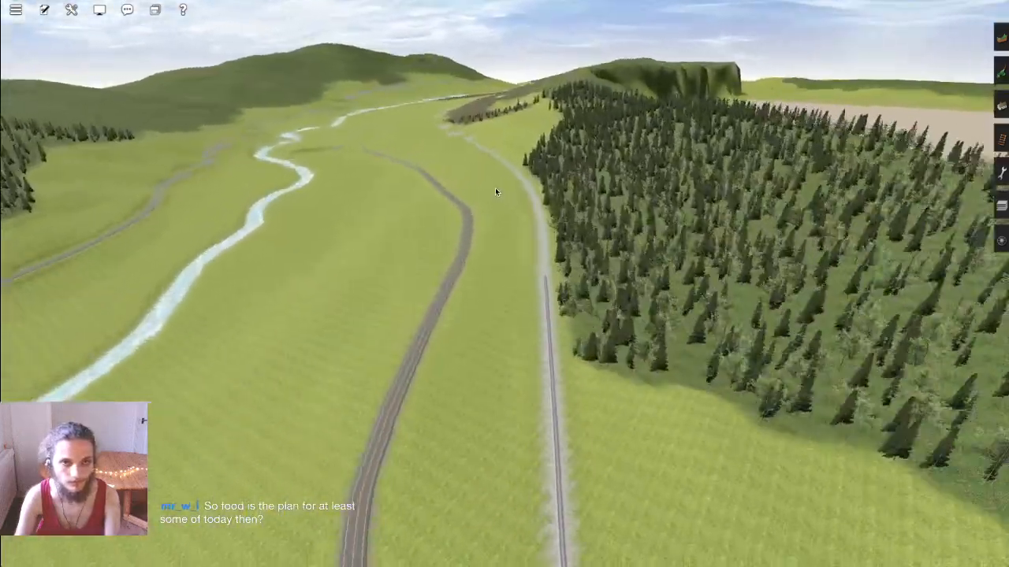
right_click_drag(495, 191, 541, 259)
scroll(541, 258, "up", 6)
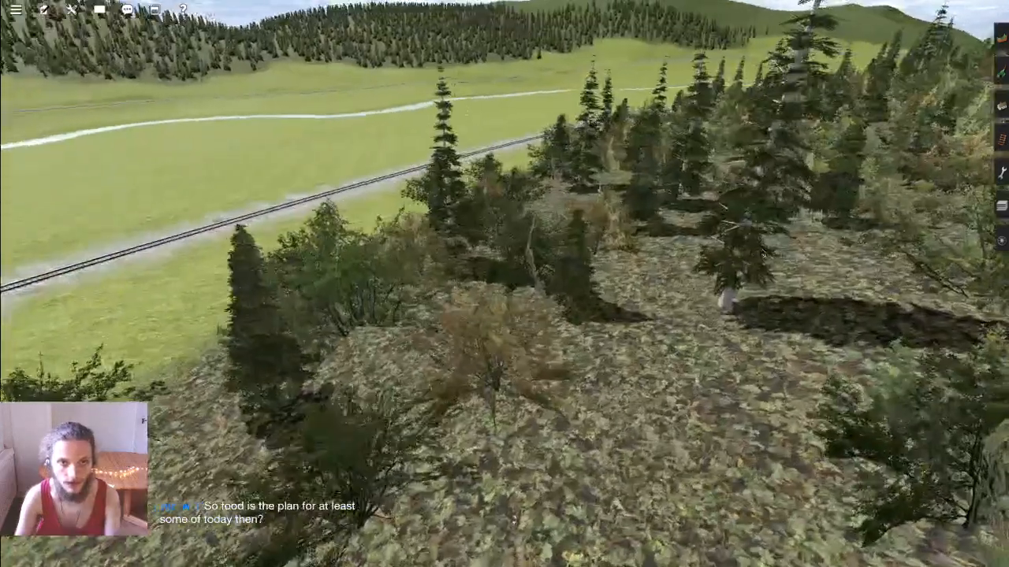
scroll(454, 249, "down", 8)
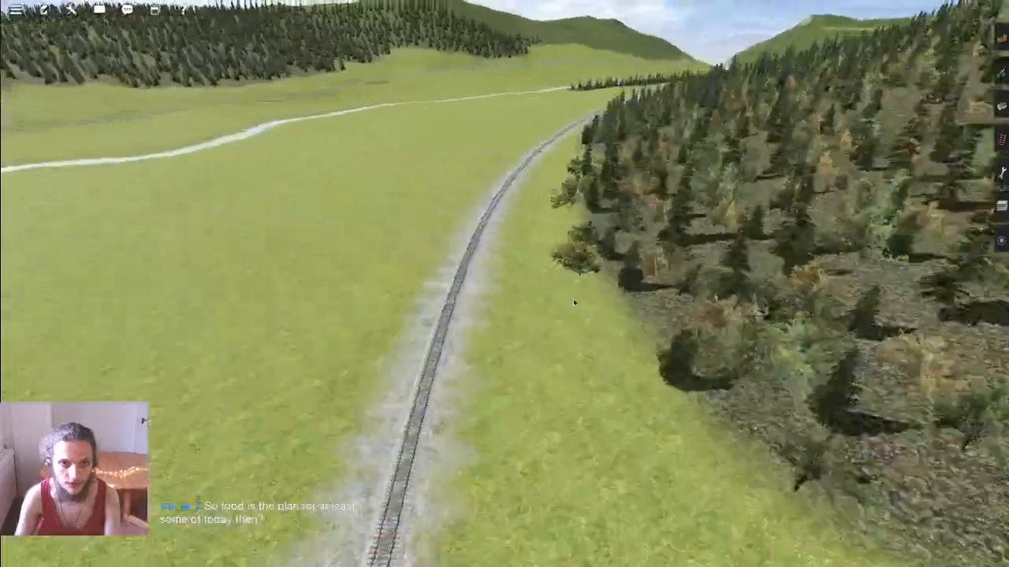
key("w")
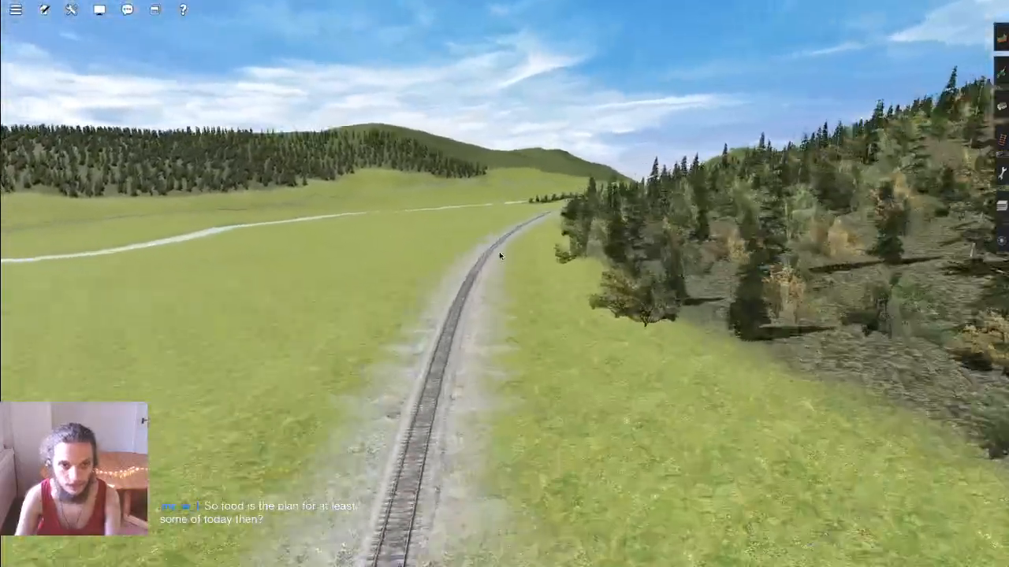
key("q")
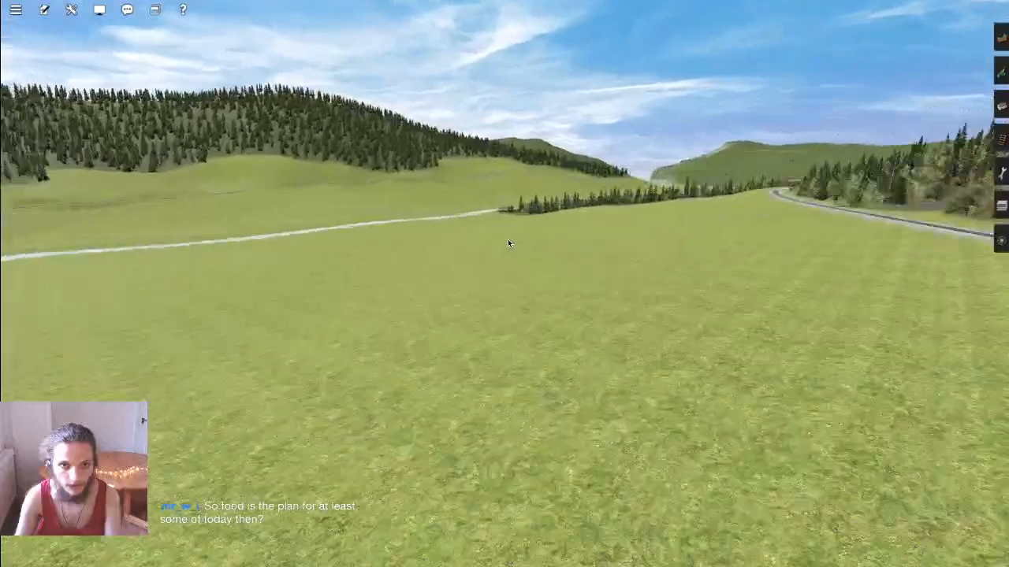
key("Left")
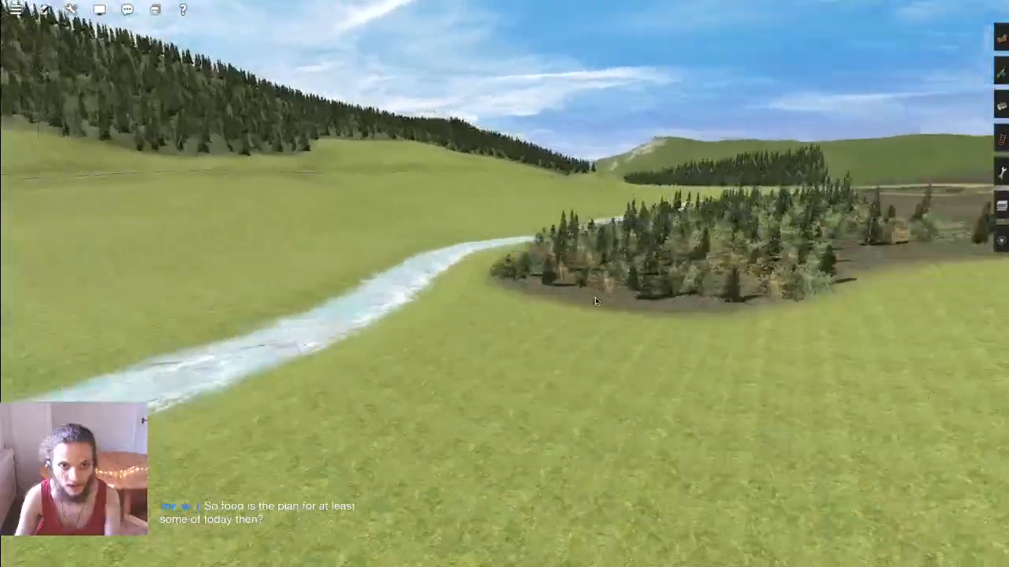
Step: Examine the open land between the river and the railway, and the forest bordering the line
scroll(595, 298, "down", 5)
key("Up")
right_click(556, 239)
key("Right")
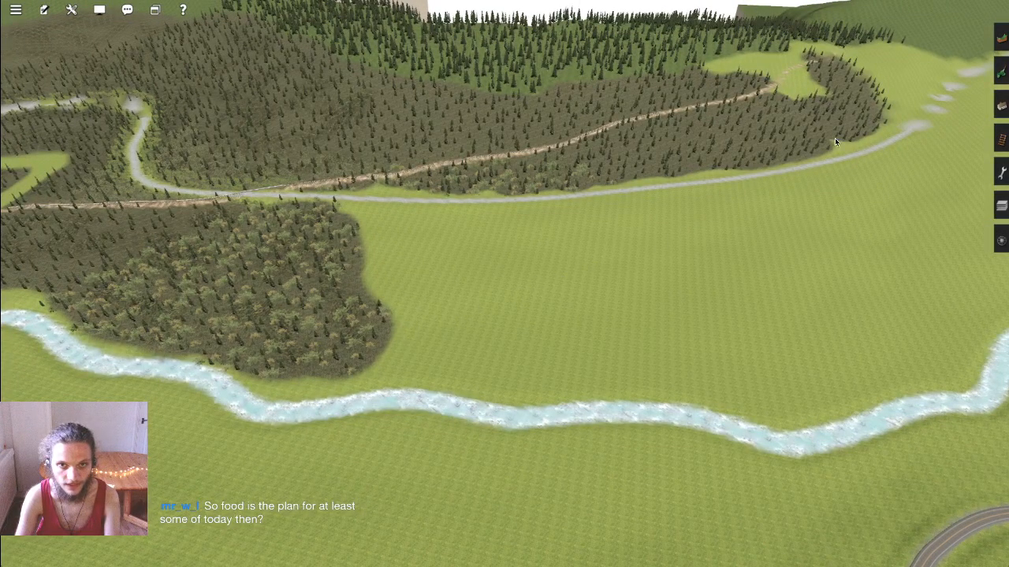
key("e")
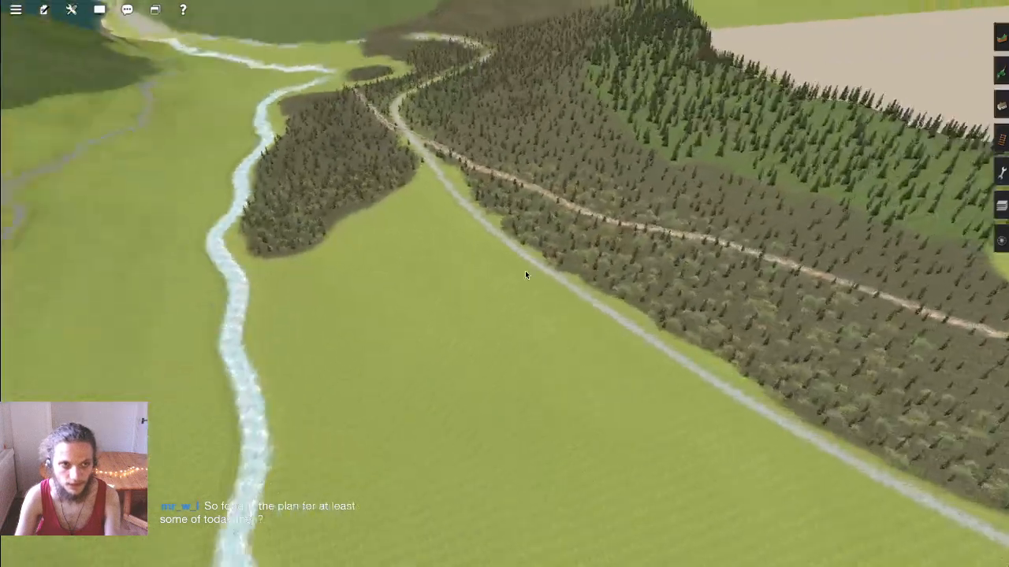
scroll(522, 341, "up", 2)
scroll(521, 341, "up", 4)
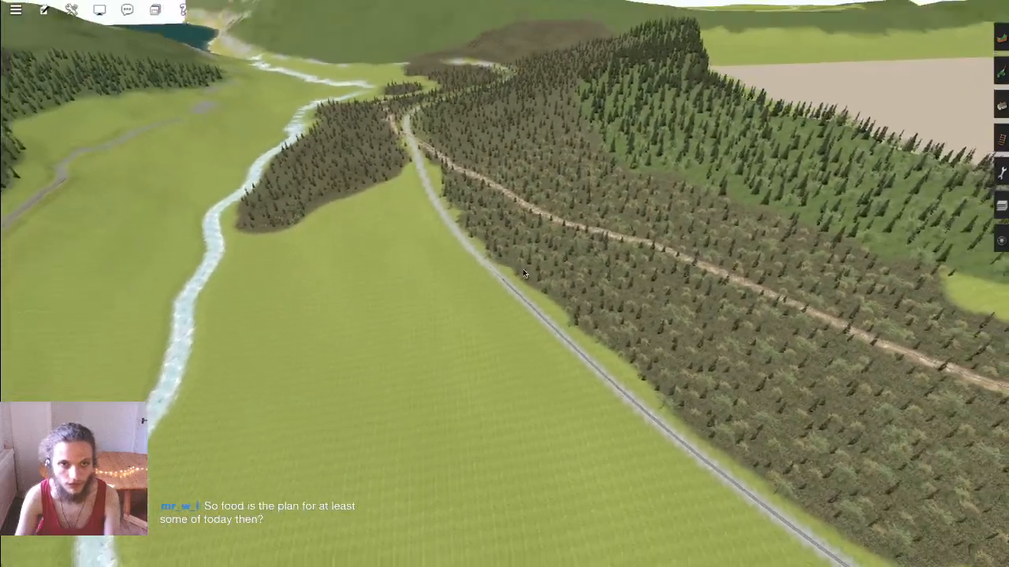
scroll(403, 320, "up", 3)
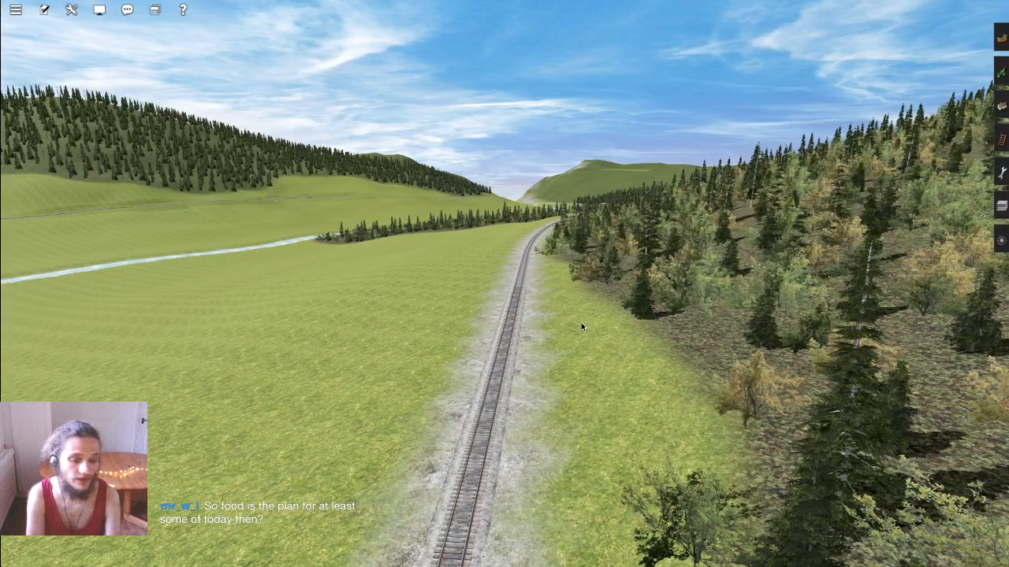
scroll(581, 326, "up", 3)
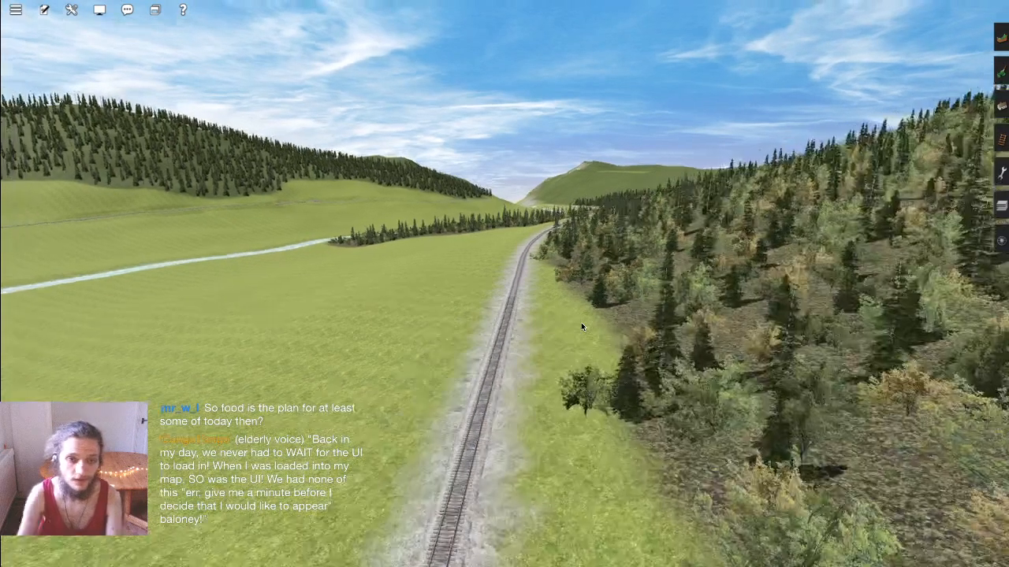
Step: Inspect the valley in both directions and the second track running through the wooded hillside above the railway
key("Left")
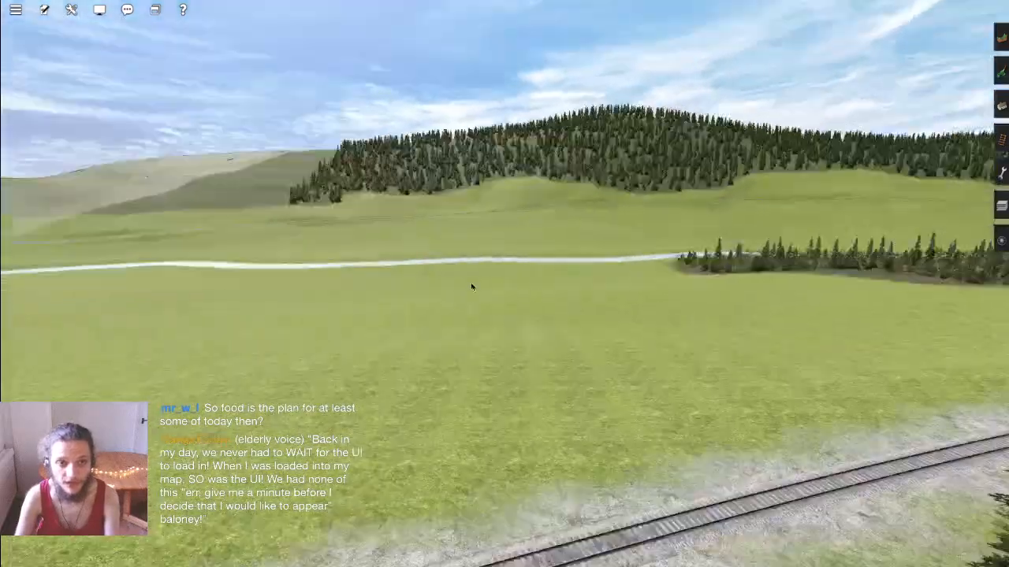
key("Left")
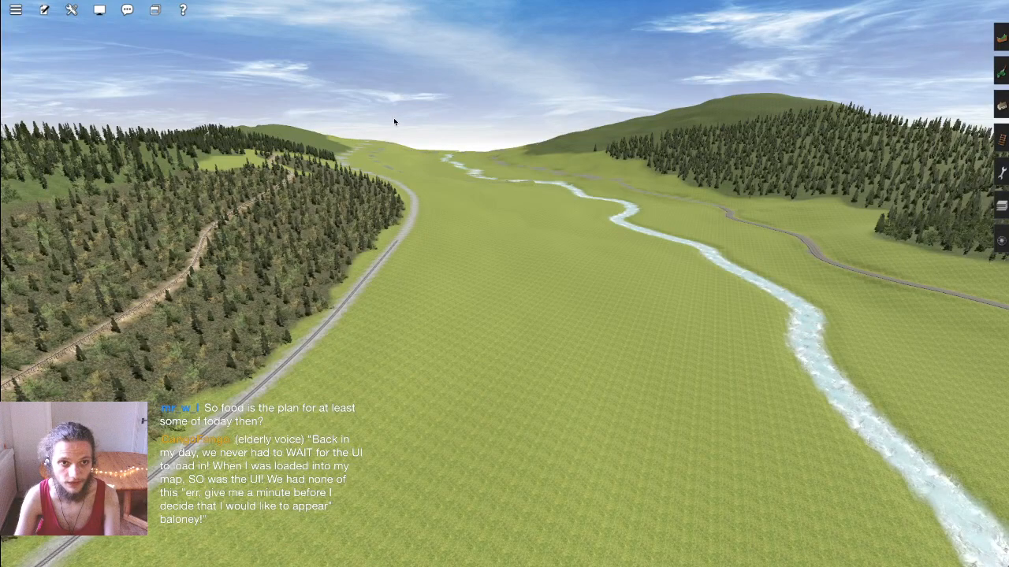
key("Left")
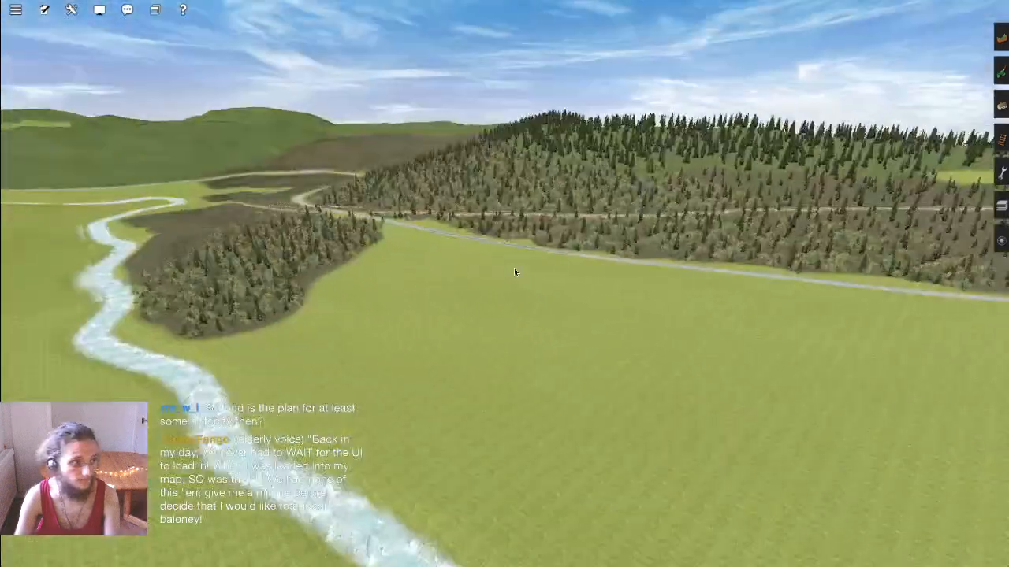
key("Left")
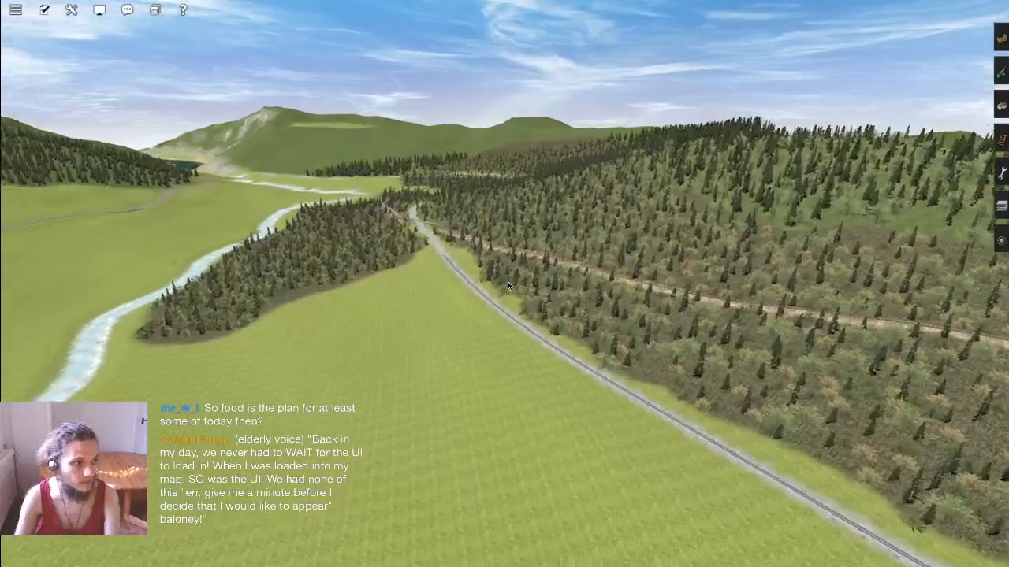
scroll(508, 282, "up", 5)
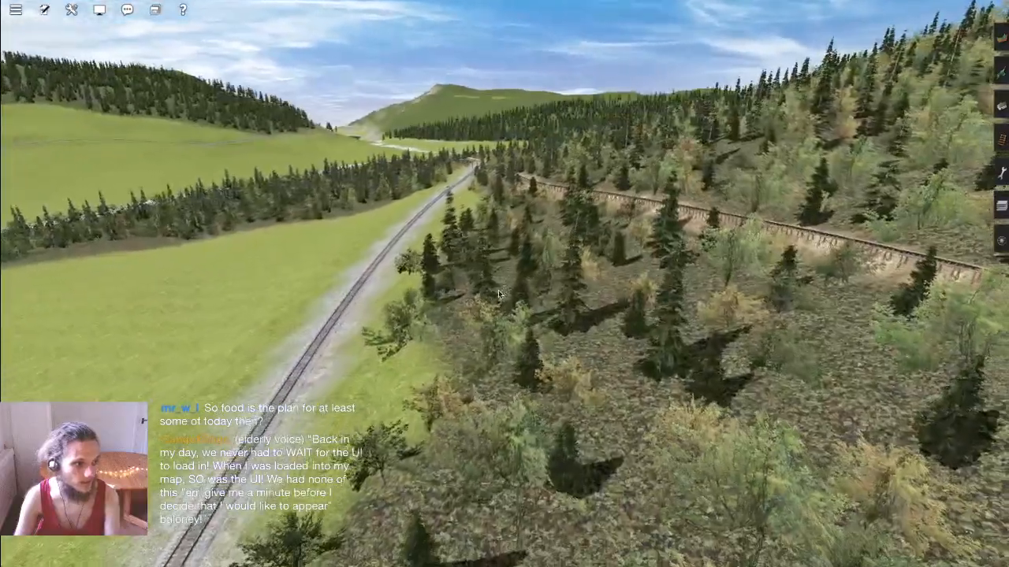
key("Left")
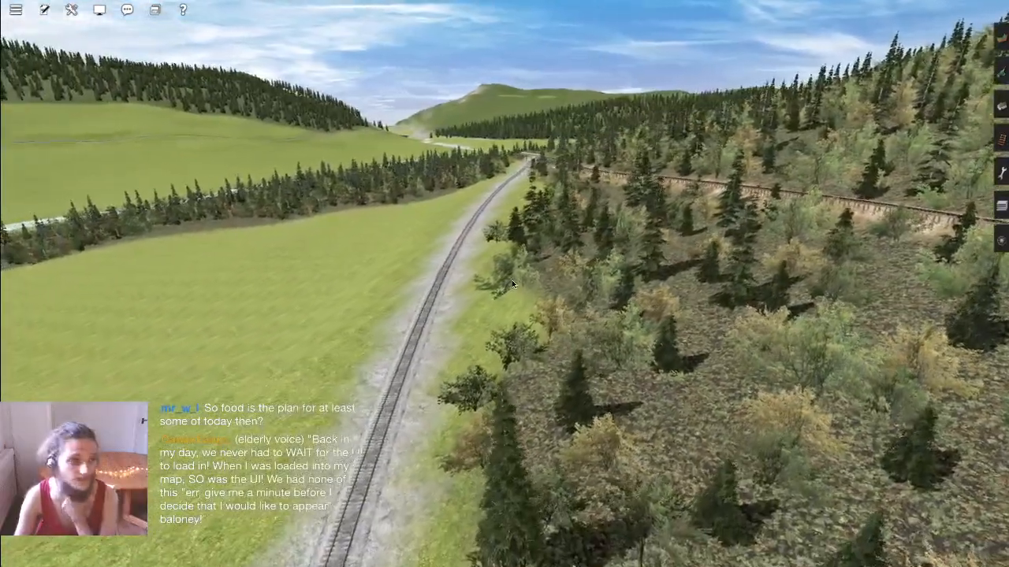
key("Right")
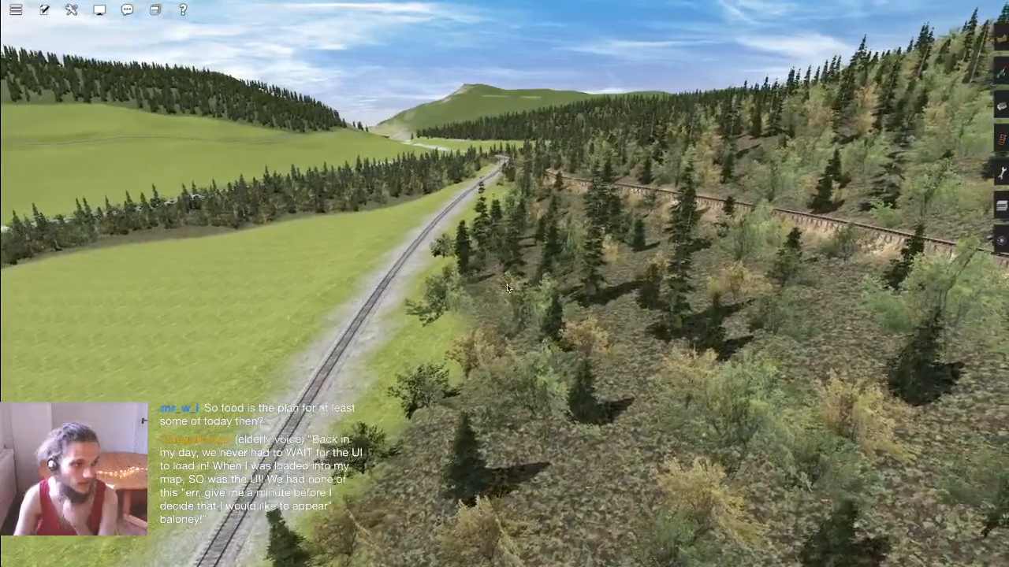
key("Right")
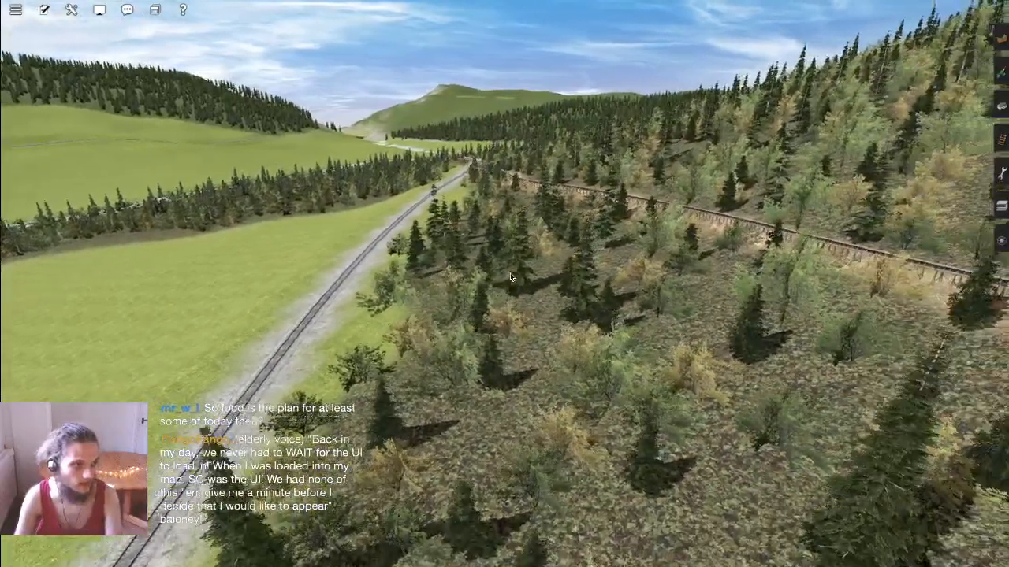
key("Up")
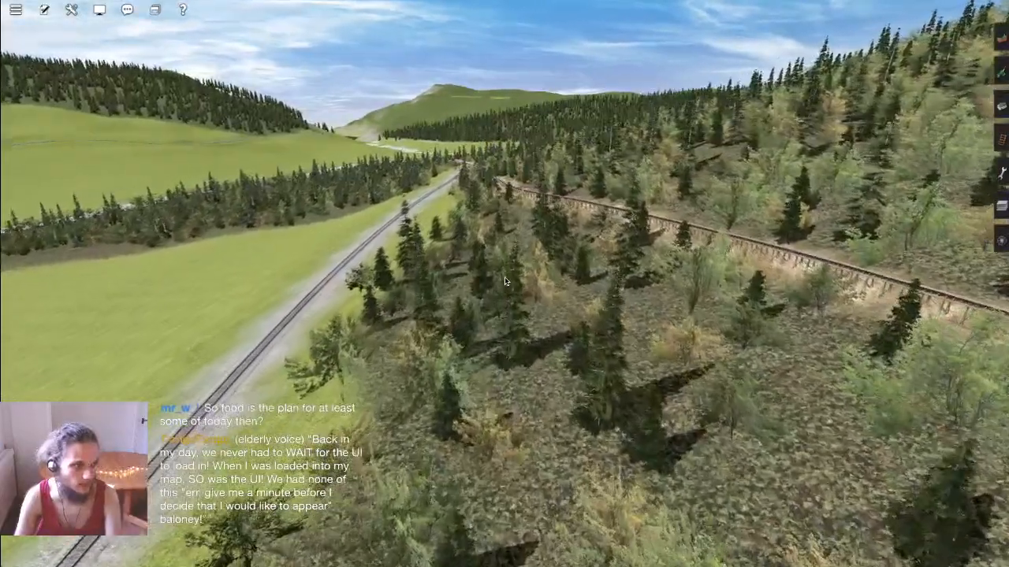
key("Left")
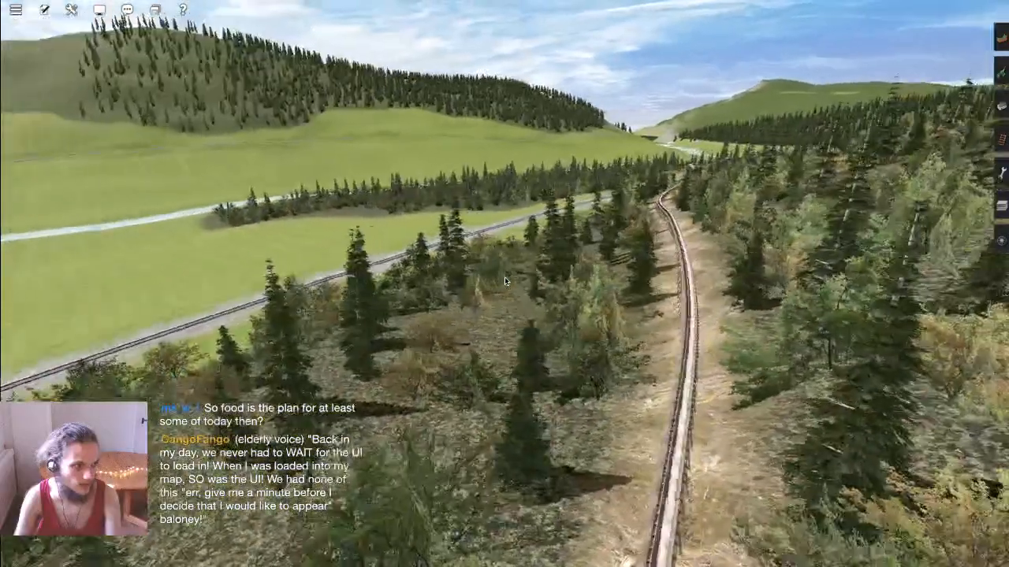
key("Left")
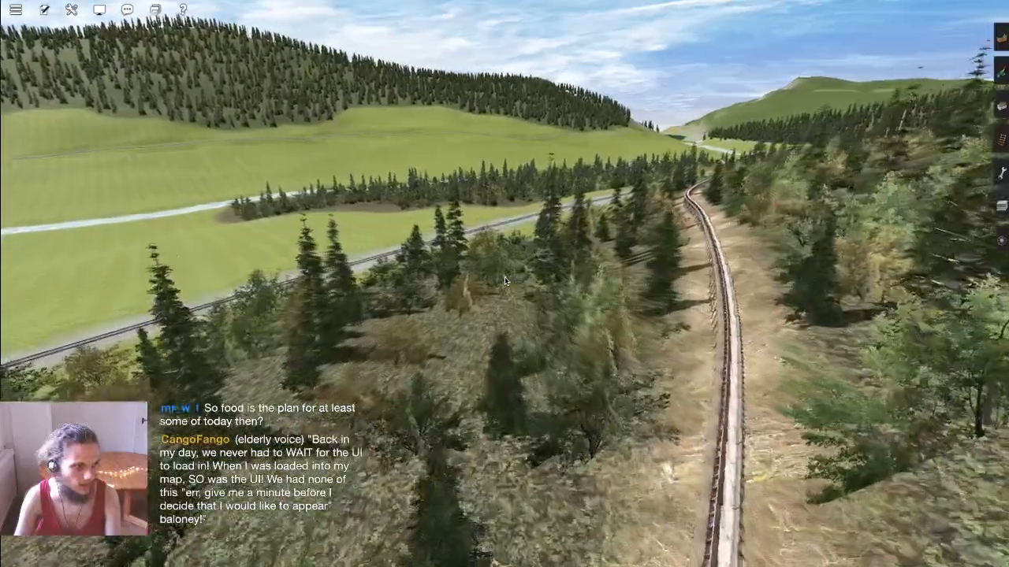
Step: Inspect the wooden trestle carrying the second track along the wooded hillside, up close and from above
key("Left")
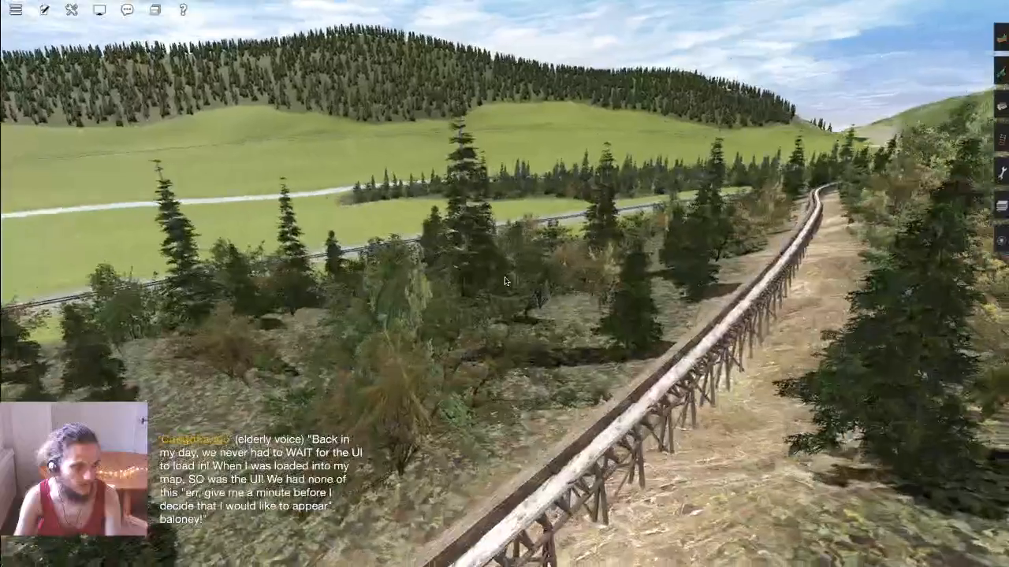
key("Left")
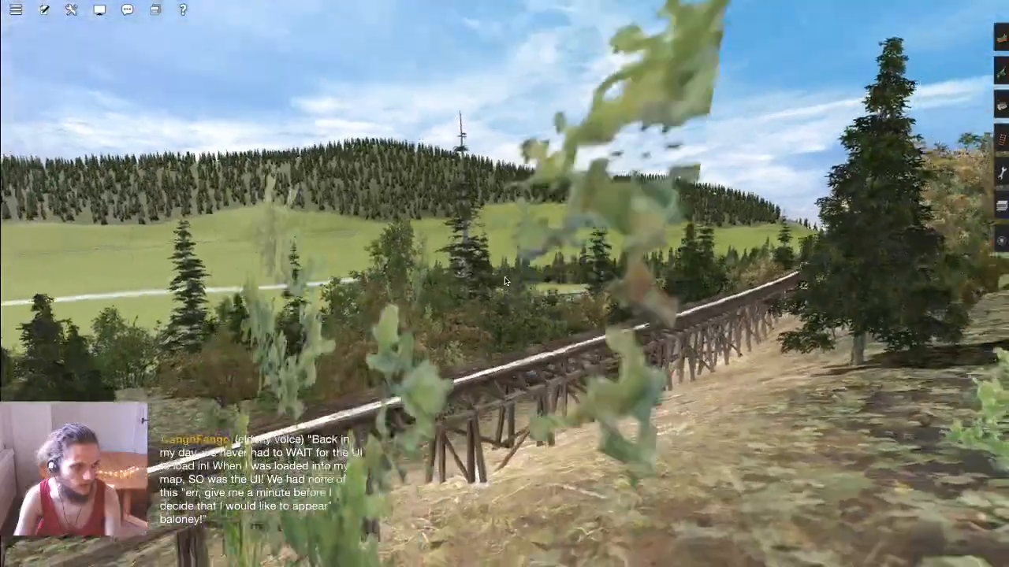
key("Down")
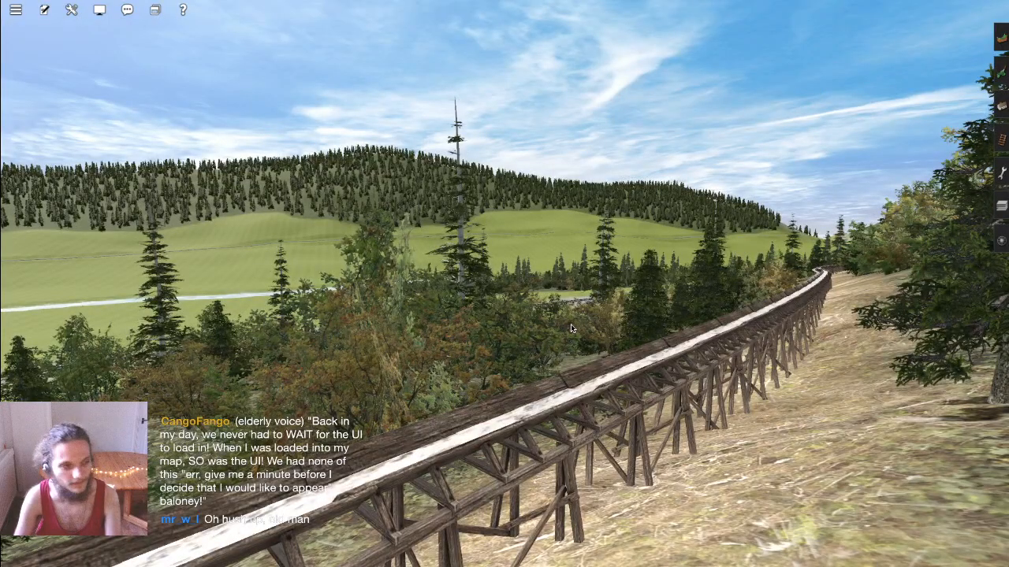
scroll(570, 323, "down", 5)
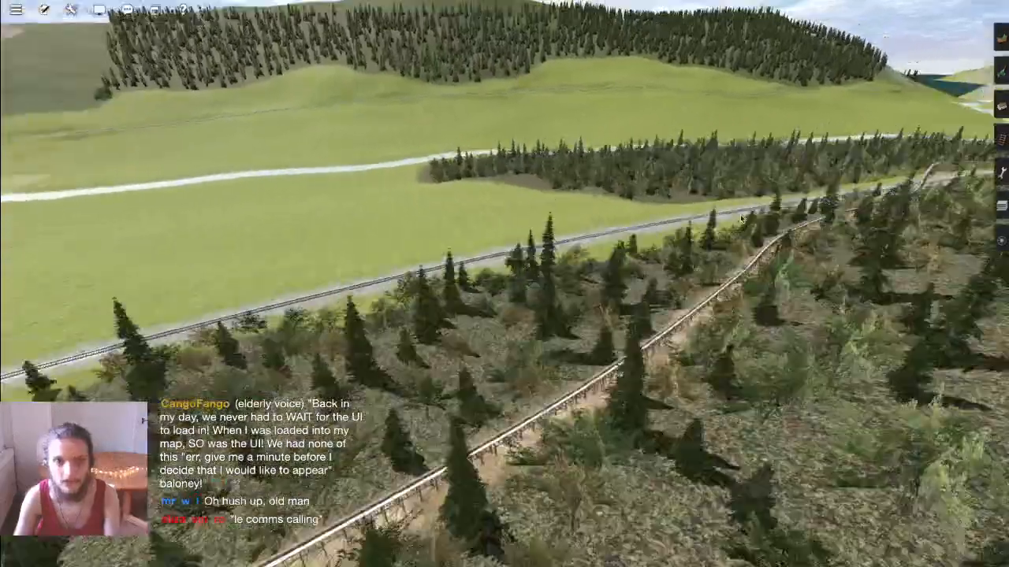
Step: Select the square sample patch of mixed trees on the open grass beyond the forest as the area to copy
mouse_move(969, 209)
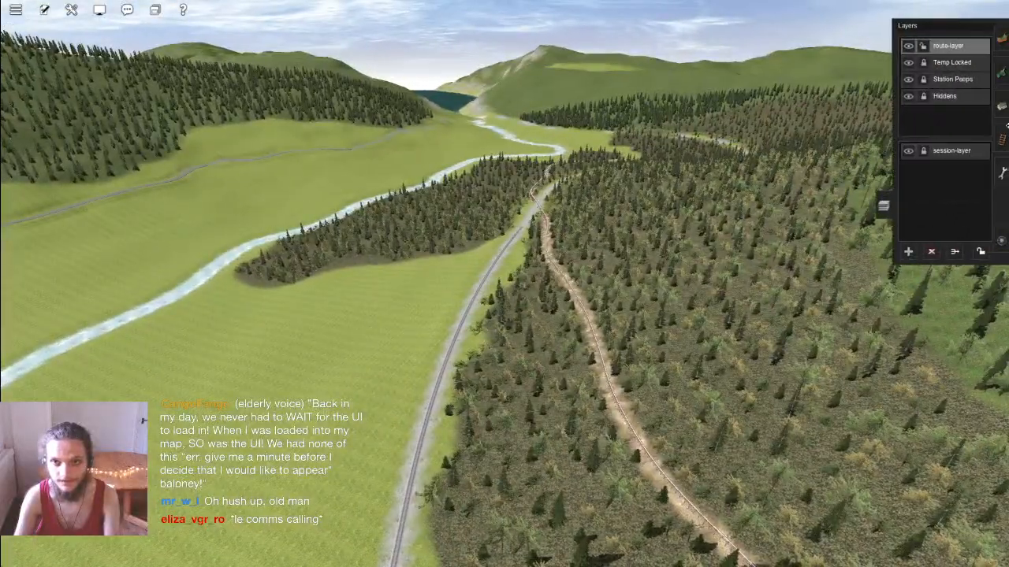
left_click(1000, 177)
key("Right")
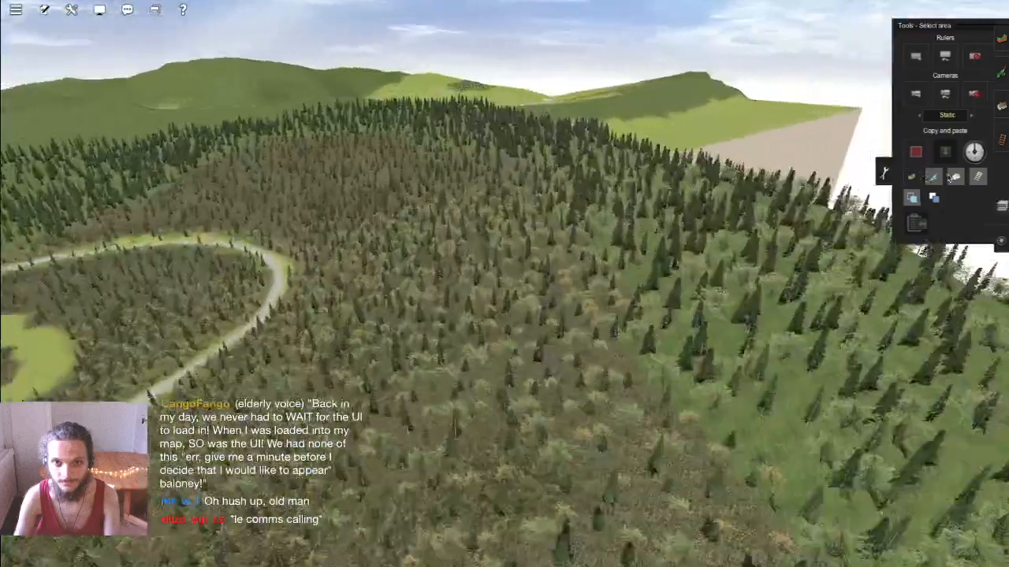
left_click(911, 176)
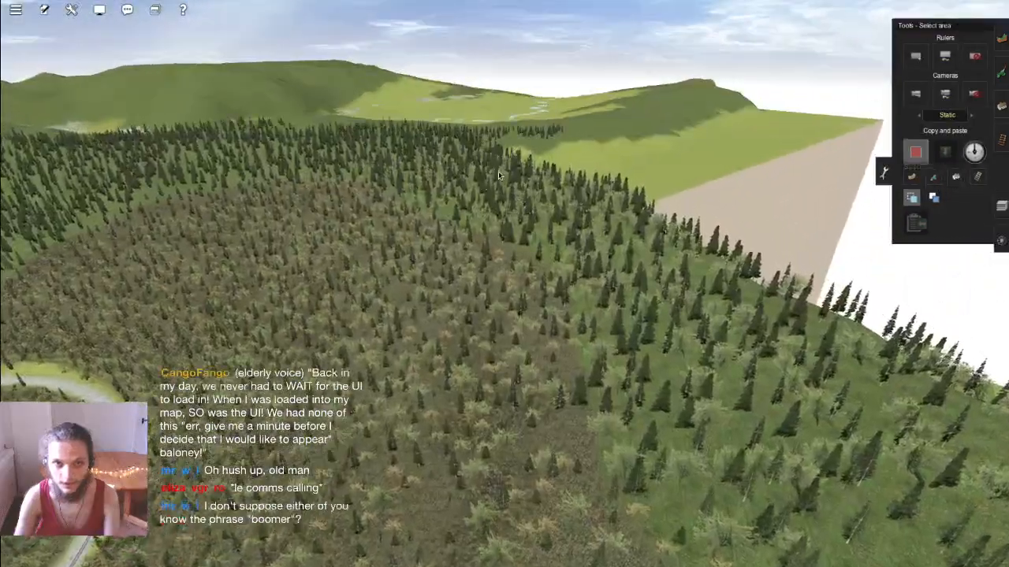
right_click(498, 175)
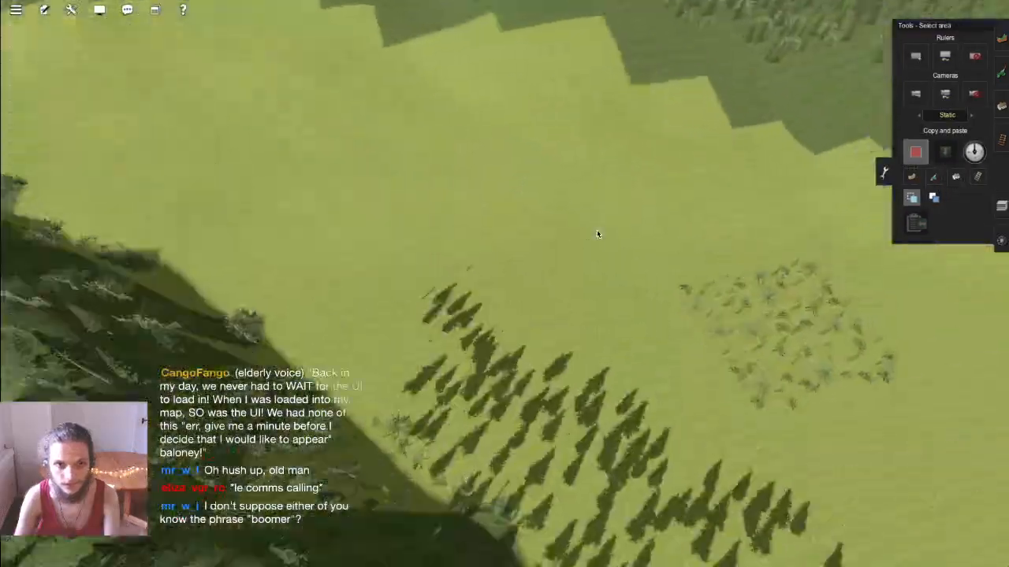
key("Right")
scroll(536, 228, "up", 3)
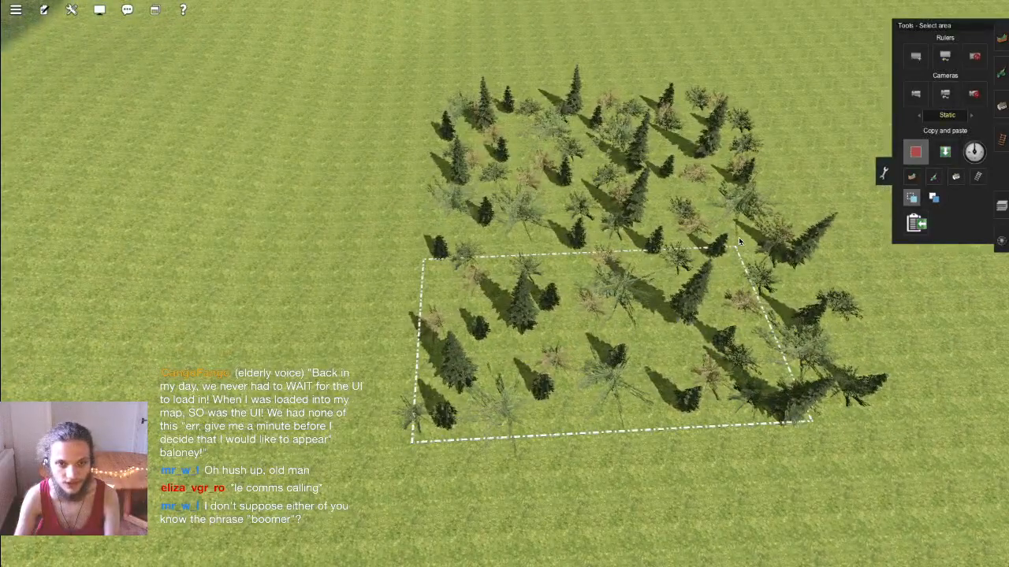
key("Up")
left_click_drag(739, 241, 592, 183)
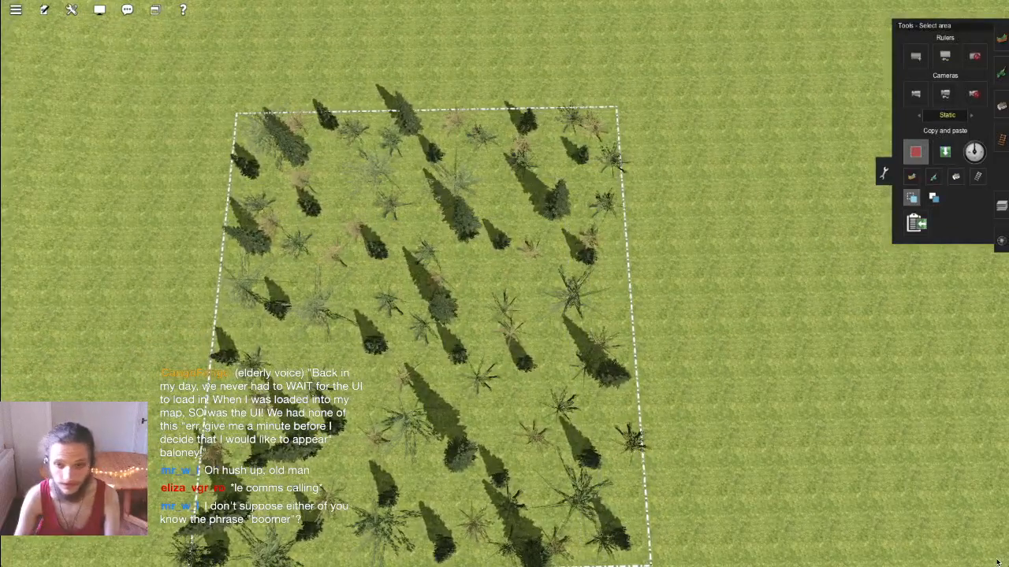
Step: Paste the copied trees as objects only onto the meadow at the forest's edge between the river and the railway
scroll(756, 278, "down", 3)
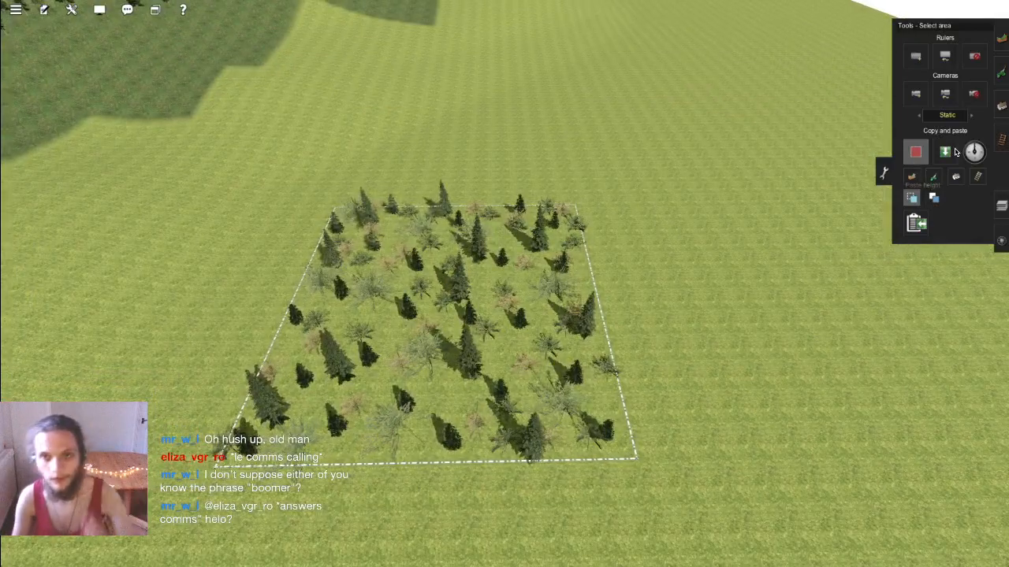
right_click(636, 212)
key("Left")
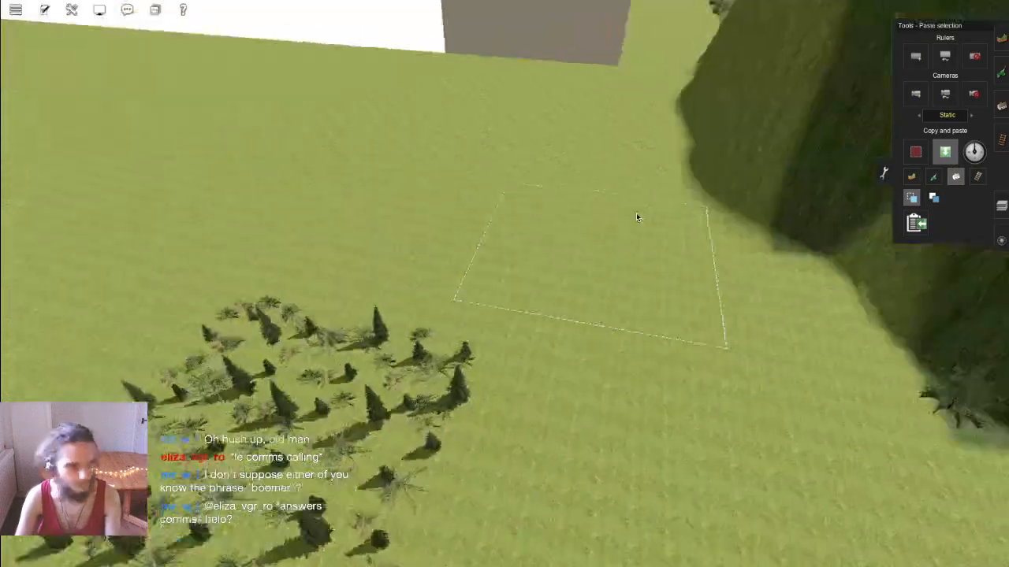
key("Down")
right_click(489, 217)
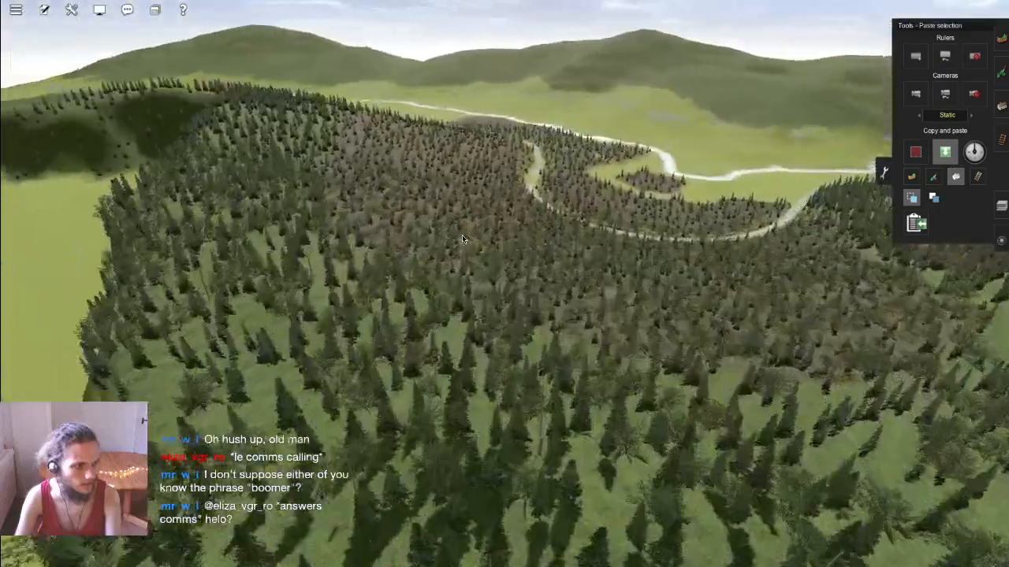
key("Left")
mouse_move(509, 271)
right_mouse_down()
mouse_move(491, 199)
mouse_move(598, 280)
mouse_move(557, 304)
mouse_move(536, 291)
mouse_move(539, 304)
mouse_move(519, 271)
mouse_move(511, 279)
right_mouse_up()
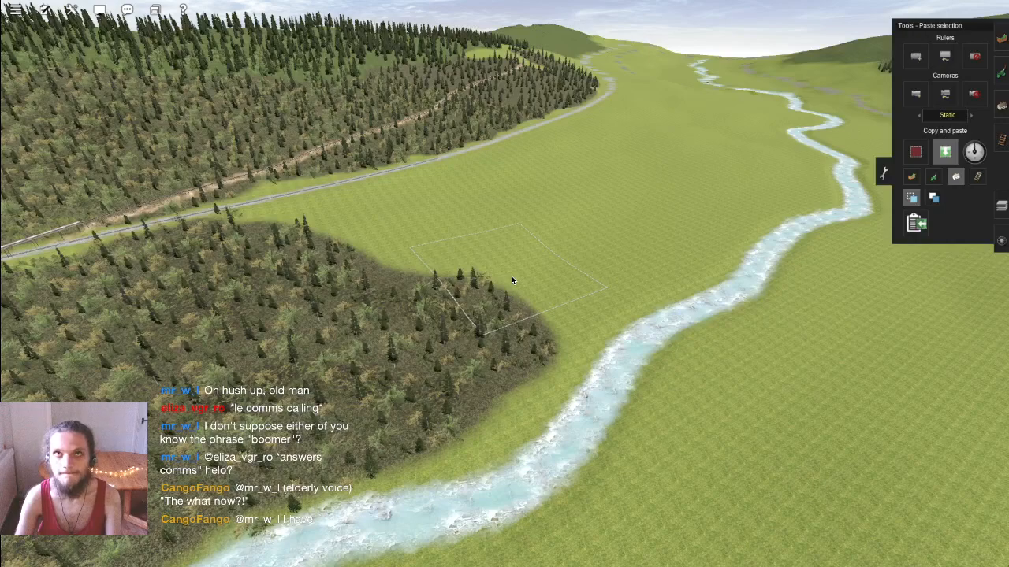
right_click_drag(512, 280, 492, 296)
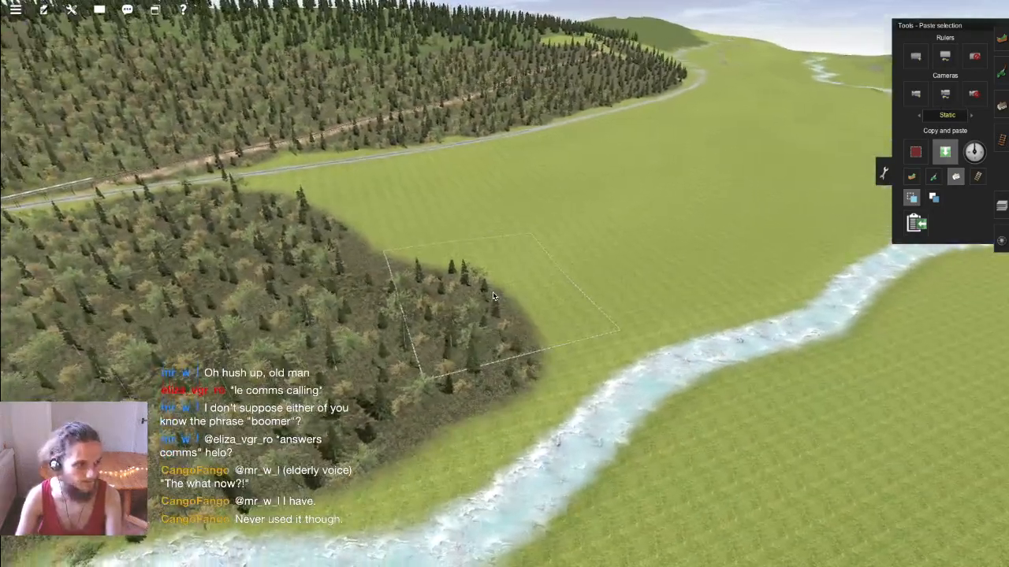
scroll(492, 293, "up", 5)
scroll(495, 300, "down", 2)
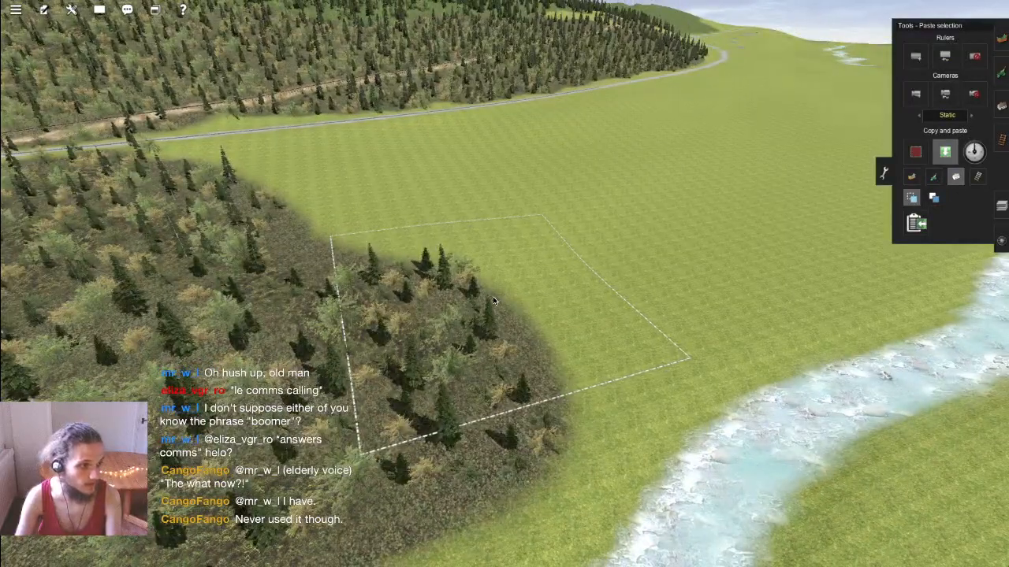
scroll(494, 300, "down", 1)
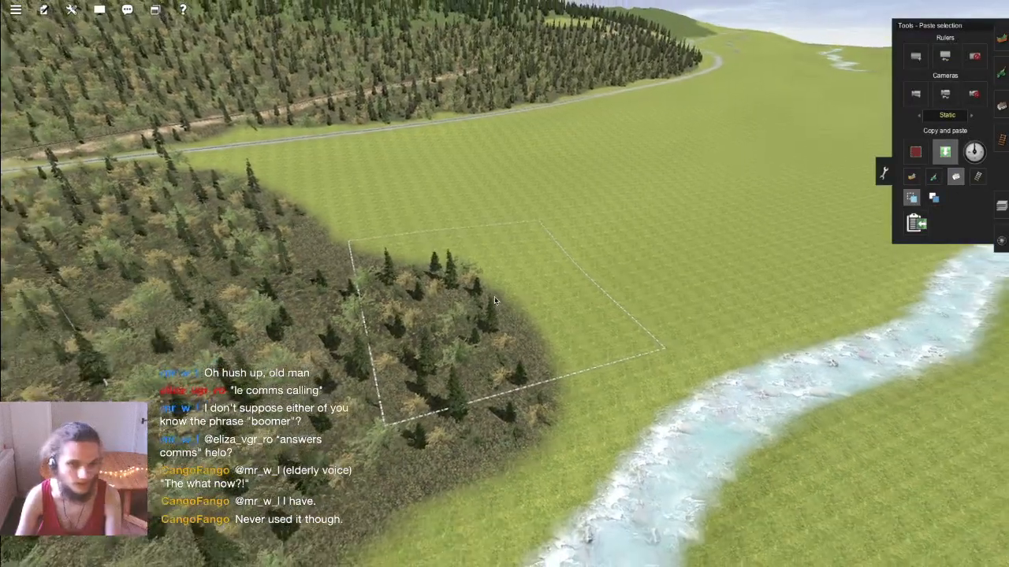
left_click(503, 287)
Step: Paste more copies of the trees at varied rotations from the forest's edge across the meadow to the railway and along it
scroll(541, 285, "up", 2)
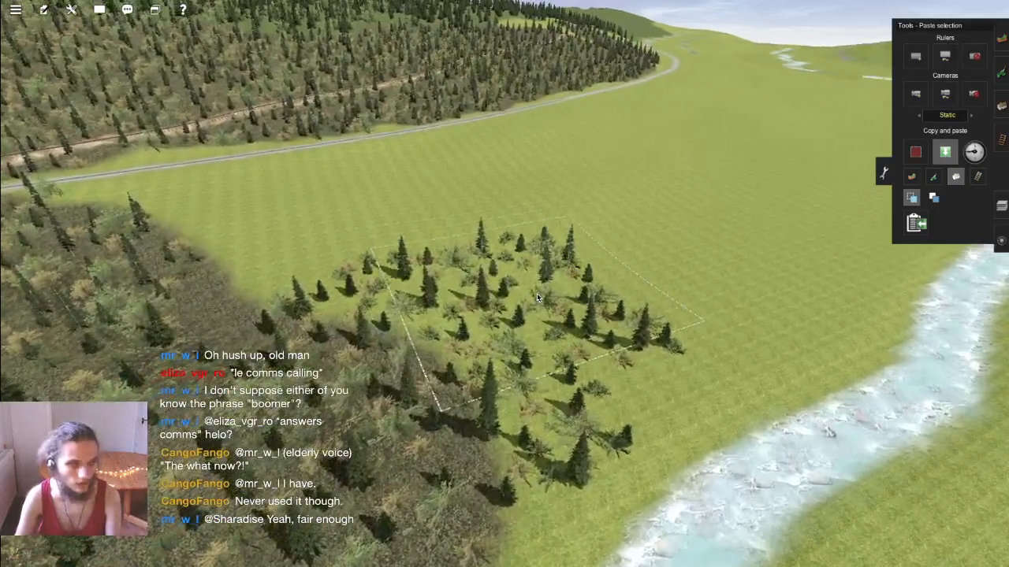
left_click(564, 256)
scroll(589, 225, "up", 3)
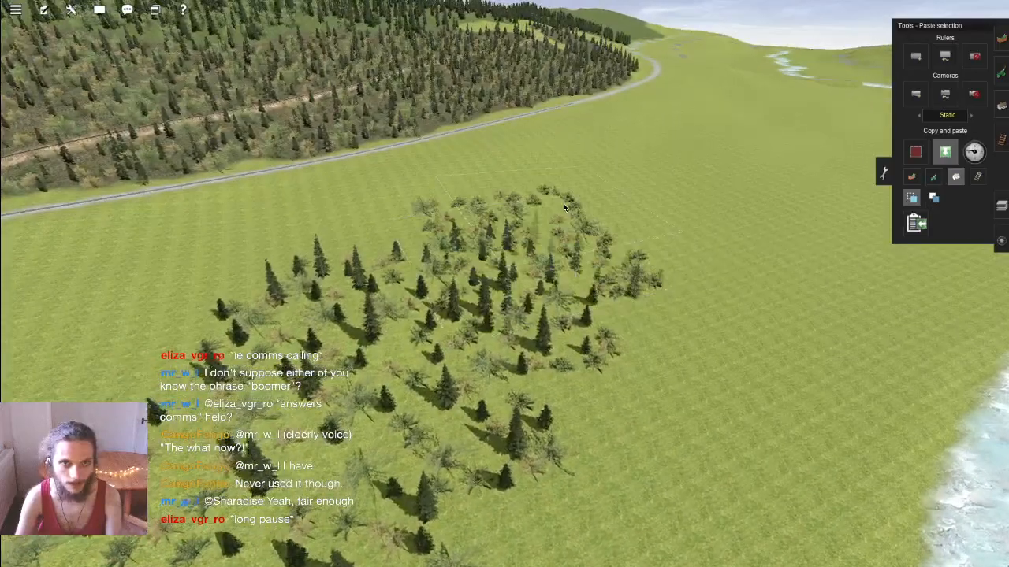
right_click(563, 204)
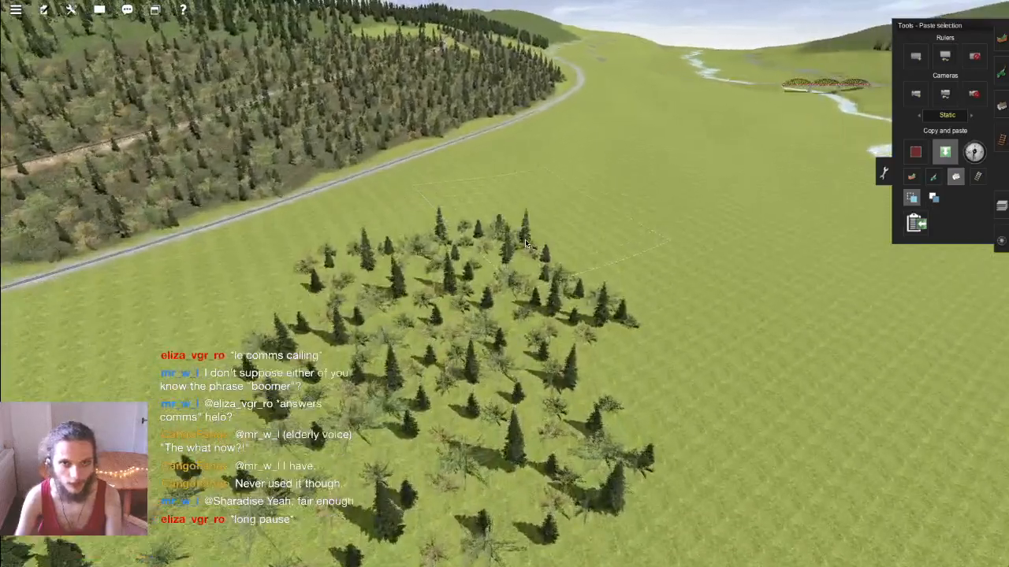
left_click(525, 238)
scroll(538, 188, "down", 3)
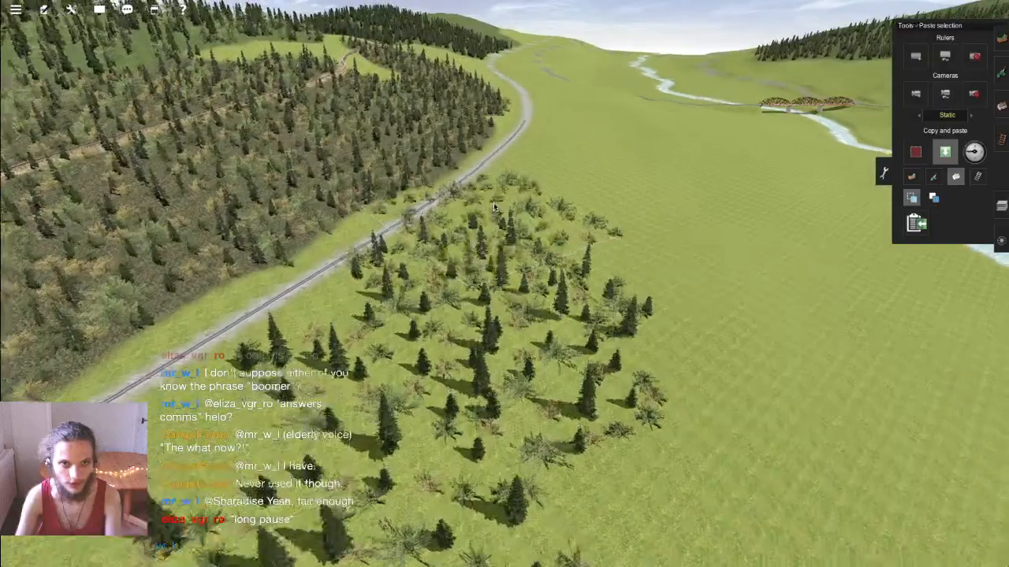
right_click(493, 203)
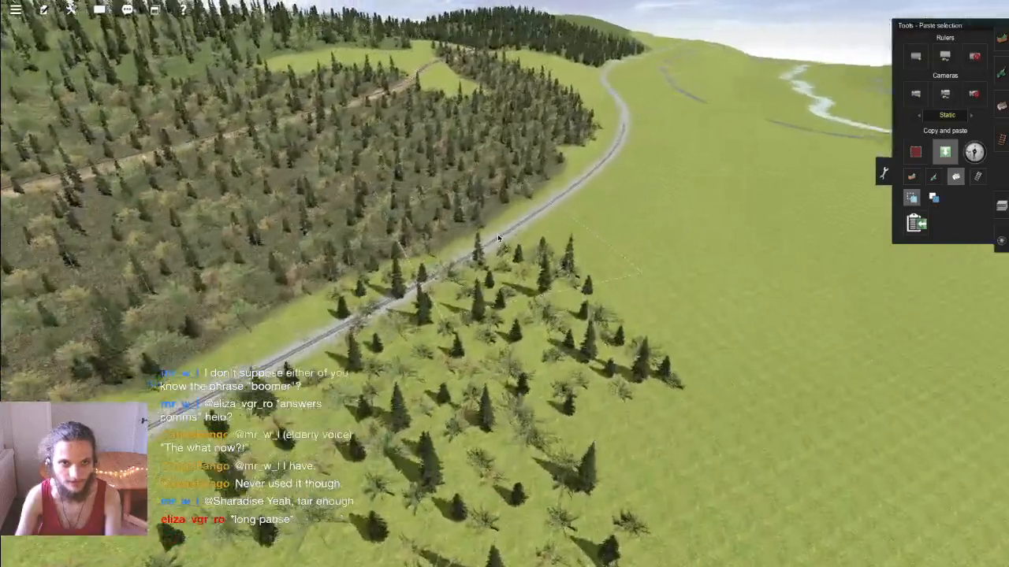
scroll(499, 271, "down", 3)
key("Left")
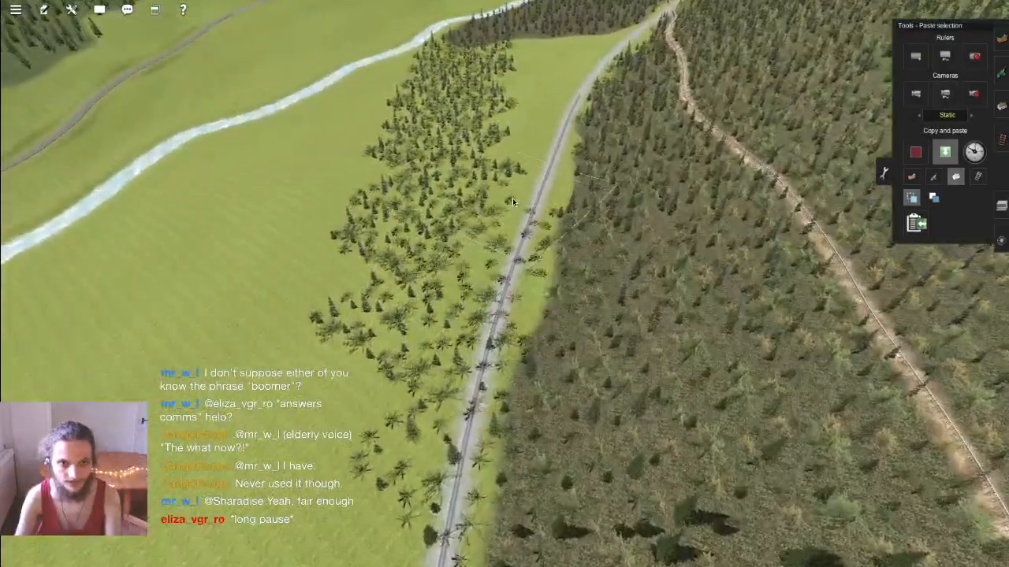
Step: Fill the bare grass between the pasted trees, the existing riverside forest and the railway with further rotated copies
right_click(513, 199)
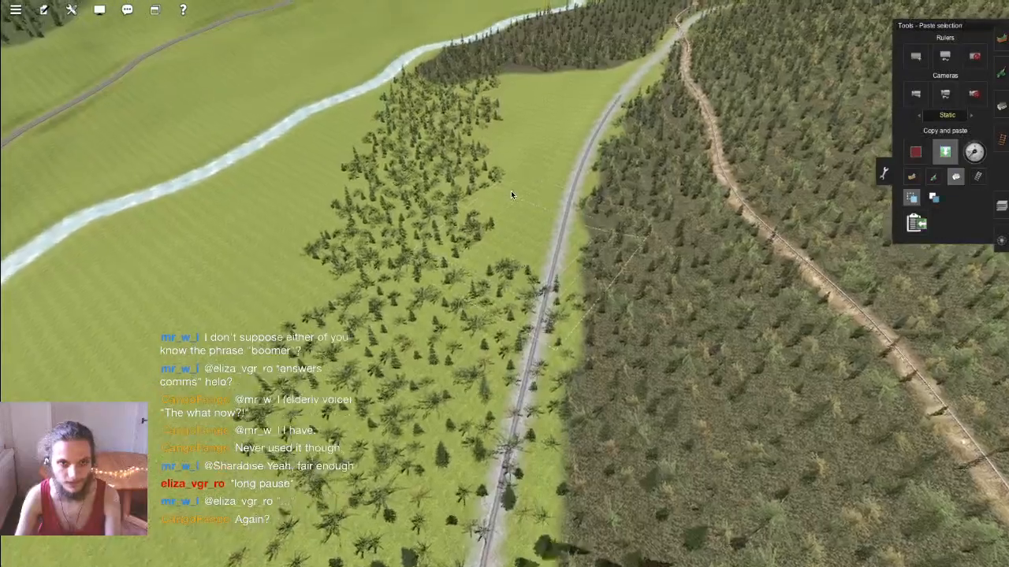
right_click(513, 194)
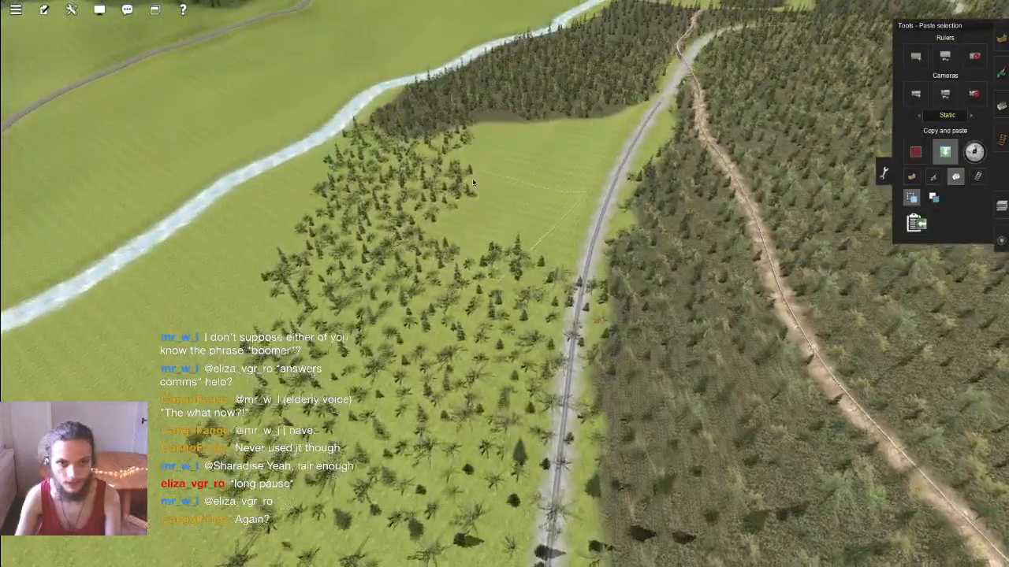
left_click(472, 183)
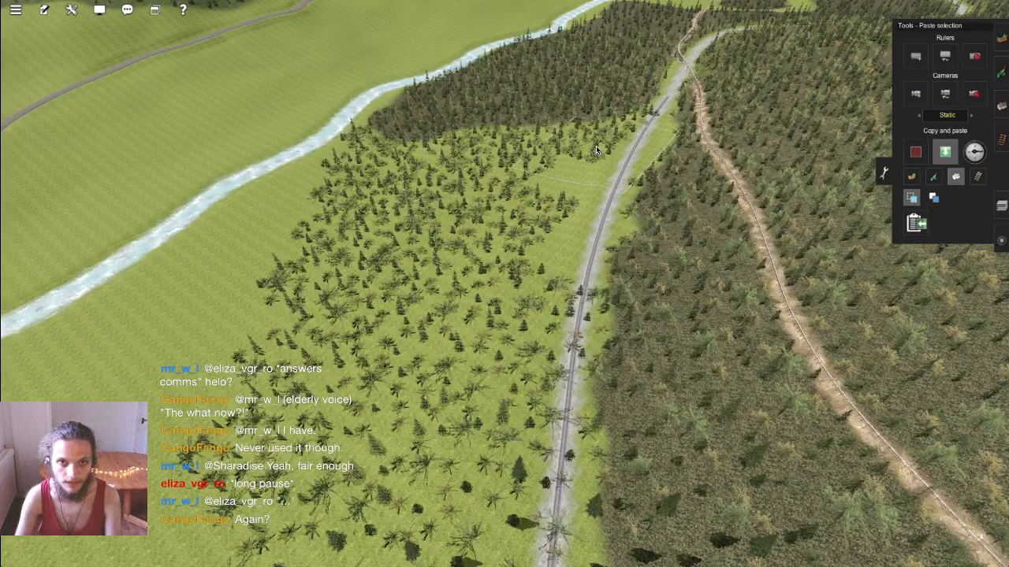
left_click(596, 146)
left_click(556, 187)
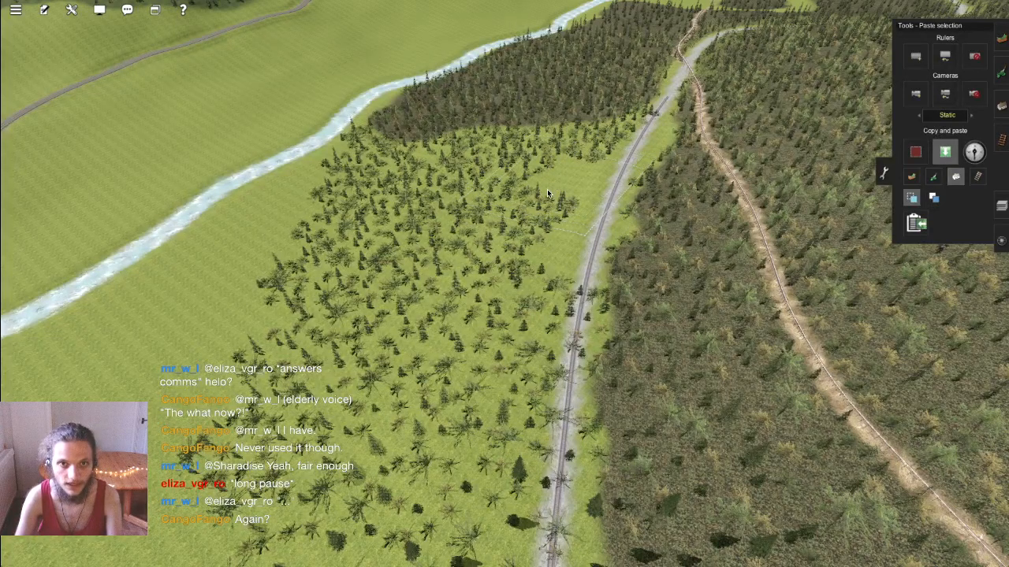
left_click(547, 248)
Step: Delete the stray trees that stick out into the meadow near the end of the pasted strip
right_click(510, 380)
key("Left")
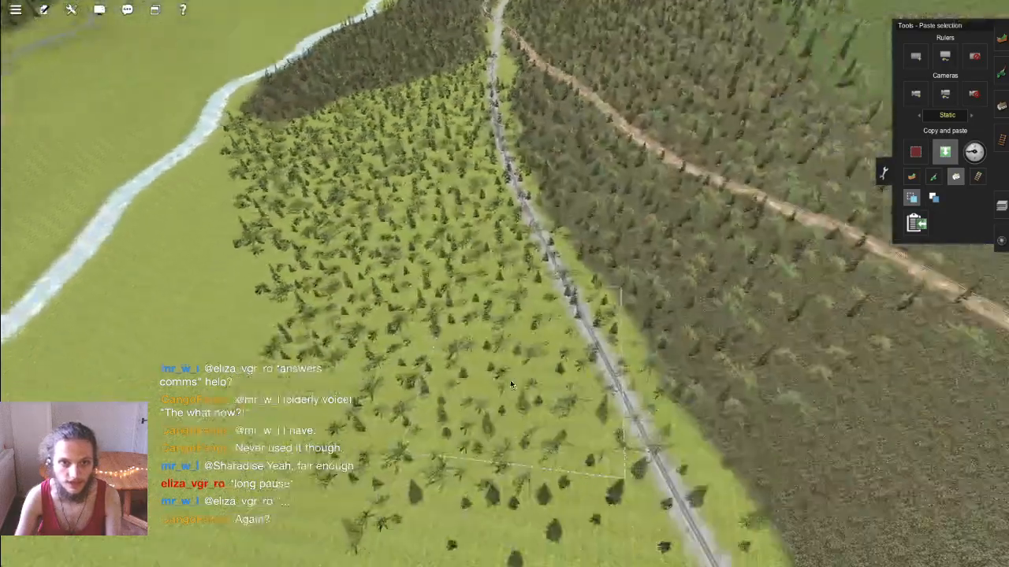
key("Down")
right_click_drag(488, 343, 564, 214)
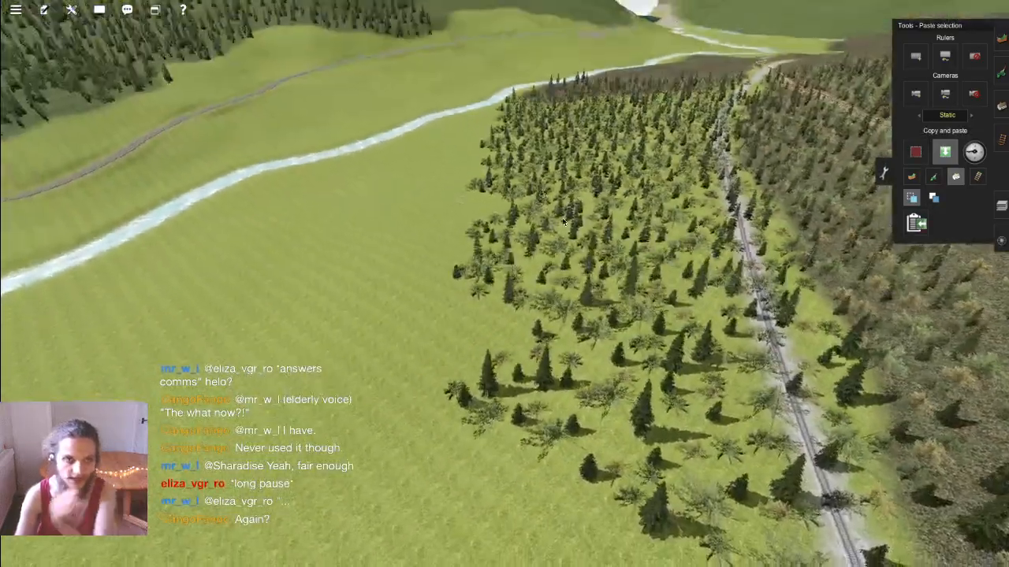
right_click(544, 449)
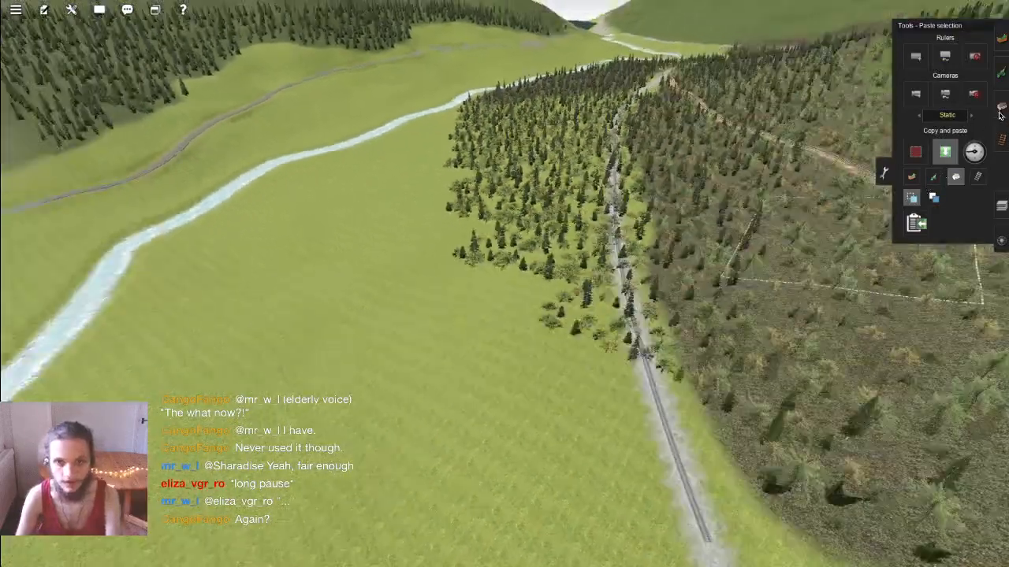
key("F3")
left_click(936, 238)
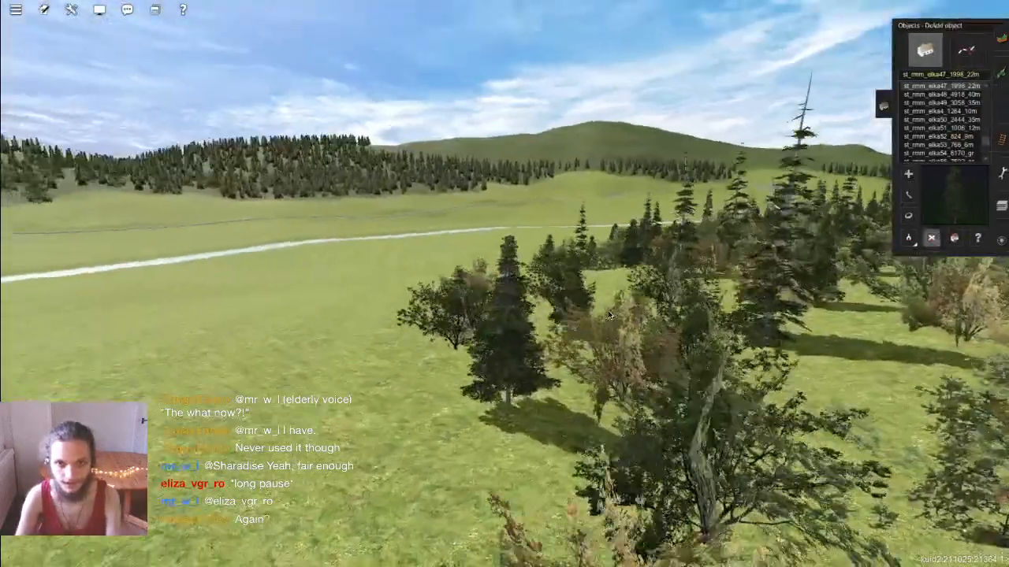
scroll(509, 332, "down", 3)
key("Up")
key("Left")
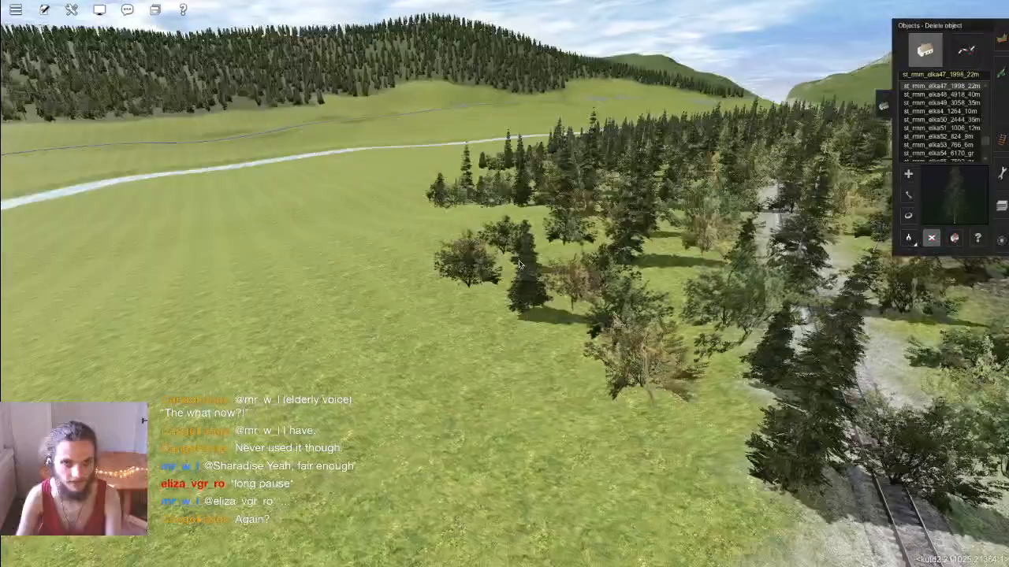
left_click(518, 264)
left_click(499, 236)
left_click(471, 253)
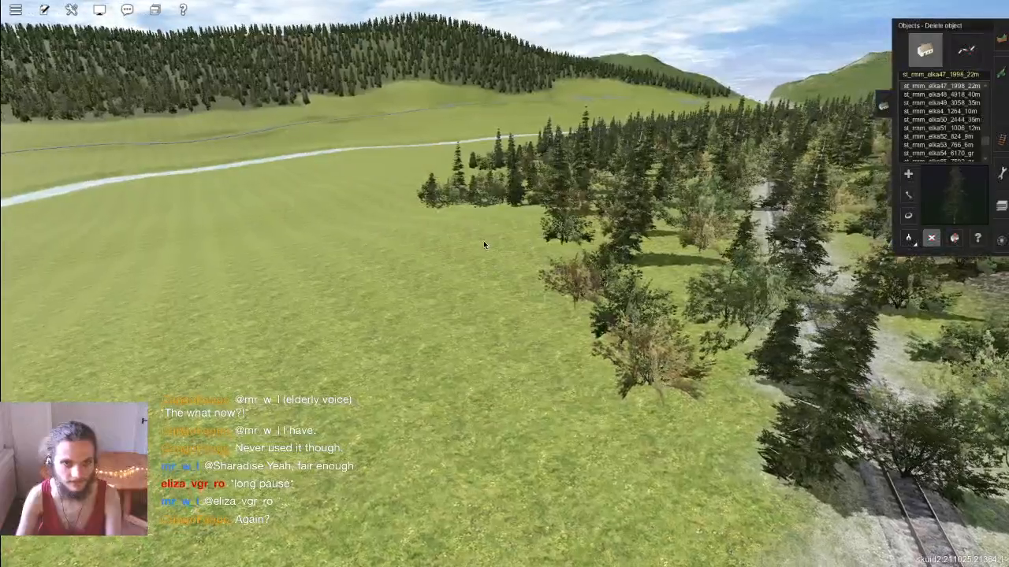
Step: Delete the stray trees jutting into the meadow along the first stretch of the pasted woodland's edge near the railway
right_click(479, 240)
left_click(517, 207)
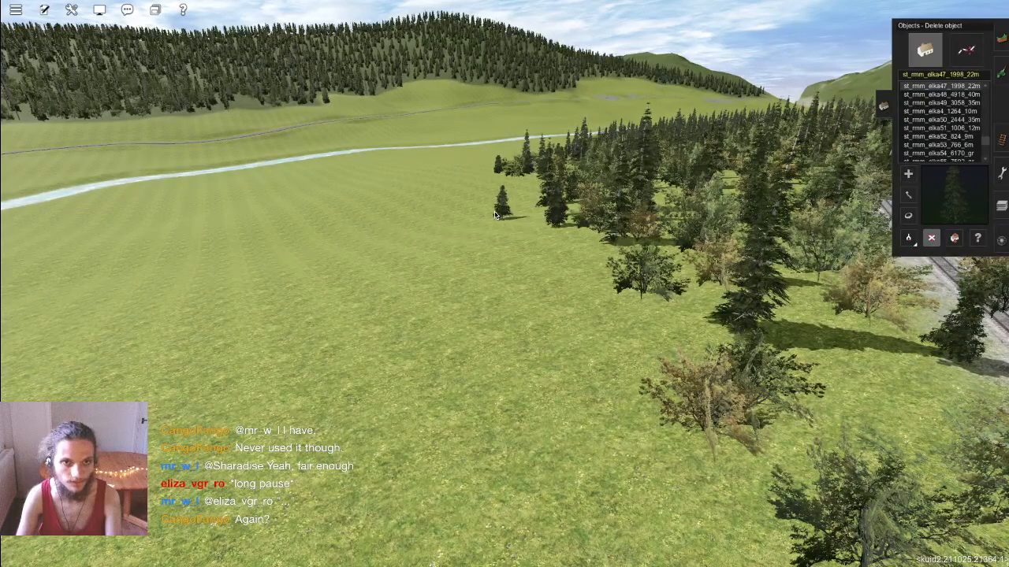
right_click(528, 225)
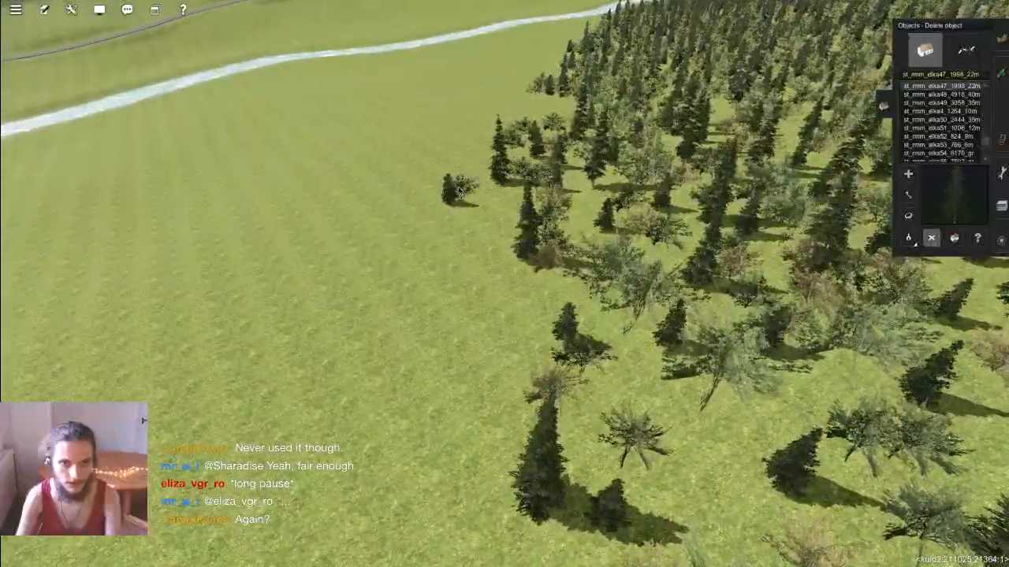
left_click(460, 193)
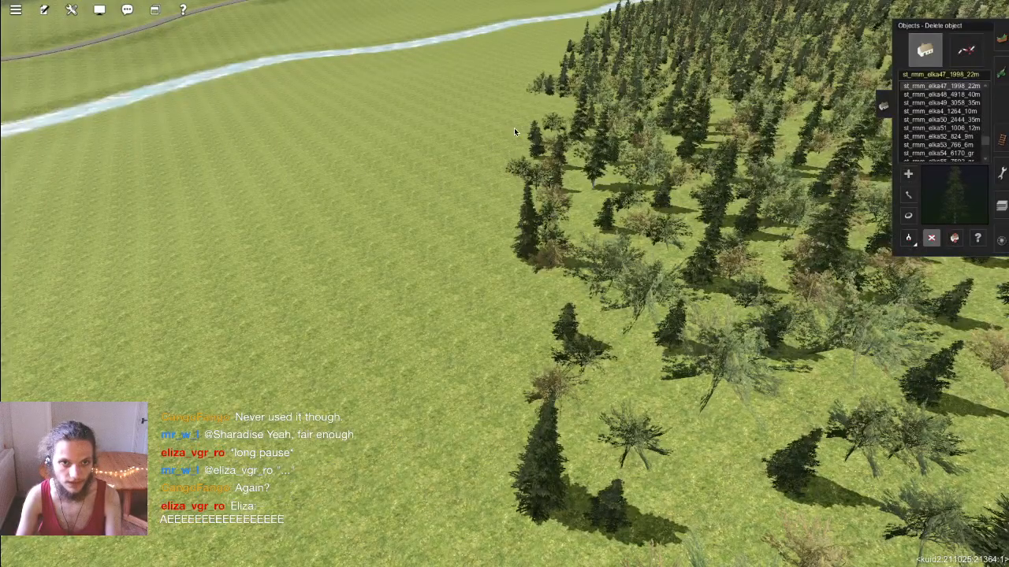
right_click(529, 157)
right_click(561, 194)
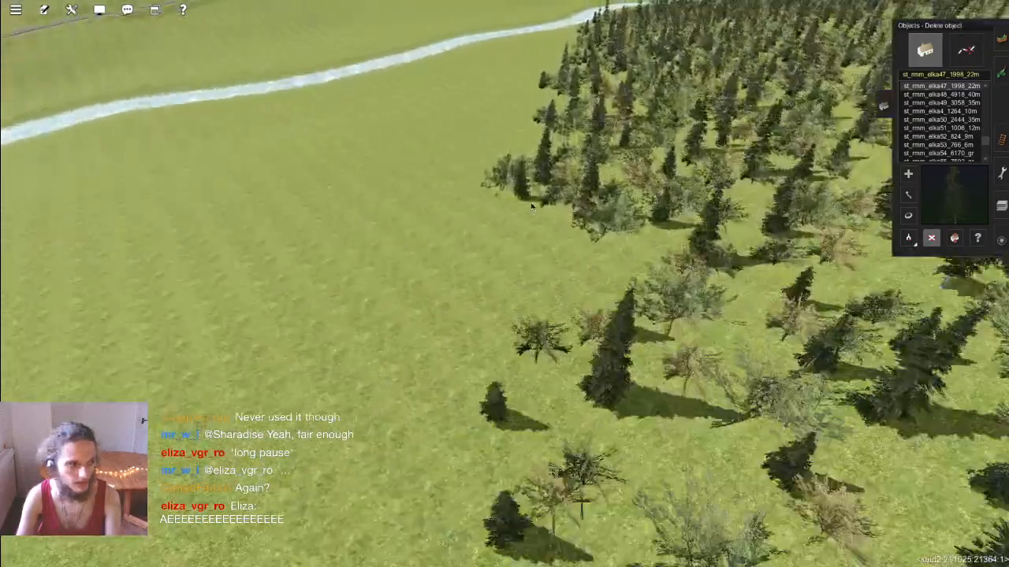
Step: Delete the outlying trees along the rest of the meadow edge as far as the riverbank
key("Down")
key("Up")
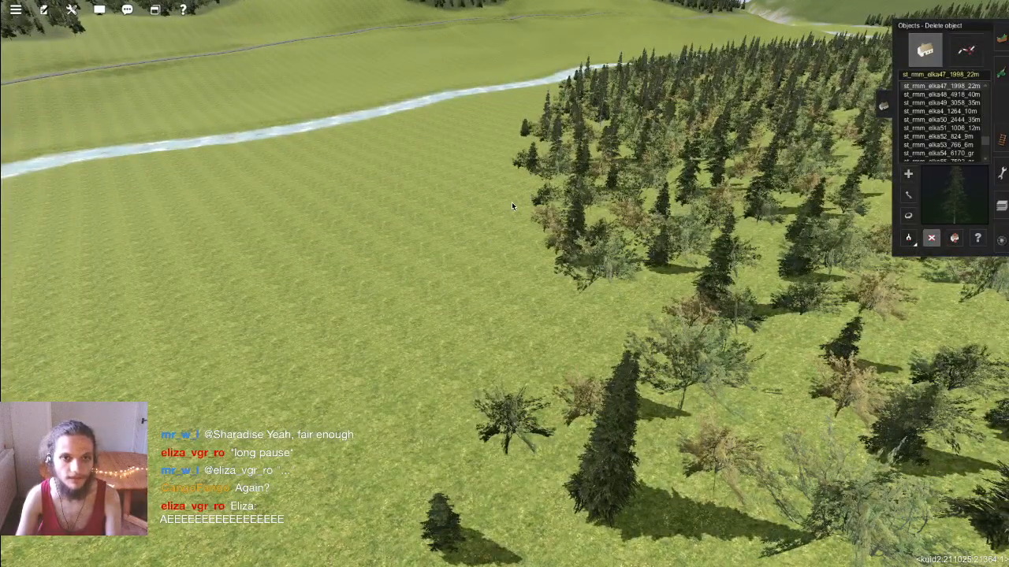
right_click(522, 202)
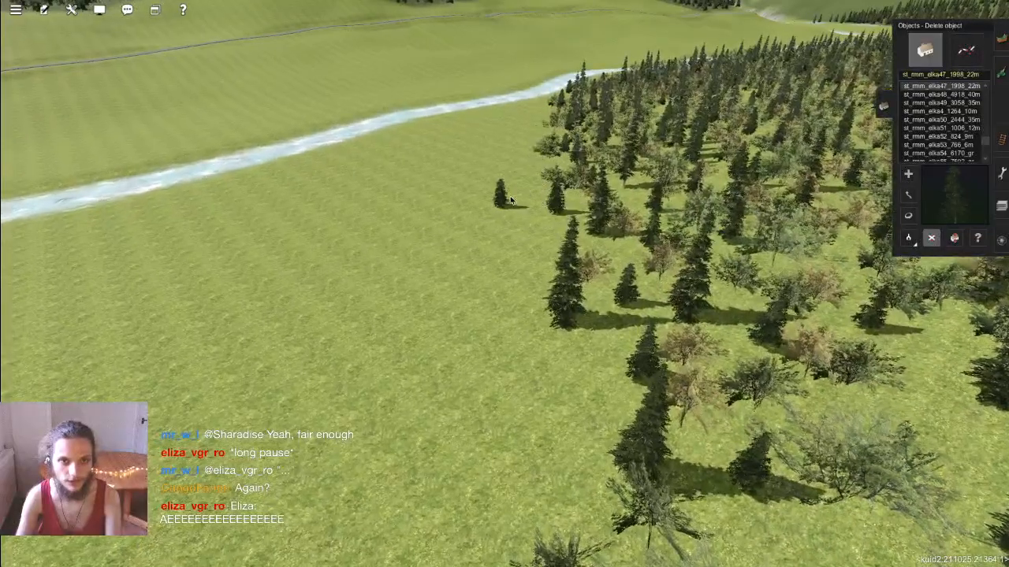
right_click(504, 196)
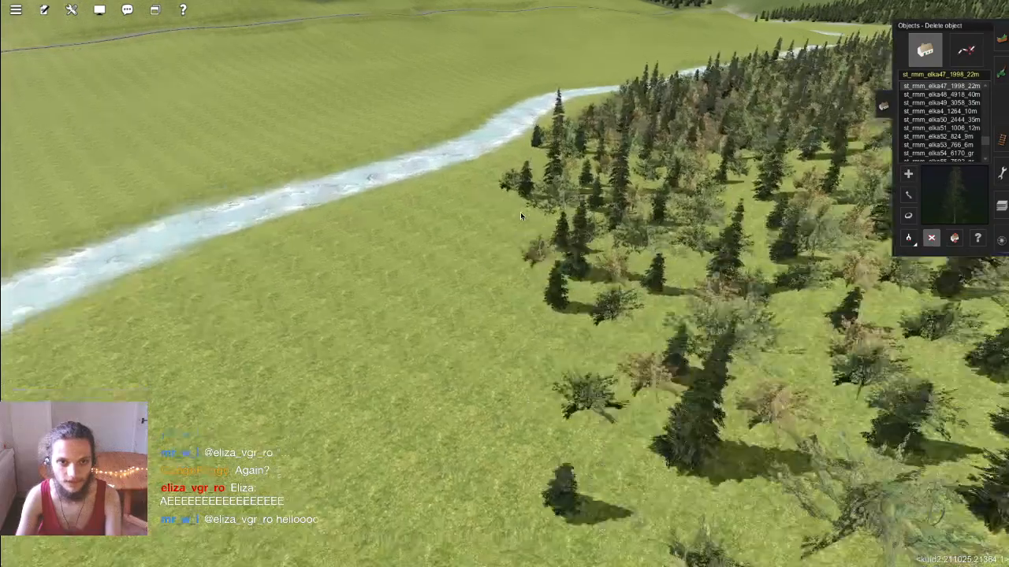
right_click(518, 236)
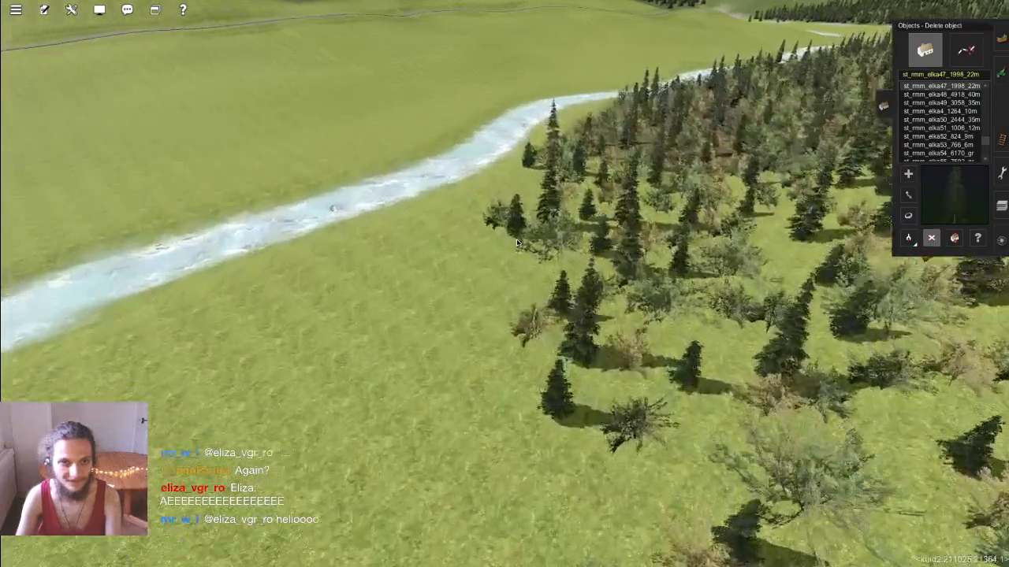
right_click(512, 239)
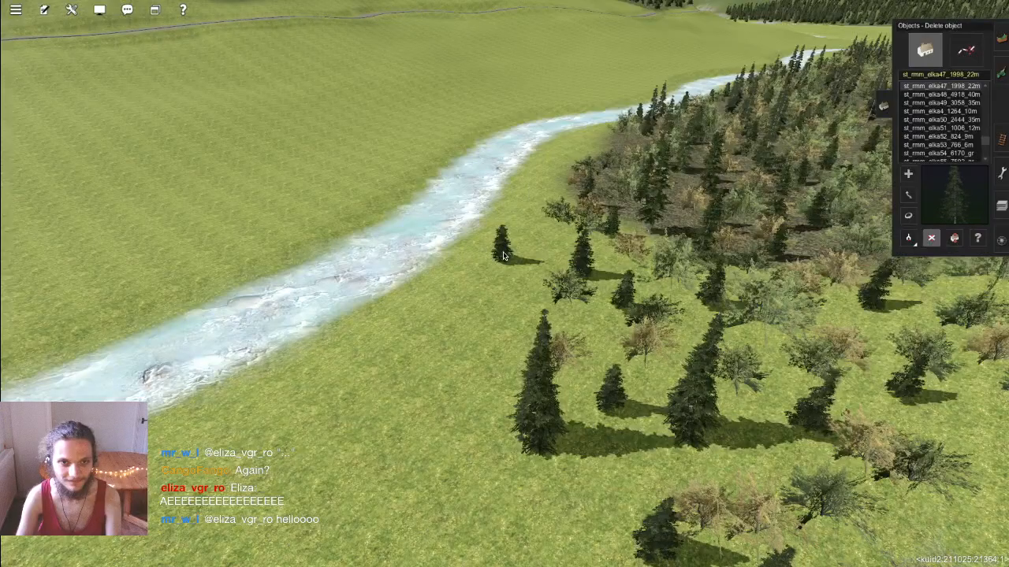
left_click(504, 256)
Step: Recheck the woodland's meadow edge from the river back towards the railway and delete the remaining outlying small trees and bushes
scroll(503, 255, "down", 4)
key("Left")
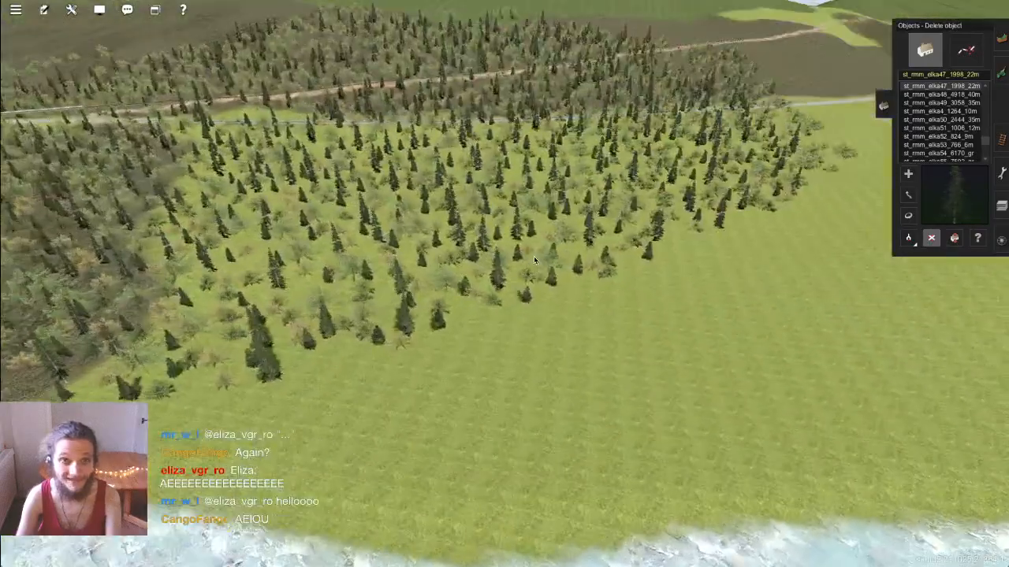
key("Left")
key("Up")
key("Down")
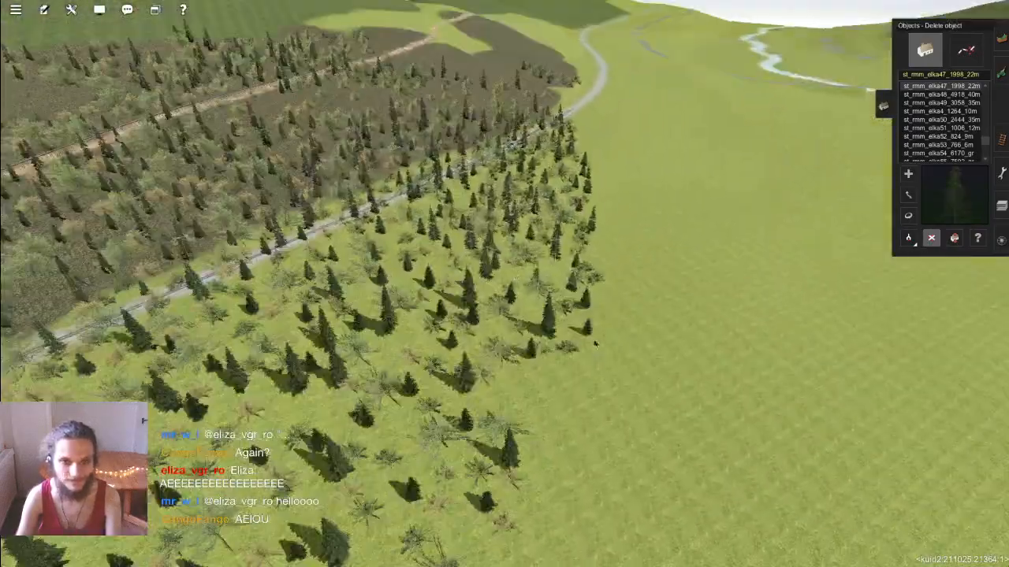
scroll(596, 344, "up", 4)
key("Left")
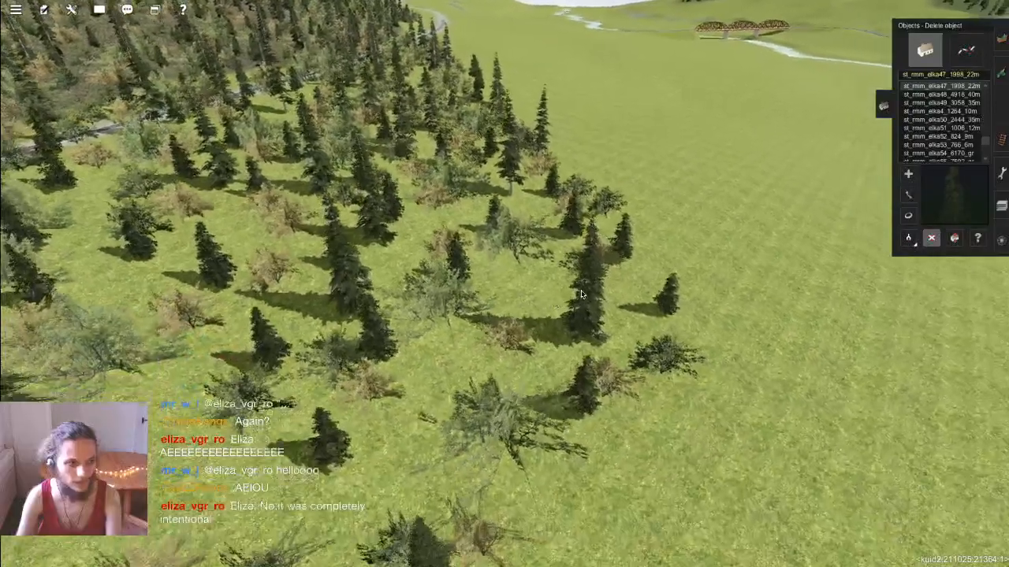
key("Left")
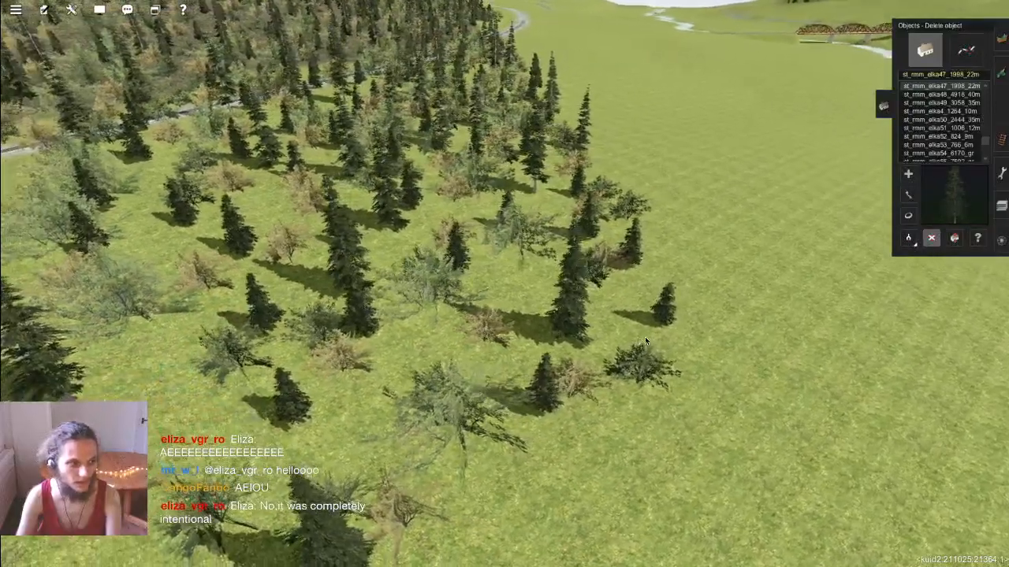
key("Down")
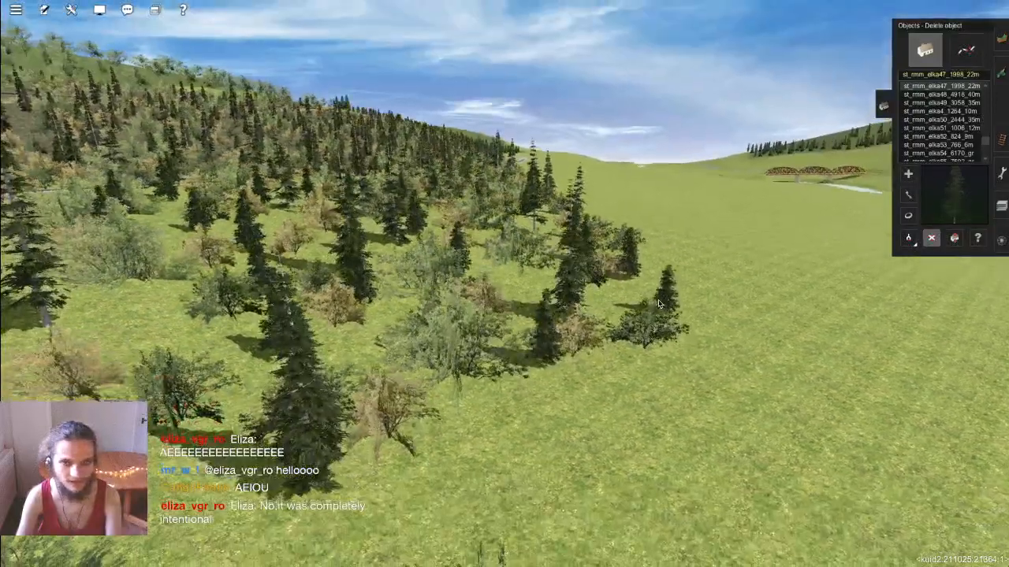
key("Up")
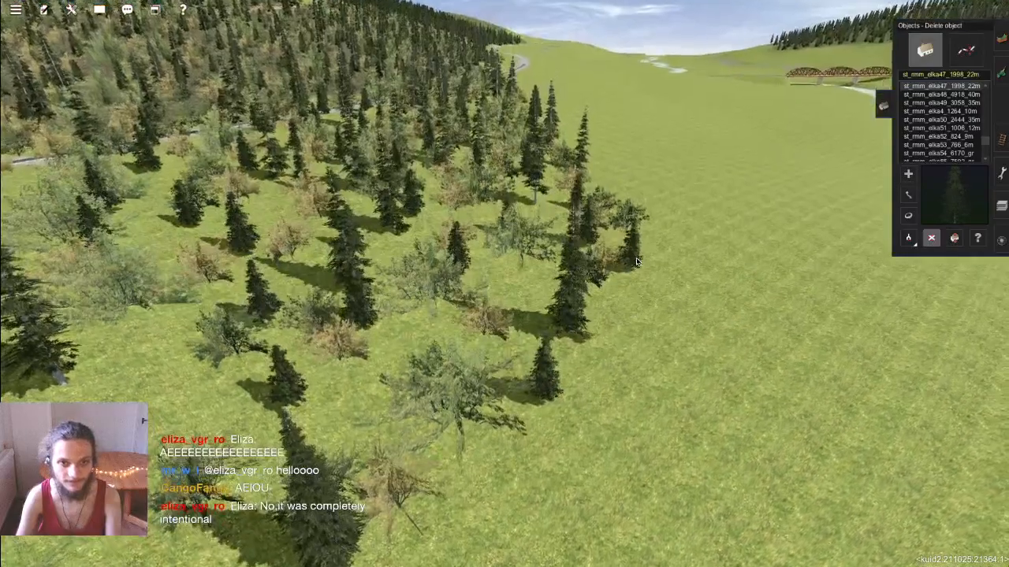
key("Left")
key("Left")
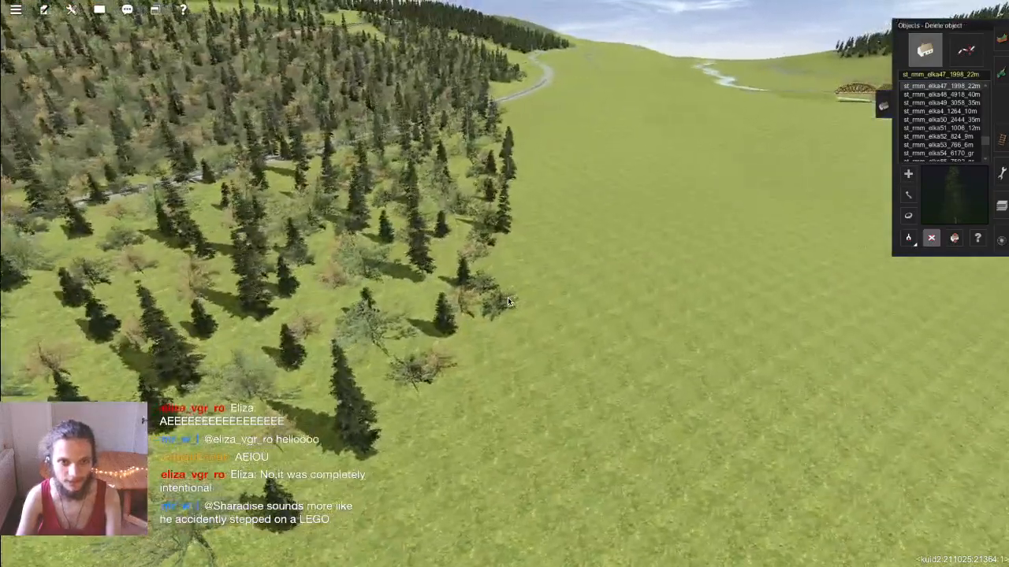
Step: Move the tall spruce beside the track at the woodland's end away from the rails onto the meadow side
key("m")
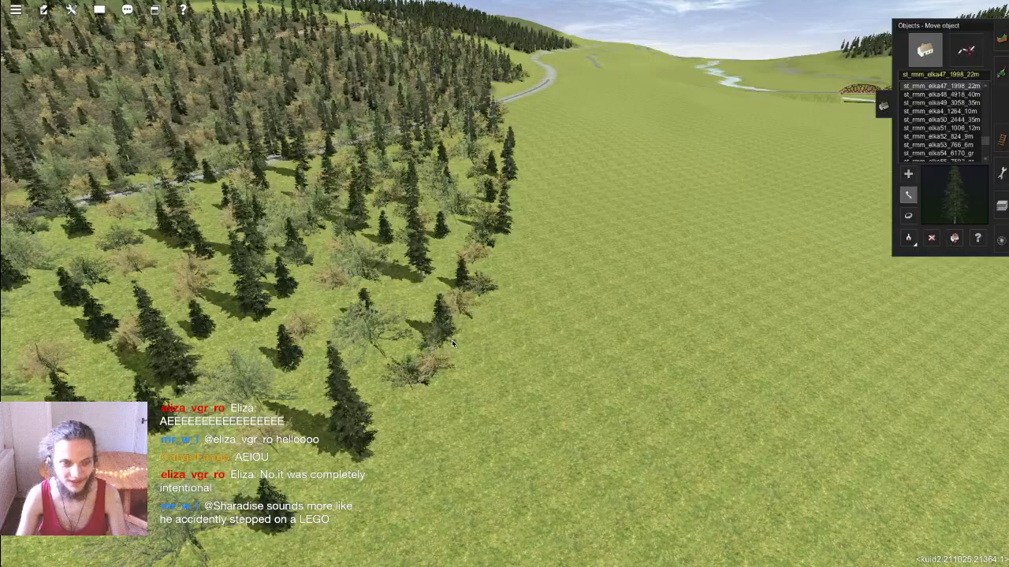
key("Left")
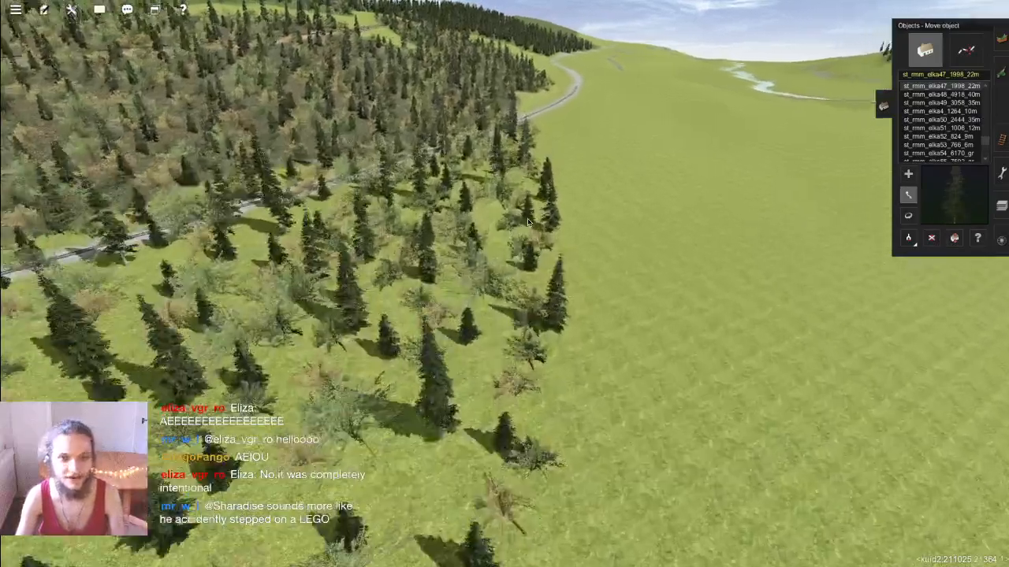
key("Left")
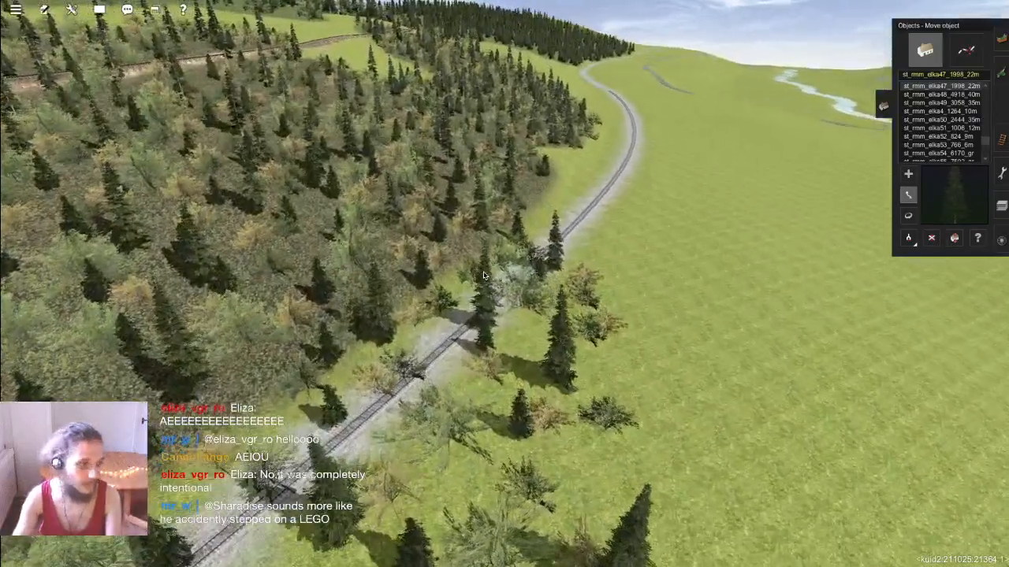
key("Left")
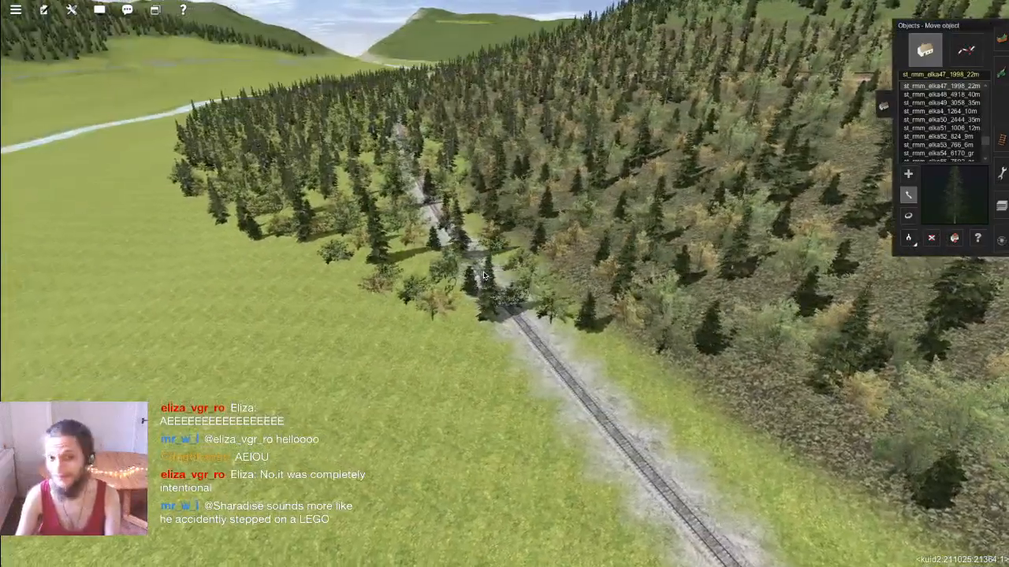
key("Right")
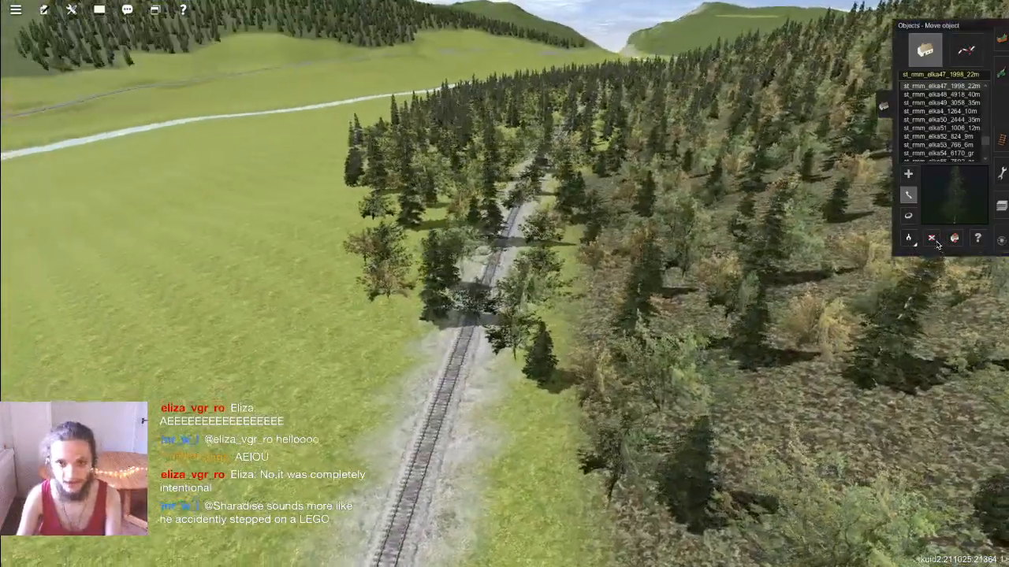
left_click(931, 238)
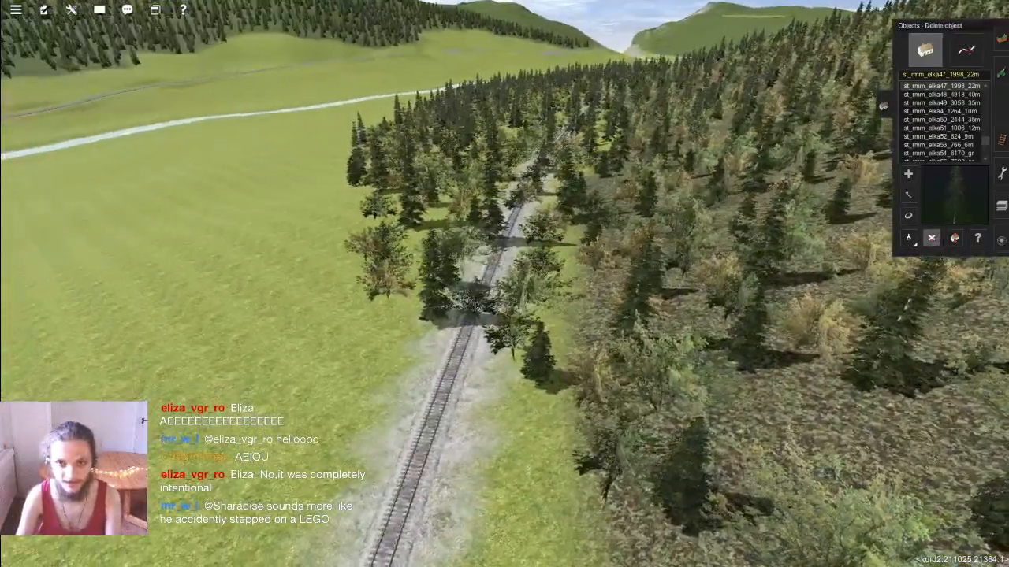
key("Left")
key("Right")
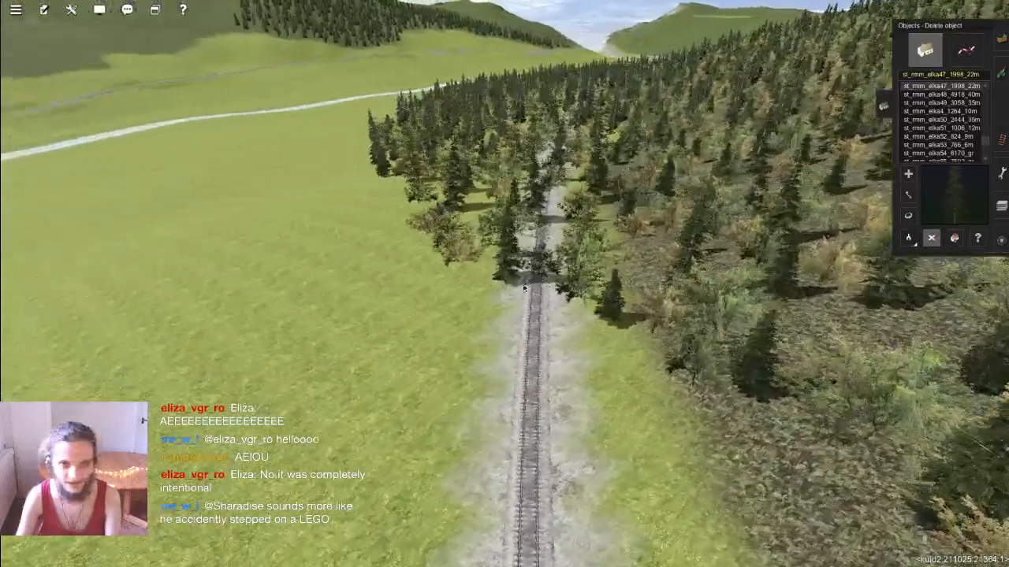
key("Left")
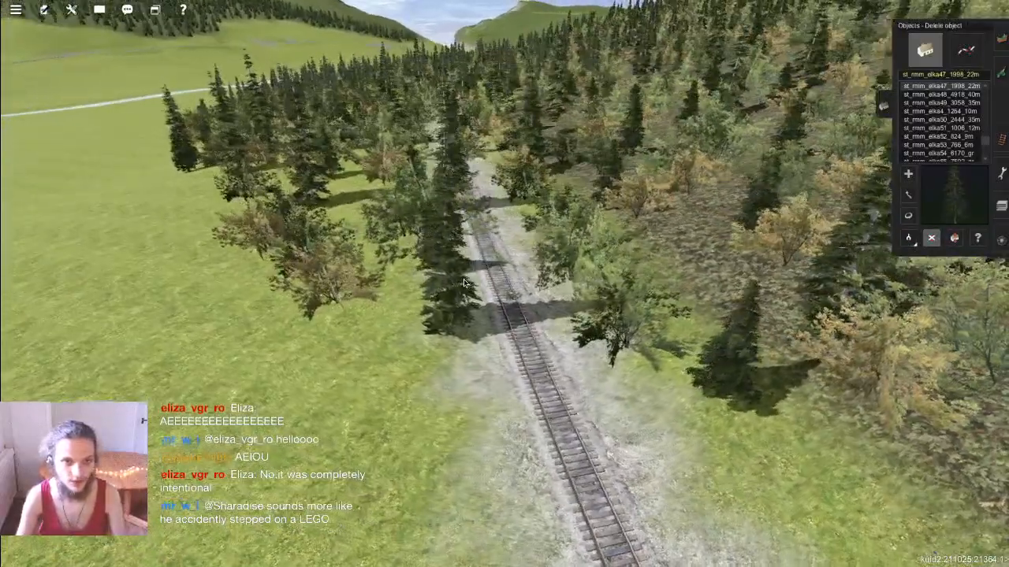
key("m")
left_click(381, 277)
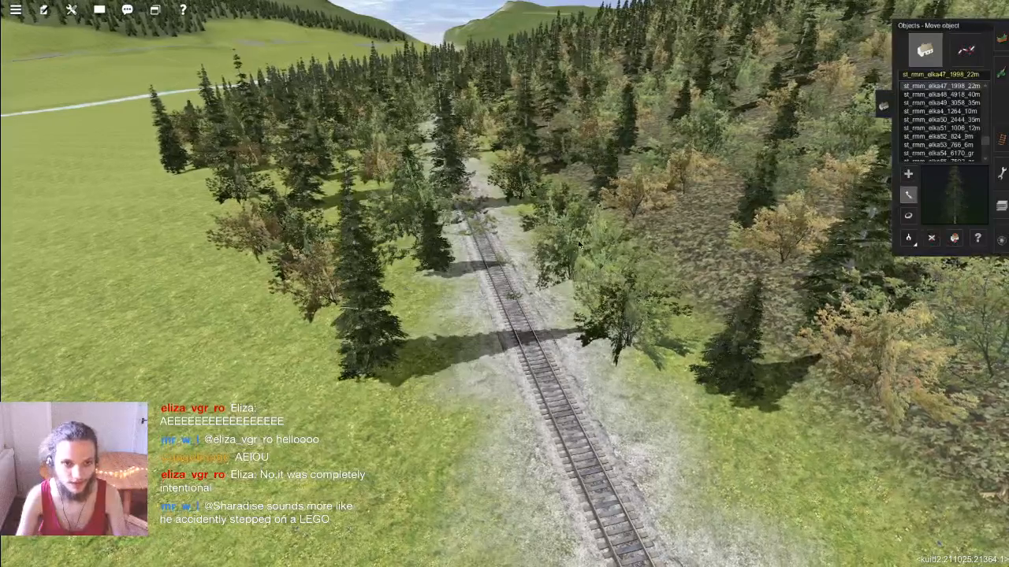
Step: Move the trees crowding the first stretch of track outward onto the grass verges on both sides
key("Right")
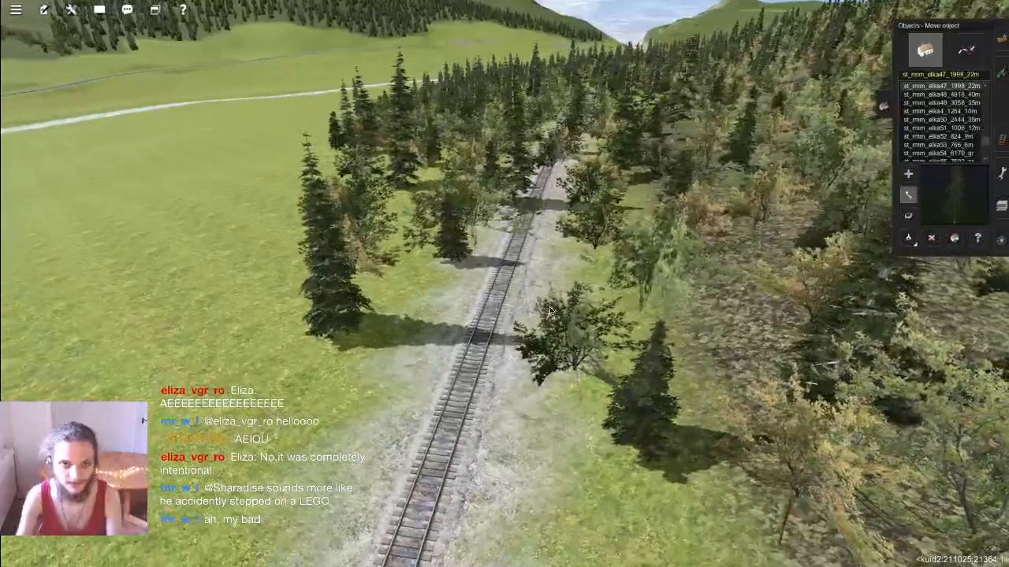
left_click(605, 310)
key("Left")
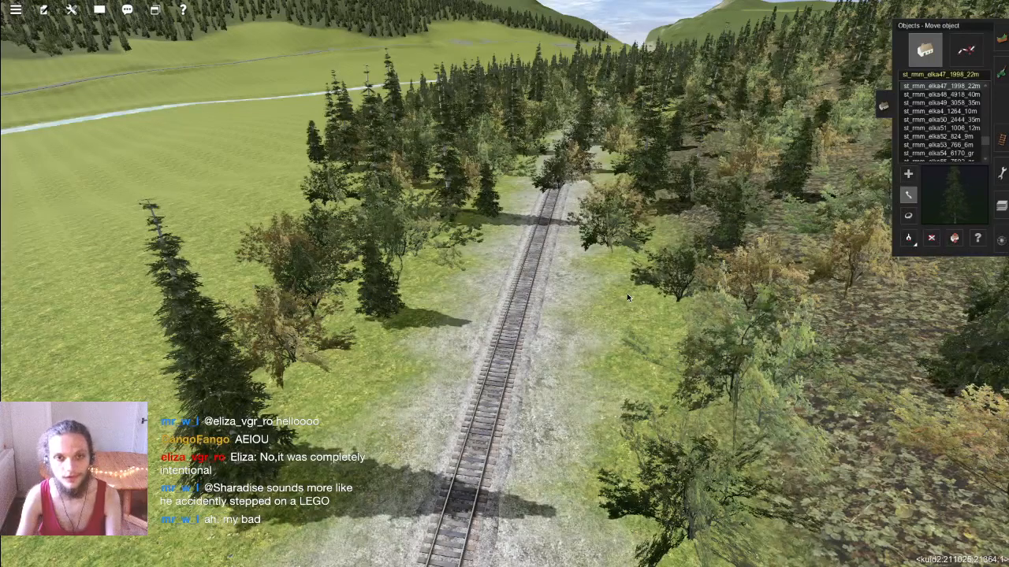
key("Down")
left_click_drag(652, 209, 658, 211)
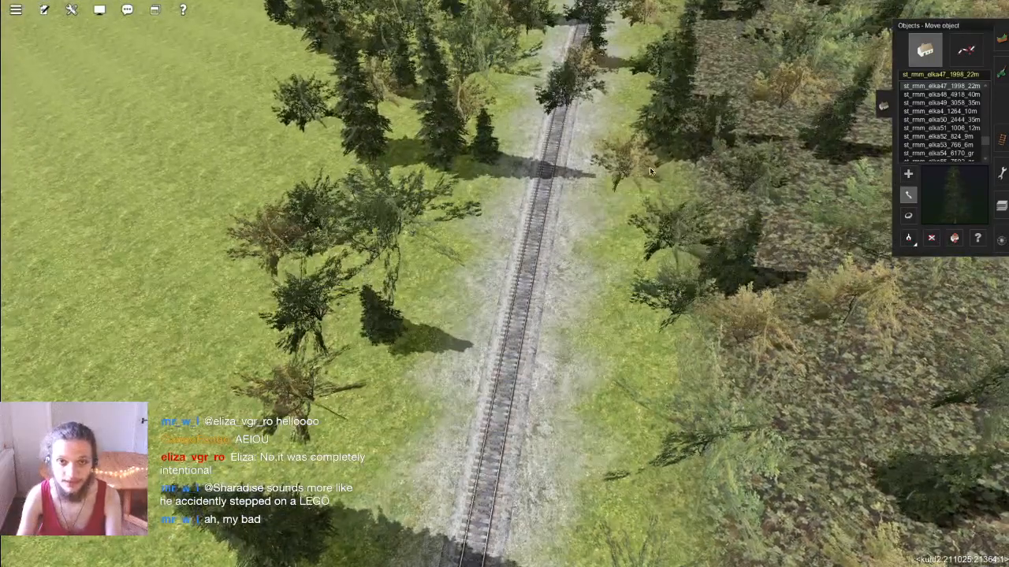
Step: Move the bush and trees blocking the next stretch of track off the rails into the woodland beside it
key("Up")
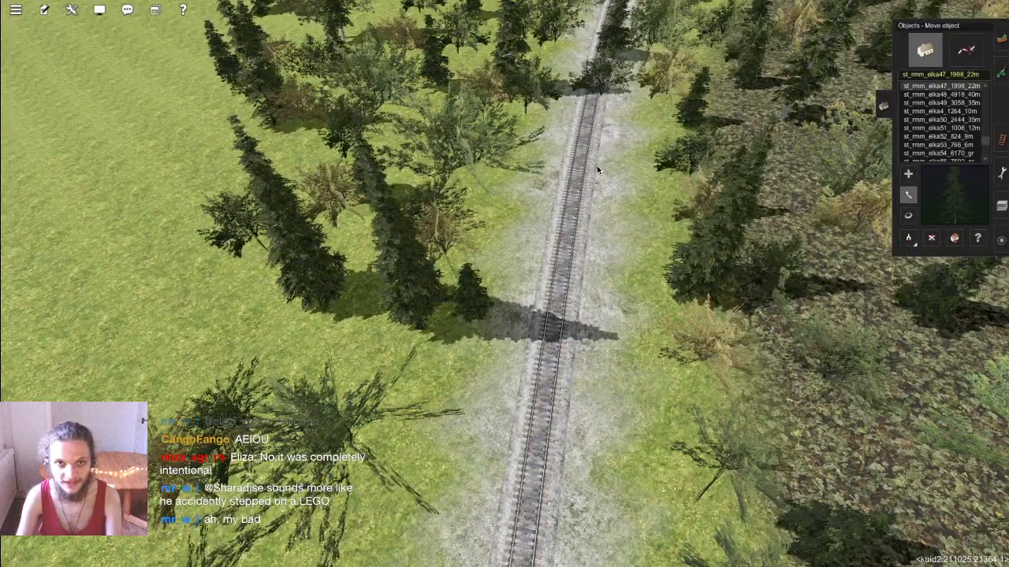
key("Up")
key("Up")
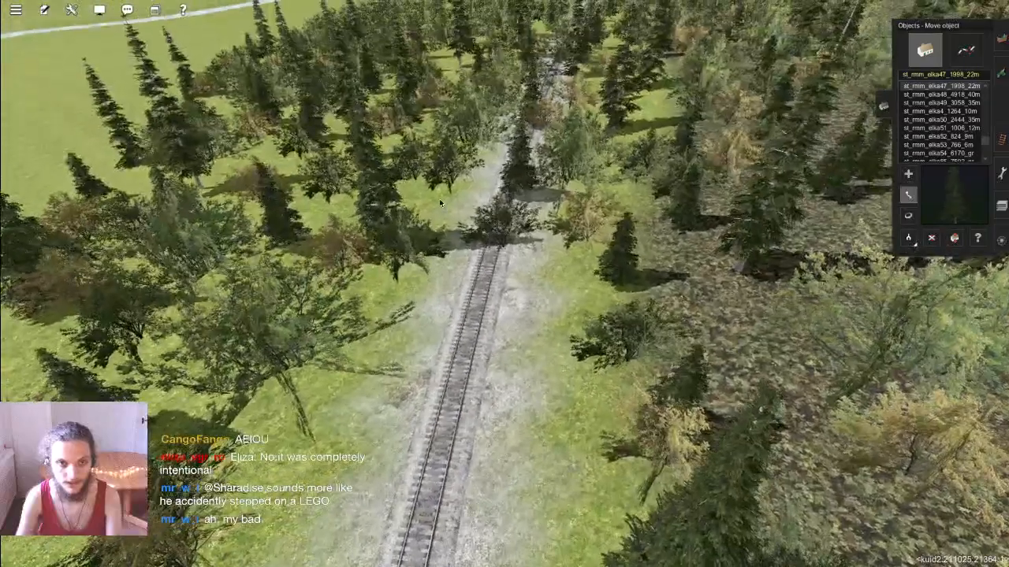
key("Down")
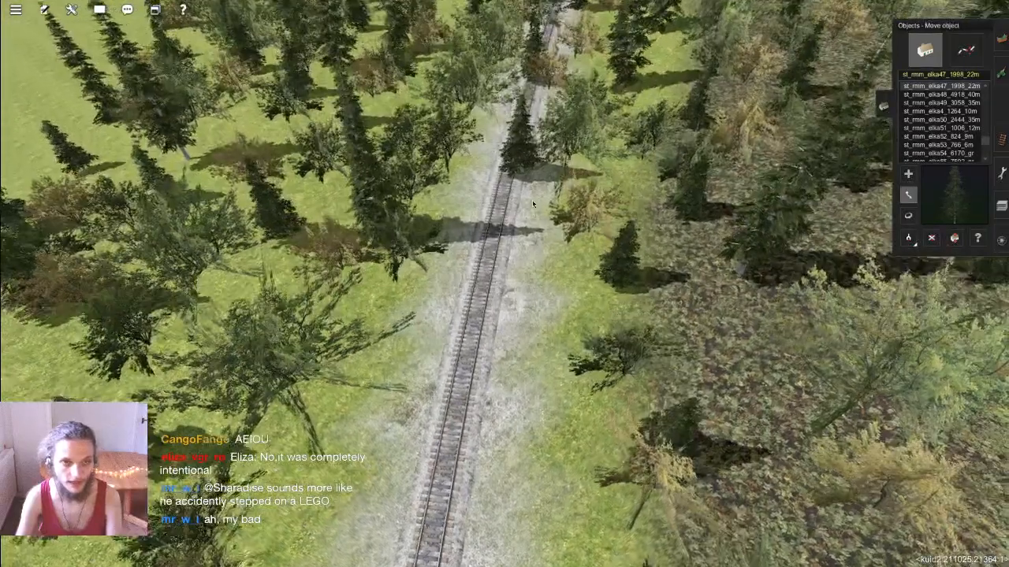
left_click_drag(599, 114, 639, 90)
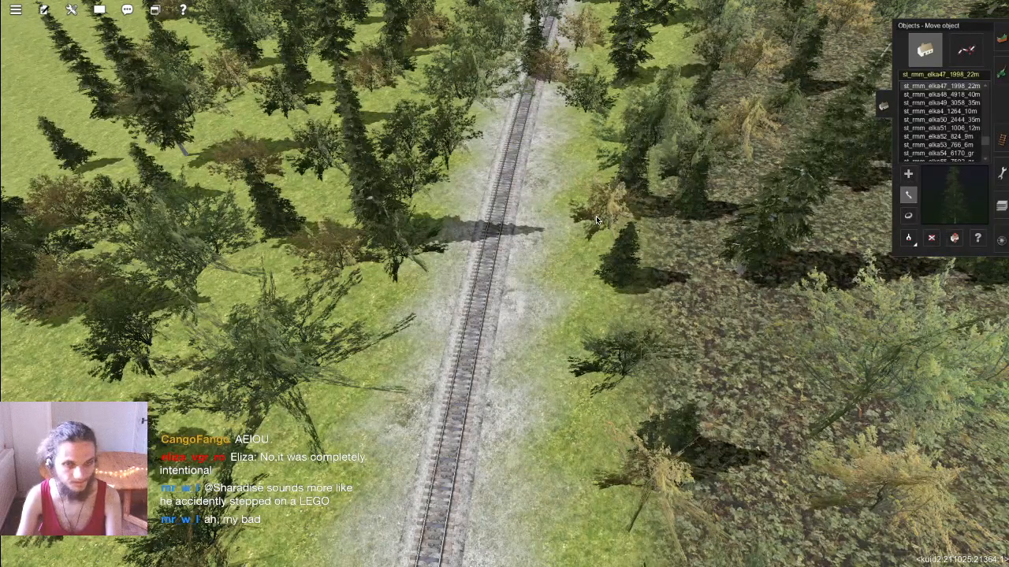
Step: Move the small spruce, the autumn bush and the overhanging tree further along the line clear of the track
key("Up")
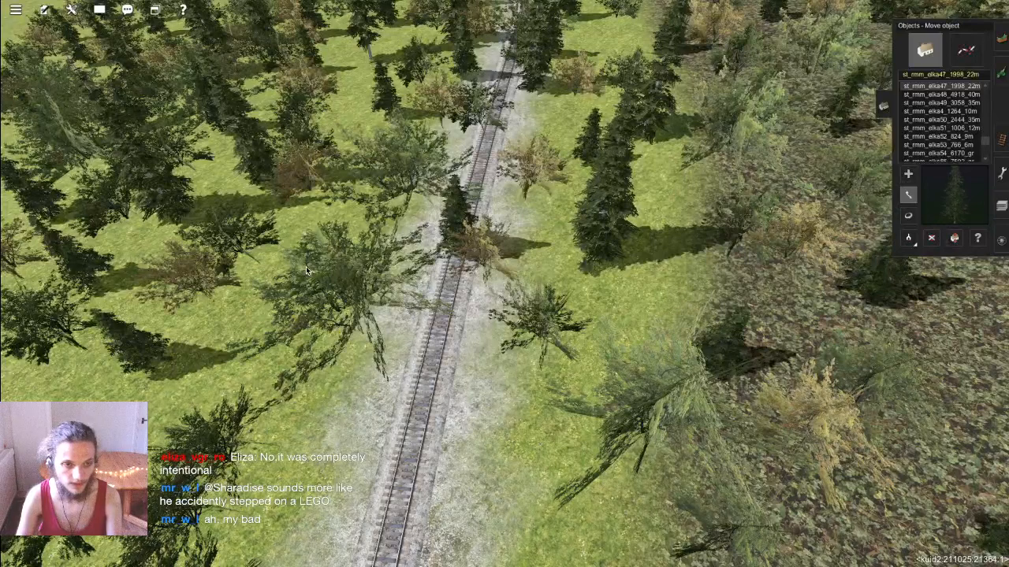
left_click_drag(307, 270, 361, 94)
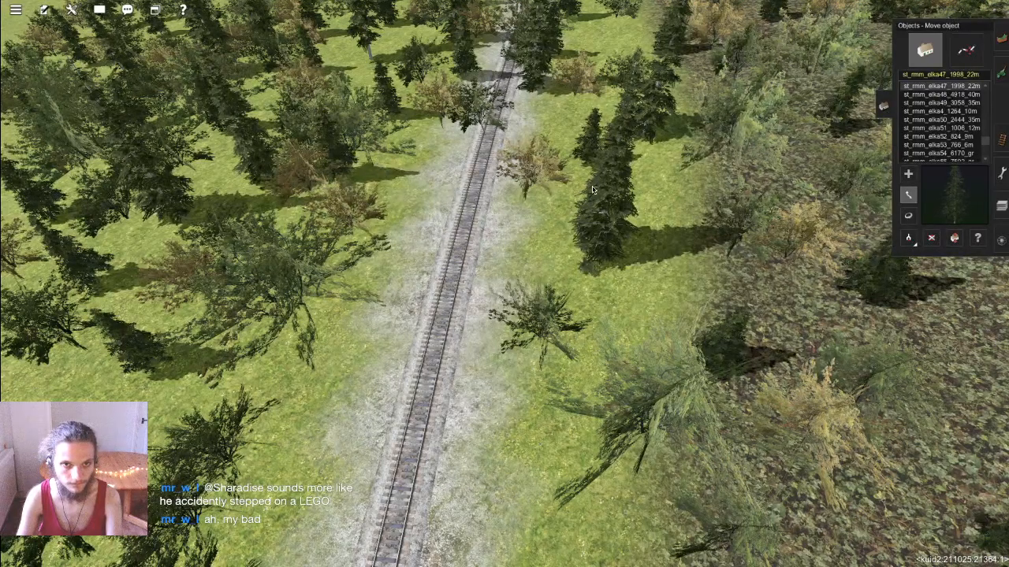
key("Down")
key("Left")
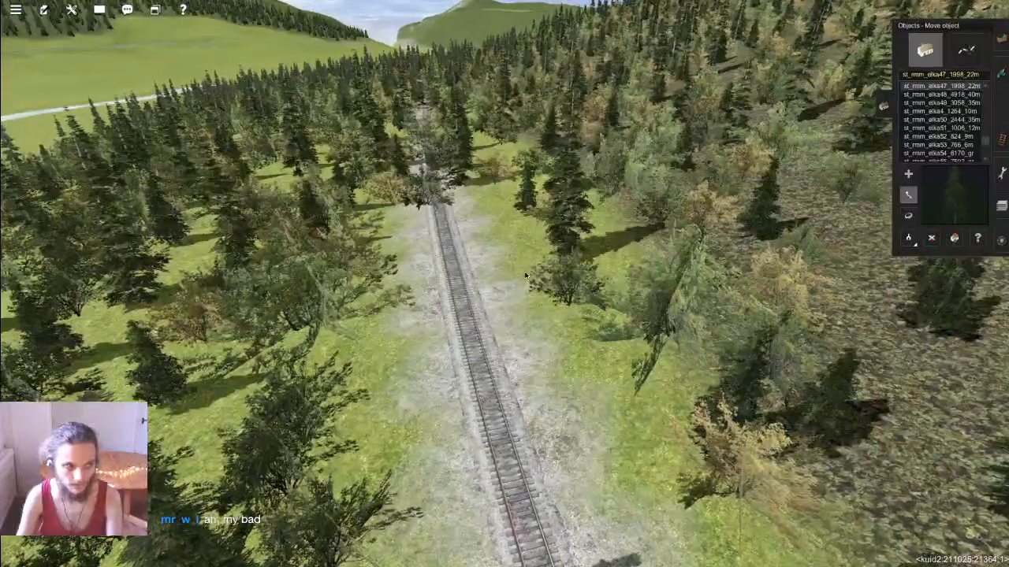
Step: Move the leafy tree and autumn bush near the ballast deeper into the meadow-side woodland, and the tall spruce onto the opposite verge
right_click(453, 241)
key("Up")
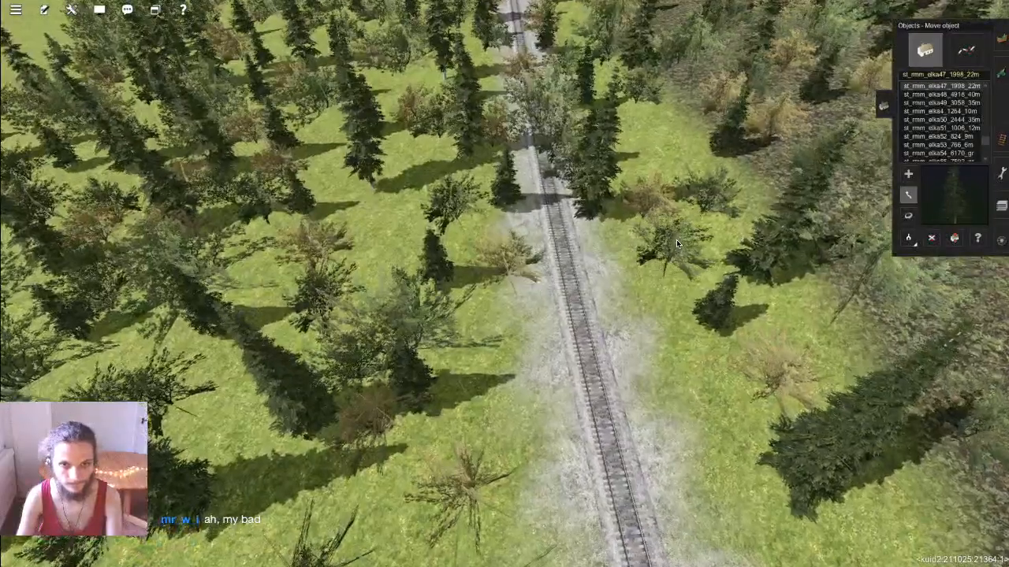
left_click_drag(425, 315, 323, 306)
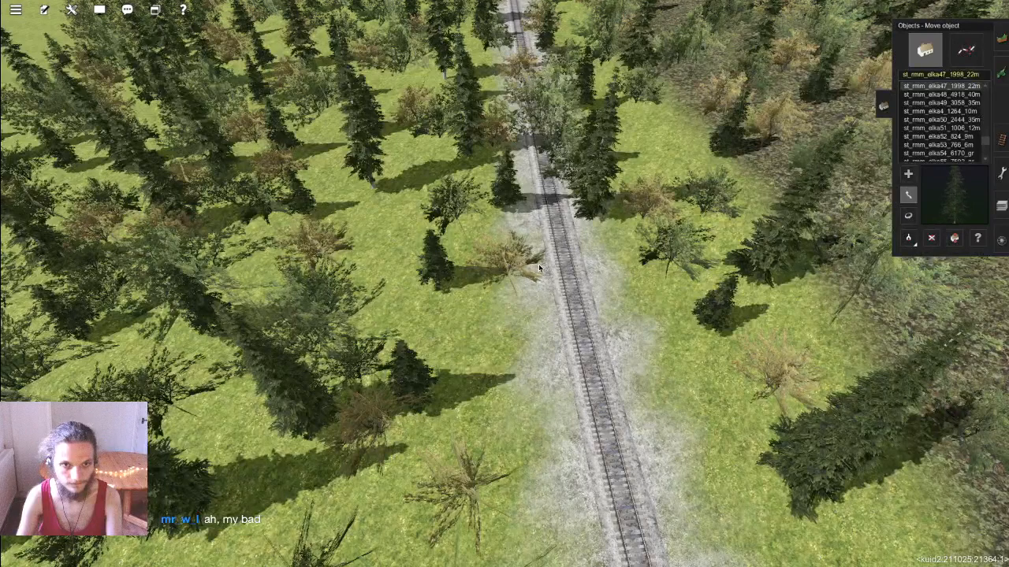
left_click_drag(609, 172, 652, 130)
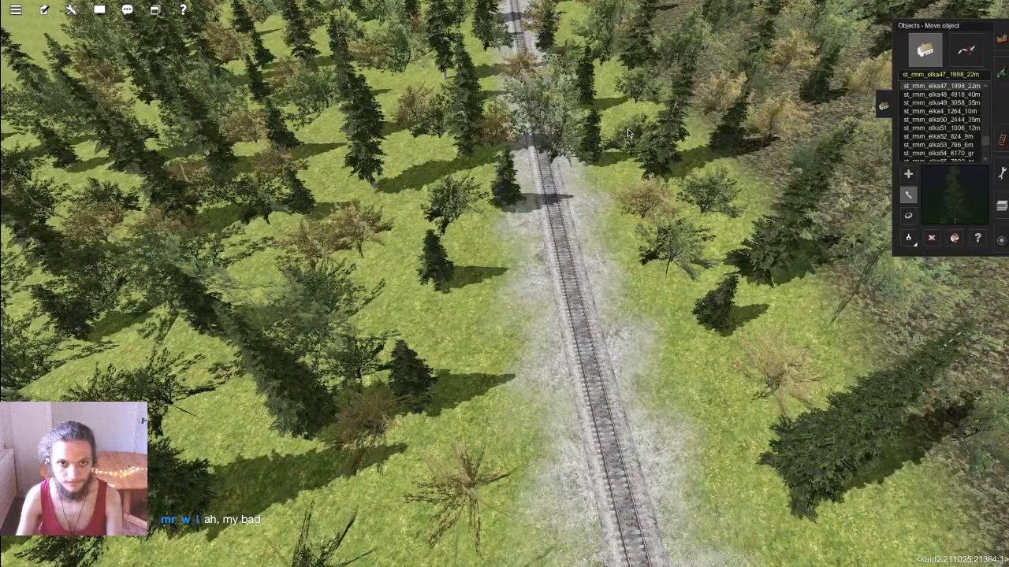
Step: Move the large leafy tree off the rails into the meadow-side woodland and the autumn bush further along onto the opposite verge
right_click(549, 166)
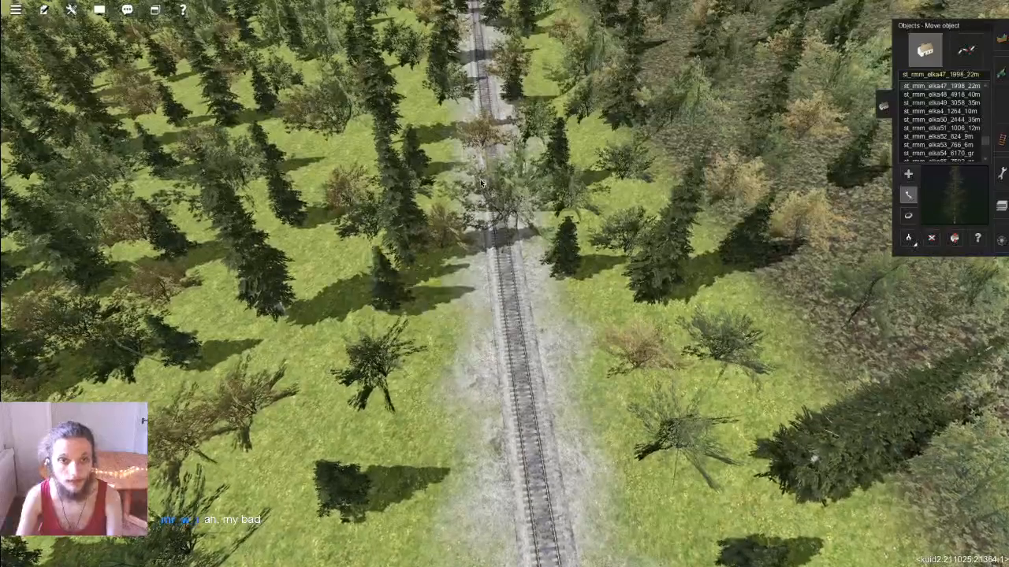
left_click_drag(480, 182, 379, 111)
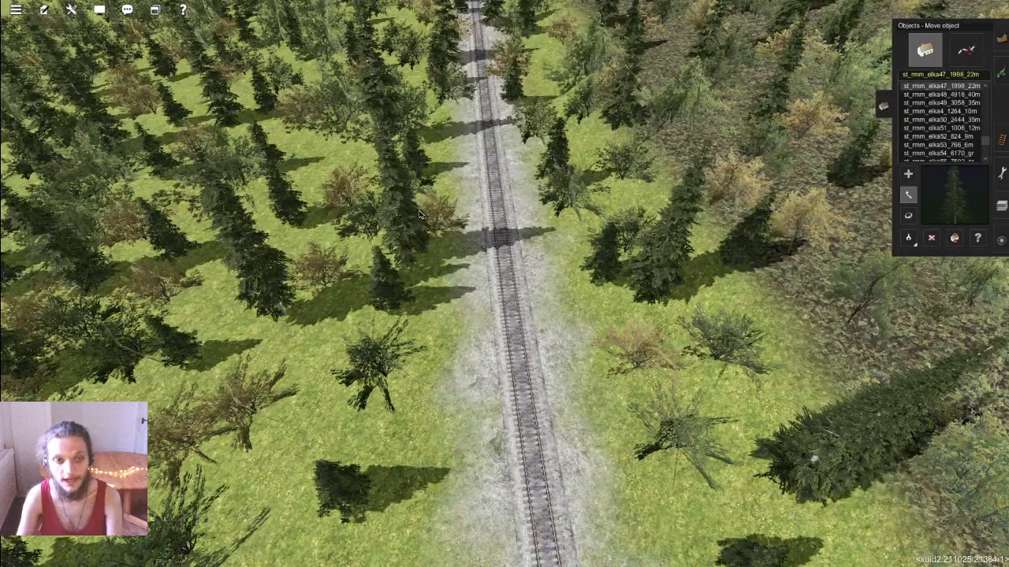
right_click(476, 223)
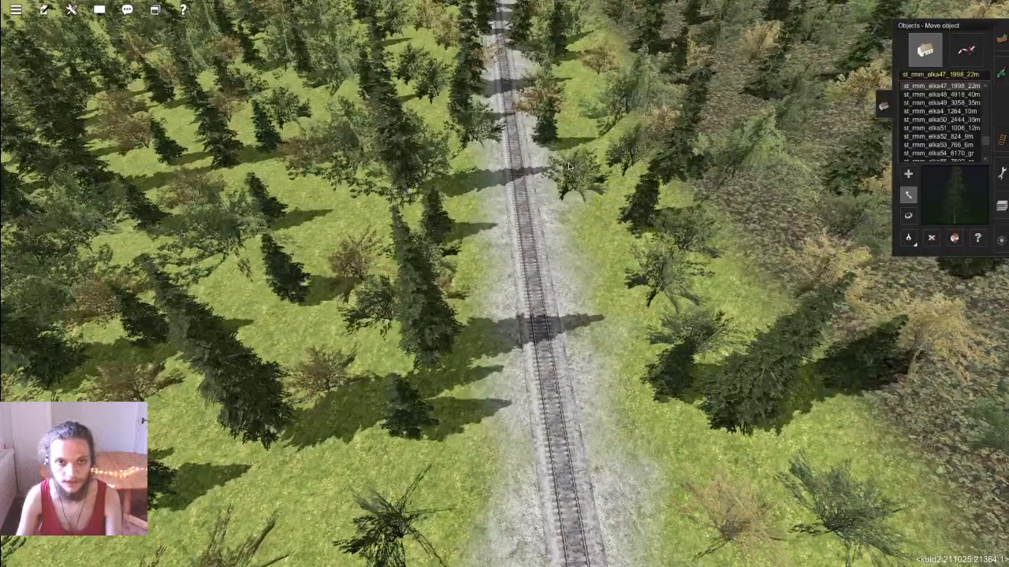
right_click(517, 154)
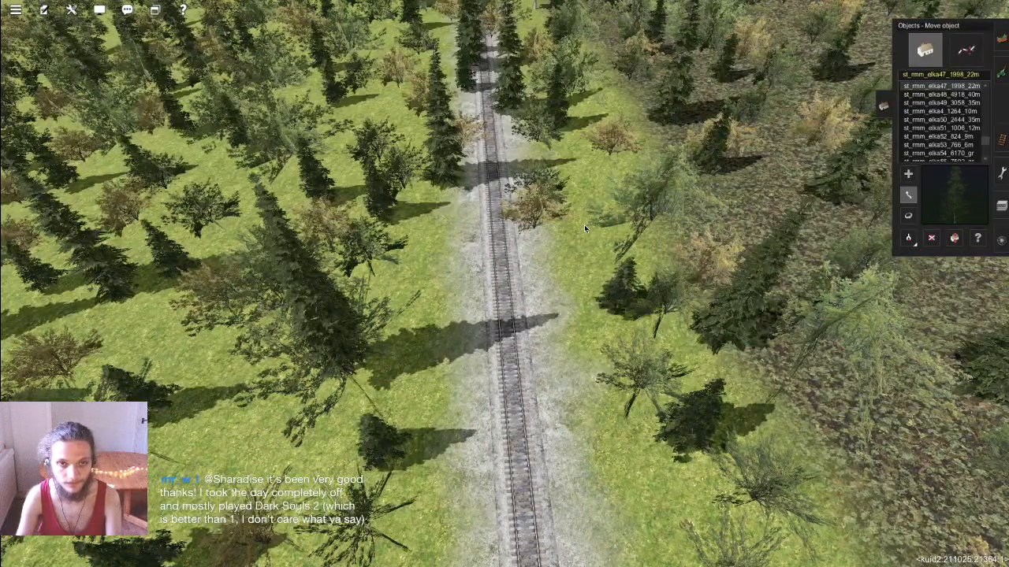
left_click(610, 232)
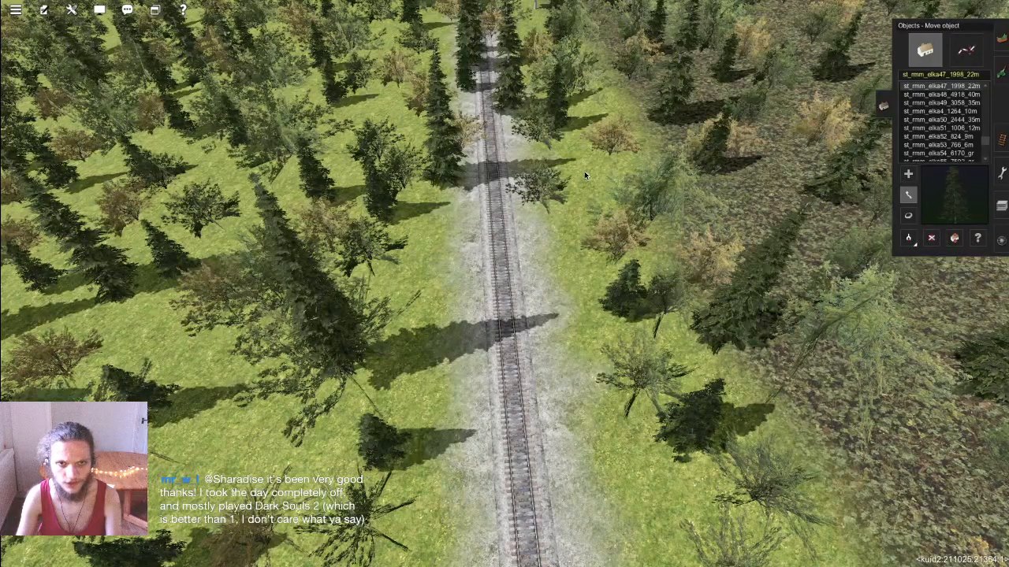
Step: Move the spruces crowding the rails back into the meadow-side woodland and the bush opposite them outward onto the forest-side verge
left_click_drag(432, 140, 393, 114)
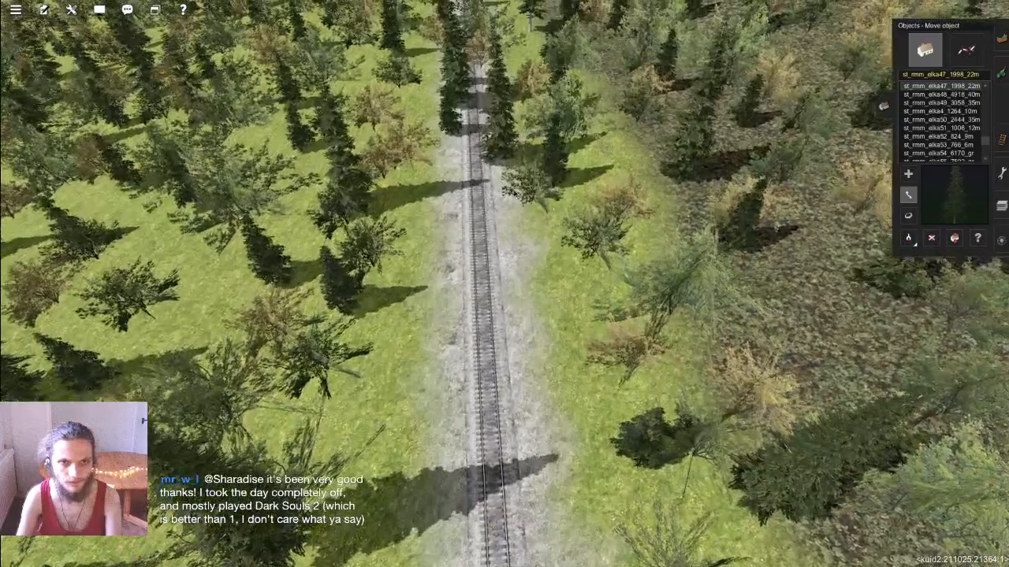
key("Up")
left_click_drag(517, 235, 650, 244)
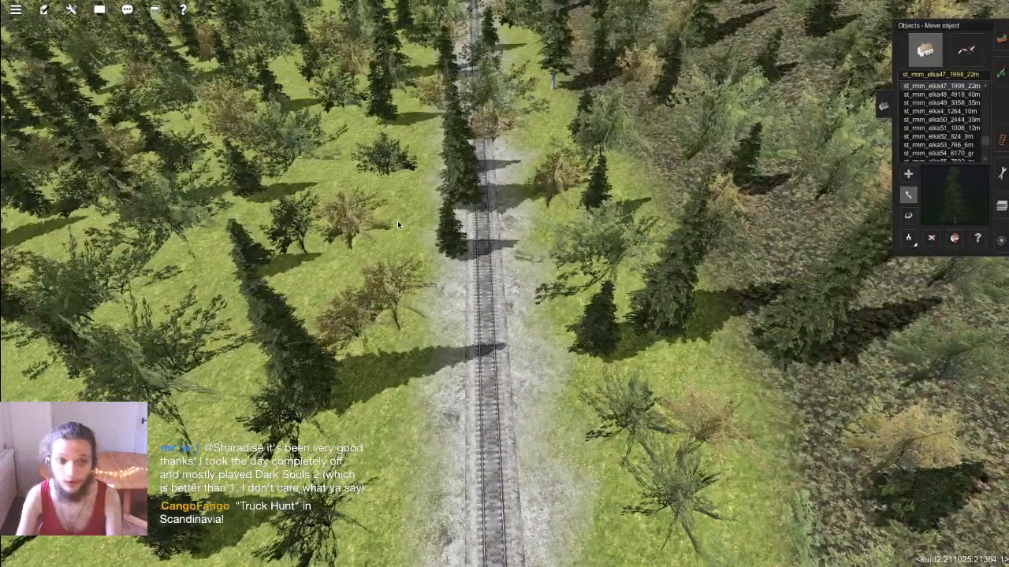
left_click_drag(378, 247, 359, 263)
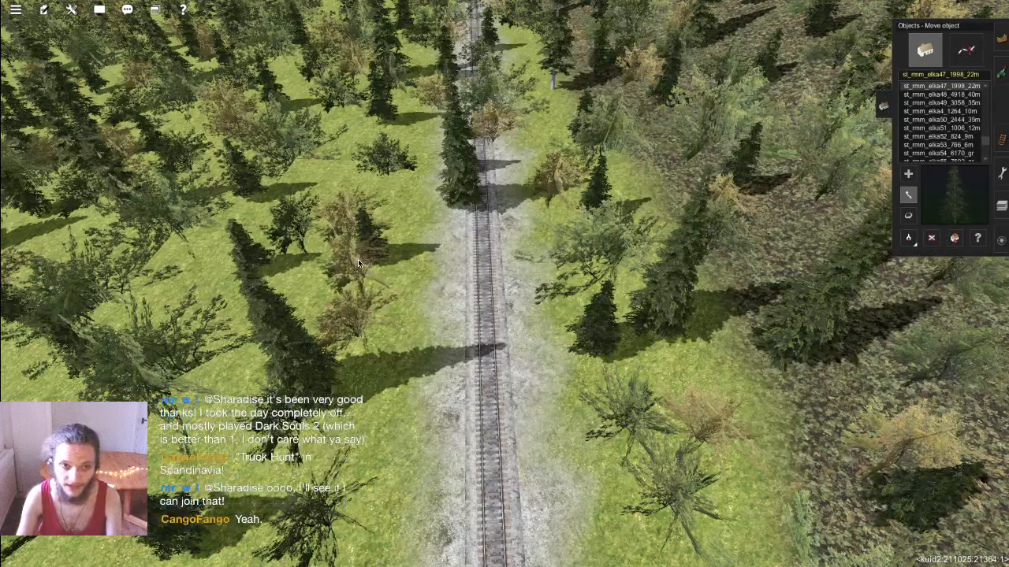
left_click_drag(475, 175, 355, 180)
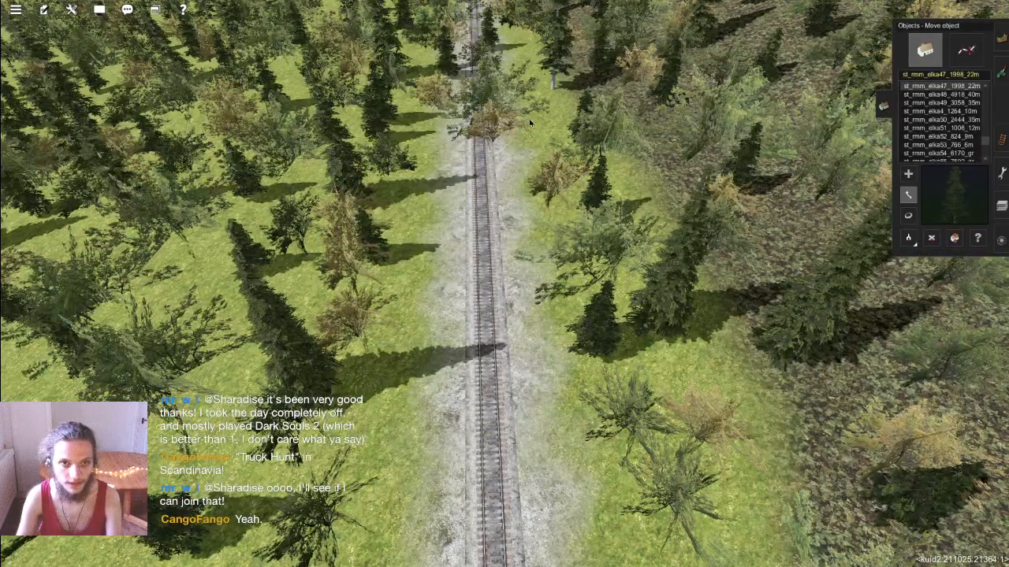
Step: Move the wide leafy tree standing over the rails into the meadow-side woodland
right_click(481, 157)
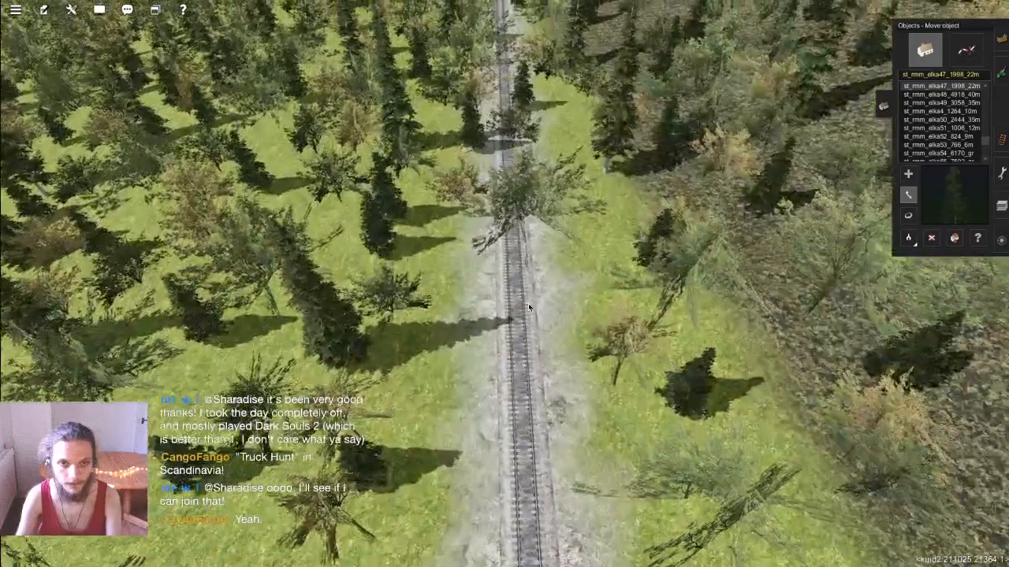
right_click(528, 304)
key("Down")
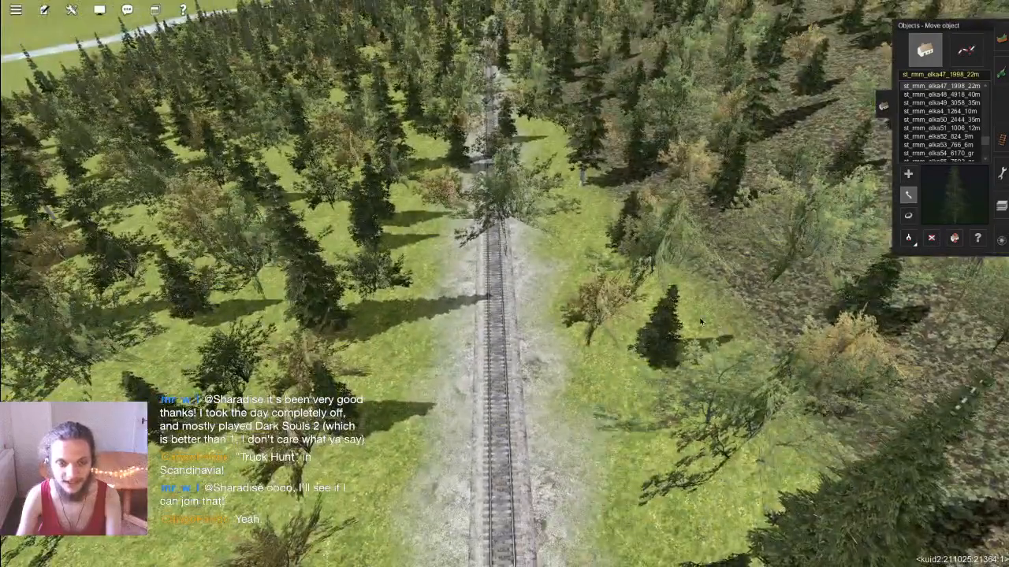
left_click_drag(337, 190, 323, 192)
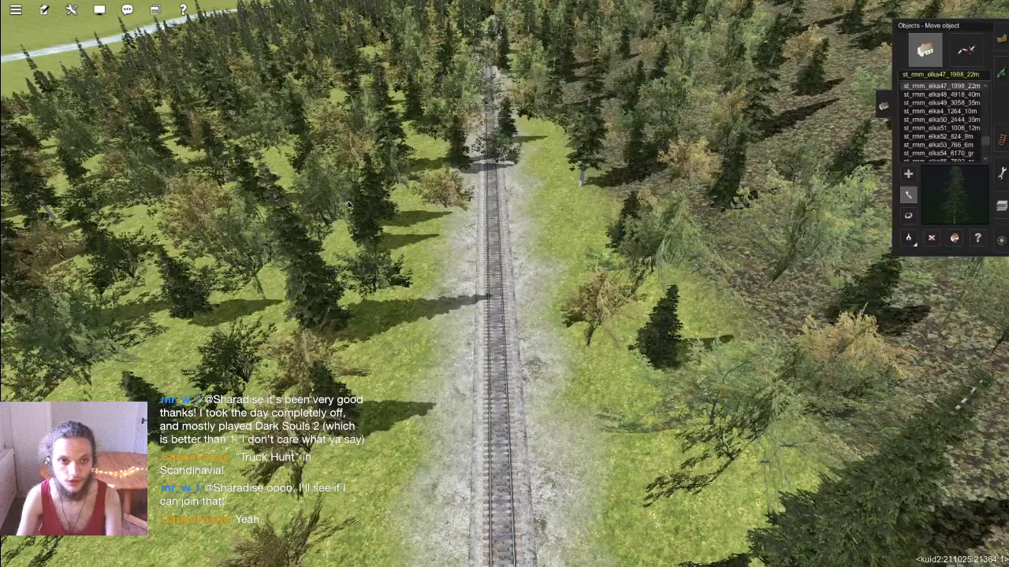
Step: Move the dark bush off the rails and the small spruce beside them outward onto the forest-side verge
right_click(463, 218)
key("Up")
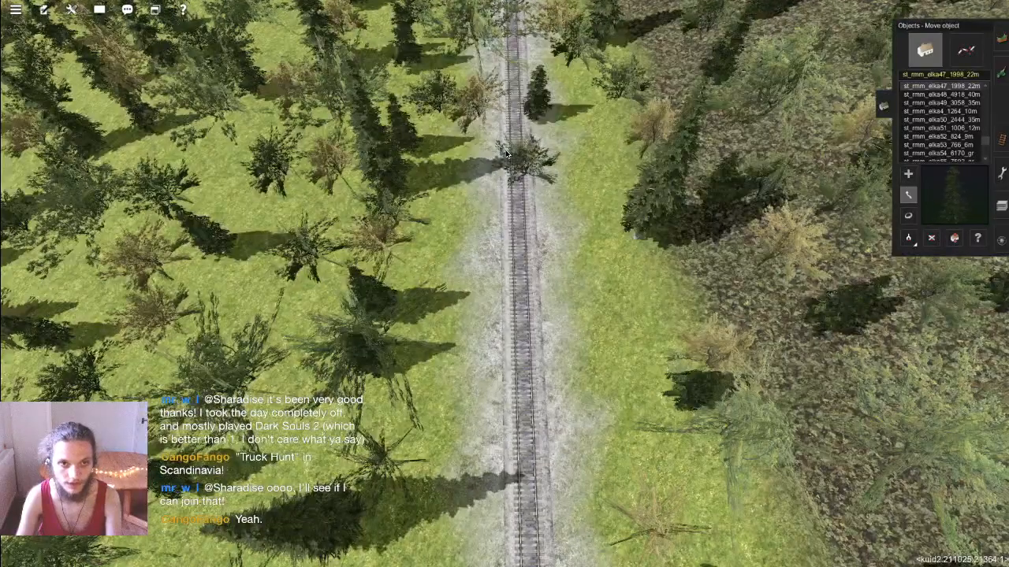
key("Down")
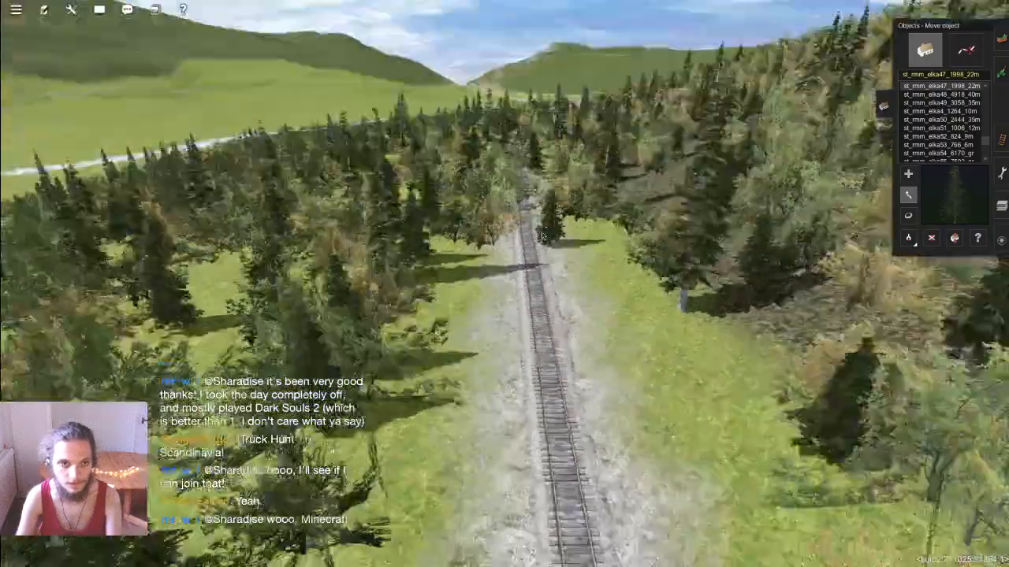
key("Up")
right_click(537, 232)
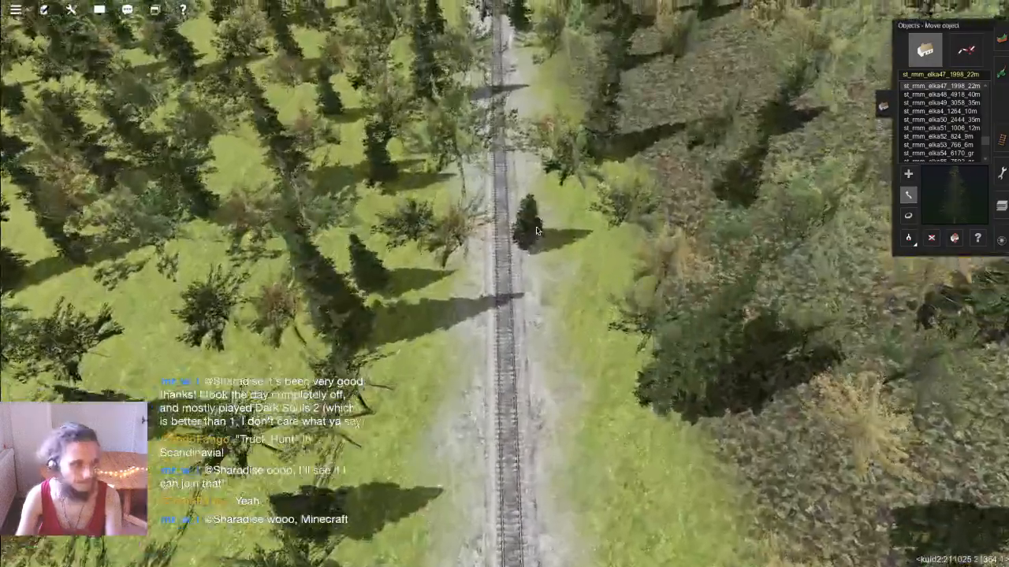
key("Down")
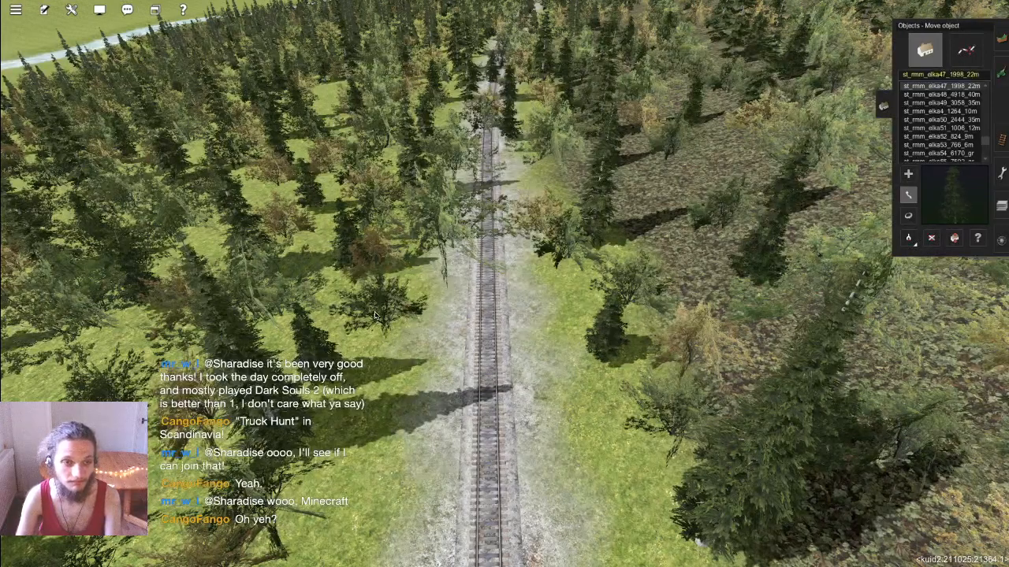
Step: Move the overhanging birch and nearby bushes into the meadow-side woodland, and the leafy tree opposite further away from the ballast
left_click_drag(385, 194, 352, 192)
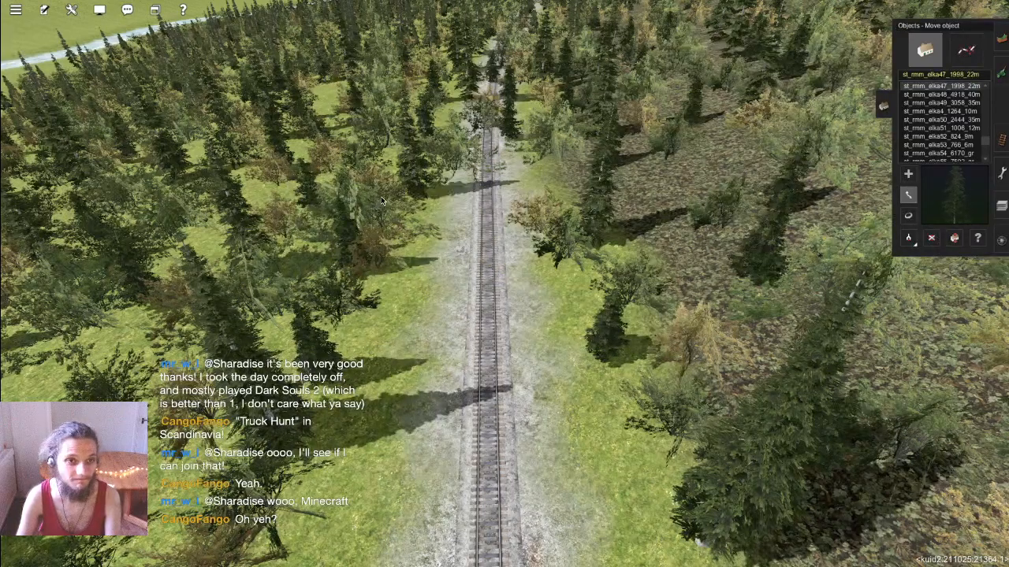
right_click(493, 234)
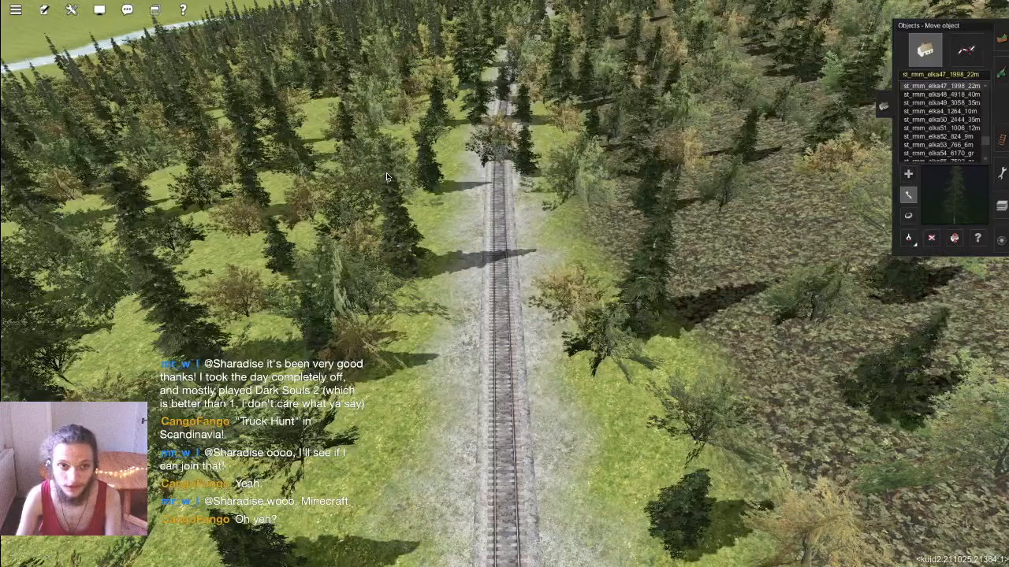
right_click(506, 250)
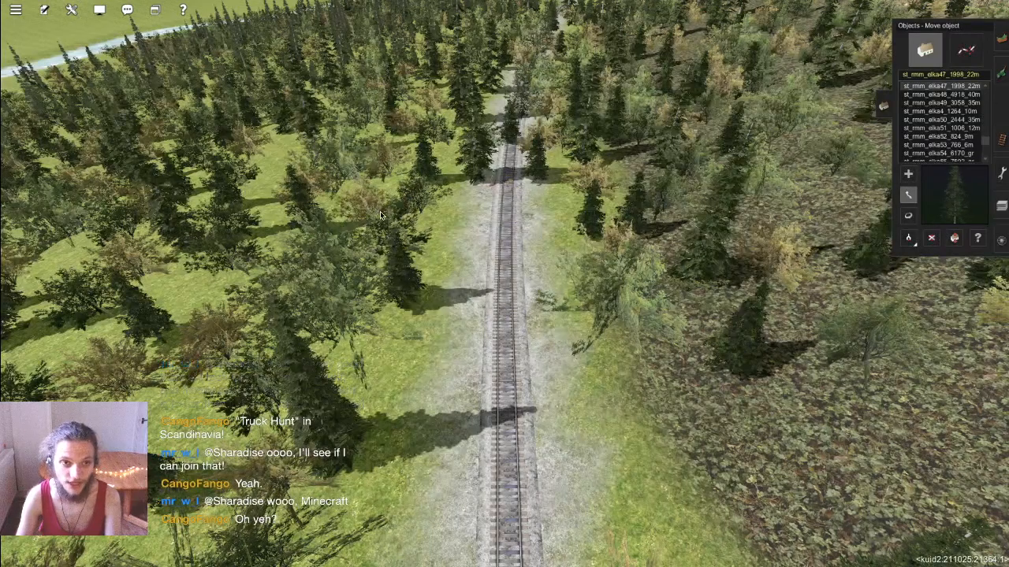
left_click_drag(625, 285, 656, 281)
Step: Move the spruces crowding both sides of the next stretch of track outward from the ballast
scroll(531, 230, "up", 5)
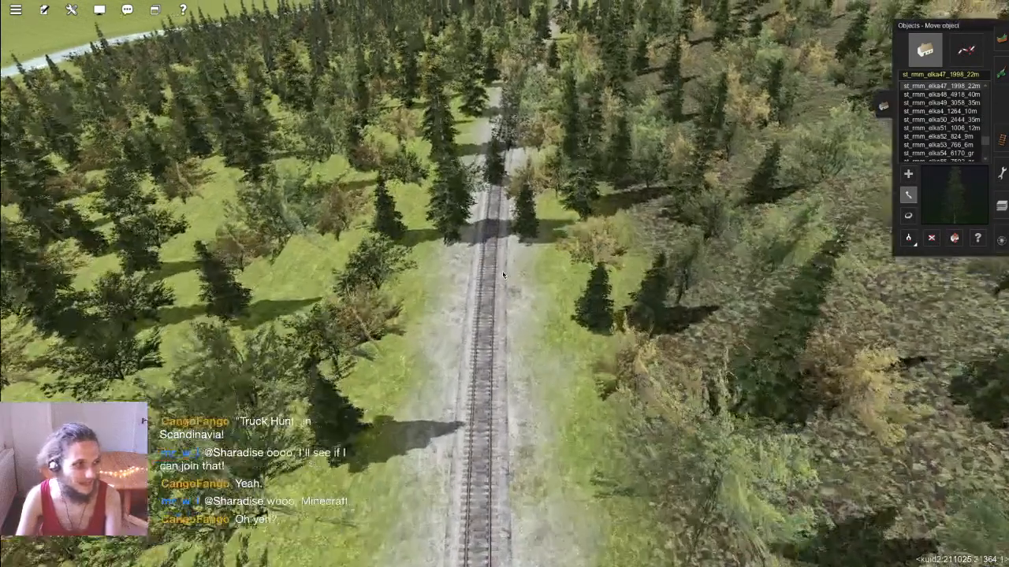
scroll(491, 262, "down", 2)
scroll(381, 223, "up", 5)
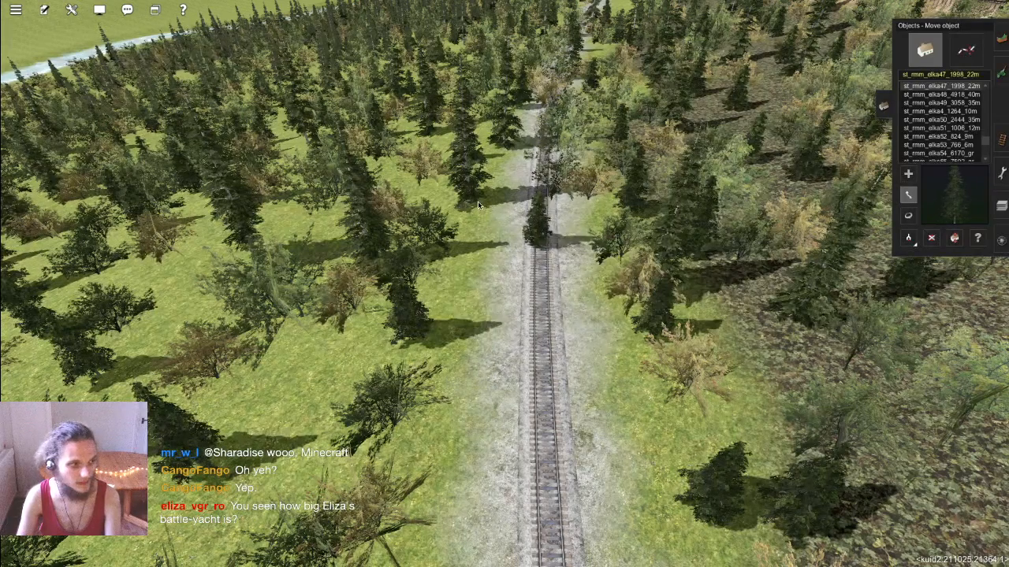
left_click_drag(477, 201, 478, 217)
Step: Move the birch overhanging the rails to the forest side and the dark bush on the track to the meadow side
right_click(534, 232)
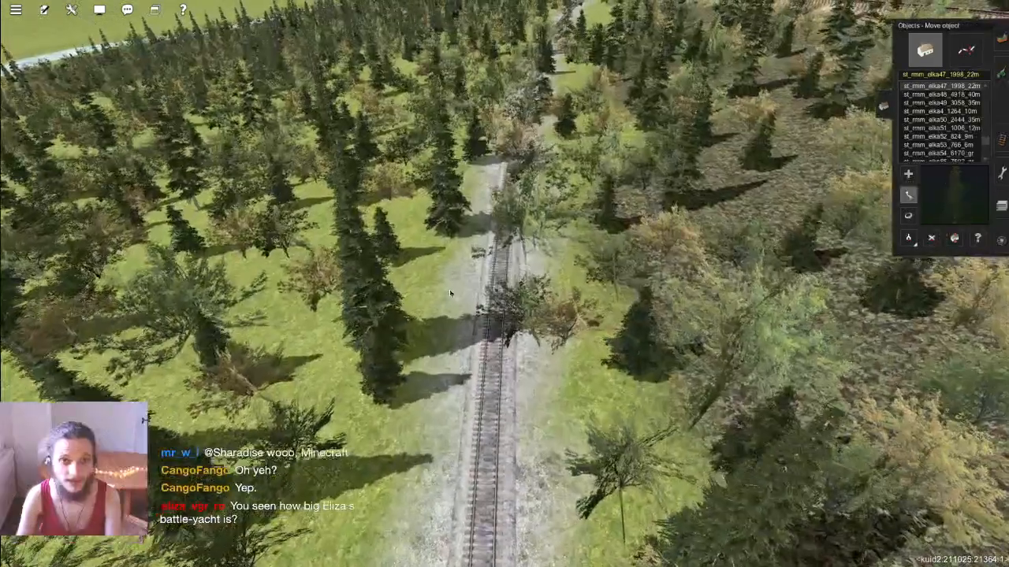
left_click_drag(450, 294, 523, 242)
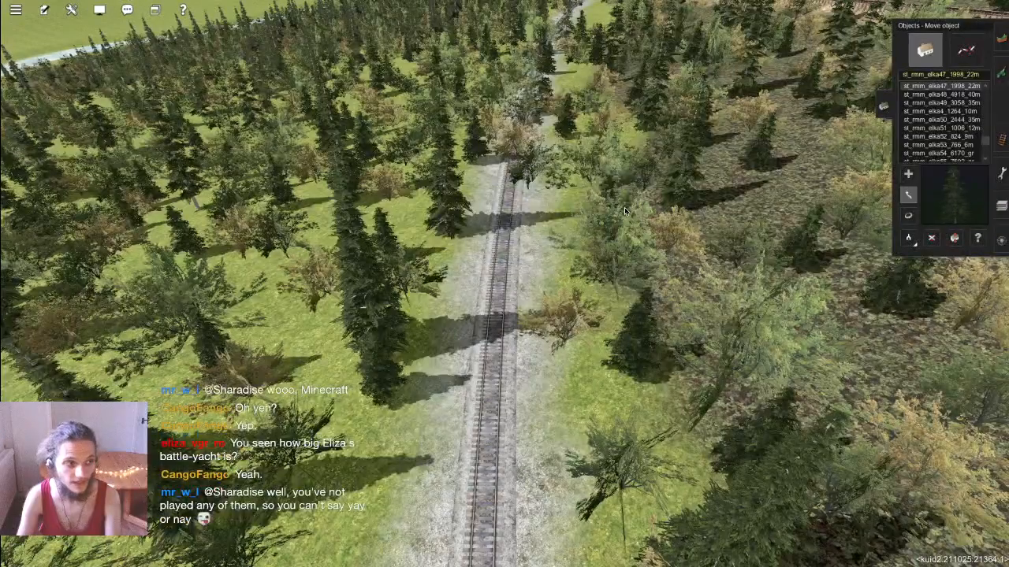
right_click(524, 254)
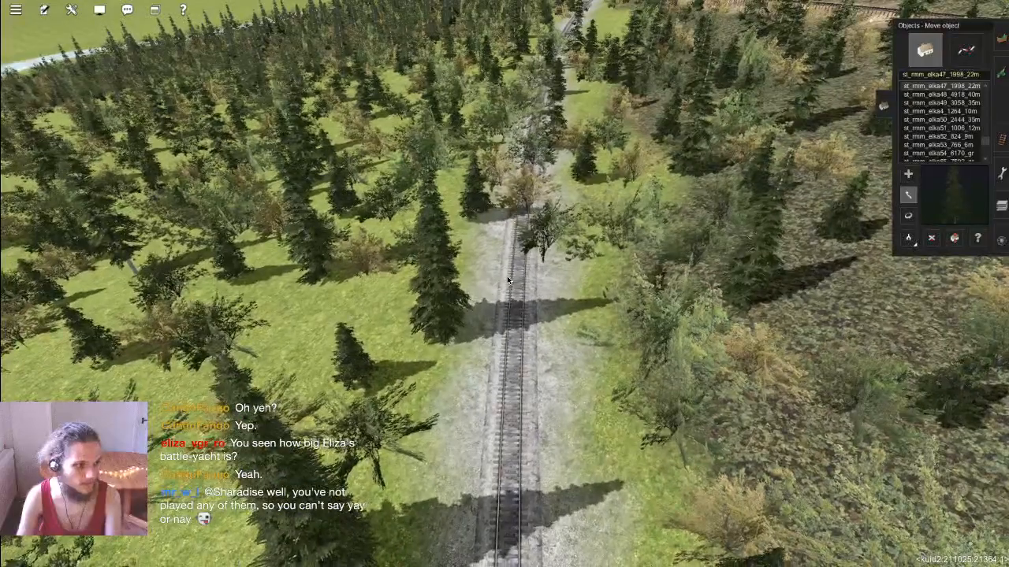
Step: Move the tall spruce, dark bush, small spruce and autumn bush crowding the rails back into the meadow-side woodland
left_click_drag(464, 277, 449, 250)
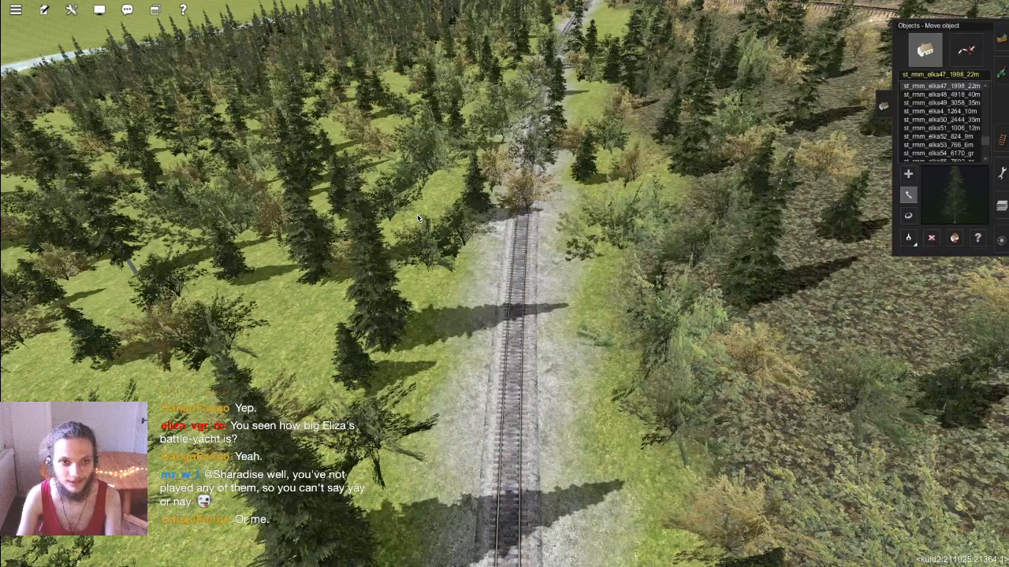
right_click(508, 233)
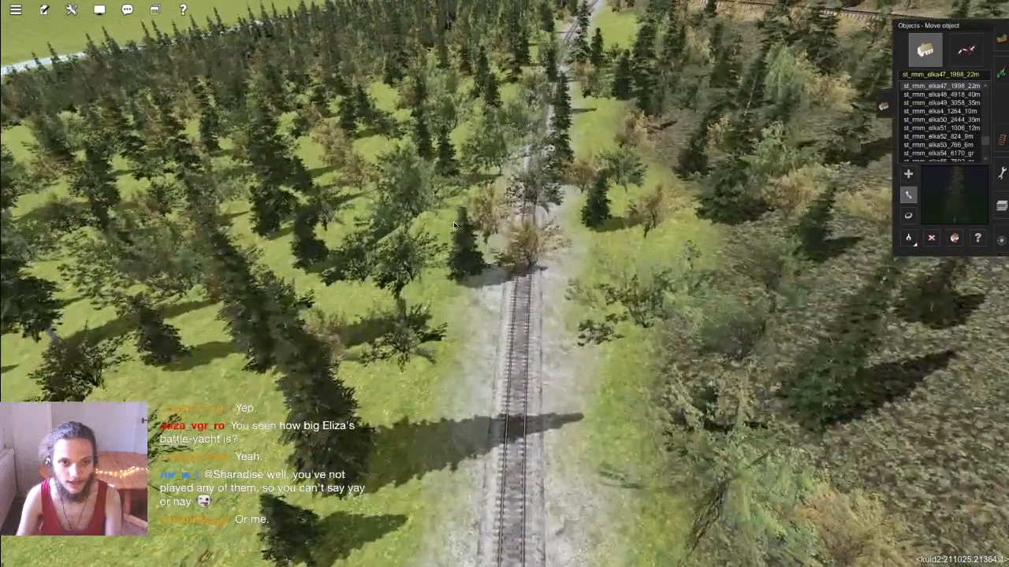
left_click_drag(508, 234, 445, 213)
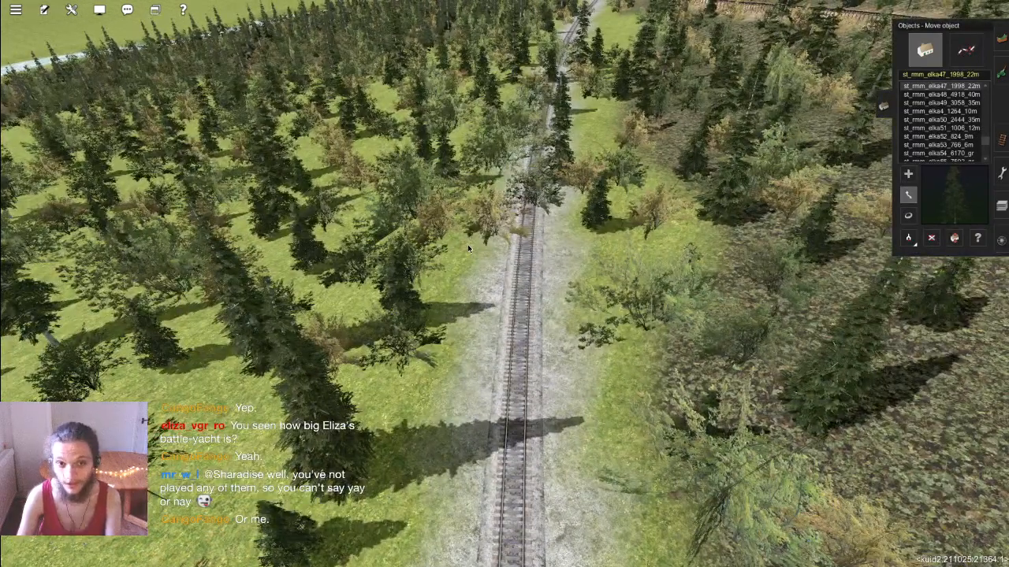
Step: Move the autumn bush and the tall spruce beside the rails outward onto the forest-side verge
right_click(495, 223)
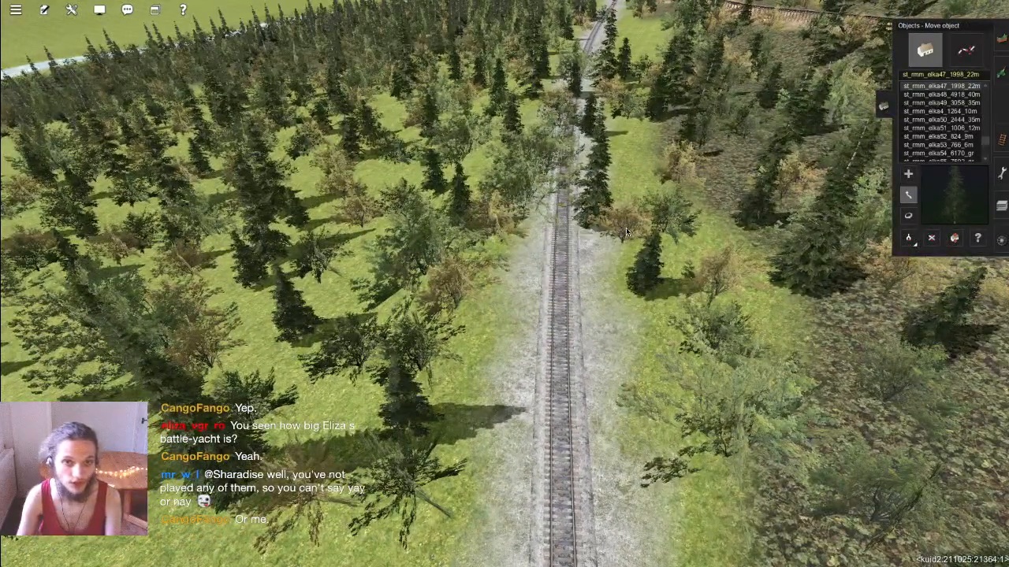
right_click(546, 219)
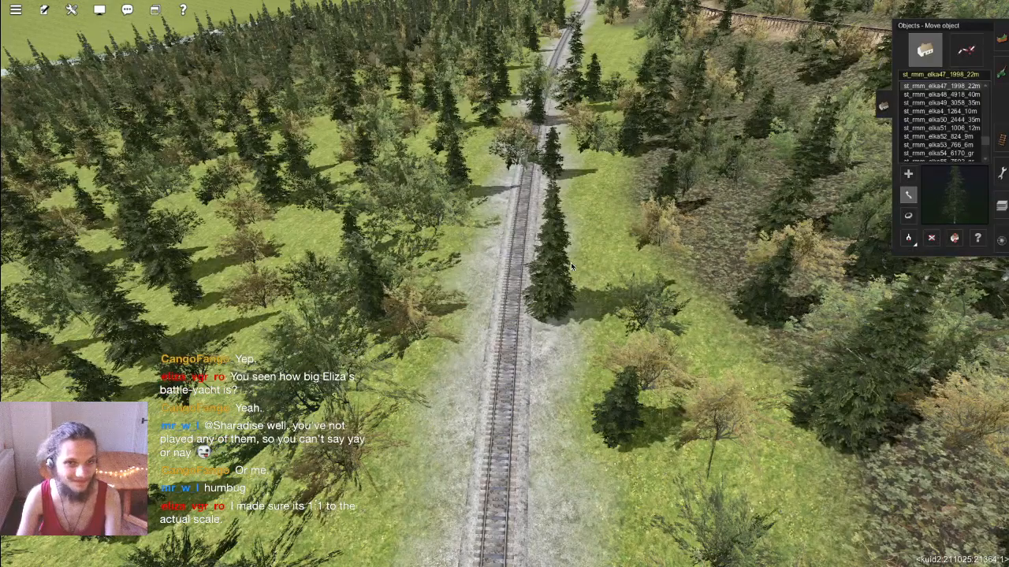
left_click_drag(608, 240, 630, 222)
Step: Move the leafy tree, autumn bush and small spruces off the following stretch of rails onto the adjoining verges
right_click(545, 232)
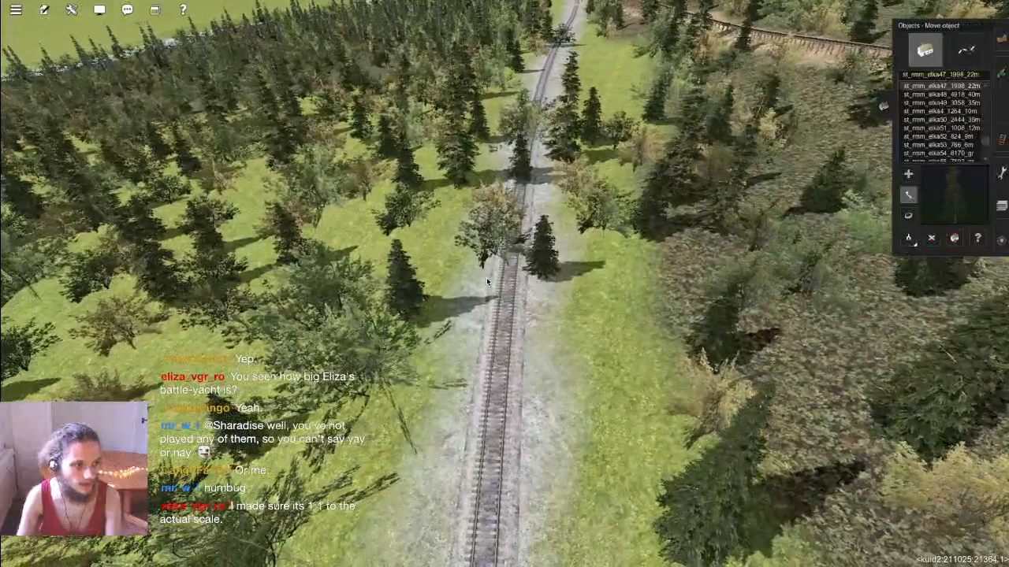
right_click(486, 278)
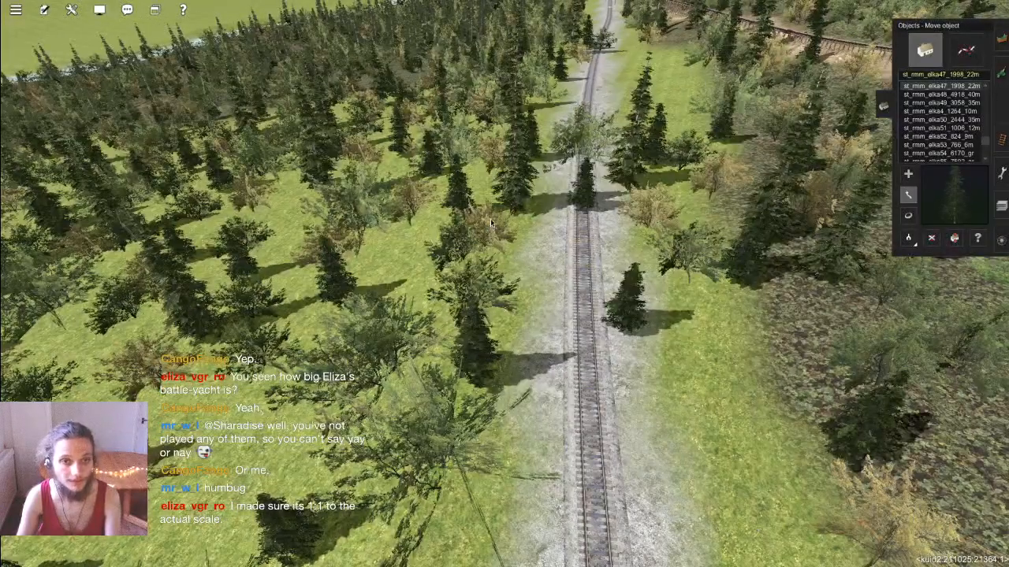
right_click(573, 189)
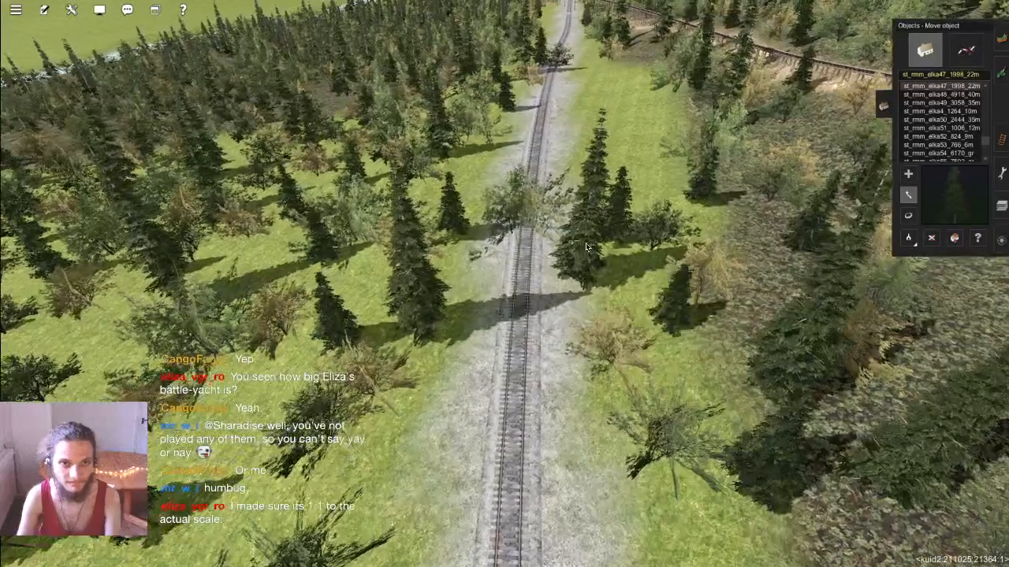
Step: Move the tall spruce and birch crowding the rails onto the verge, and the autumn bush farther along outward into the meadow-side trees
left_click_drag(586, 247, 635, 258)
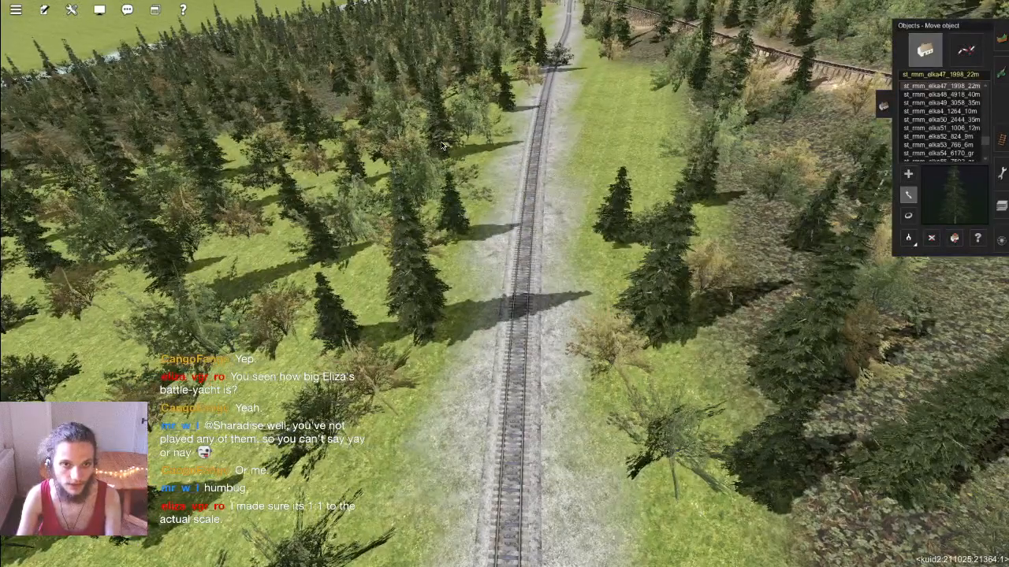
key("Down")
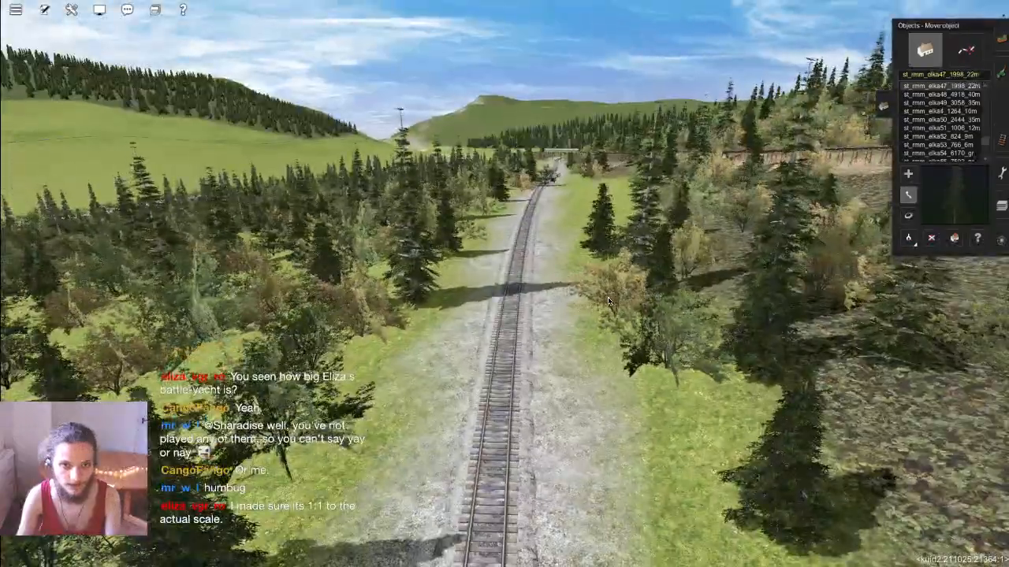
right_click(528, 217)
key("Up")
right_click(530, 328)
key("Down")
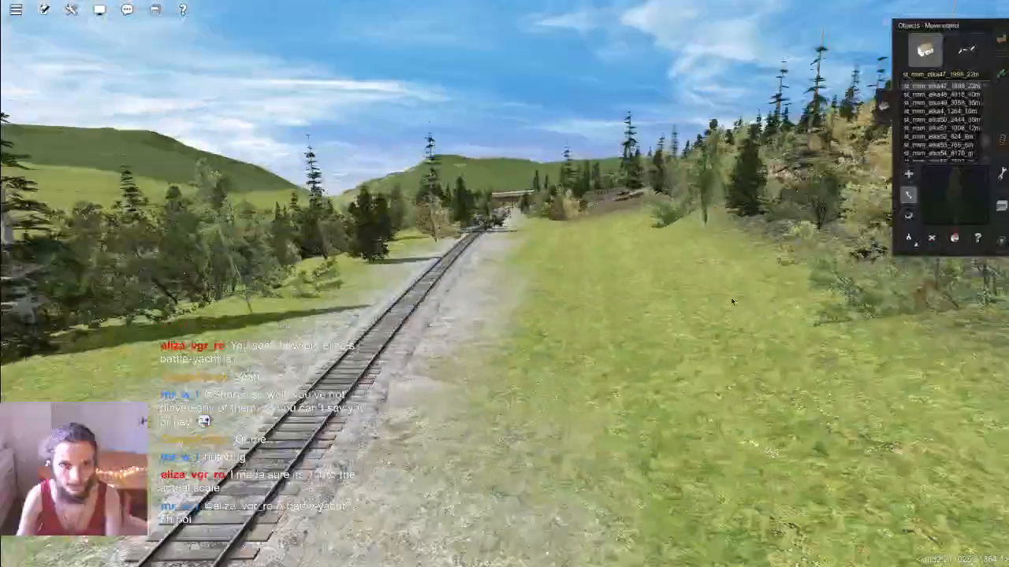
key("Left")
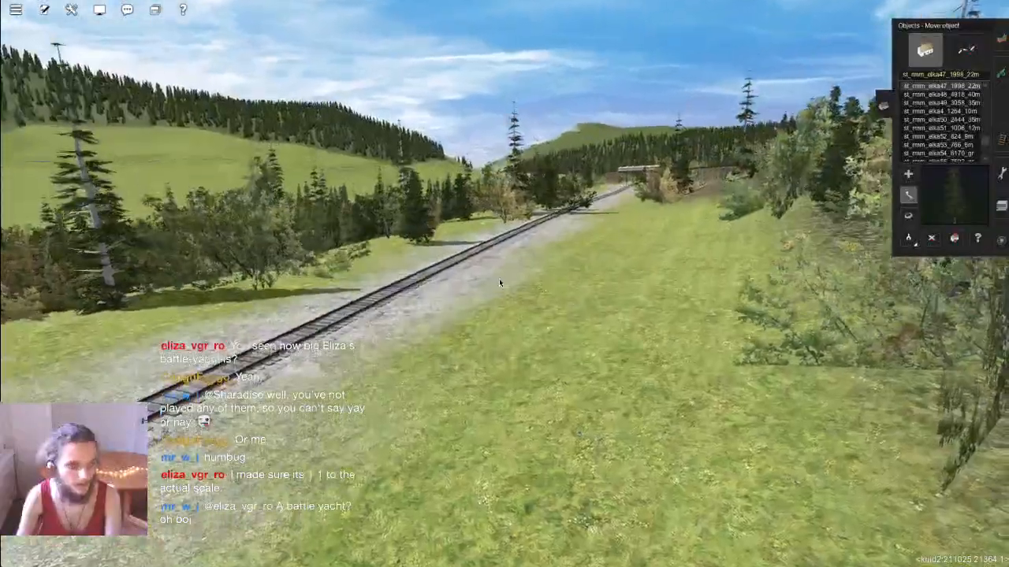
key("Up")
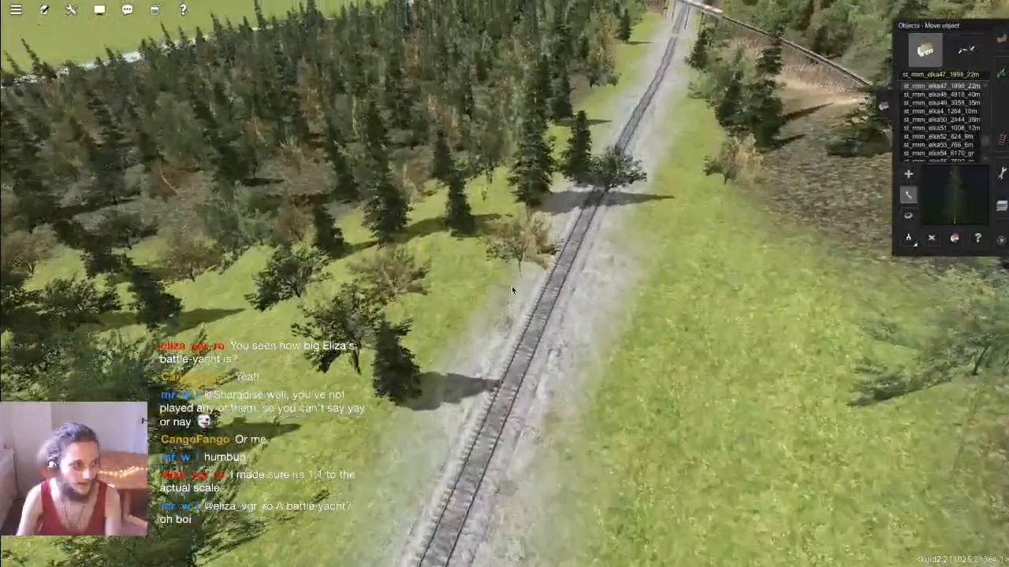
right_click(509, 238)
left_click_drag(520, 283, 494, 260)
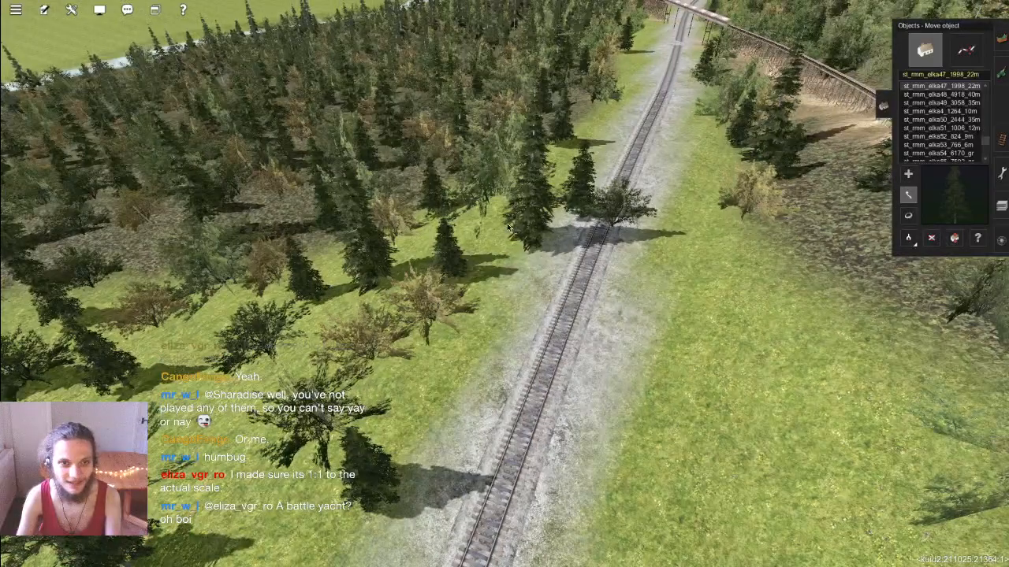
Step: Move the small spruce and the dark bush off the next stretch of track into the meadow-side woodland
scroll(450, 285, "up", 2)
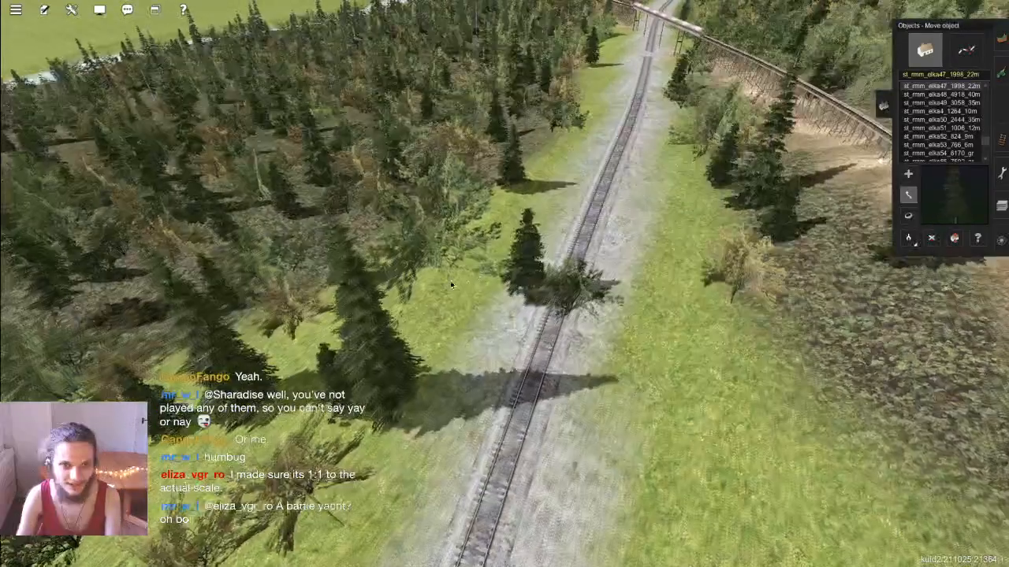
left_click_drag(450, 285, 431, 291)
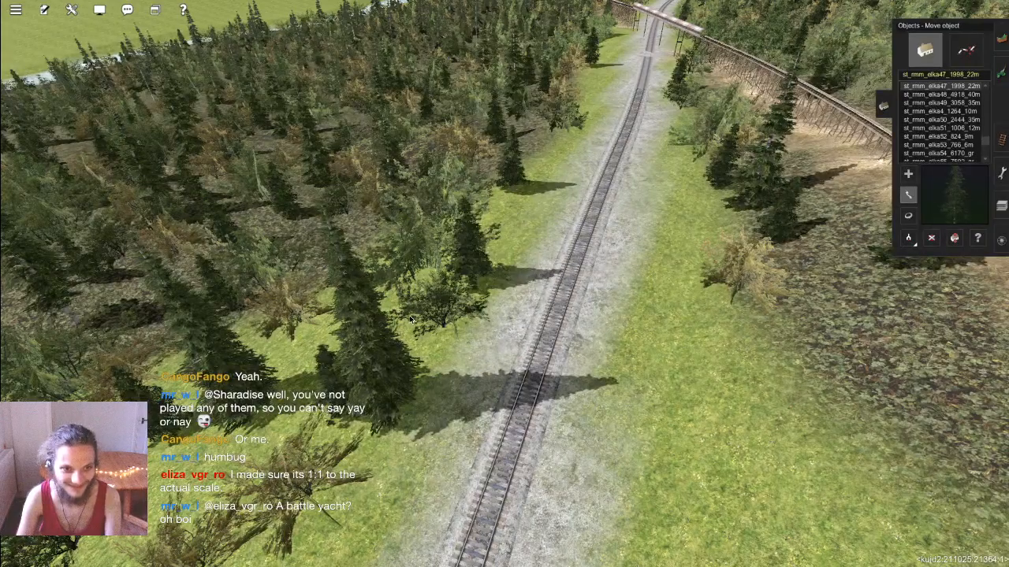
left_click_drag(407, 296, 400, 274)
Step: Inspect the railway through the forest from several heights and directions for trees still obstructing the track
scroll(491, 300, "up", 5)
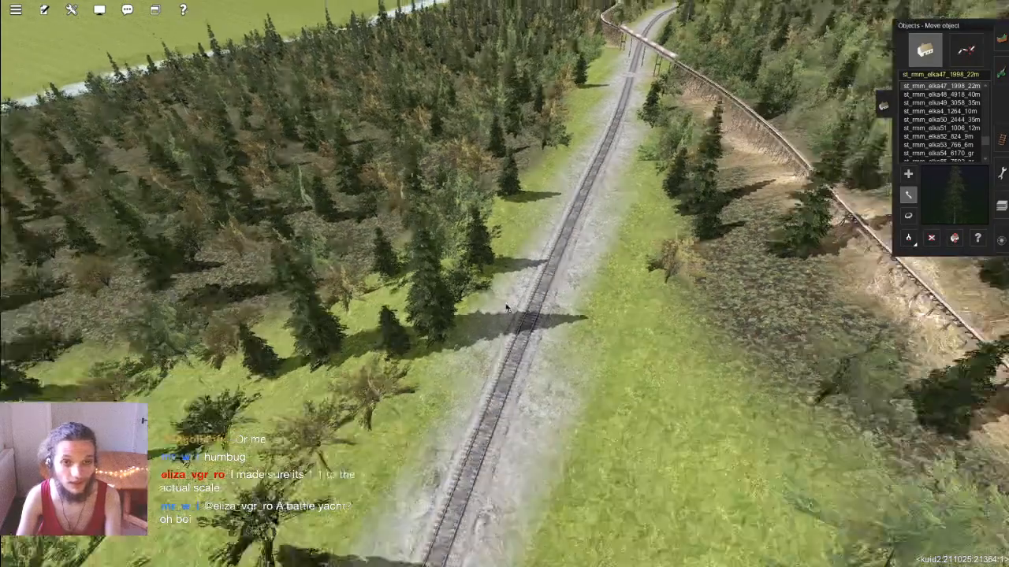
key("Left")
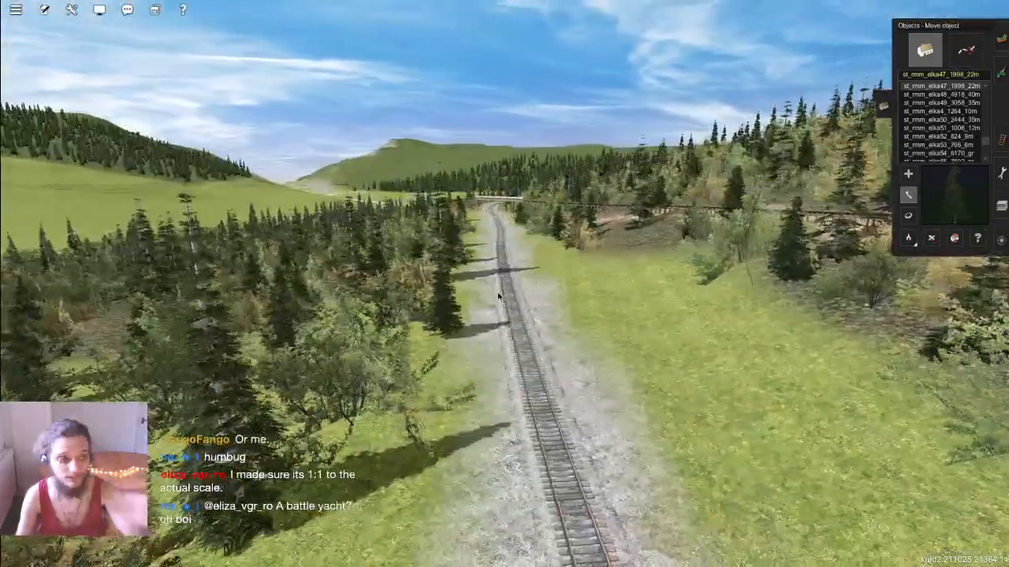
key("Right")
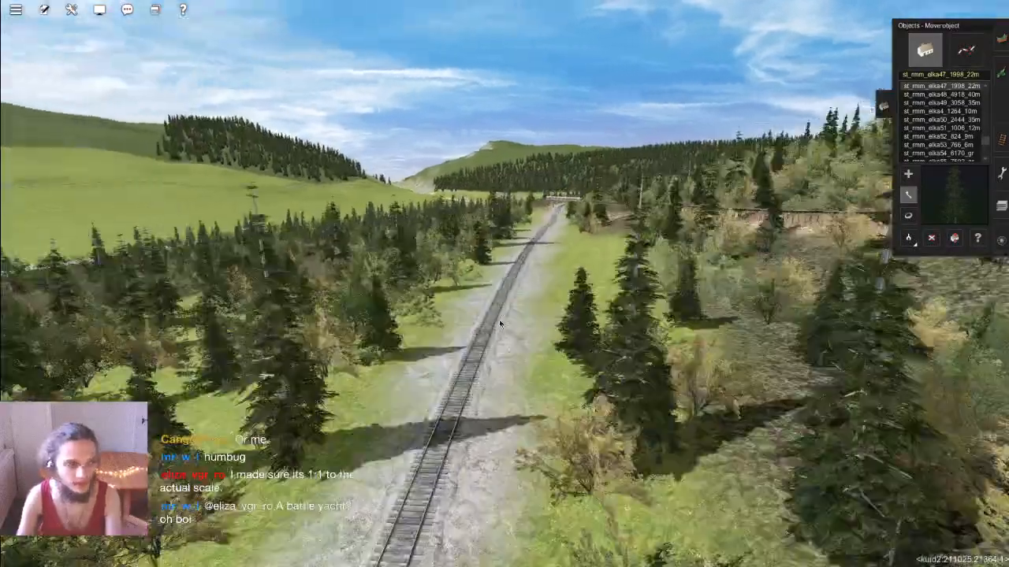
key("Left")
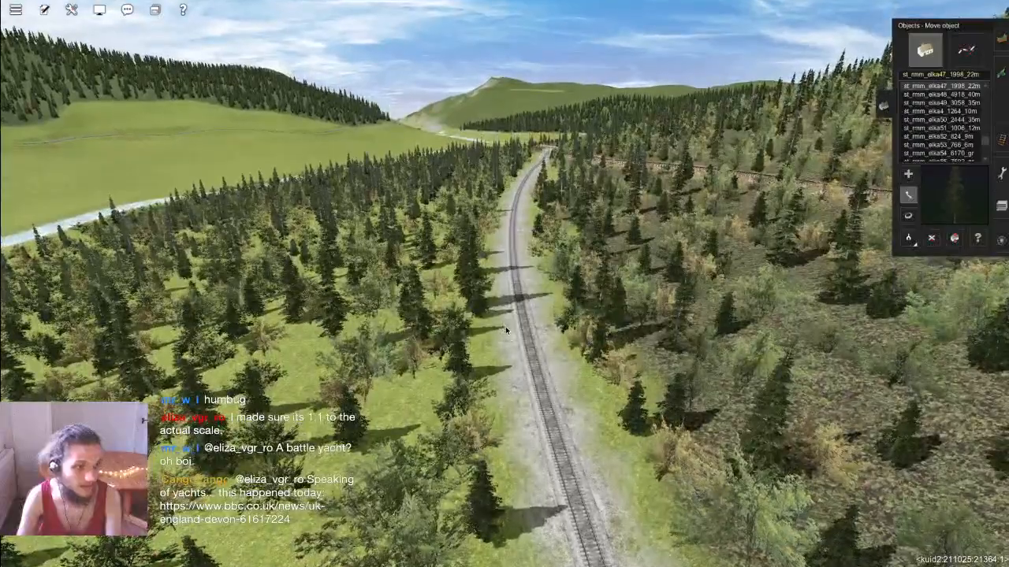
key("Right")
key("Left")
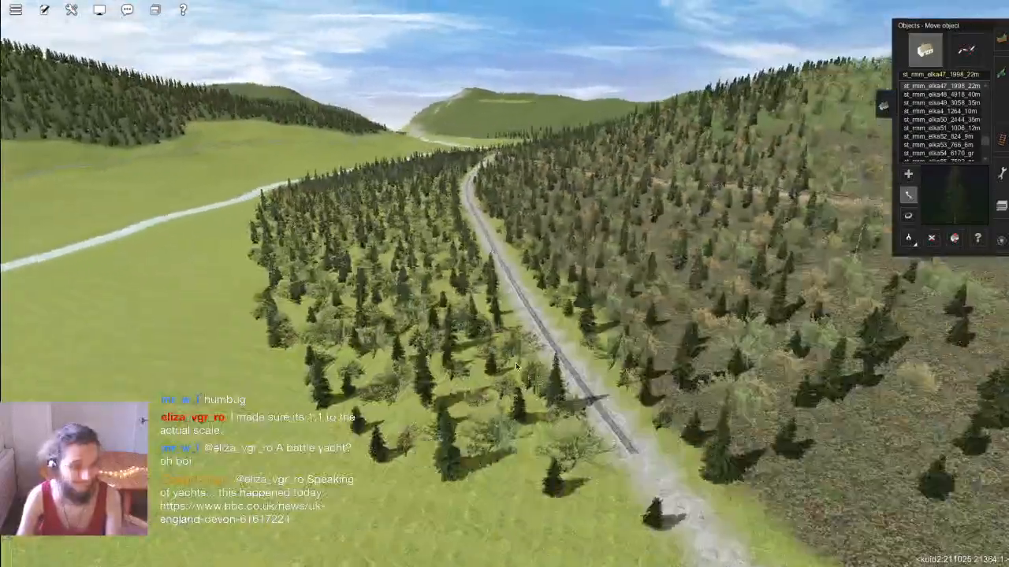
key("Up")
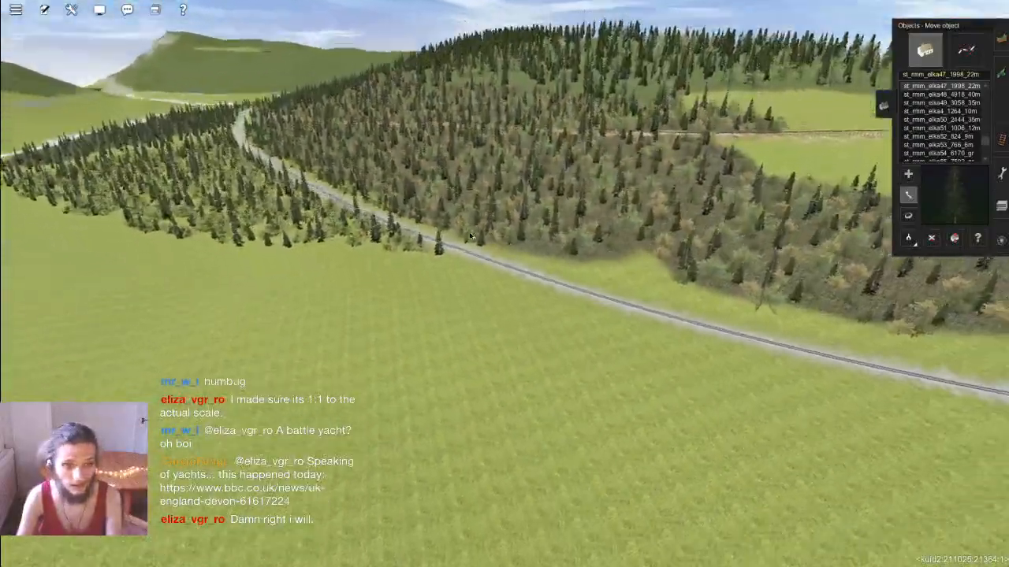
key("Right")
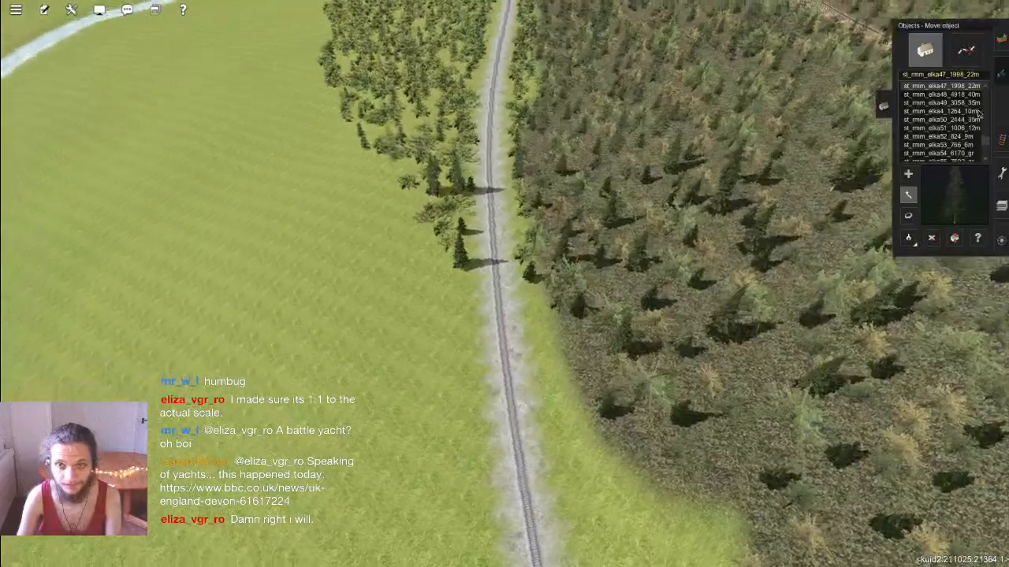
Step: Paint the dark forest-floor ground texture beneath the outermost pasted trees at the meadow end of the woodland, adjusting the brush radius
left_click(1001, 72)
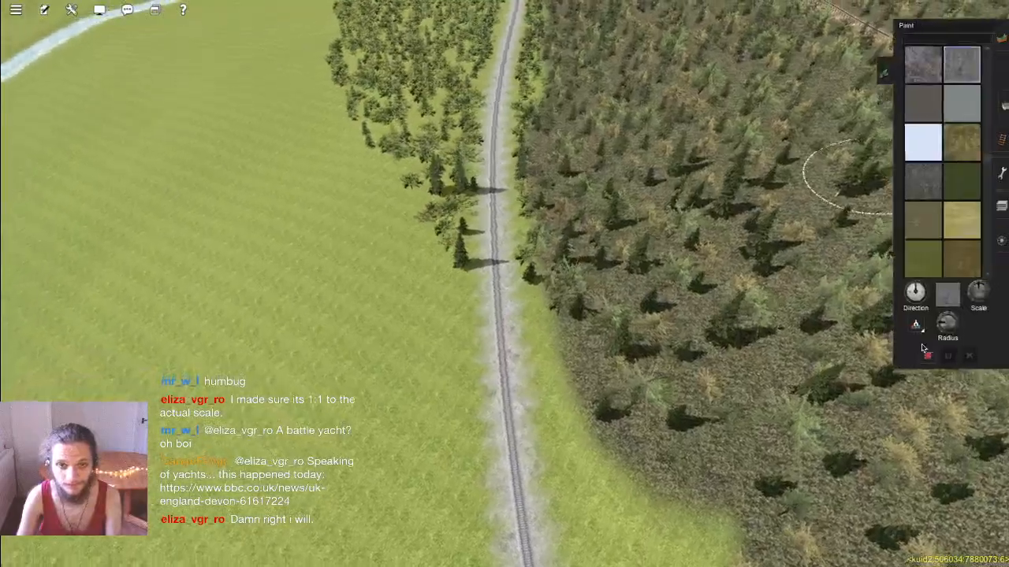
key("Right")
key("Left")
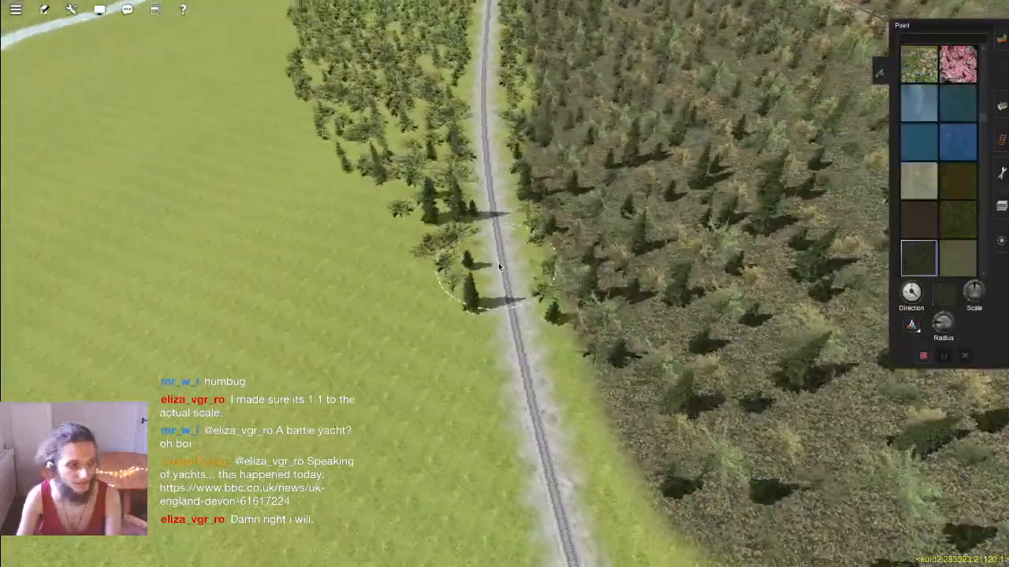
key("Page_Up")
key("Down")
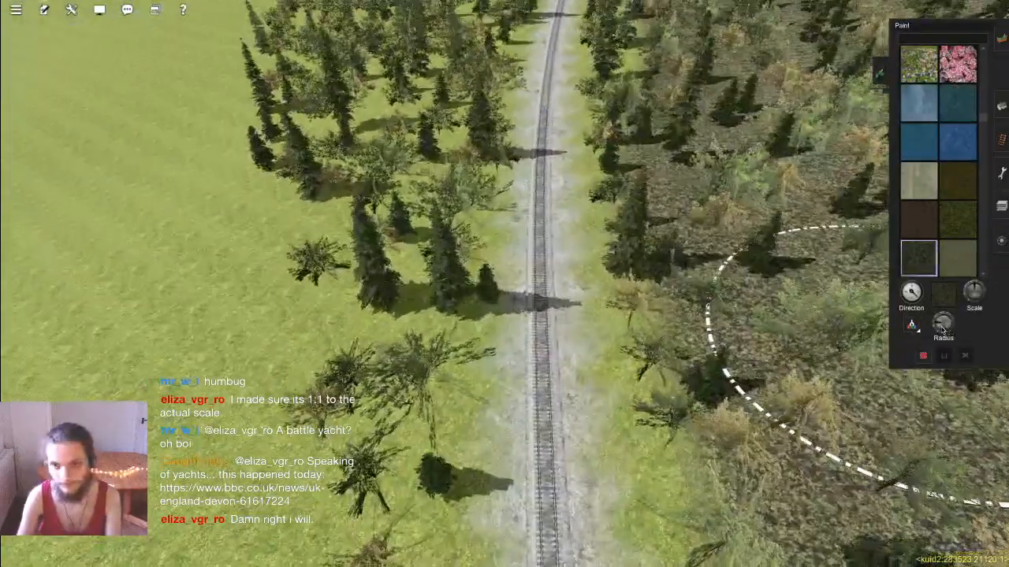
key("Page_Down")
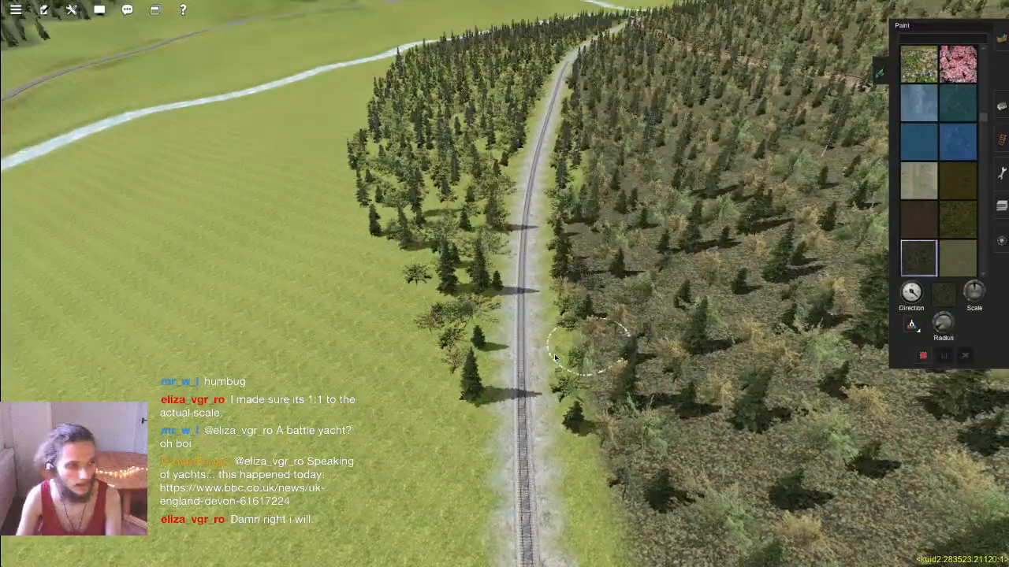
key("Down")
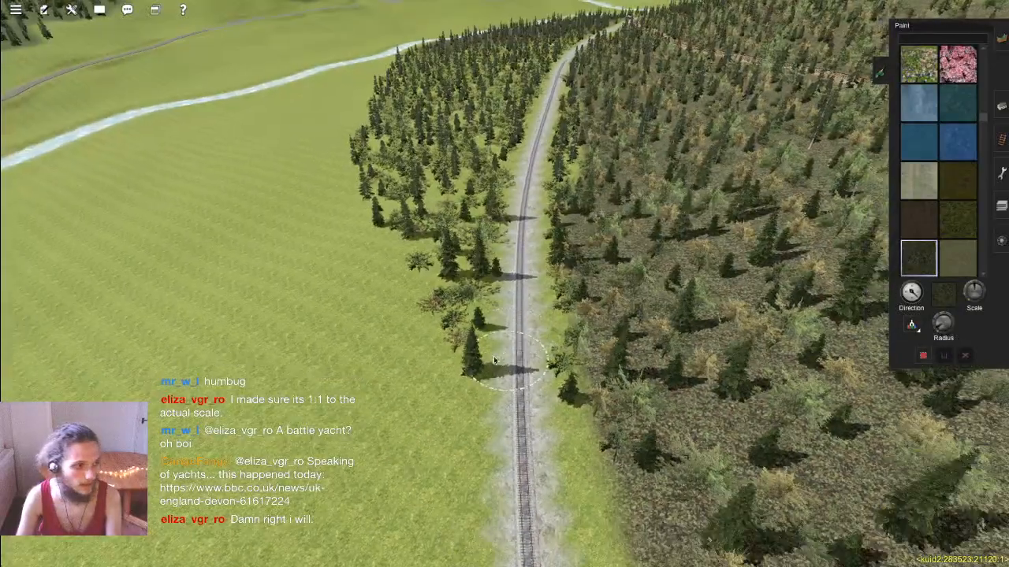
key("Left")
key("Right")
key("Page_Up")
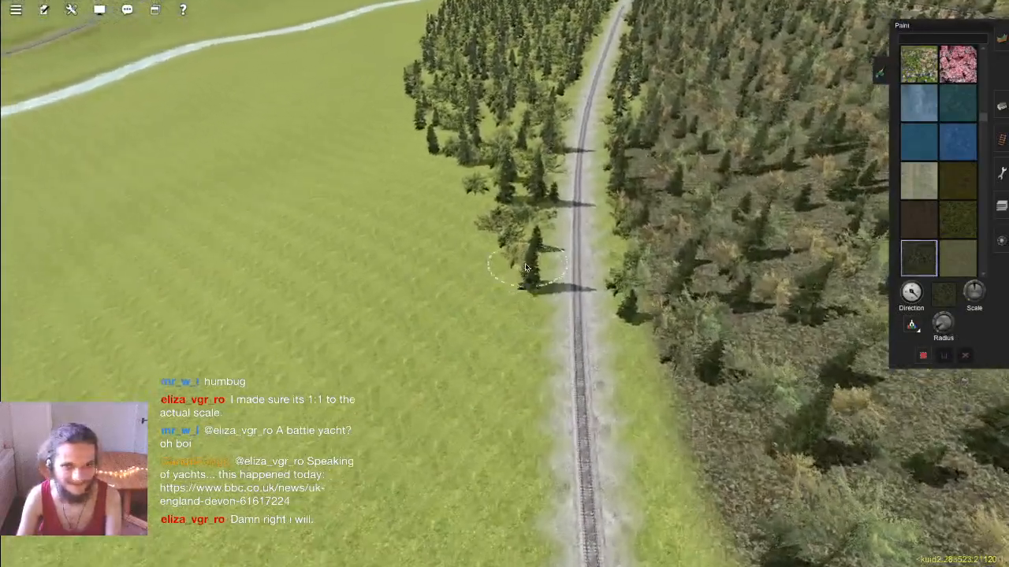
key("Up")
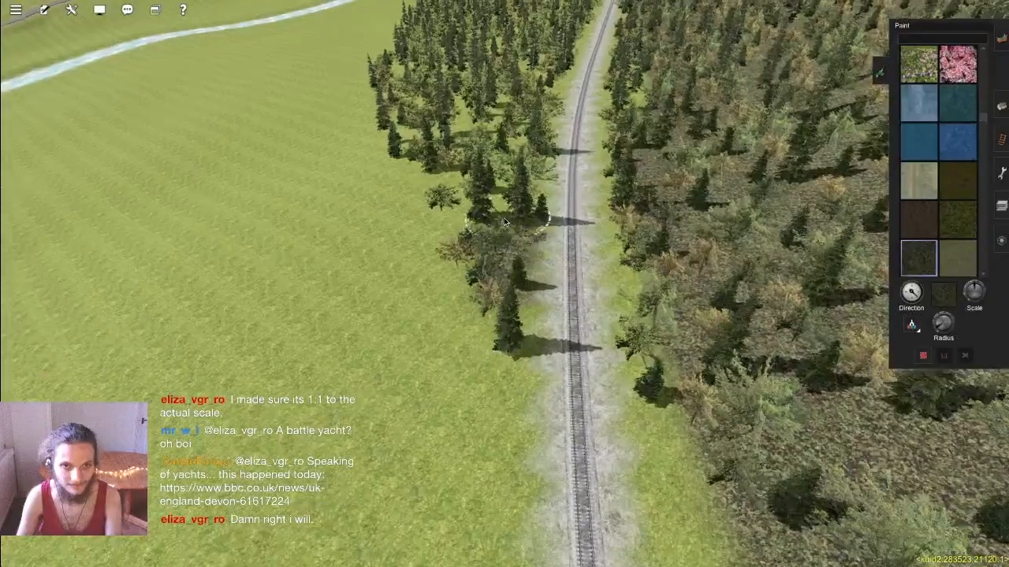
Step: Extend the dark forest-floor strip beneath the pasted trees along the railway towards the existing forest ground, leaving a grass verge by the track
key("Up")
key("Right")
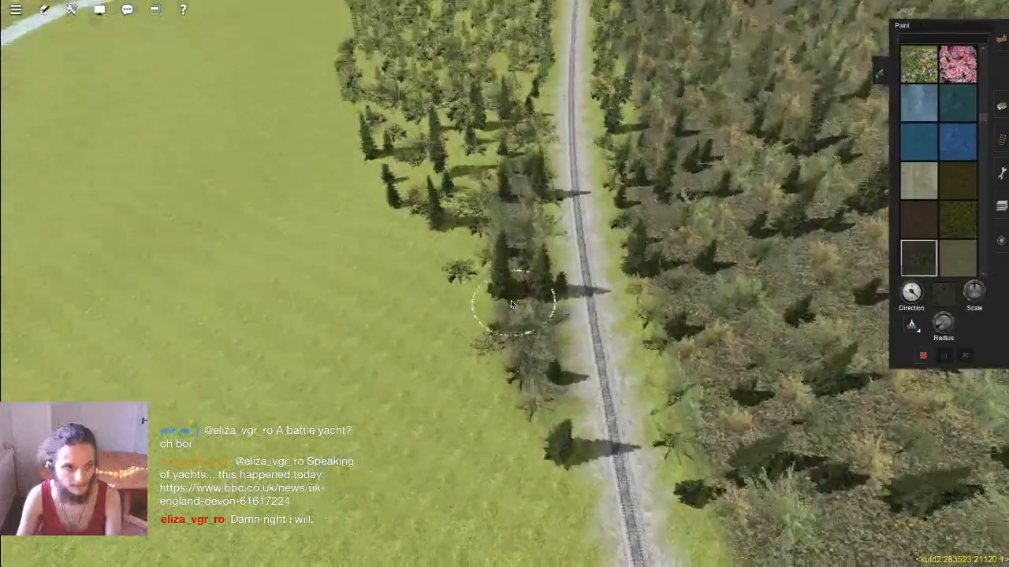
key("Up")
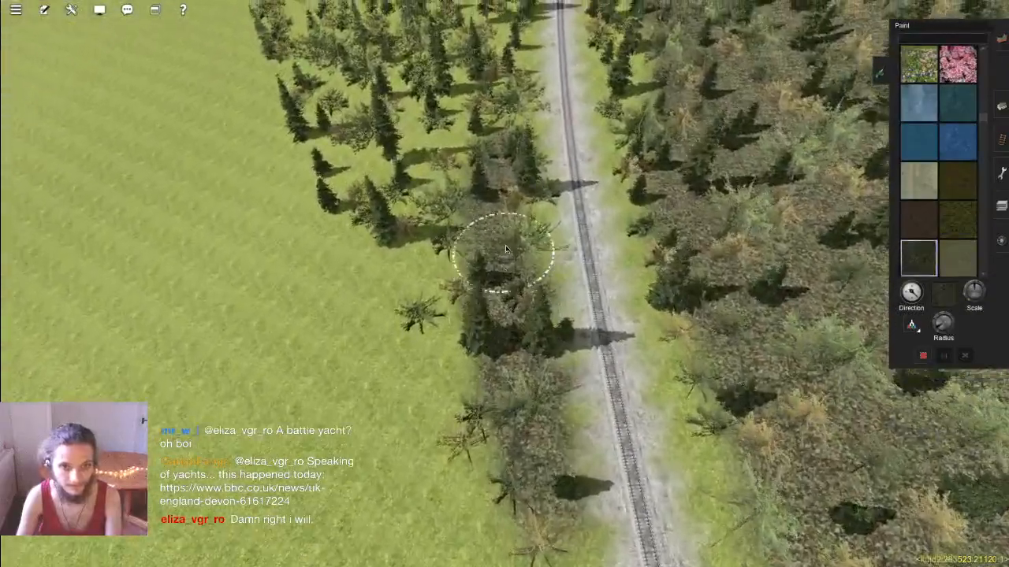
key("Up")
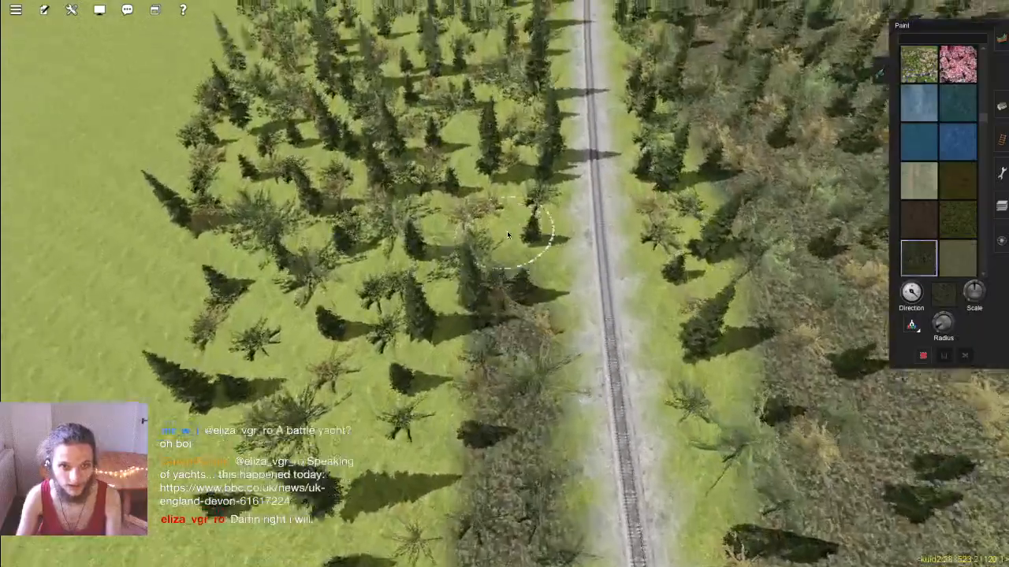
key("Up")
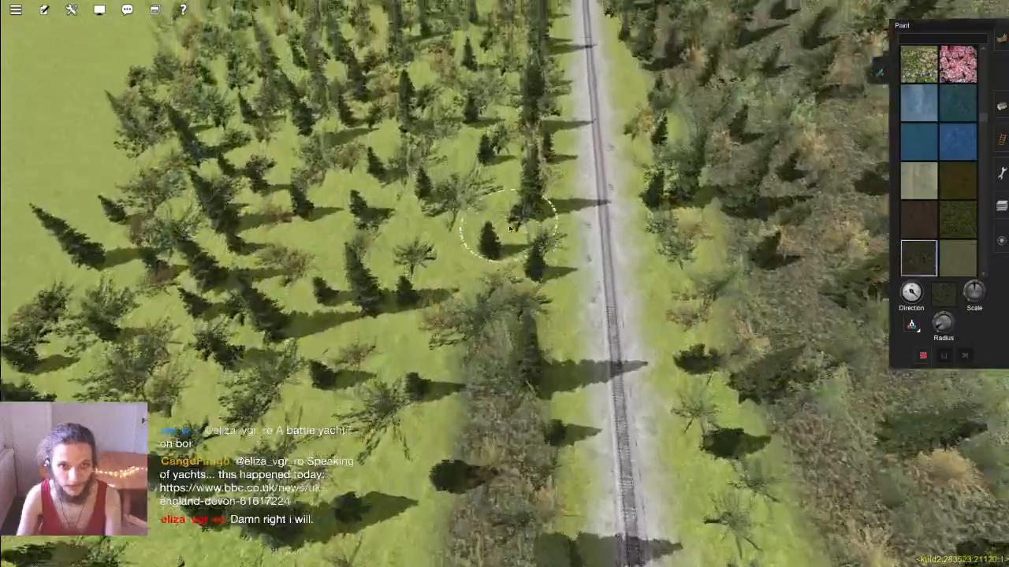
key("Up")
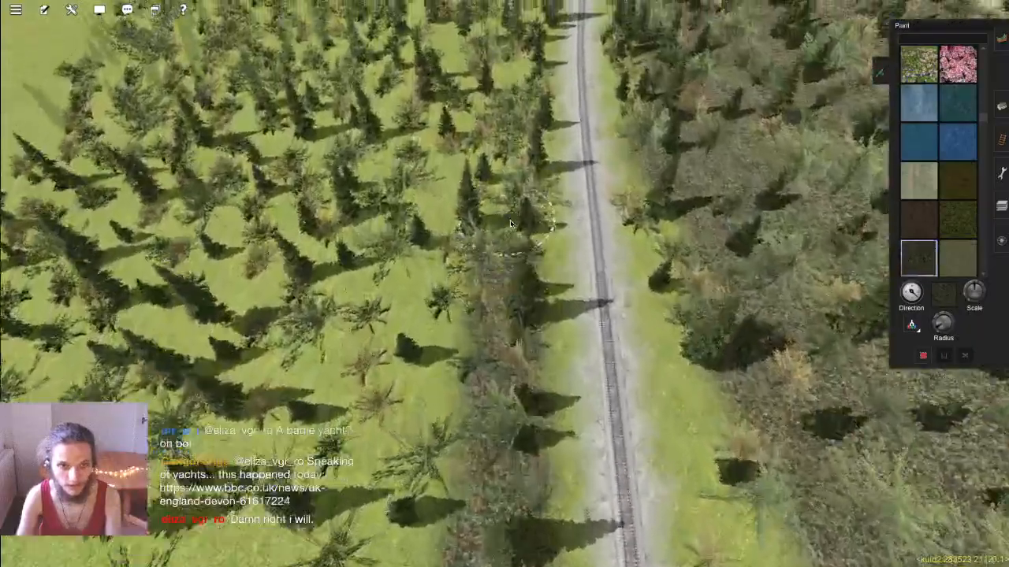
key("Up")
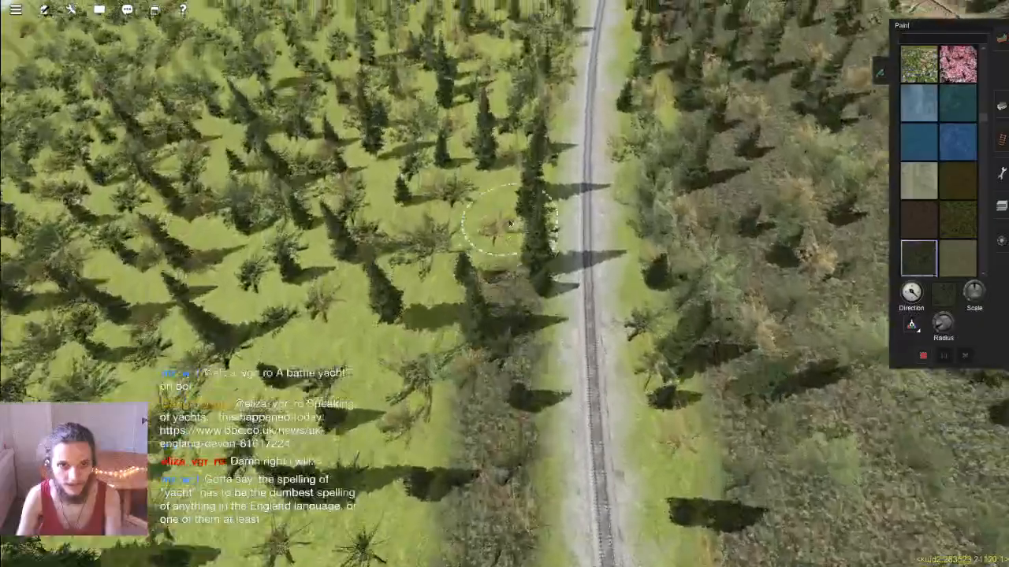
key("Up")
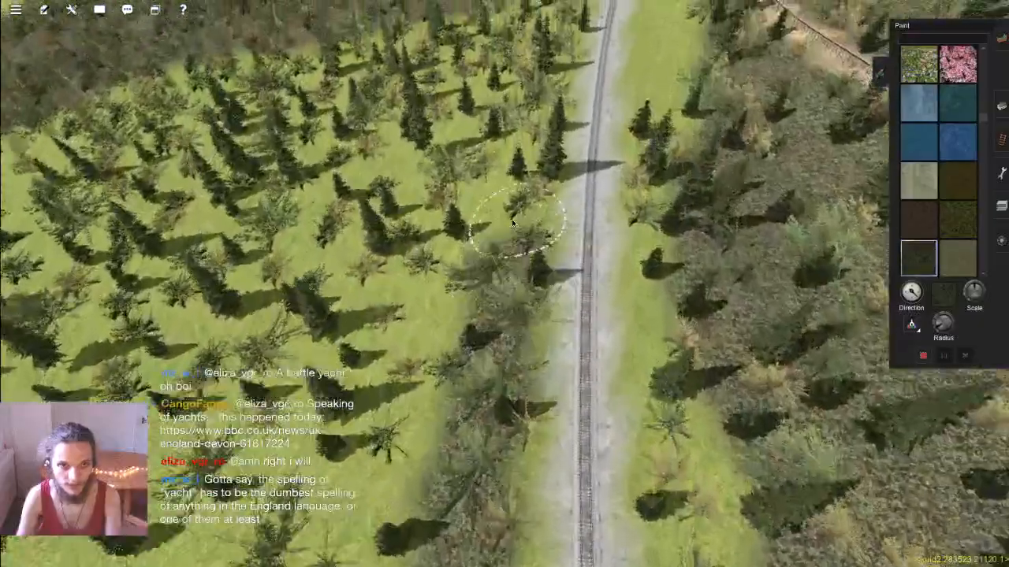
key("Up")
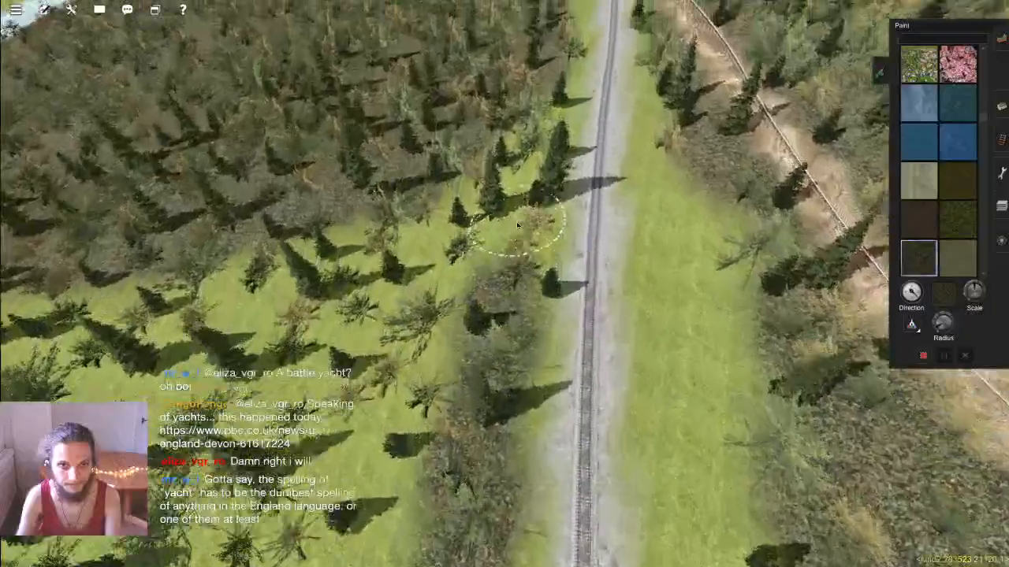
Step: Paint a strip of the dark forest-floor texture beneath the outermost pasted trees along the river-facing edge of the woodland
key("Left")
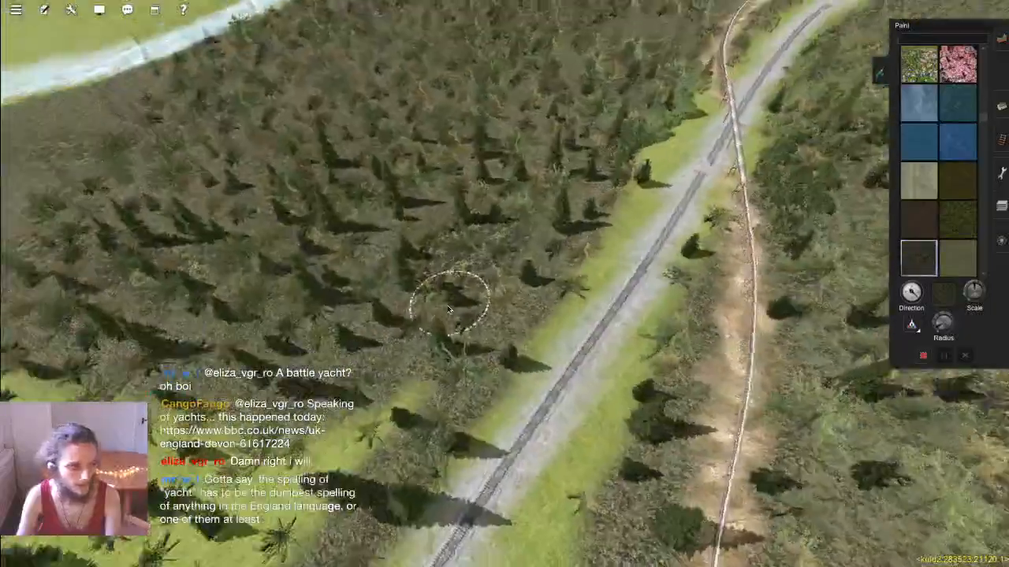
key("Left")
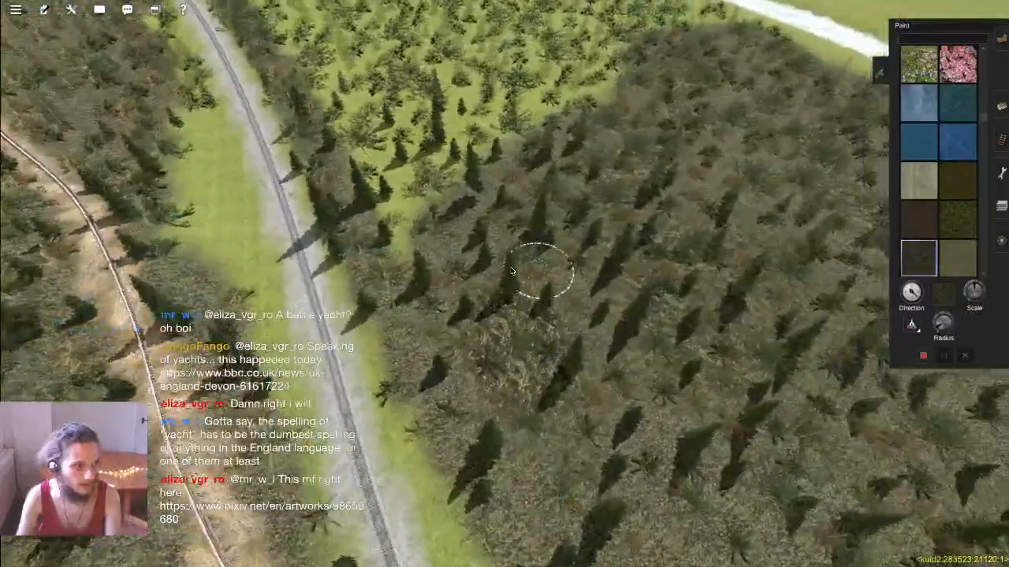
key("Down")
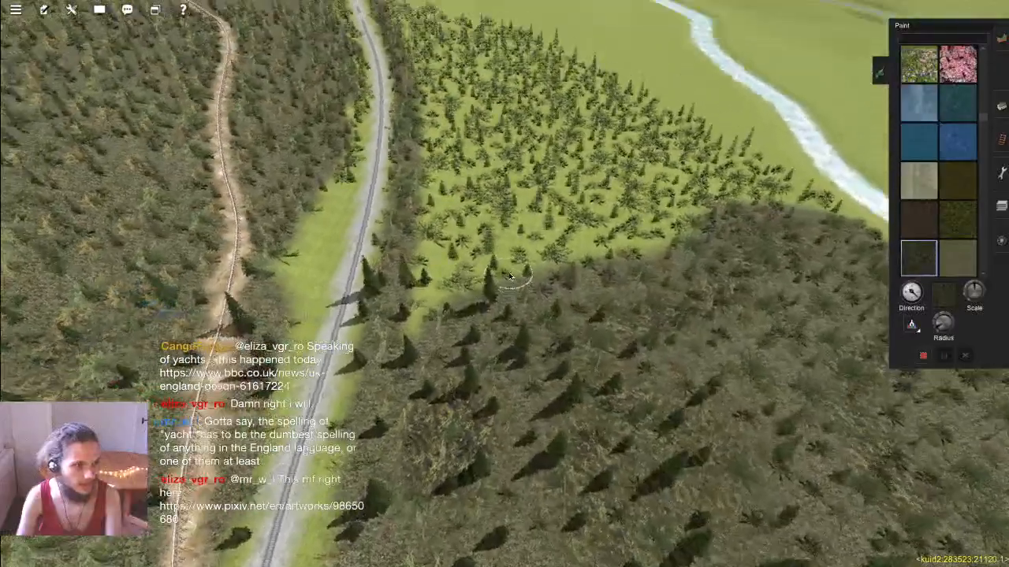
key("Left")
key("Left")
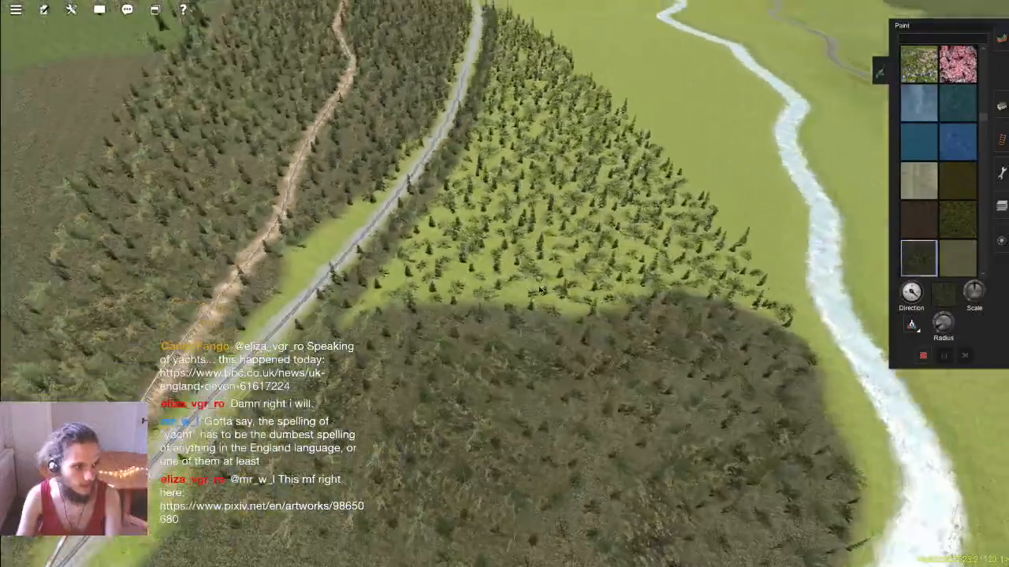
scroll(518, 293, "up", 5)
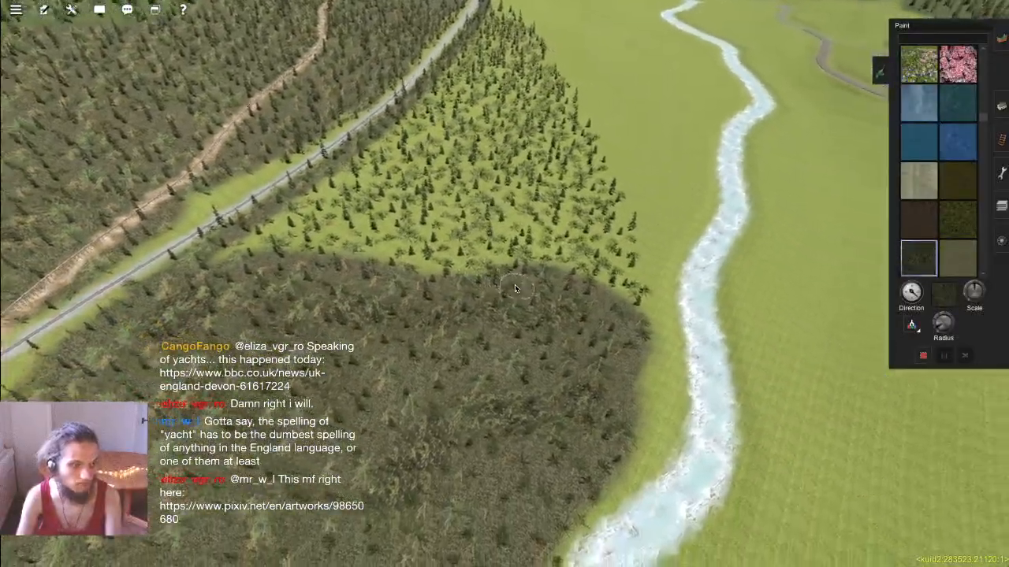
scroll(556, 293, "up", 3)
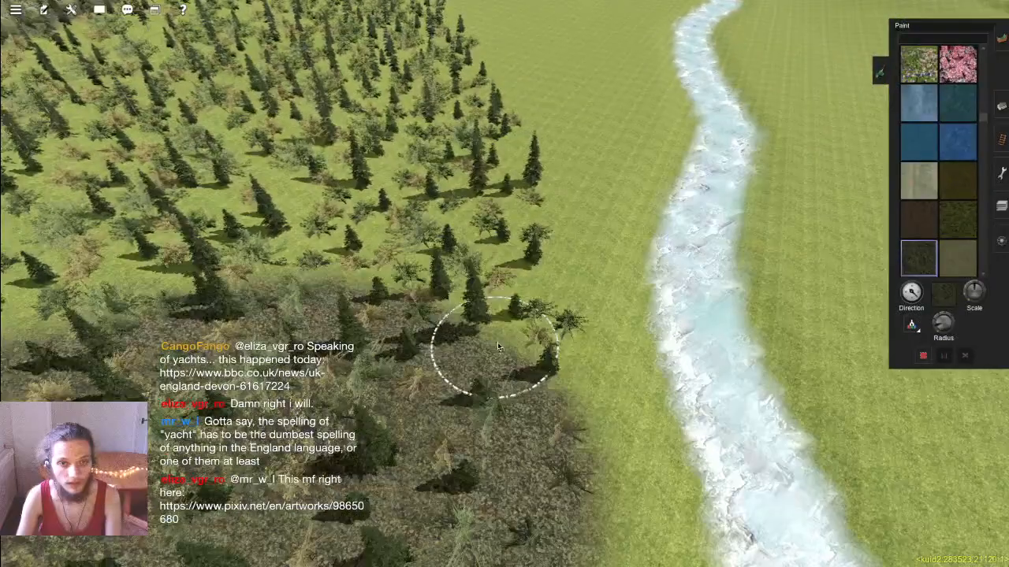
mouse_move(497, 342)
left_mouse_down()
mouse_move(514, 249)
mouse_move(500, 251)
mouse_move(494, 230)
mouse_move(500, 310)
left_mouse_up()
key("w")
key("d")
key("w")
key("w")
key("w")
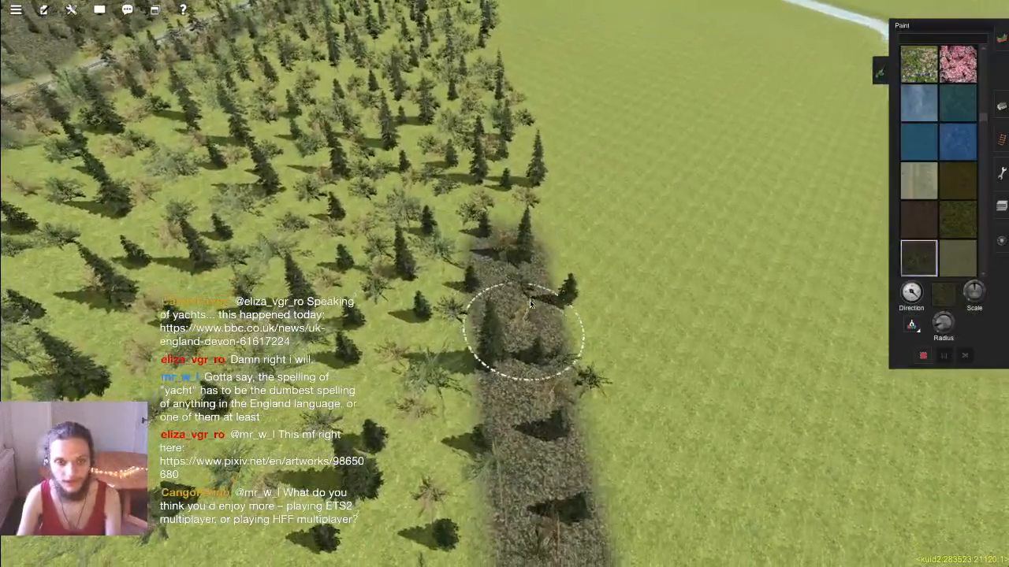
Step: Continue the forest-floor strip along the woodland's meadow edge until it meets the painted strip beside the railway
right_click(499, 228)
mouse_move(507, 233)
left_mouse_down()
mouse_move(511, 272)
mouse_move(497, 240)
mouse_move(512, 252)
mouse_move(489, 237)
mouse_move(496, 255)
mouse_move(484, 201)
mouse_move(493, 288)
mouse_move(509, 304)
mouse_move(523, 264)
mouse_move(523, 298)
mouse_move(522, 191)
left_mouse_up()
key("Left")
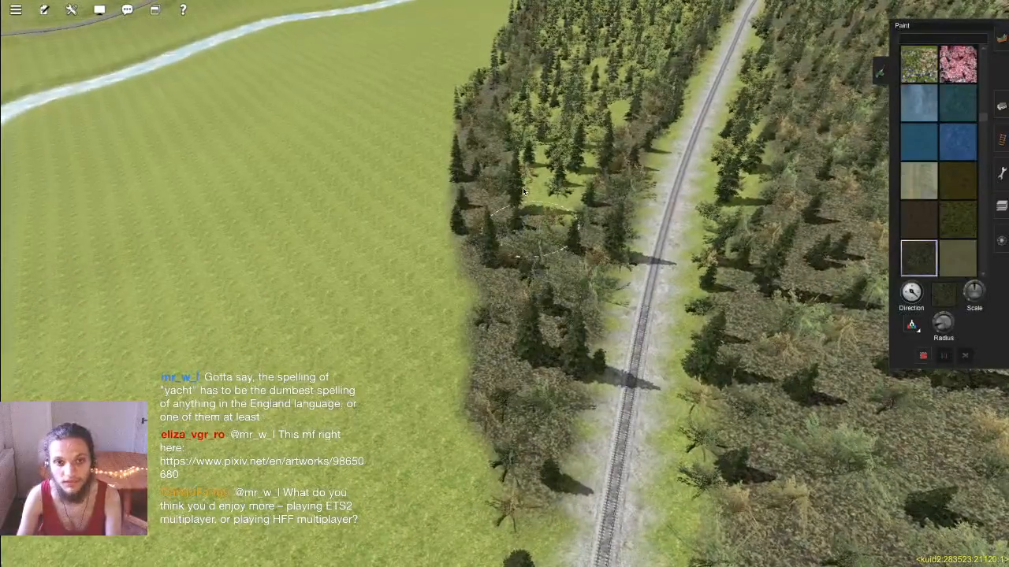
Step: Enlarge the brush radius and fill the narrow railway end of the woodland with the dark forest-floor texture
right_click(527, 189)
scroll(544, 236, "down", 2)
left_click_drag(936, 326, 942, 317)
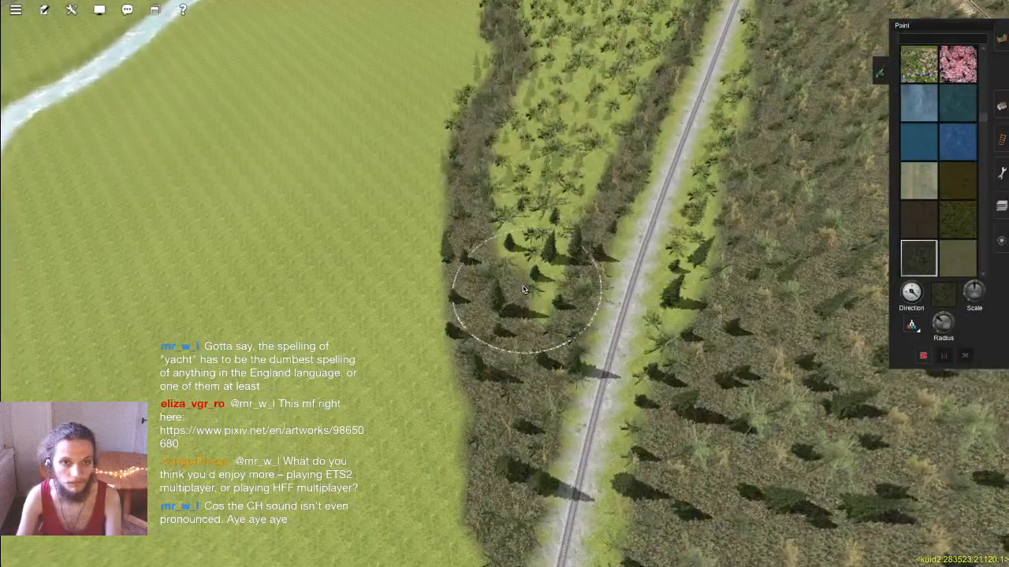
left_click_drag(523, 288, 549, 177)
right_click(550, 177)
mouse_move(542, 202)
middle_mouse_down()
mouse_move(505, 252)
mouse_move(495, 305)
middle_mouse_up()
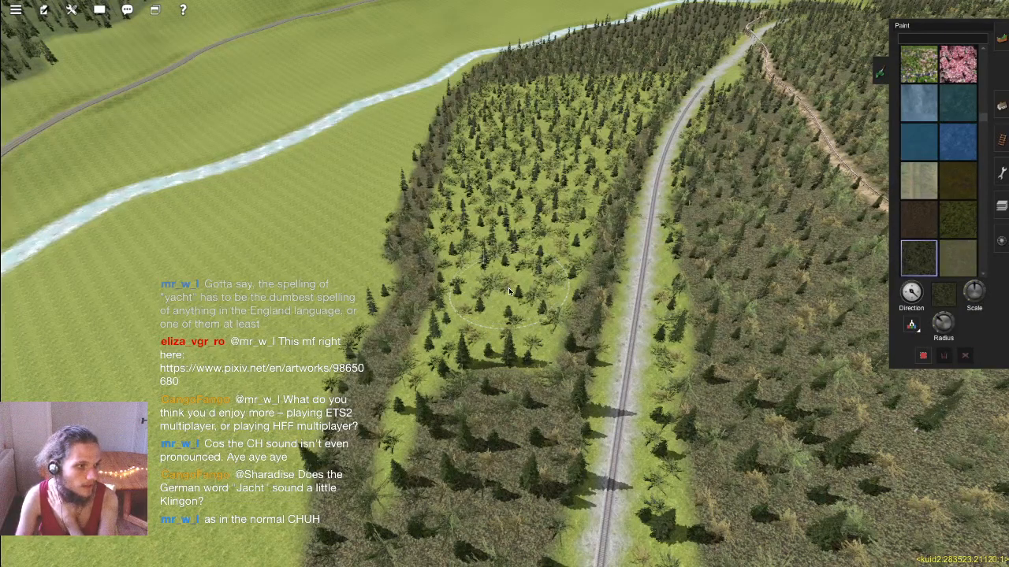
mouse_move(519, 349)
left_mouse_down()
mouse_move(472, 371)
mouse_move(428, 457)
mouse_move(478, 290)
mouse_move(446, 337)
left_mouse_up()
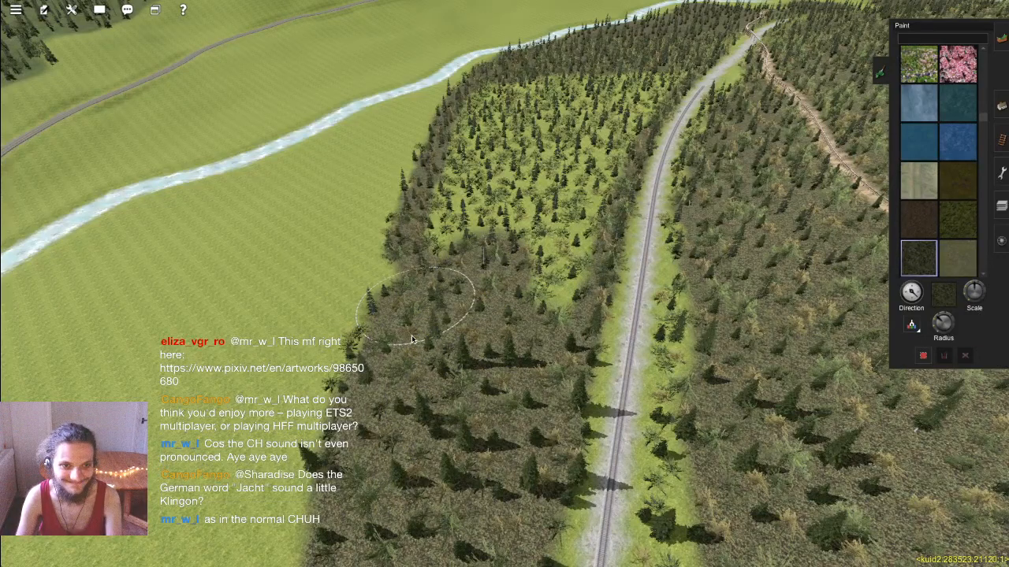
Step: Fill the remaining bright grass in the middle of the pasted woodland with the dark forest-floor texture
right_click_drag(548, 262, 504, 300)
scroll(503, 300, "up", 5)
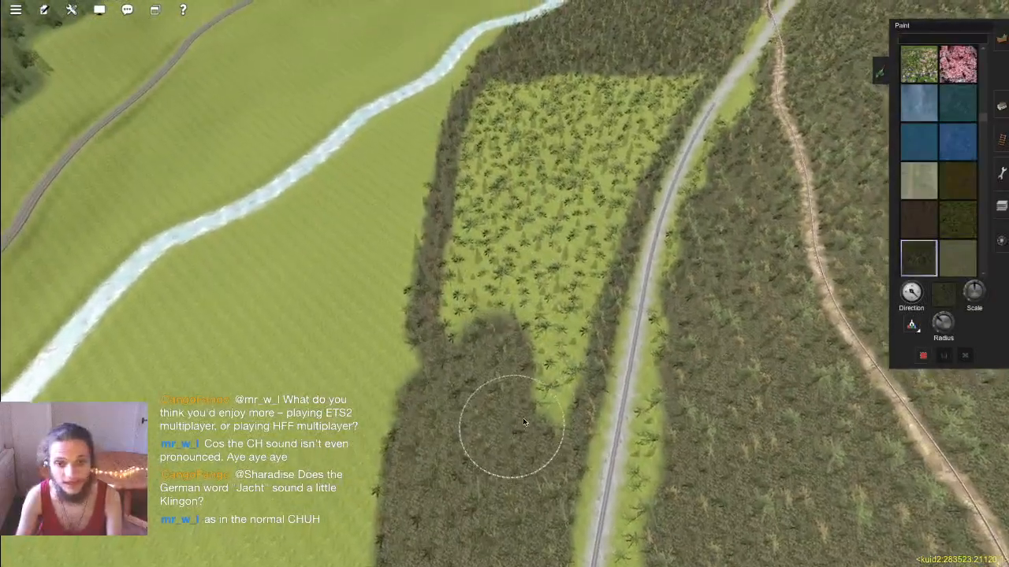
mouse_move(510, 423)
left_mouse_down()
mouse_move(582, 265)
mouse_move(555, 367)
mouse_move(490, 319)
mouse_move(487, 247)
left_mouse_up()
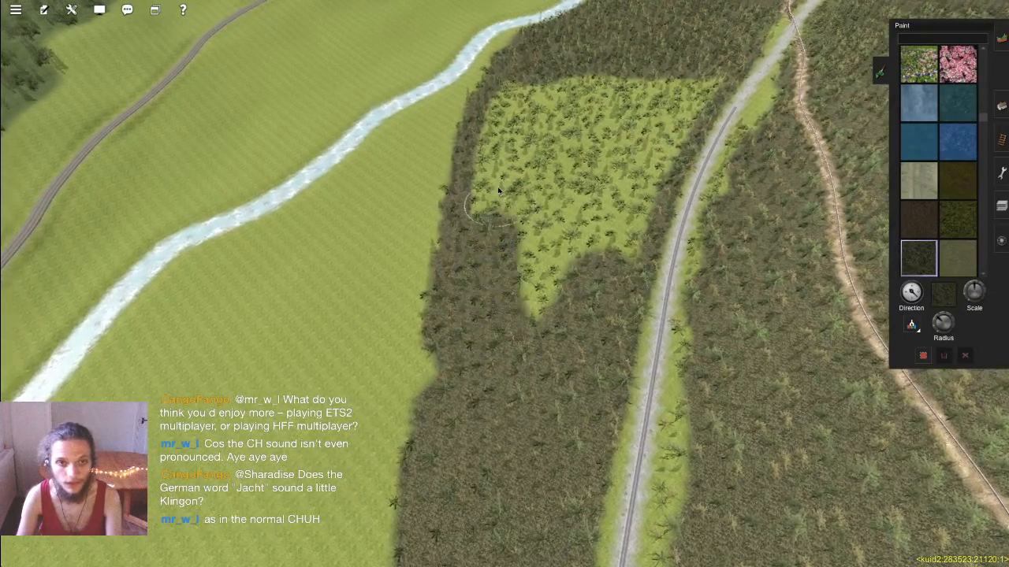
left_click_drag(498, 191, 494, 173)
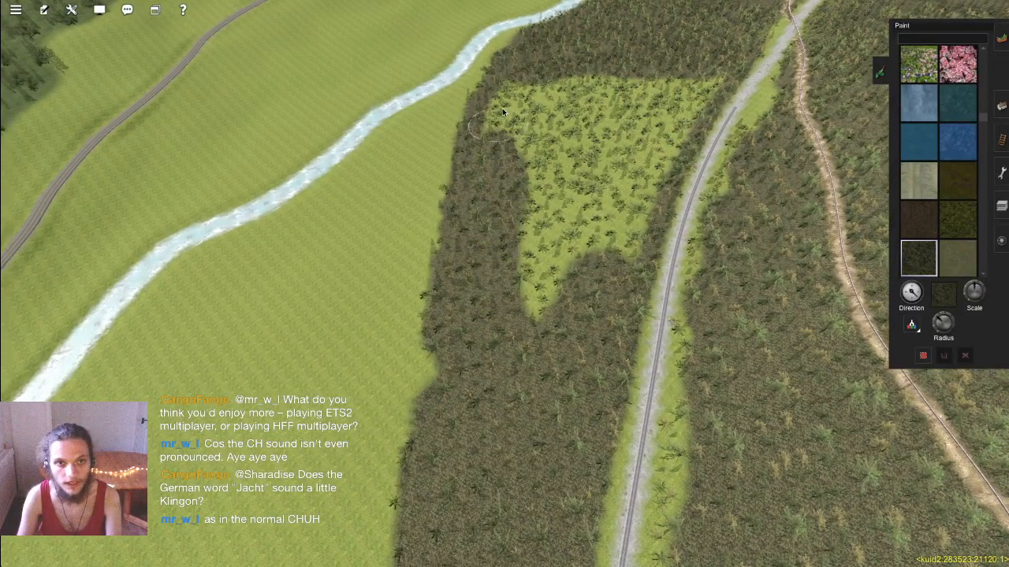
left_click_drag(575, 88, 598, 86)
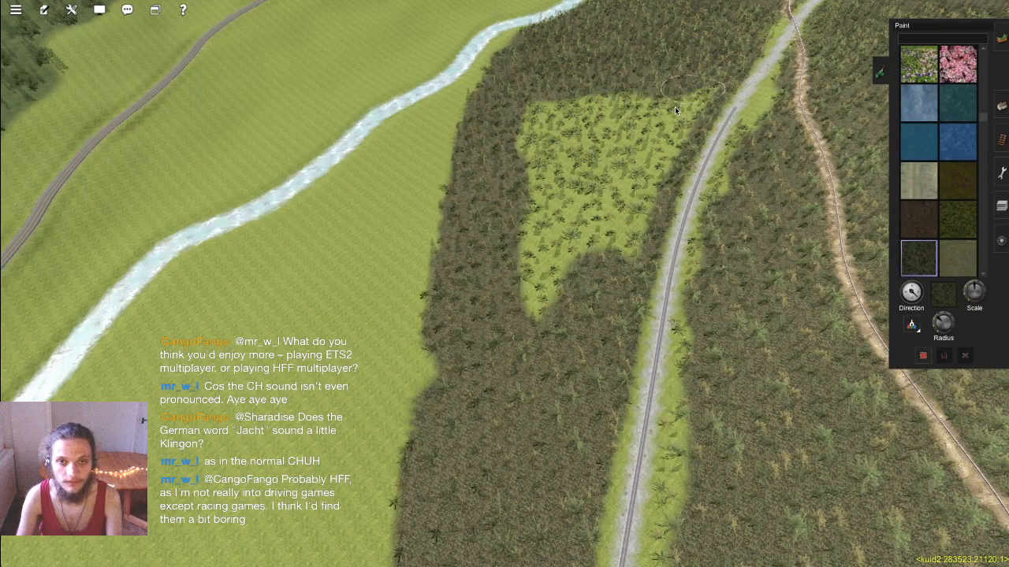
mouse_move(653, 144)
left_mouse_down()
mouse_move(605, 238)
mouse_move(617, 234)
left_mouse_up()
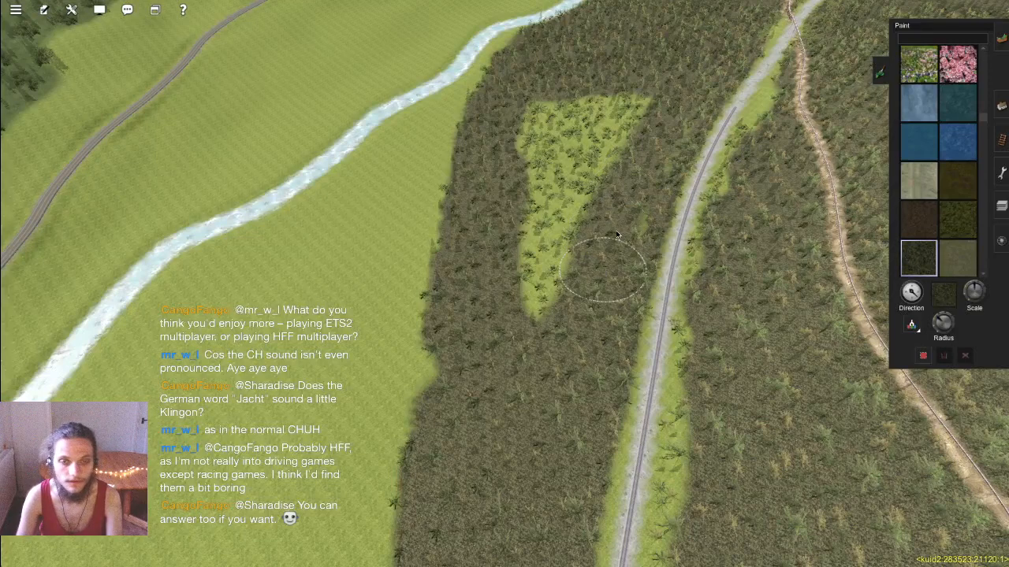
mouse_move(654, 104)
left_mouse_down()
mouse_move(547, 104)
mouse_move(594, 118)
mouse_move(588, 144)
left_mouse_up()
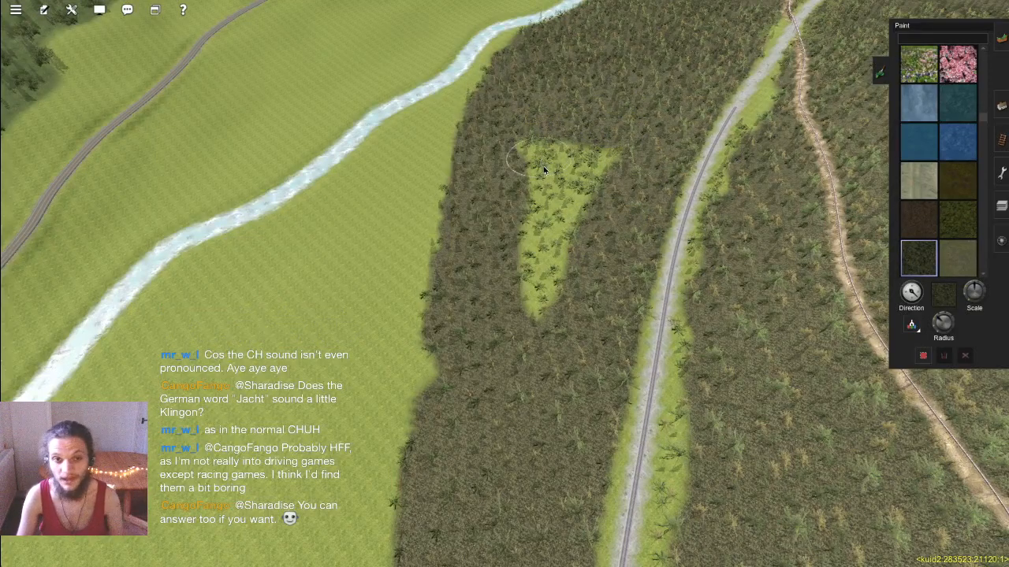
left_click_drag(544, 168, 529, 325)
left_click_drag(581, 180, 555, 152)
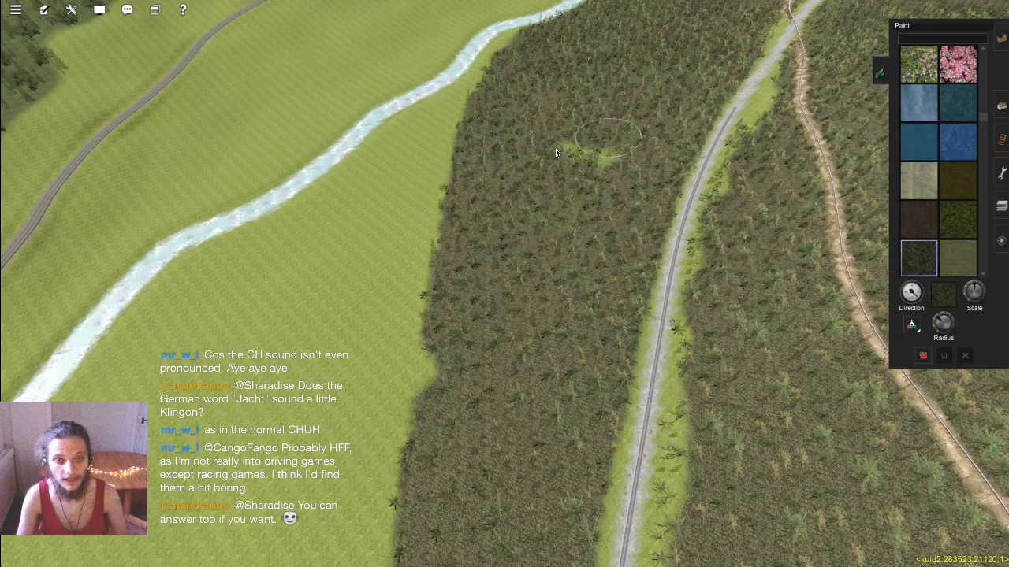
Step: Switch to the darker leafy ground texture and dab scattered patches across the woodland between the railway and the river
right_click(514, 369)
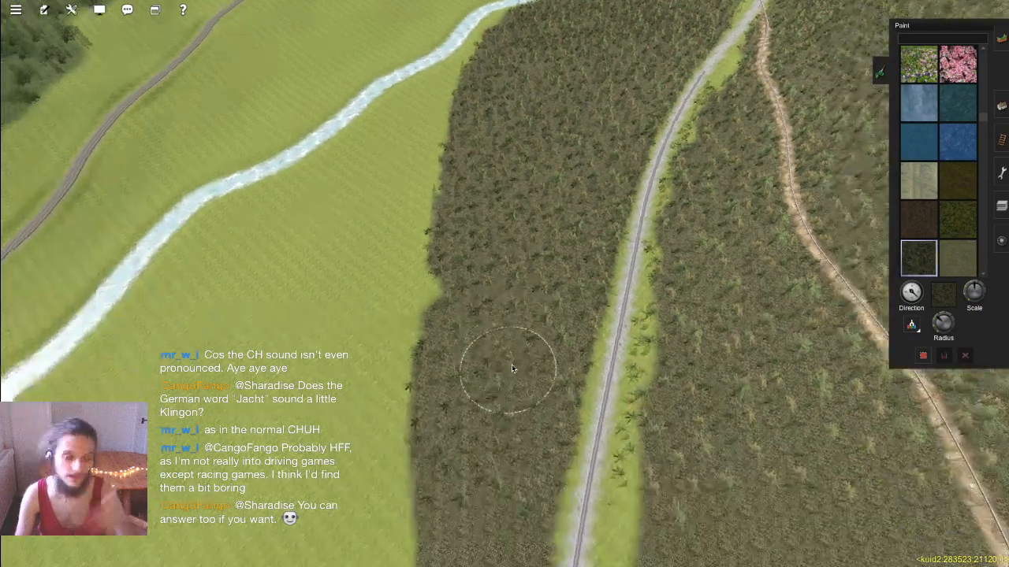
key("Left")
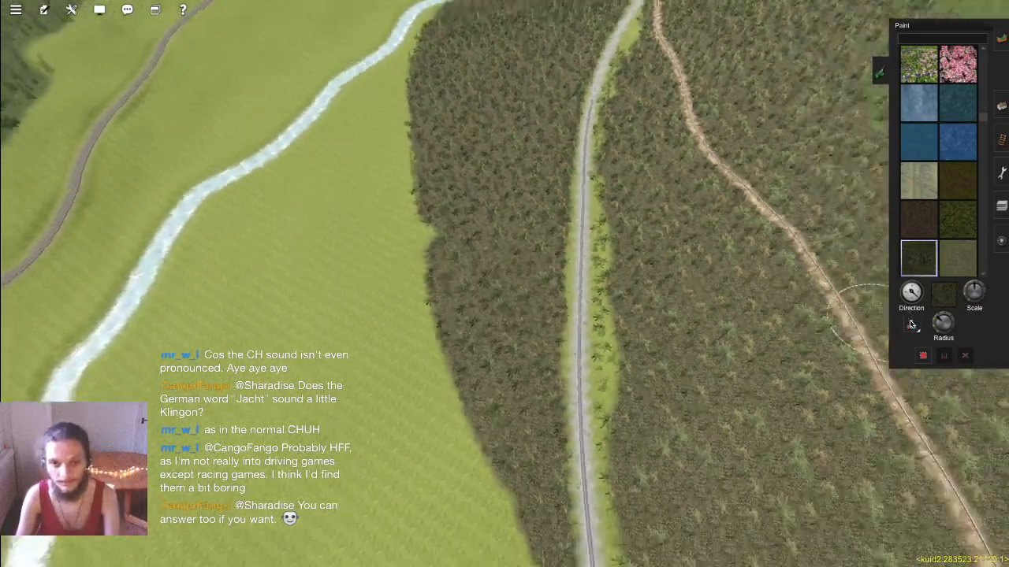
left_click(911, 324)
right_click(324, 244)
key("Left")
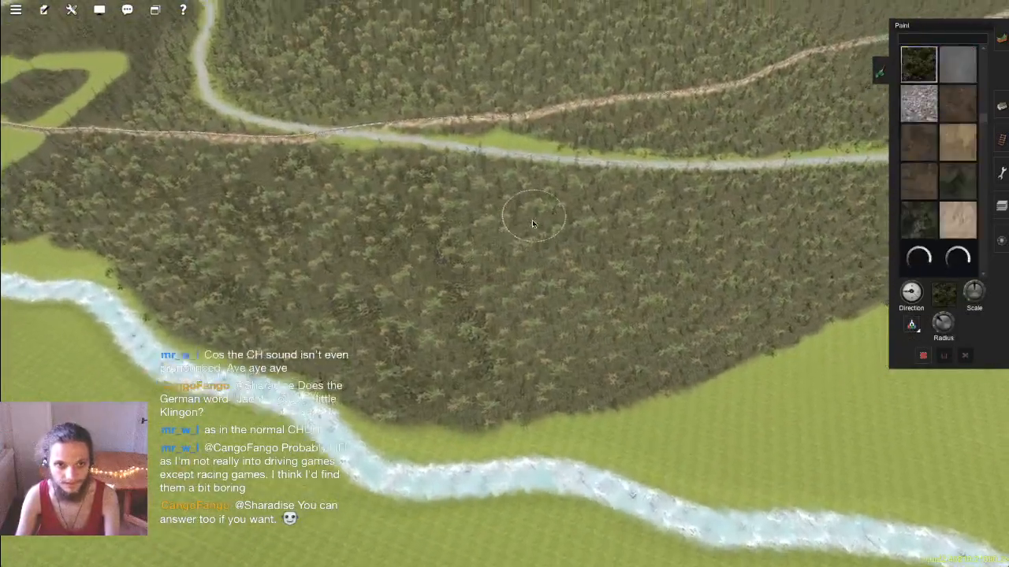
right_click(533, 224)
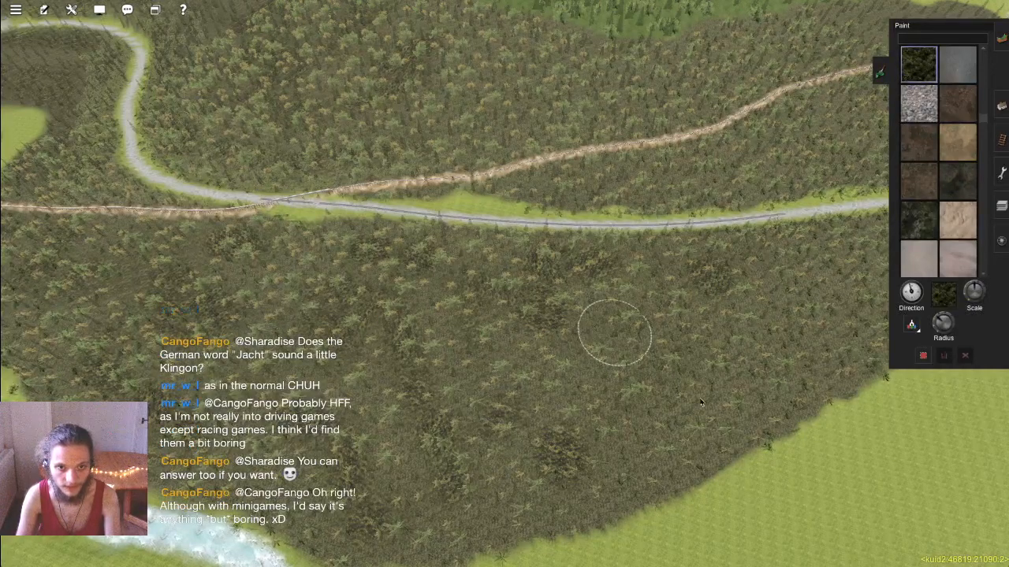
right_click_drag(569, 490, 529, 268)
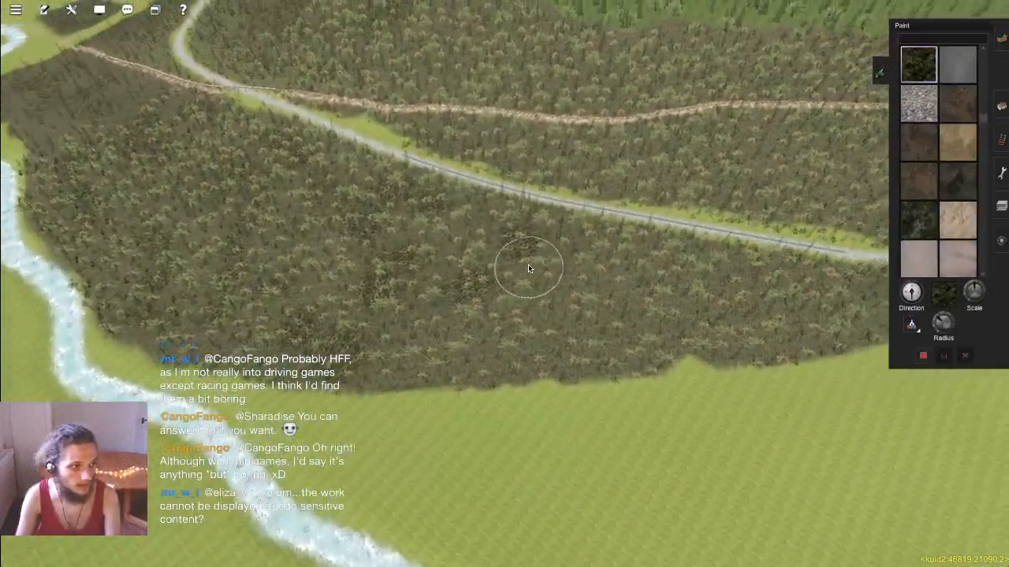
right_click(542, 265)
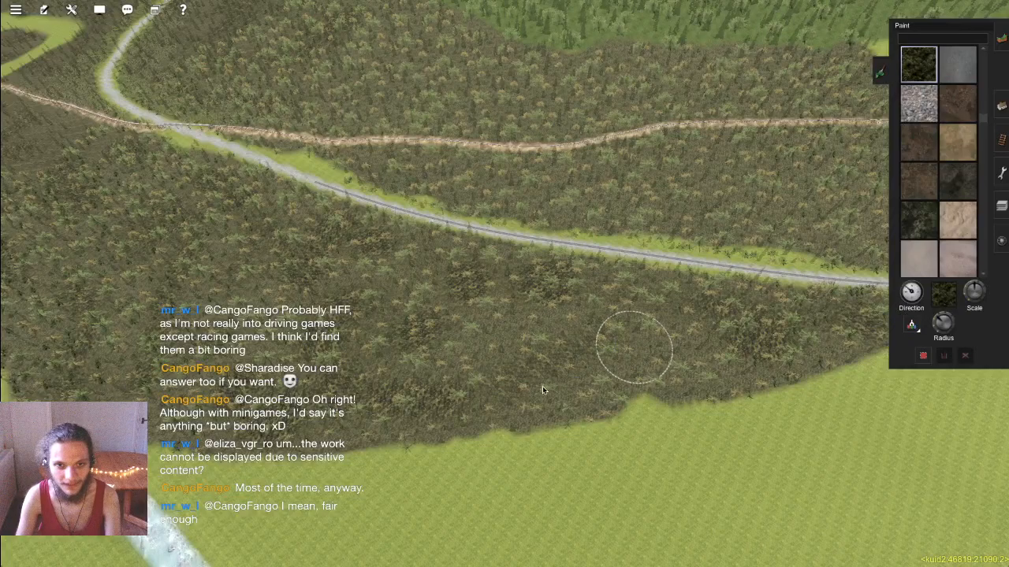
Step: Dab dark leafy ground patches through the forest between the railway and the dirt path, up to its meadow end
right_click_drag(542, 389, 502, 311)
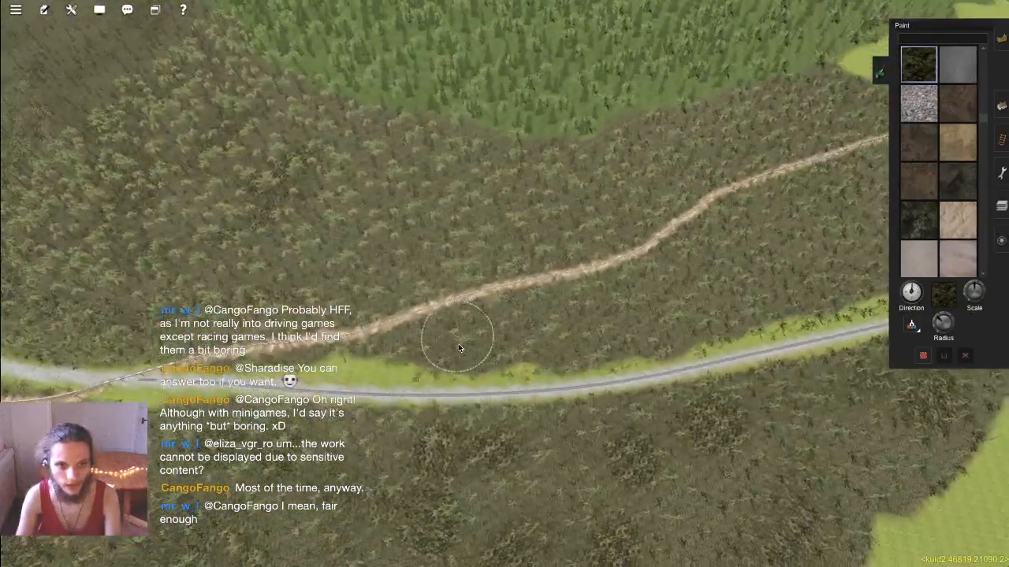
right_click_drag(460, 347, 453, 351)
right_click_drag(697, 280, 746, 235)
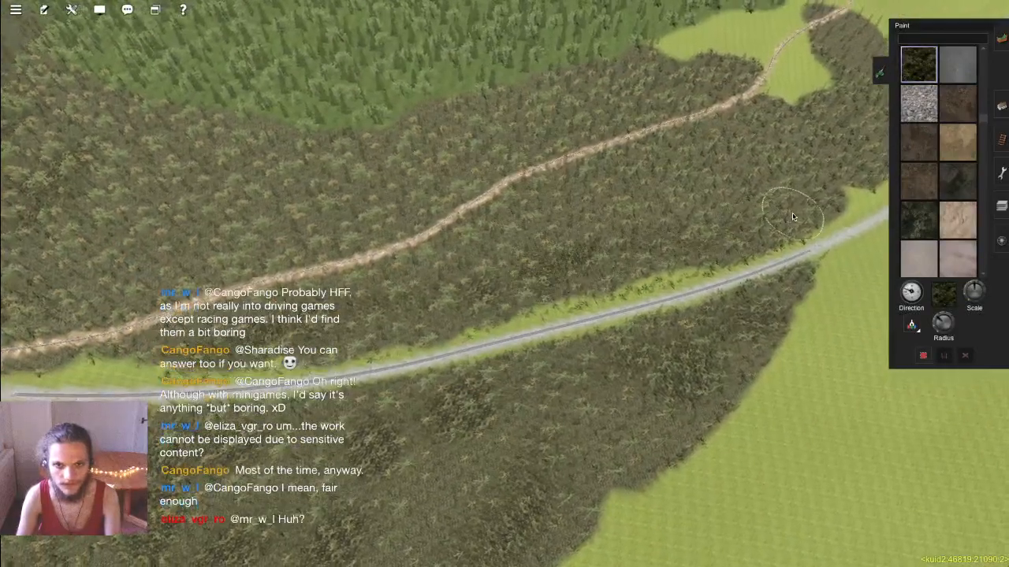
scroll(651, 264, "up", 2)
mouse_move(651, 264)
right_mouse_down()
mouse_move(619, 263)
mouse_move(586, 286)
mouse_move(564, 326)
right_mouse_up()
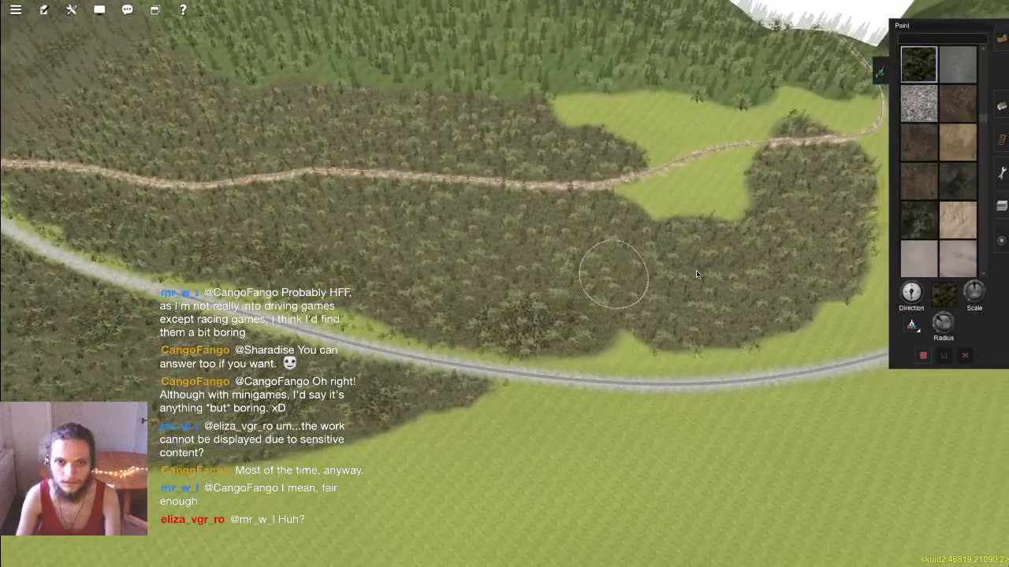
left_click_drag(836, 206, 833, 178)
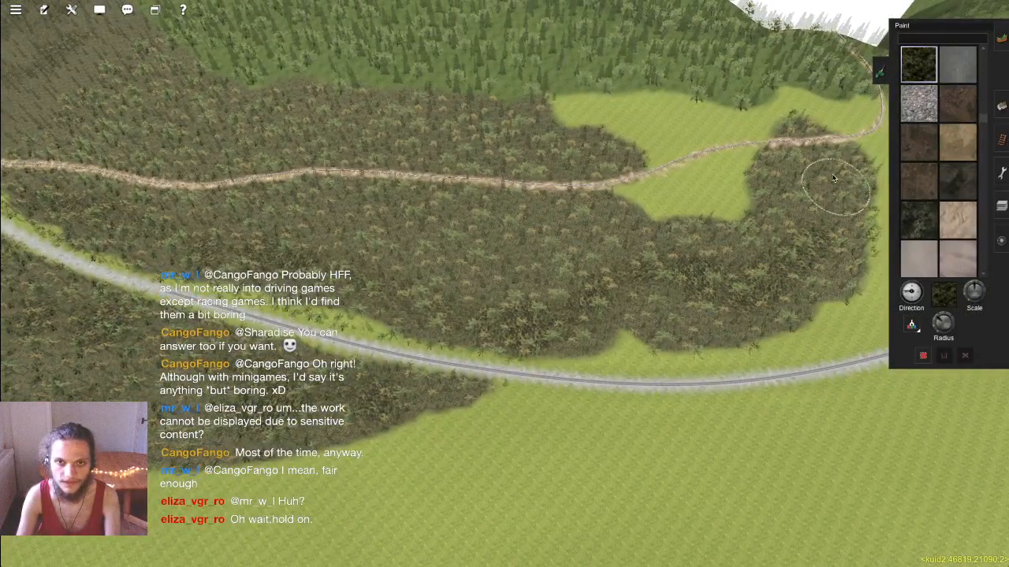
left_click_drag(761, 242, 614, 242)
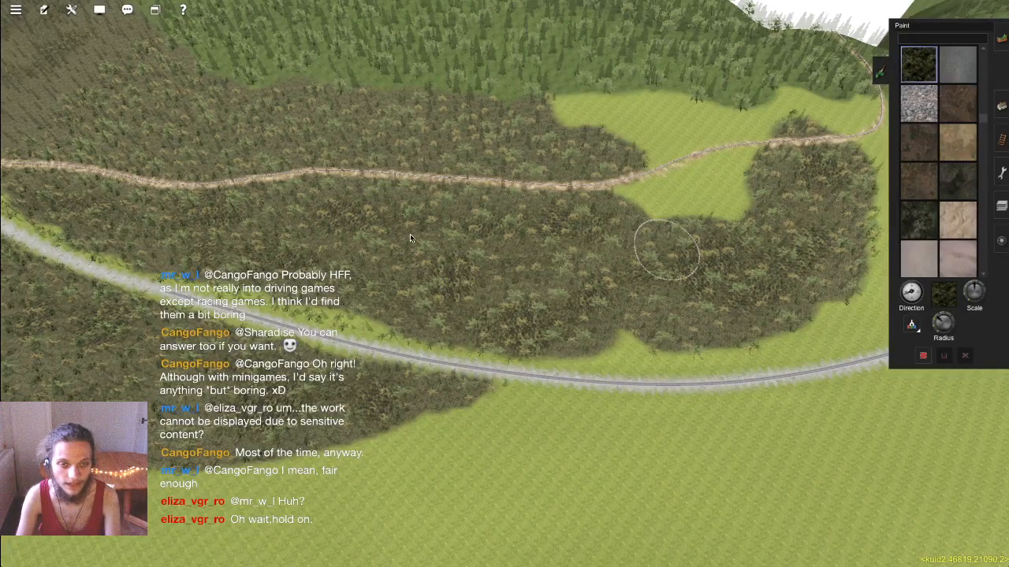
Step: Dab dark leafy ground patches through the forest on both sides of the dirt path, up to its railway crossing
right_click_drag(598, 253, 519, 356)
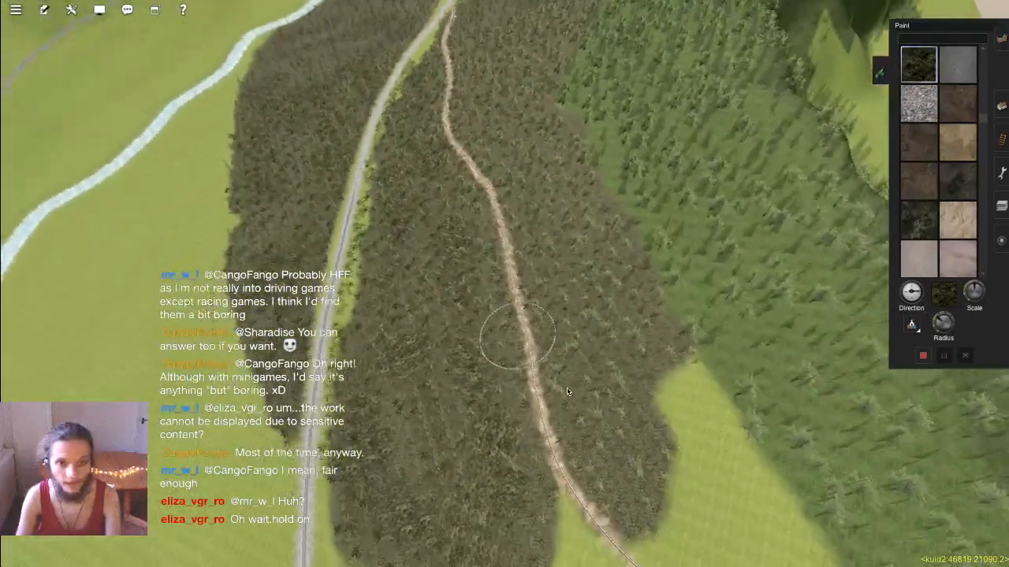
left_click_drag(559, 227, 533, 159)
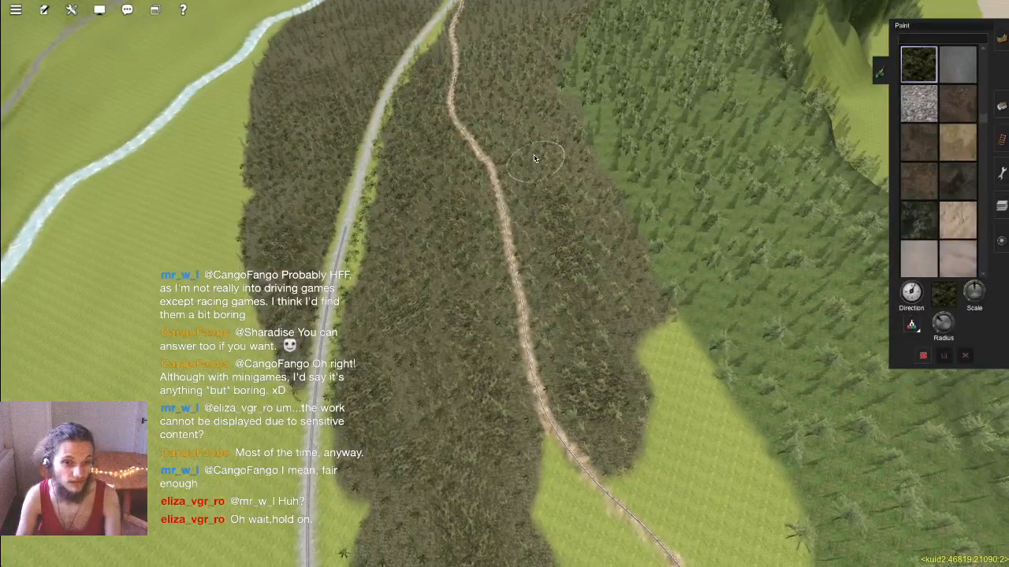
right_click(509, 124)
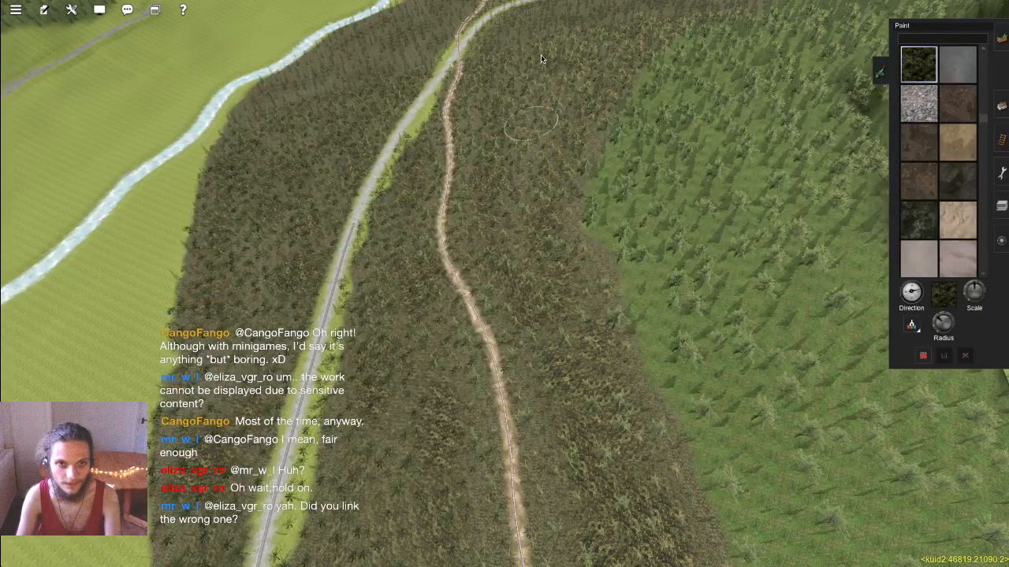
right_click(506, 142)
key("Left")
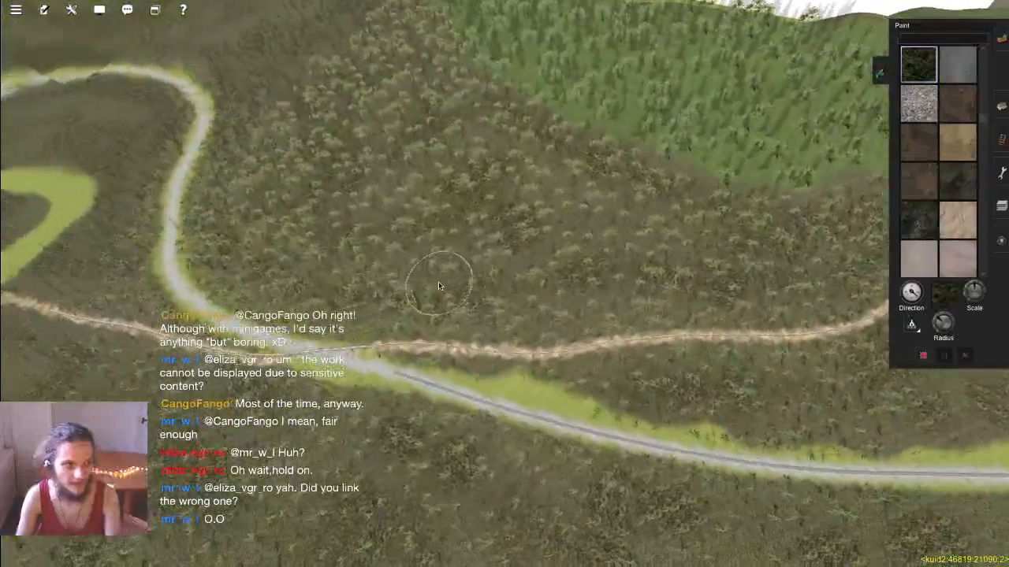
key("Right")
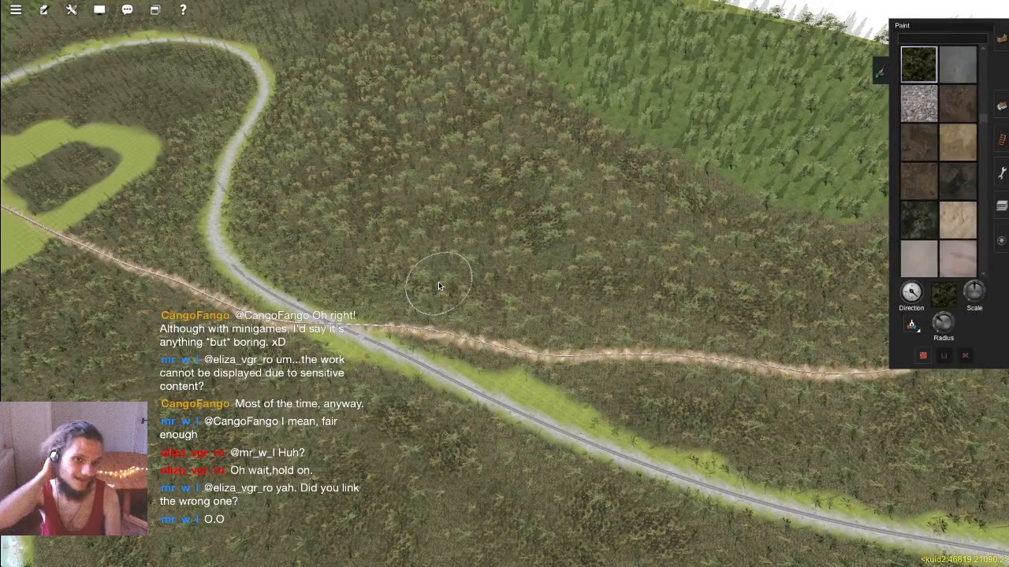
key("Left")
scroll(438, 286, "up", 3)
scroll(439, 285, "down", 3)
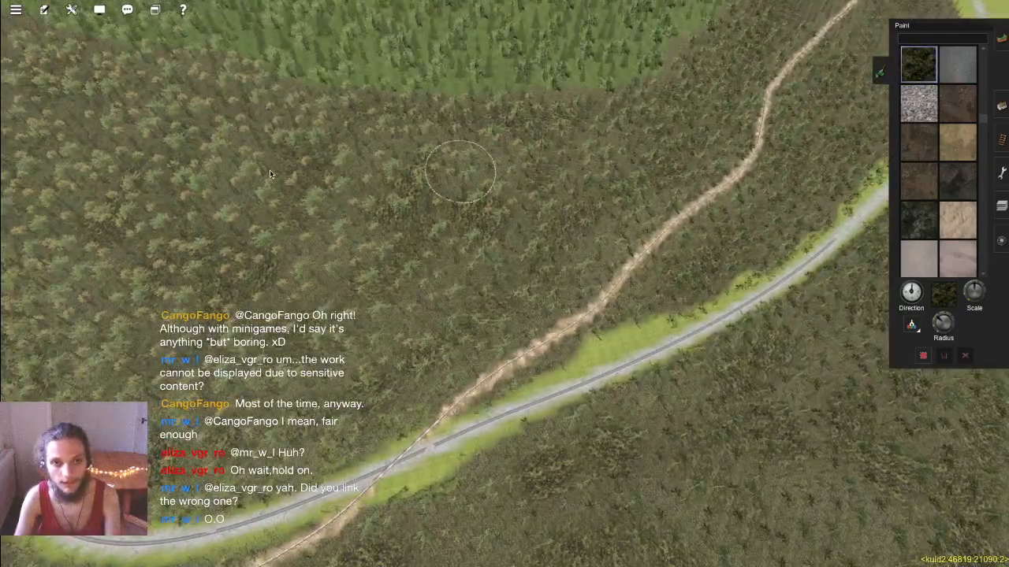
Step: Scatter dark leafy ground patches across the woodland from the crossing along the railway to the forest's meadow end
mouse_move(476, 329)
right_mouse_down()
mouse_move(492, 190)
mouse_move(518, 325)
right_mouse_up()
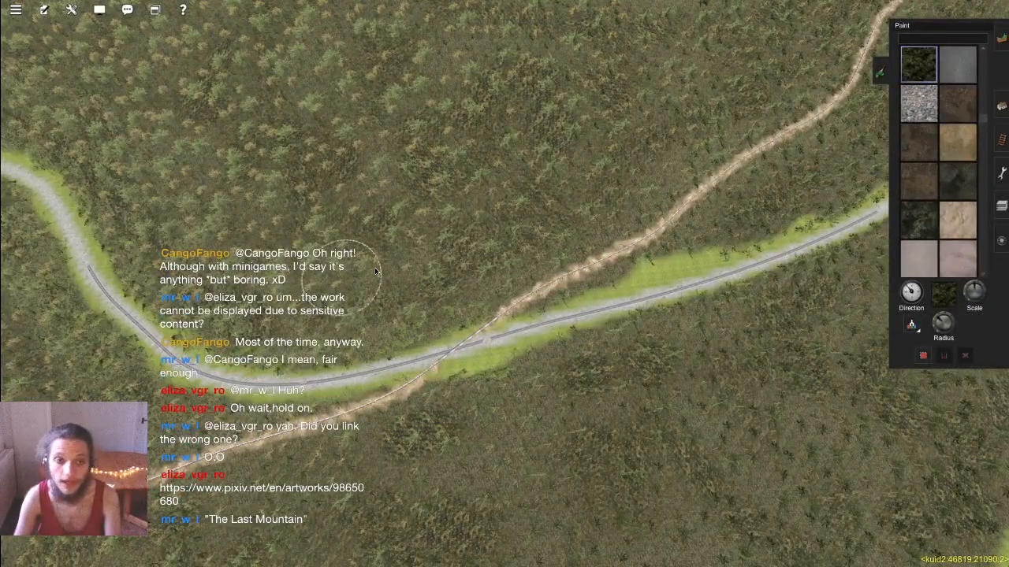
right_click(352, 214)
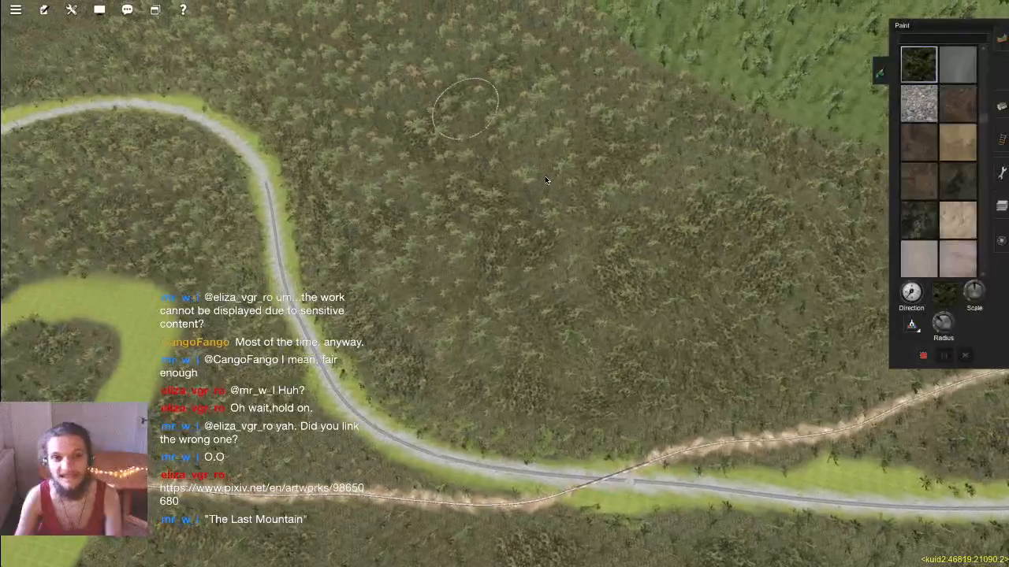
right_click(583, 227)
right_click(641, 284)
key("Left")
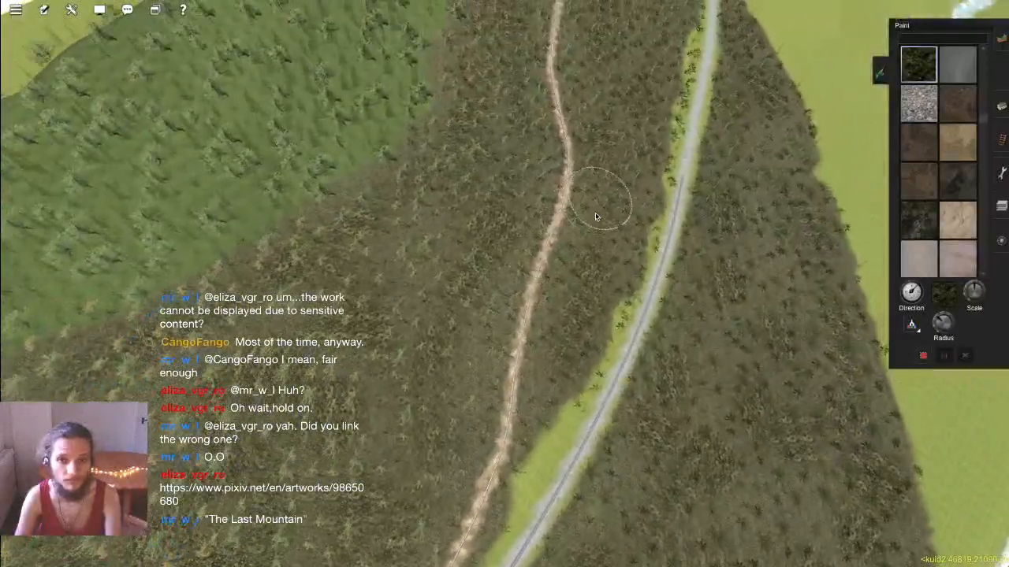
right_click(604, 198)
key("Right")
scroll(580, 243, "down", 5)
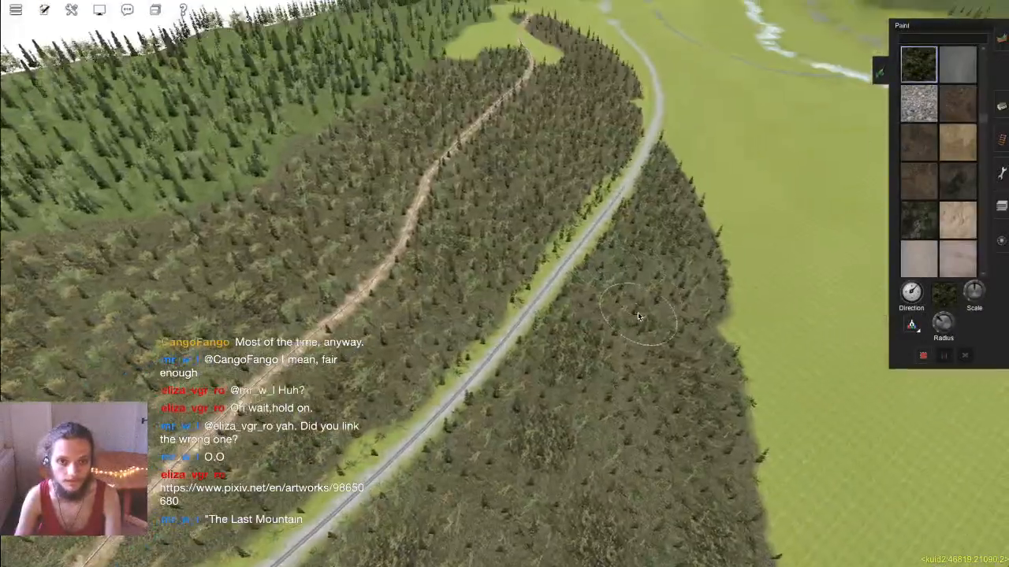
scroll(679, 228, "up", 5)
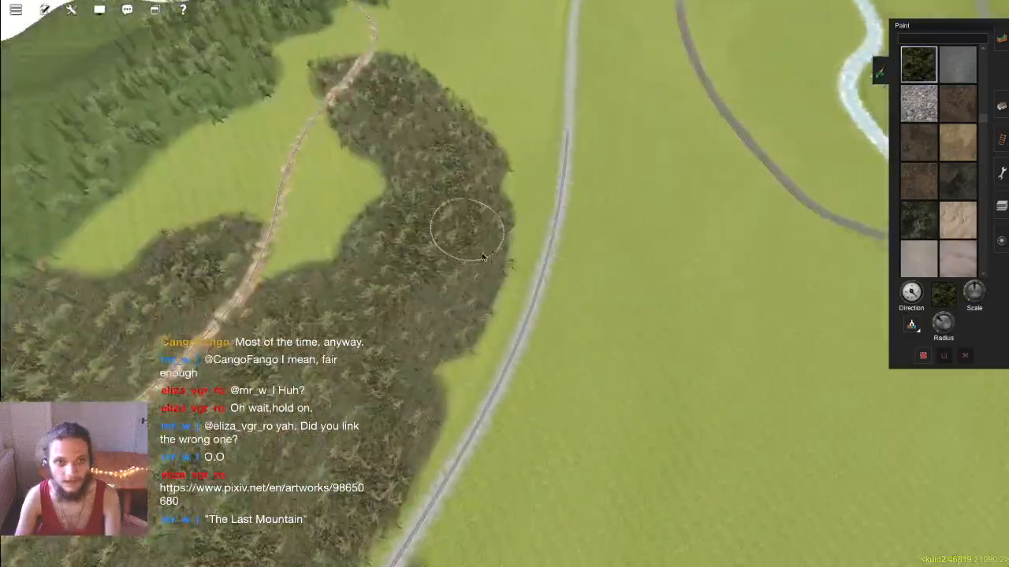
right_click(470, 231)
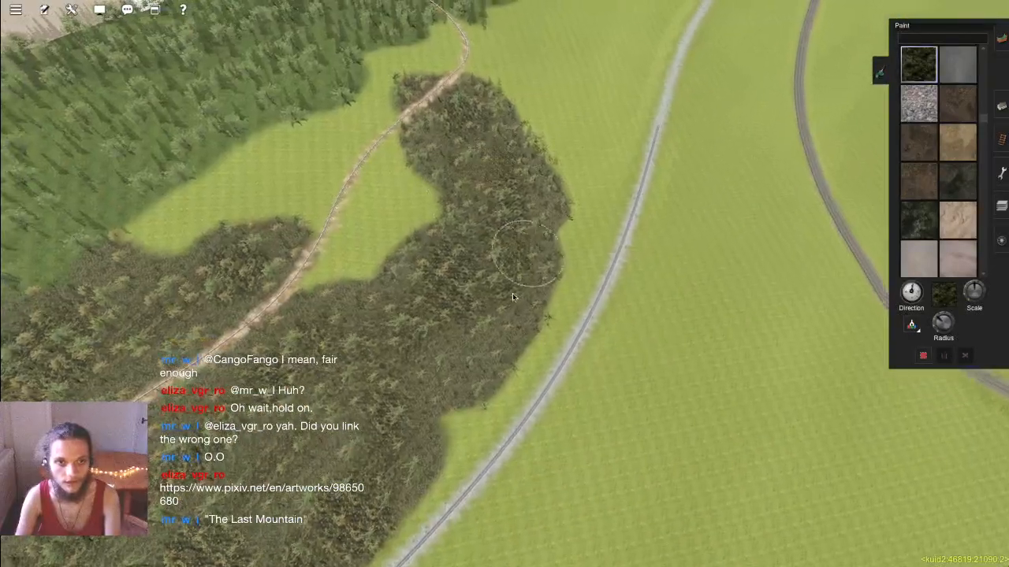
right_click_drag(427, 353, 466, 236)
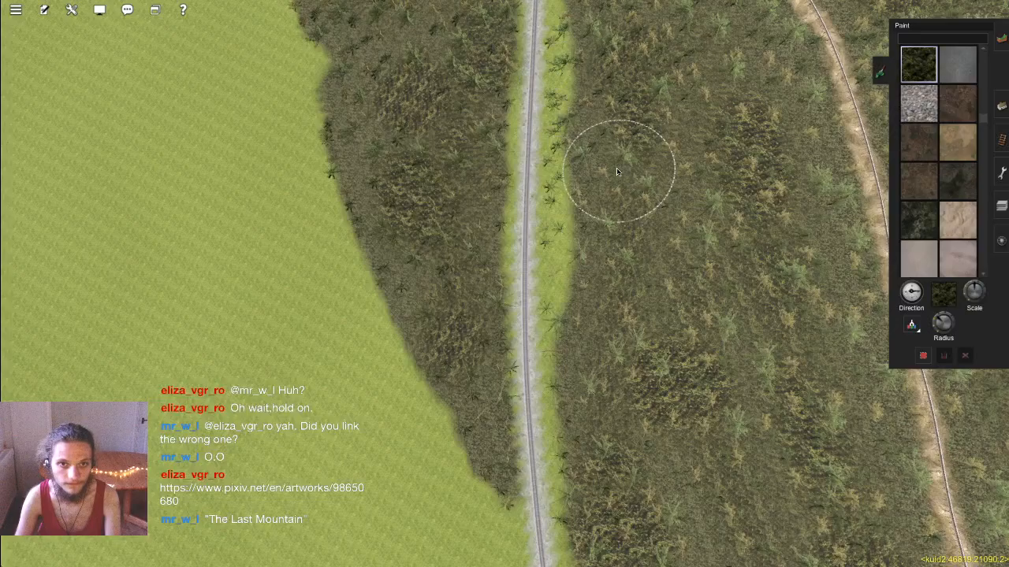
Step: Sample the forest-floor texture from the ground beside the railway and reduce the brush radius
key("Down")
left_click(911, 324)
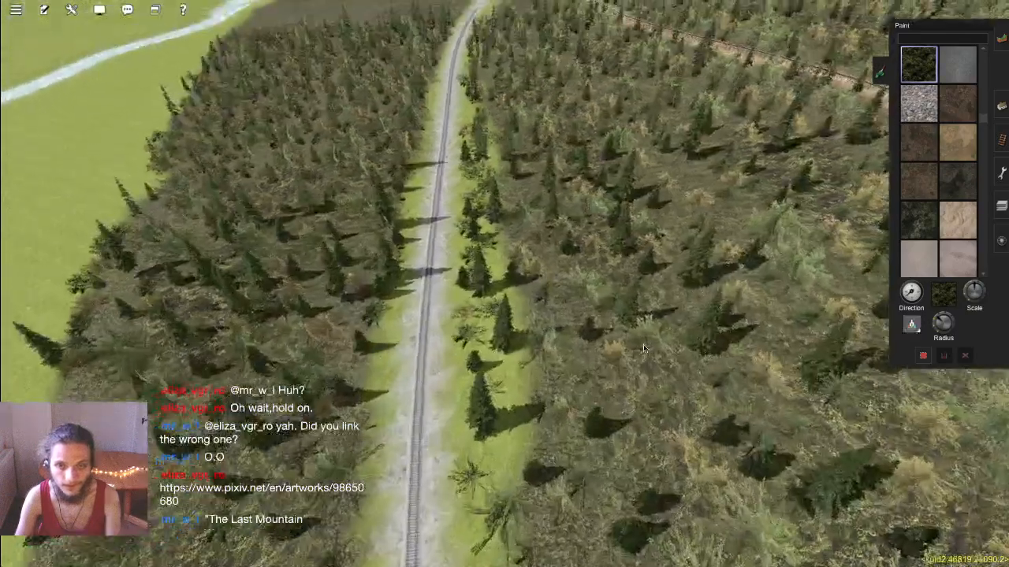
left_click(550, 347)
key("Right")
left_click_drag(942, 322, 935, 327)
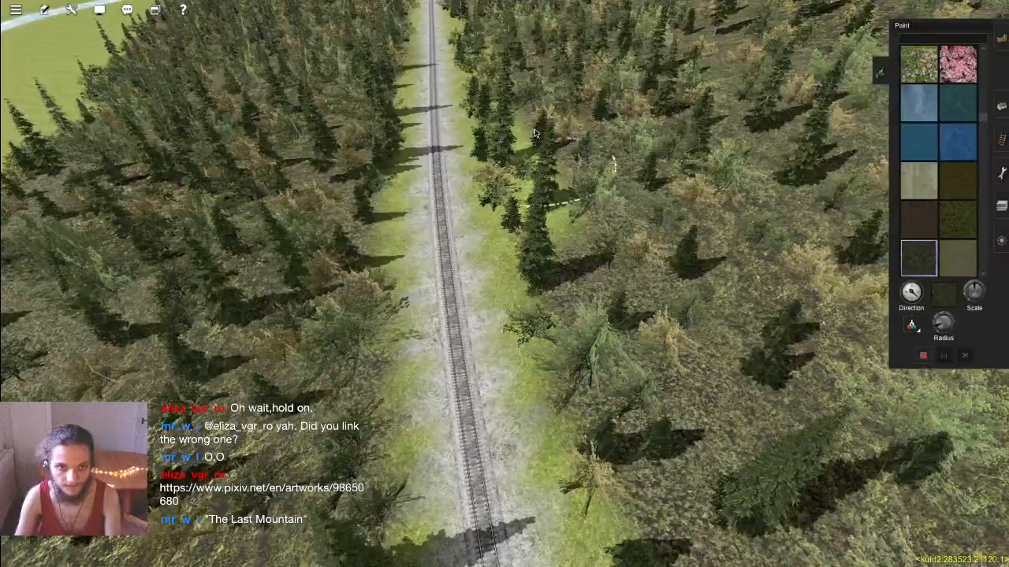
Step: Paint forest-floor texture over the bright grass verges where the railway enters the woodland
right_click(556, 465)
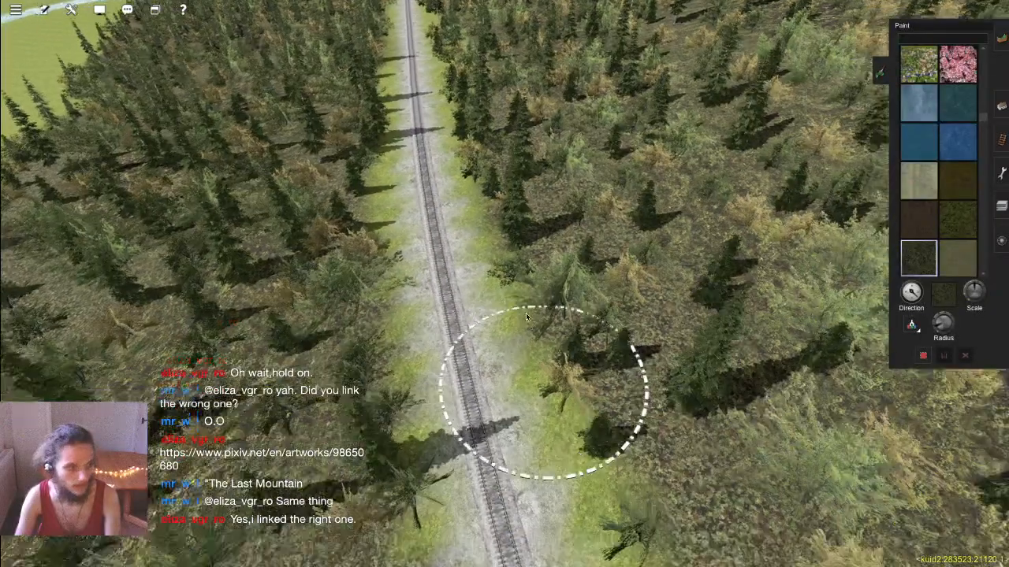
key("Left")
scroll(535, 301, "down", 2)
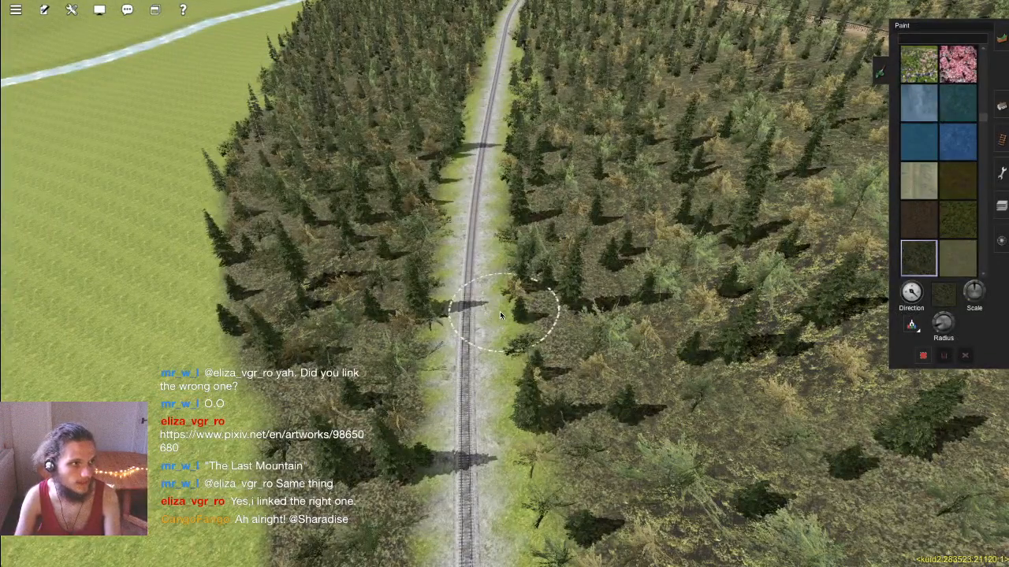
key("Up")
key("Left")
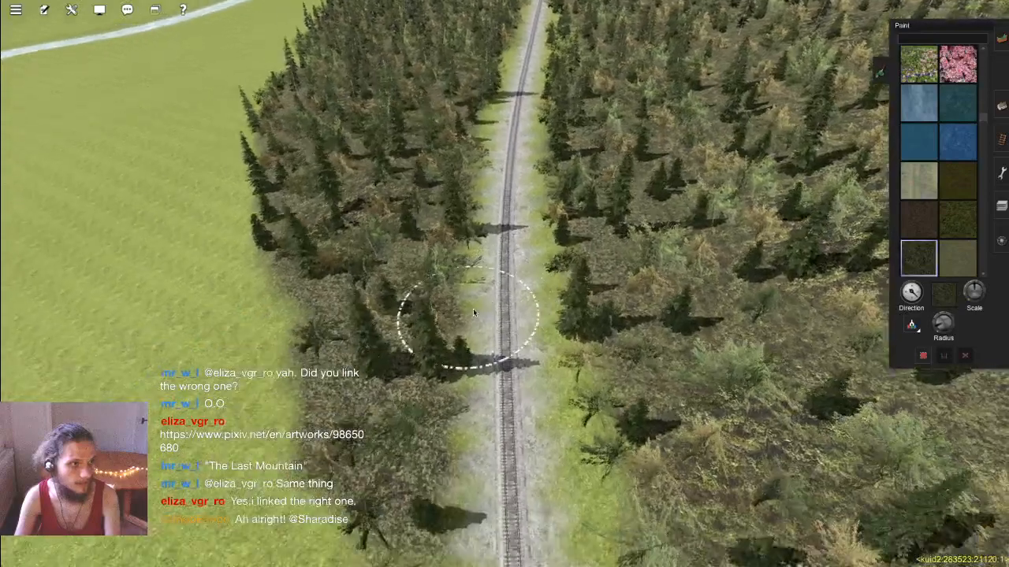
key("Right")
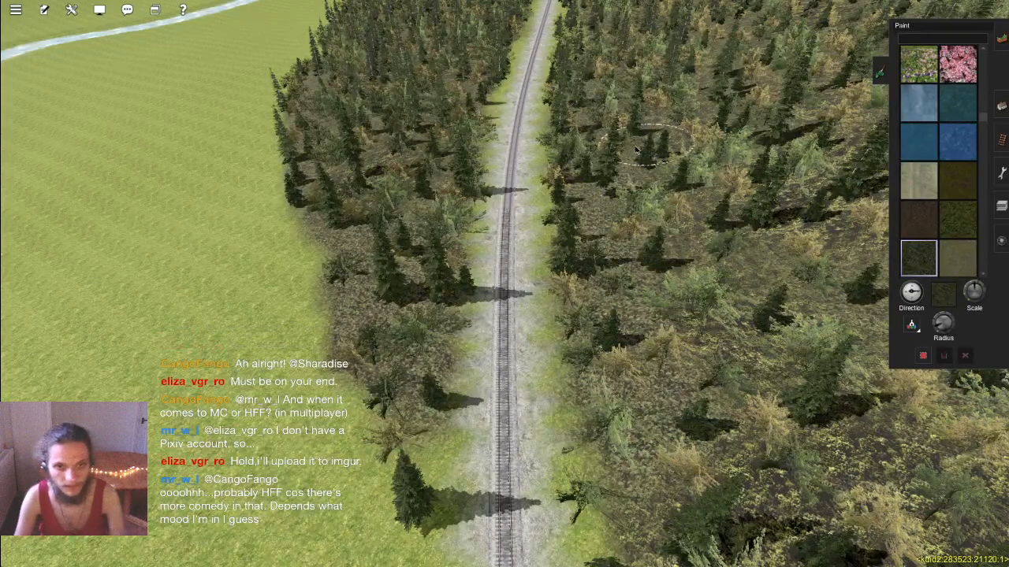
Step: Continue the forest-floor texture along the railway's dirt-path side, narrowing the bright verge up to the wide grass patch
right_click(526, 193)
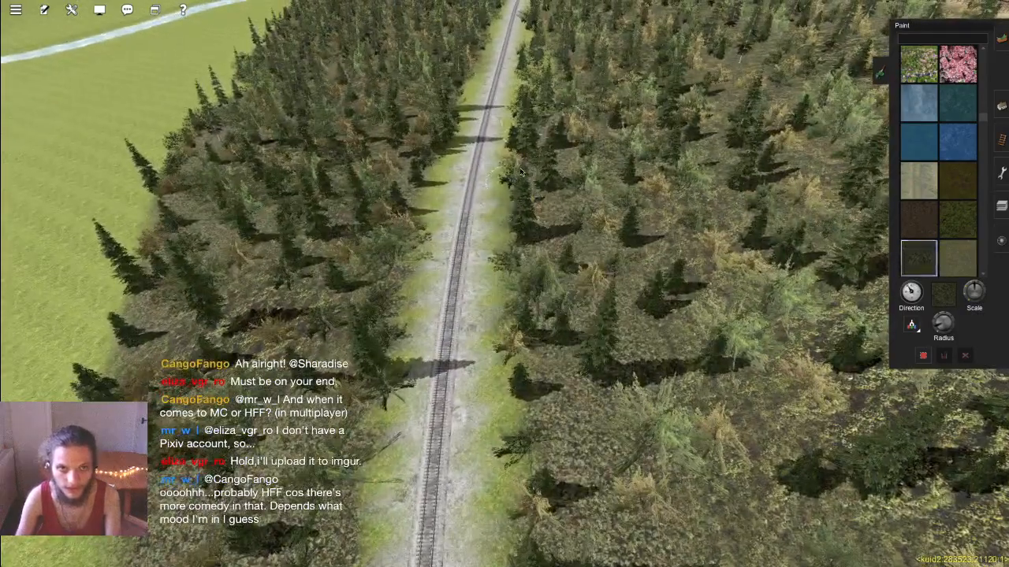
right_click(520, 171)
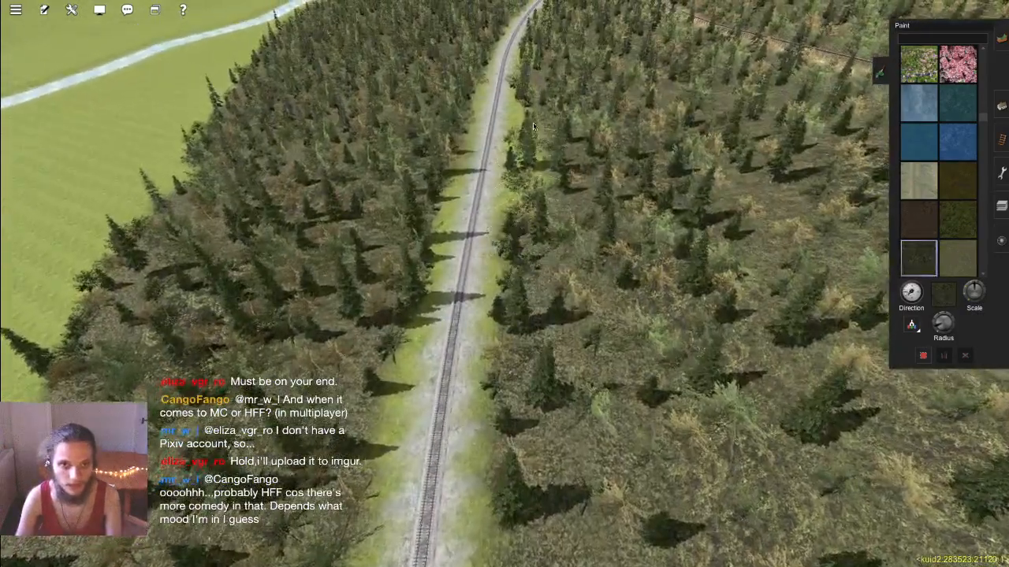
left_click_drag(533, 126, 529, 61)
right_click(513, 178)
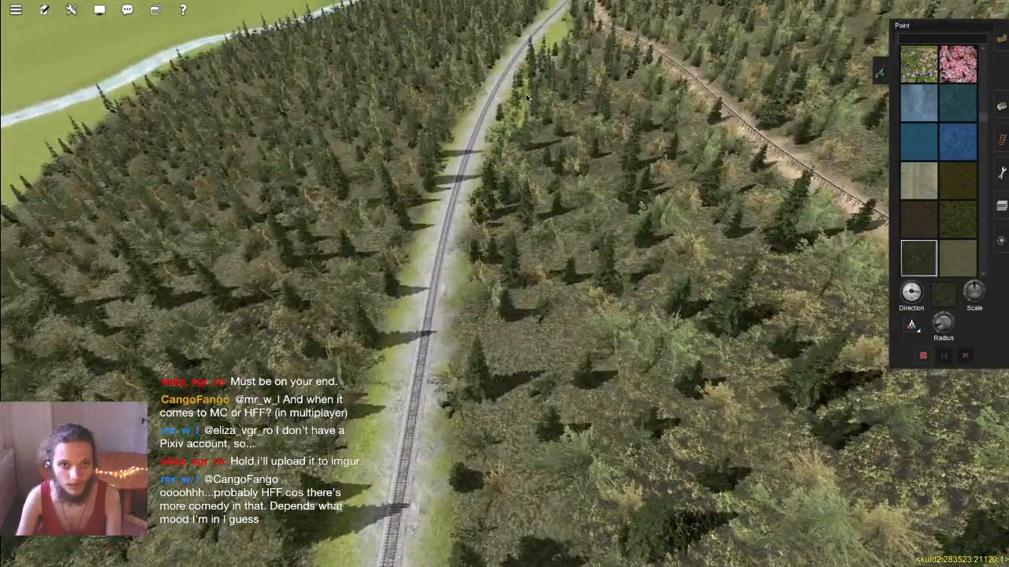
mouse_move(527, 98)
left_mouse_down()
mouse_move(529, 87)
mouse_move(515, 93)
left_mouse_up()
right_click(525, 126)
key("Left")
key("Left")
key("Left")
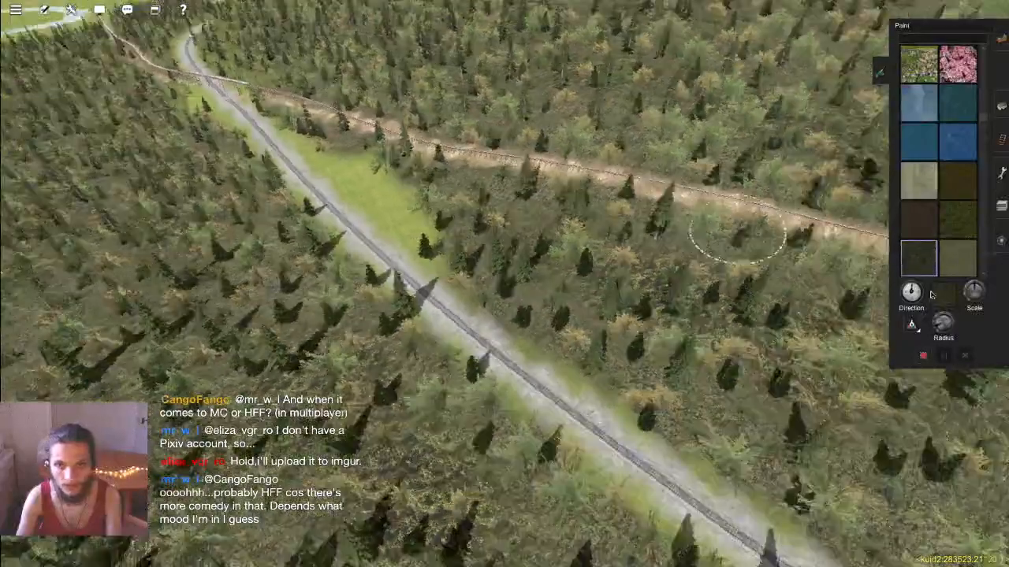
Step: Sample the darker leafy texture from the forest and dab small patches beside the newly painted railway verge
key("Page_Down")
left_click(911, 325)
key("Left")
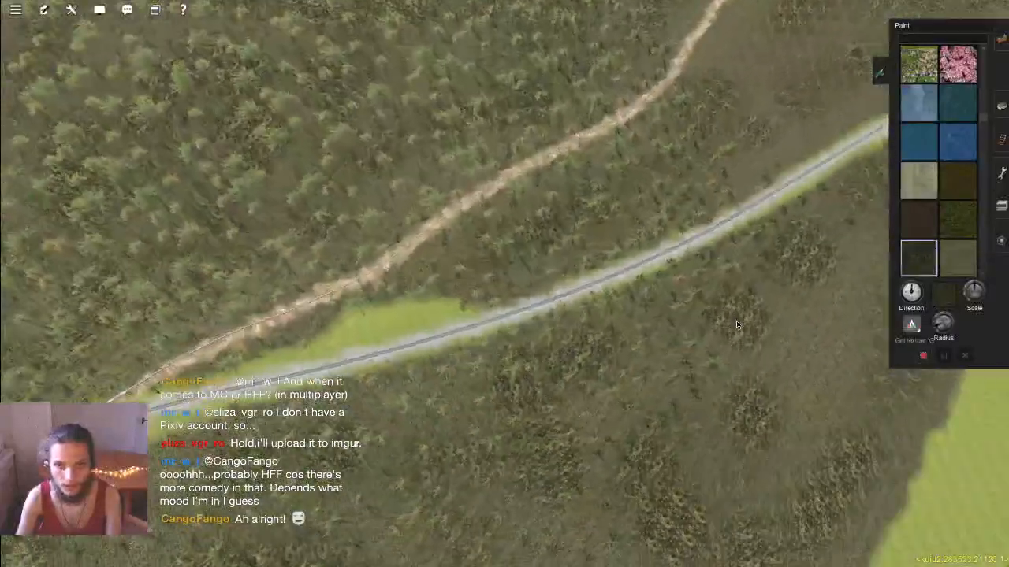
left_click(636, 218)
right_click(647, 205)
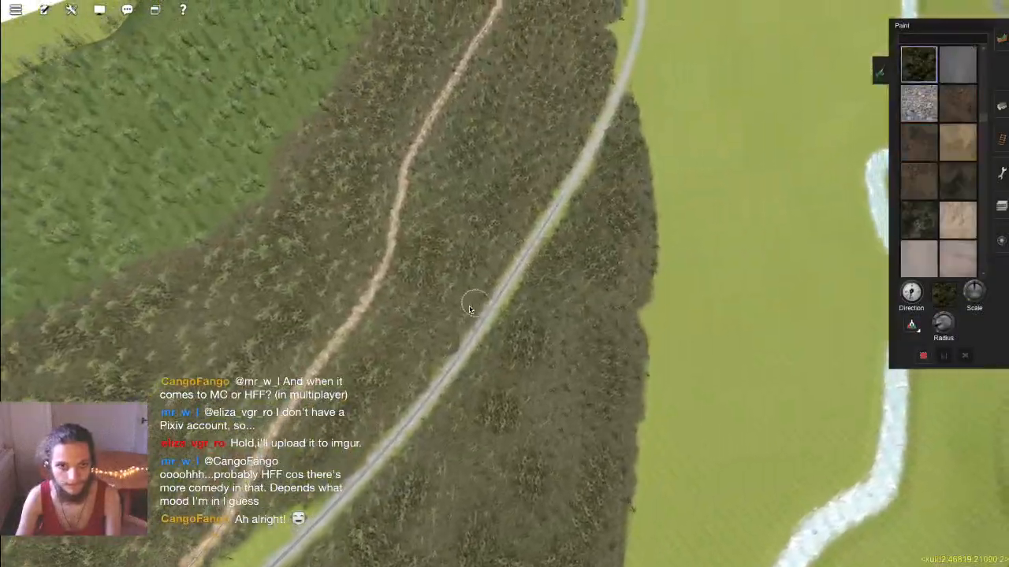
mouse_move(475, 302)
left_mouse_down()
mouse_move(576, 139)
mouse_move(601, 49)
mouse_move(579, 187)
mouse_move(431, 379)
left_mouse_up()
Step: Examine the painted woodland around the railway and dirt path from low, overhead and distant viewpoints
scroll(471, 369, "up", 5)
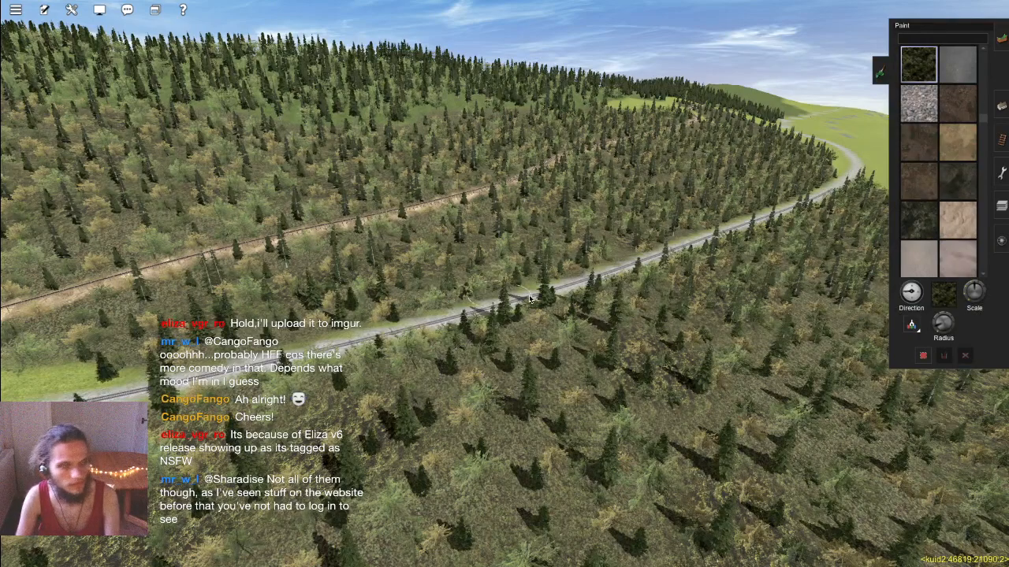
key("Left")
scroll(542, 276, "down", 3)
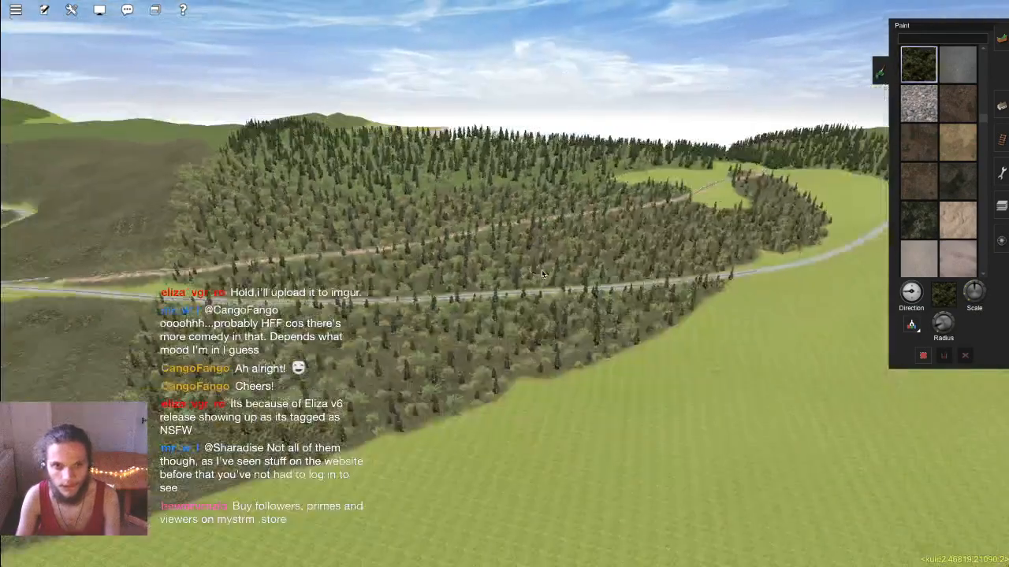
key("Up")
scroll(541, 273, "up", 3)
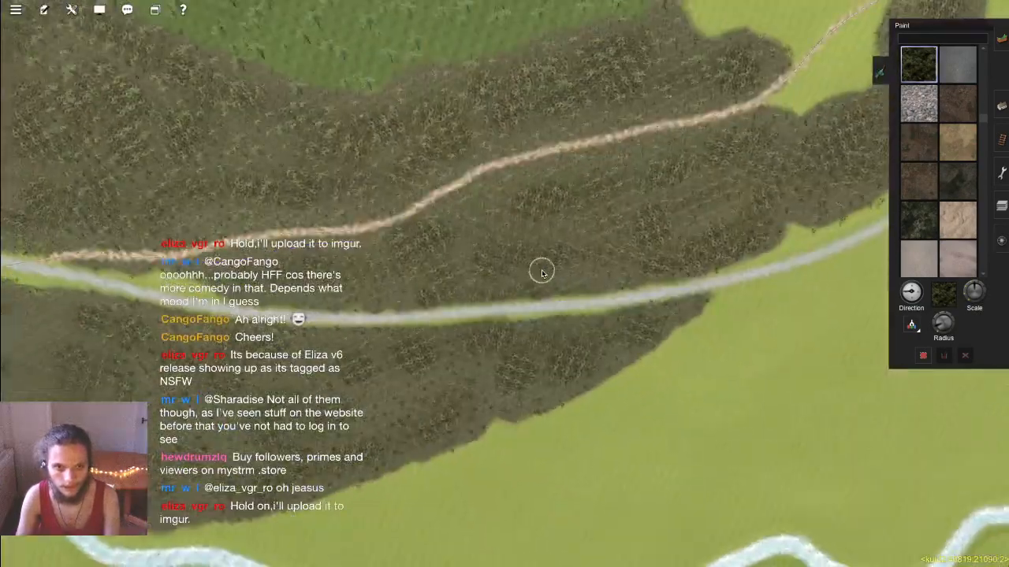
key("Down")
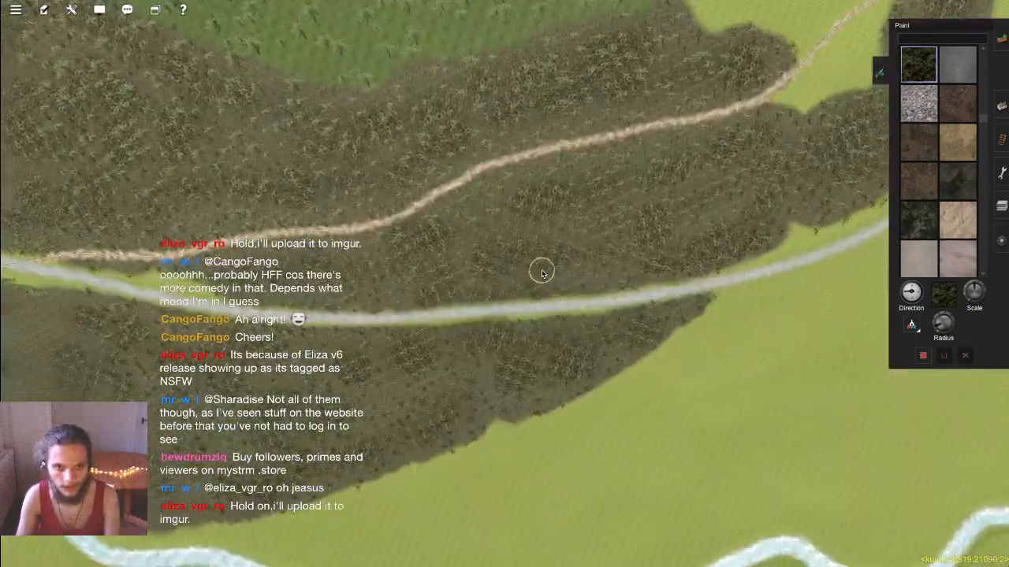
key("Right")
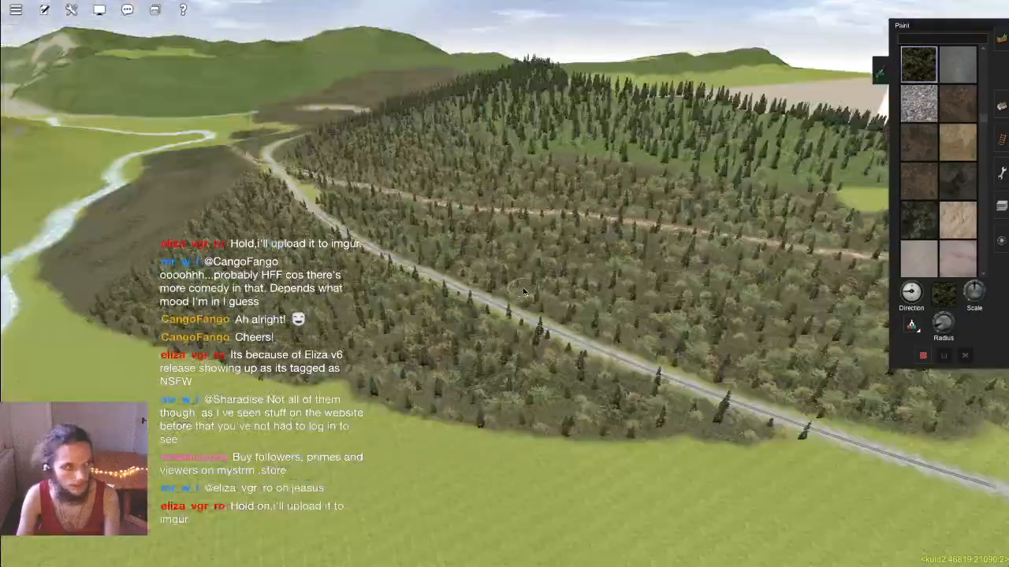
key("Right")
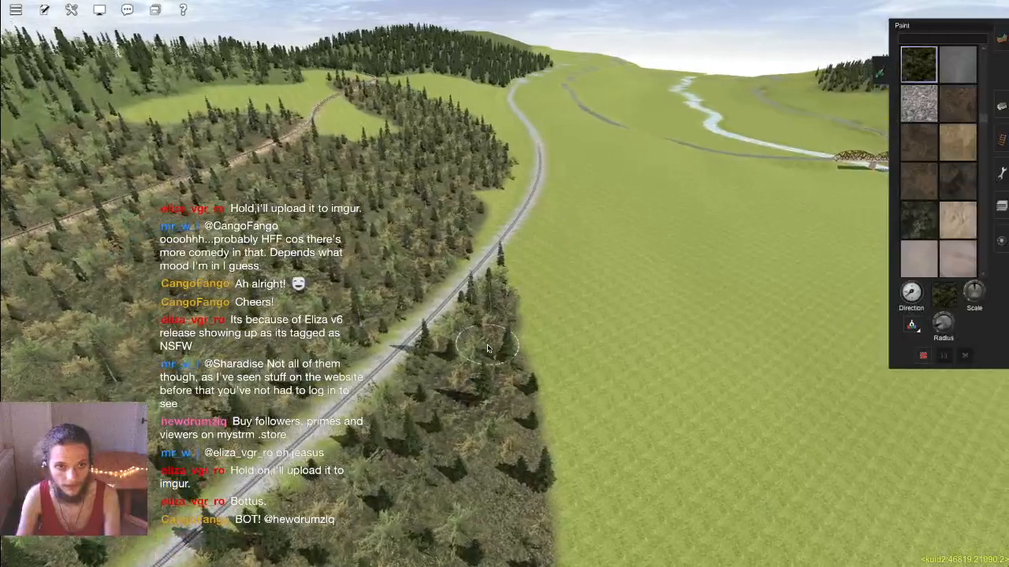
key("Right")
key("Right")
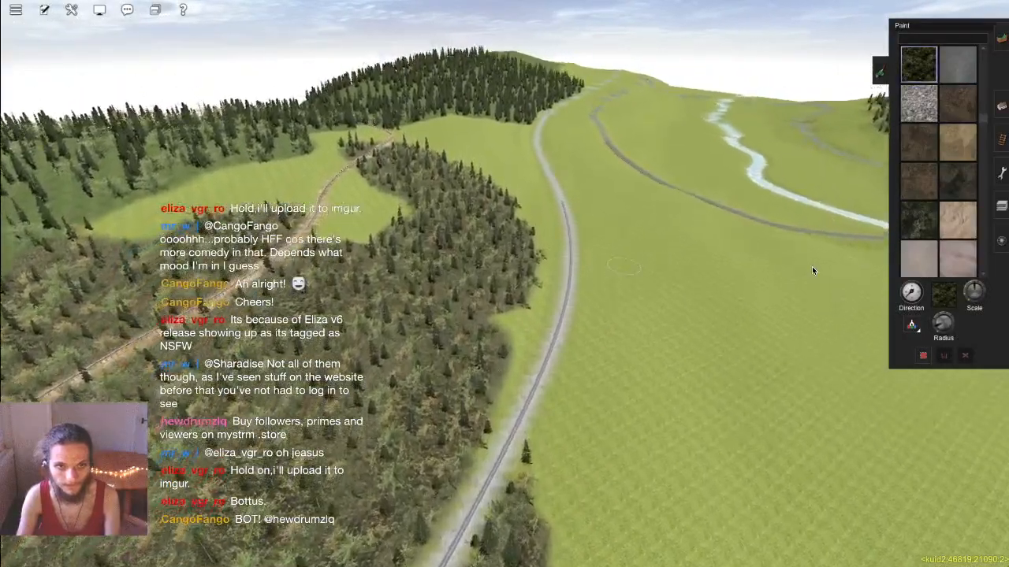
Step: Close the paint tools and view the woodland from track level on the open railway approach
scroll(546, 304, "up", 10)
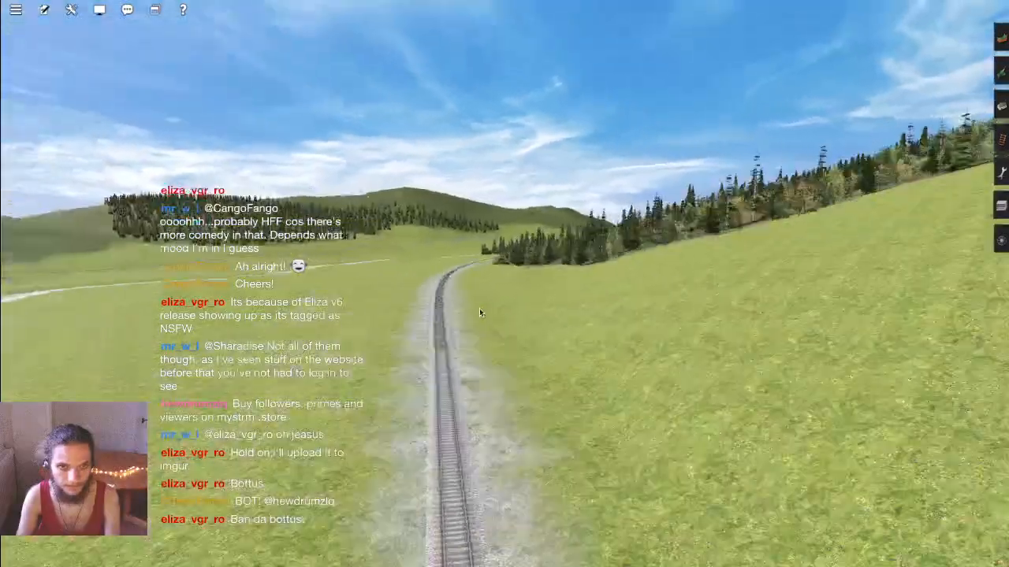
right_click(479, 308)
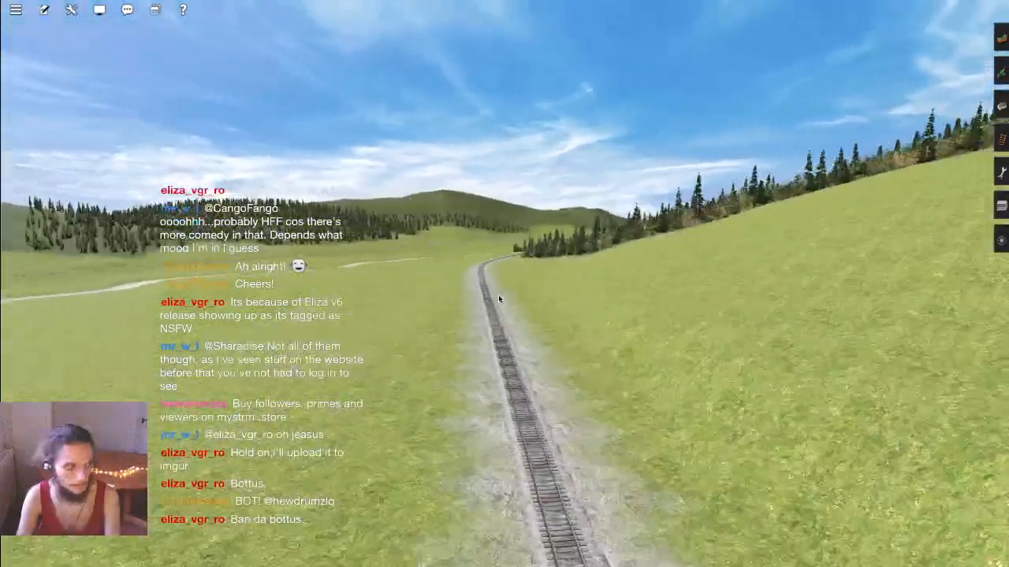
key("Up")
key("Down")
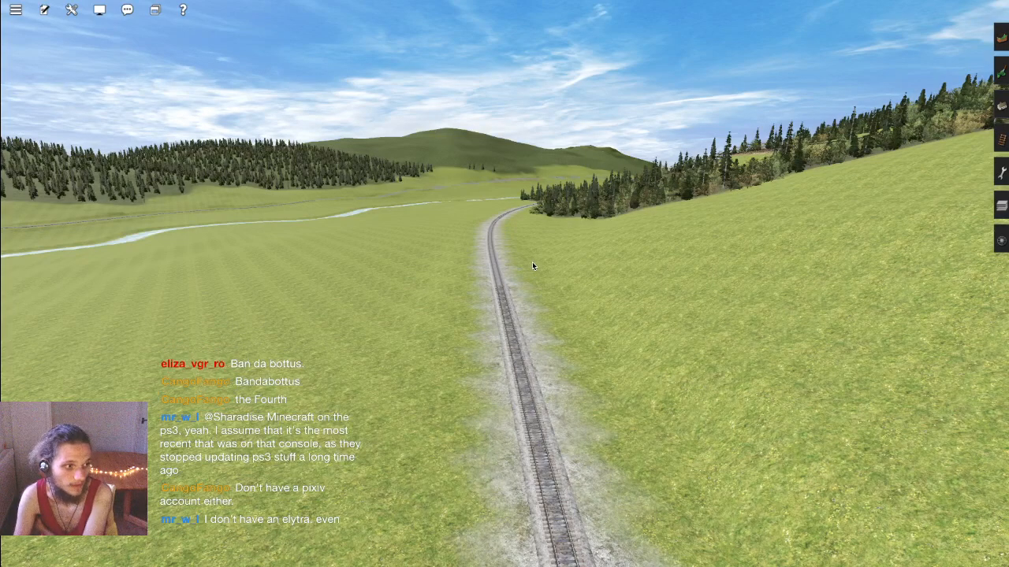
Step: Follow the railway from the open approach into the woodland, examining the trees and grass verges along both sides
right_click(536, 286)
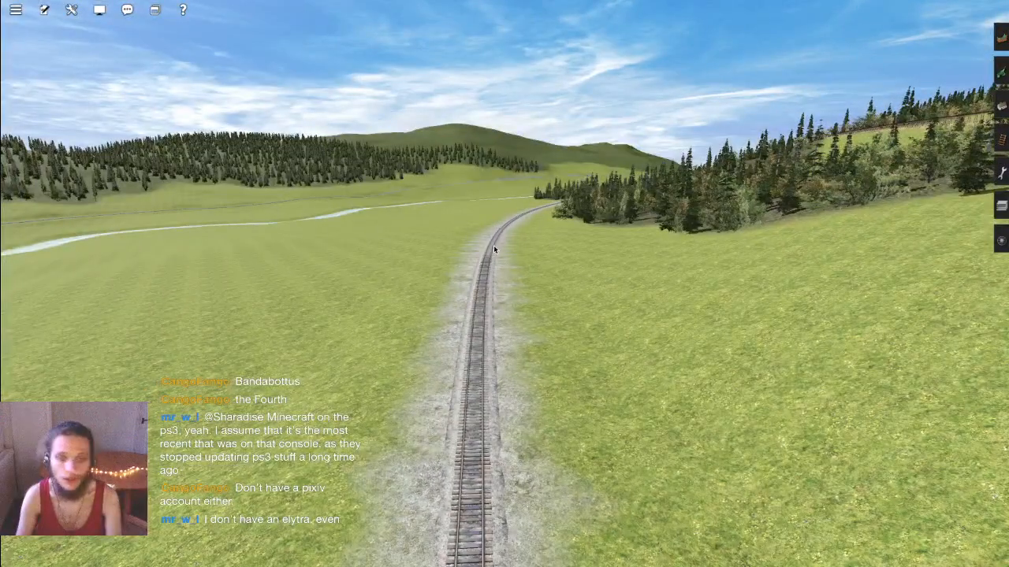
right_click_drag(493, 245, 511, 260)
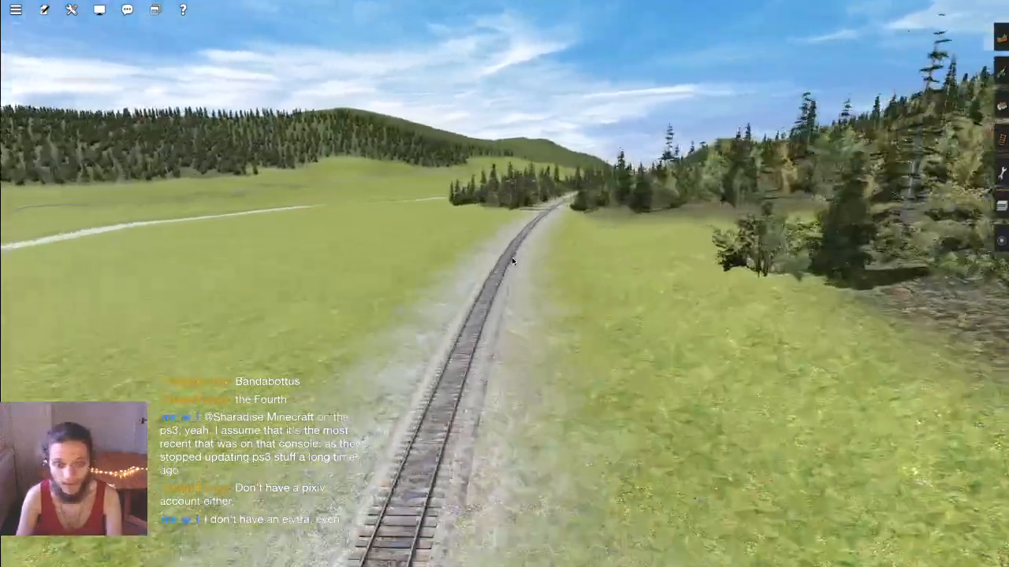
key("w")
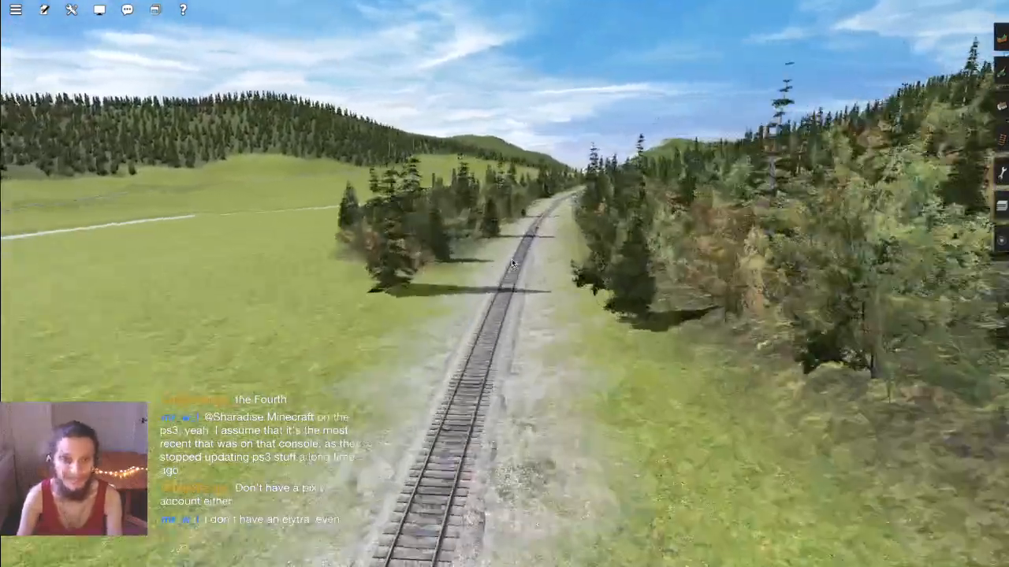
key("w")
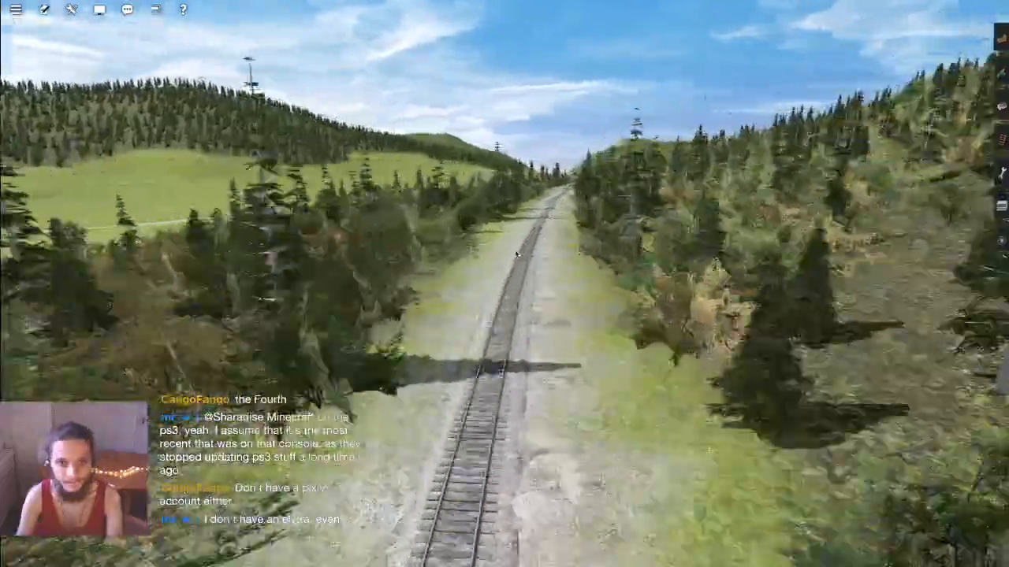
key("w")
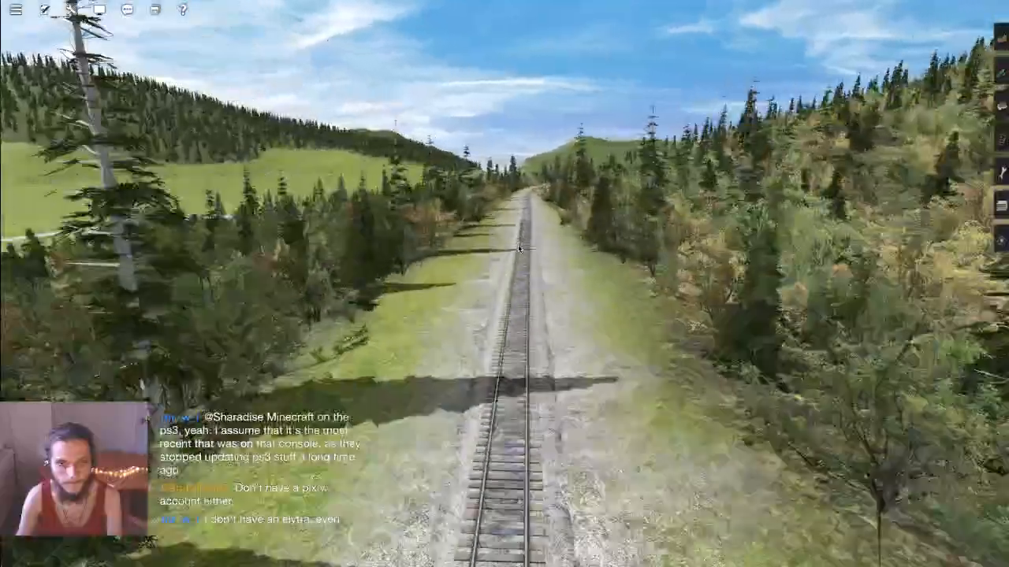
Step: Use the object move tool to shift the green tree overhanging the railway verge farther back from the track
key("w")
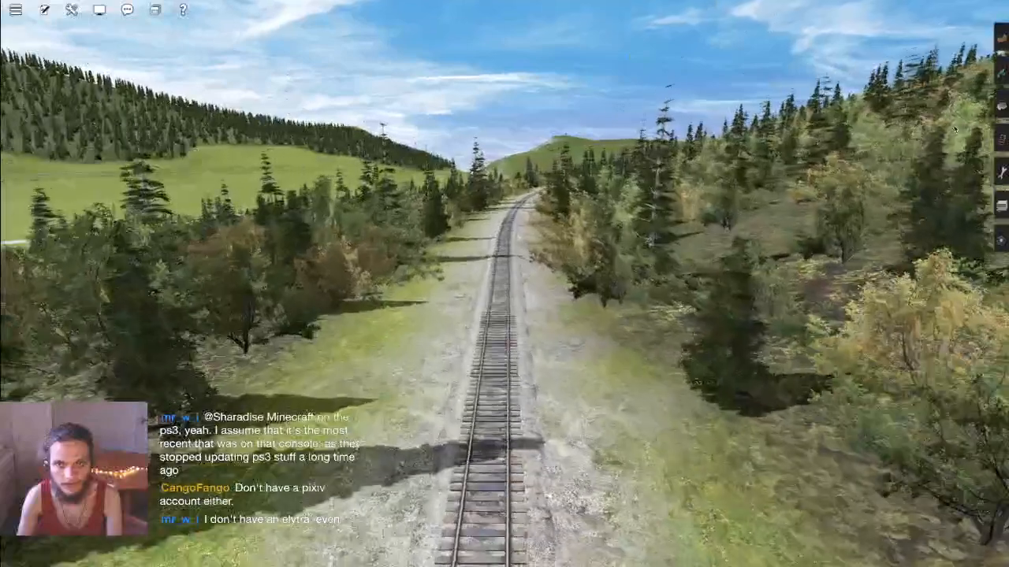
key("w")
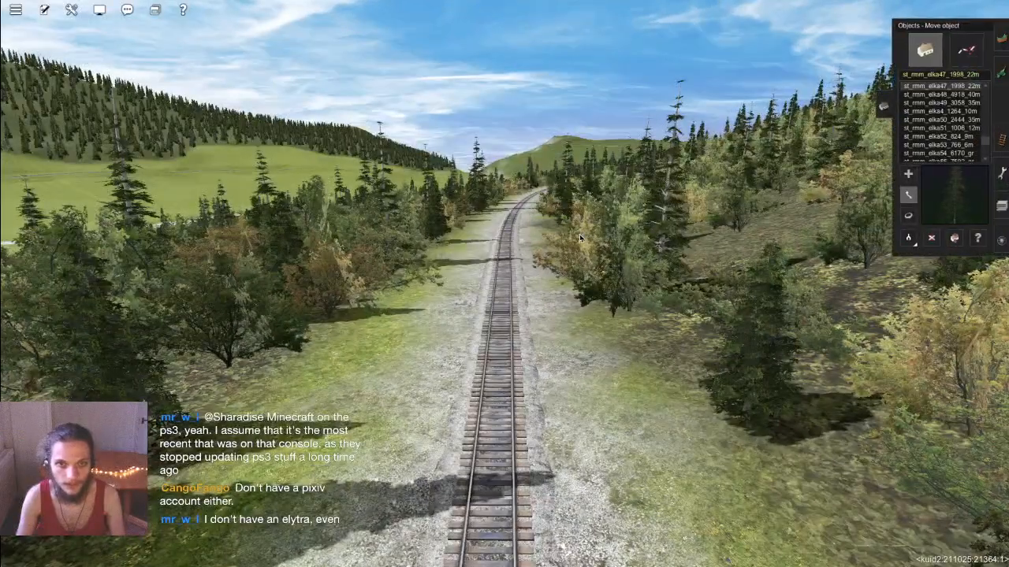
left_click_drag(579, 234, 593, 209)
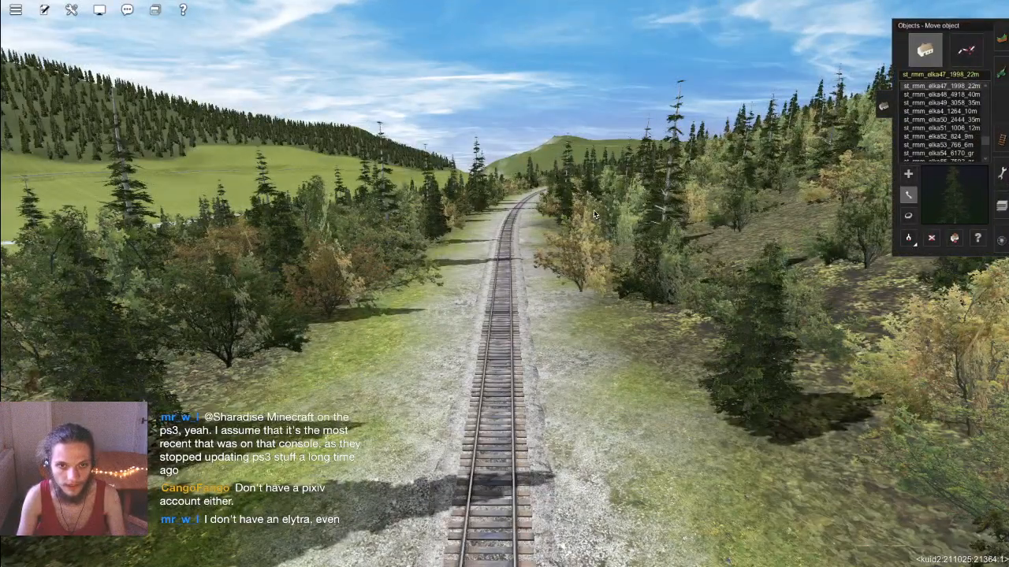
Step: Inspect the trackside trees and verges along the railway through the curve and past the wooden trestle bridge
key("d")
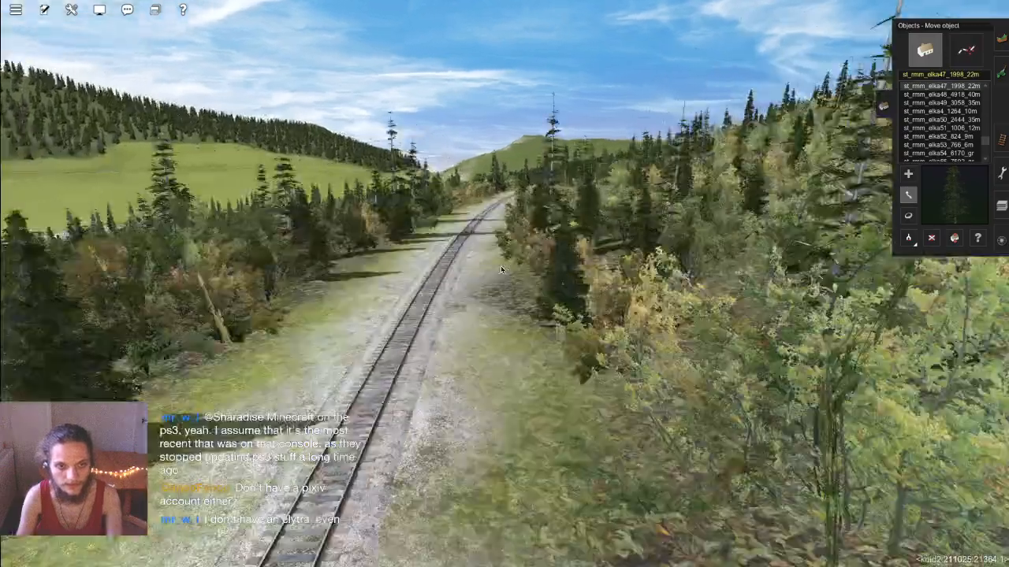
key("a")
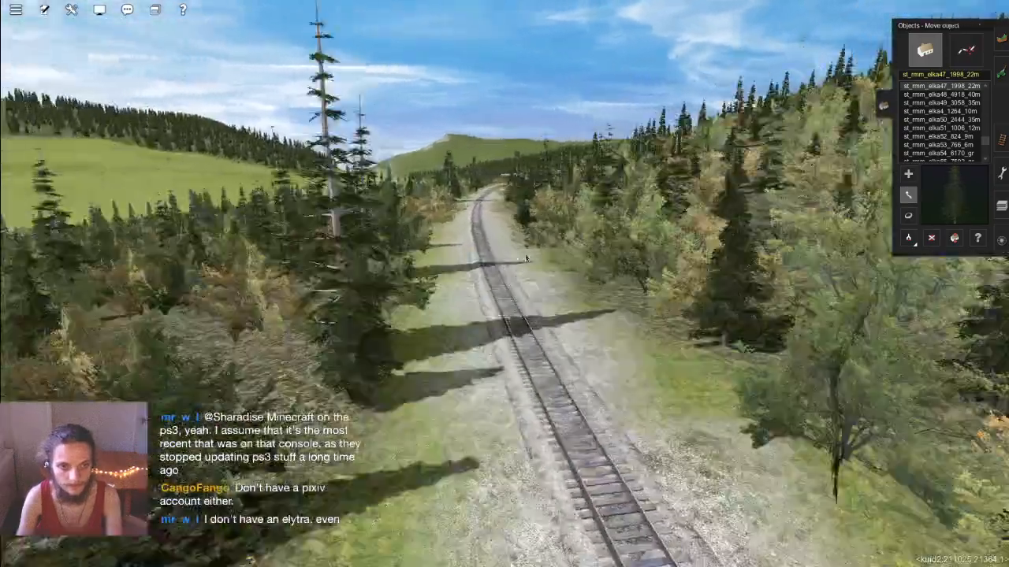
key("a")
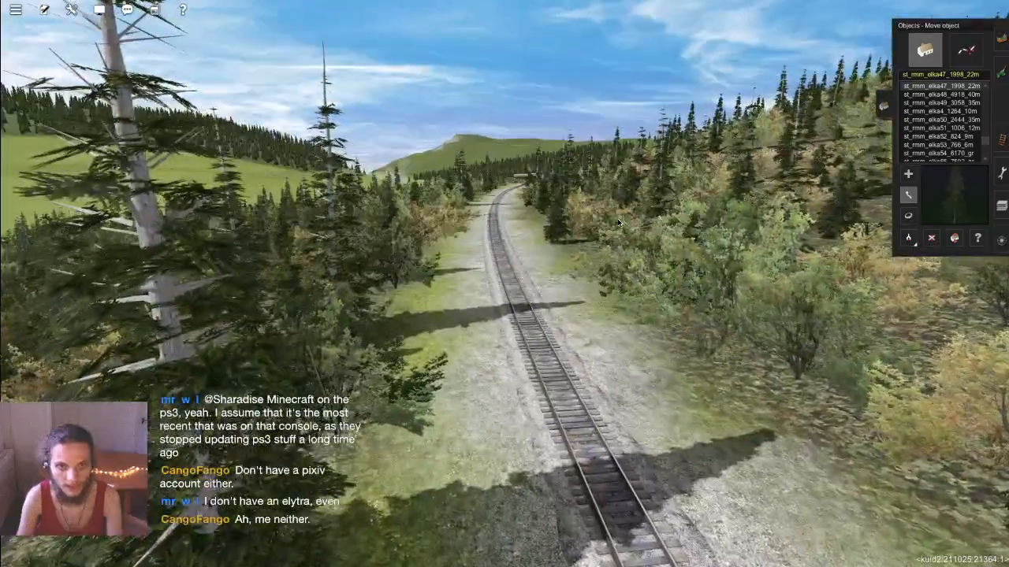
key("d")
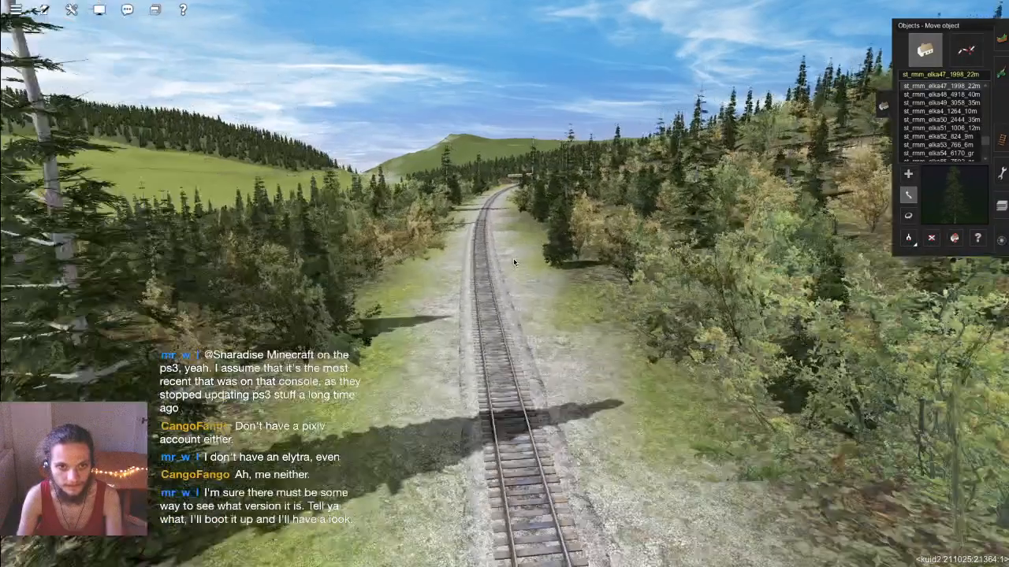
key("s")
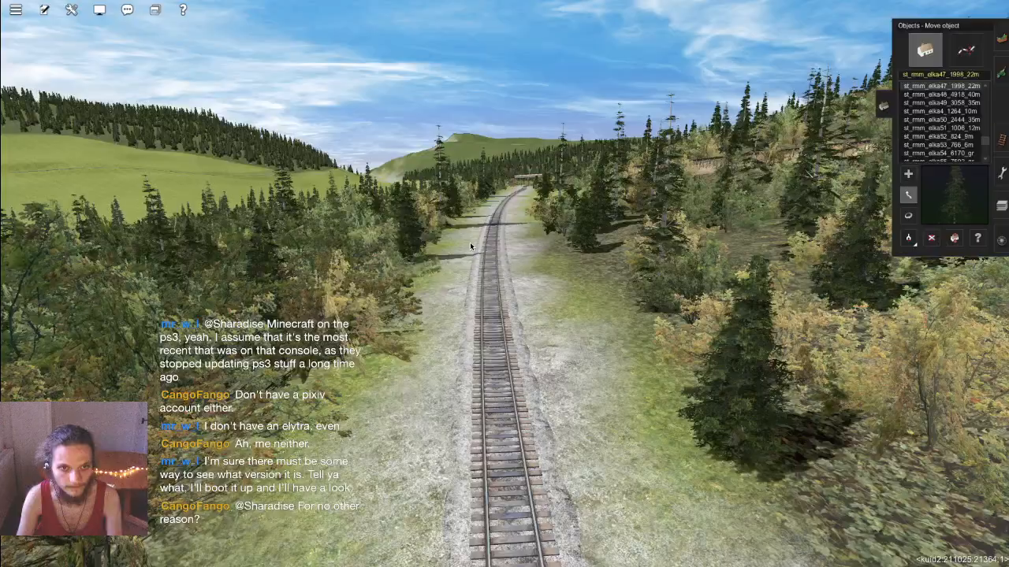
key("w")
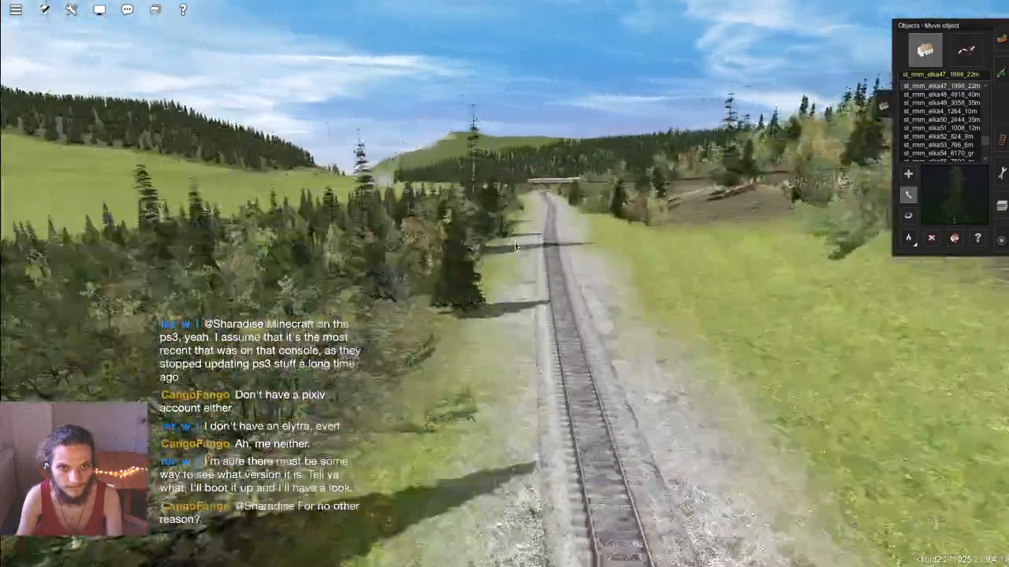
key("w")
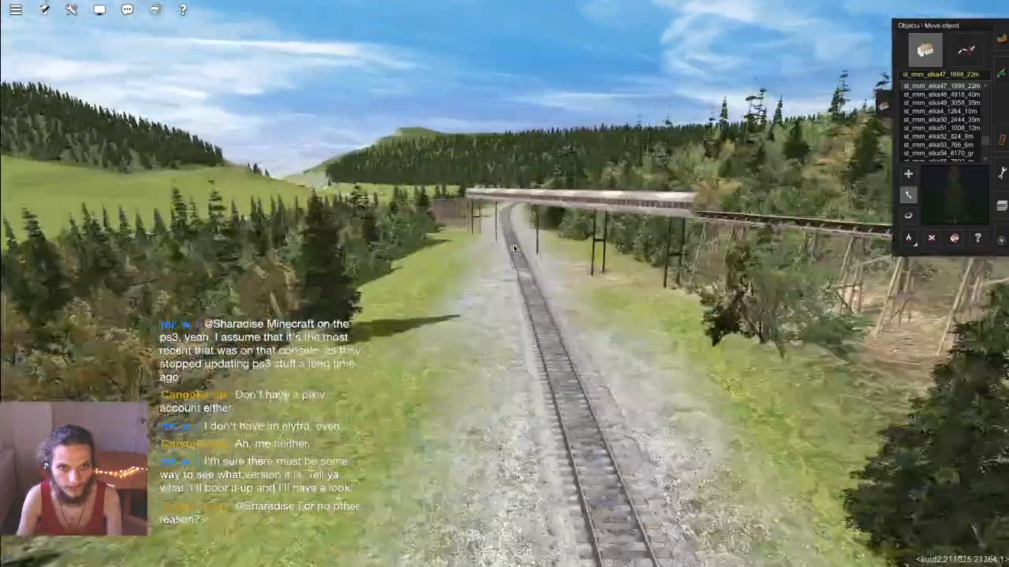
key("w")
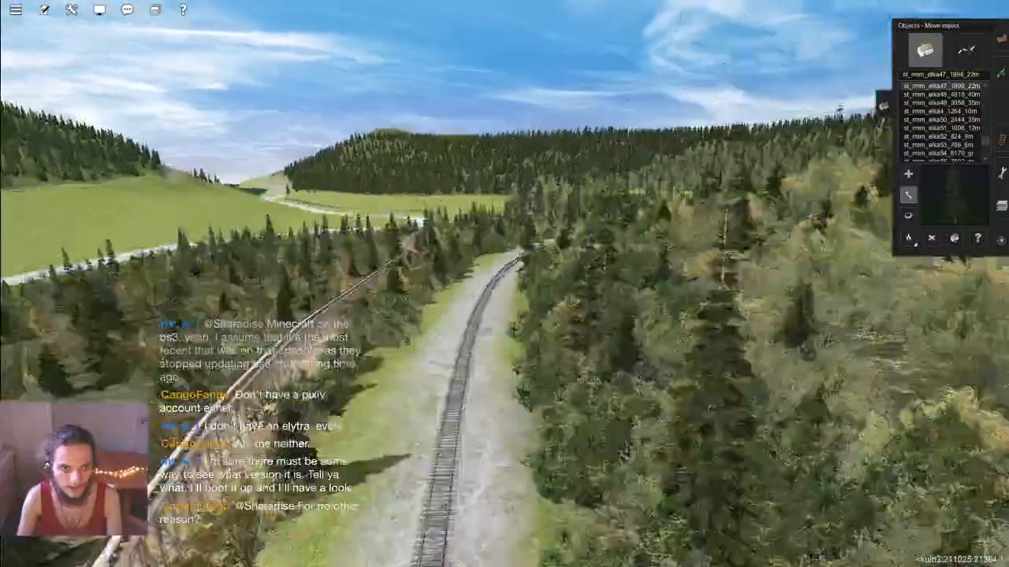
Step: Examine the forest around the railway and the trestle line crossing from high overhead viewpoints
scroll(557, 338, "down", 5)
key("Up")
key("Left")
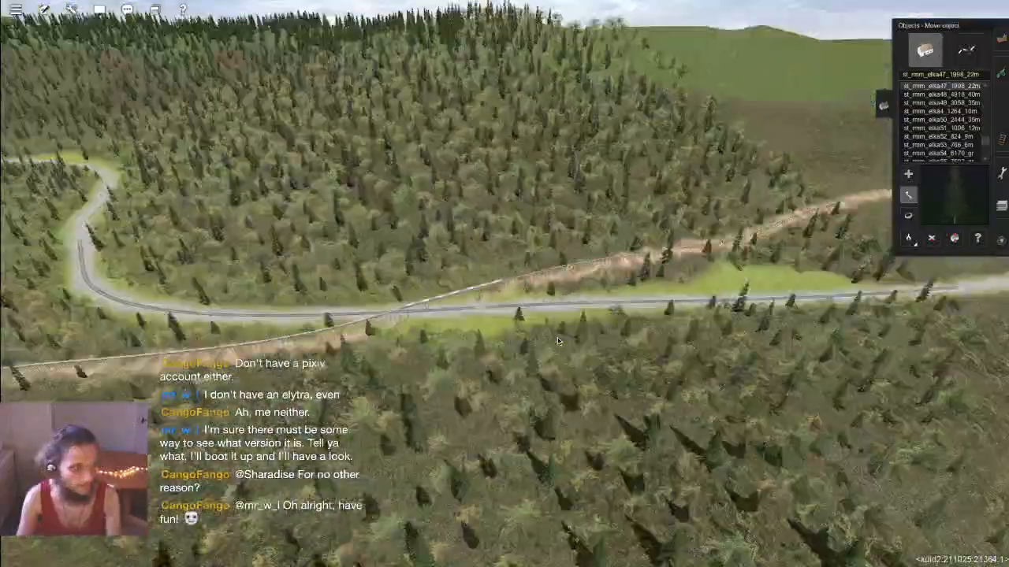
key("Right")
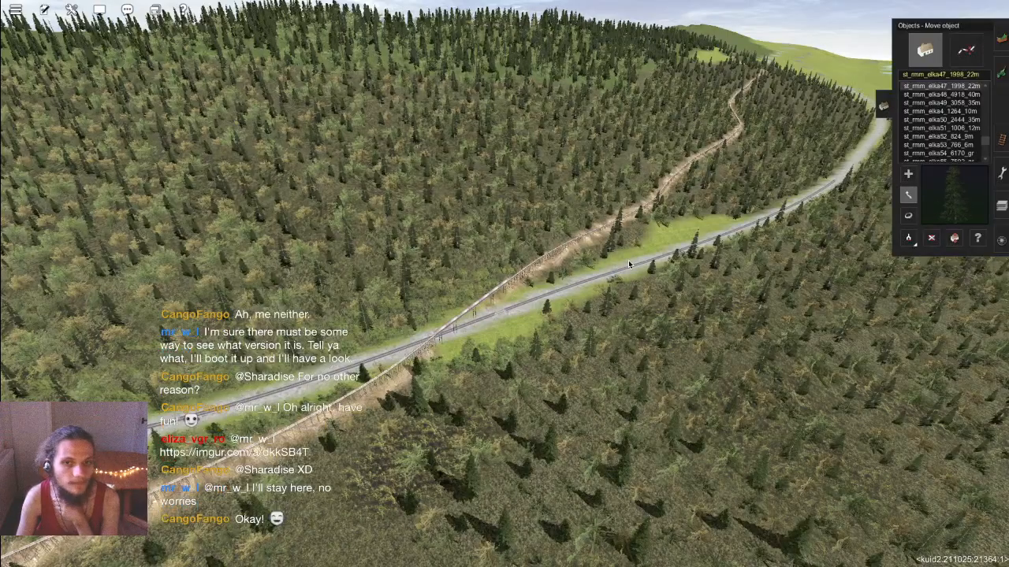
right_click_drag(620, 314, 515, 270)
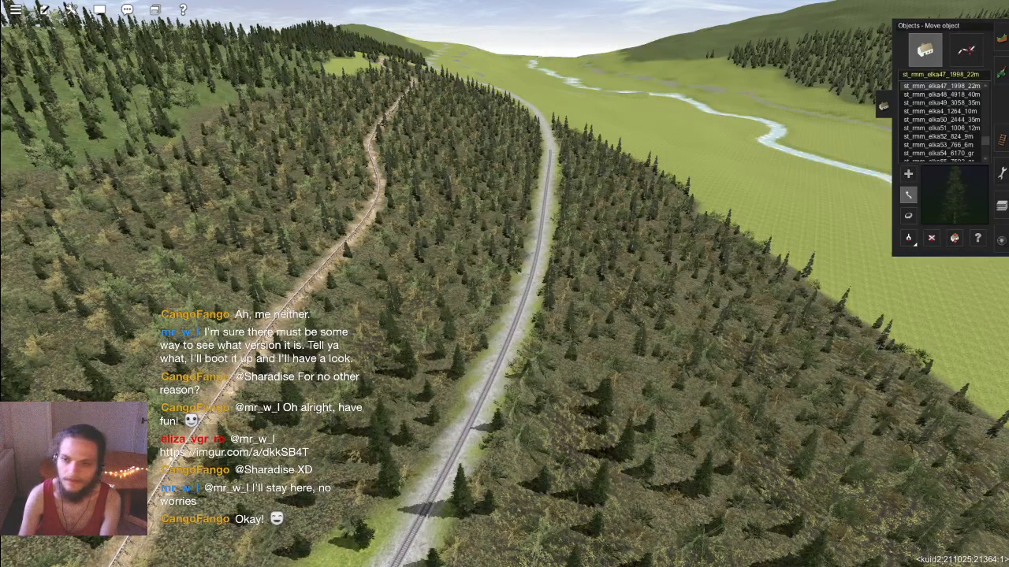
Step: Switch to the web browser, search for minecraft 1.9 and open the Minecraft Wiki article on Java Edition 1.9
key("super+Tab")
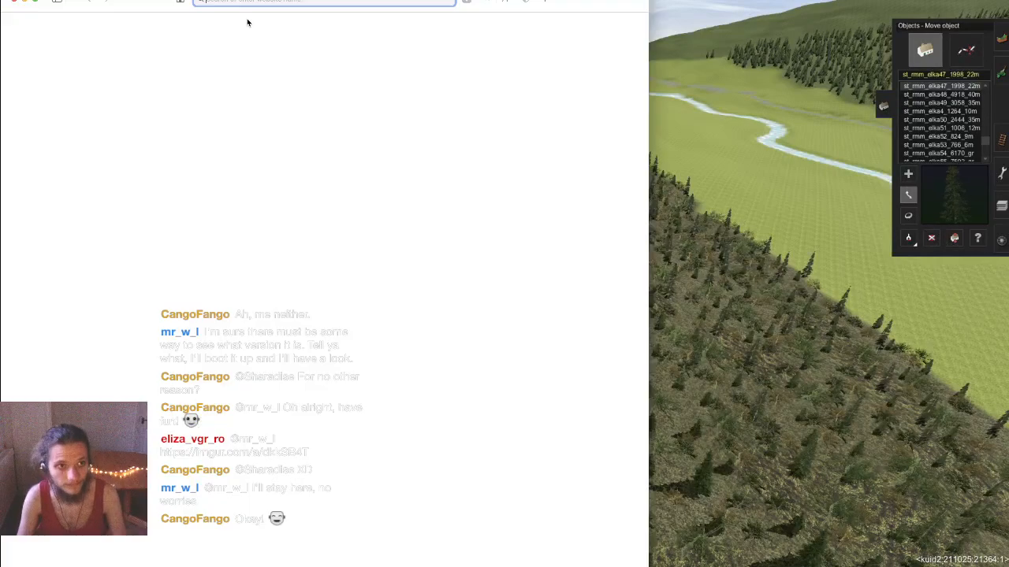
key("super+Tab")
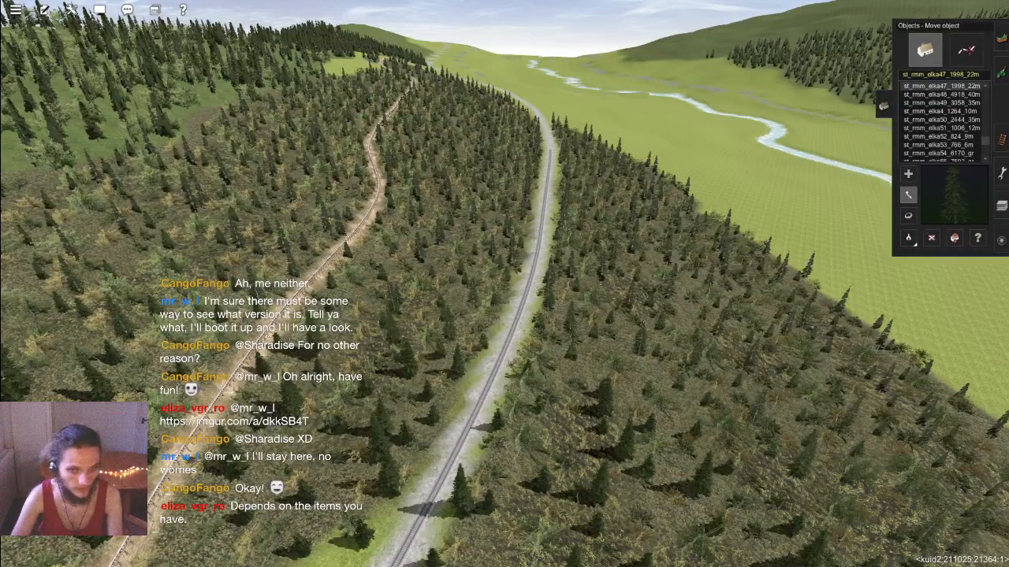
key("super+Tab")
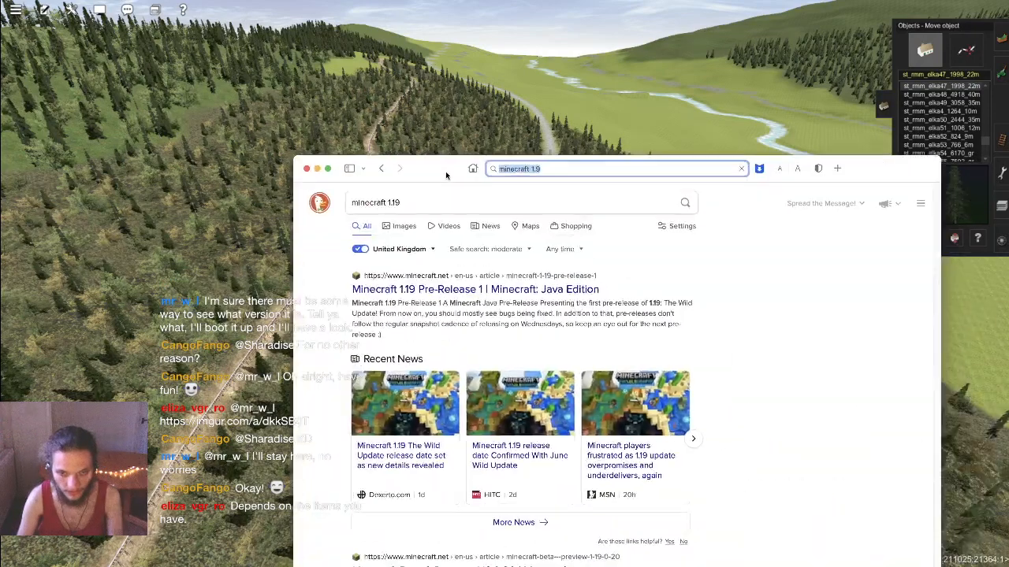
scroll(546, 320, "down", 1)
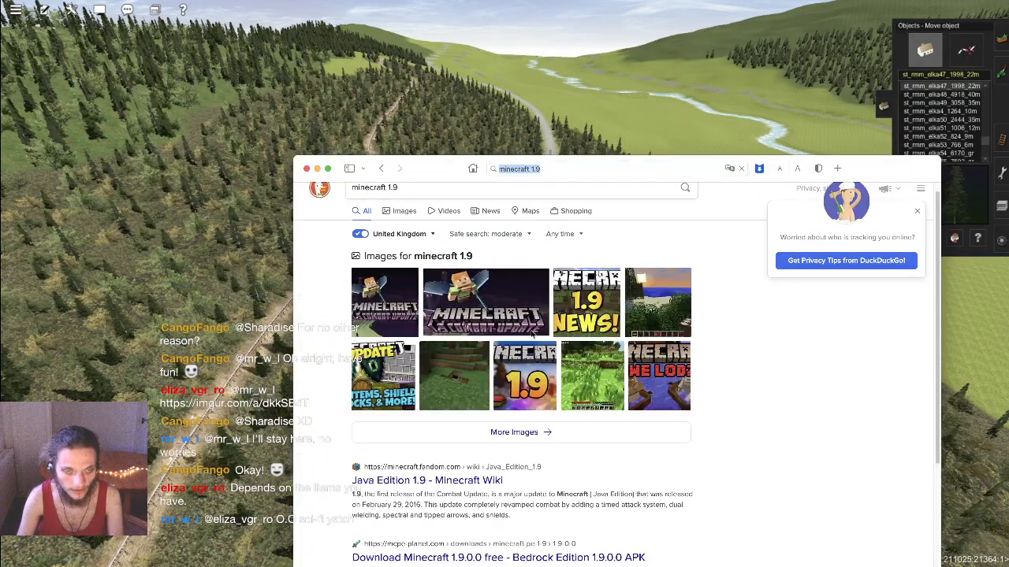
scroll(454, 430, "down", 5)
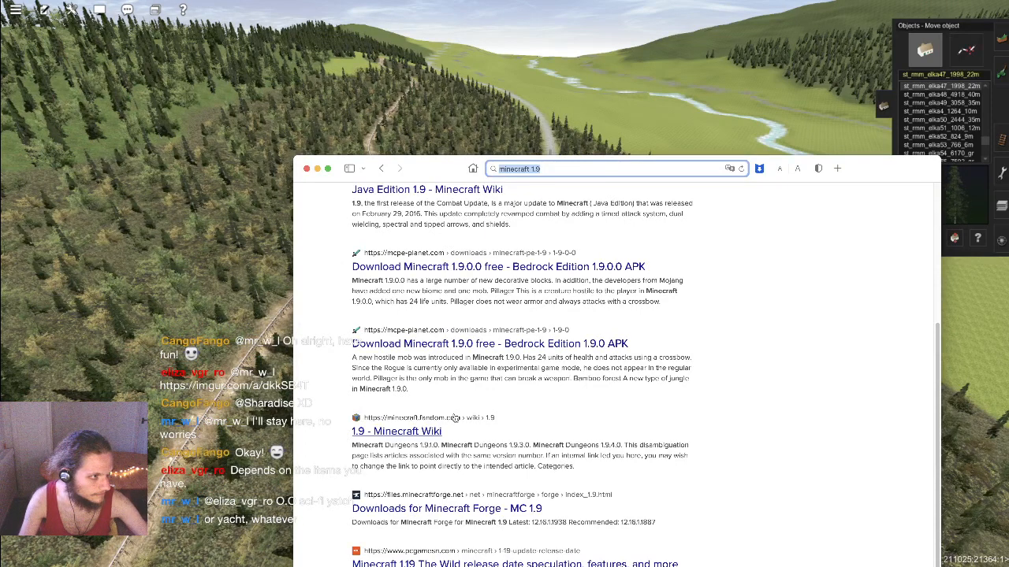
scroll(454, 418, "up", 2)
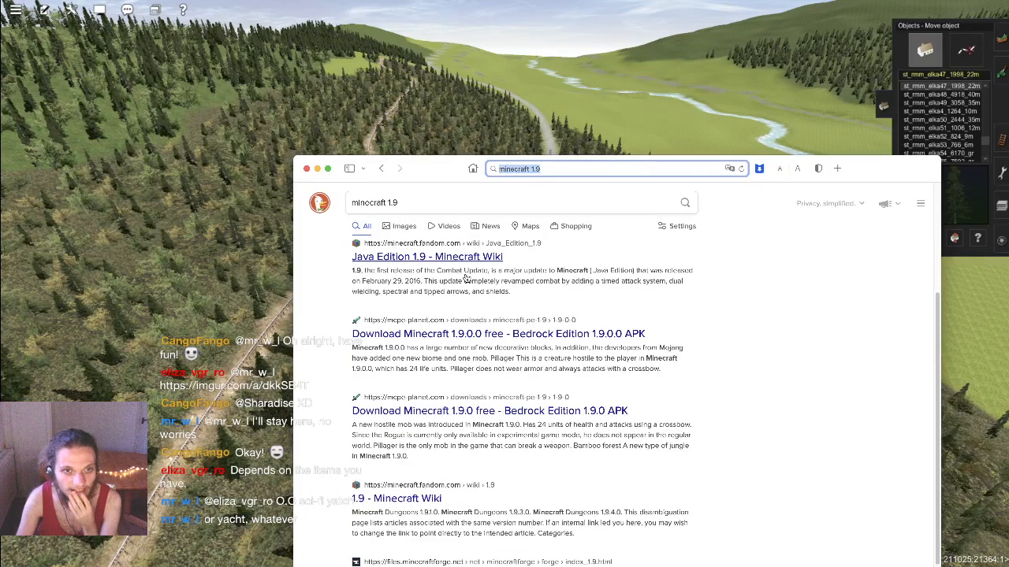
left_click(439, 188)
left_click(426, 256)
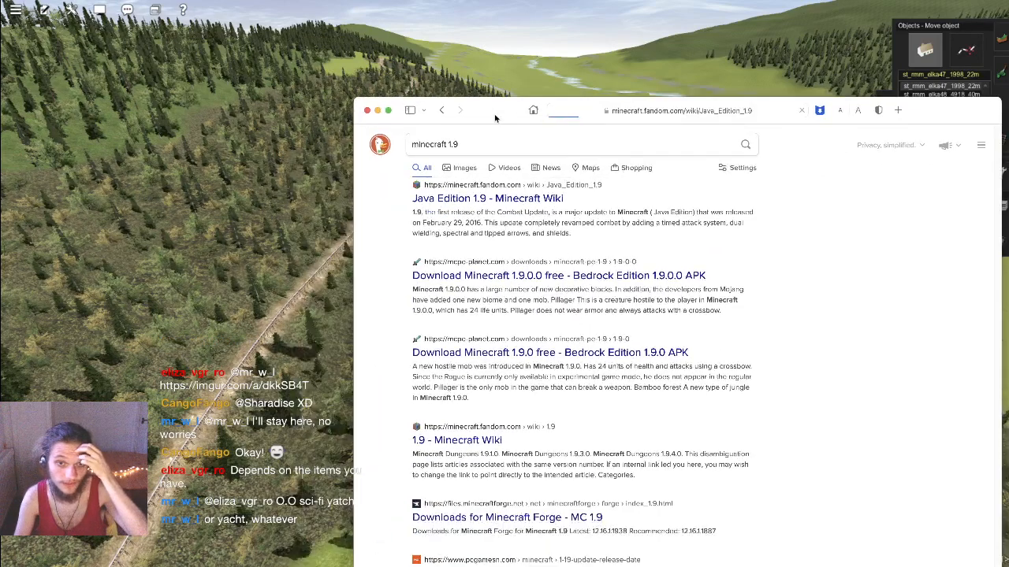
Step: Read the Java Edition 1.9 article's added blocks and items, including the Elytra entry, and its release overview
scroll(583, 376, "down", 10)
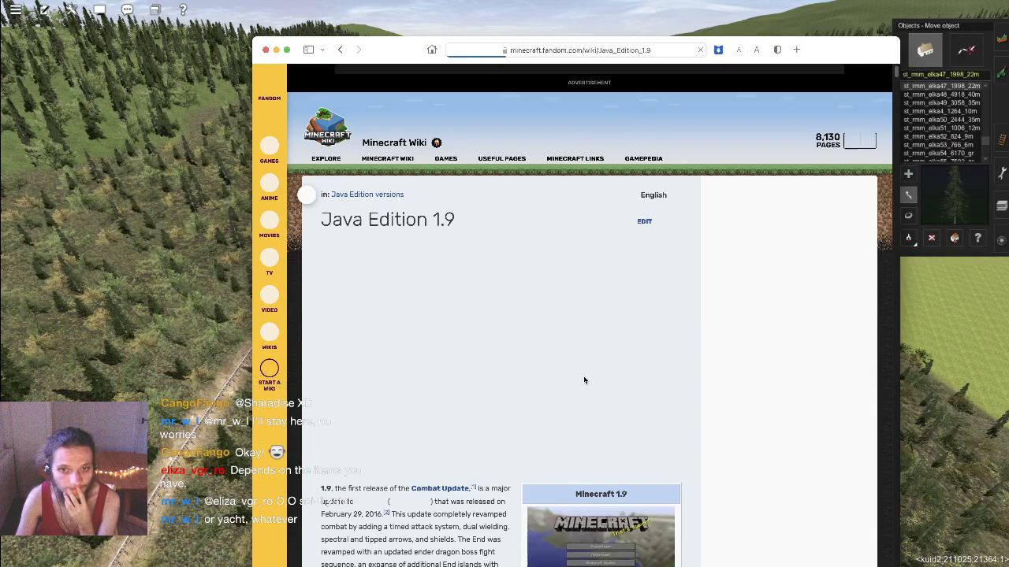
scroll(531, 346, "down", 5)
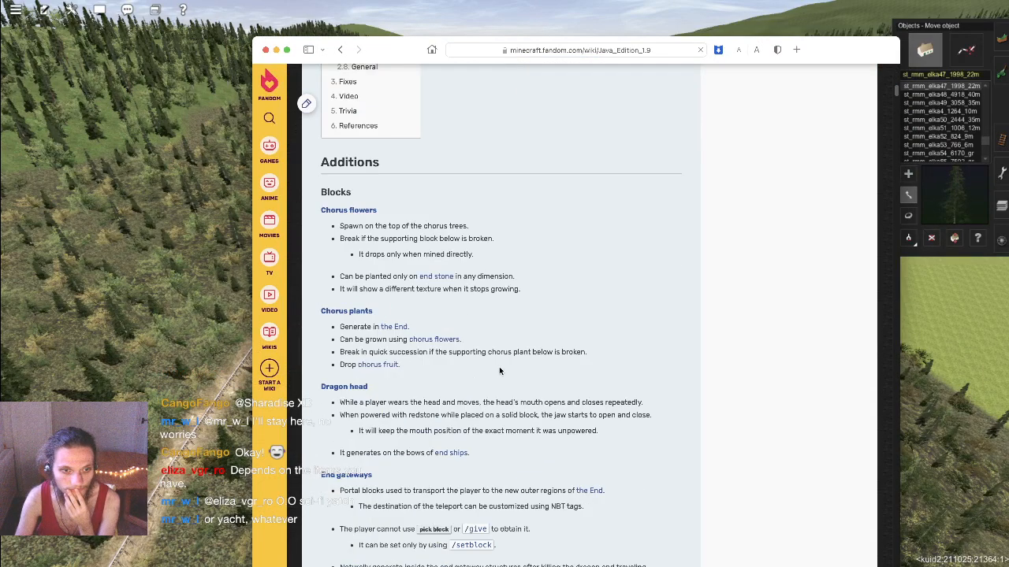
scroll(535, 352, "down", 5)
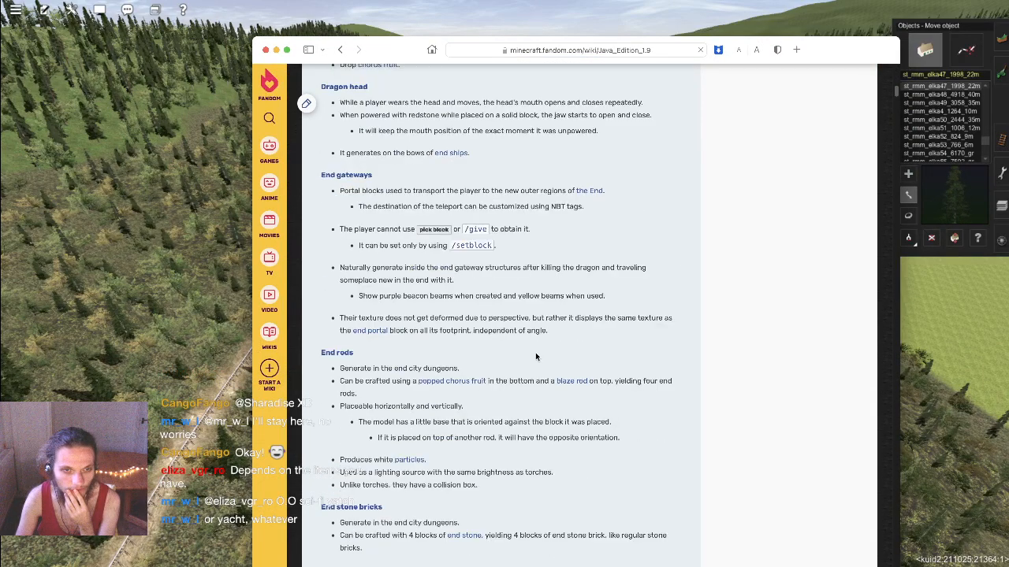
scroll(541, 354, "down", 3)
scroll(541, 355, "down", 5)
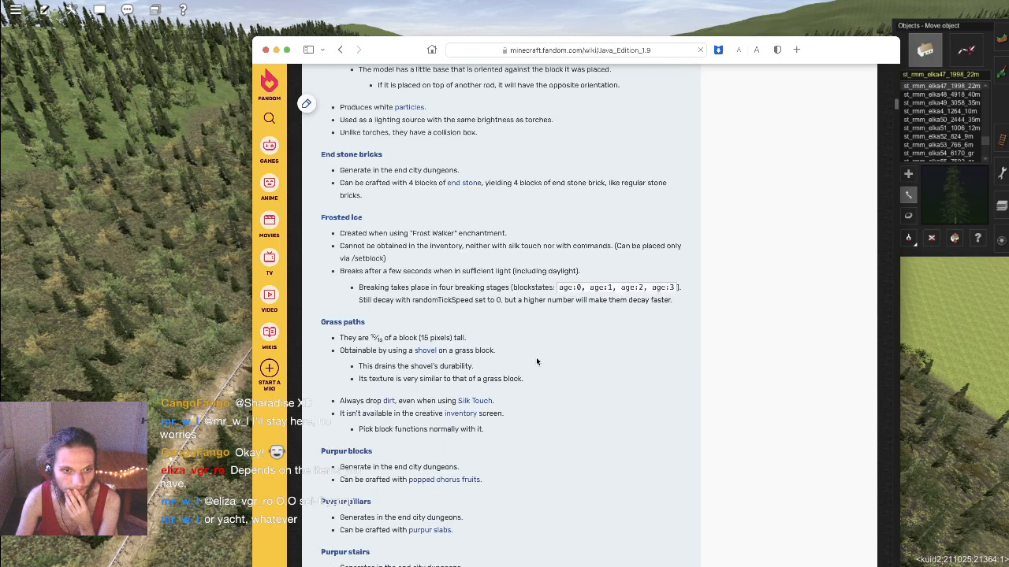
scroll(549, 355, "down", 6)
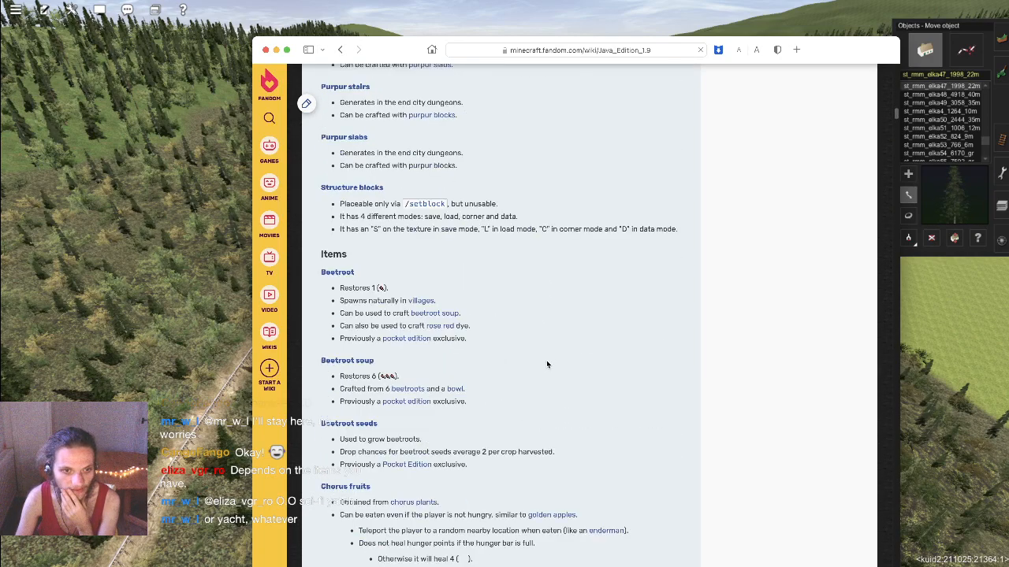
scroll(555, 359, "down", 8)
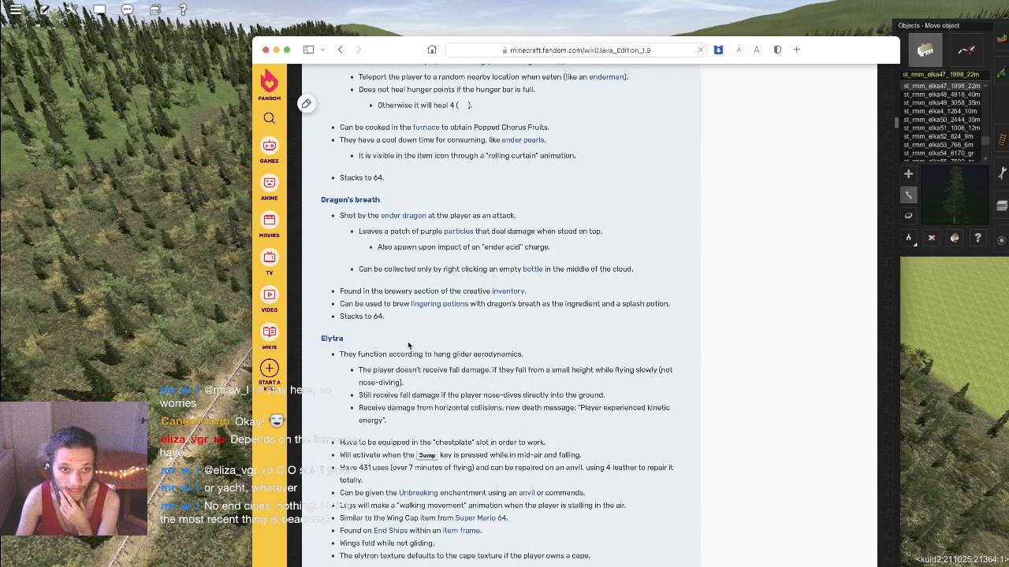
scroll(383, 325, "down", 3)
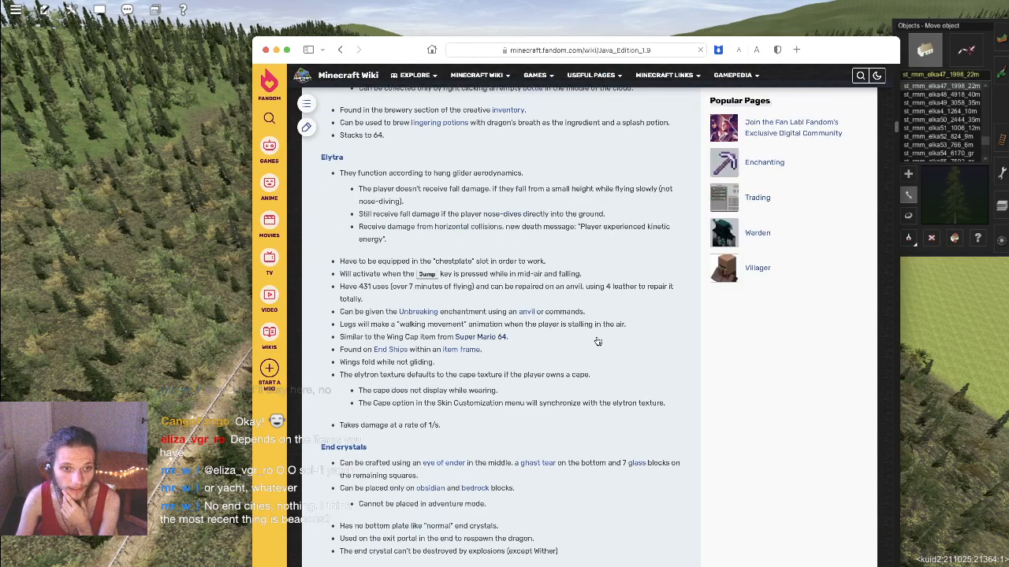
scroll(571, 291, "up", 20)
scroll(571, 291, "up", 5)
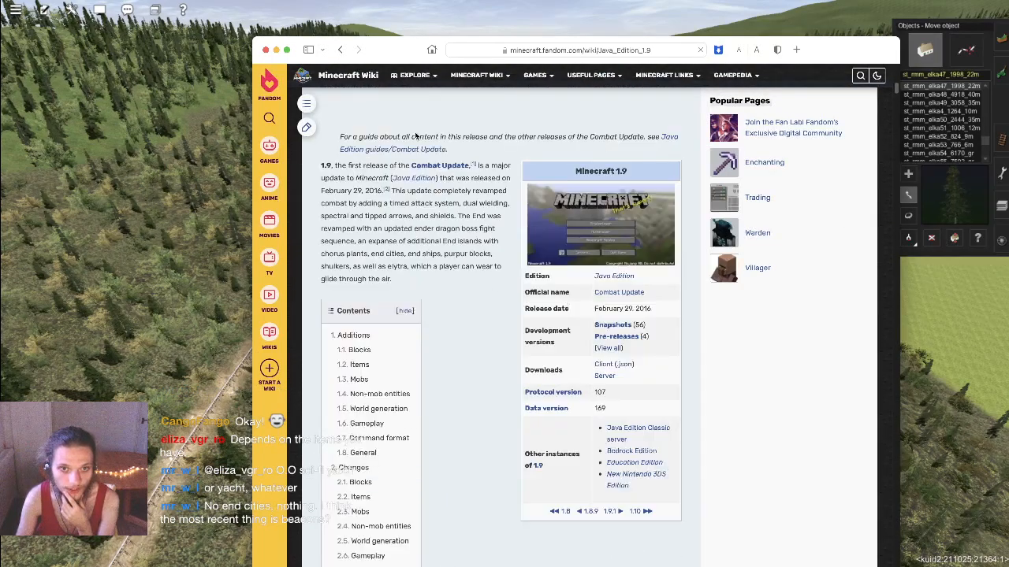
scroll(482, 284, "up", 1)
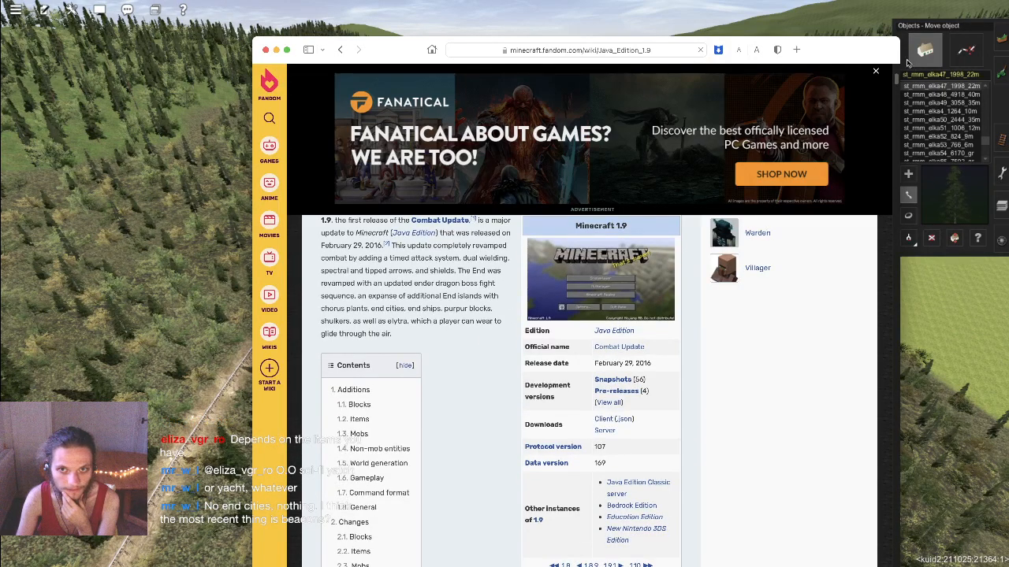
Step: Close the ad banner, search the Minecraft Wiki for beacon and open the Beacon article
left_click(876, 74)
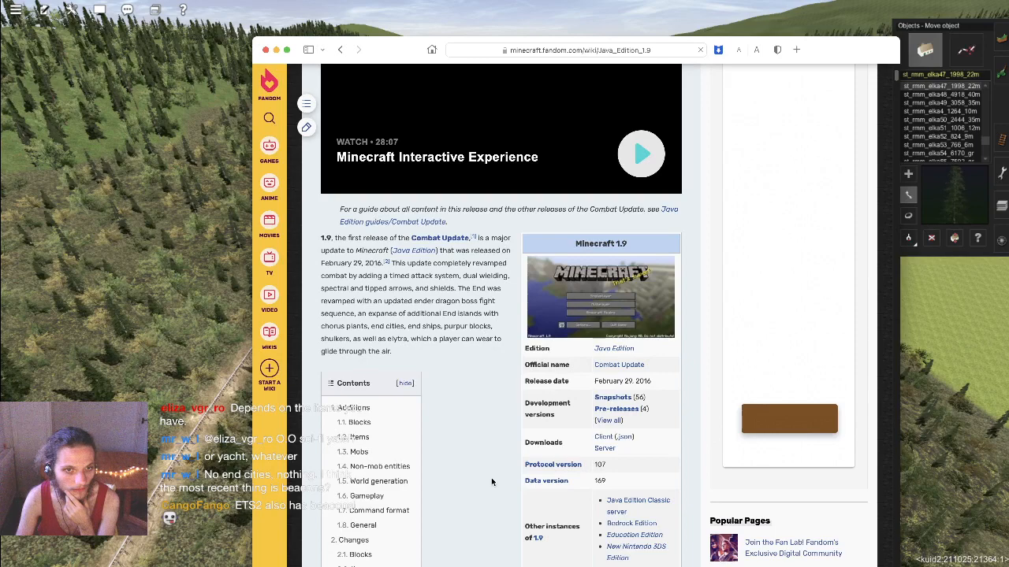
left_click_drag(396, 50, 563, 566)
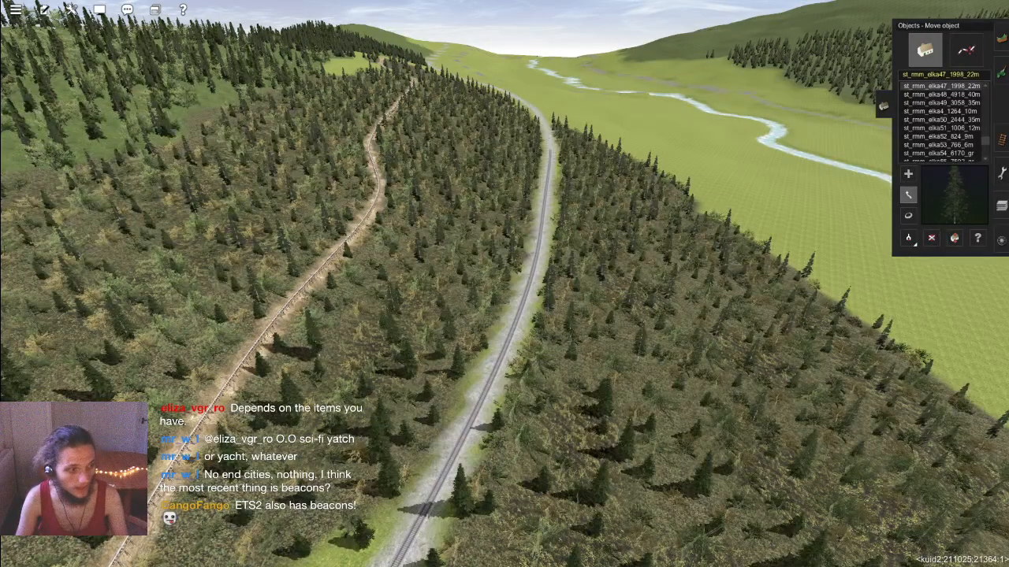
left_click_drag(563, 566, 526, 285)
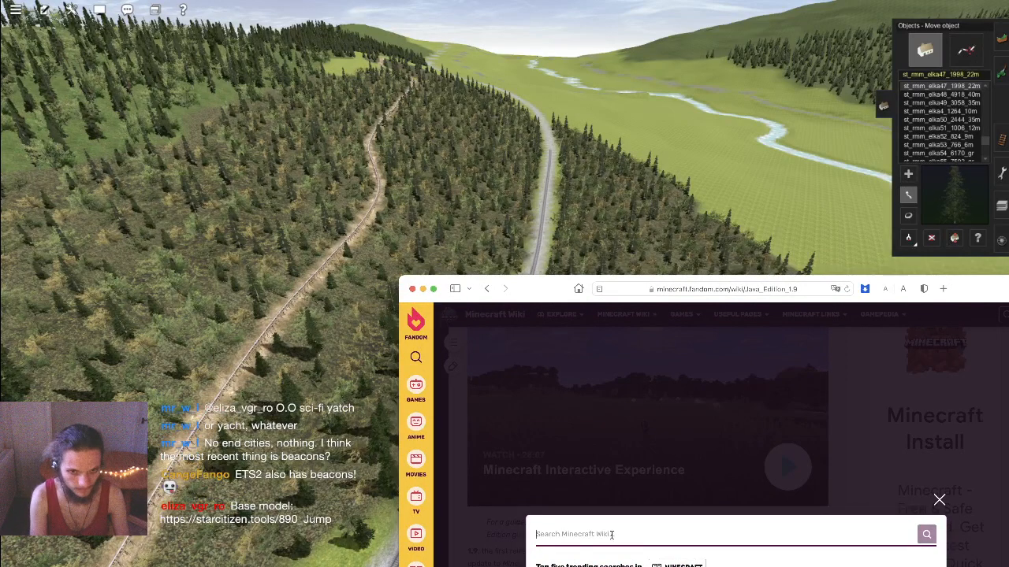
type("beacon")
key("Return")
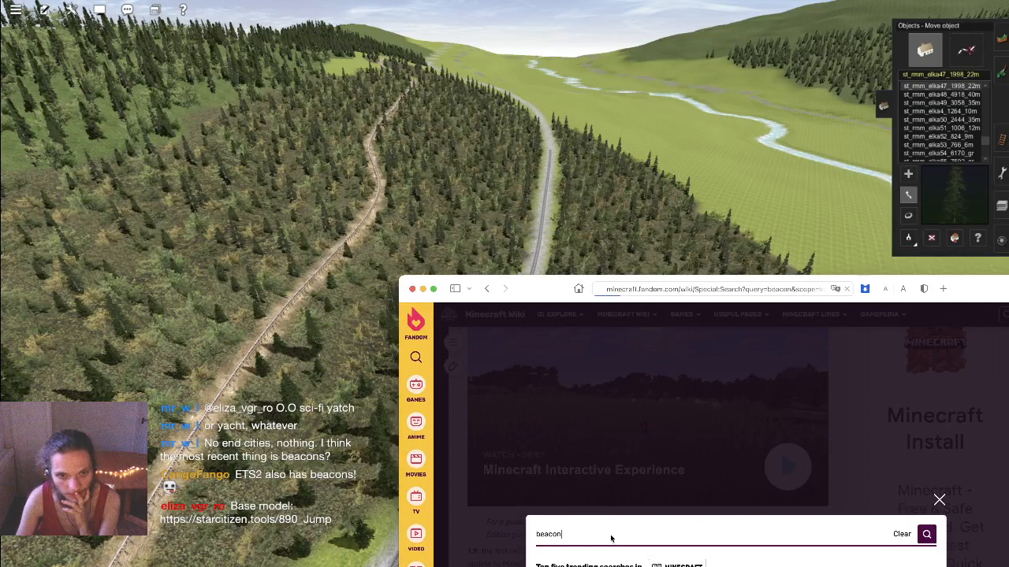
scroll(182, 366, "down", 10)
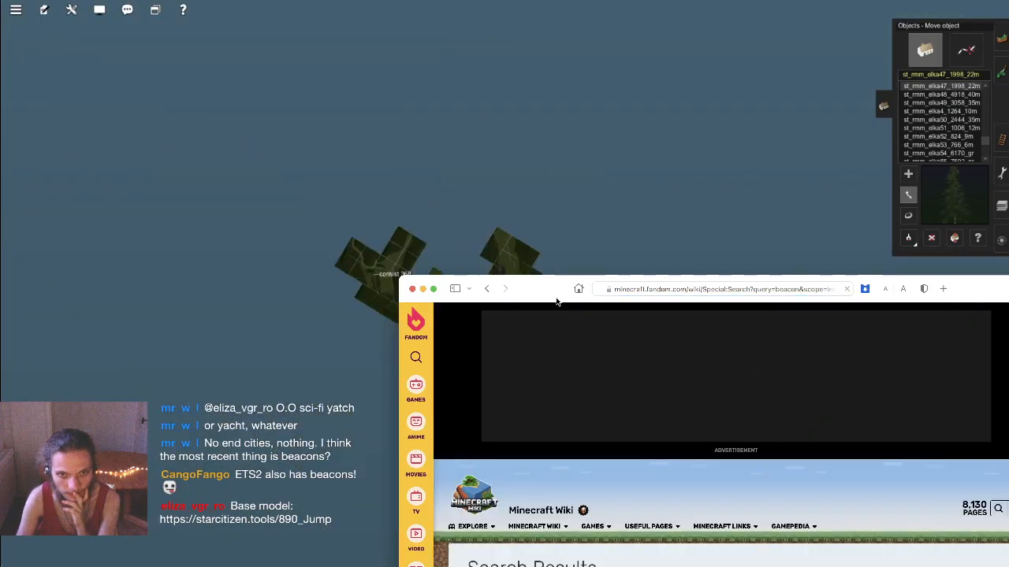
left_click_drag(554, 296, 469, 6)
scroll(508, 209, "down", 3)
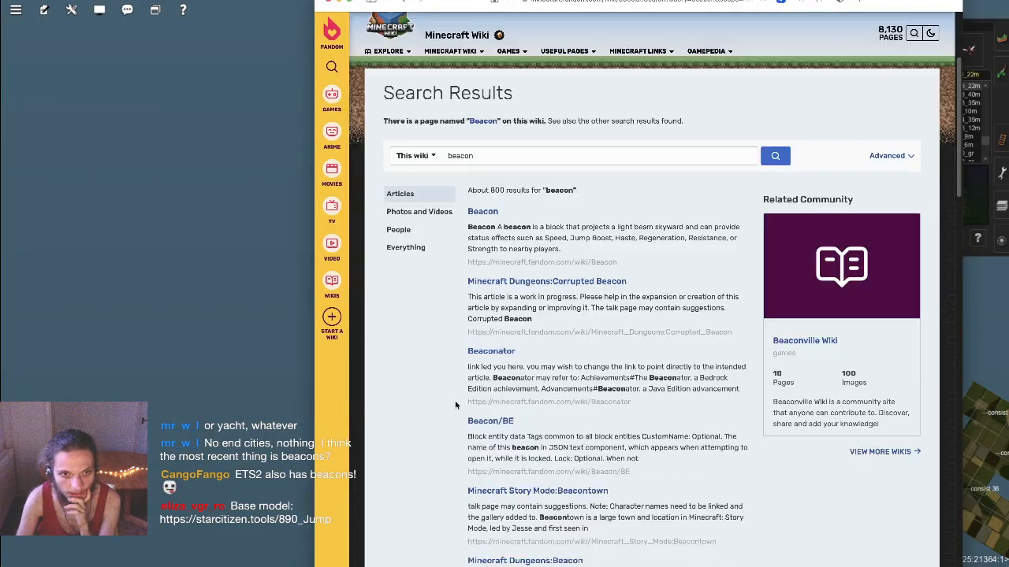
left_click(487, 215)
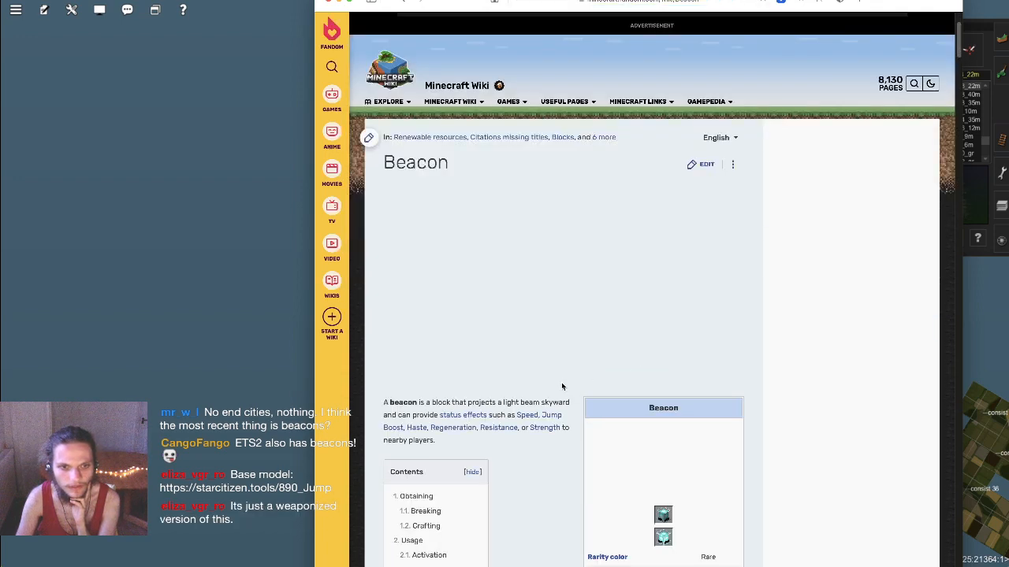
Step: Read the Beacon article's sections on obtaining, activation, beam, range, sounds, data values and advancements
scroll(574, 449, "down", 4)
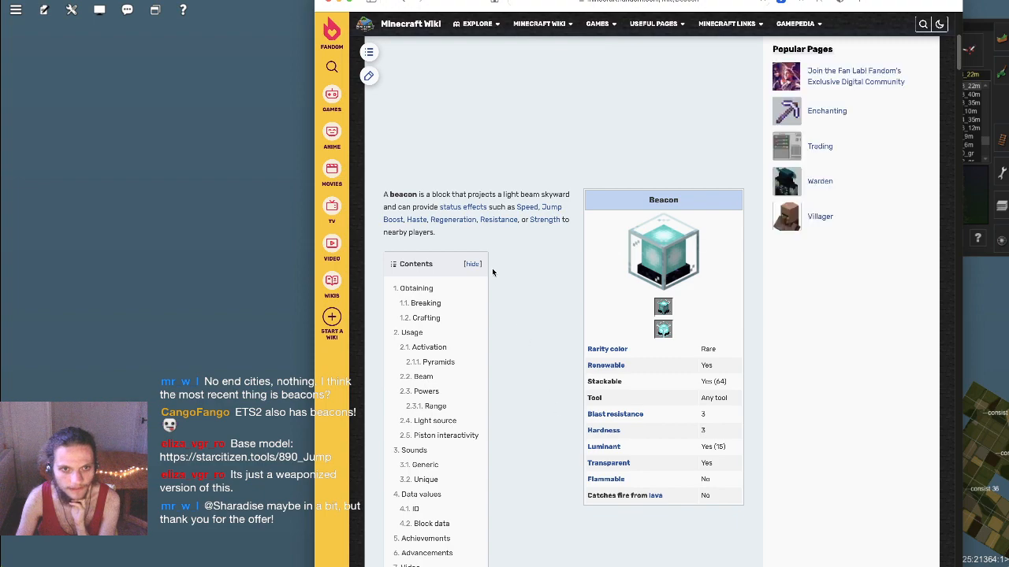
scroll(473, 296, "down", 9)
scroll(552, 267, "up", 5)
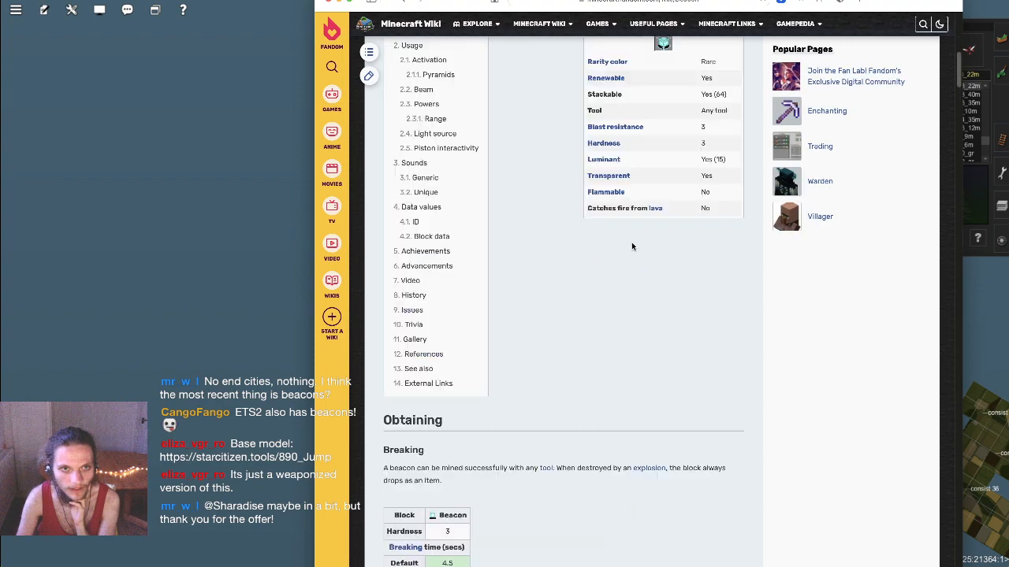
scroll(639, 293, "down", 10)
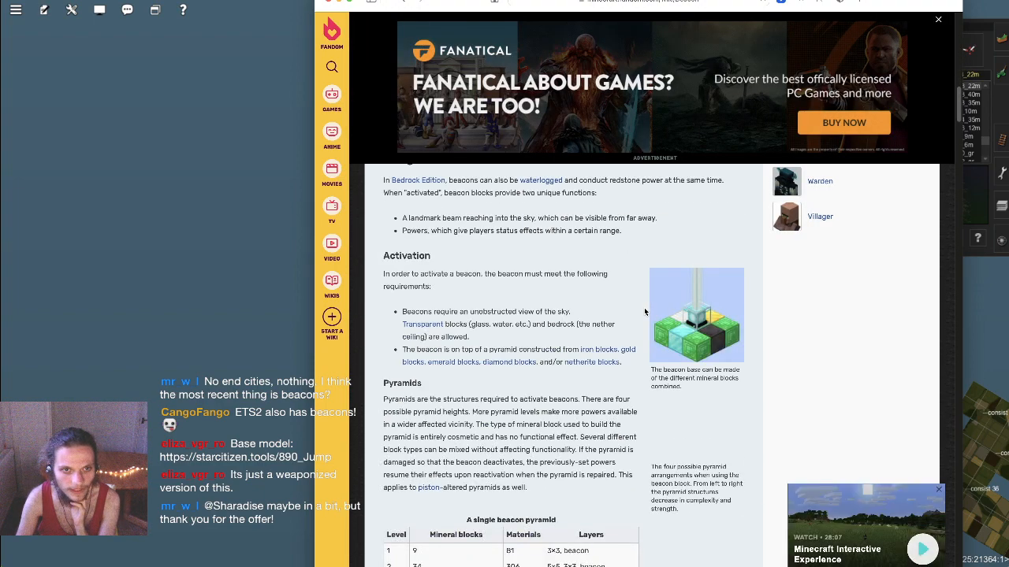
scroll(644, 312, "down", 3)
scroll(898, 106, "down", 4)
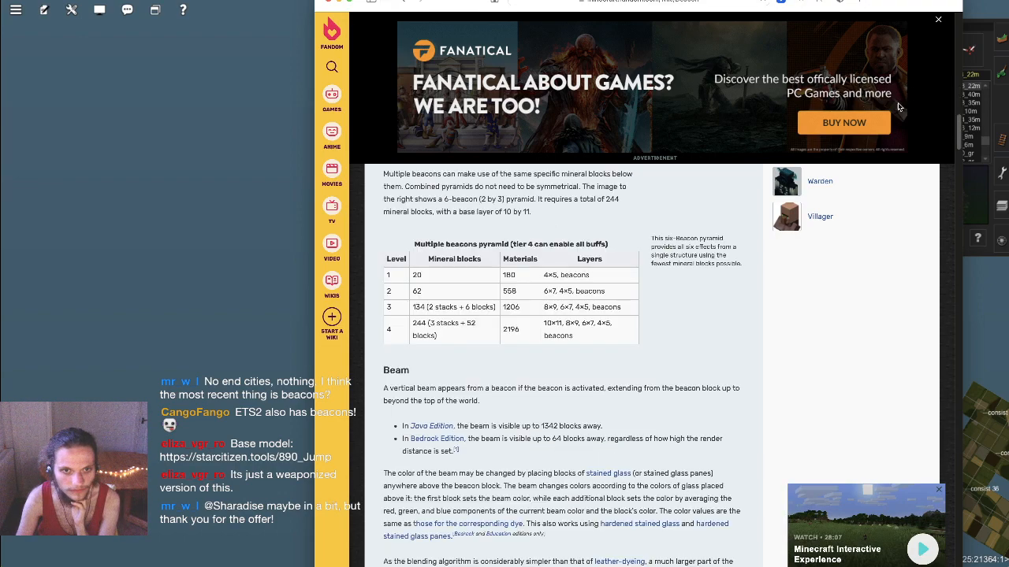
left_click(938, 21)
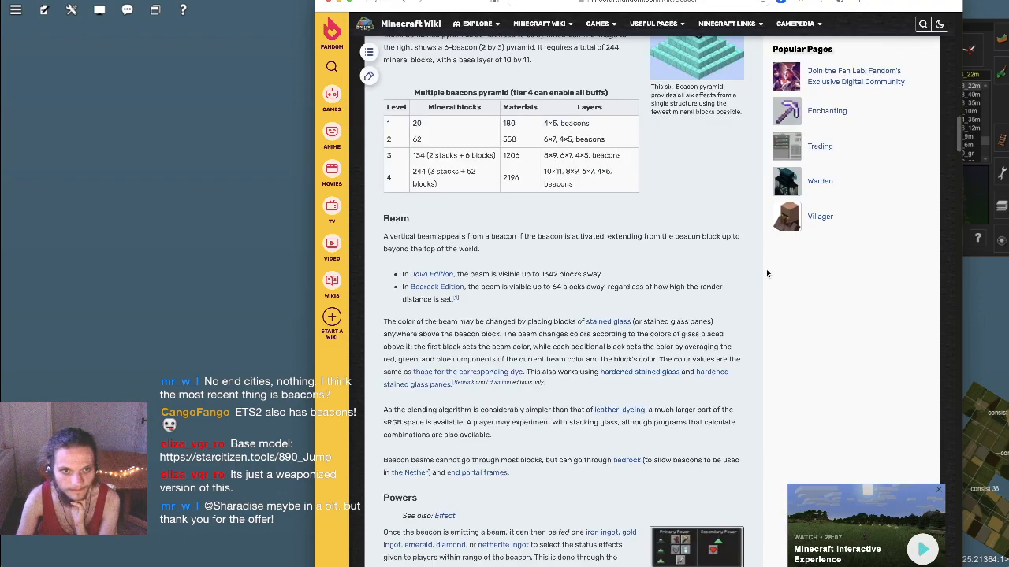
scroll(710, 284, "down", 10)
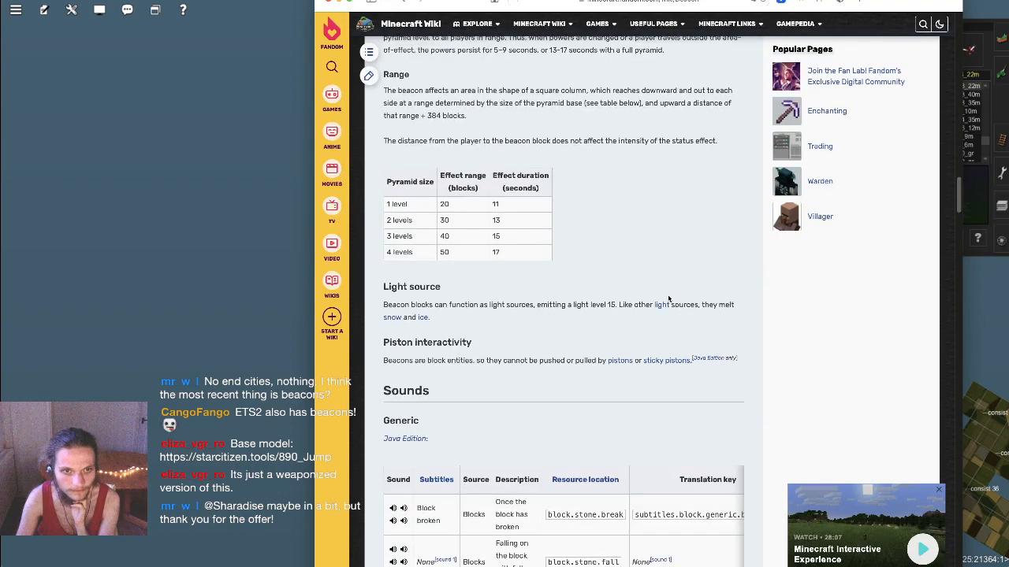
scroll(669, 299, "down", 5)
scroll(472, 189, "up", 1)
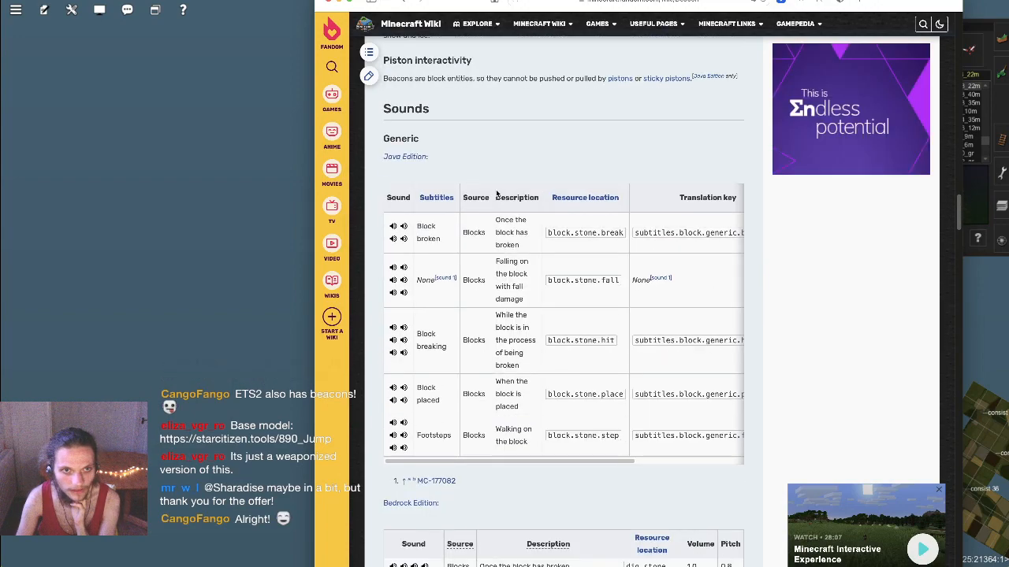
scroll(551, 236, "down", 10)
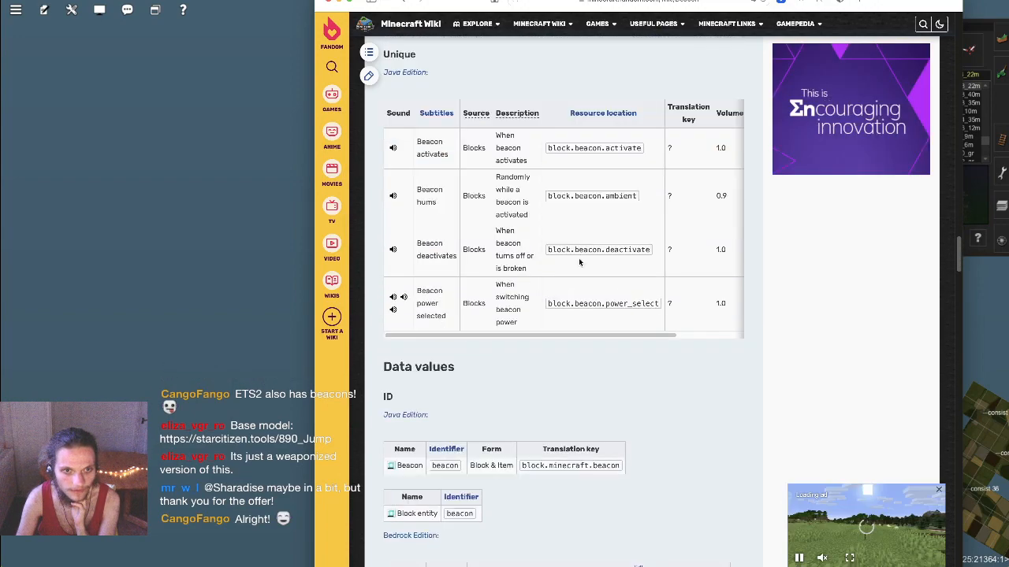
scroll(579, 262, "down", 4)
scroll(599, 278, "down", 3)
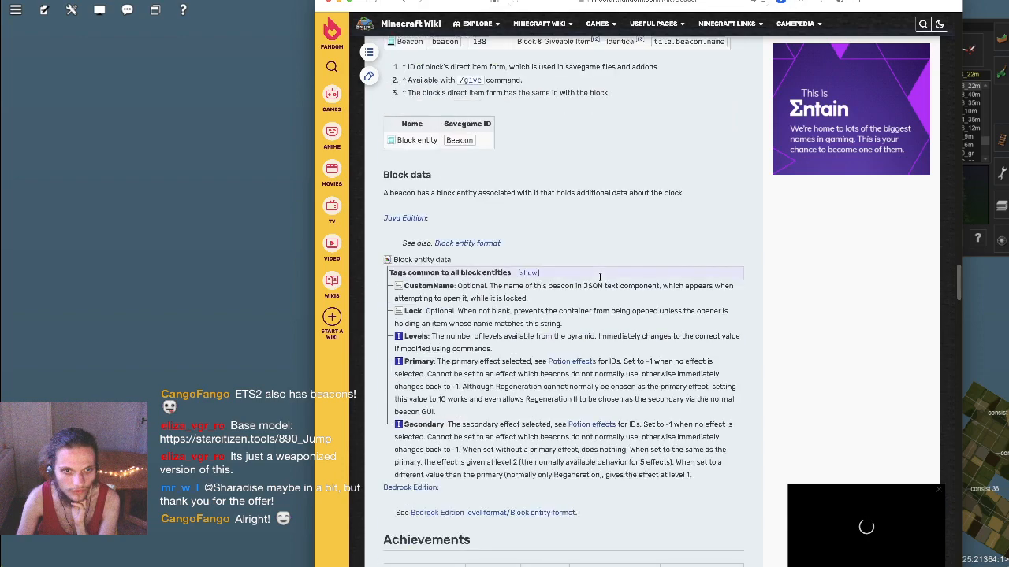
scroll(600, 277, "down", 5)
scroll(606, 277, "down", 8)
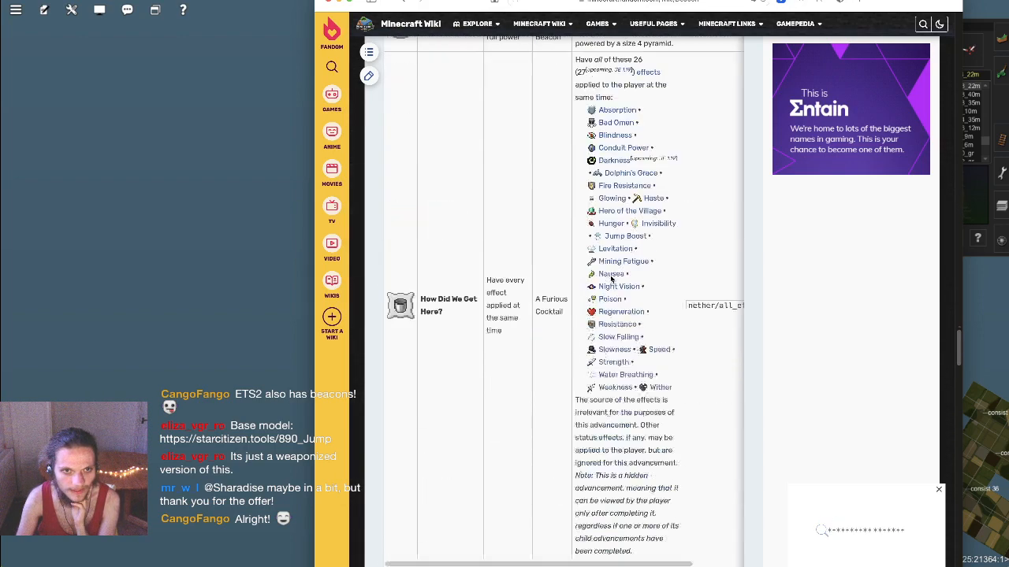
Step: Examine the Beacon article's Java Edition history table to find which version introduced beacons
scroll(612, 276, "down", 6)
scroll(613, 276, "down", 1)
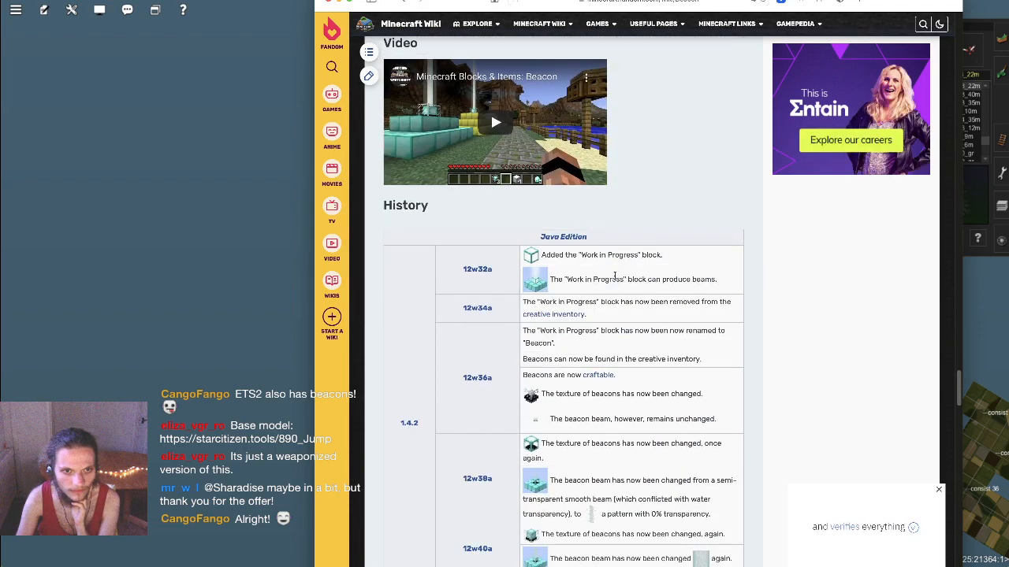
scroll(614, 276, "down", 1)
scroll(615, 278, "down", 3)
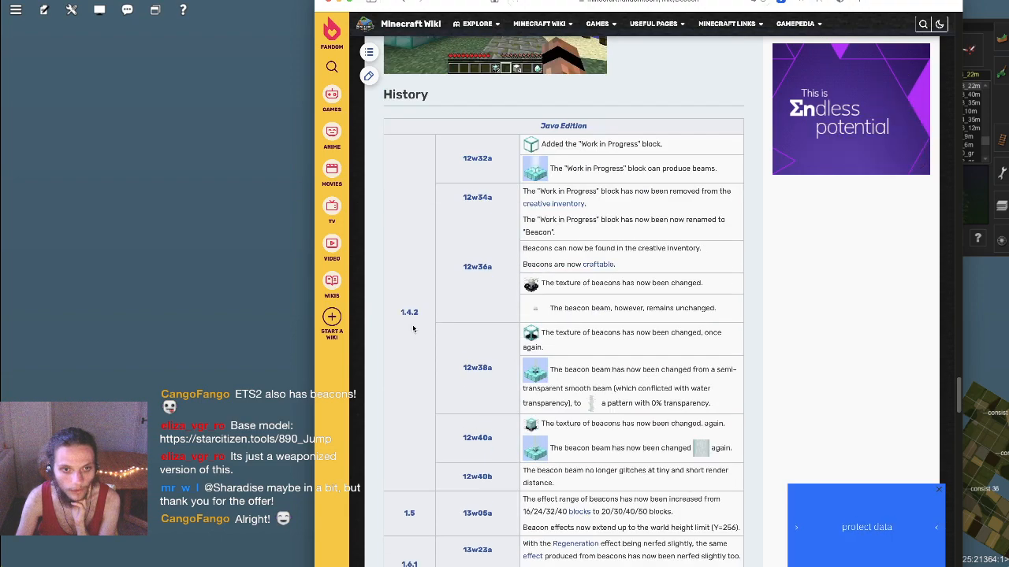
scroll(413, 327, "down", 1)
scroll(415, 322, "down", 2)
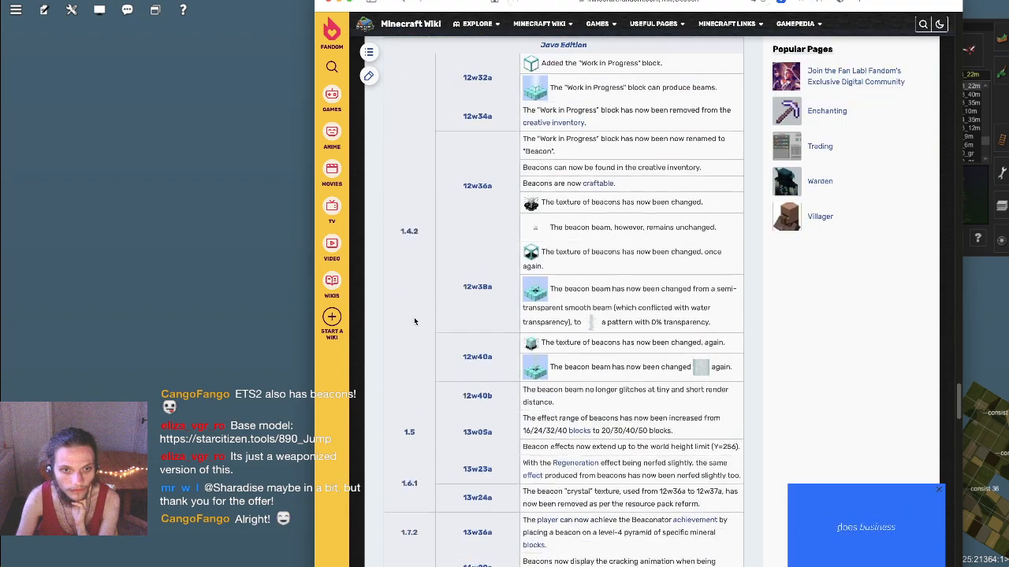
scroll(415, 320, "up", 1)
scroll(417, 315, "down", 9)
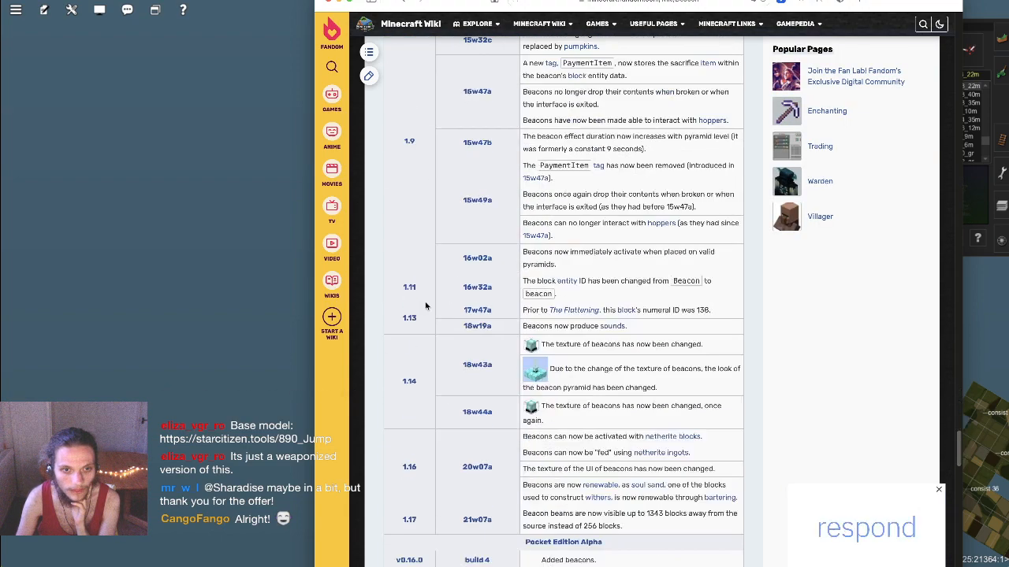
scroll(429, 304, "down", 5)
scroll(444, 301, "up", 8)
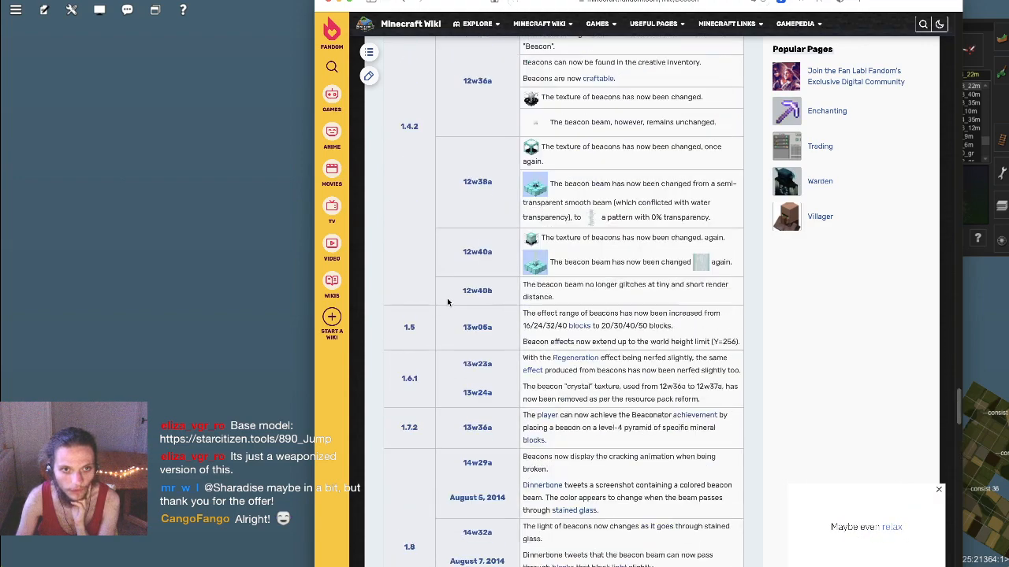
scroll(445, 301, "up", 4)
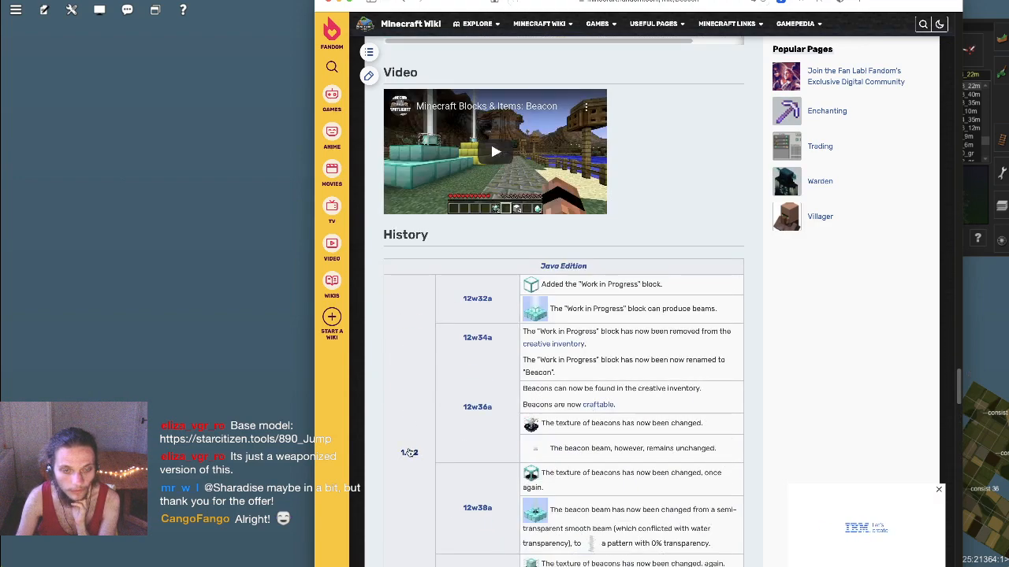
Step: Open the Java Edition 1.4.2 article from the beacon history, follow its Pretty Scary Update link and read the overview
left_click(408, 453)
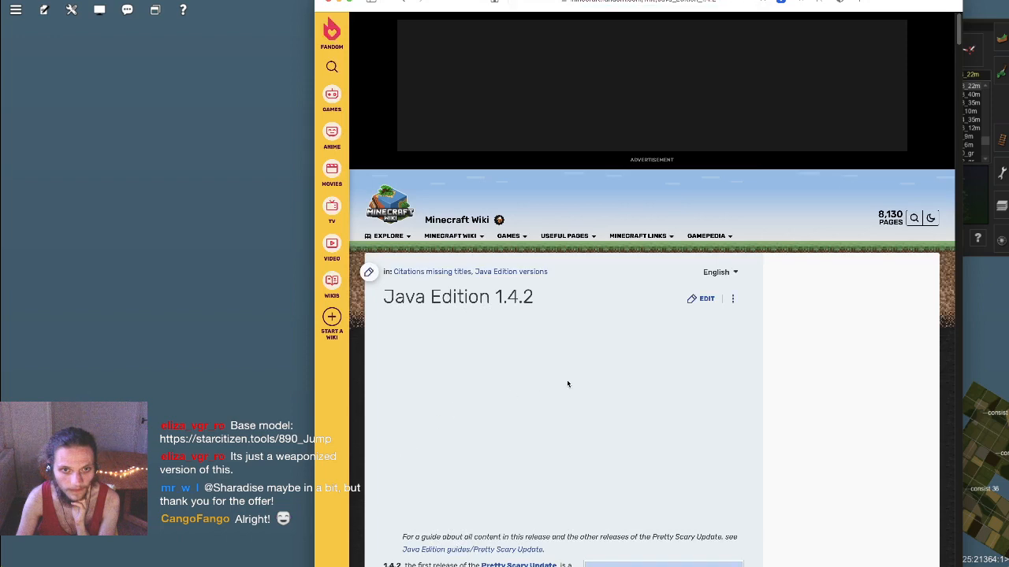
scroll(568, 384, "down", 4)
key("alt+Left")
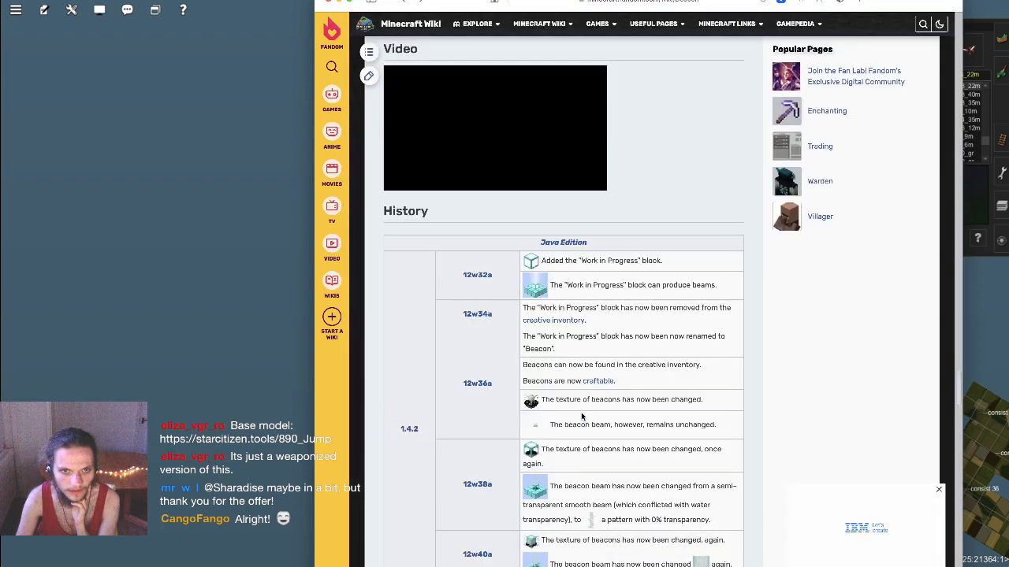
left_click(405, 2)
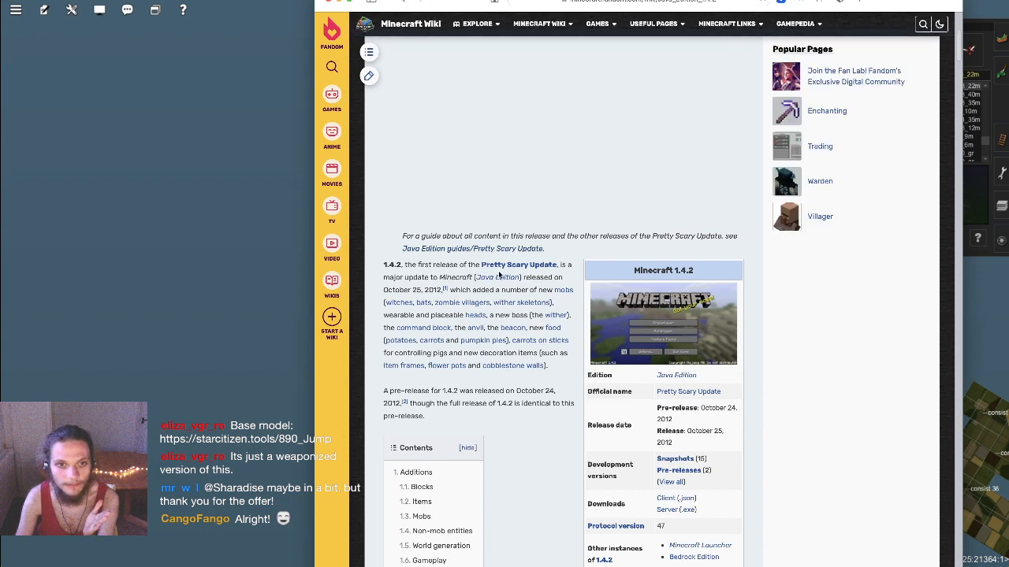
left_click_drag(479, 267, 542, 269)
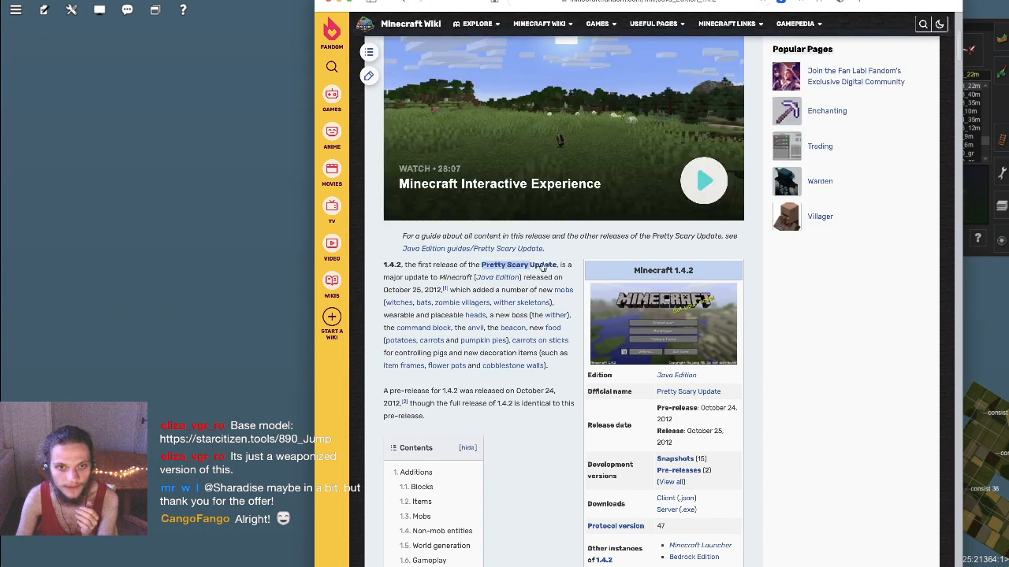
left_click(525, 266)
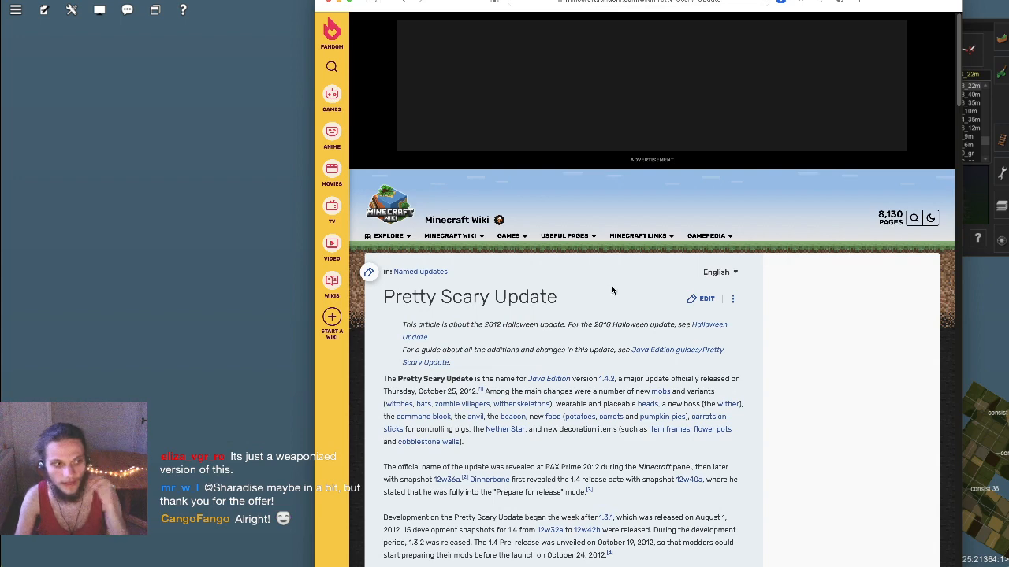
scroll(612, 290, "down", 1)
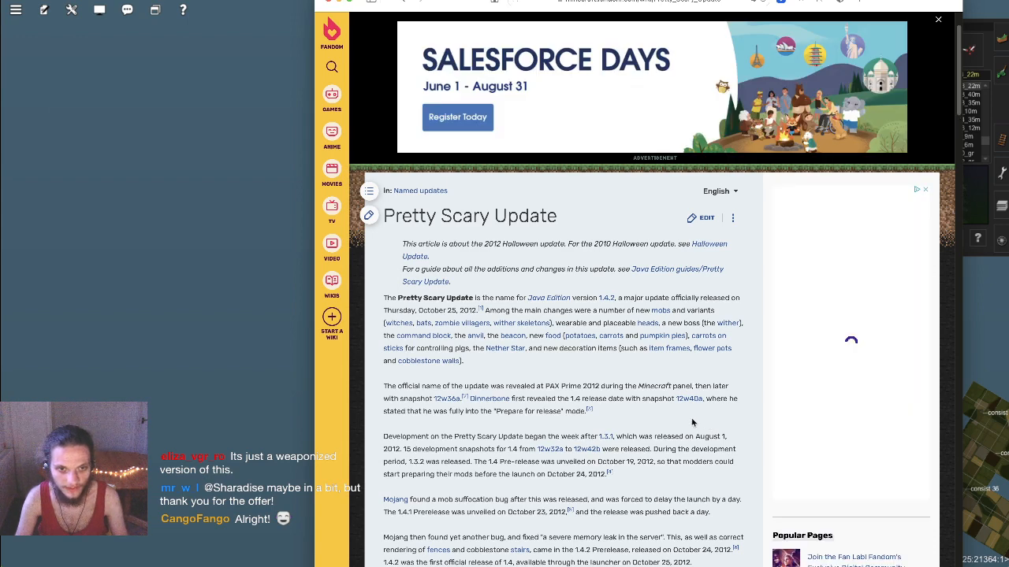
Step: Switch back to Trainz, return from the route map to the 3D view and inspect the forest along the railway and trestle line
left_click(206, 410)
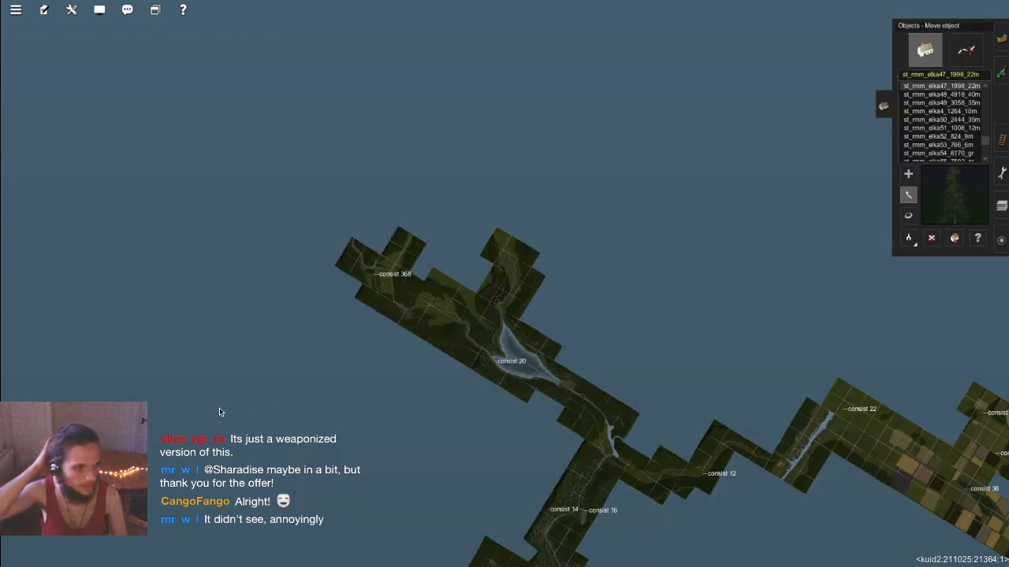
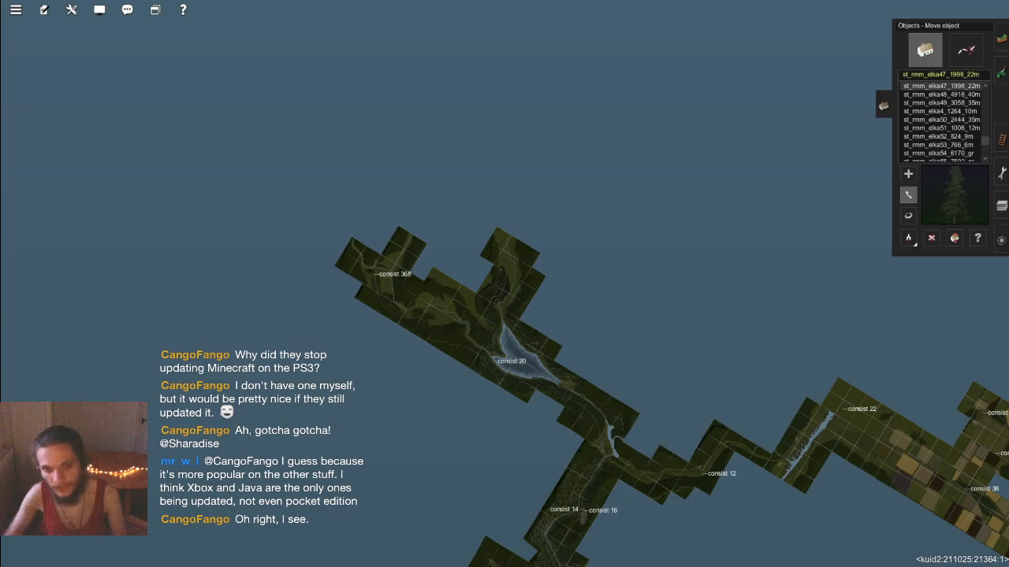
scroll(507, 295, "up", 5)
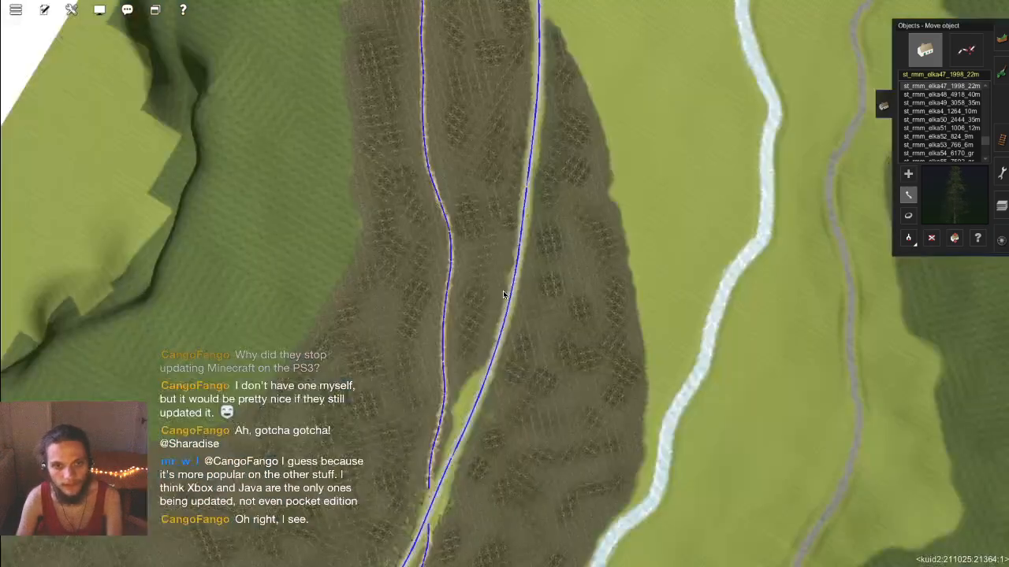
key("ctrl+m")
scroll(507, 227, "up", 4)
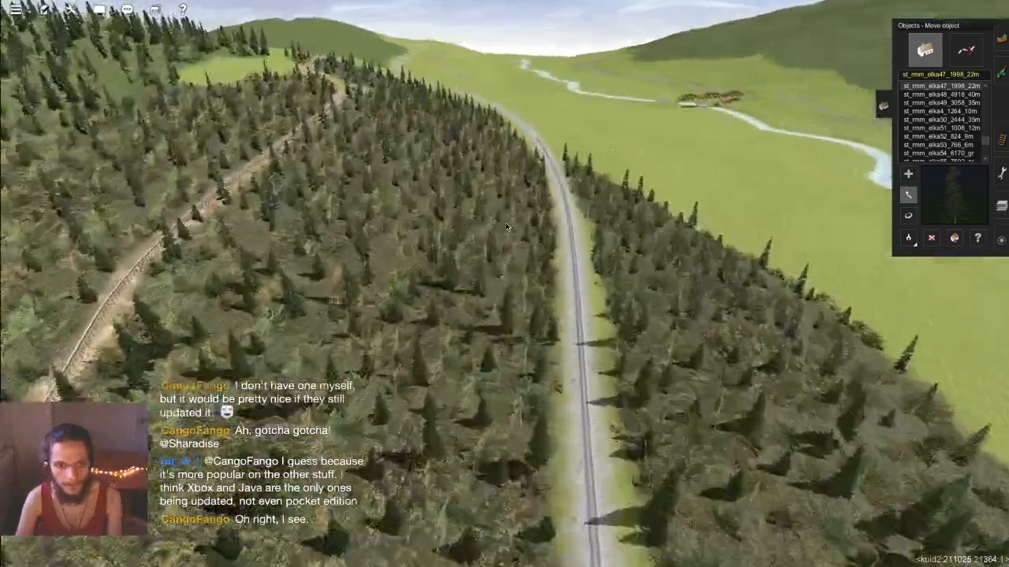
scroll(507, 227, "up", 5)
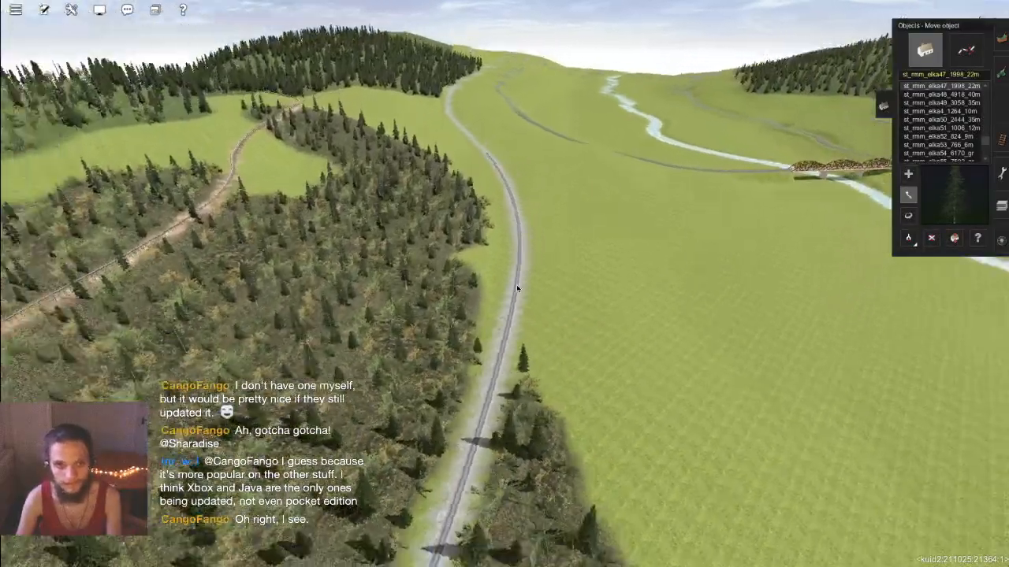
right_click_drag(516, 284, 526, 250)
key("Right")
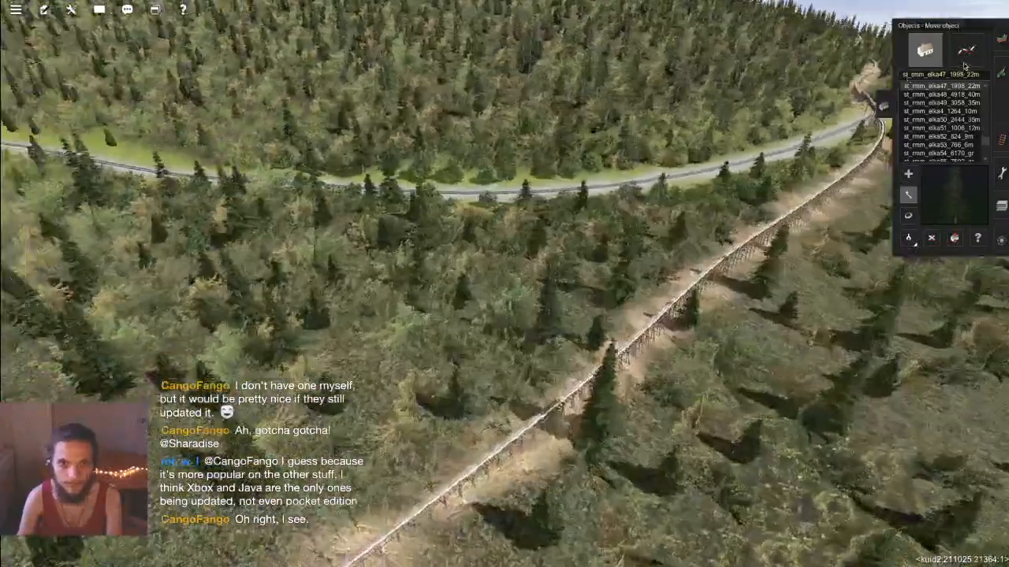
Step: Pick up the JVC#(Sh1-setII) Shrub spline from the existing forest and place it on the bare slope beside the trestle
left_click(966, 50)
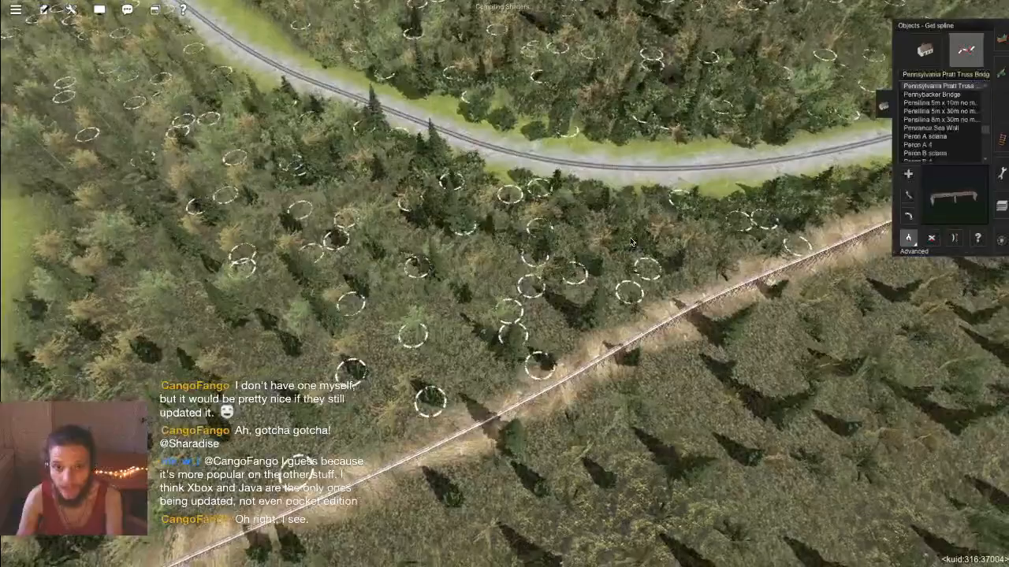
left_click(630, 241)
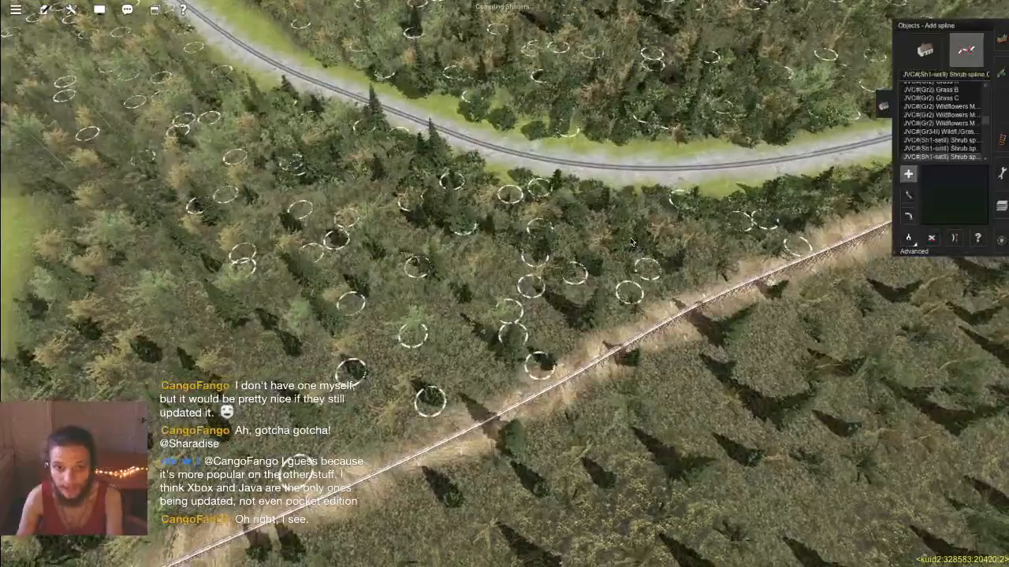
right_click_drag(630, 242, 513, 253)
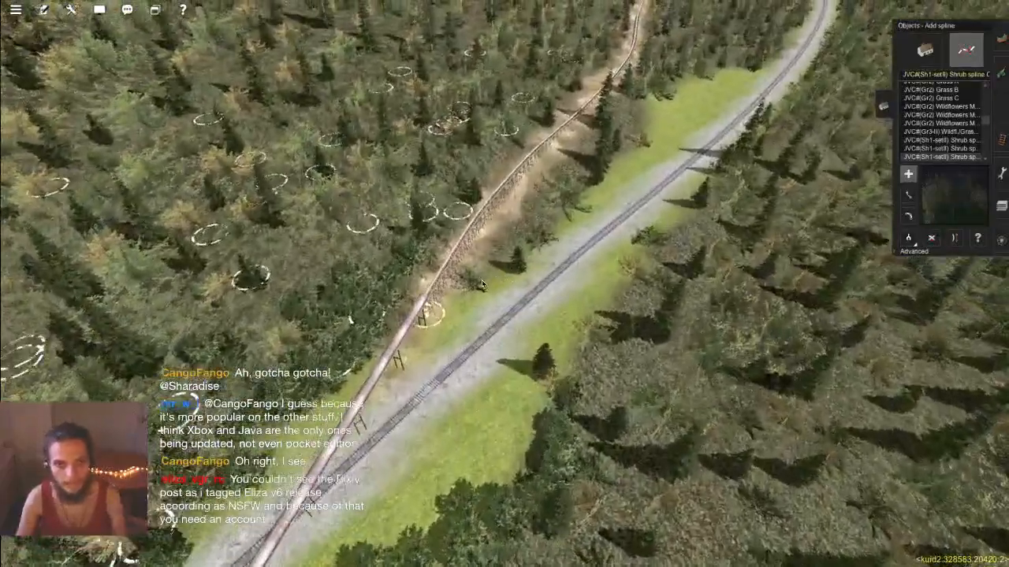
left_click(484, 278)
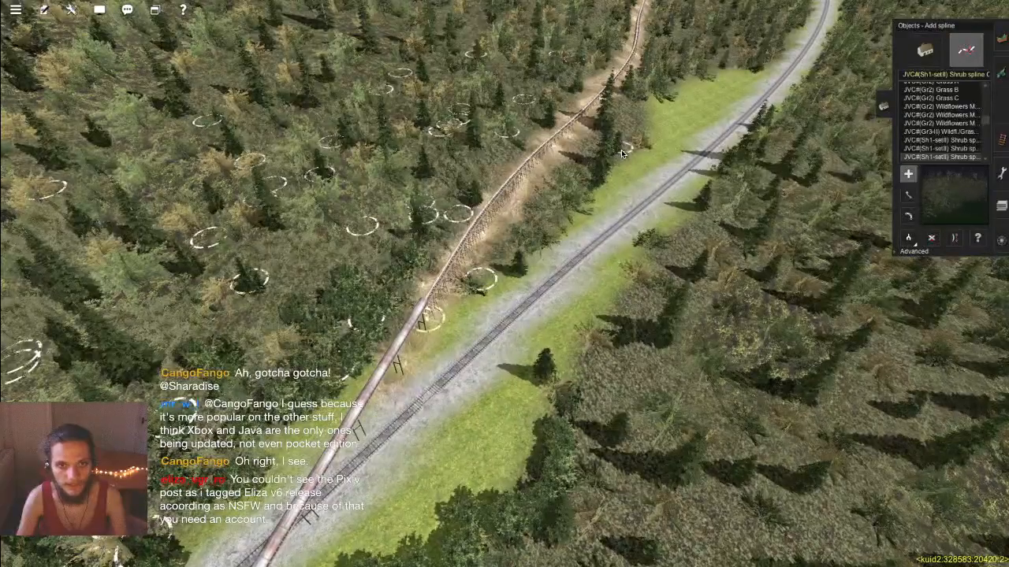
Step: Fill the grassy strip between the trestle line and the railway with more shrub splines
right_click_drag(621, 149, 532, 320)
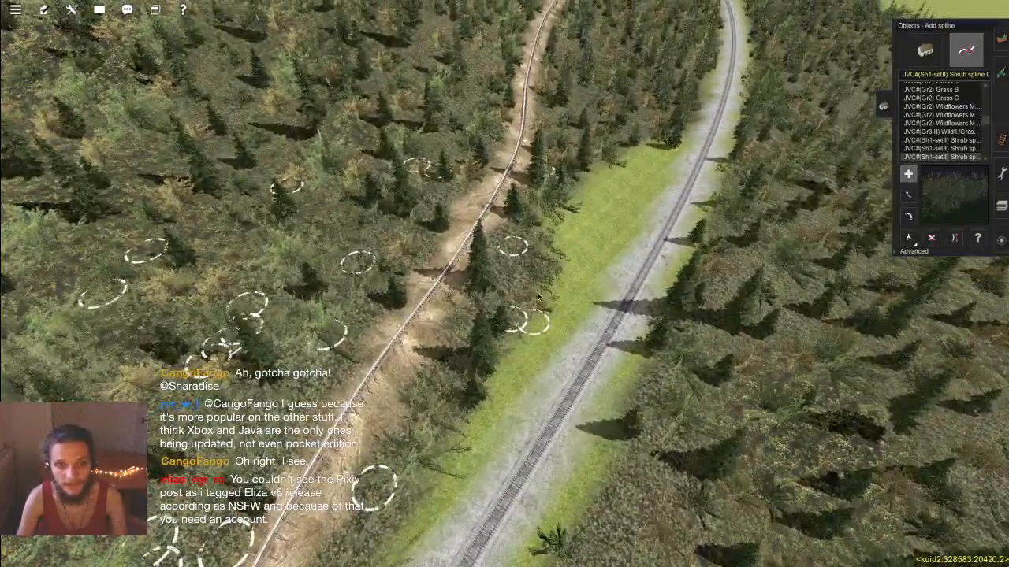
scroll(538, 297, "up", 5)
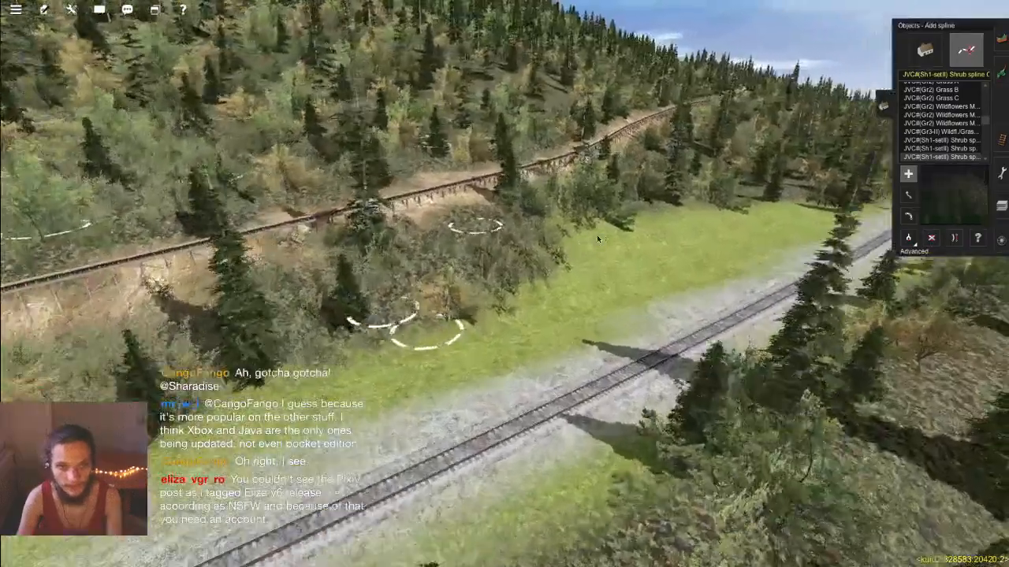
scroll(597, 239, "down", 5)
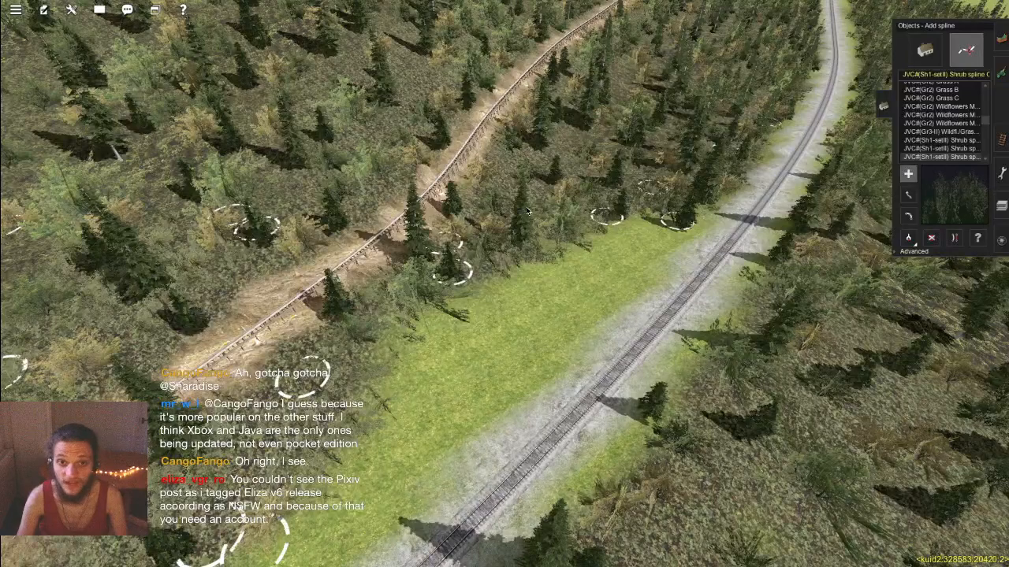
right_click(658, 151)
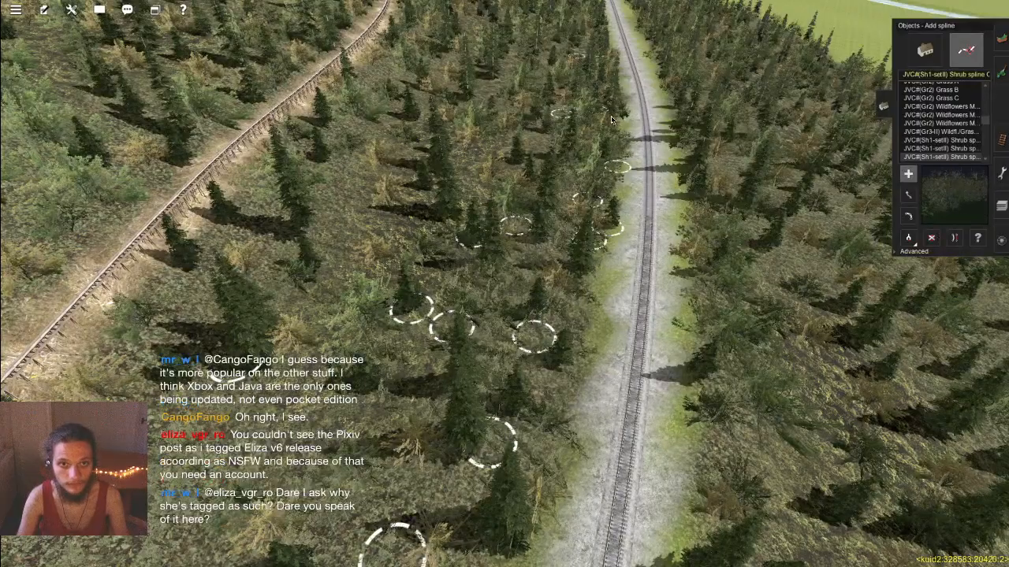
right_click(557, 167)
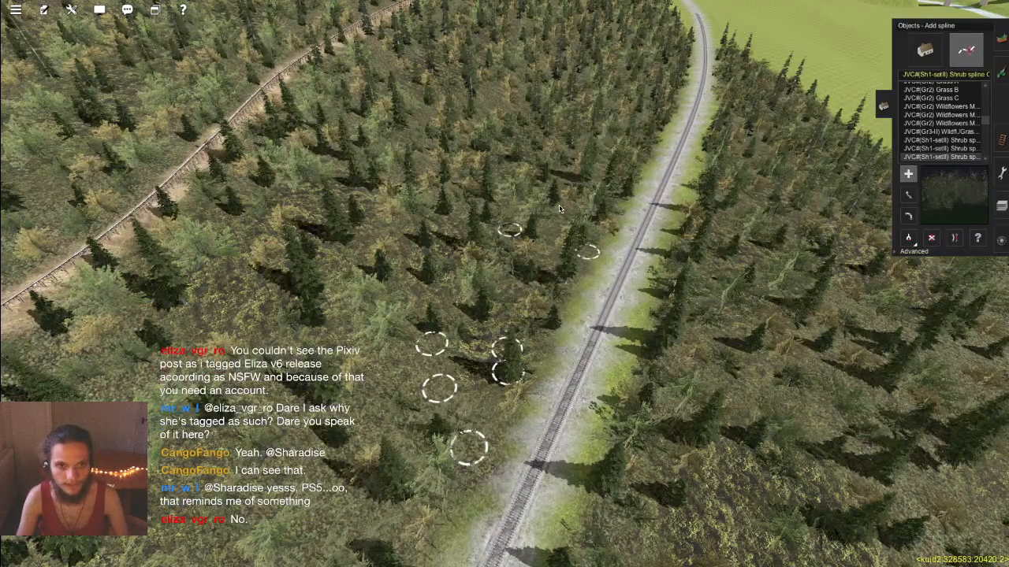
right_click(602, 166)
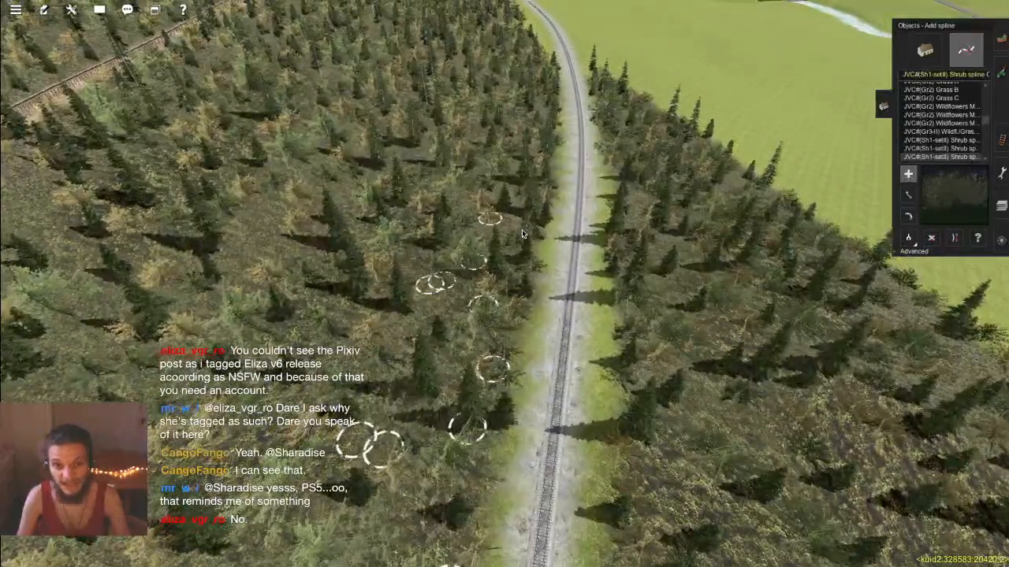
Step: Continue the shrub splines along the forest edge beside the railway towards the open meadow
left_click(522, 233)
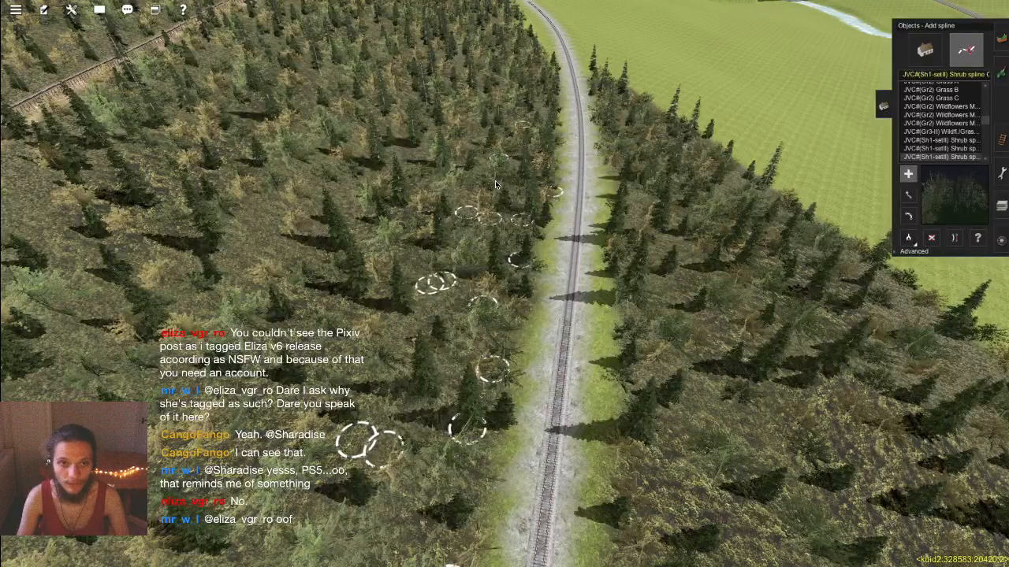
right_click(536, 151)
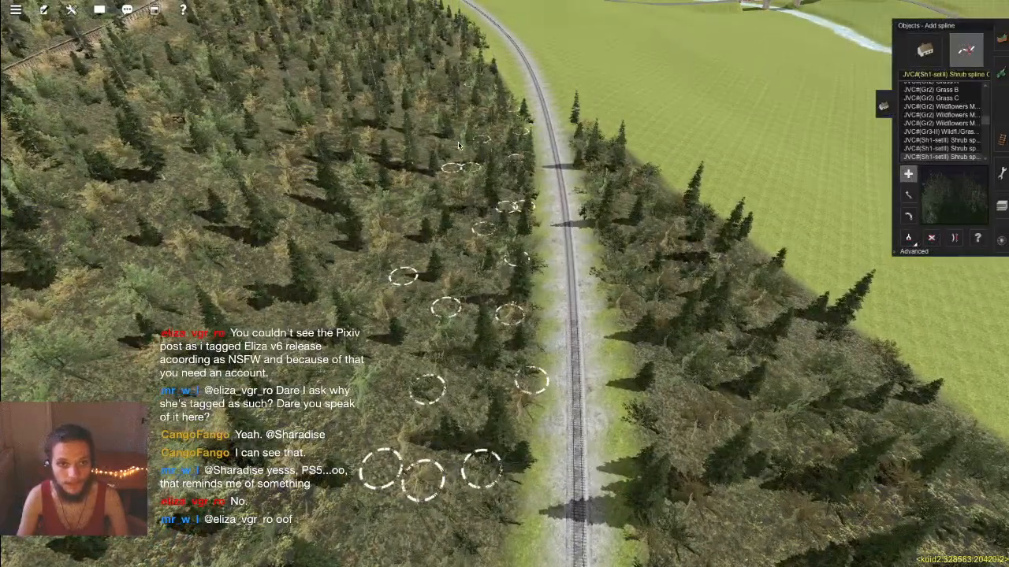
right_click(492, 93)
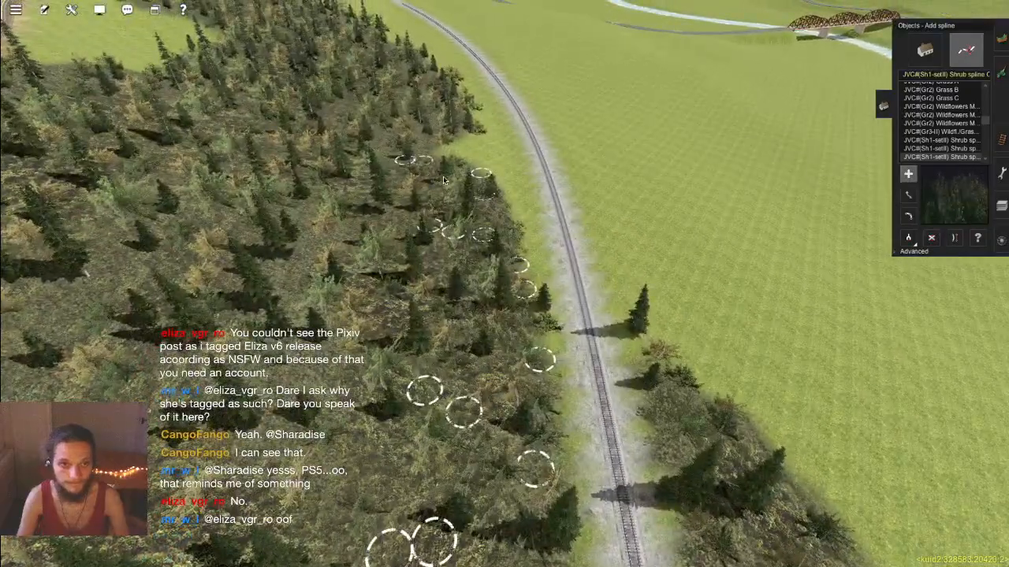
right_click(443, 180)
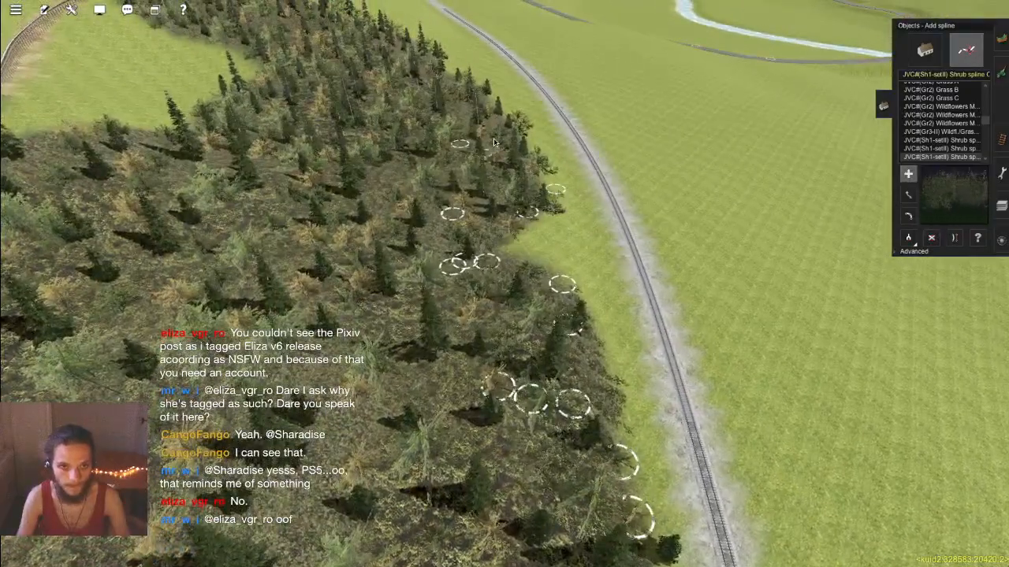
right_click(490, 245)
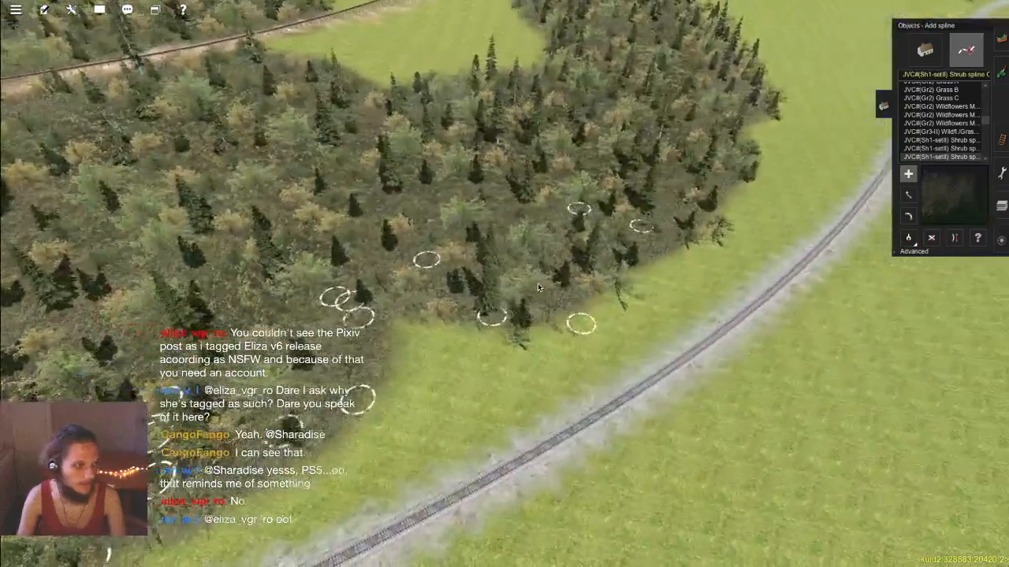
Step: Add shrub splines along the forest's outer edge on the inside of the railway curve
right_click(532, 281)
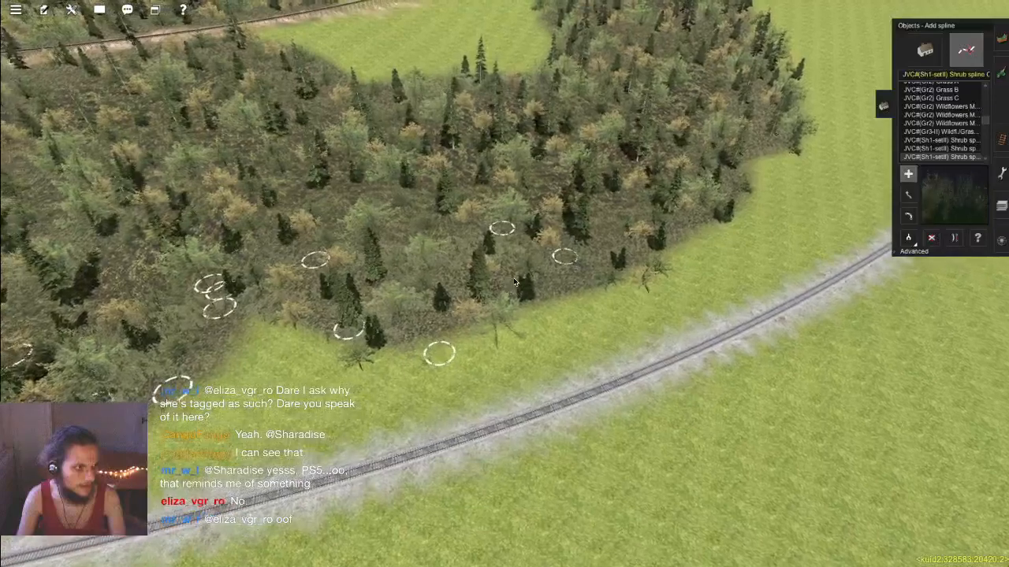
right_click(517, 278)
right_click(505, 286)
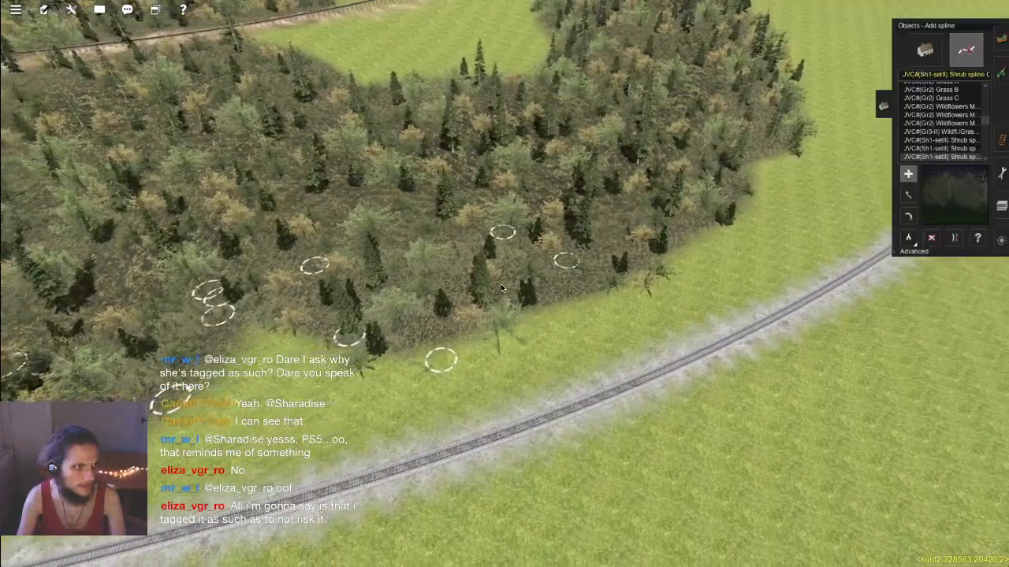
key("Left")
right_click(507, 284)
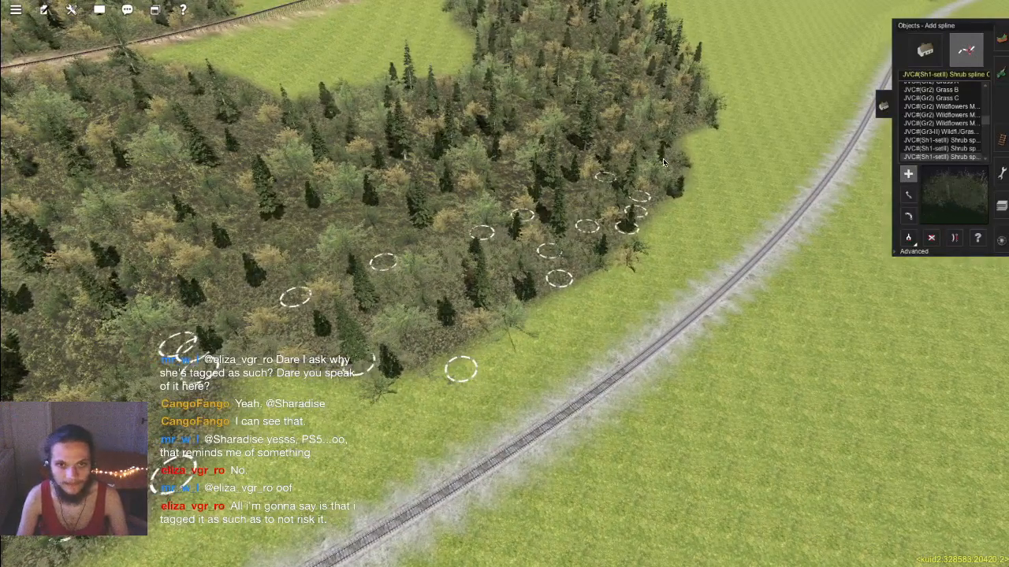
right_click_drag(623, 180, 496, 284)
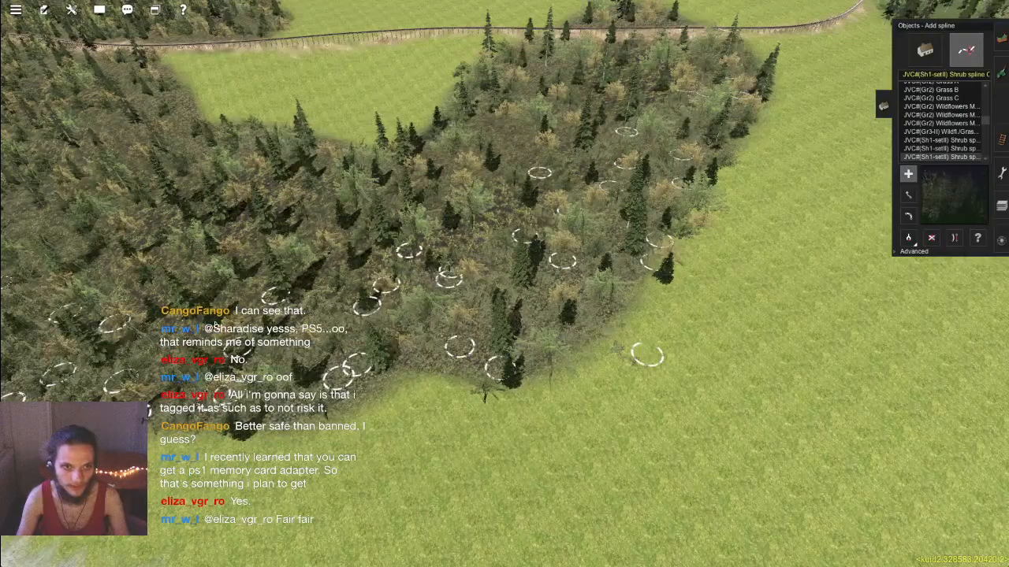
Step: Thicken the undergrowth with shrub splines back through the forest between the railway and the trestle line
right_click_drag(215, 327, 611, 160)
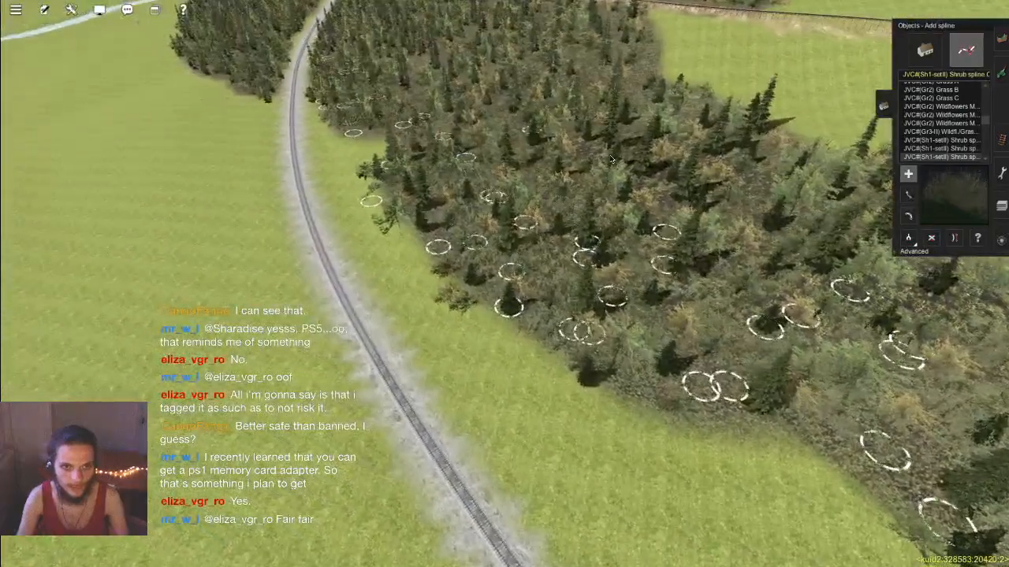
right_click_drag(436, 147, 533, 296)
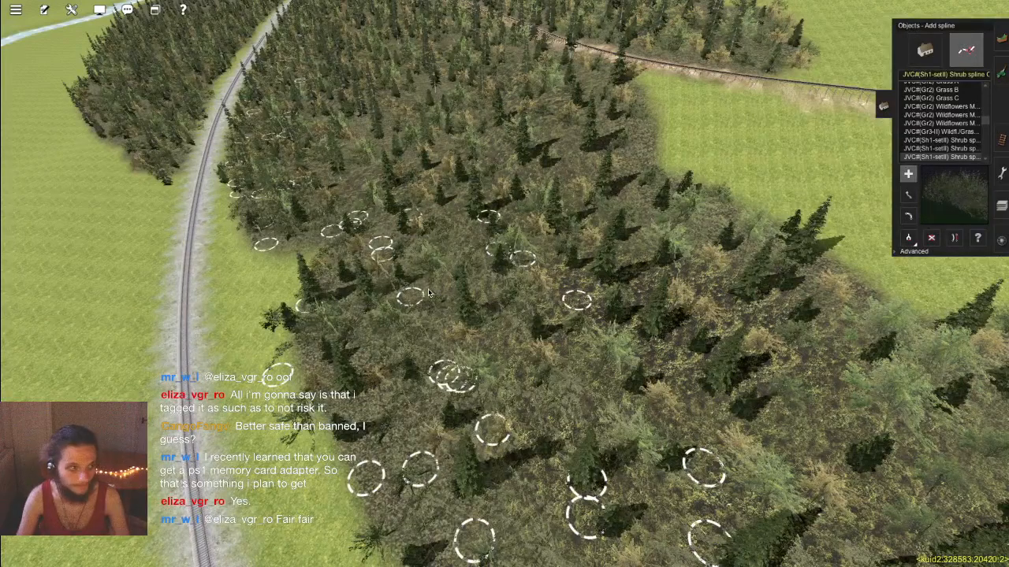
right_click_drag(435, 205, 602, 307)
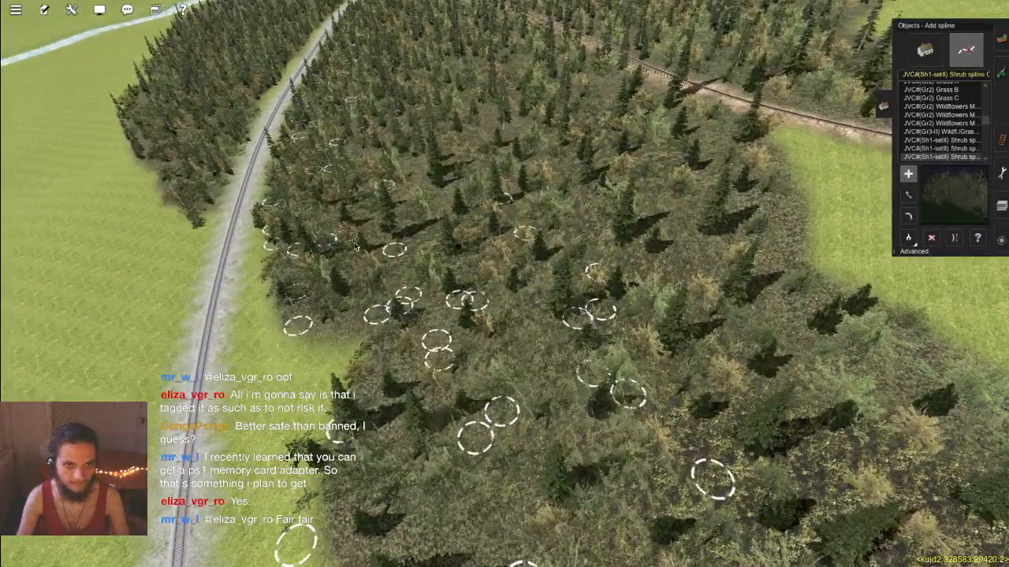
right_click_drag(395, 162, 578, 347)
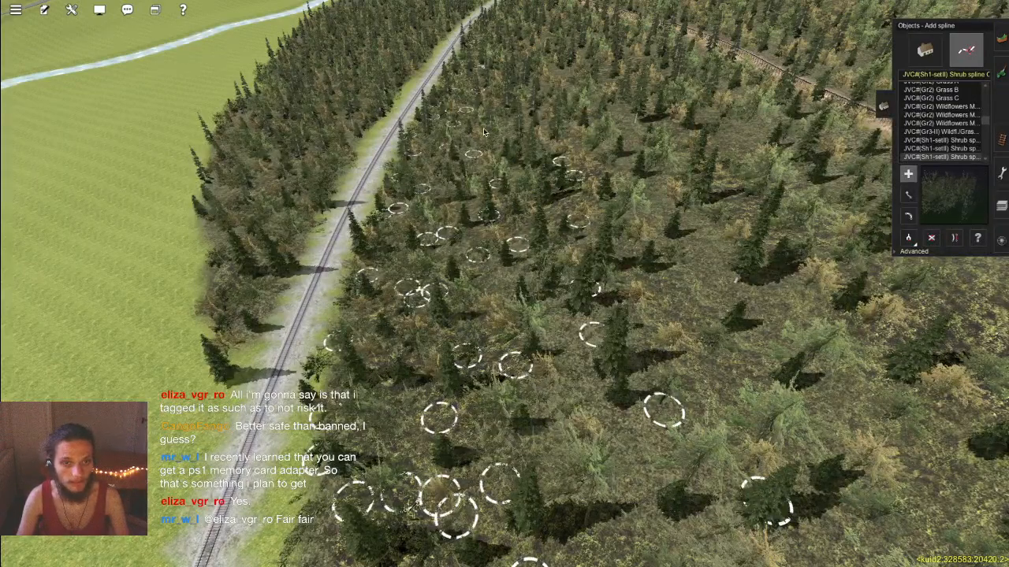
right_click_drag(530, 124, 602, 155)
right_click_drag(535, 108, 613, 193)
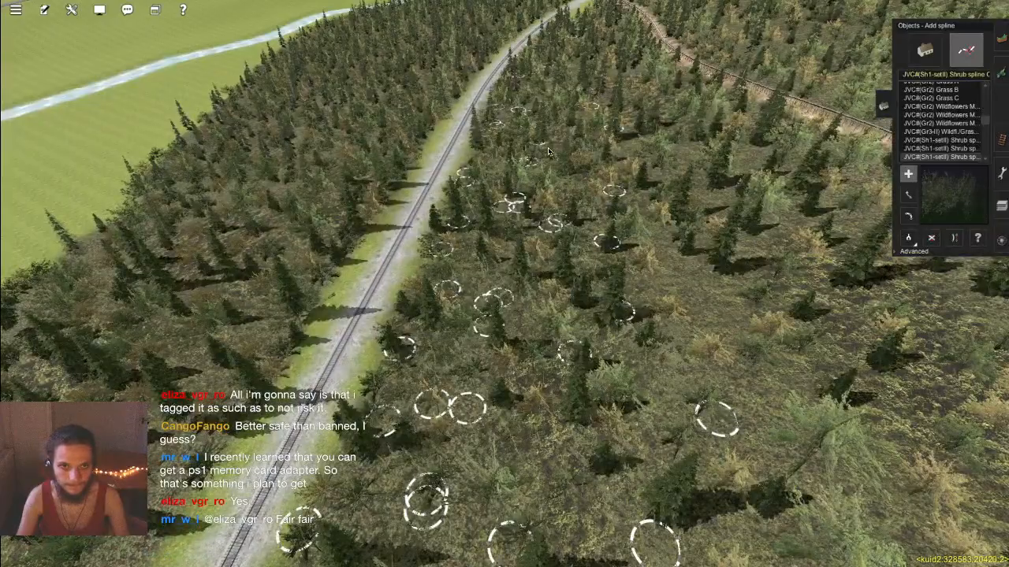
right_click_drag(548, 148, 551, 270)
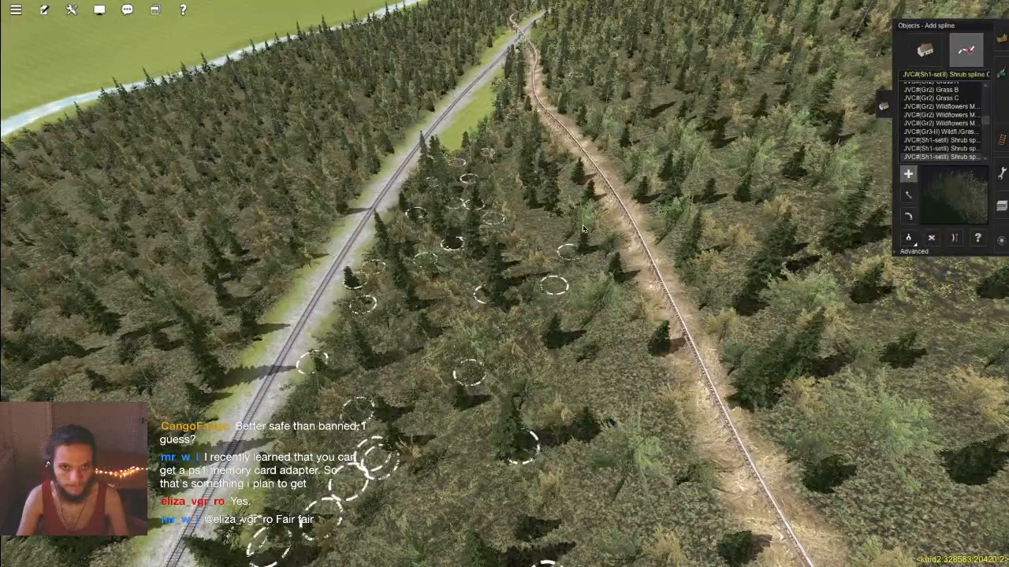
Step: Inspect the forest edge and undergrowth along the railway and trestle from close to the ground
right_click_drag(517, 291, 509, 263)
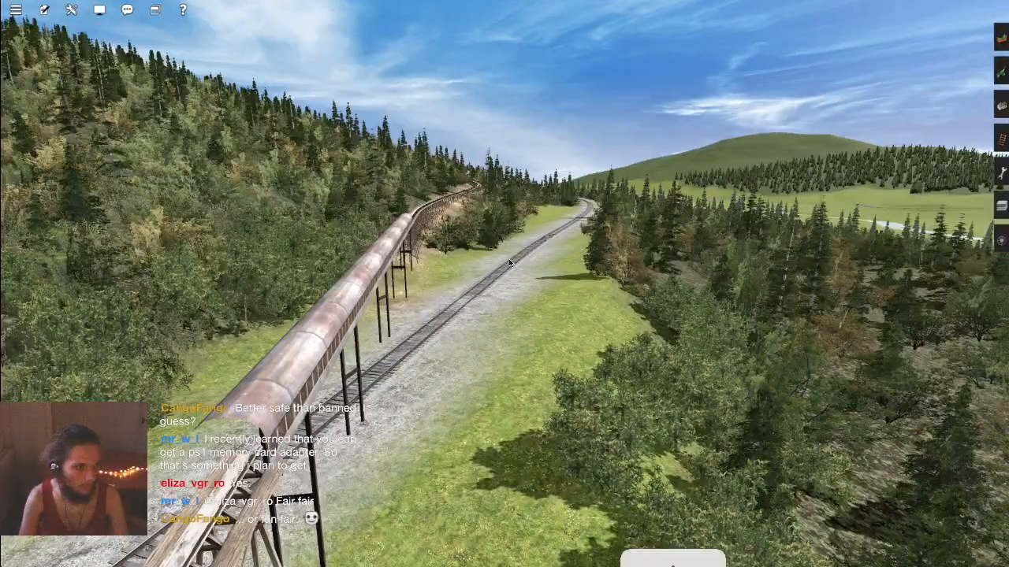
scroll(485, 268, "up", 3)
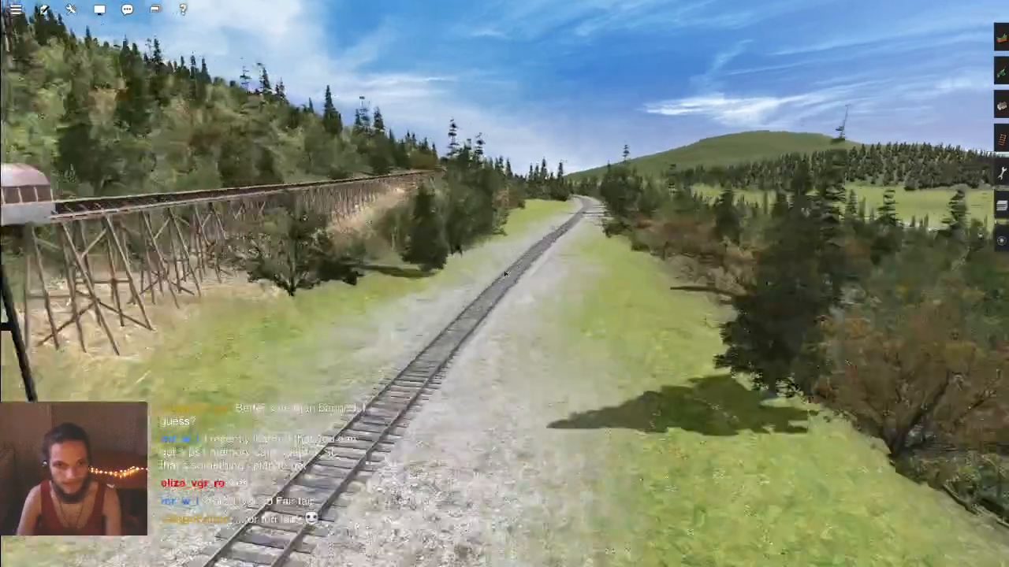
scroll(646, 245, "down", 2)
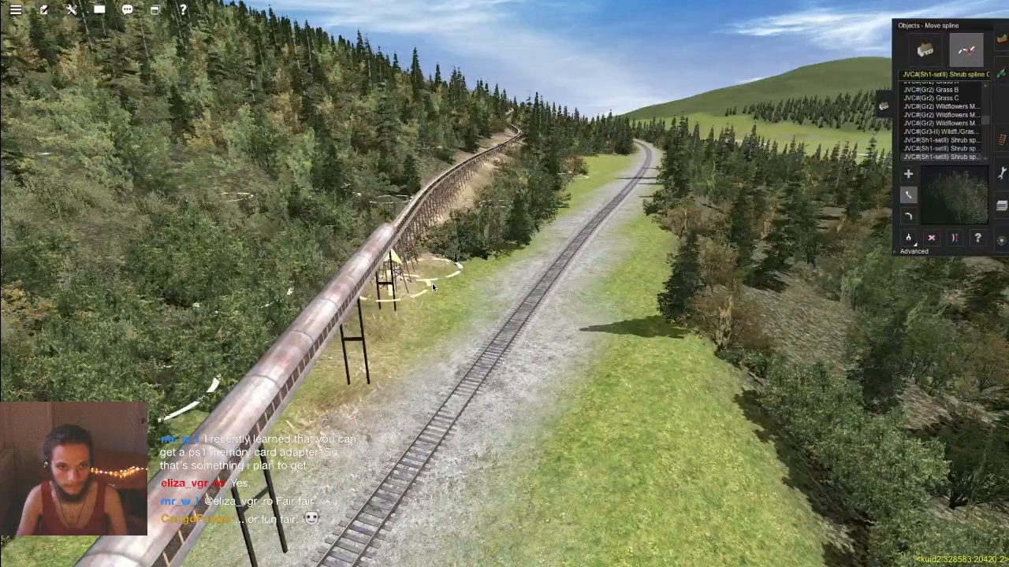
key("Left")
scroll(615, 289, "up", 3)
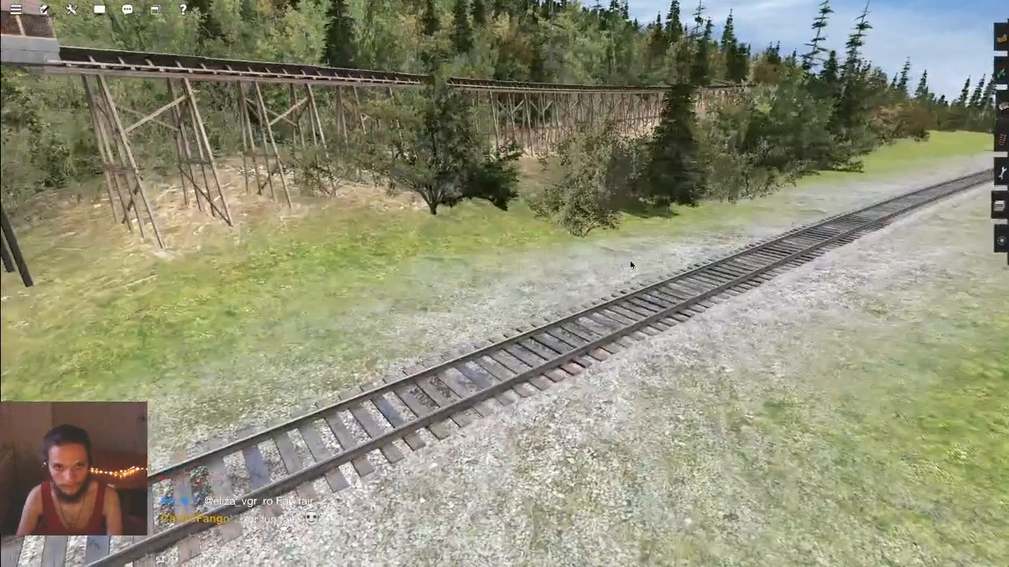
scroll(631, 264, "down", 2)
right_click_drag(599, 246, 970, 133)
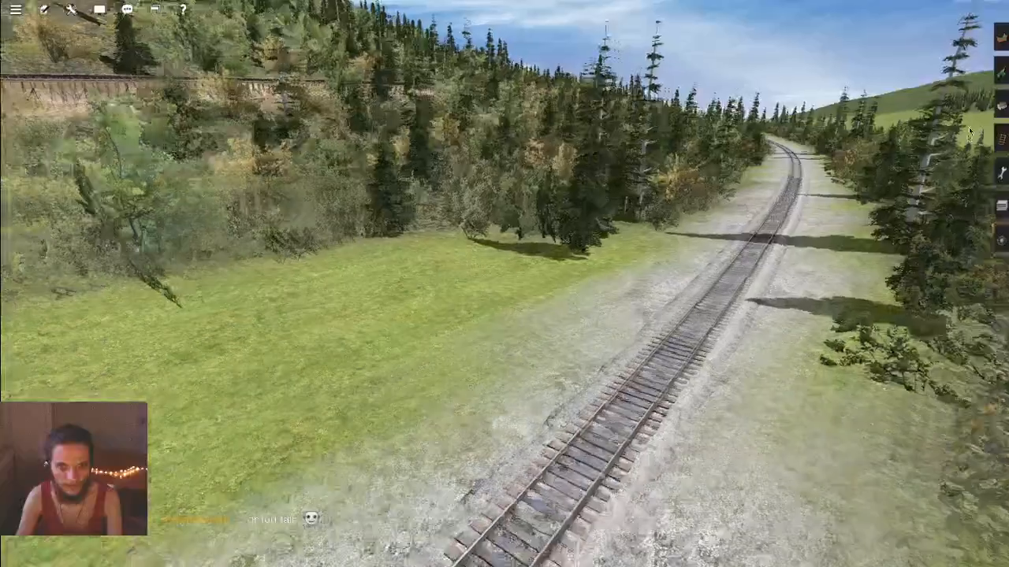
Step: Move a shrub spline end into the grassy clearing beside the railway to cover the gap in the undergrowth
left_click(1000, 106)
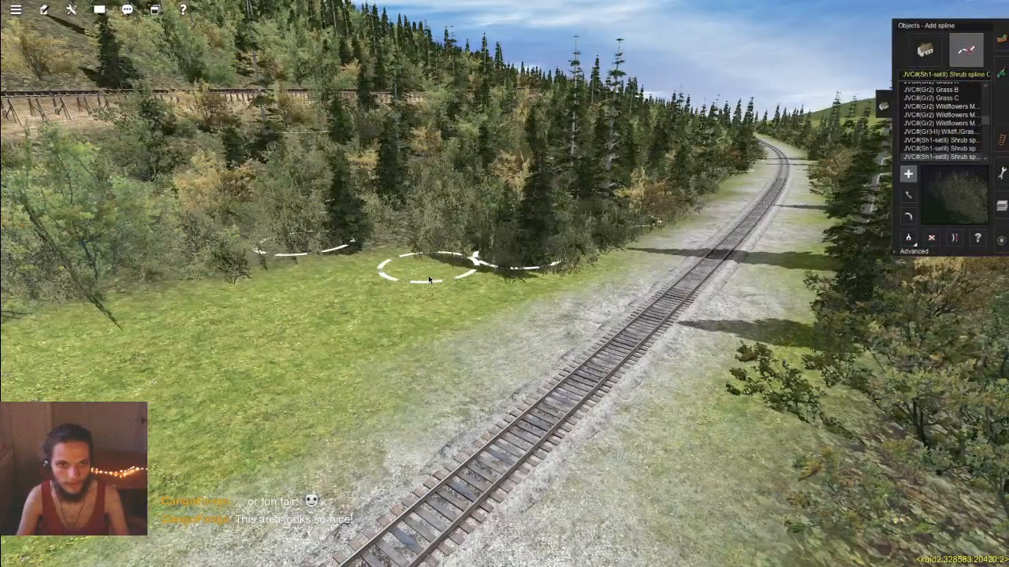
left_click_drag(378, 275, 361, 281)
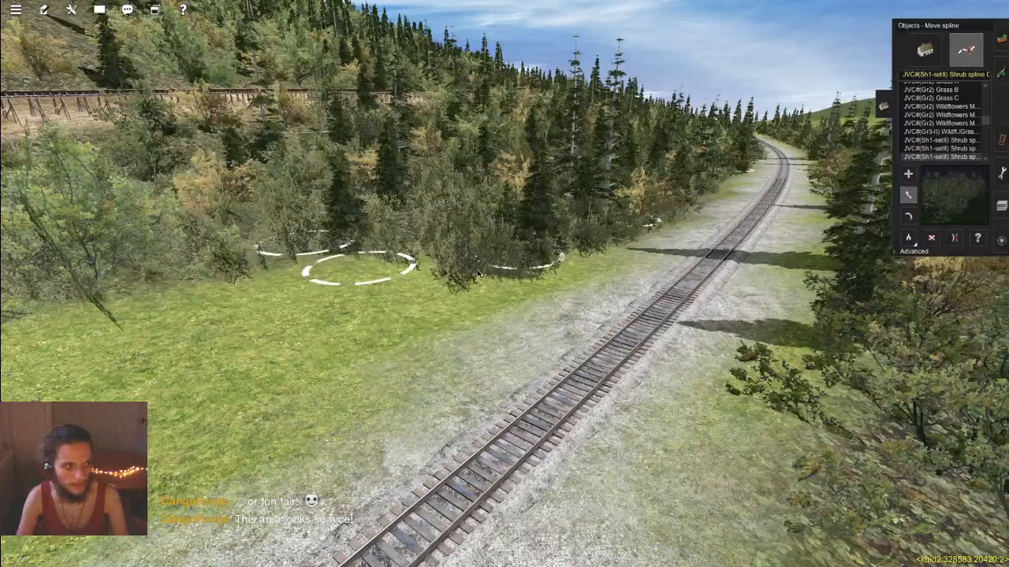
right_click(477, 262)
right_click(602, 241)
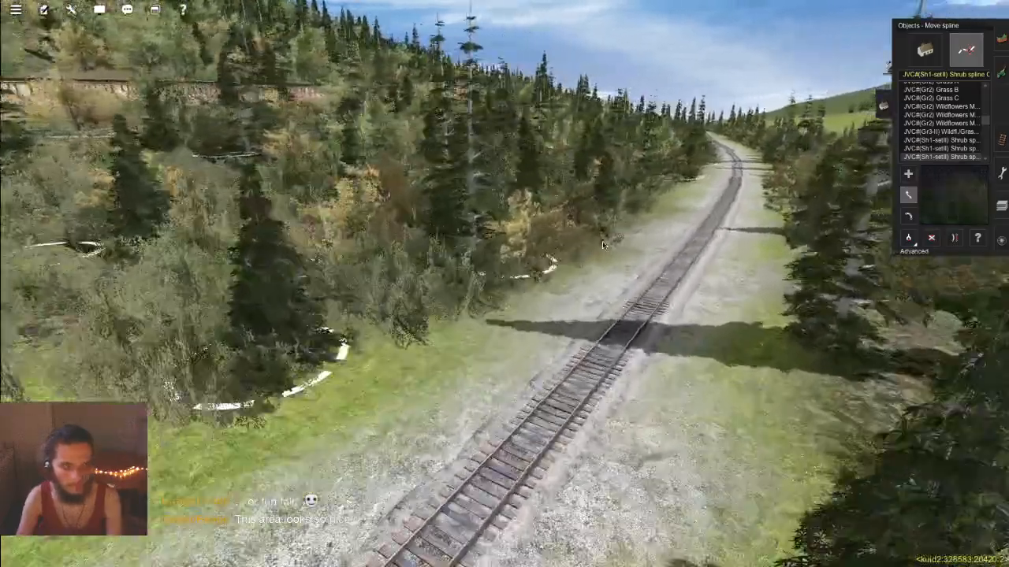
right_click(584, 242)
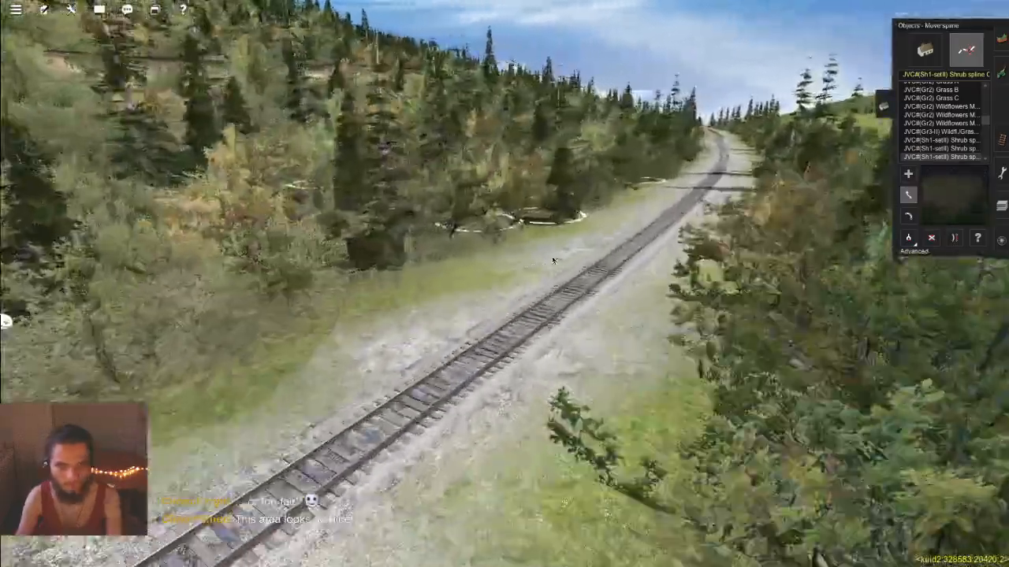
Step: Add a shrub spline at a thin spot of the forest edge further along the railway
right_click(558, 246)
key("Left")
right_click(626, 233)
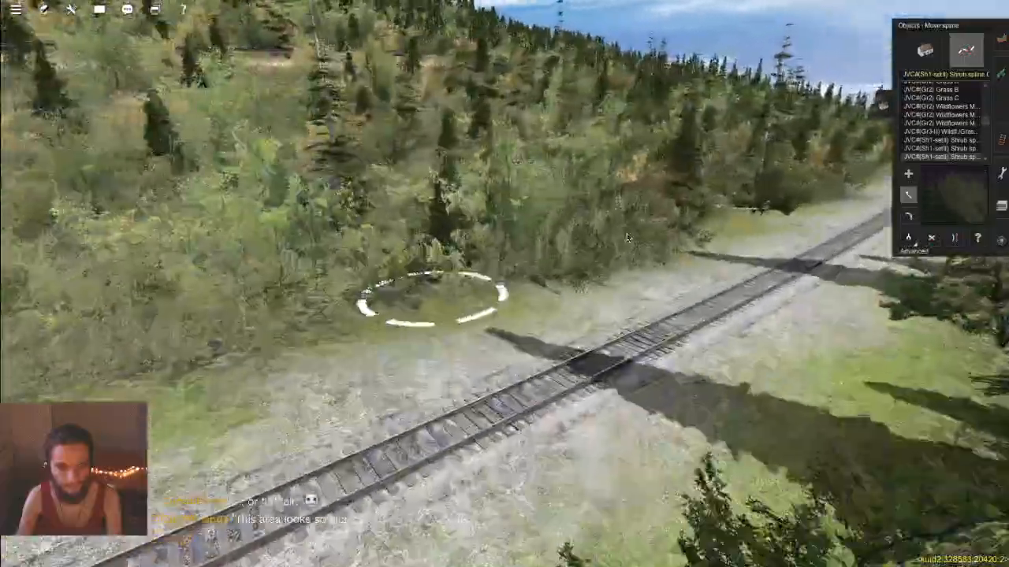
right_click(634, 247)
right_click(626, 248)
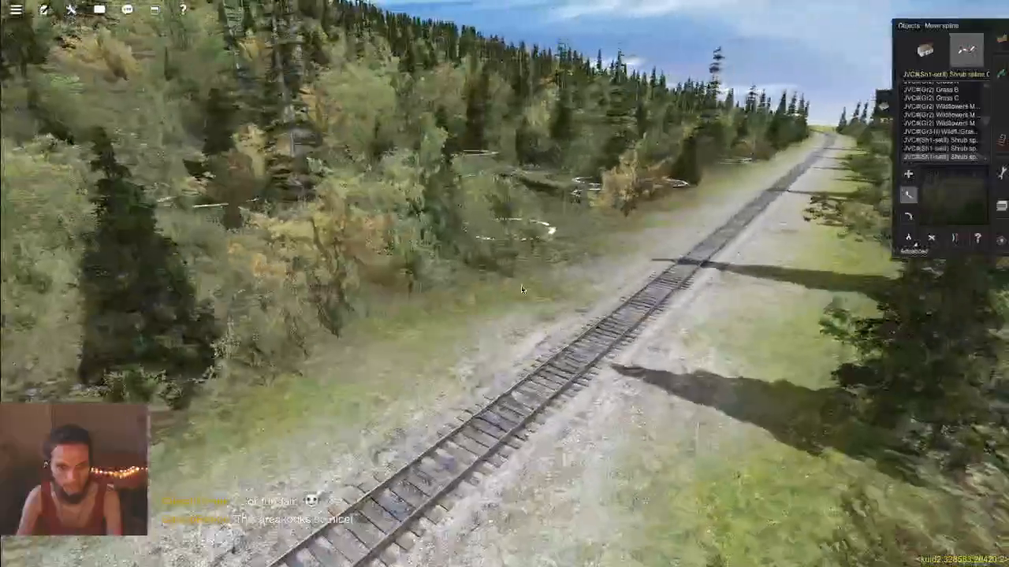
right_click(516, 261)
key("a")
left_click(521, 267)
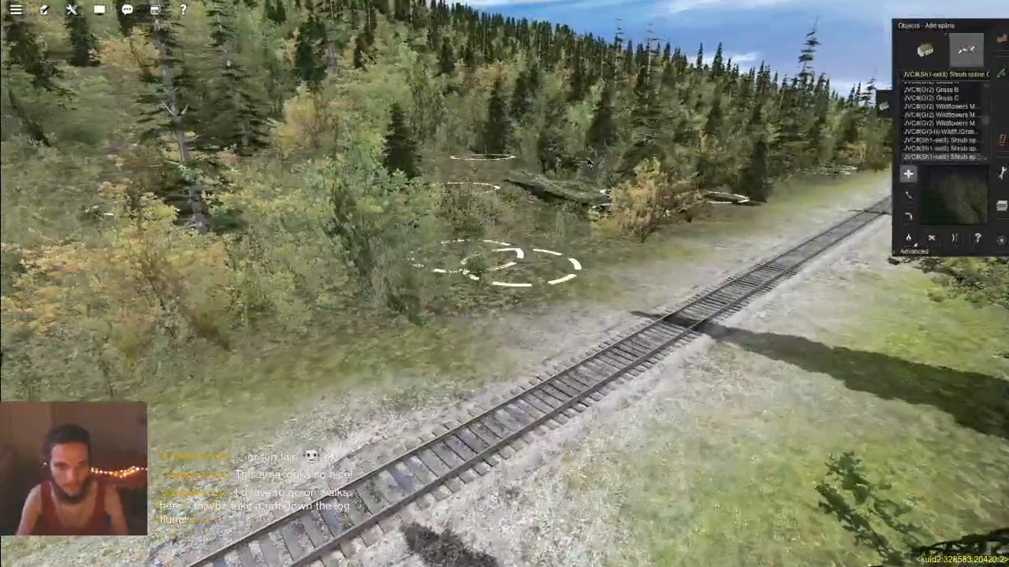
Step: Extend the shrub undergrowth along the next stretch of forest edge beside the railway
right_click(567, 221)
key("Right")
key("Left")
right_click(386, 260)
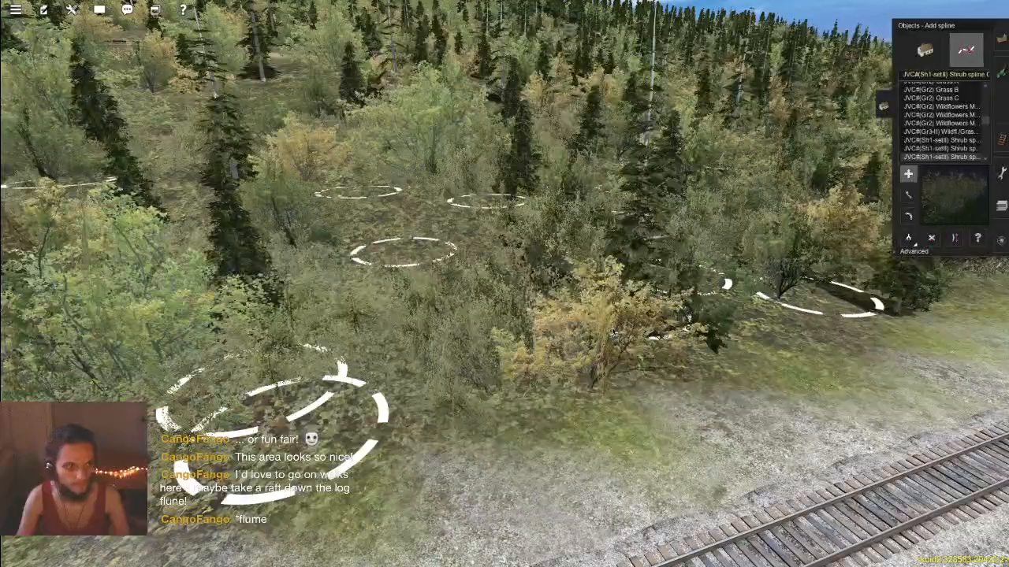
right_click(612, 332)
scroll(568, 308, "down", 2)
scroll(523, 286, "up", 2)
key("Right")
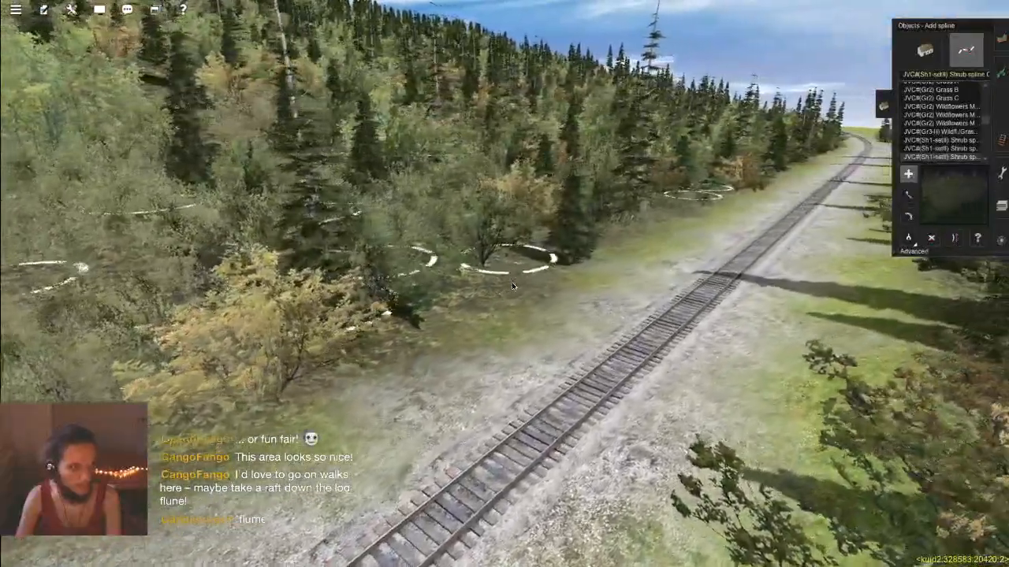
key("Left")
right_click(639, 266)
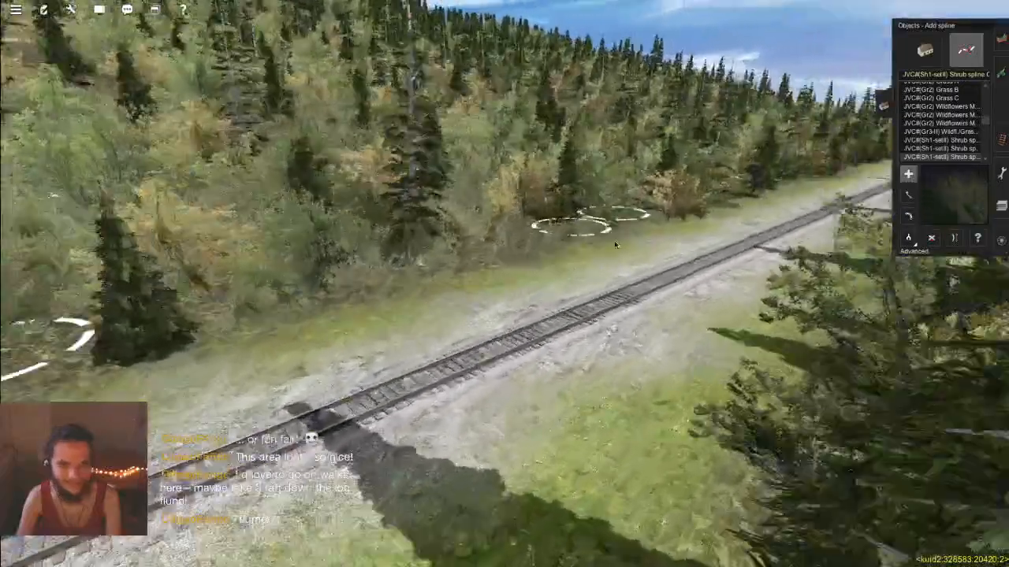
Step: Place JVC#(Sh1-setII) shrub splines along the edge of the hillside forest beside the railway track
key("Right")
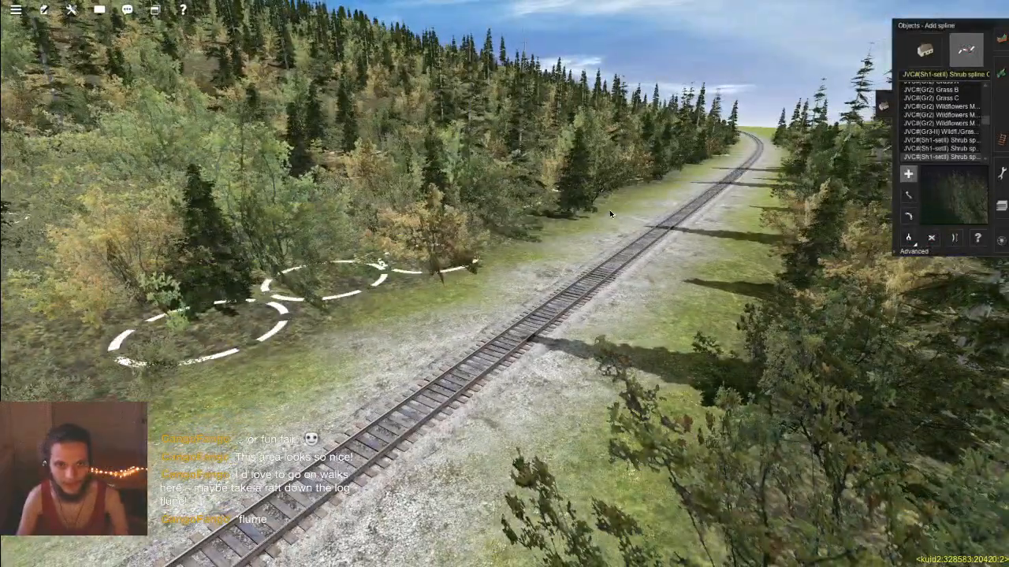
right_click(608, 214)
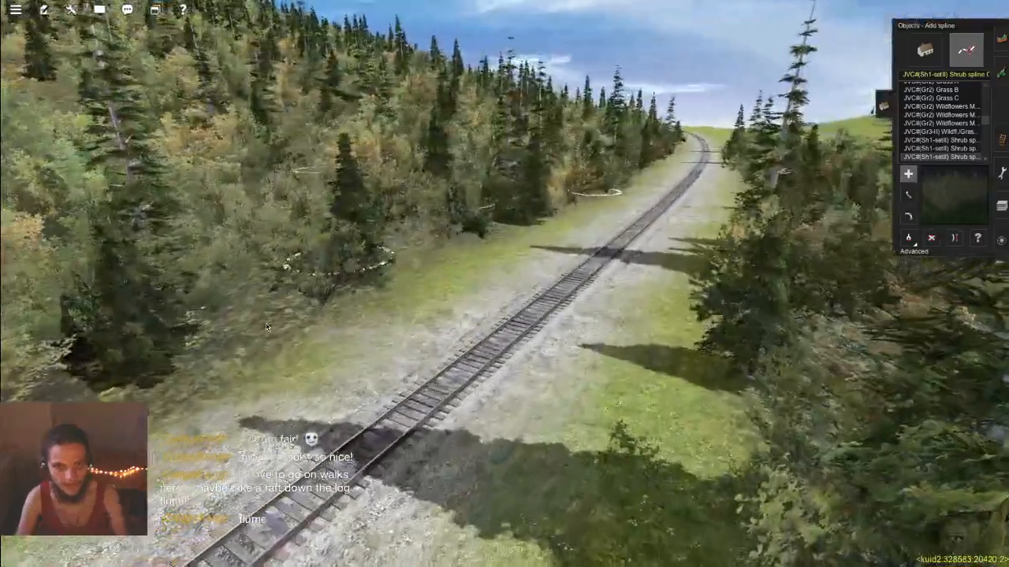
right_click(634, 216)
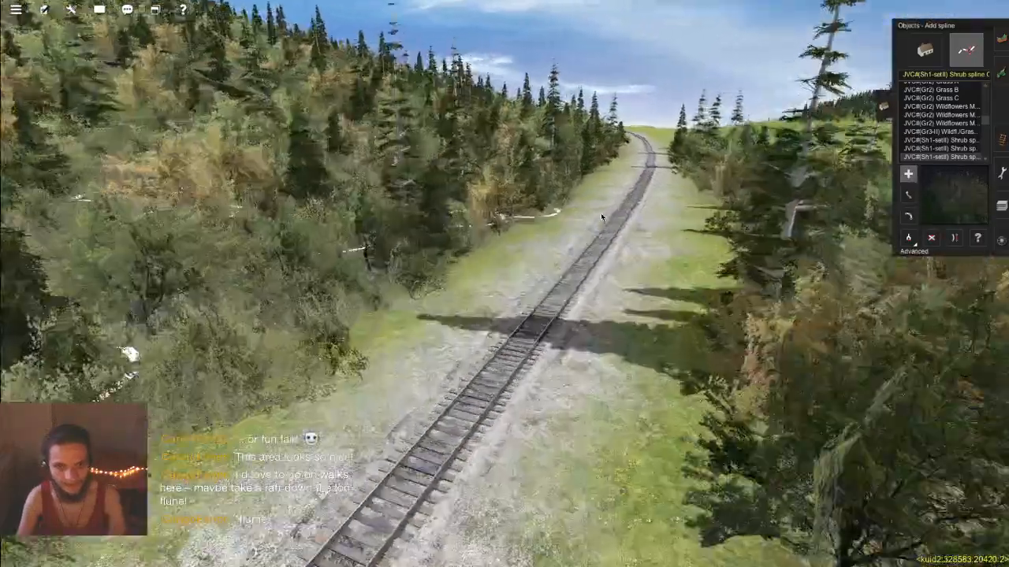
key("Left")
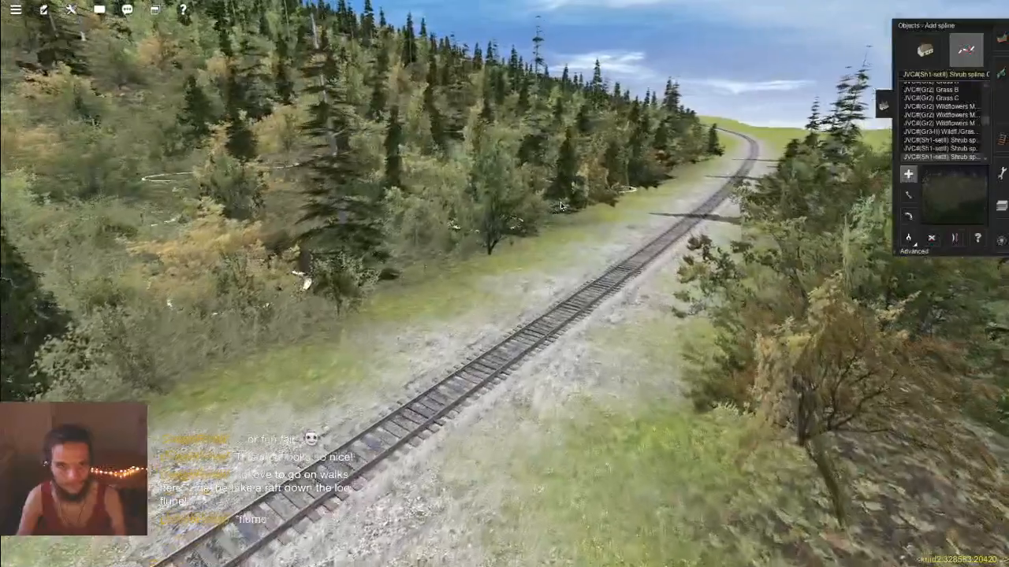
right_click(624, 203)
key("Right")
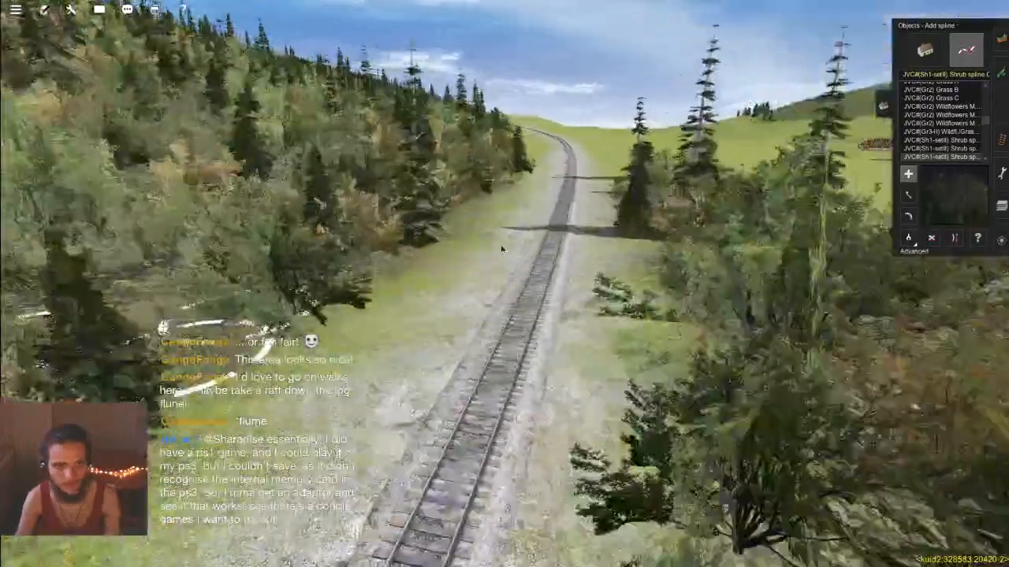
key("Left")
key("Down")
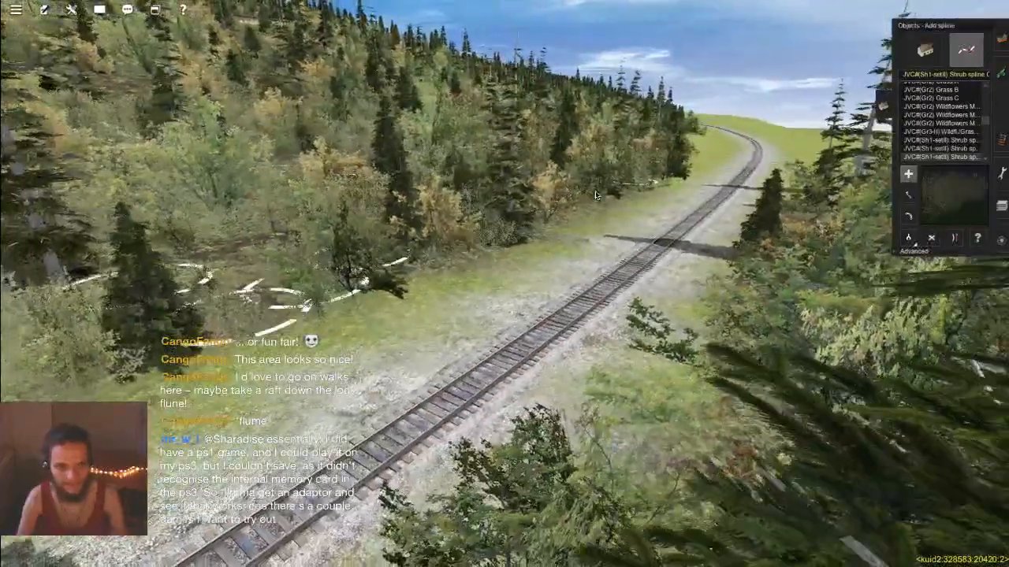
key("Right")
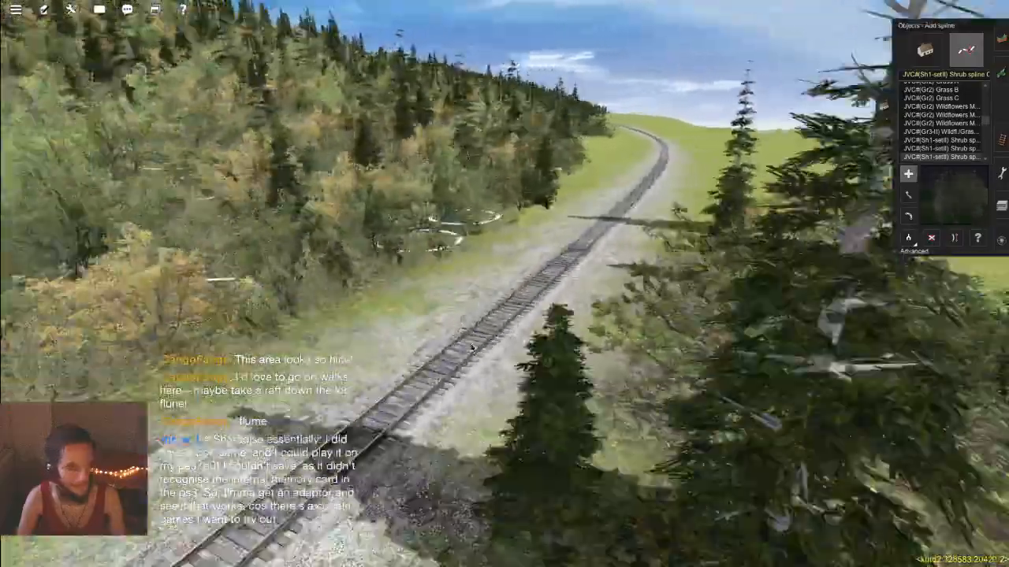
key("Left")
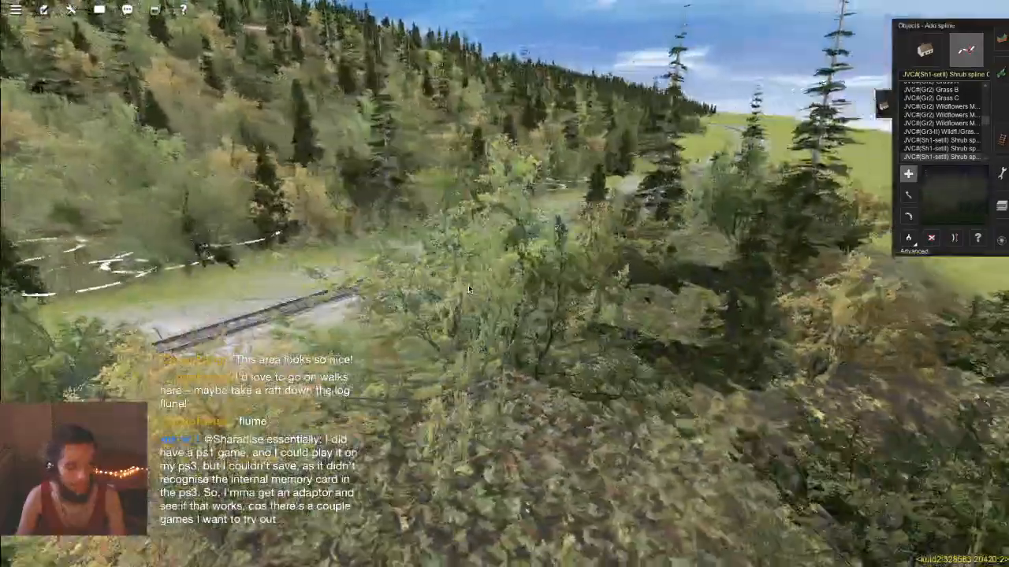
key("Up")
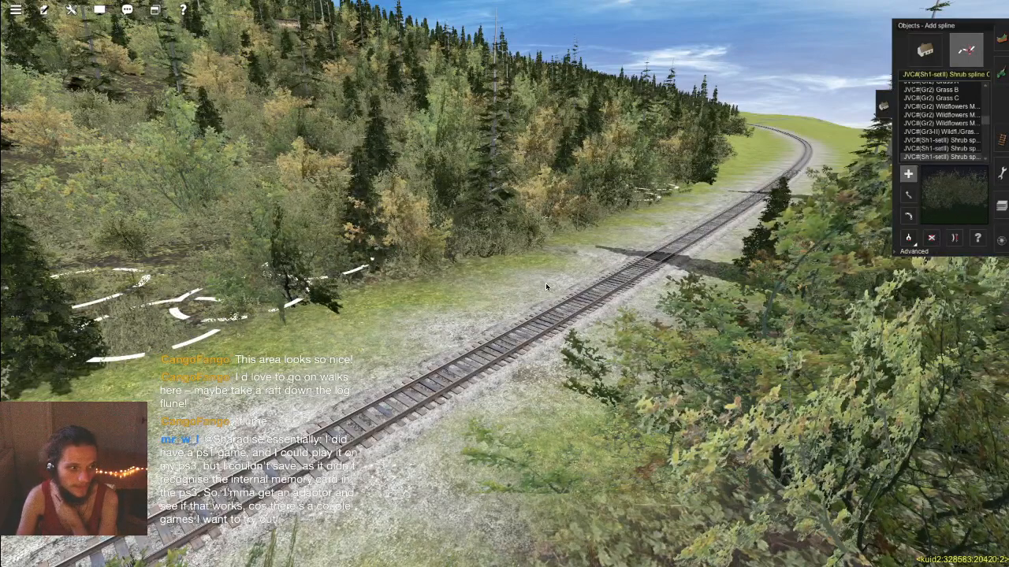
Step: Place shrub splines along the forest edge bordering the open grass slope on the uphill side of the track
right_click_drag(564, 273, 494, 141)
scroll(578, 286, "down", 3)
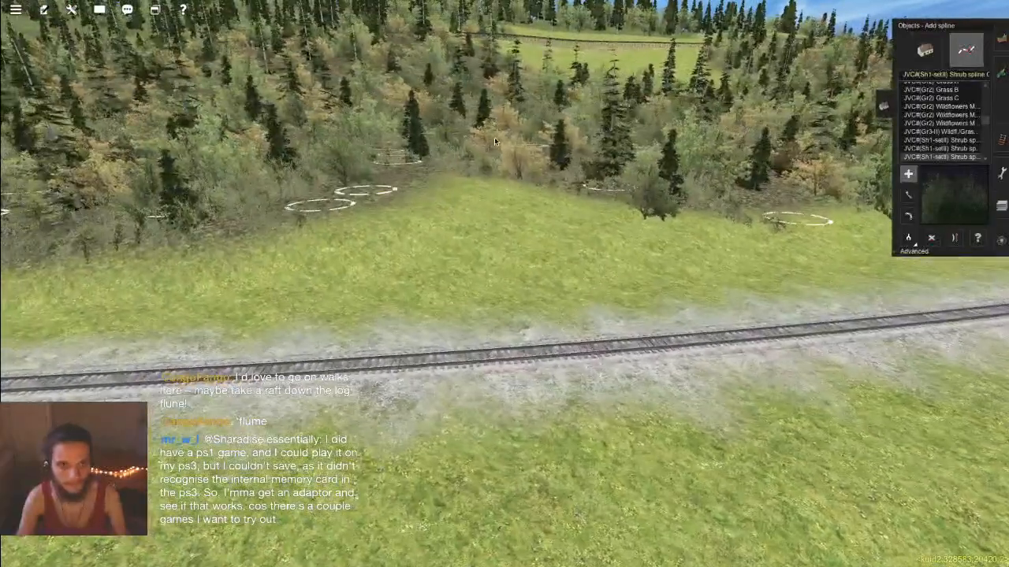
right_click_drag(667, 234, 600, 276)
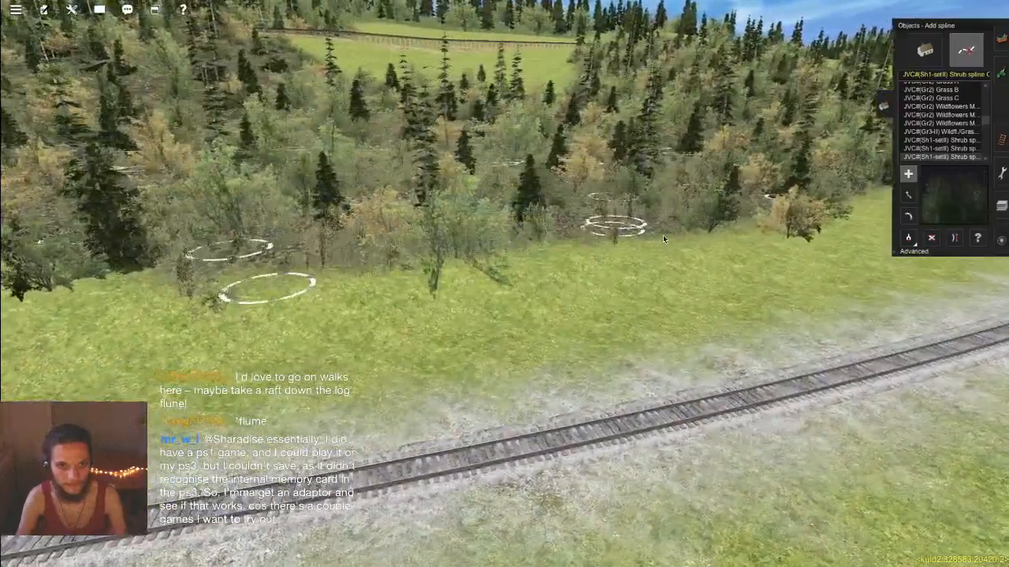
right_click_drag(663, 235, 588, 276)
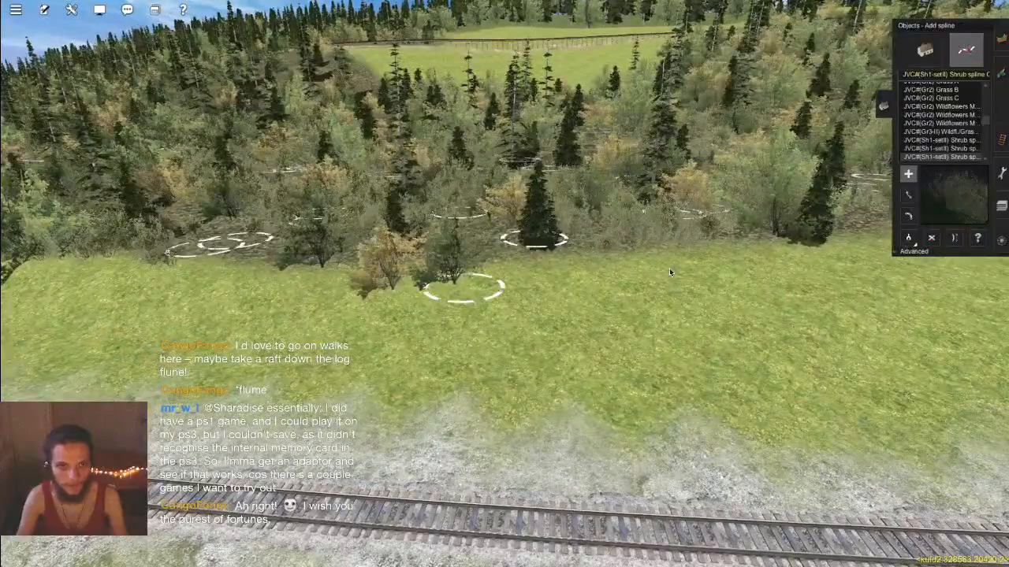
right_click(669, 272)
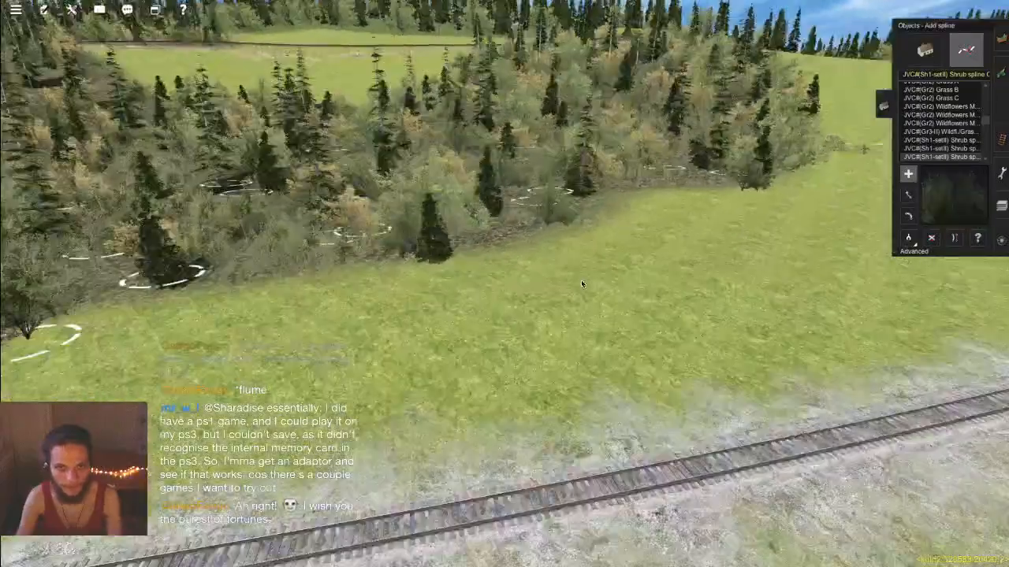
key("Left")
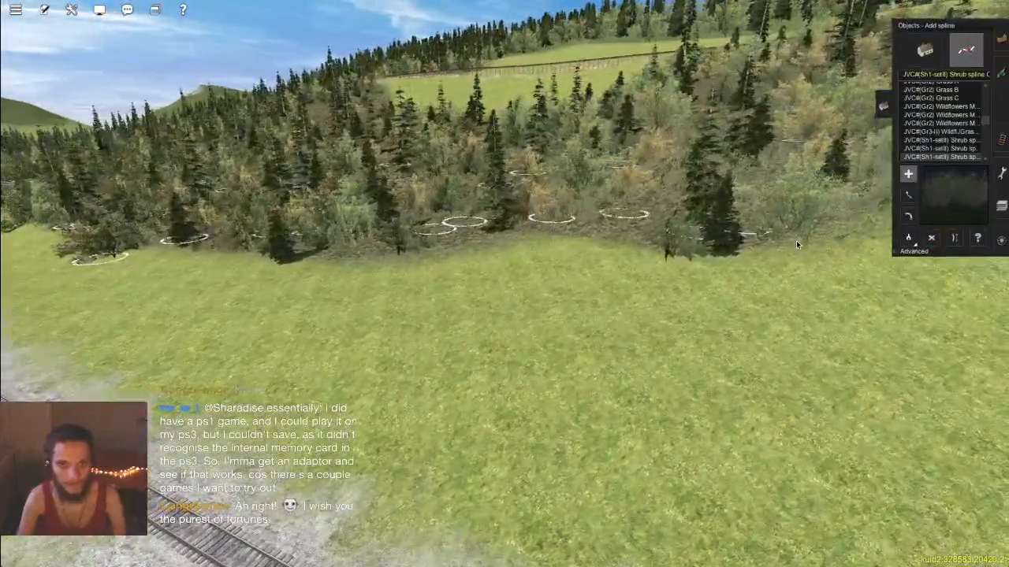
right_click_drag(792, 248, 467, 267)
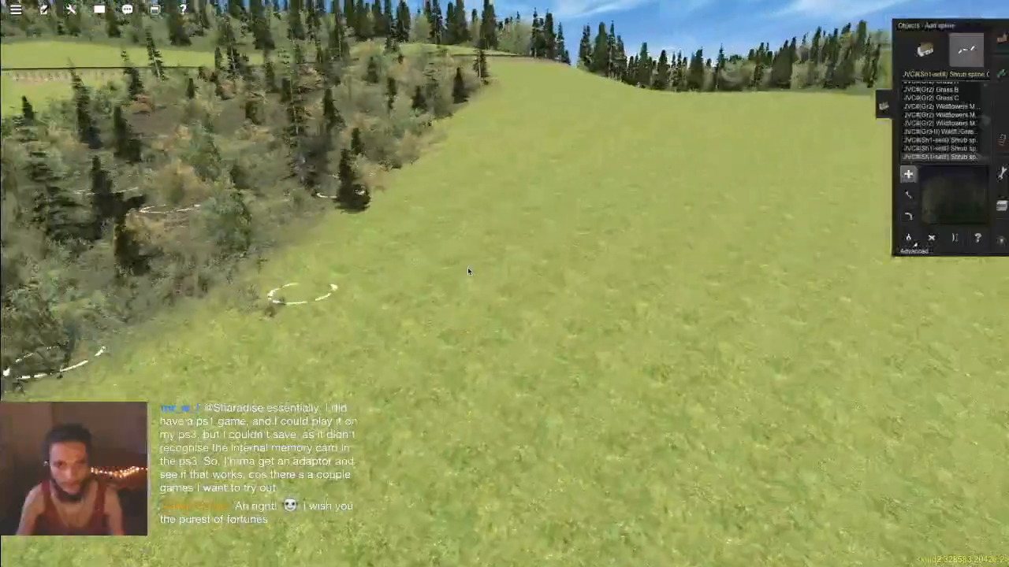
right_click_drag(491, 235, 619, 161)
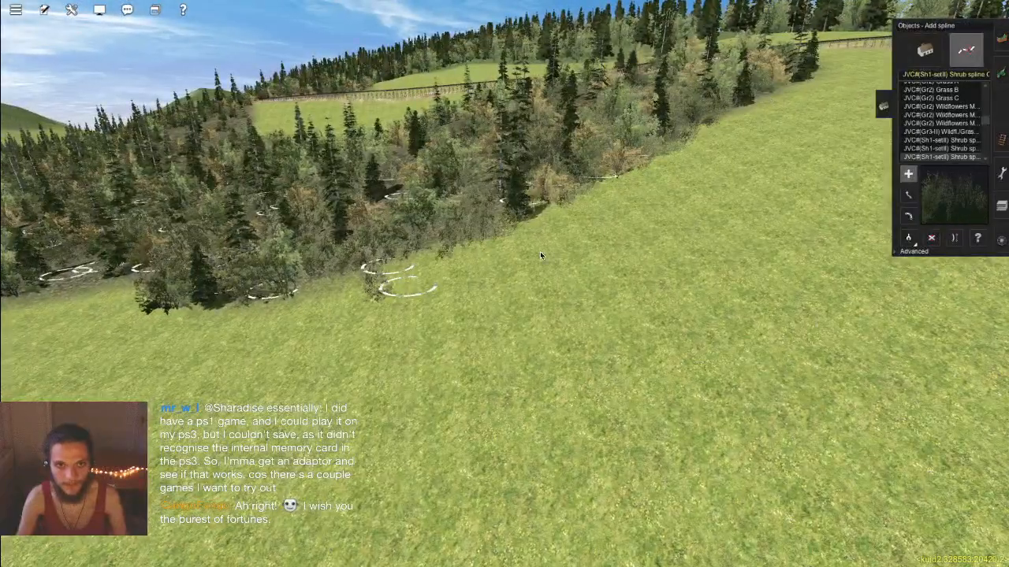
Step: Add shrub splines at the beginning of the forest strip between the track and the river
mouse_move(539, 252)
right_mouse_down()
mouse_move(458, 292)
mouse_move(383, 307)
mouse_move(434, 211)
mouse_move(470, 191)
mouse_move(513, 219)
mouse_move(526, 251)
right_mouse_up()
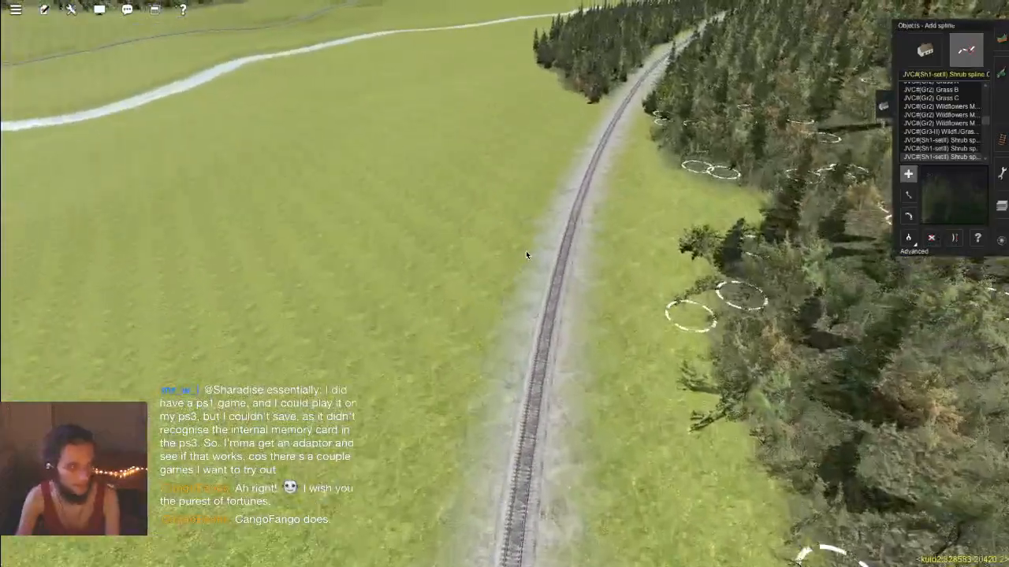
key("Up")
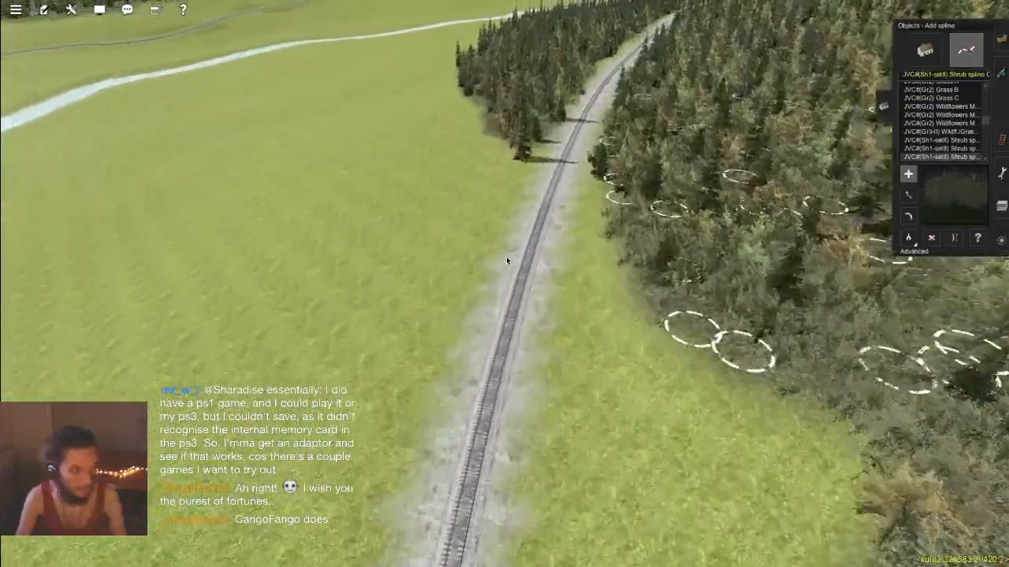
key("Up")
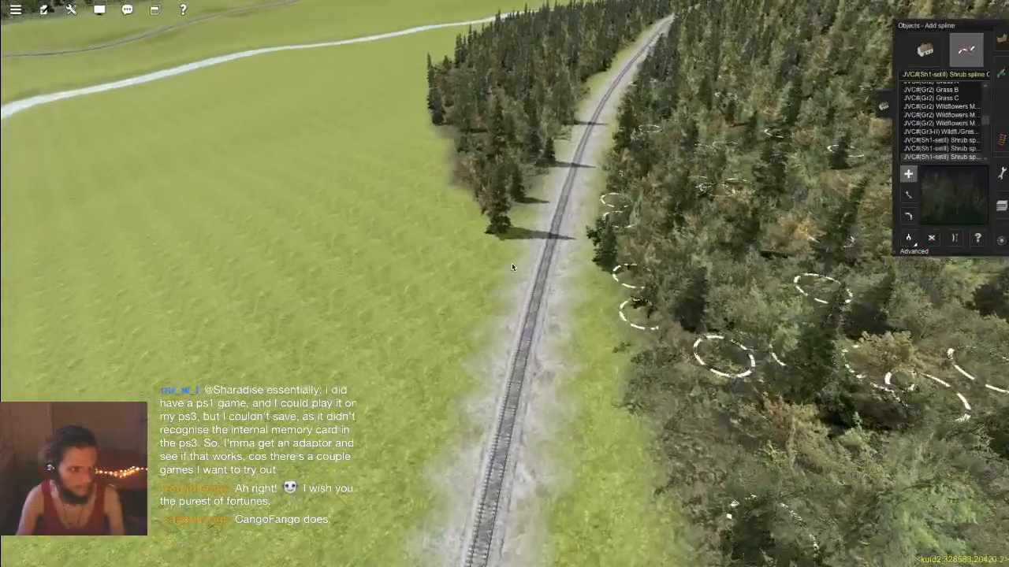
key("Up")
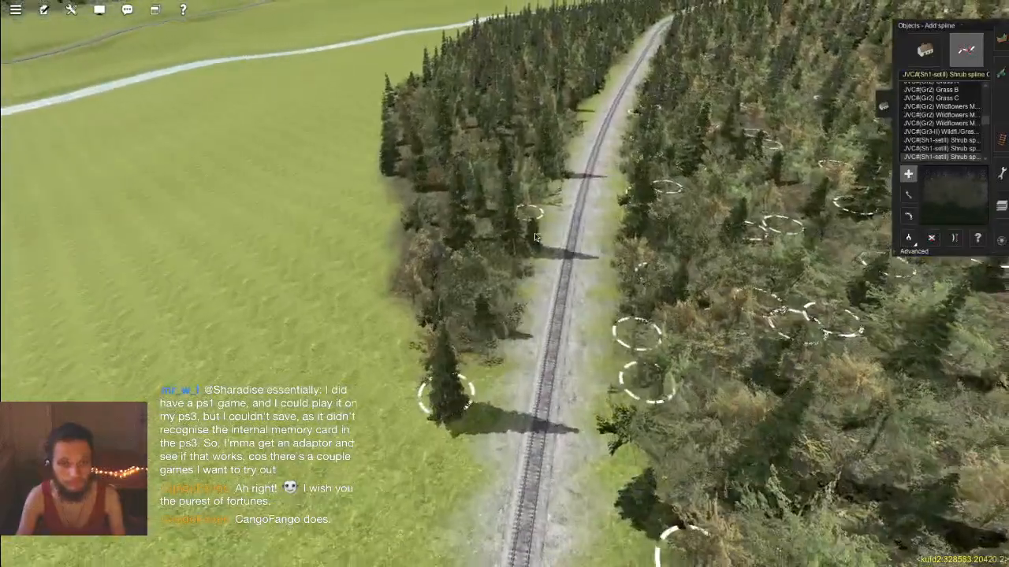
key("Up")
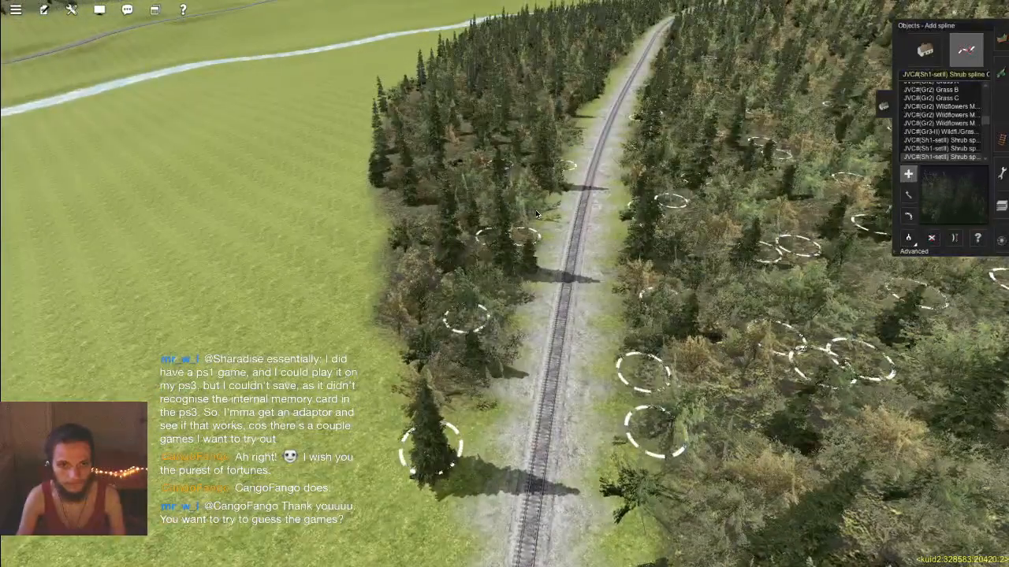
key("Up")
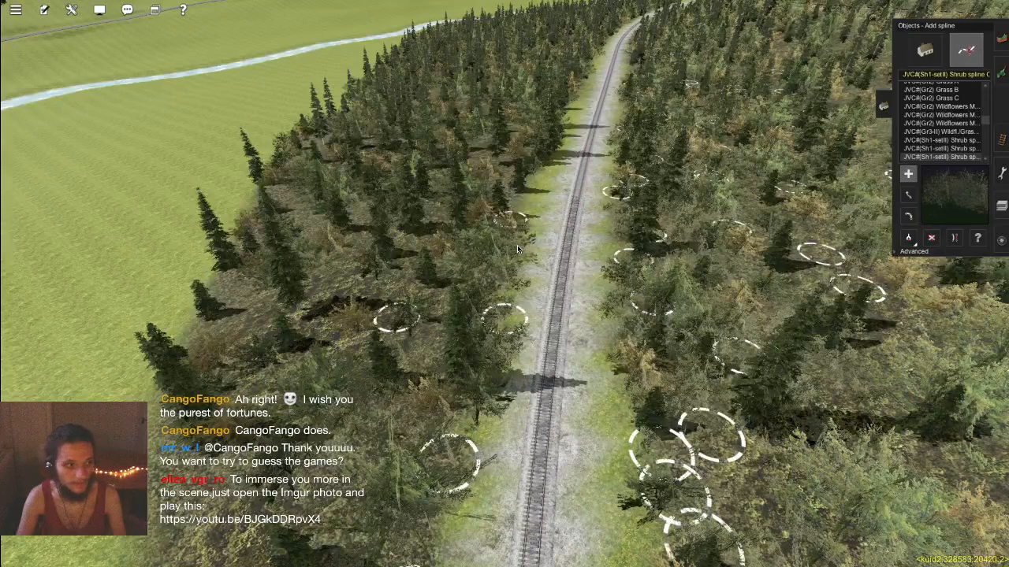
key("Up")
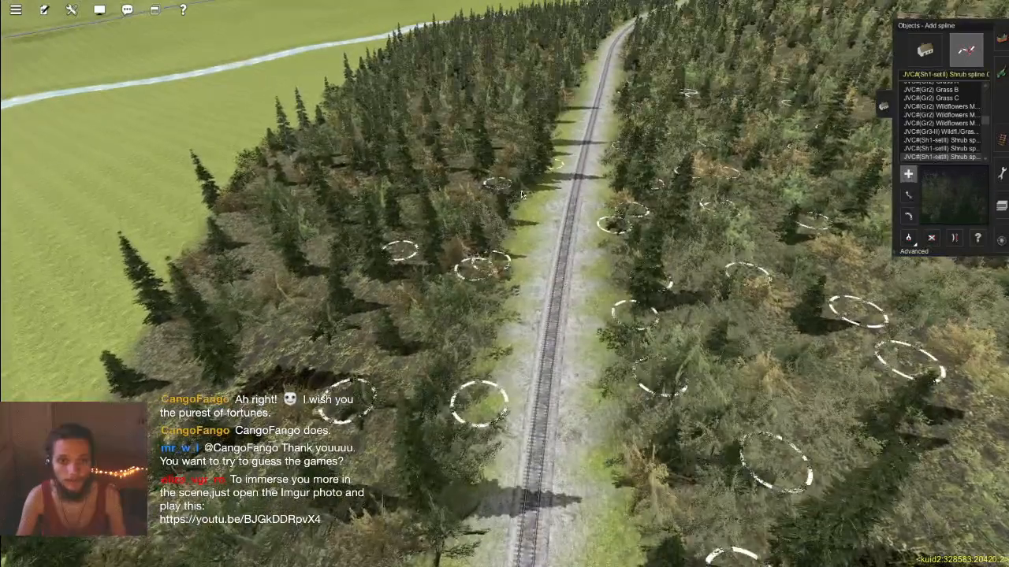
Step: Continue the shrub splines along the river-side edge of the track towards the log flume crossing
right_click(546, 158)
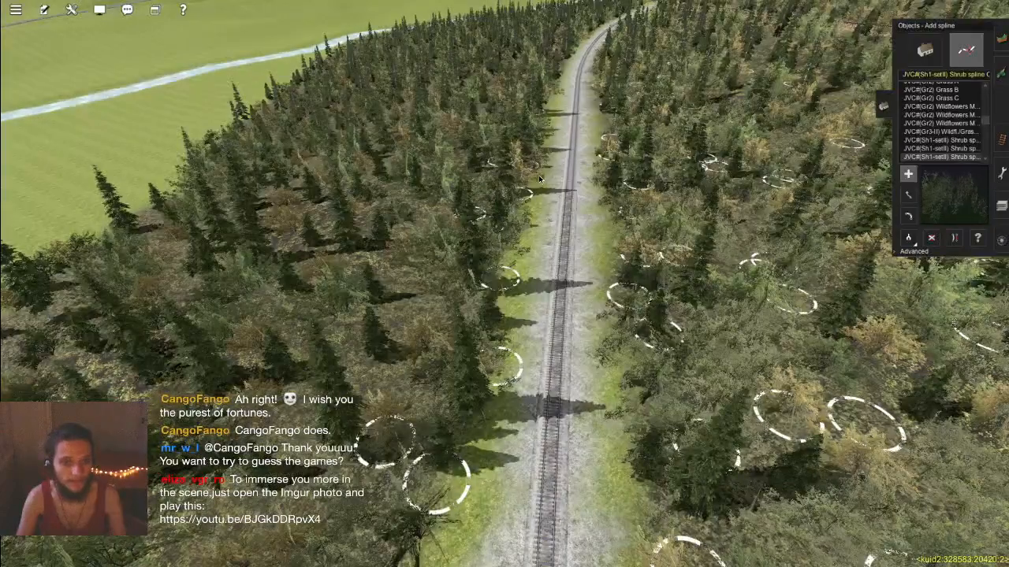
key("Up")
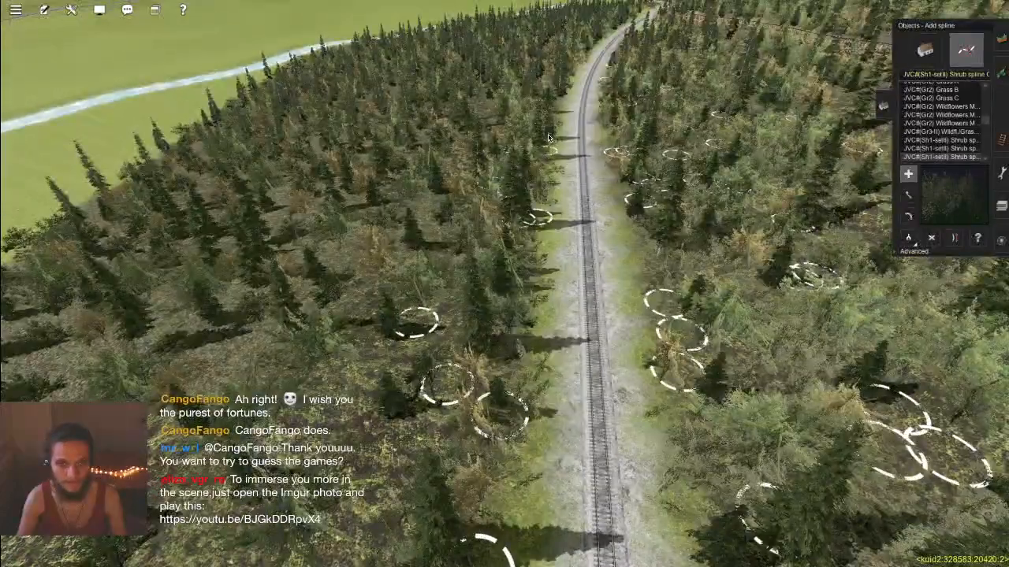
key("Up")
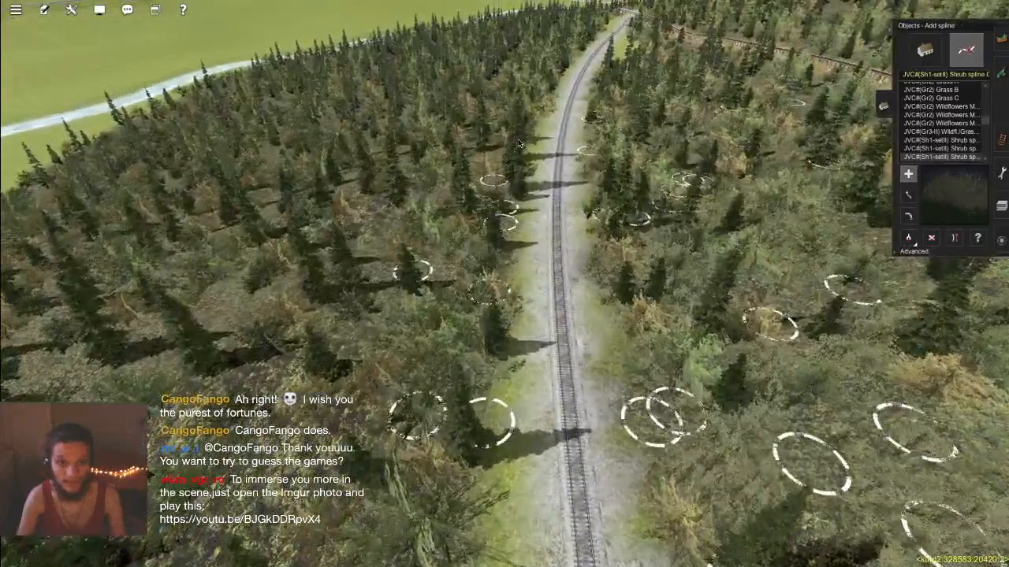
key("Up")
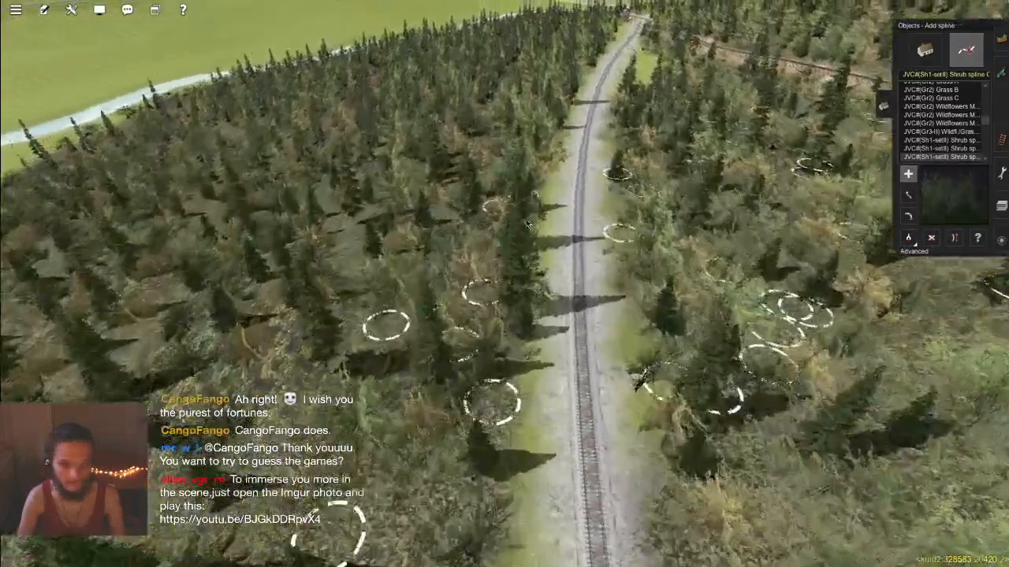
key("Up")
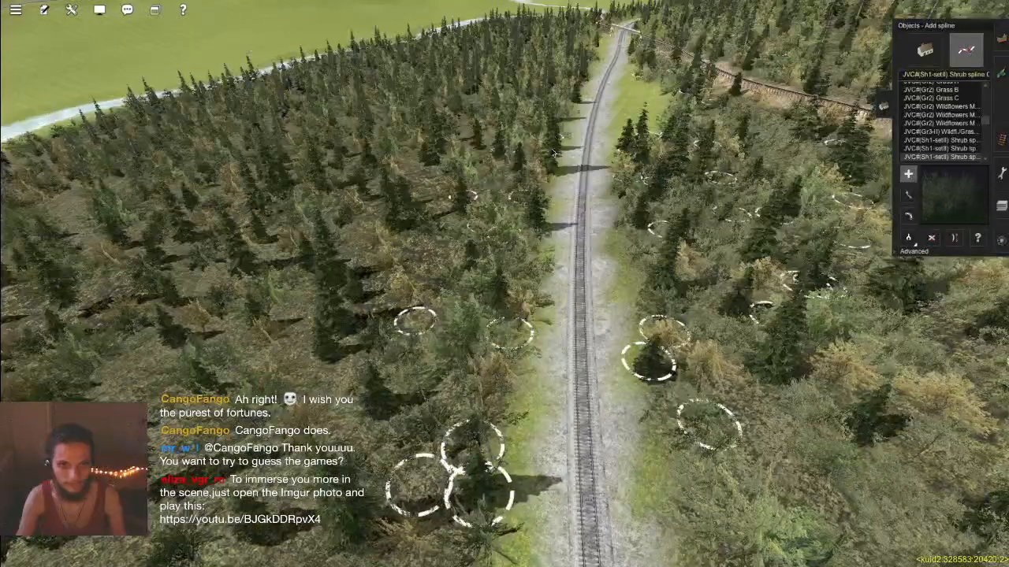
key("Up")
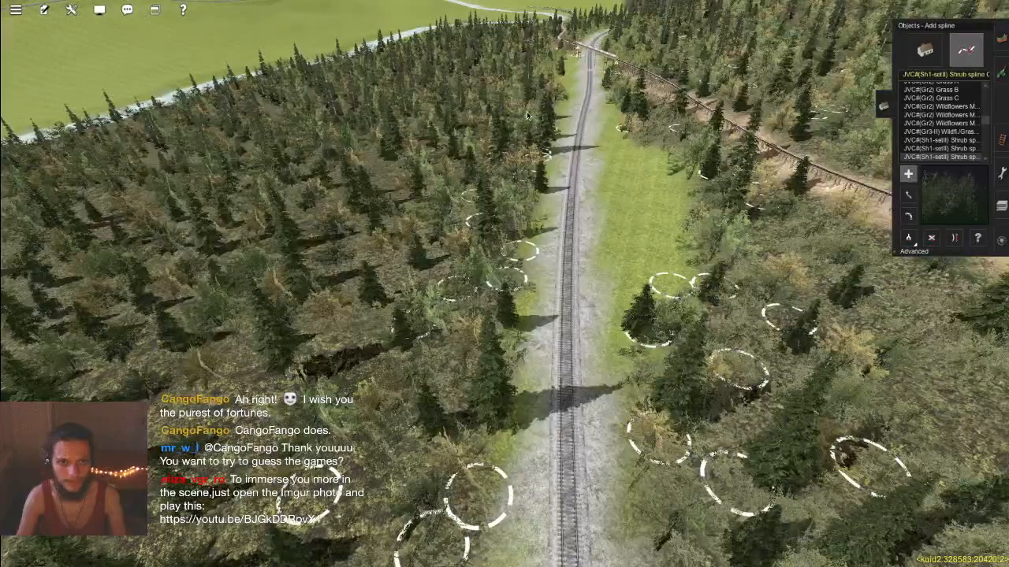
key("Up")
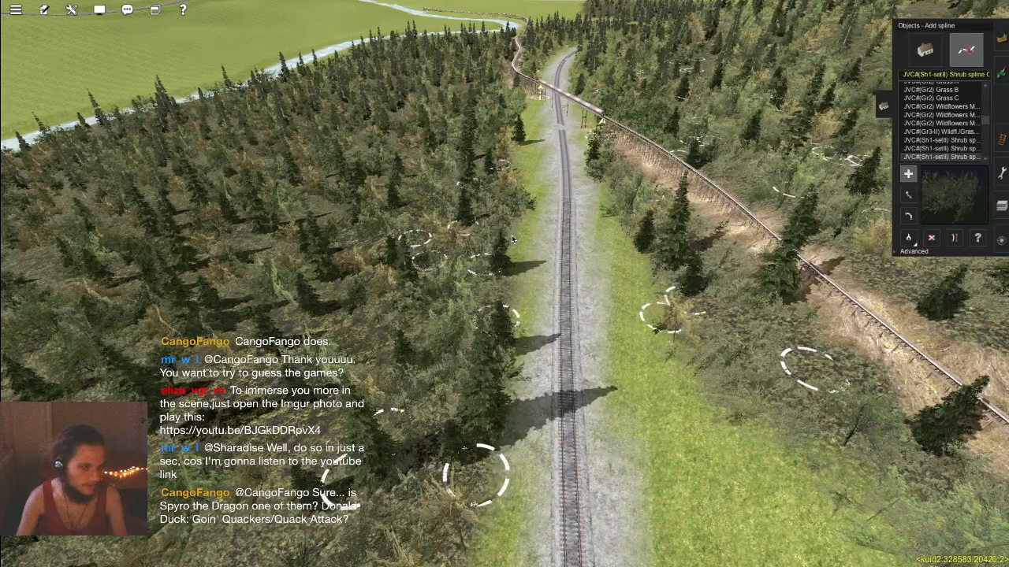
Step: Continue the shrub splines through the riverside forest edge beside the track, up to and past the log flume crossing
right_click(469, 211)
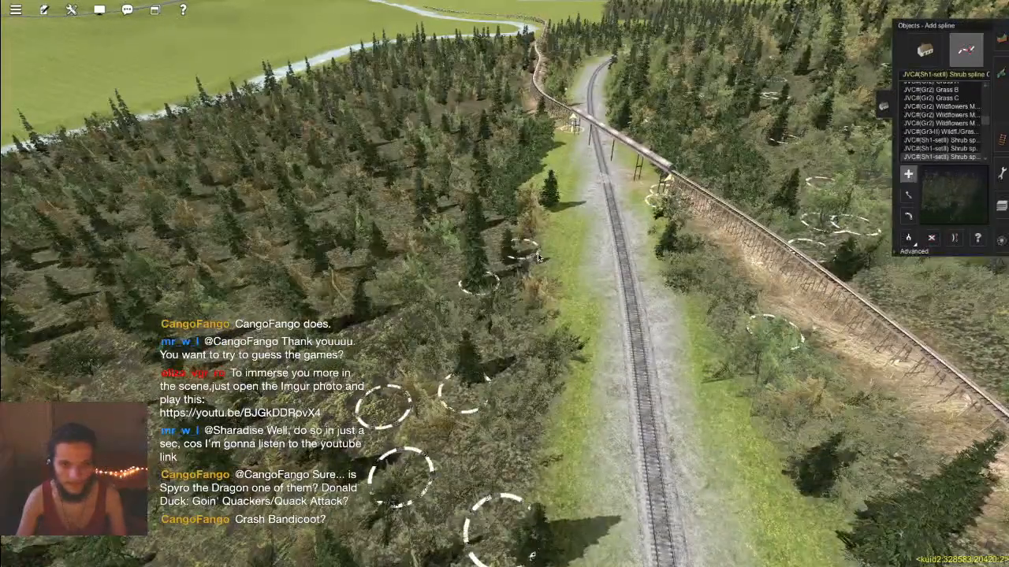
right_click(469, 268)
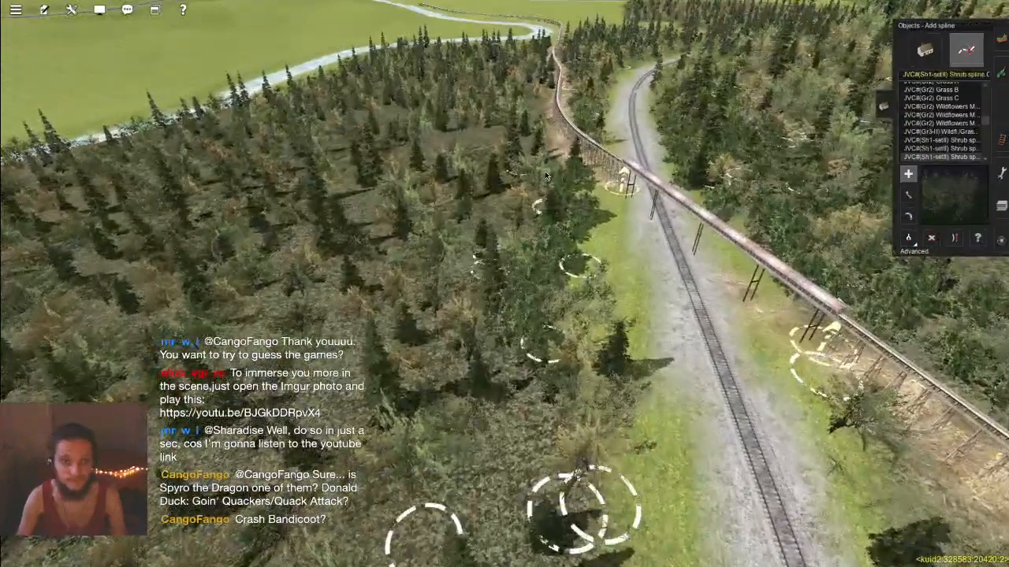
right_click(546, 177)
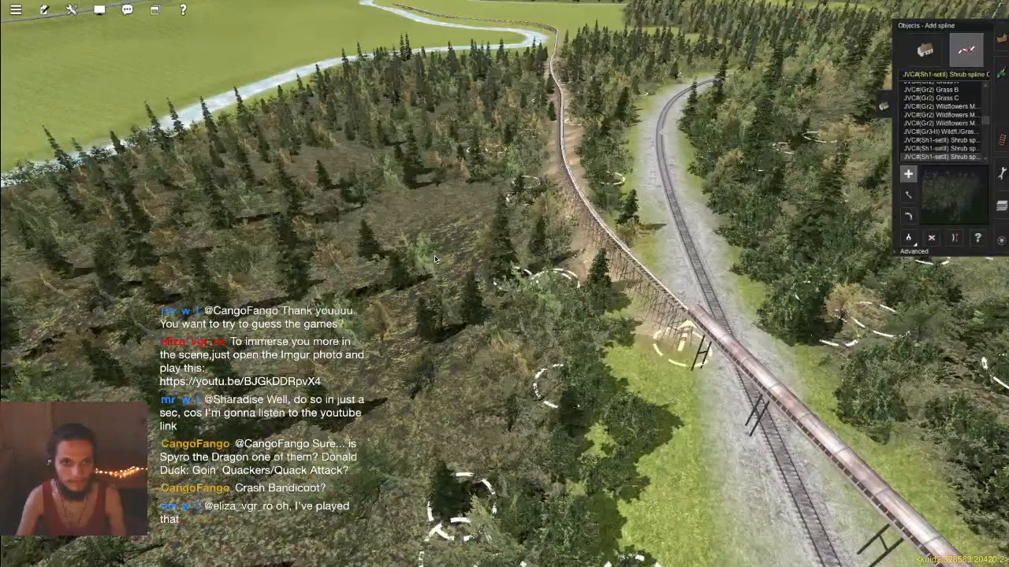
right_click(356, 268)
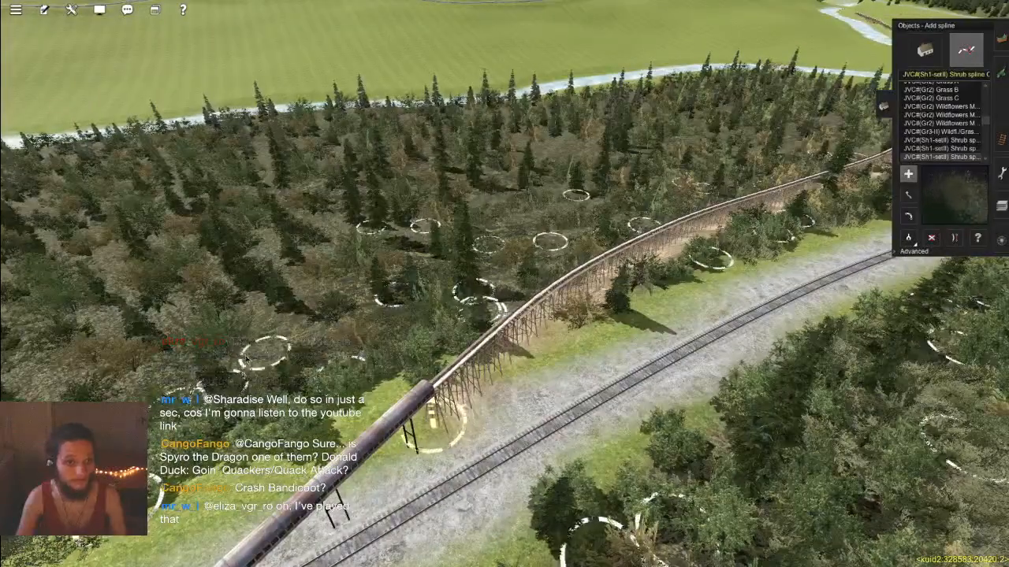
right_click(246, 359)
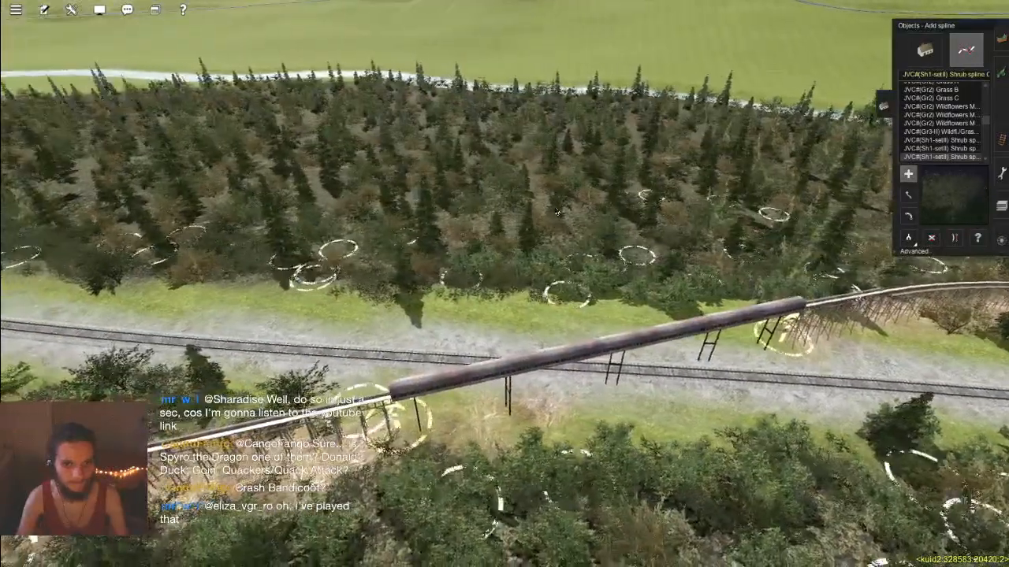
Step: Fill the riverside forest strip with shrub splines back along the track to its narrow end at the grassland, and save the route
right_click(276, 211)
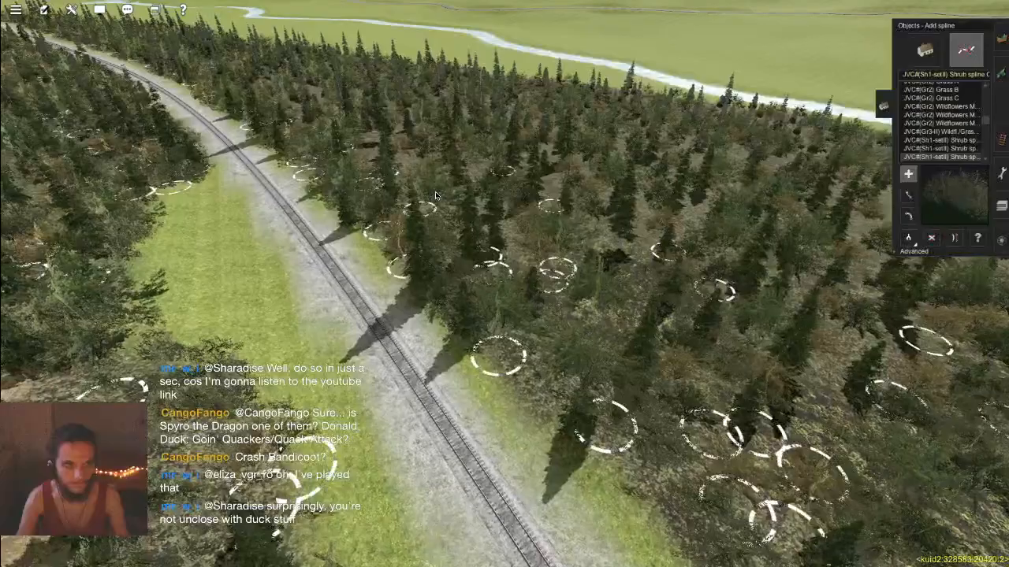
right_click(436, 195)
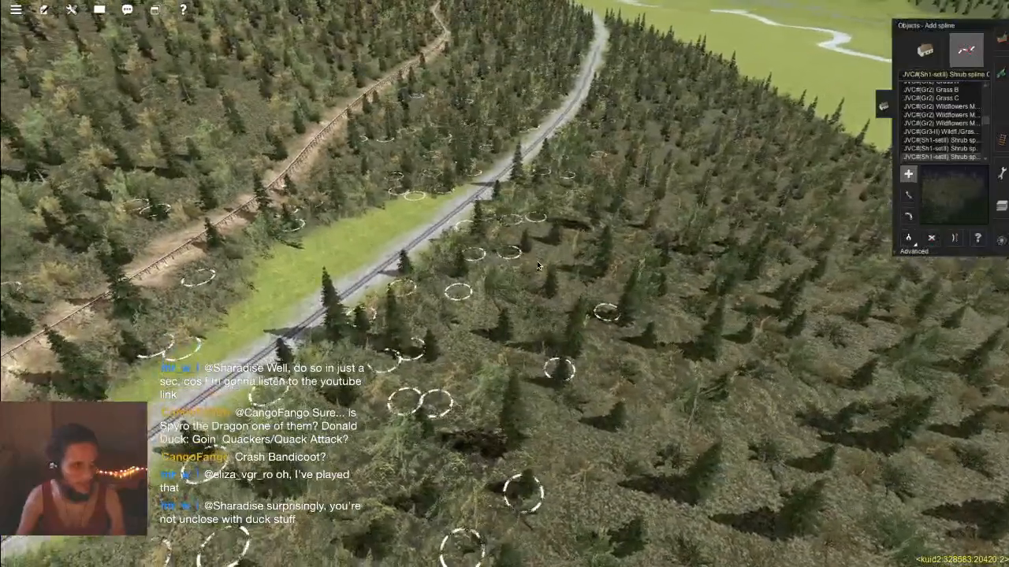
right_click(561, 253)
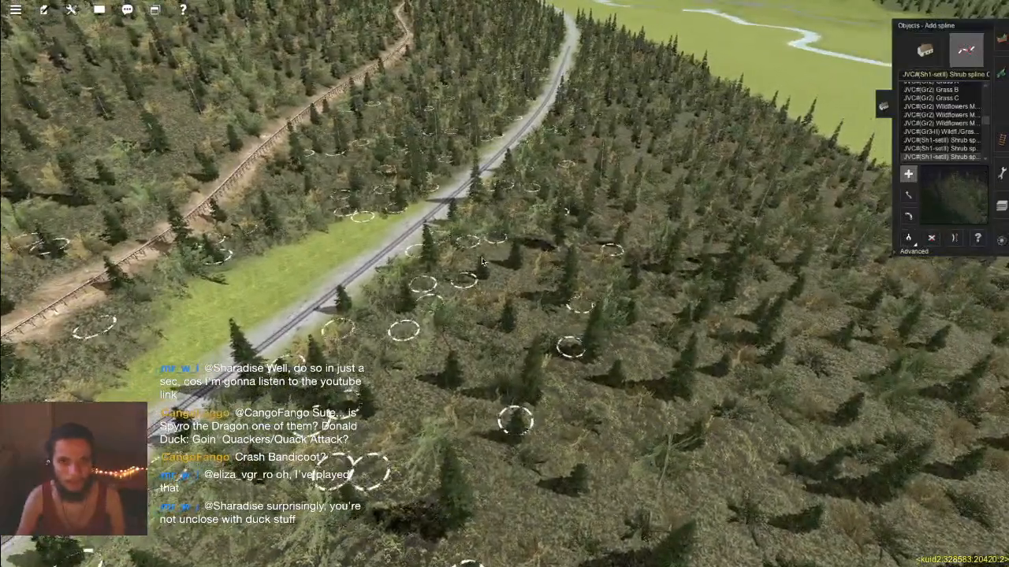
right_click(574, 208)
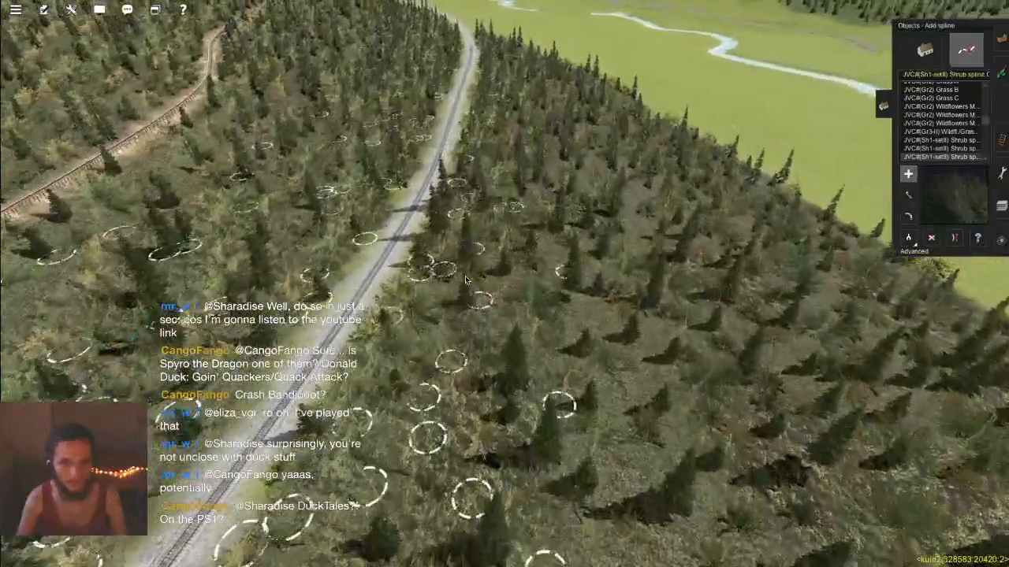
right_click(553, 165)
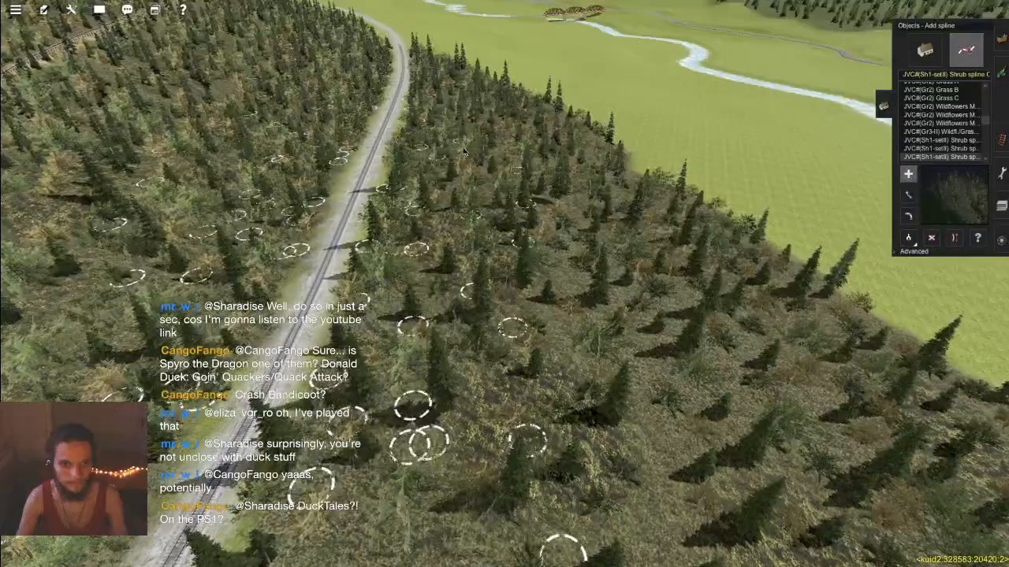
right_click(495, 160)
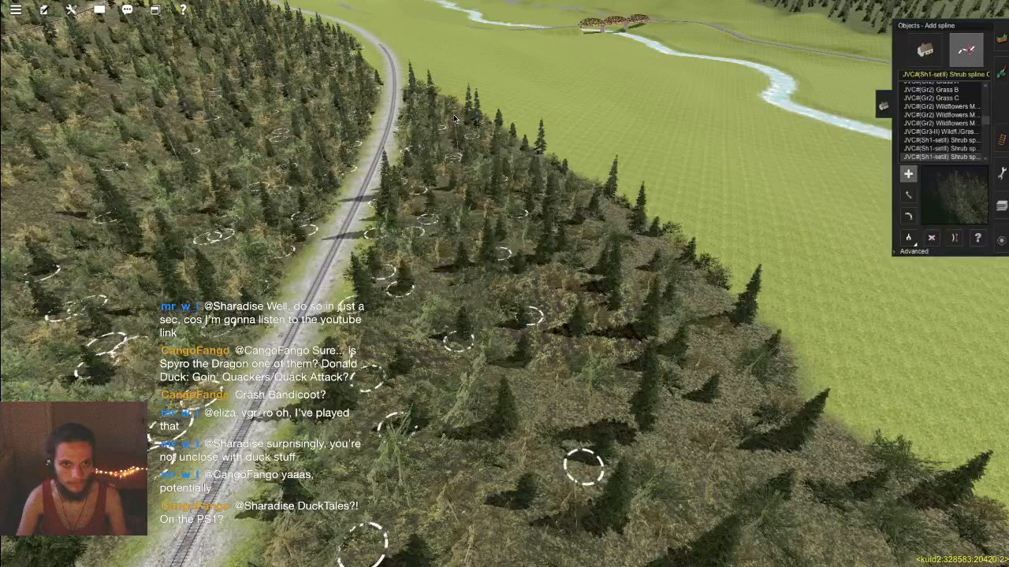
key("ctrl+s")
key("Return")
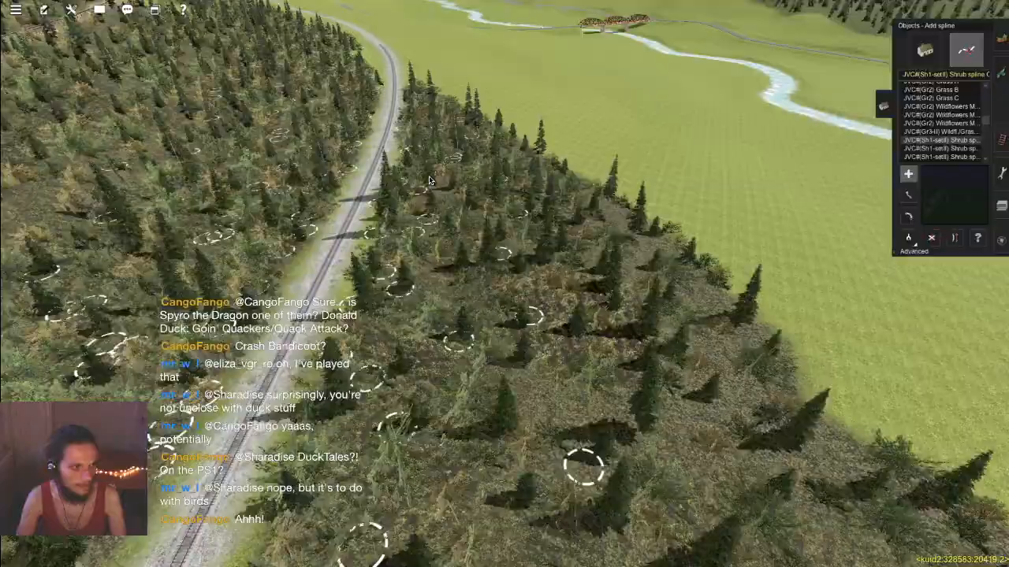
Step: Inspect the shrub density on both sides of the track at near ground level, from the forest's narrow end to the log flume crossing
right_click(502, 99)
key("Right")
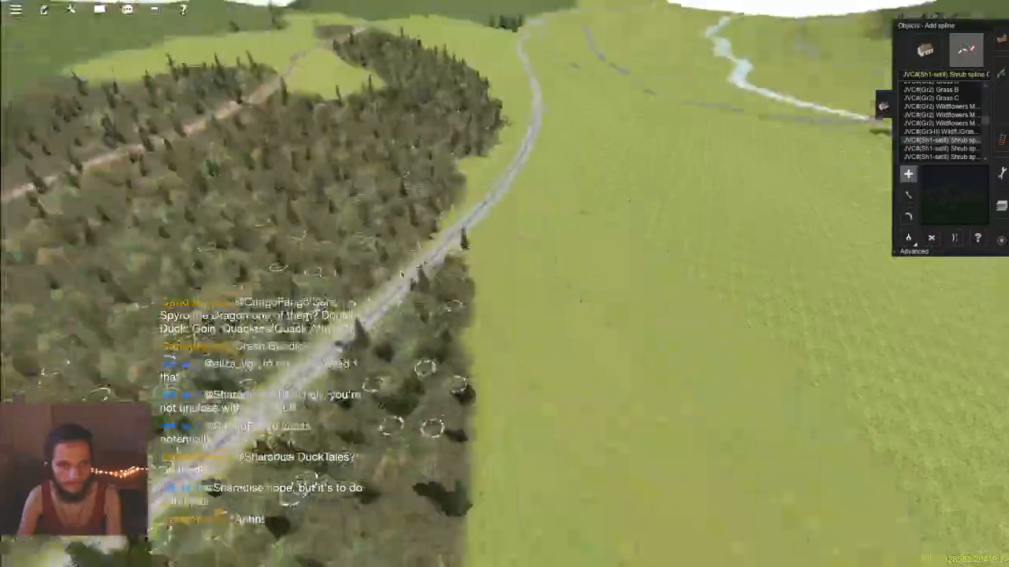
scroll(494, 293, "up", 10)
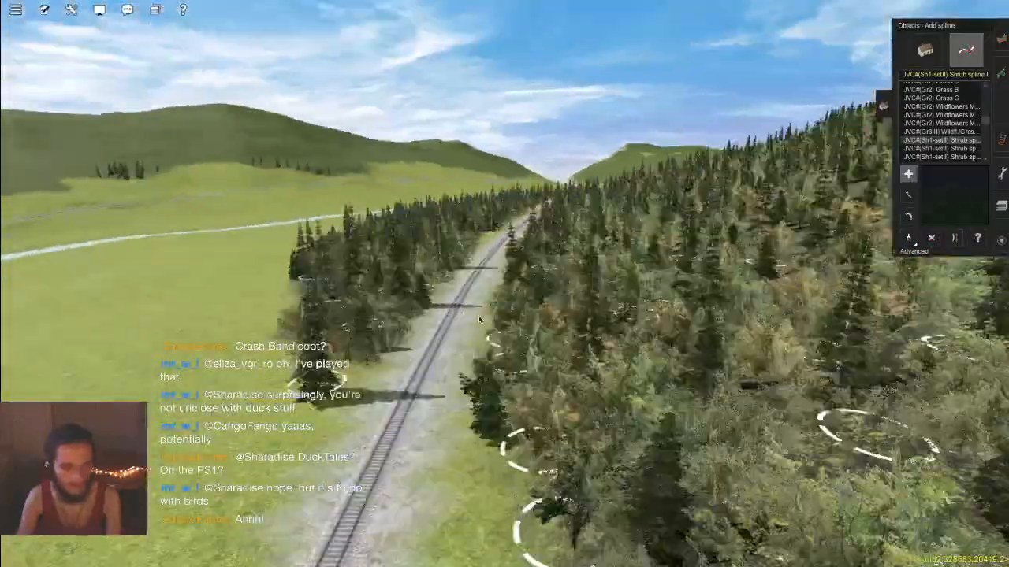
key("Up")
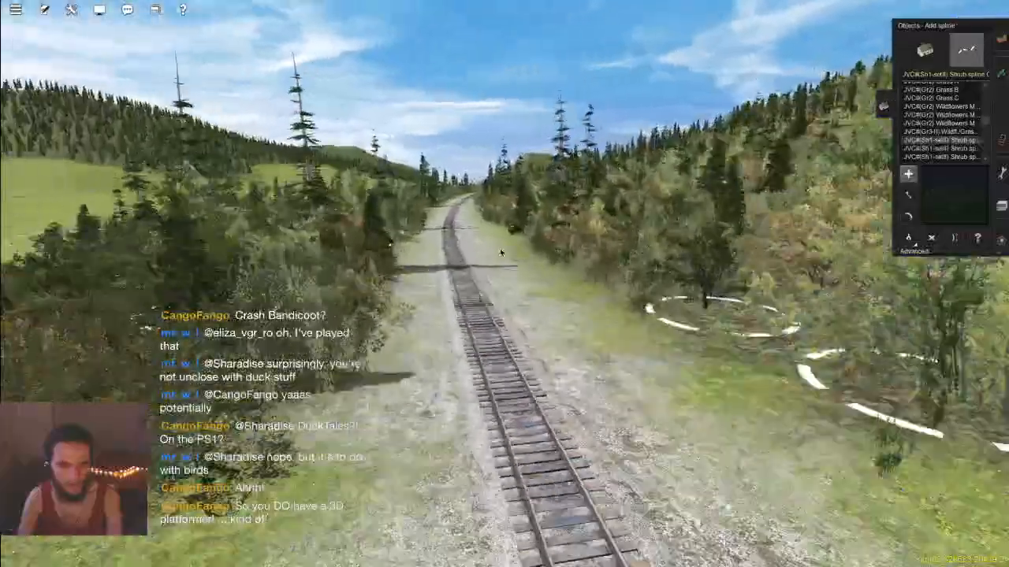
key("Up")
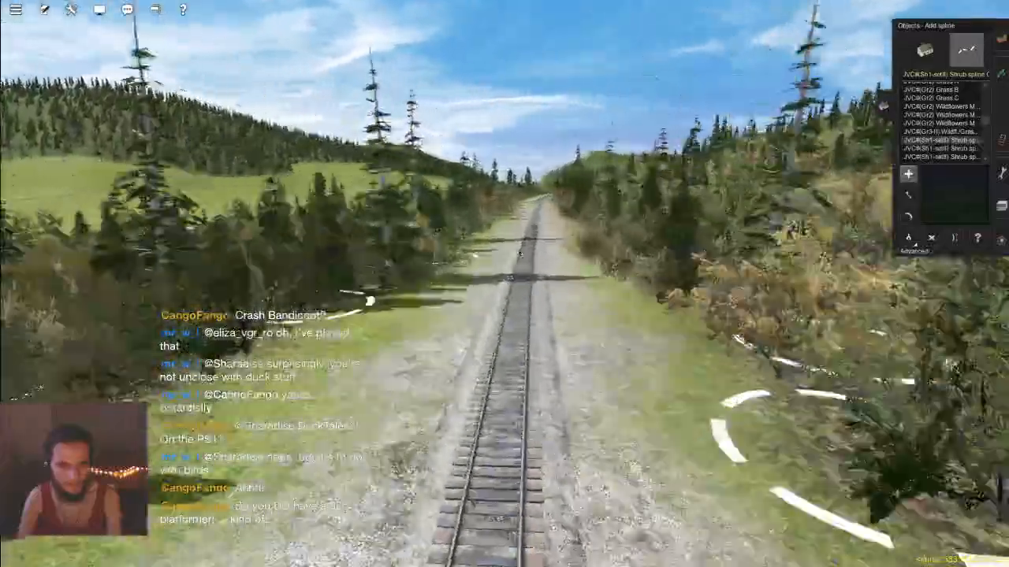
key("Up")
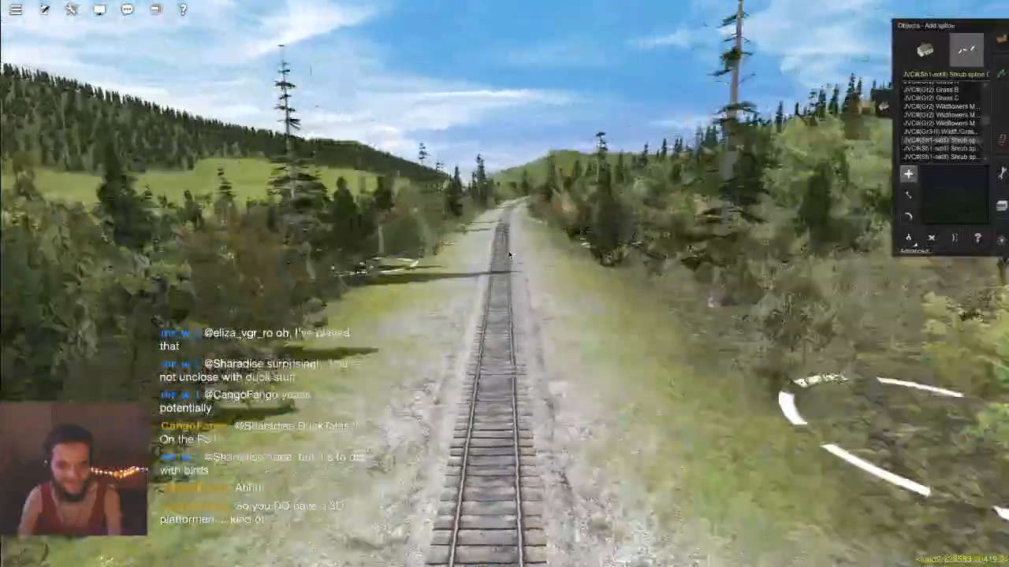
key("Up")
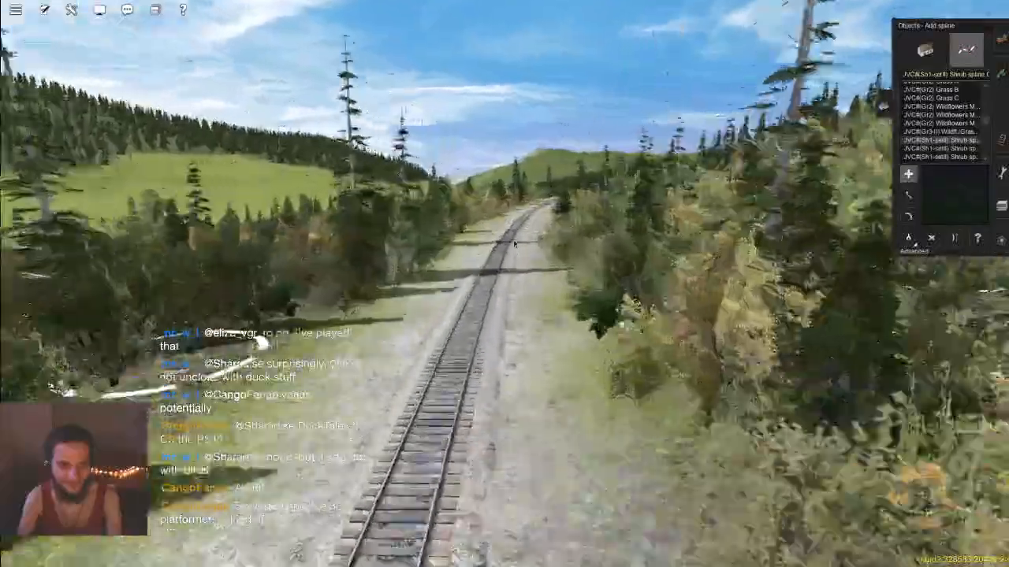
key("Up")
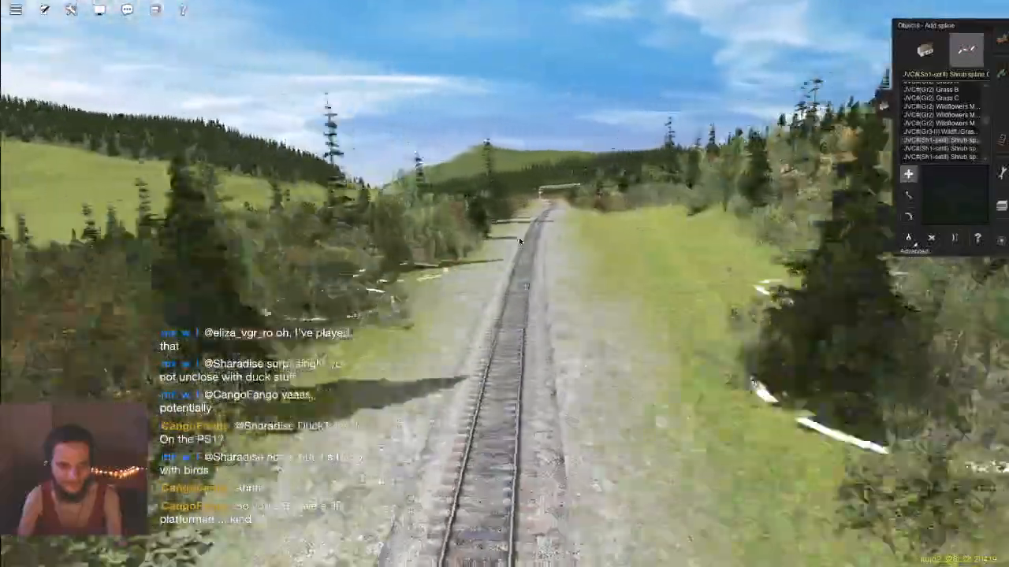
key("Up")
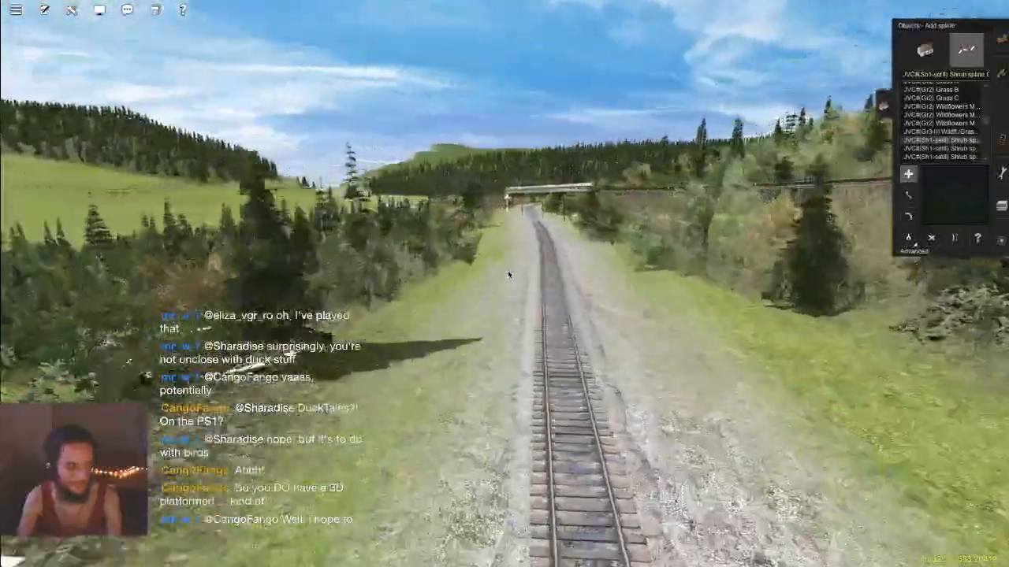
key("Up")
key("Left")
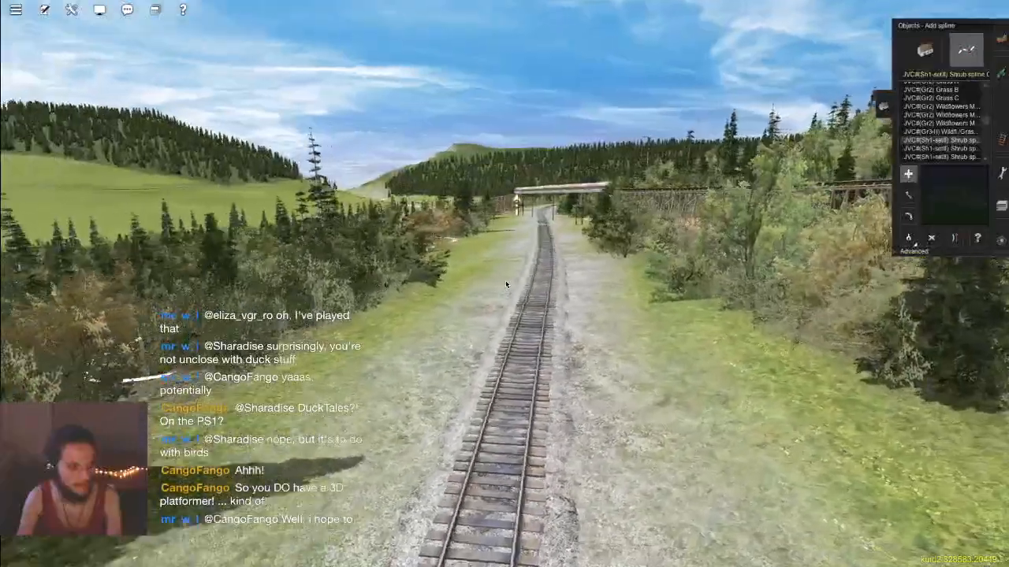
key("Up")
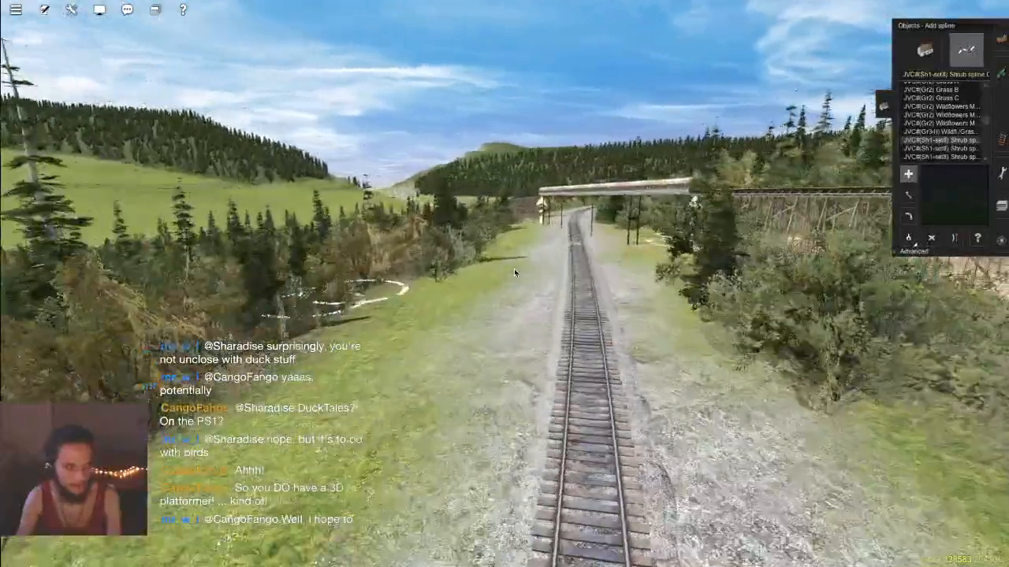
key("Up")
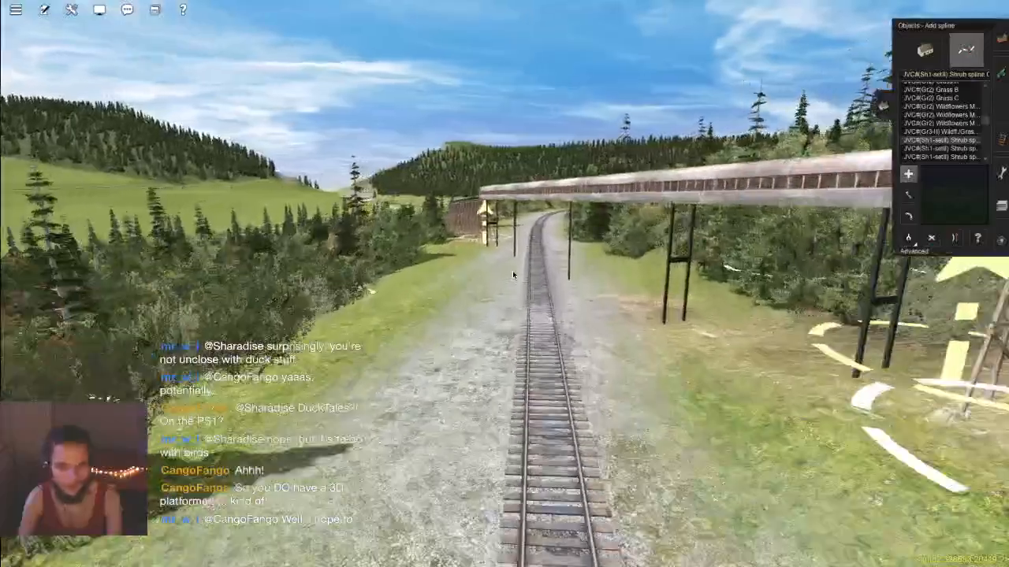
key("Up")
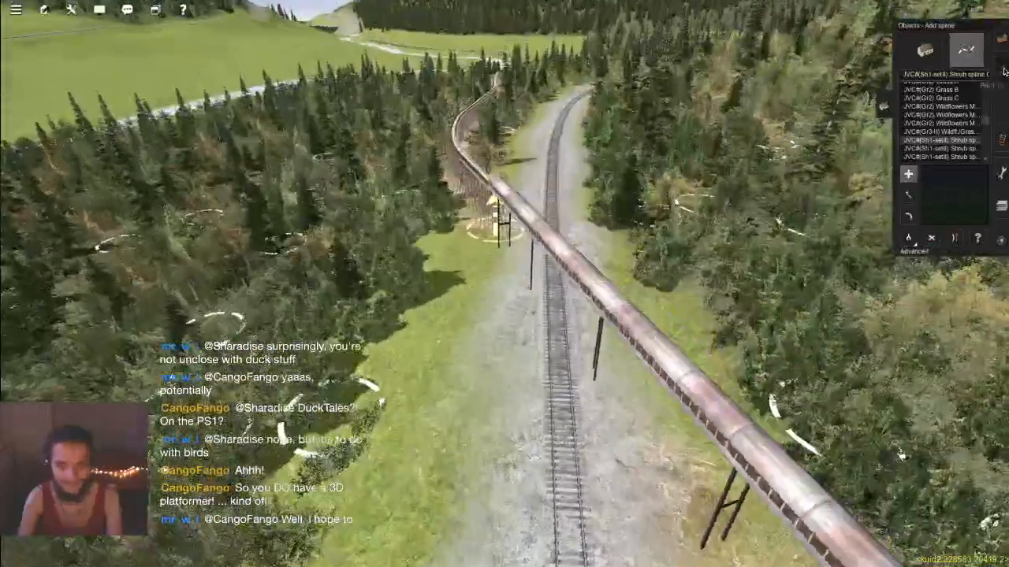
Step: Sample the forest-floor ground texture for painting the grass edge beside the track near the log flume crossing
left_click(1001, 72)
key("Left")
key("Up")
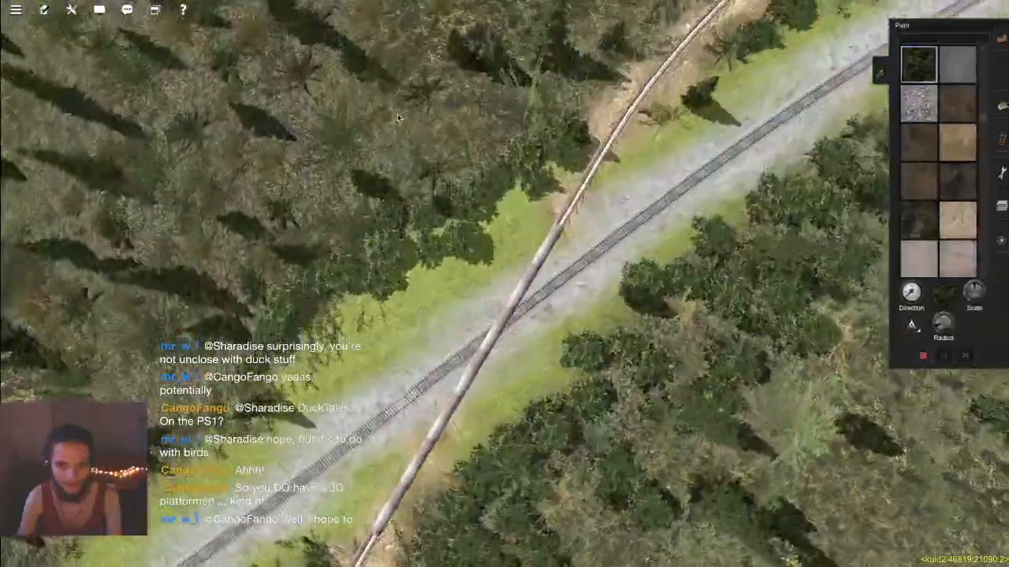
key("Left")
key("Left")
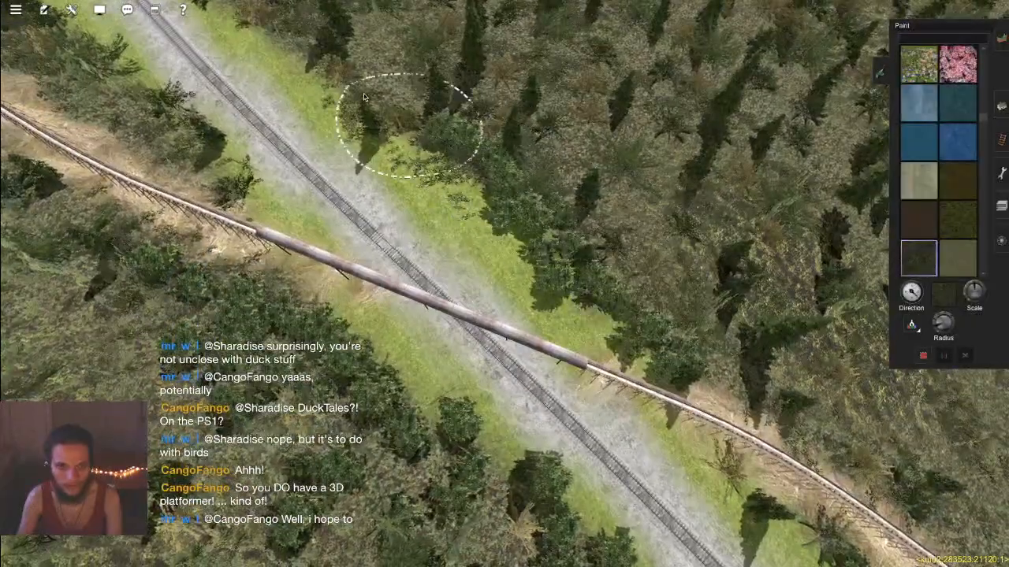
key("Down")
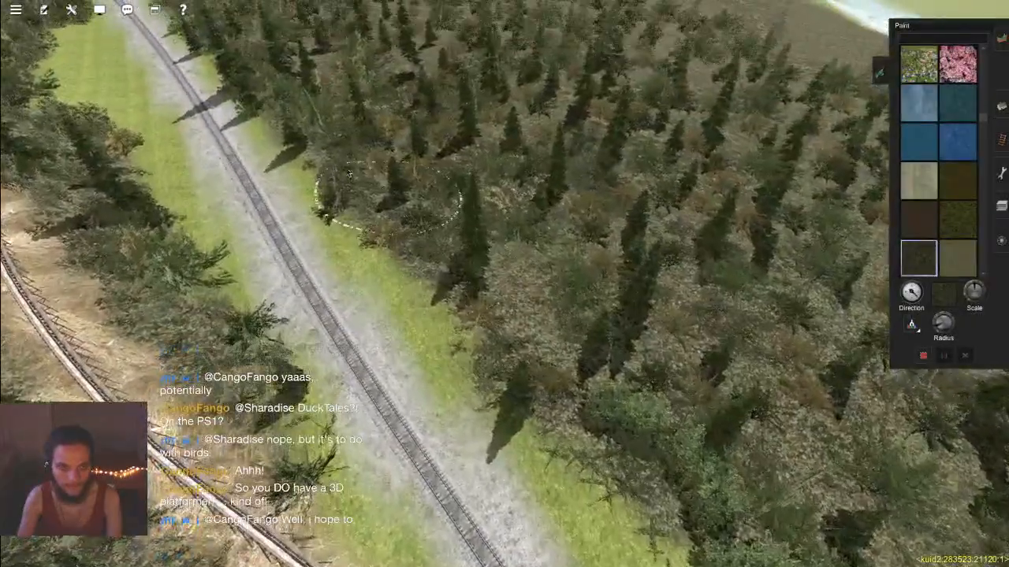
key("Down")
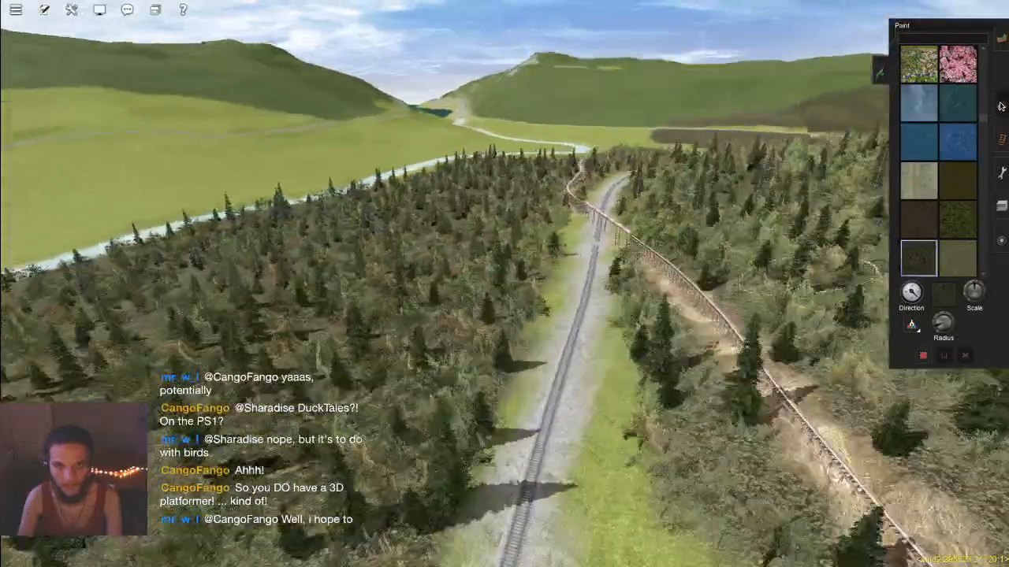
Step: Pick up the bush st_rmm_kust73_1580_8m from the scene beside the log flume crossing as the object to place
left_click(1000, 107)
key("Up")
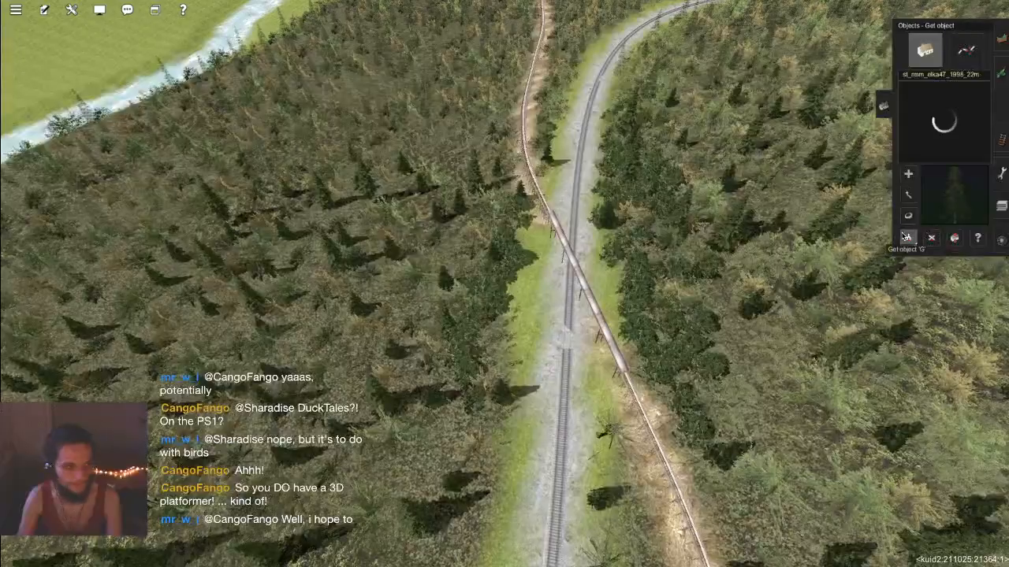
right_click(605, 297)
key("Left")
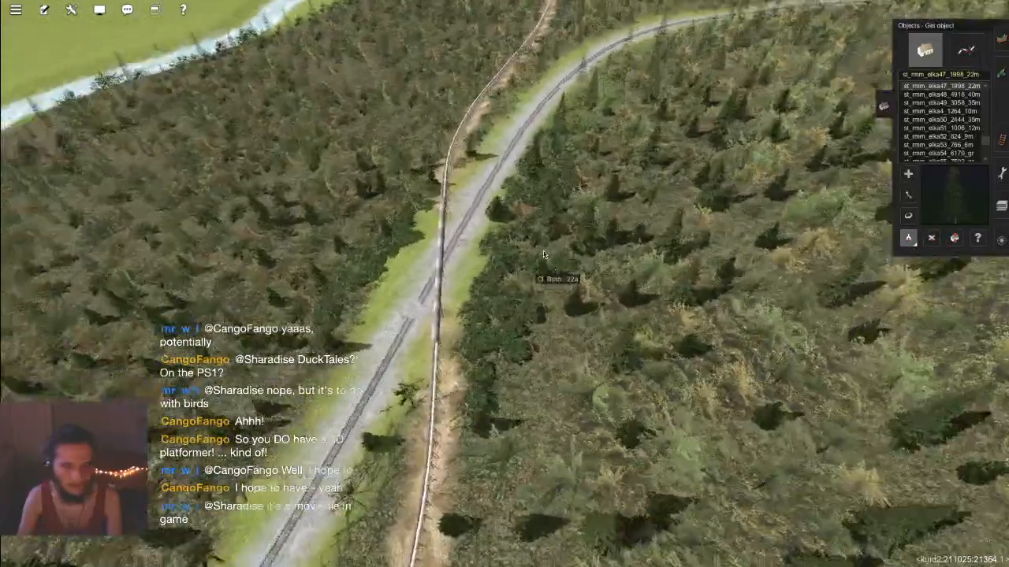
right_click(473, 237)
scroll(465, 260, "up", 5)
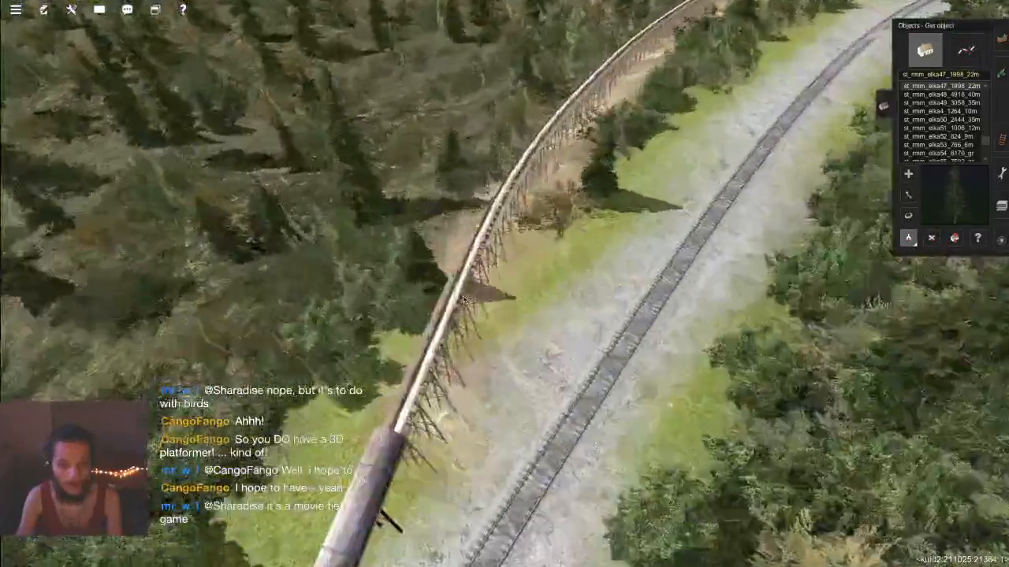
key("Left")
key("Left")
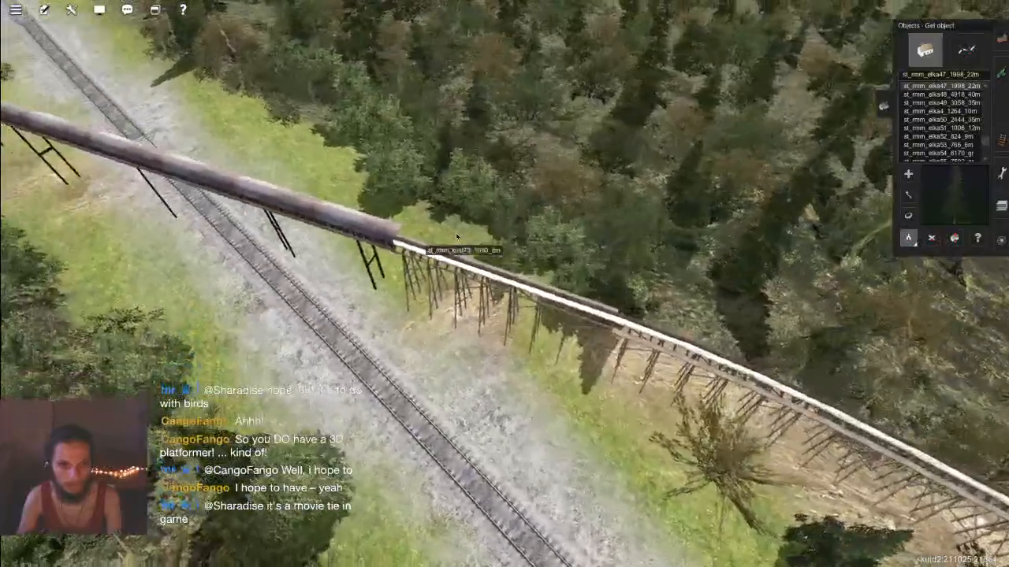
right_click(455, 233)
scroll(464, 244, "up", 3)
key("Down")
left_click(479, 238)
scroll(447, 289, "down", 5)
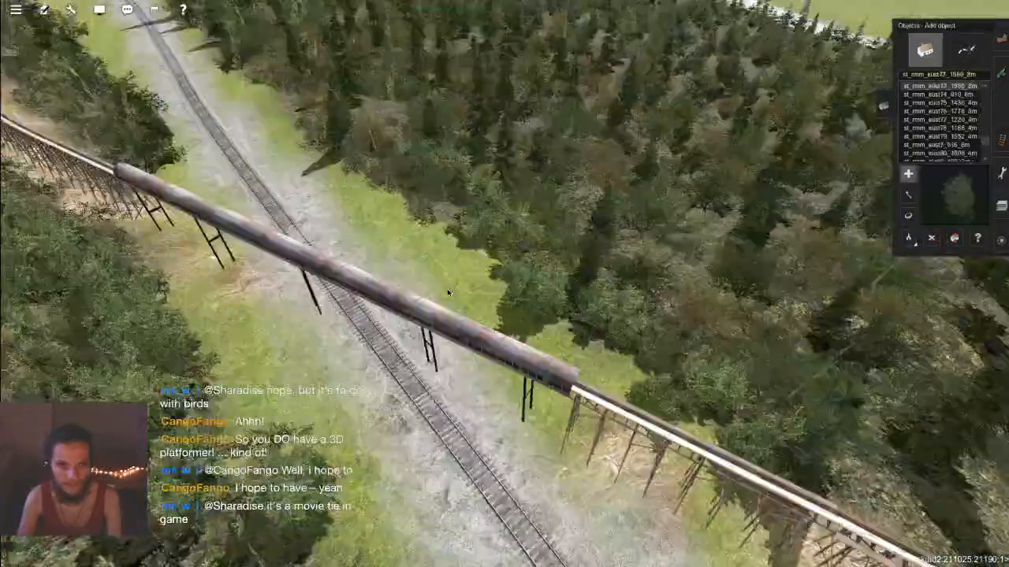
Step: Place the st_rmm_kust73_1580_8m bush at the riverside forest edge along the grass verge of the track
right_click(447, 288)
right_click(454, 224)
key("Up")
scroll(490, 275, "up", 4)
key("Right")
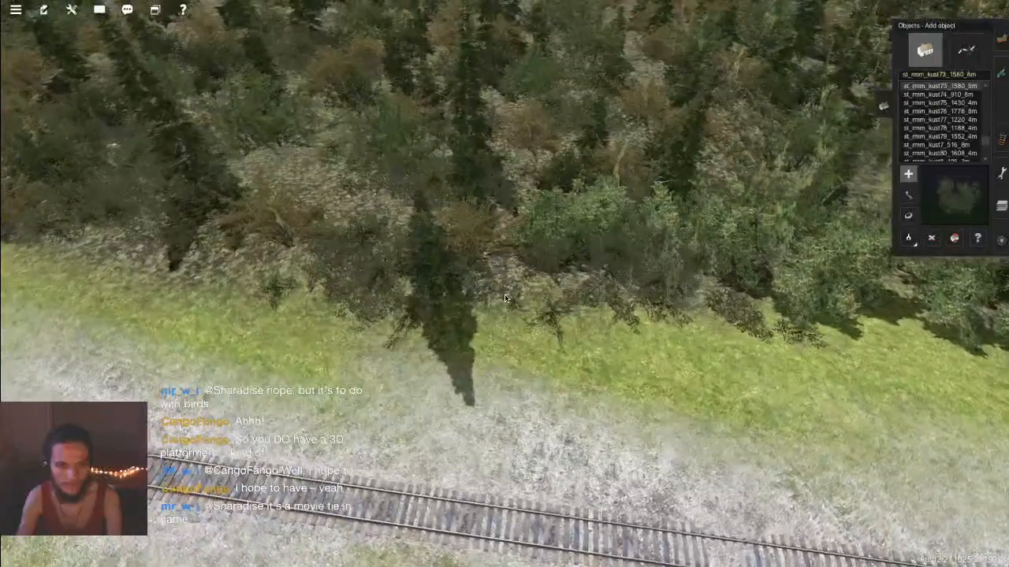
left_click(505, 294)
key("Left")
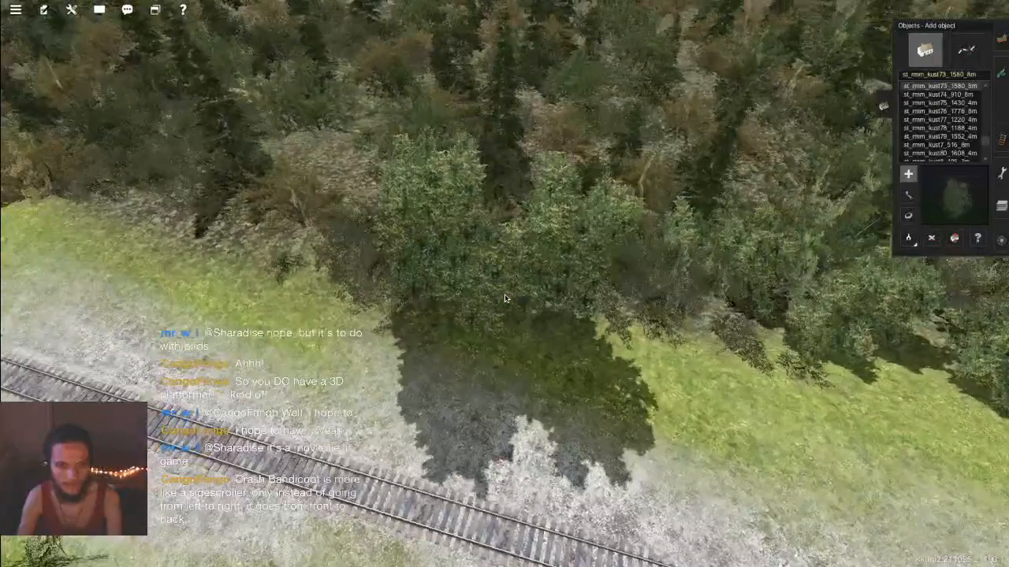
Step: Lower the bush just placed at the riverside forest edge so its trunk sinks into the ground
key("Left")
key("h")
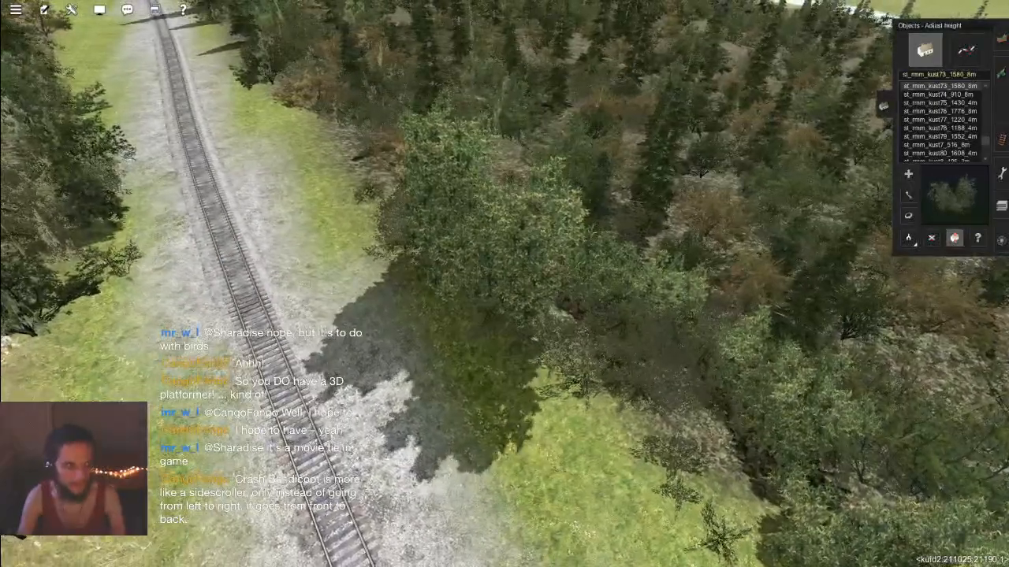
left_click_drag(441, 280, 441, 368)
Step: Place another st_rmm_kust73_1580_8m bush in the open forest edge next to the previous bushes and lower it to about -7 m
right_click_drag(467, 276, 473, 309)
key("Down")
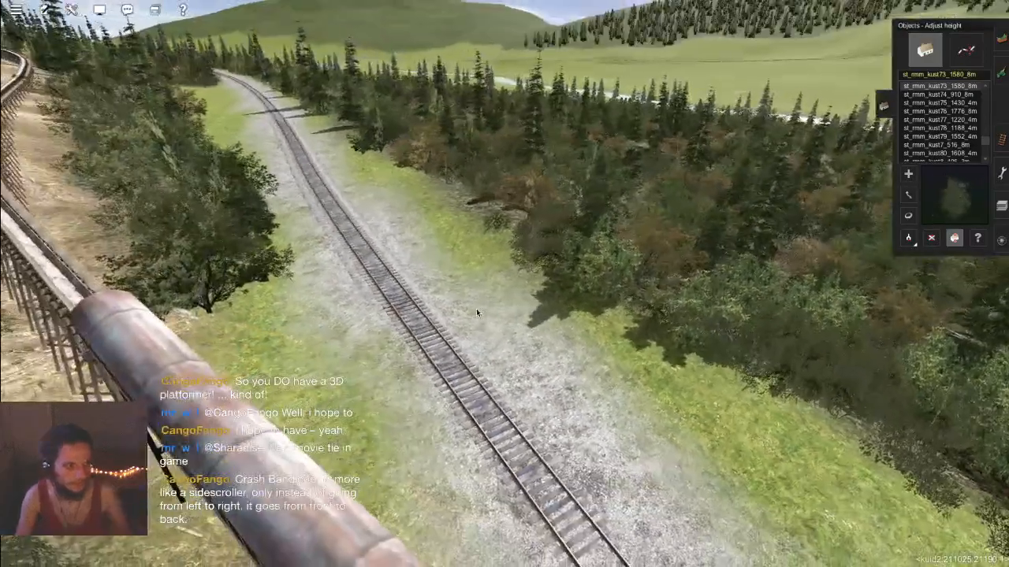
right_click(495, 374)
key("Left")
key("Up")
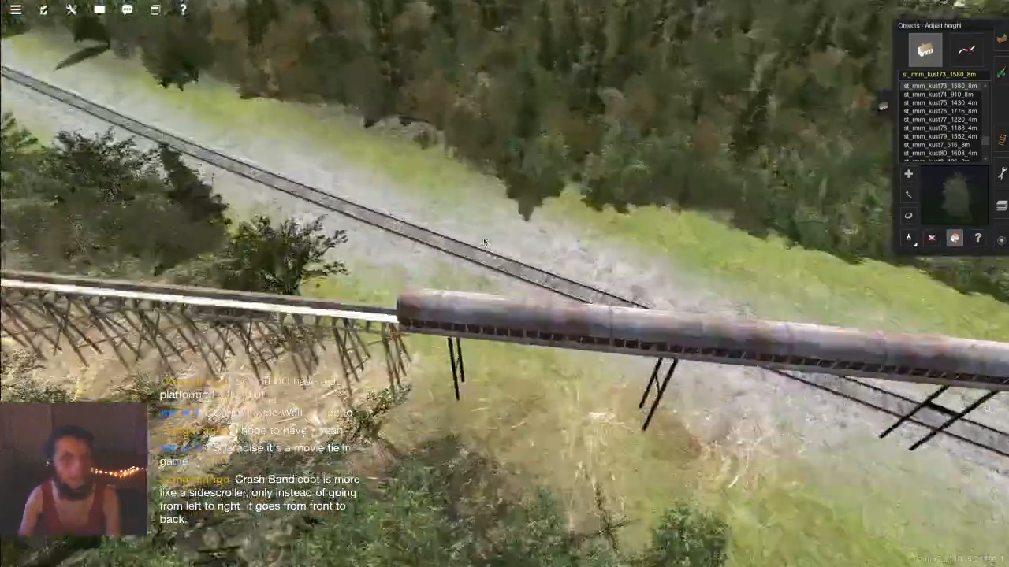
key("a")
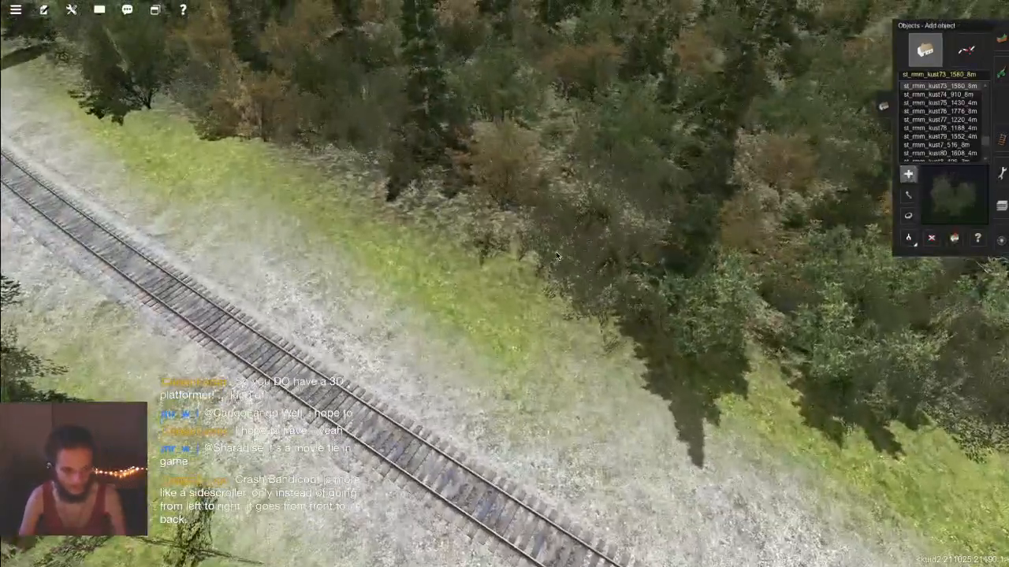
left_click(556, 256)
key("h")
left_click_drag(572, 218, 572, 273)
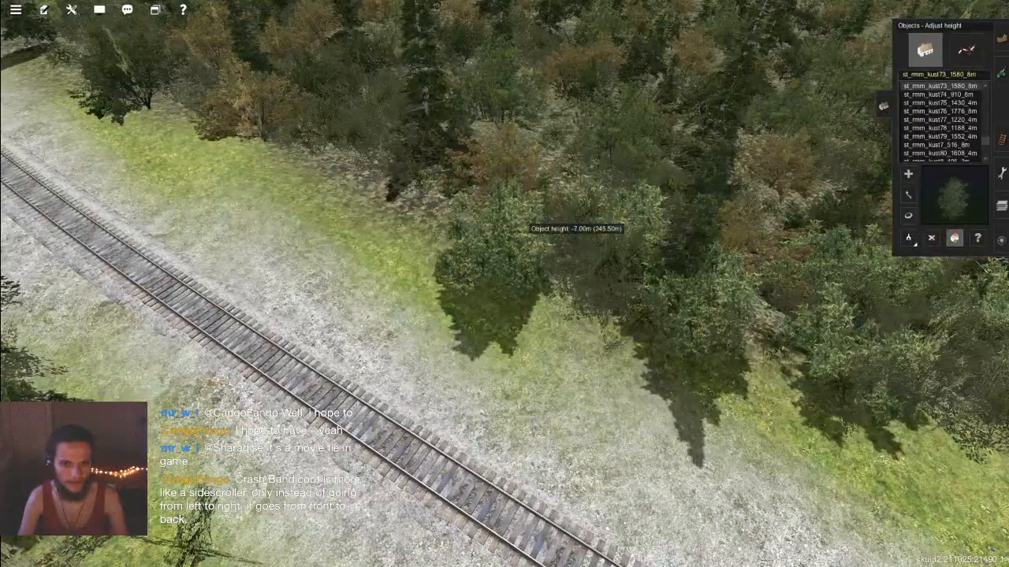
Step: Add one more bush further along the riverside forest edge and sink it to shrub height
right_click(448, 227)
key("a")
left_click(444, 213)
key("h")
left_click_drag(444, 213, 403, 265)
Step: Place a bush beside the last one on the grass verge and lower it to about -8 m
right_click(403, 227)
key("a")
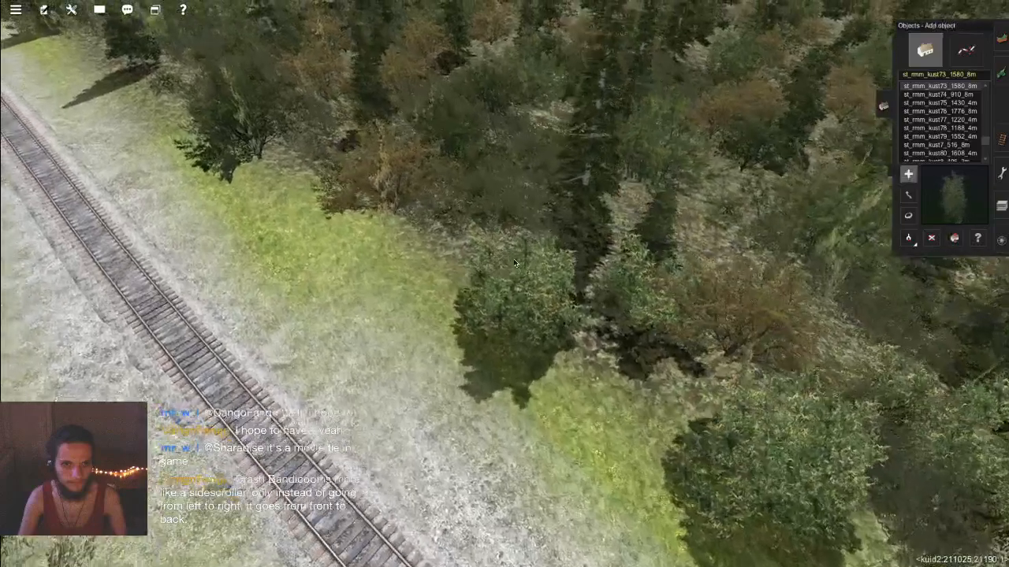
left_click(504, 216)
key("h")
left_click_drag(505, 217, 505, 240)
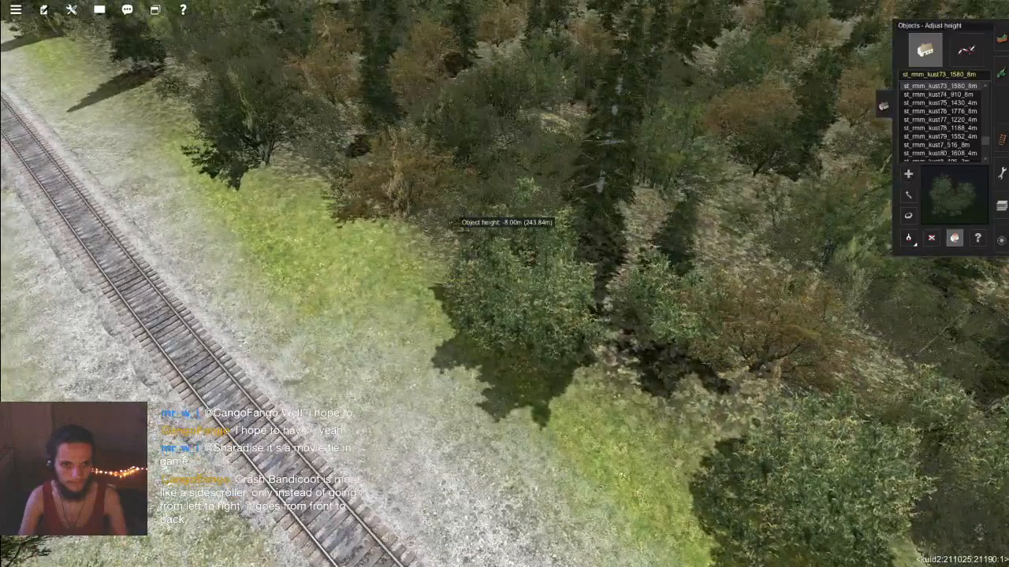
Step: Place a bush in front of the orange-brown shrub at the forest edge and lower it into the ground
key("a")
left_click(421, 208)
key("h")
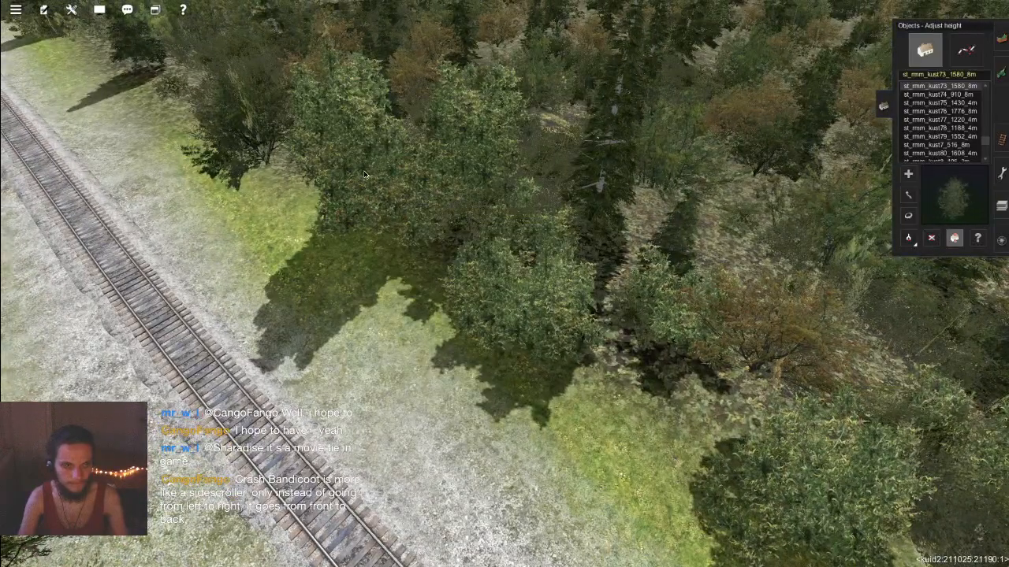
left_click_drag(314, 175, 314, 197)
Step: Place a bush next to the dark tree on the grass verge and lower it to about -7 m
right_click(313, 187)
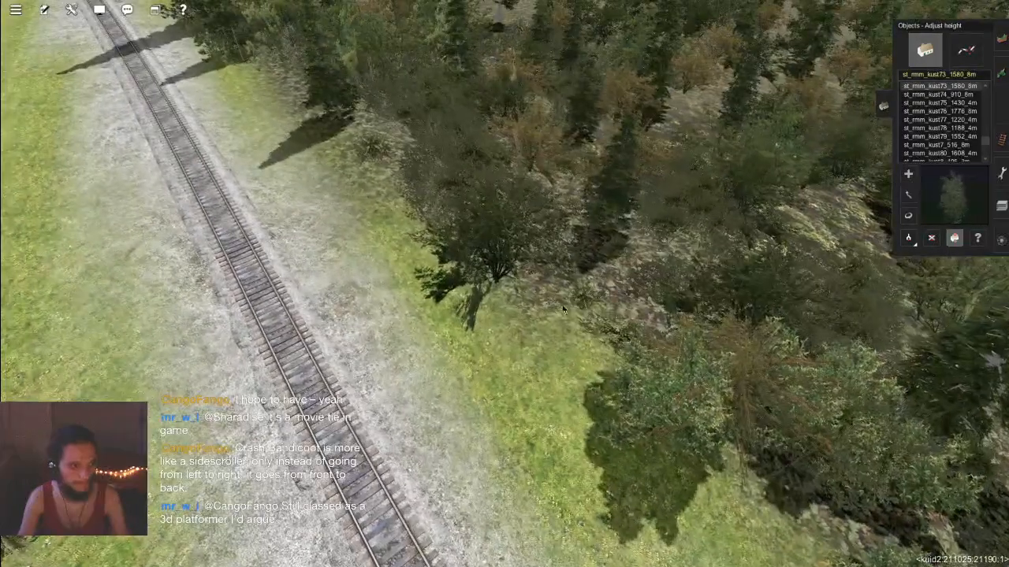
left_click(576, 299)
key("h")
left_click_drag(576, 299, 576, 331)
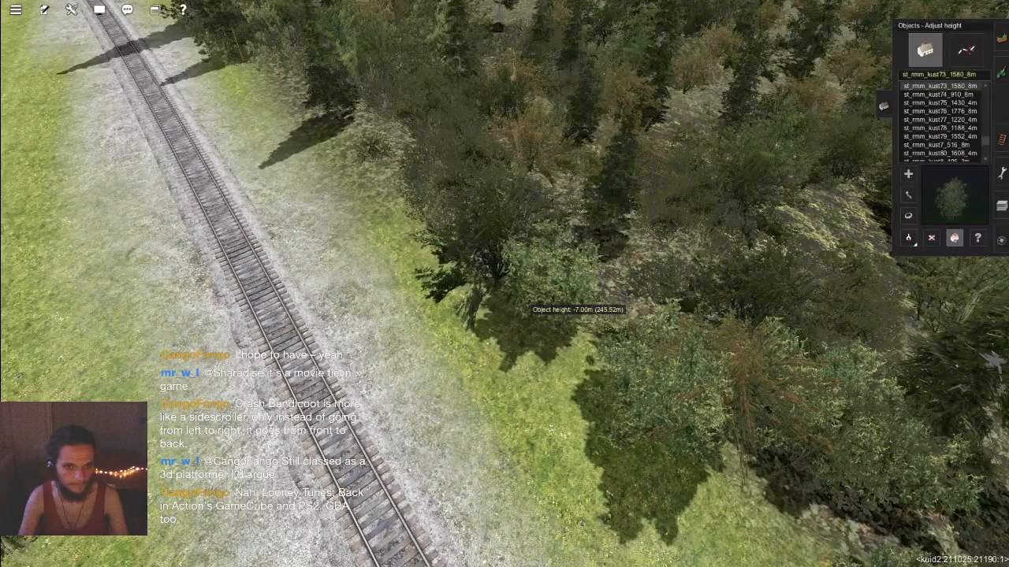
Step: Place a bush on the verge beyond the dark tree, lower it to shrub height and move it back along the forest edge
right_click(454, 236)
key("a")
left_click(469, 232)
key("h")
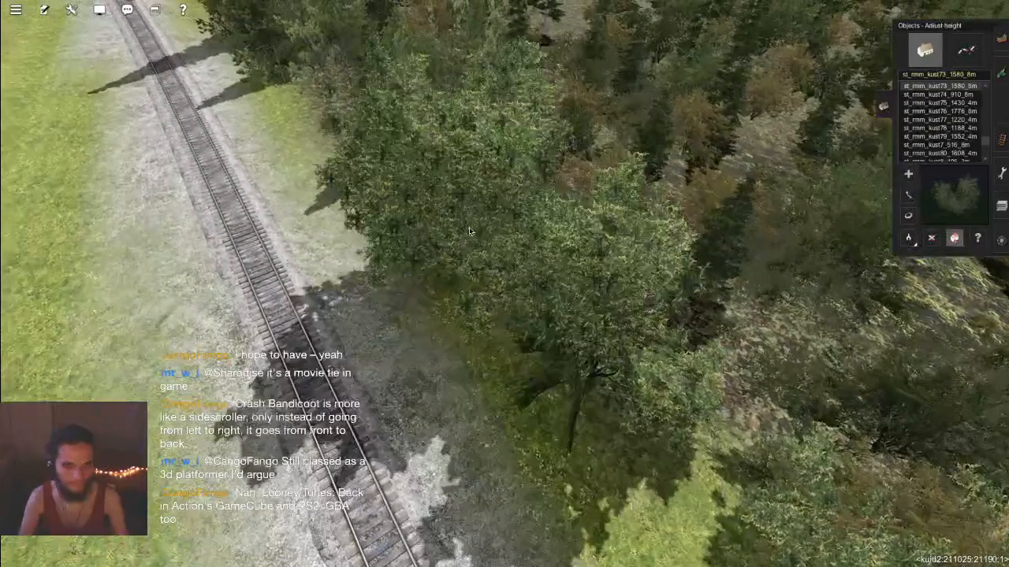
left_click_drag(468, 231, 408, 161)
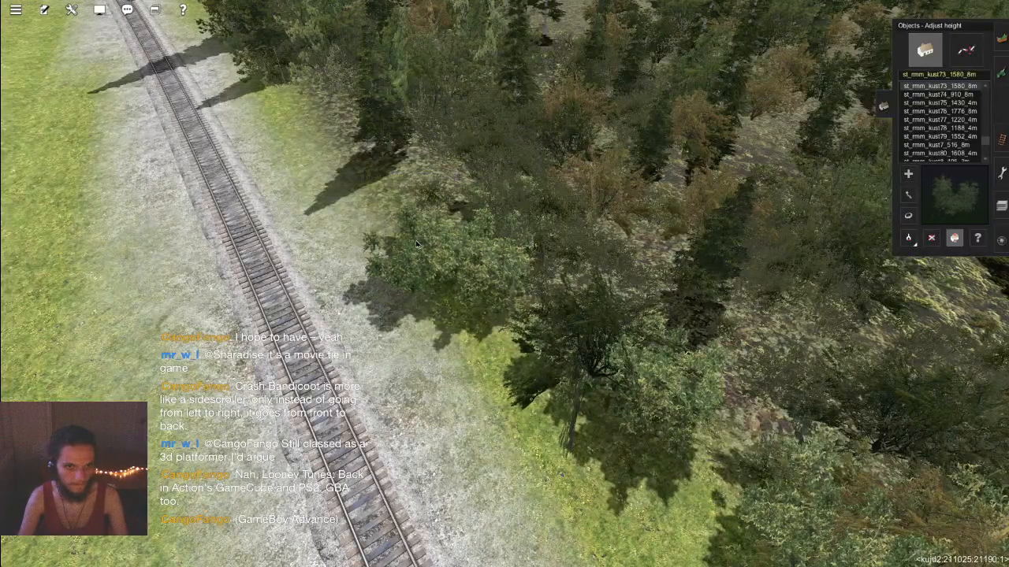
key("m")
left_click_drag(416, 243, 427, 115)
Step: Add a bush behind the repositioned one, near the base of the conifer shadow, and lower it into the undergrowth
right_click(448, 200)
key("a")
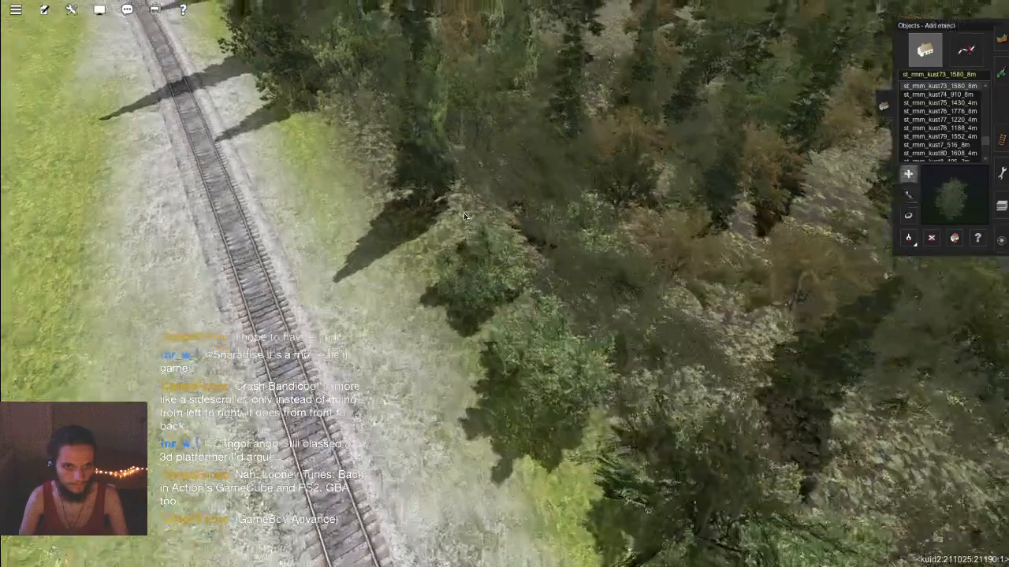
left_click(462, 224)
key("h")
left_click_drag(462, 224, 465, 276)
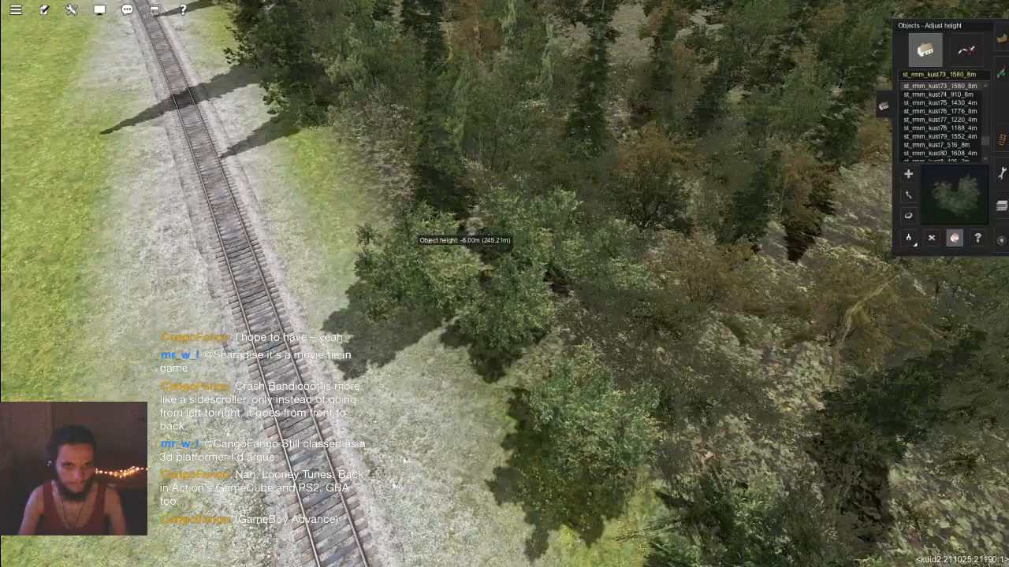
Step: Place a bush at the outer forest edge closer to the track and lower it to about -9 m
left_click(388, 162)
key("h")
left_click_drag(387, 162, 388, 220)
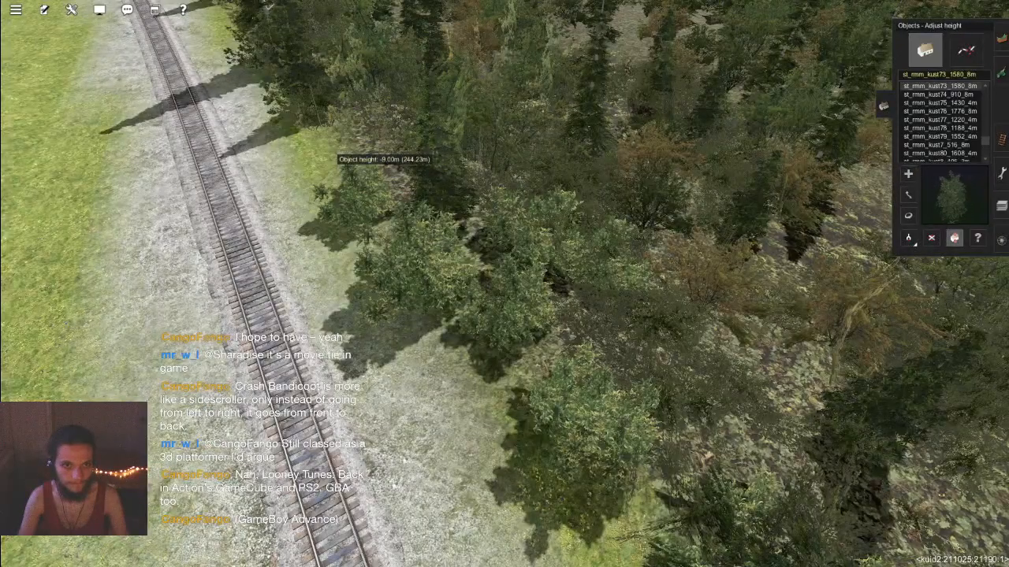
Step: Place a bush in the gap before the next tall conifers along the track and sink it to shrub height
right_click(382, 168)
key("a")
left_click(518, 235)
key("h")
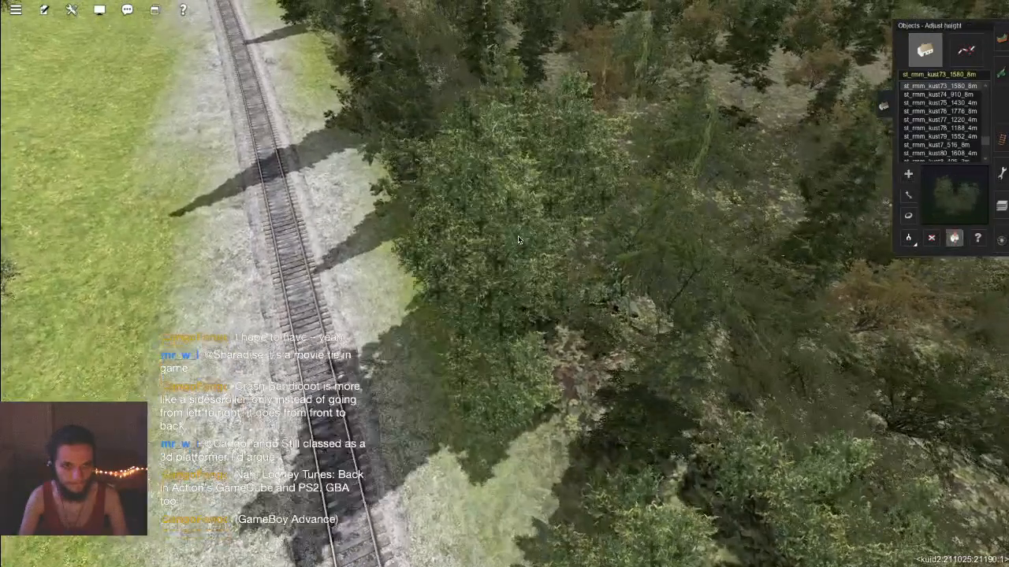
left_click_drag(518, 235, 518, 295)
Step: Fill the remaining grass gap just before the tall conifers with another bush and lower it into the ground
key("Left")
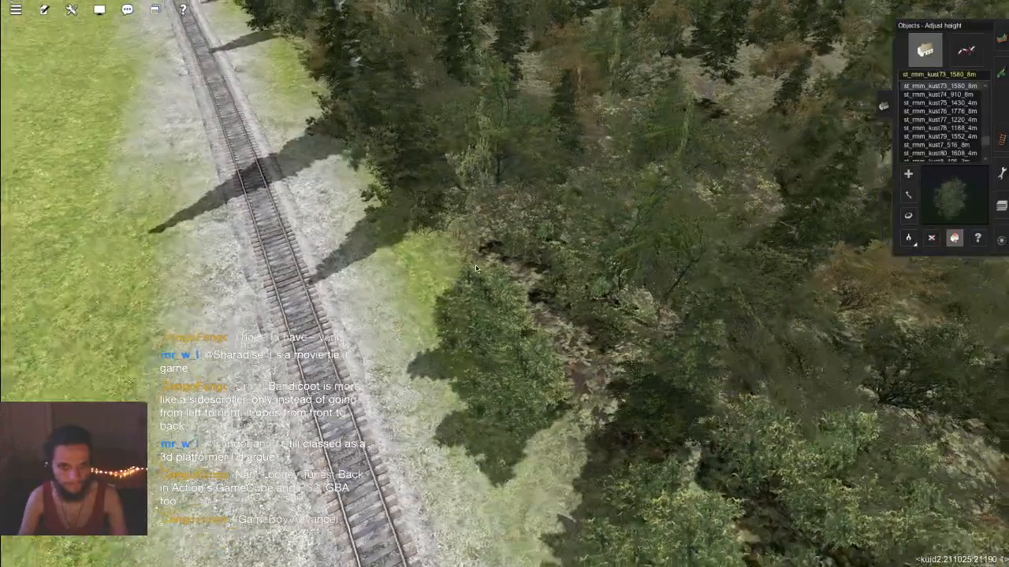
right_click(387, 232)
key("a")
left_click(545, 276)
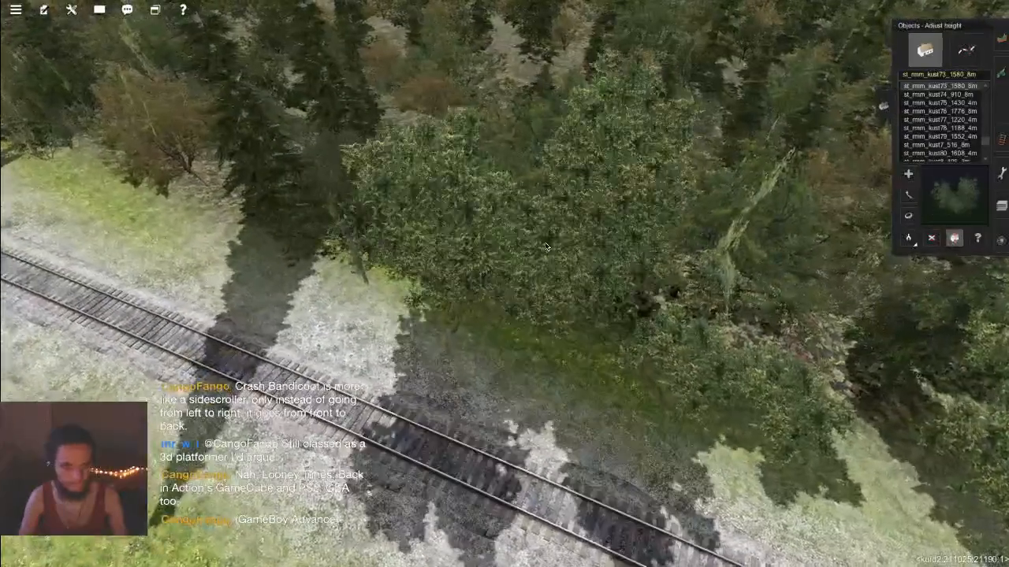
key("h")
left_click_drag(545, 276, 545, 336)
Step: Place a bush on the verge between the conifer shadows, lower it to shrub height and rotate it
right_click(388, 245)
key("Left")
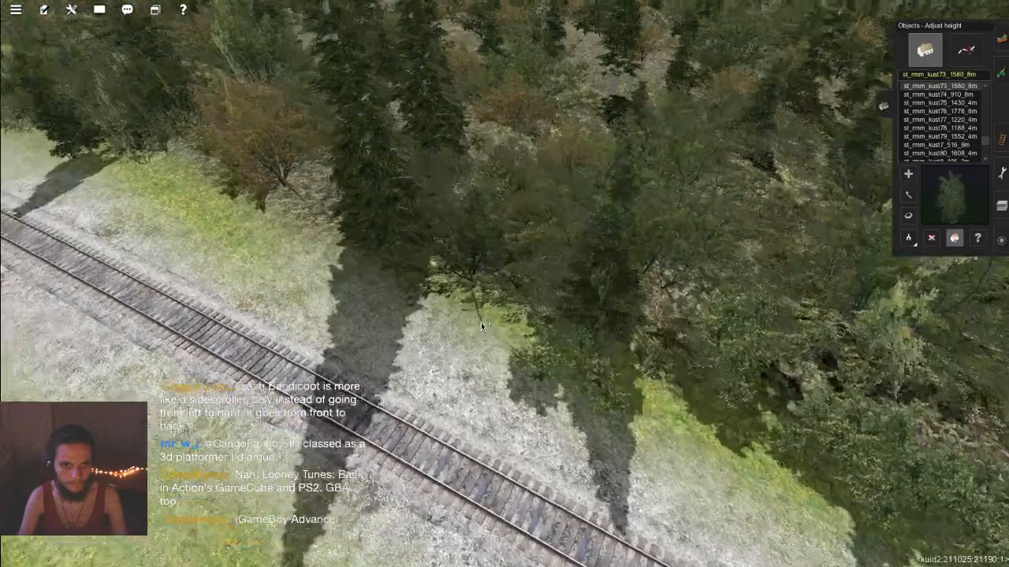
key("a")
left_click(532, 336)
key("h")
left_click_drag(532, 336, 532, 410)
key("r")
left_click_drag(532, 355, 482, 349)
Step: Place a bush at the forest edge between the orange-brown tree and the tall conifer
right_click_drag(418, 321, 494, 275)
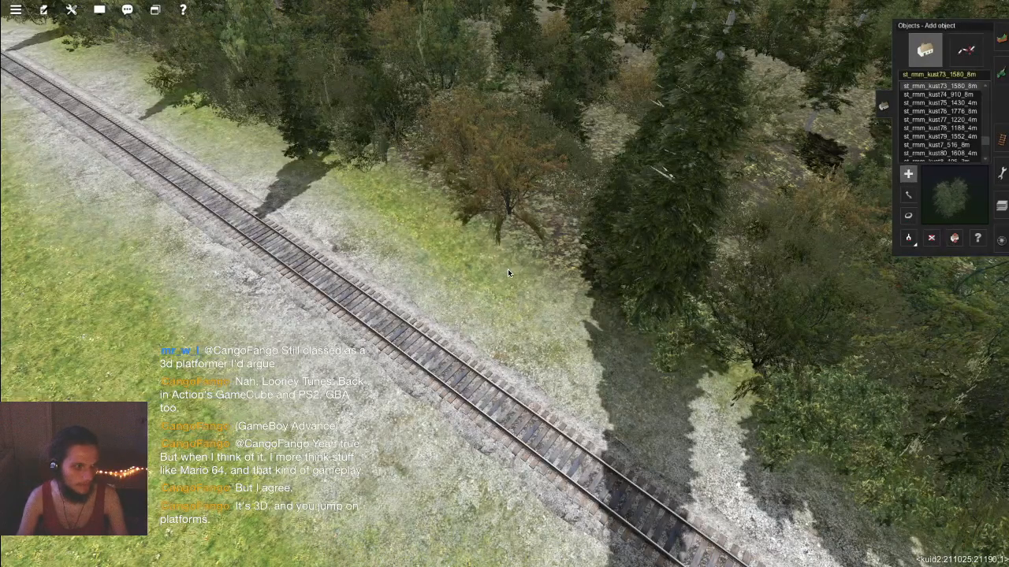
left_click(528, 249)
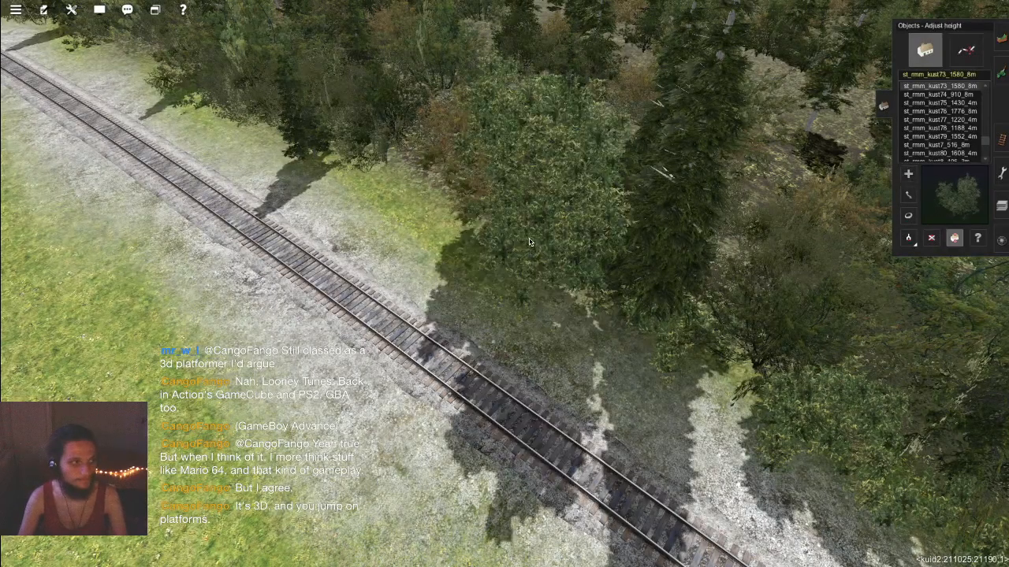
Step: Switch the webcam profile to Lighter
left_click(426, 2)
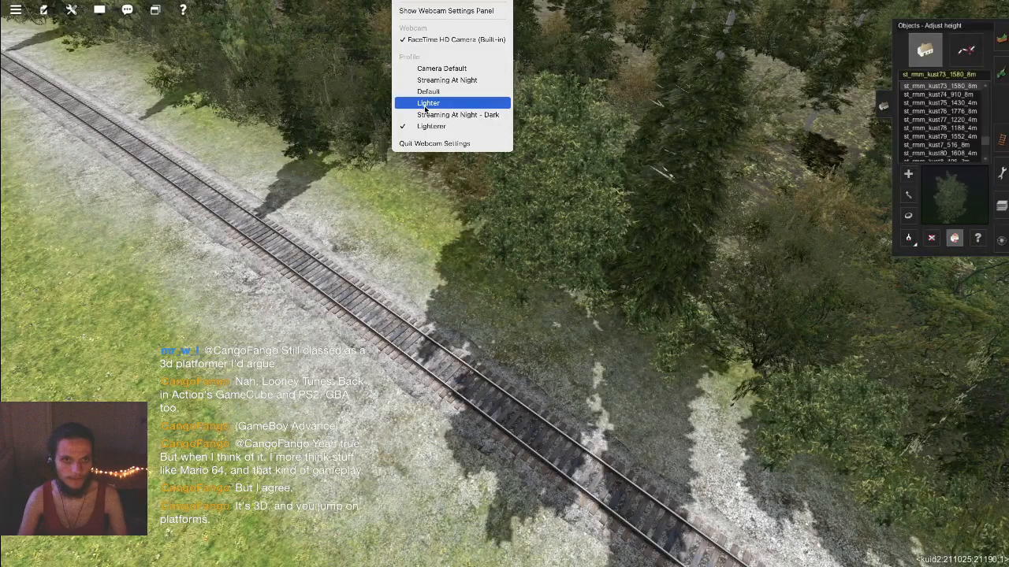
left_click(426, 105)
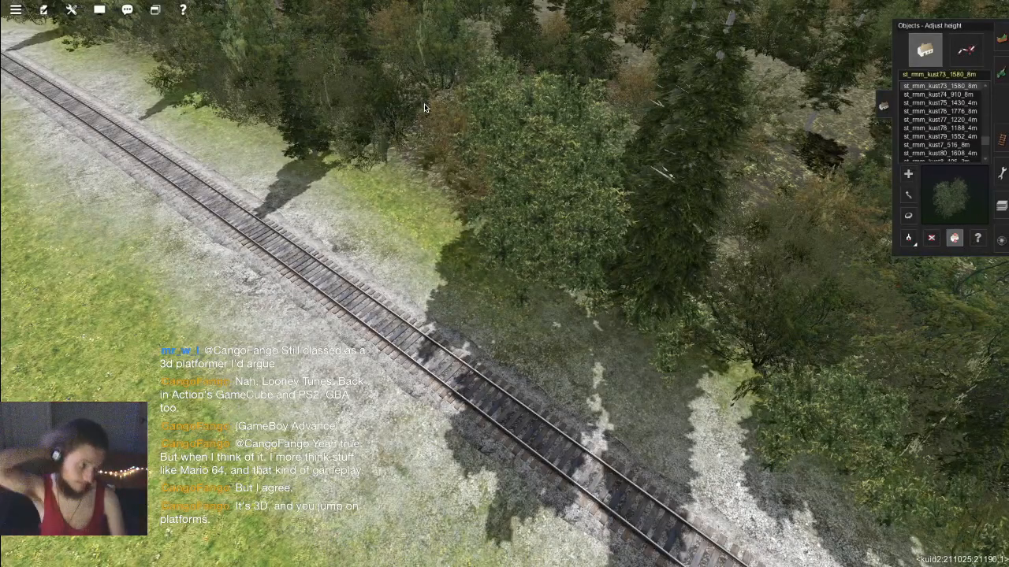
Step: Place a bush beyond the orange-brown tree, near the small conifer at the track verge, and lower it
right_click(404, 180)
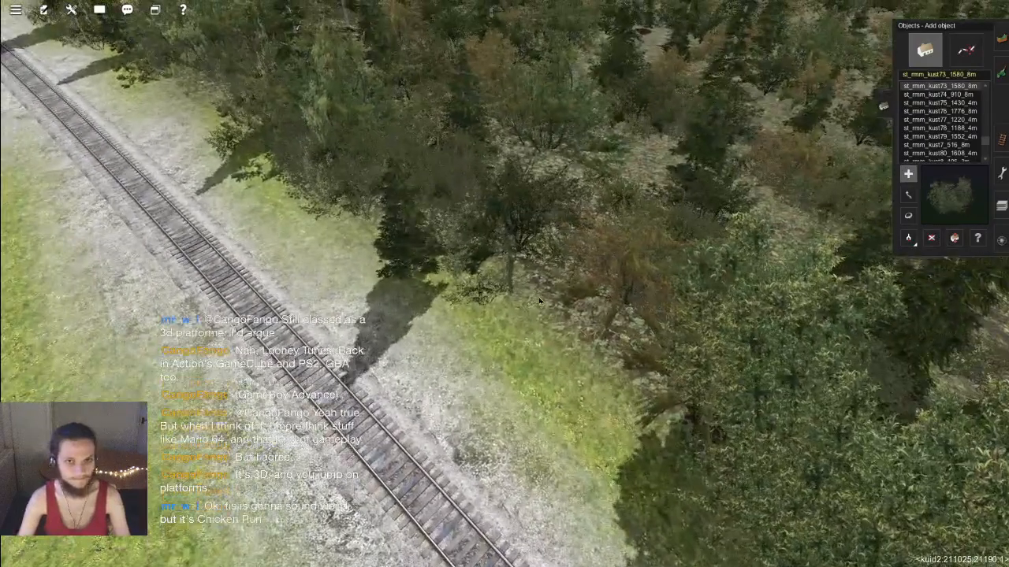
left_click(540, 301)
key("h")
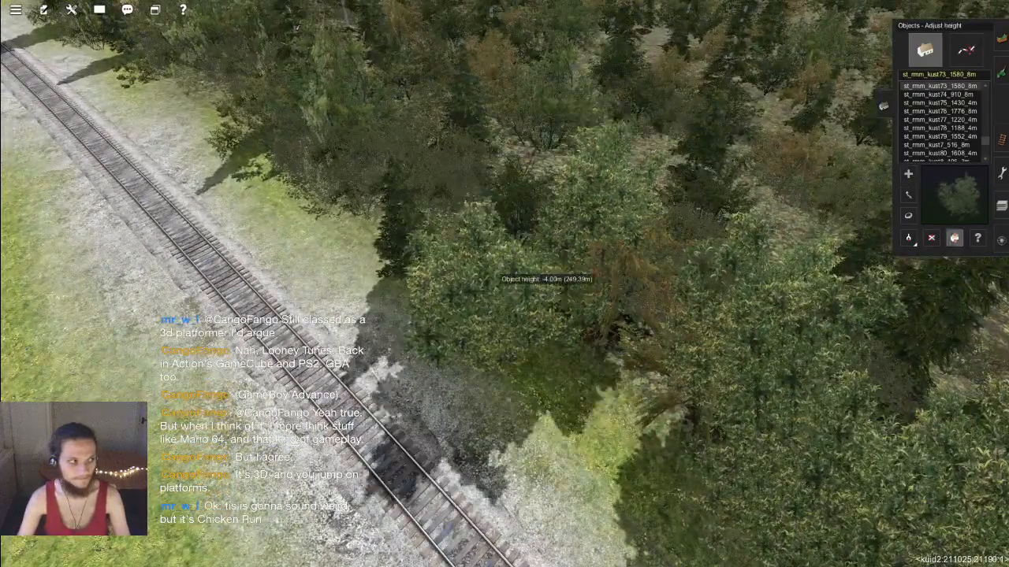
scroll(539, 301, "down", 1)
Step: Add a second bush deeper in the trees beside the small conifer and lower it to about -4 m
key("a")
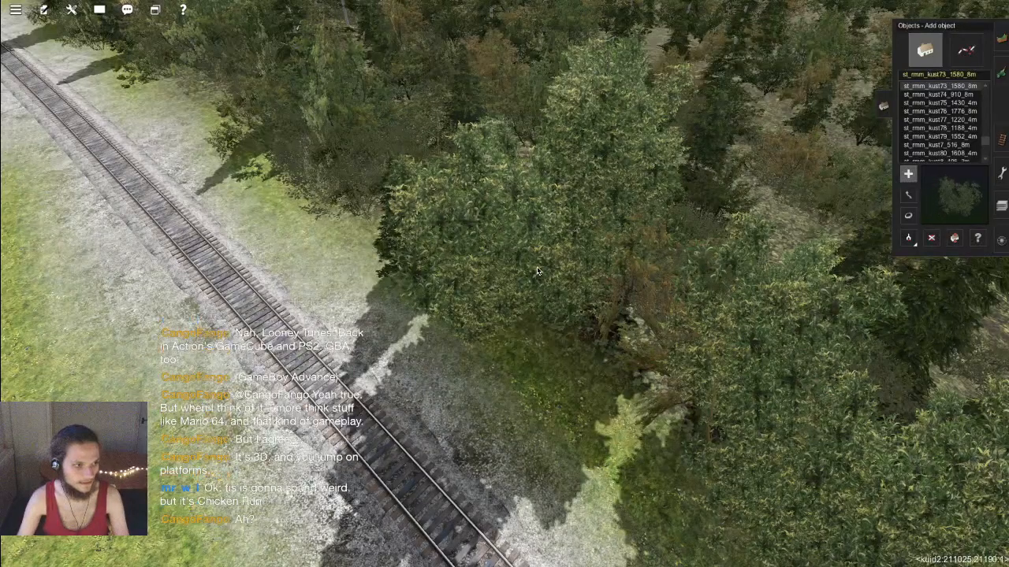
key("h")
left_click_drag(534, 263, 482, 167)
key("m")
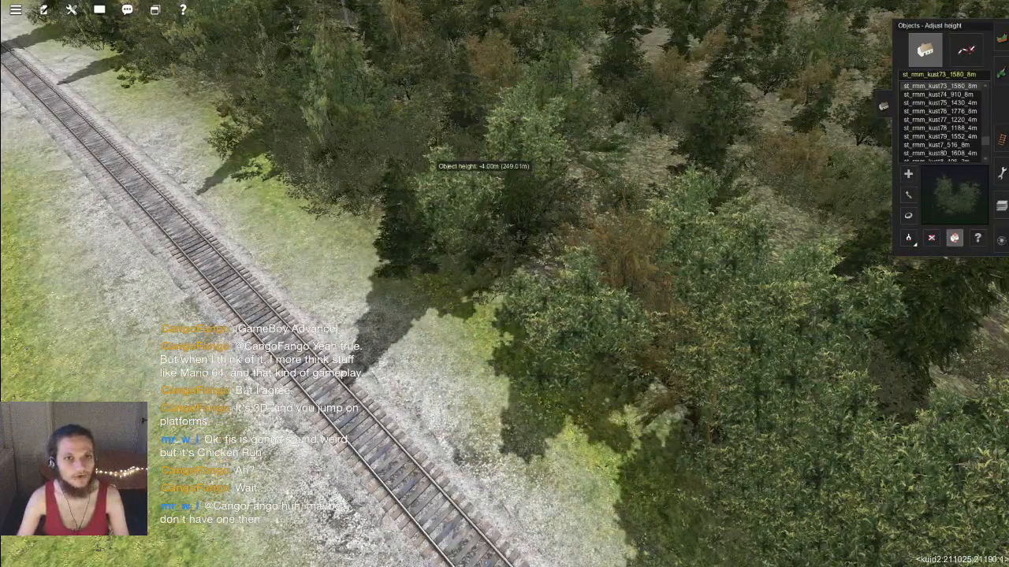
Step: Place a bush on the track side beyond the small conifer, then lower it to shrub height
right_click(438, 241)
key("a")
left_click(439, 255)
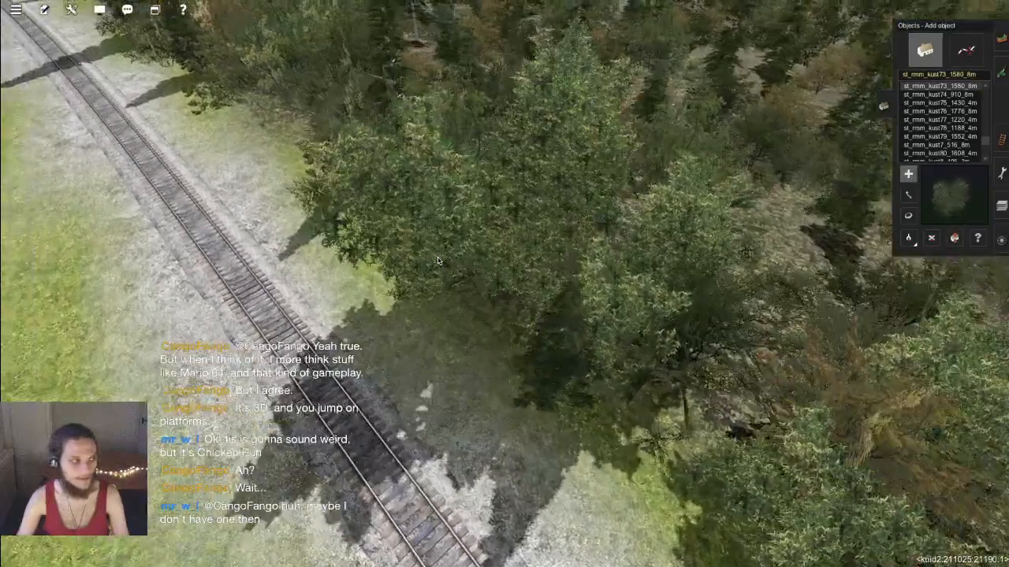
key("h")
left_click_drag(438, 261, 493, 295)
right_click(493, 294)
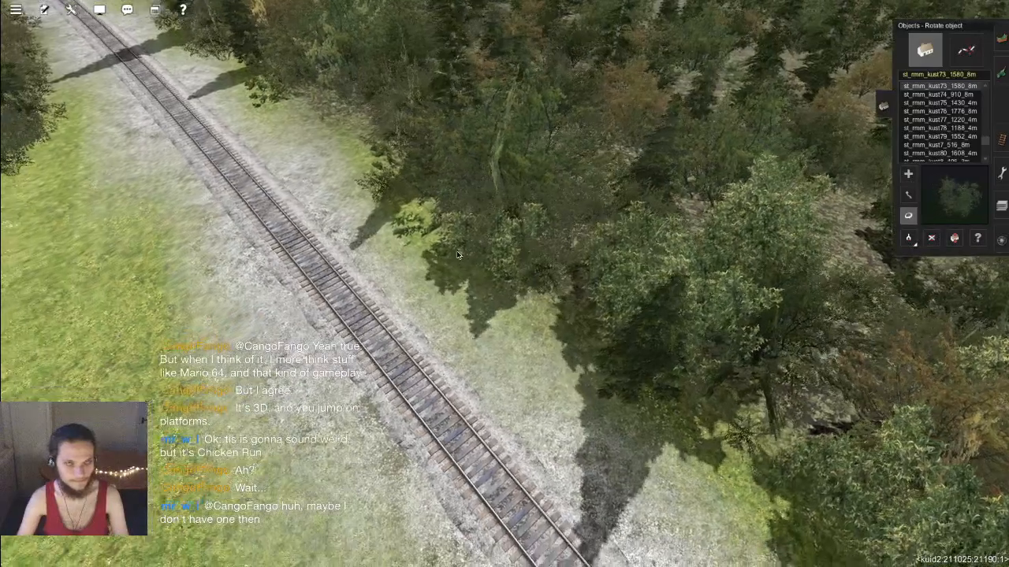
Step: Place two neighbouring bushes along the next open stretch of forest edge and lower them, the second to about -6 m
right_click(452, 221)
right_click_drag(452, 218, 543, 272)
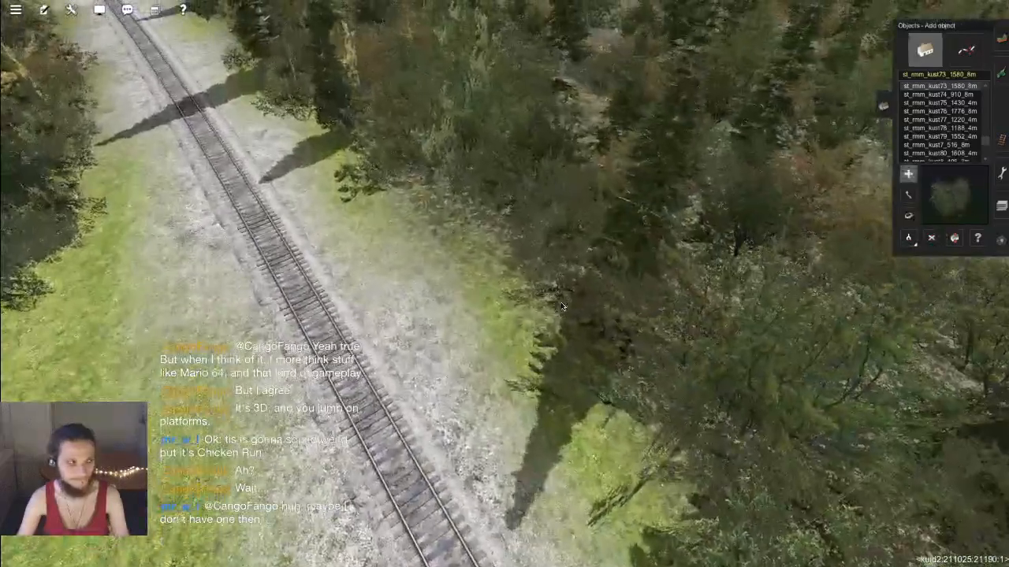
key("h")
left_click_drag(542, 272, 542, 282)
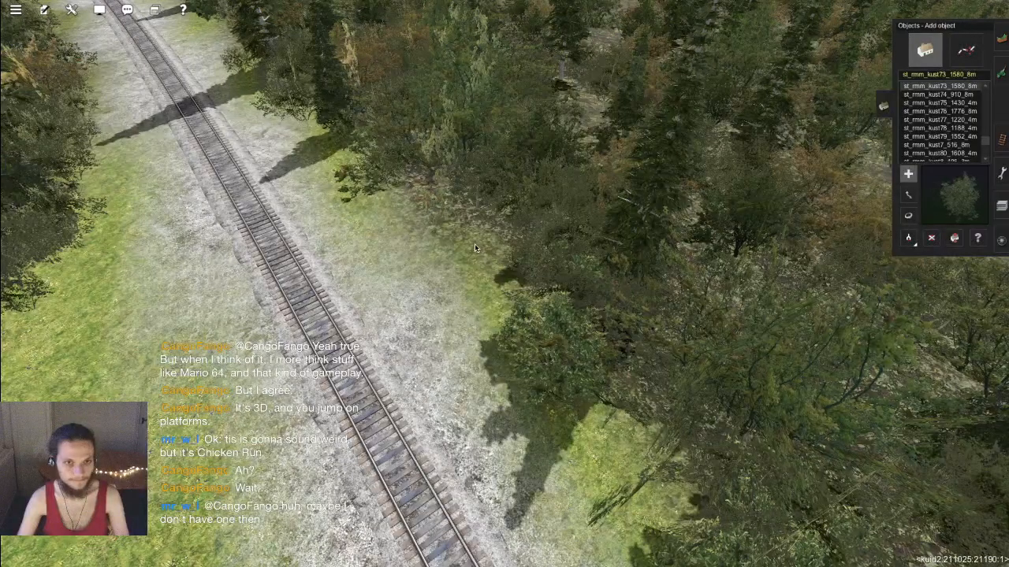
left_click_drag(474, 248, 474, 227)
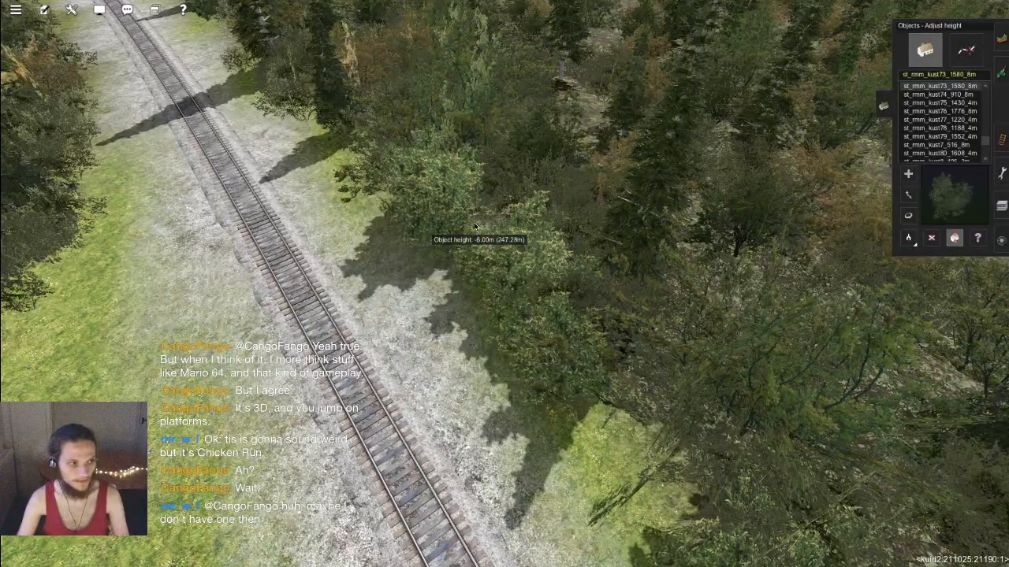
mouse_move(503, 192)
left_mouse_down()
mouse_move(549, 128)
mouse_move(487, 201)
left_mouse_up()
Step: Place a bush beside the lone conifer near the track further along and lower it to about -10 m
right_click_drag(487, 201, 519, 287)
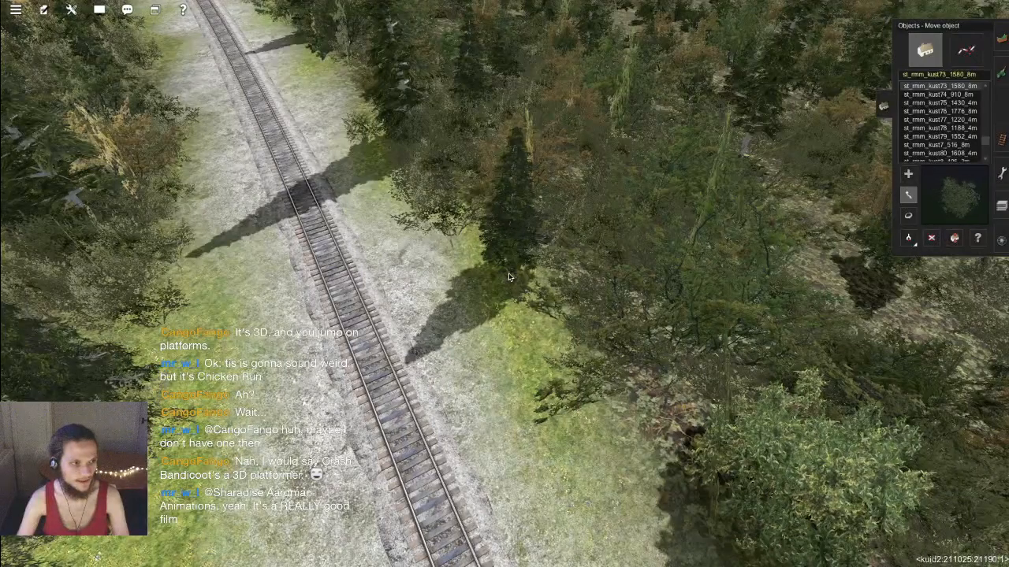
left_click(585, 266)
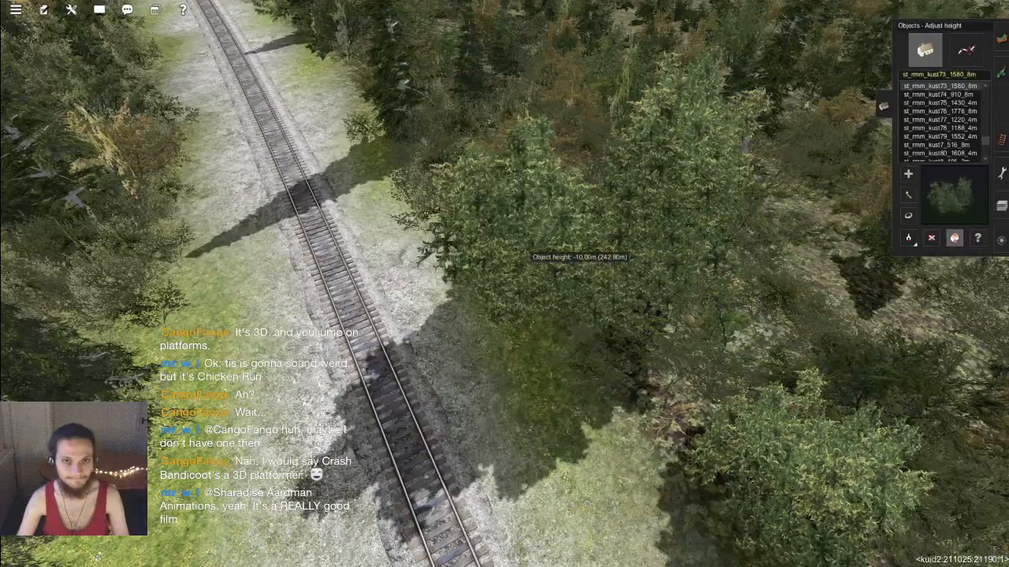
left_click_drag(533, 247, 533, 235)
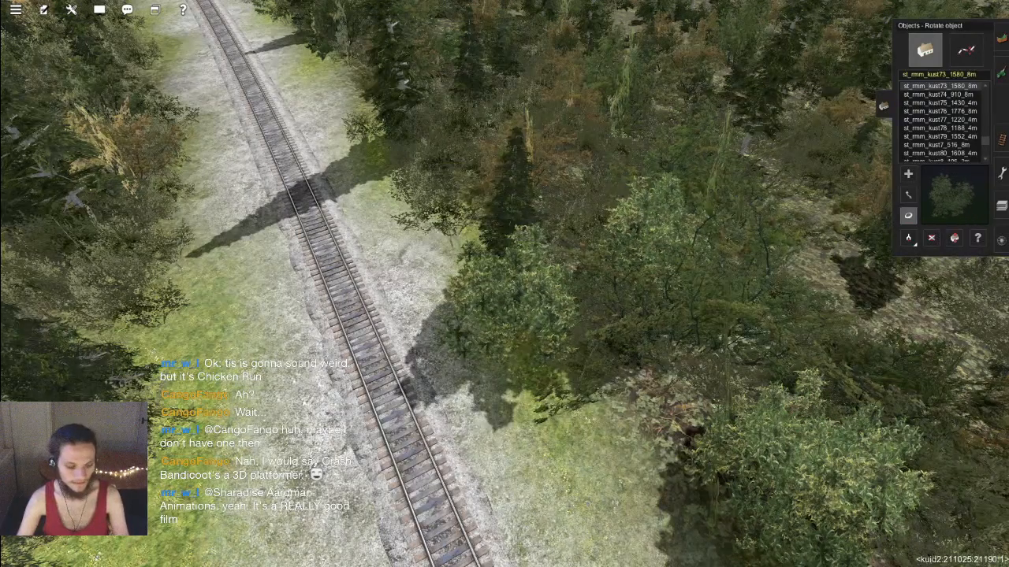
Step: Rotate the bush beside the lone conifer, and add another bush further along the forest edge and lower it to shrub height
left_click_drag(492, 304, 422, 315)
key("a")
right_click(480, 165)
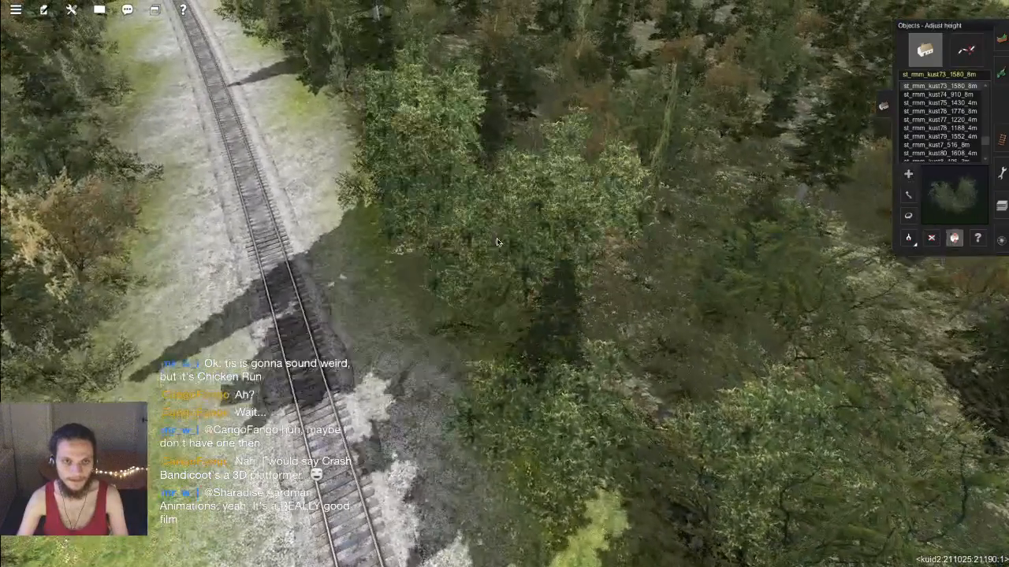
key("h")
left_click_drag(490, 233, 488, 235)
right_click(442, 216)
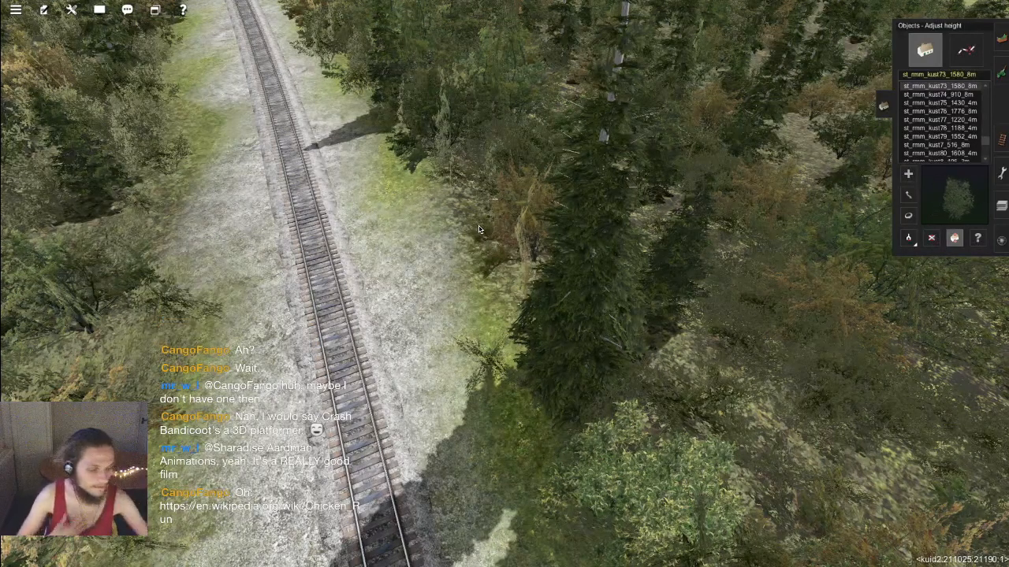
Step: Place two bushes along the forest edge just past the tall conifer and lower them, the second to about -7 m
right_click(473, 268)
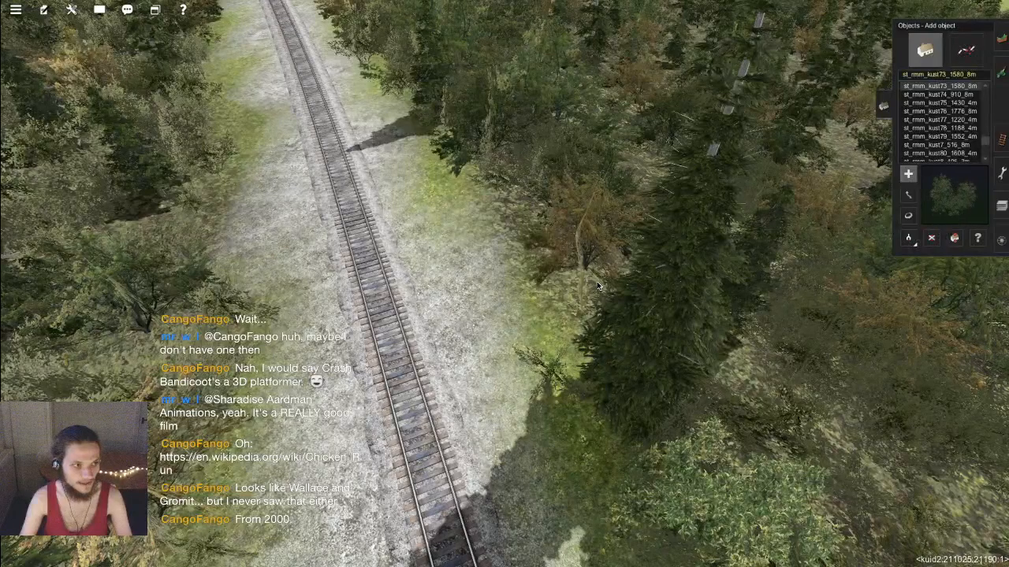
left_click(597, 286)
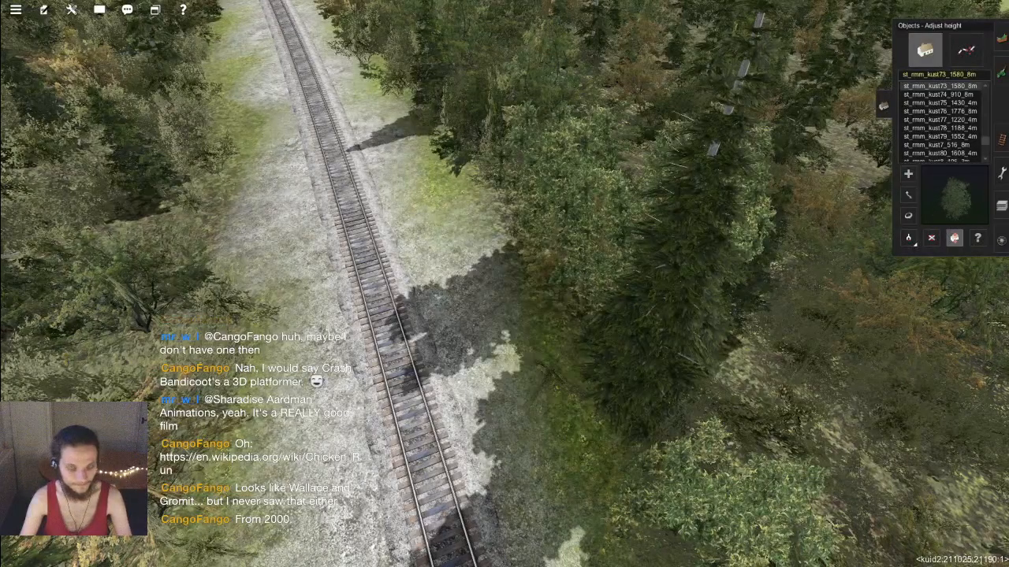
right_click_drag(587, 257, 546, 253)
left_click(546, 254)
key("h")
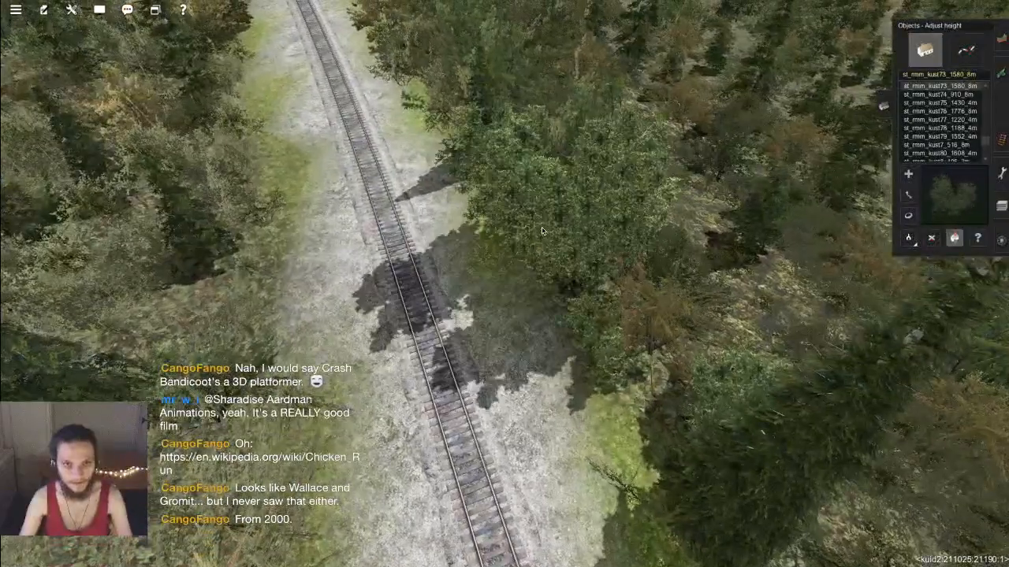
left_click_drag(546, 254, 546, 301)
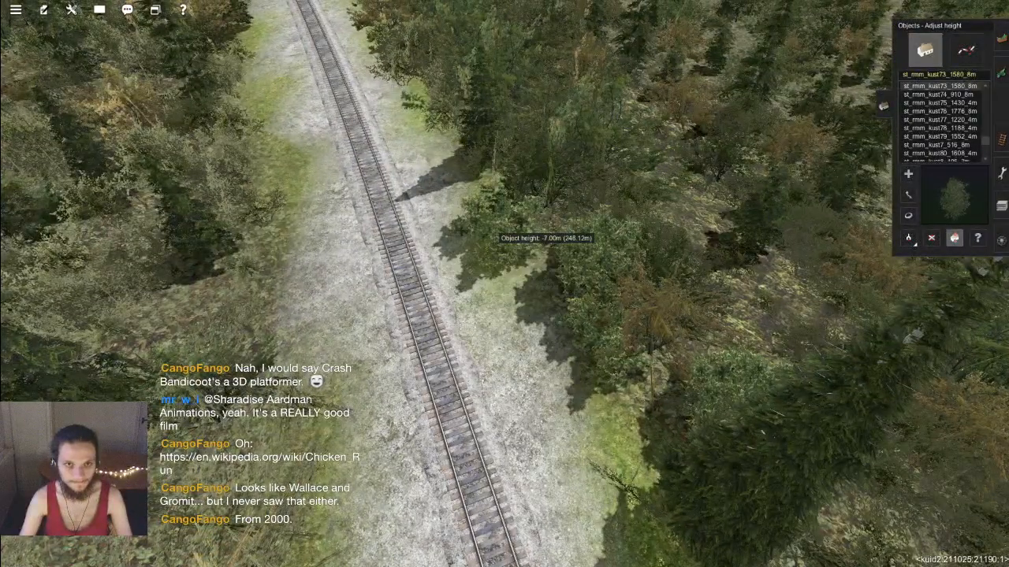
Step: Add another bush directly beyond that pair at the edge of the track clearing and lower it to shrub height
right_click(476, 223)
key("a")
left_click(476, 180)
key("h")
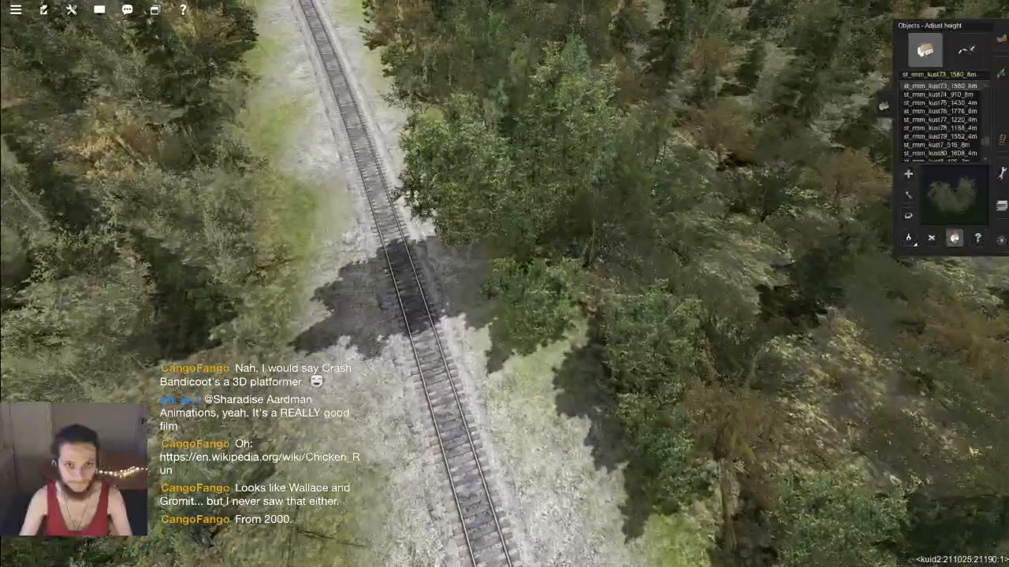
left_click_drag(476, 180, 520, 161)
key("m")
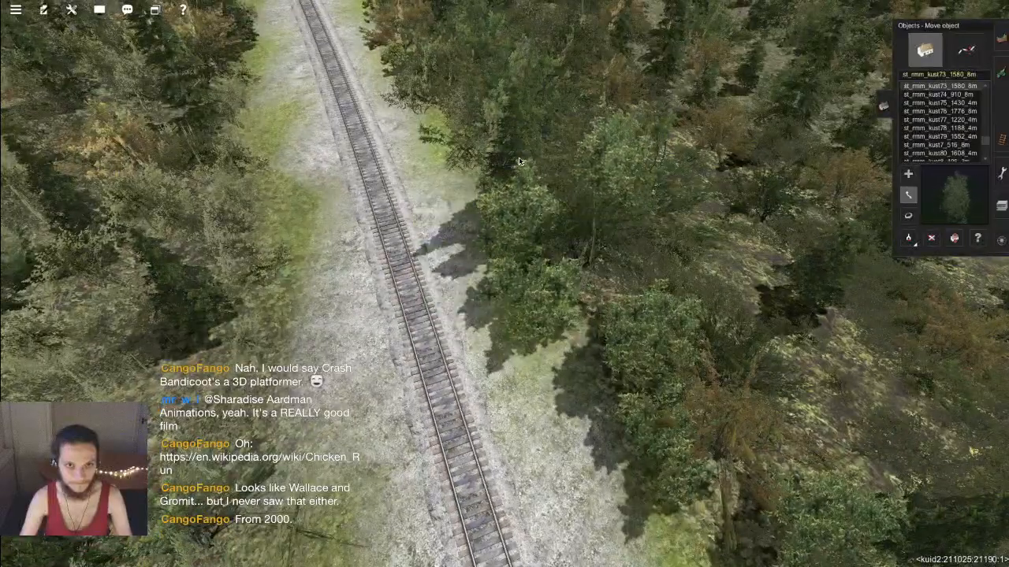
Step: Place a bush at the next grassy gap along the forest edge and lower it to about -7 m
right_click(476, 182)
key("a")
left_click(484, 236)
key("h")
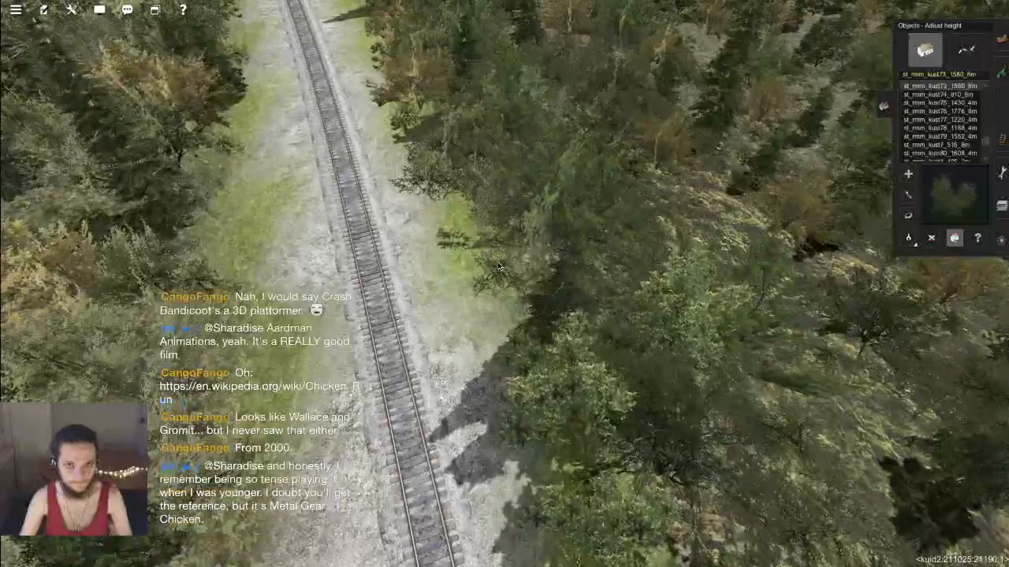
left_click_drag(480, 202, 481, 206)
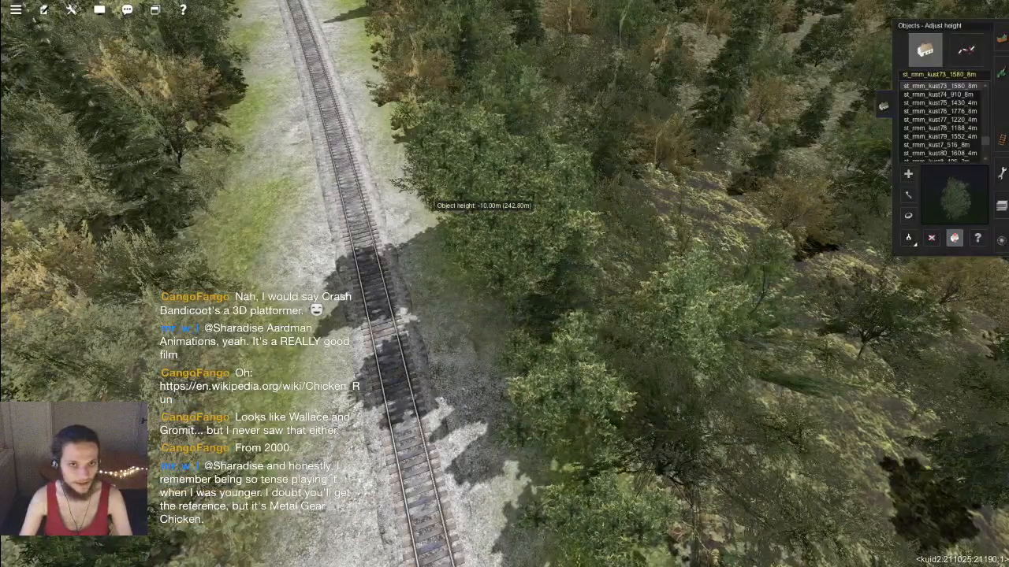
left_click_drag(481, 207, 481, 213)
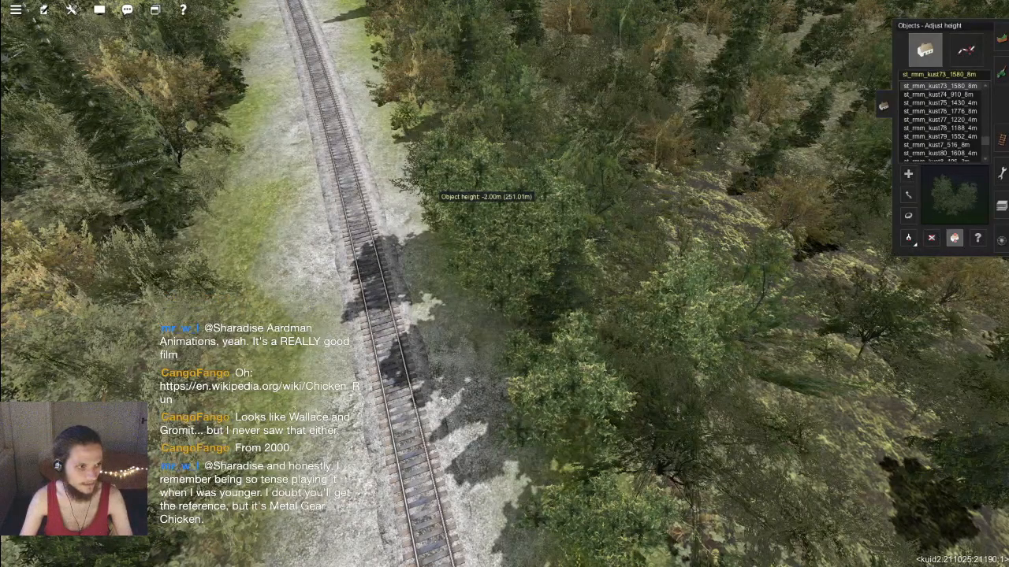
left_click_drag(480, 212, 481, 226)
Step: Place a bush beside the orange-brown tree further along the track and lower it to about -6 m
right_click_drag(490, 277, 557, 331)
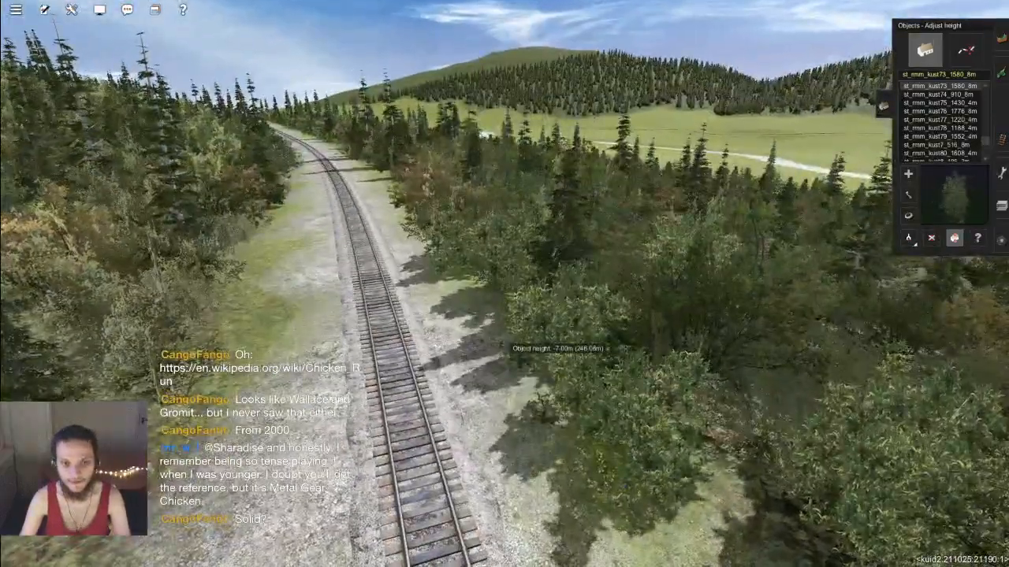
right_click_drag(438, 278, 614, 337)
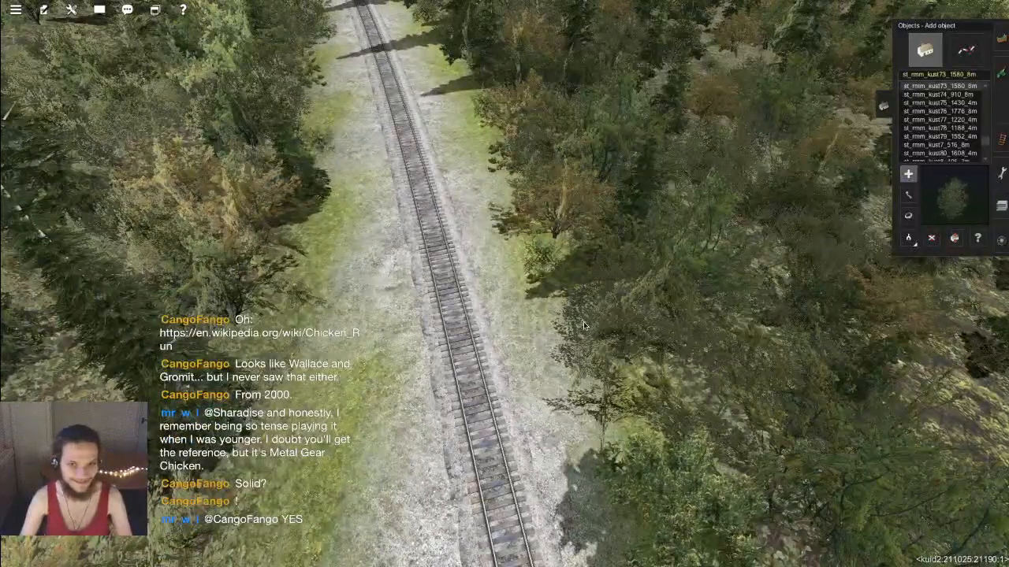
left_click(583, 322)
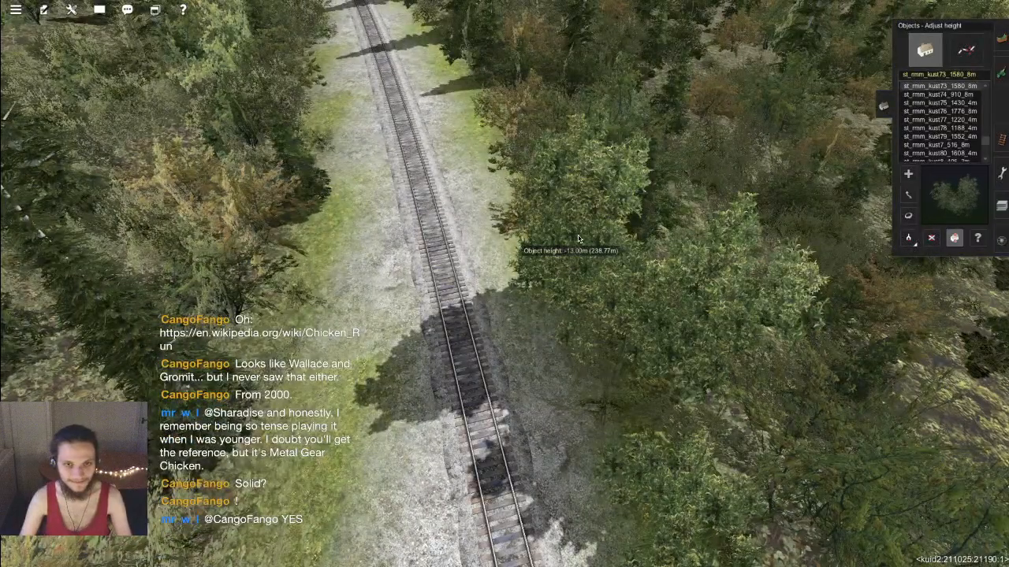
right_click_drag(583, 321, 589, 368)
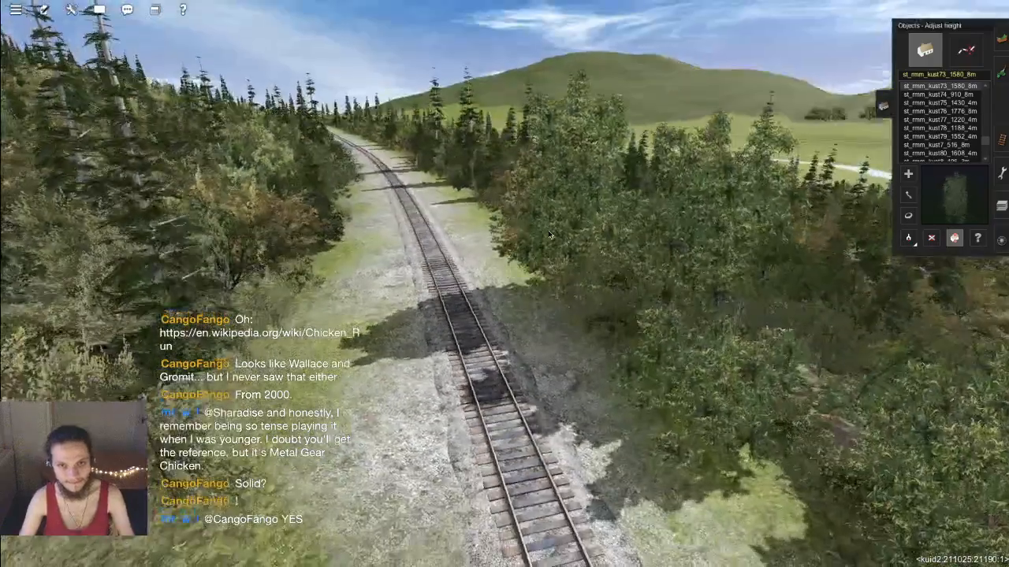
left_click_drag(557, 197, 557, 223)
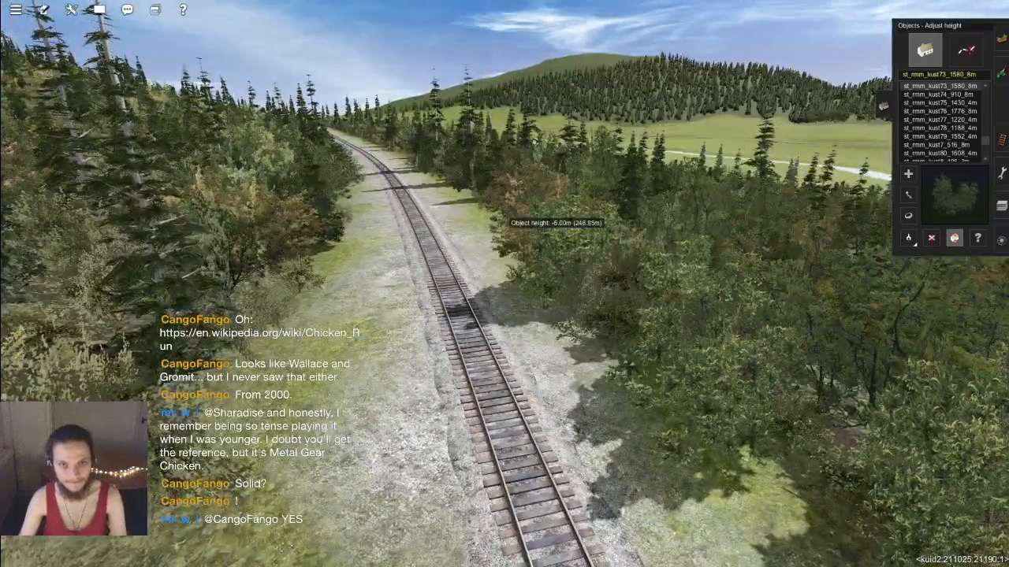
Step: Add a bush on the far side of the orange-brown tree and lower it to about -5 m
right_click_drag(505, 220, 474, 256)
key("a")
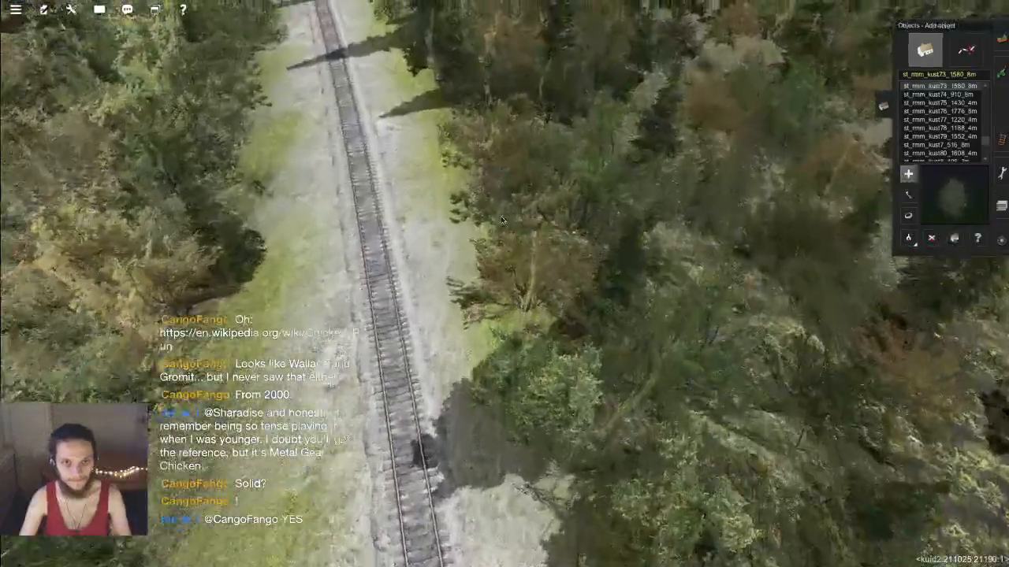
left_click(475, 255)
key("h")
left_click_drag(441, 224, 478, 265)
key("r")
key("h")
right_click_drag(478, 265, 439, 203)
left_click_drag(439, 203, 437, 203)
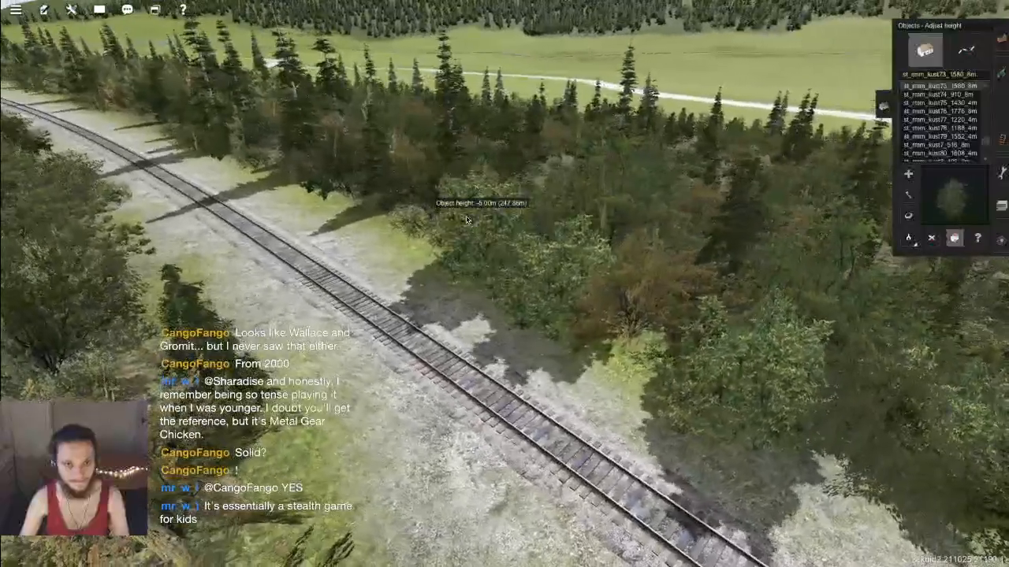
Step: Place a bush on the bare ground between the newest shrub and the dark trees beyond it, and lower it
right_click_drag(436, 203, 465, 241)
right_click(458, 232)
key("a")
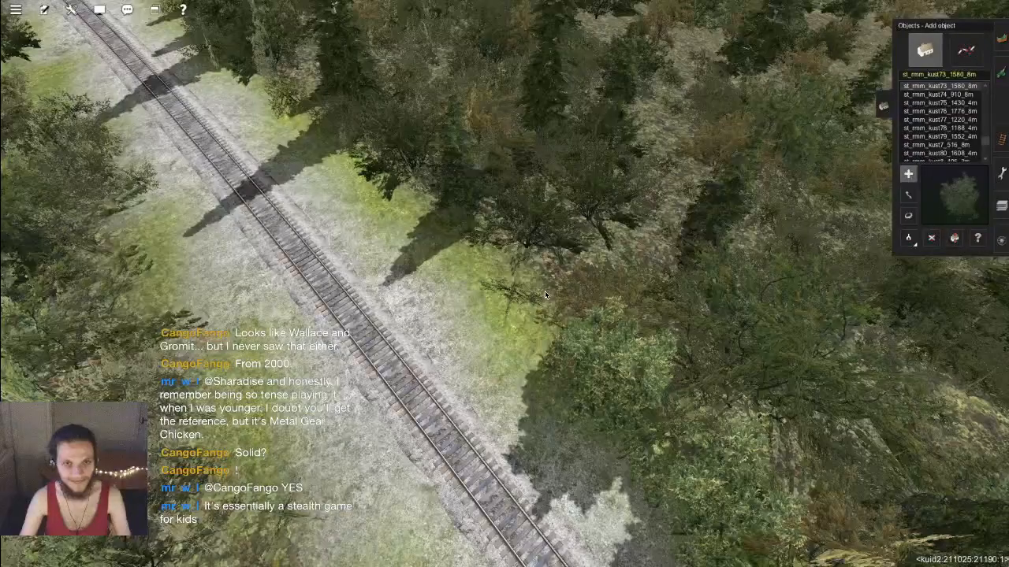
left_click(539, 247)
key("h")
left_click_drag(539, 247, 539, 260)
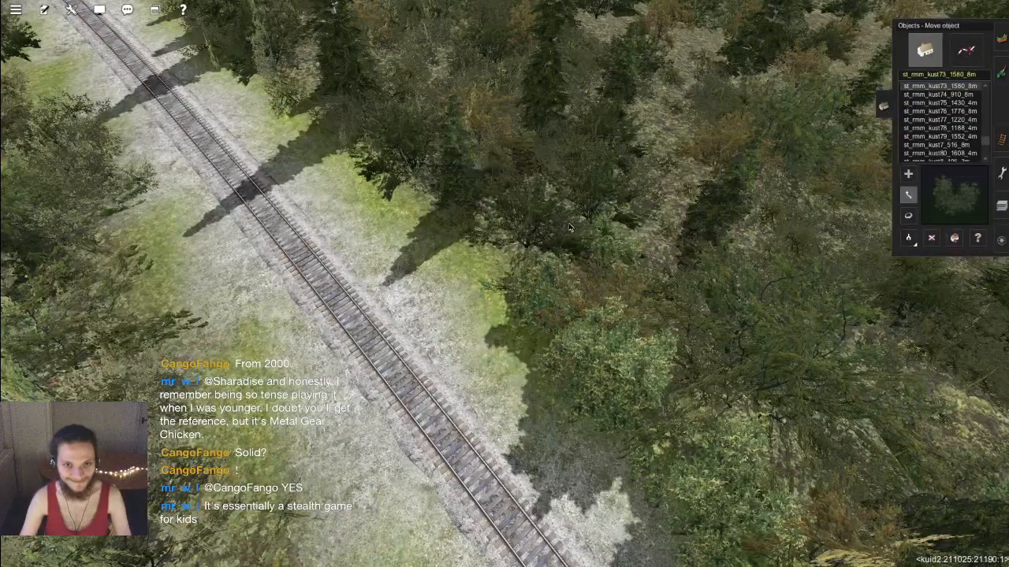
Step: Place a bush on the grassy edge between the conifer shadows, lower it to shrub height and rotate it
key("a")
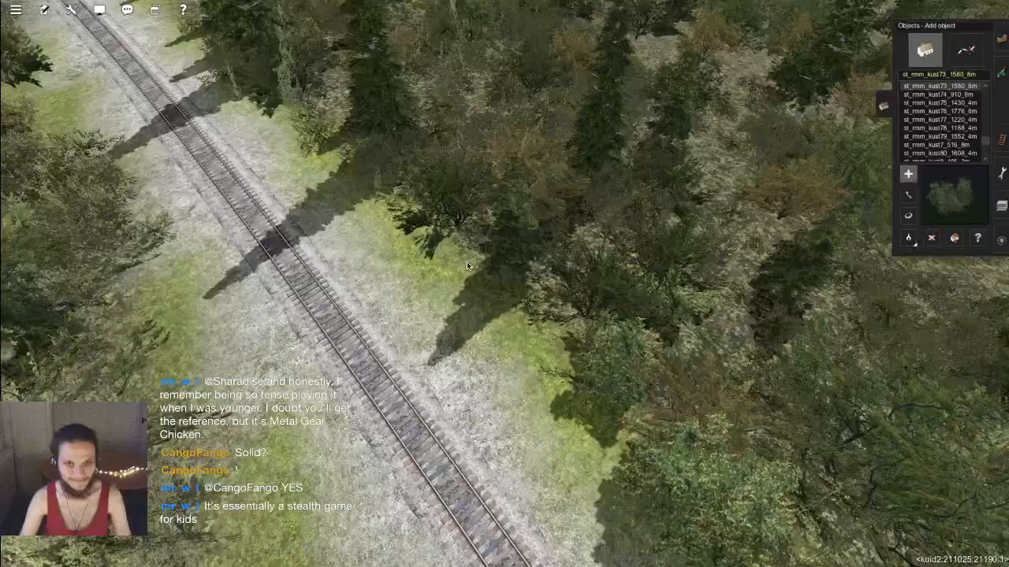
left_click(466, 262)
key("h")
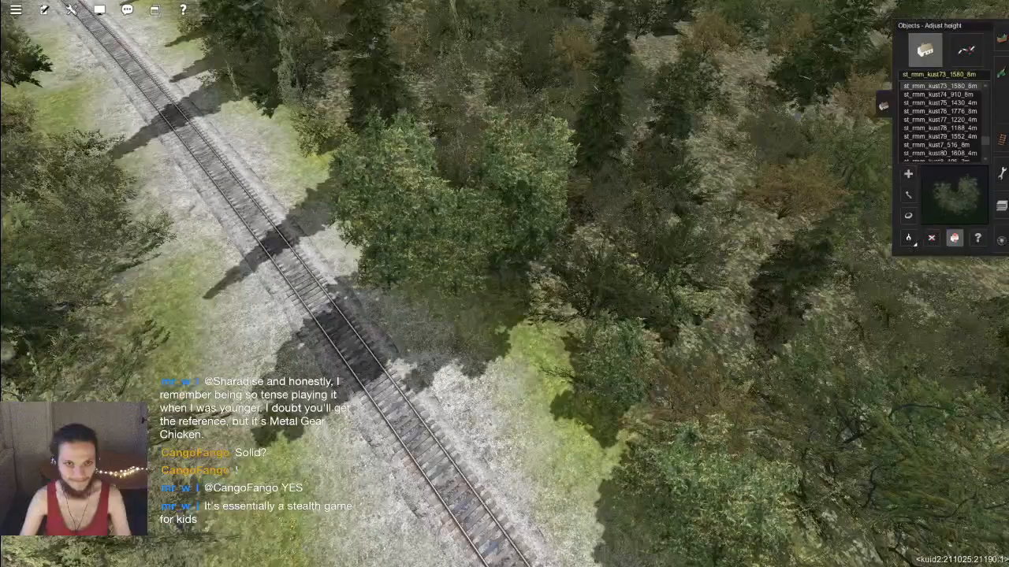
left_click_drag(441, 251, 472, 250)
key("r")
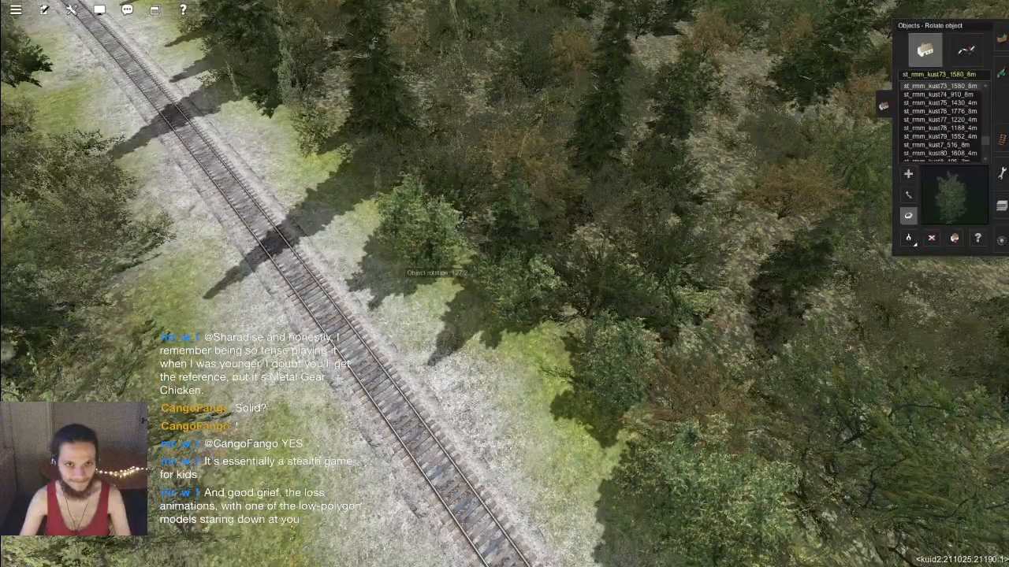
Step: Add a bush at the foot of the tall conifer whose shadow crosses the track, and lower it
right_click(430, 258)
key("a")
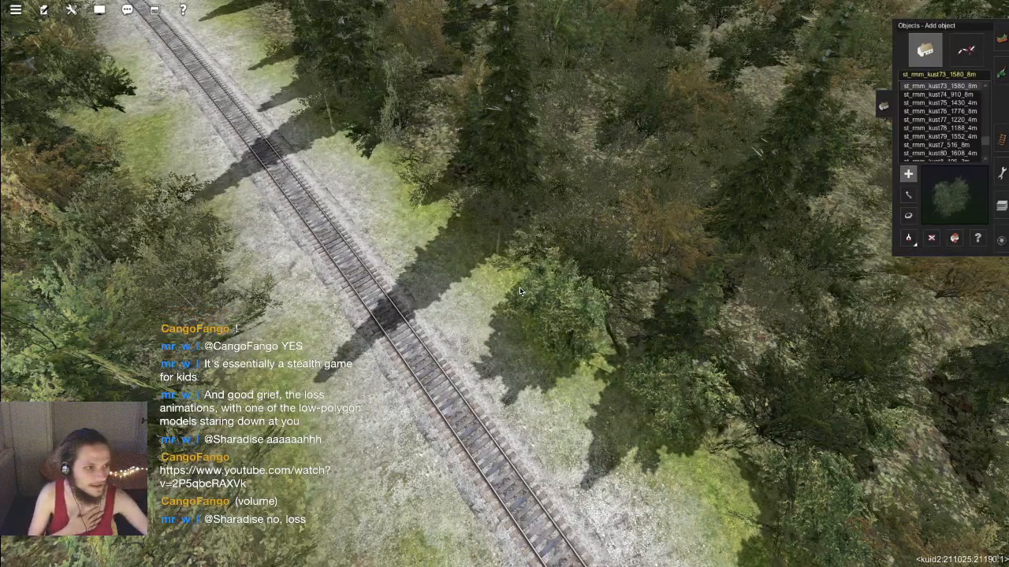
right_click_drag(520, 291, 446, 208)
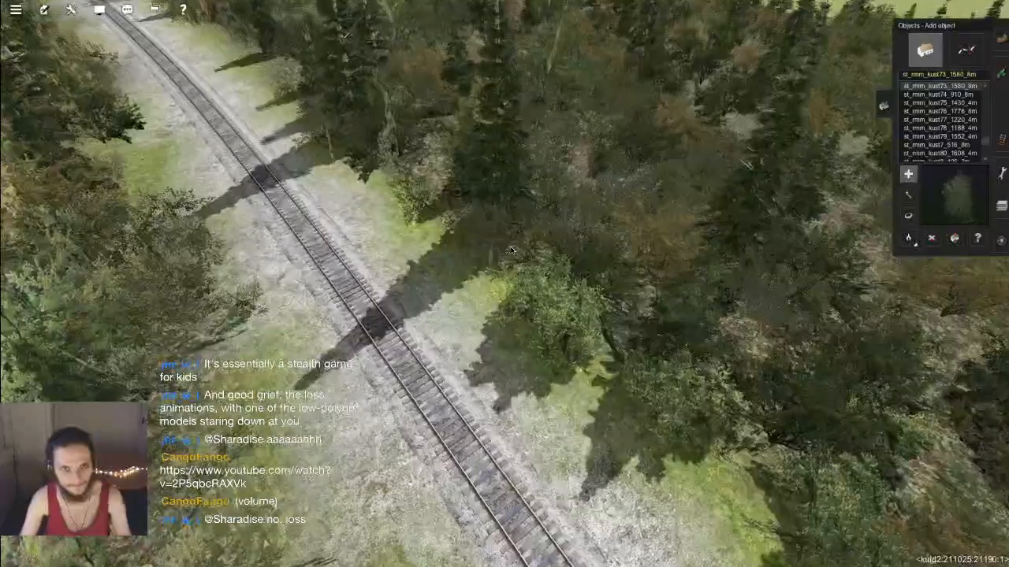
left_click(446, 208)
key("h")
mouse_move(411, 139)
left_mouse_down()
mouse_move(411, 213)
mouse_move(388, 183)
mouse_move(403, 175)
mouse_move(431, 207)
left_mouse_up()
Step: Fill the open forest edge past the tall conifers with a bush lowered to shrub height
key("a")
right_click(430, 207)
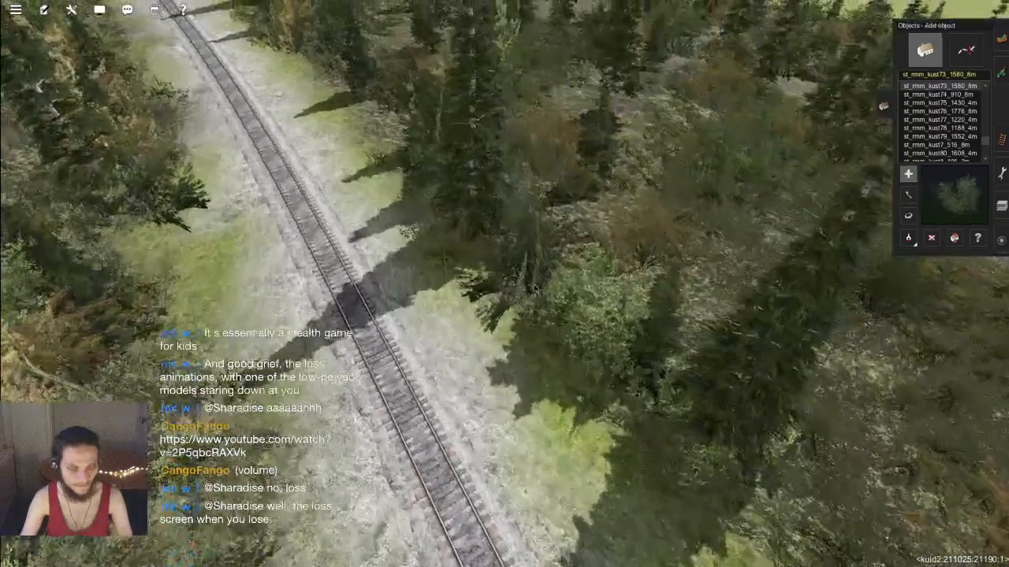
right_click(457, 259)
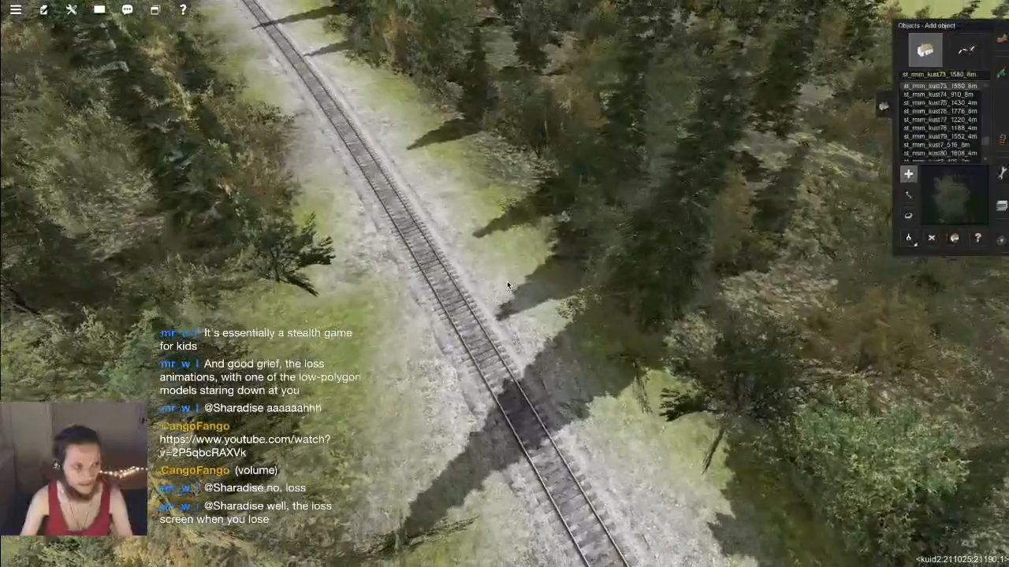
right_click(513, 266)
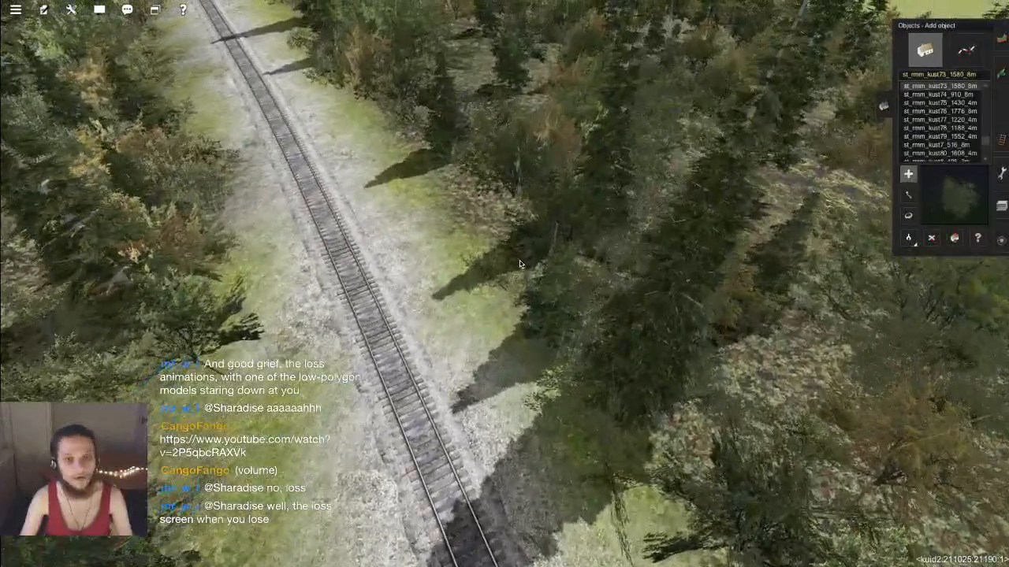
key("h")
left_click_drag(438, 211, 438, 245)
Step: Place a bush on the track side of the small dark conifer, lower it to shrub height and rotate it
right_click(467, 235)
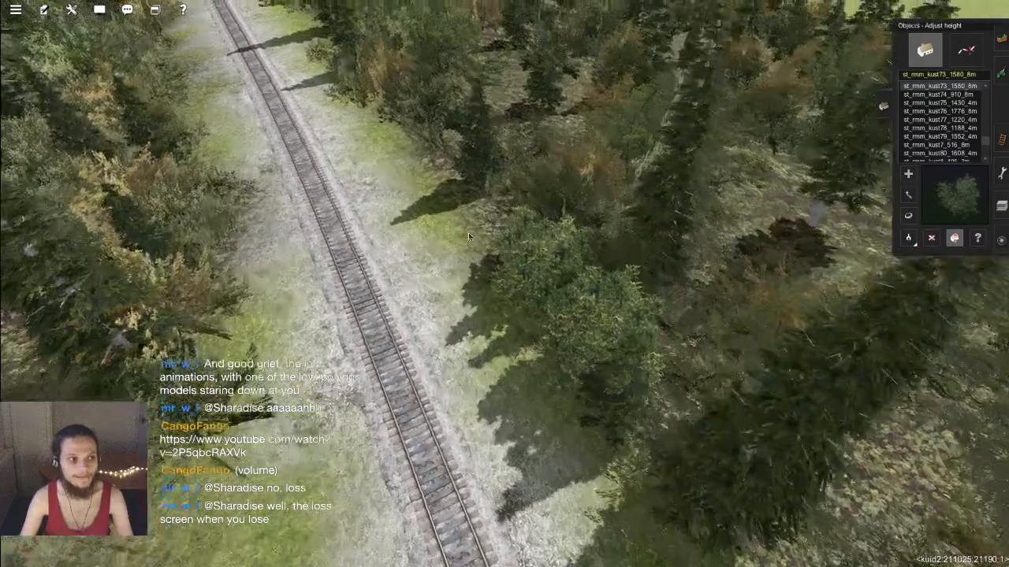
key("a")
left_click(473, 183)
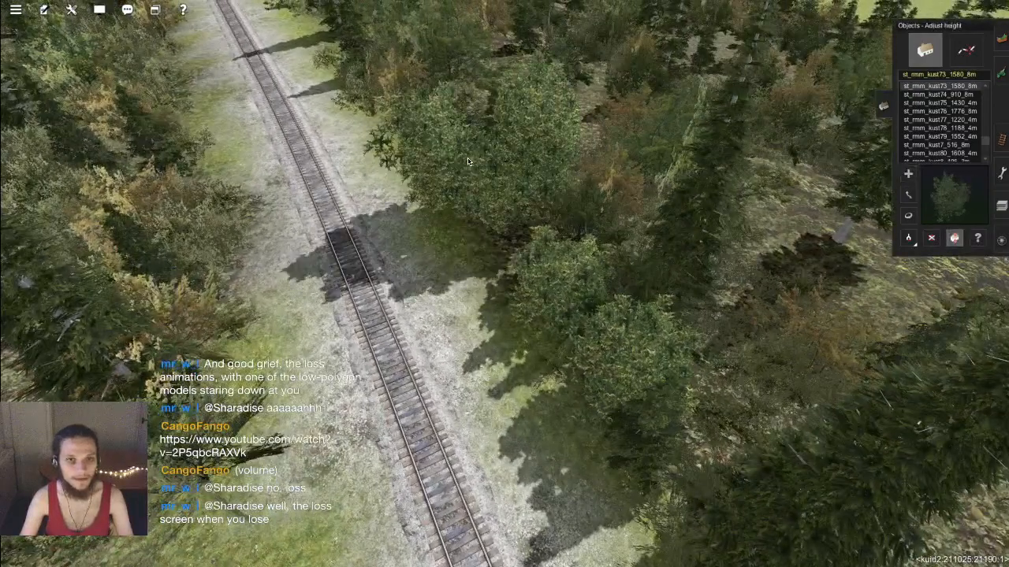
left_click_drag(468, 159, 472, 176)
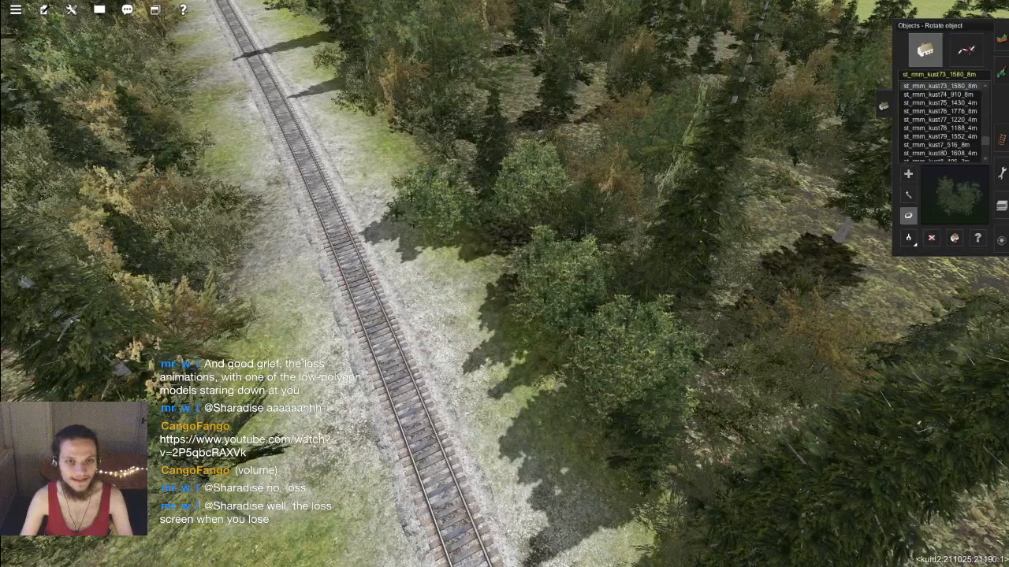
left_click_drag(446, 213, 417, 213)
Step: Add a bush just behind the small dark conifer and lower it to about -7 m
right_click(446, 215)
key("a")
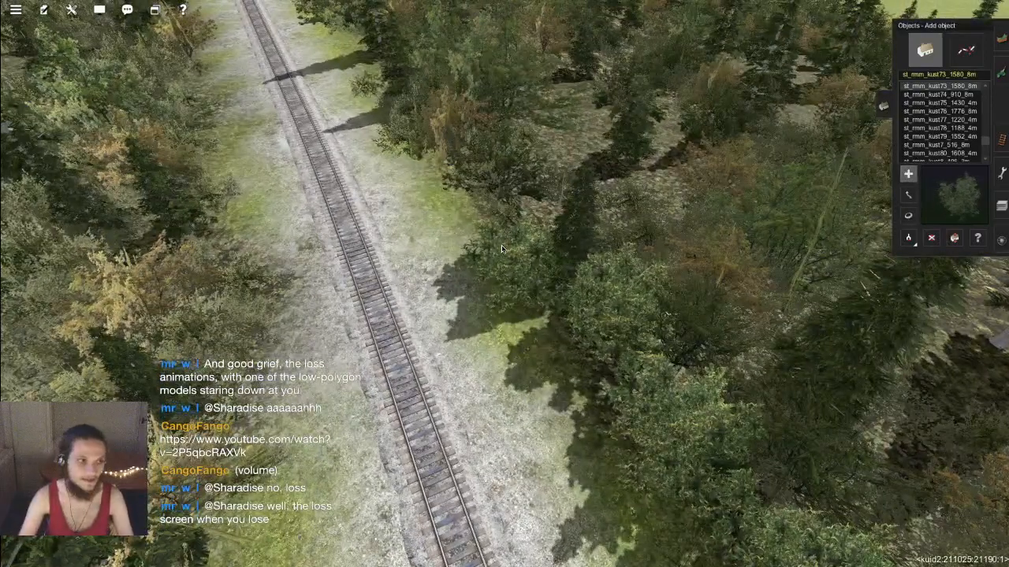
key("h")
mouse_move(528, 218)
left_mouse_down()
mouse_move(531, 169)
mouse_move(531, 213)
left_mouse_up()
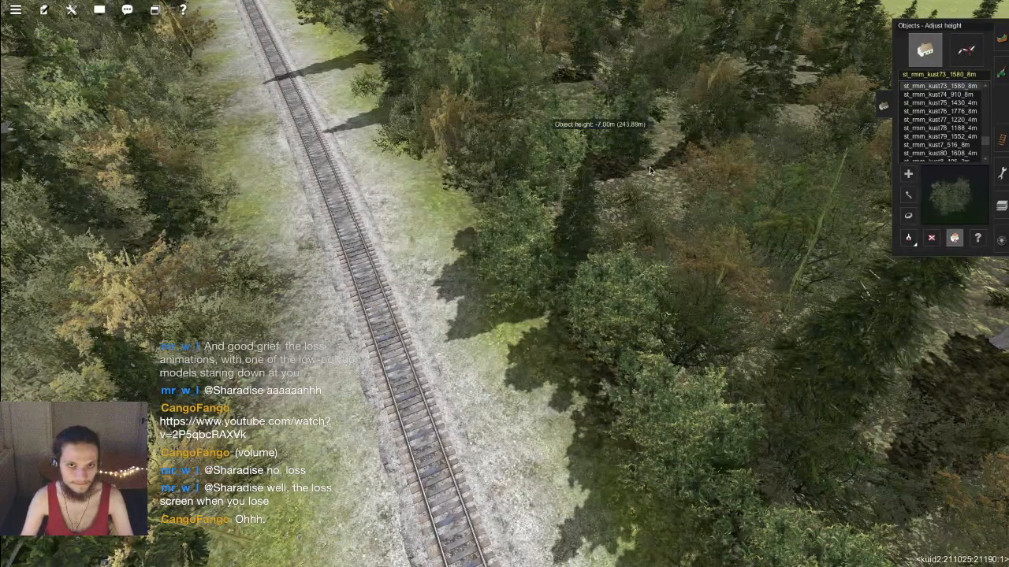
Step: Place another bush deeper in the woods on the bare ground beyond the small dark conifer and lower it
left_click(665, 201)
key("h")
left_click_drag(664, 201, 665, 229)
left_click_drag(650, 162, 649, 172)
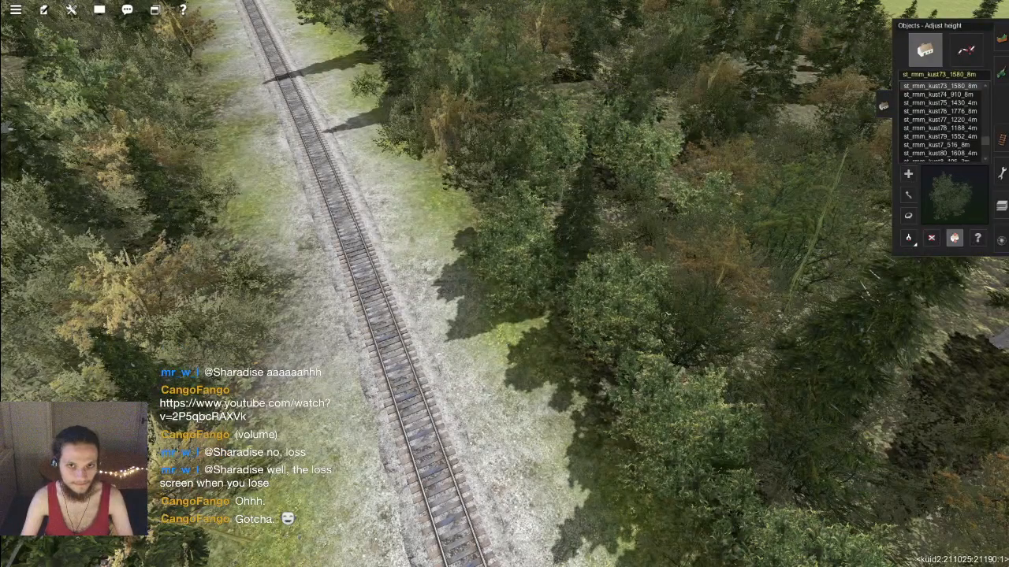
right_click(488, 223)
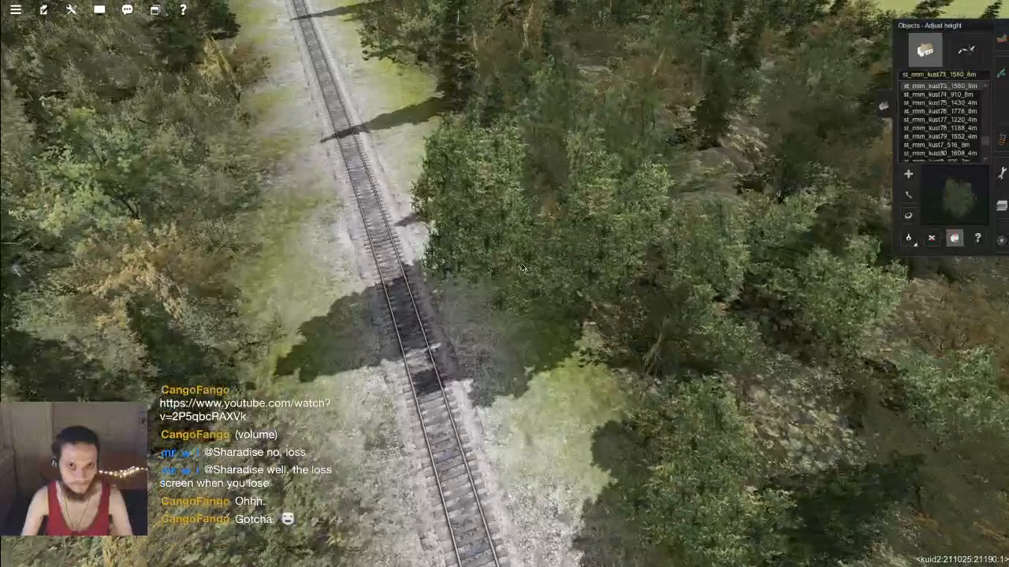
Step: Lower the tall bush beside the track to shrub height and rotate it
left_click_drag(522, 268, 462, 202)
key("m")
key("h")
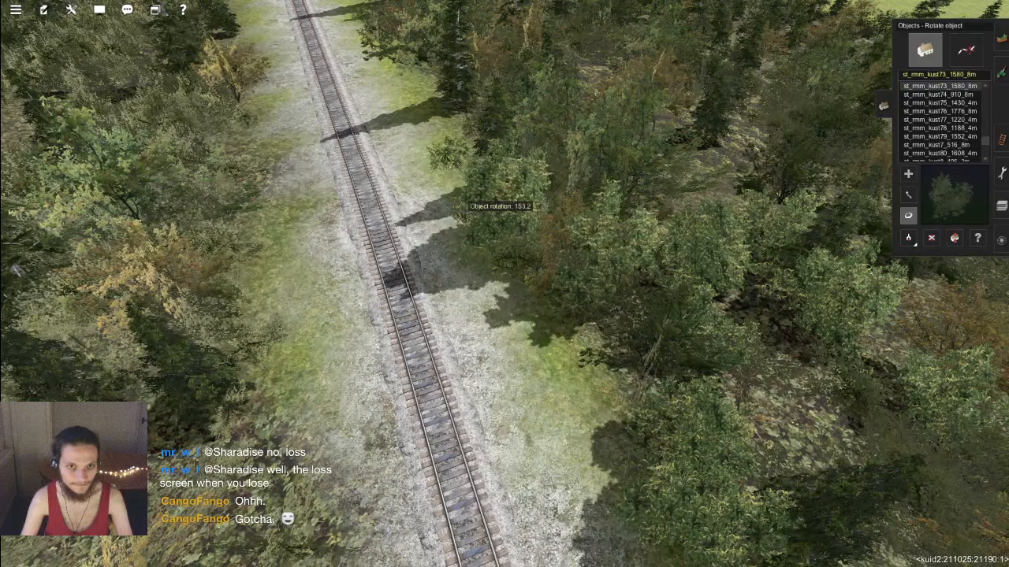
Step: Place a bush on the open grass farther along the track, rotate it and lower it to shrub height
key("a")
right_click(465, 197)
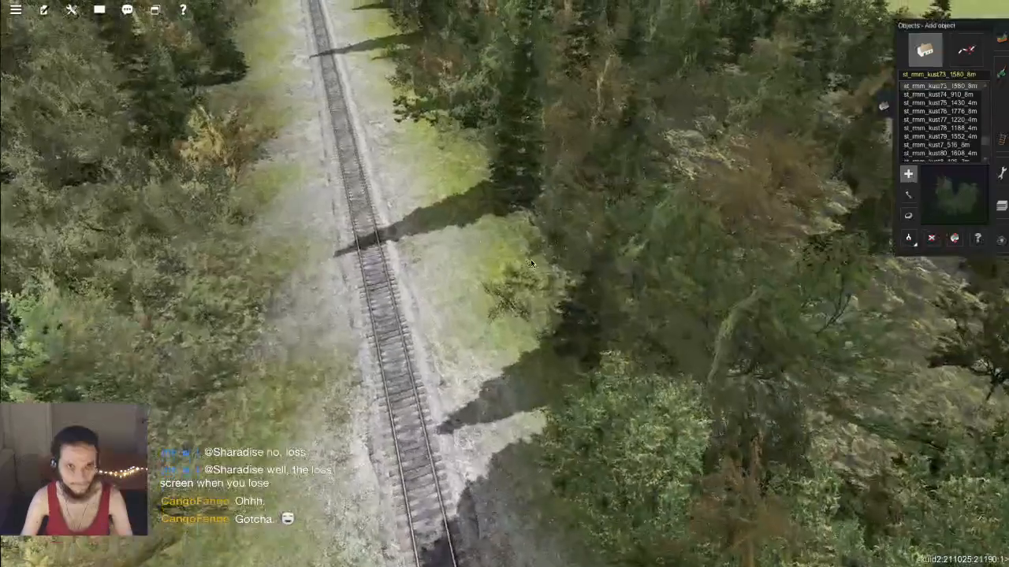
left_click(531, 260)
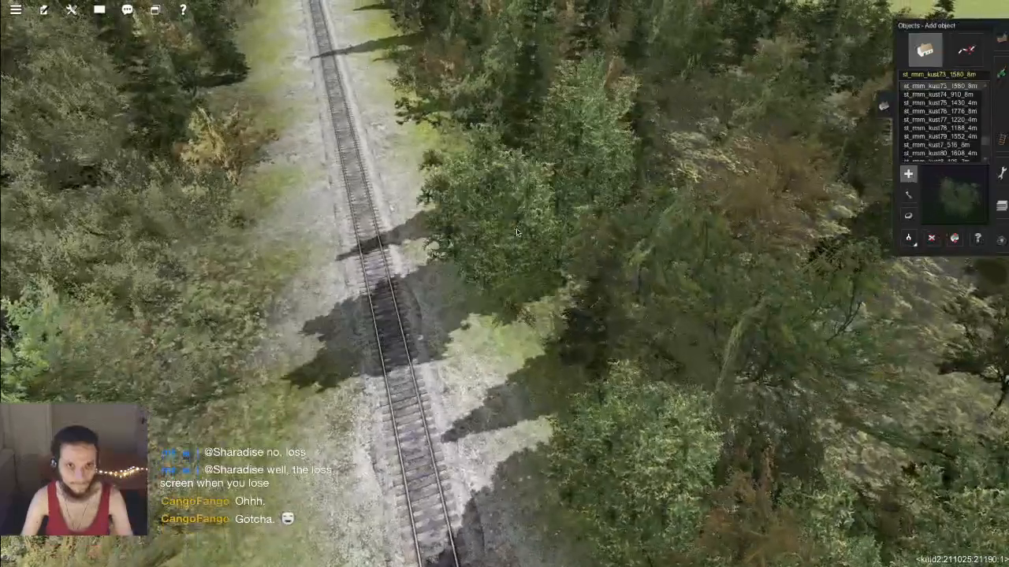
key("r")
left_click_drag(512, 222, 516, 228)
key("h")
left_click_drag(514, 158, 512, 184)
right_click(509, 181)
Step: Add two more bushes along the grassy forest edge beside the track, rotating the first and lowering both to shrub height
key("a")
left_click(482, 262)
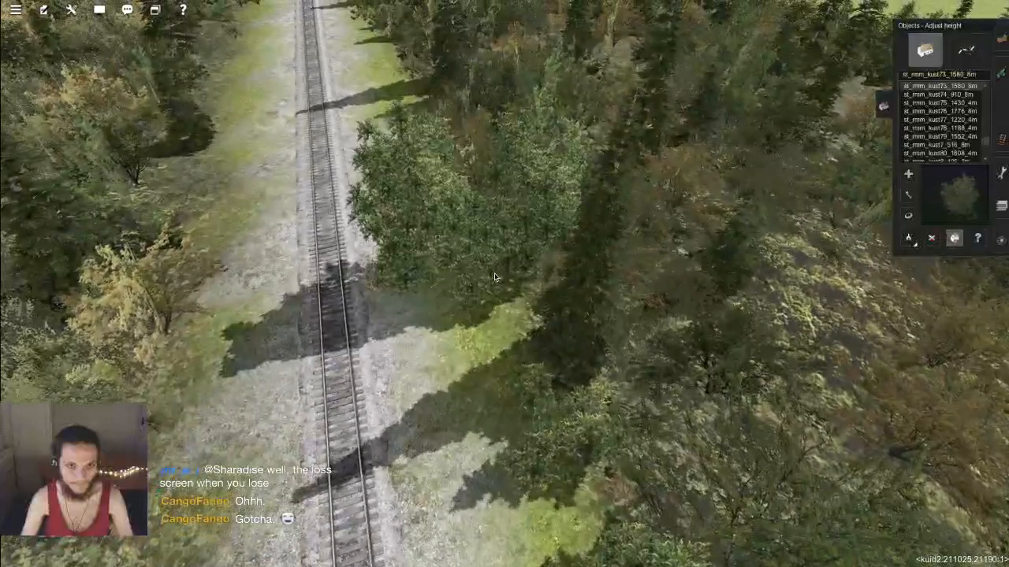
key("r")
left_click_drag(416, 234, 396, 206)
key("h")
right_click(397, 206)
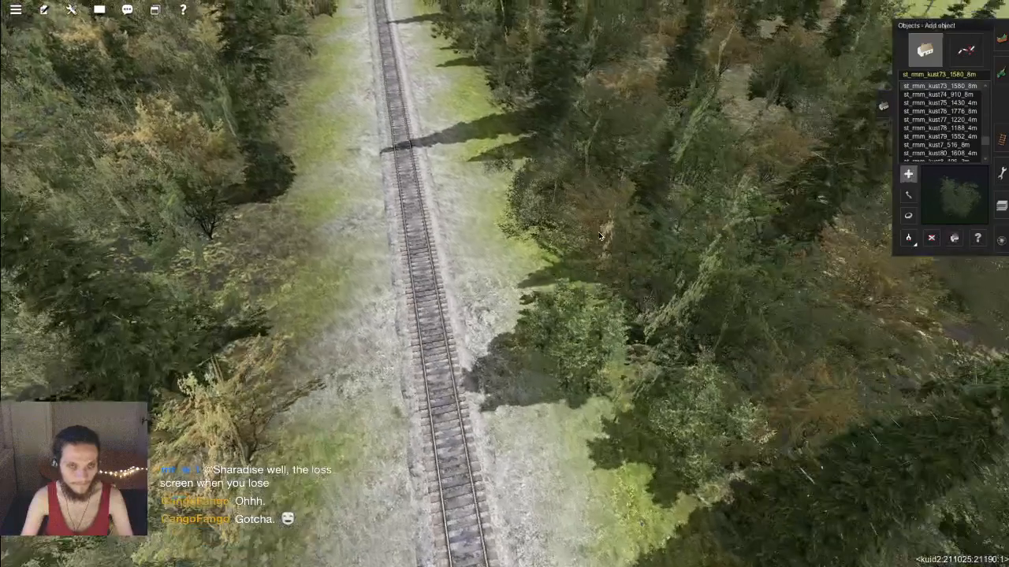
key("a")
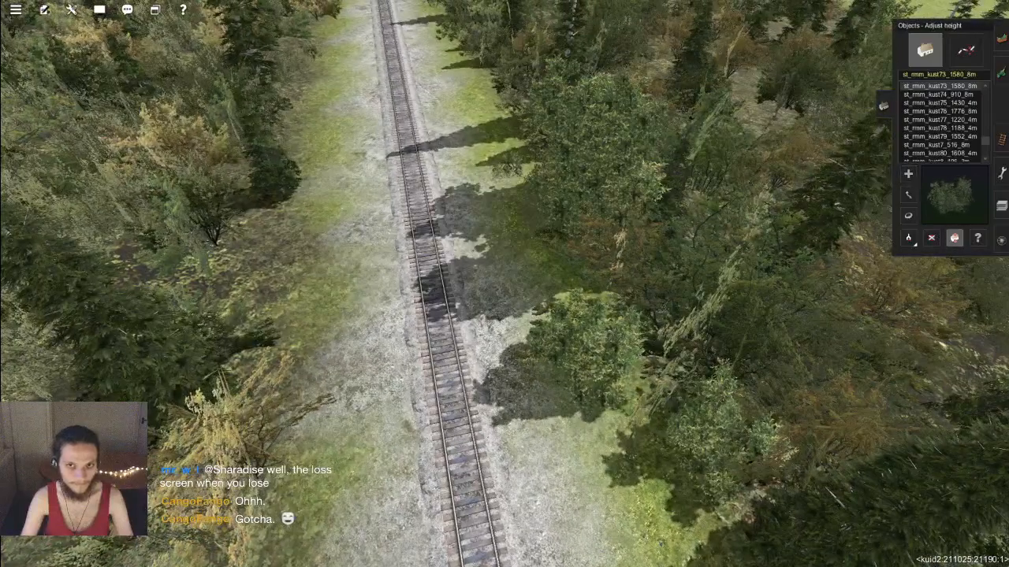
left_click_drag(564, 106, 564, 145)
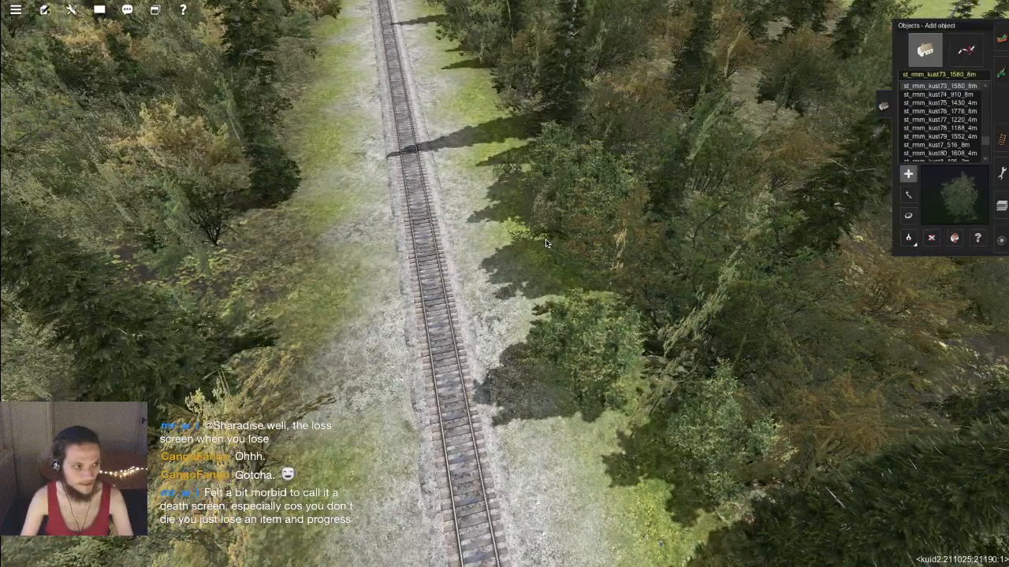
Step: Place a bush in front of the tall conifer whose shadow crosses the track and lower it to -5 m
key("Up")
key("Right")
key("Left")
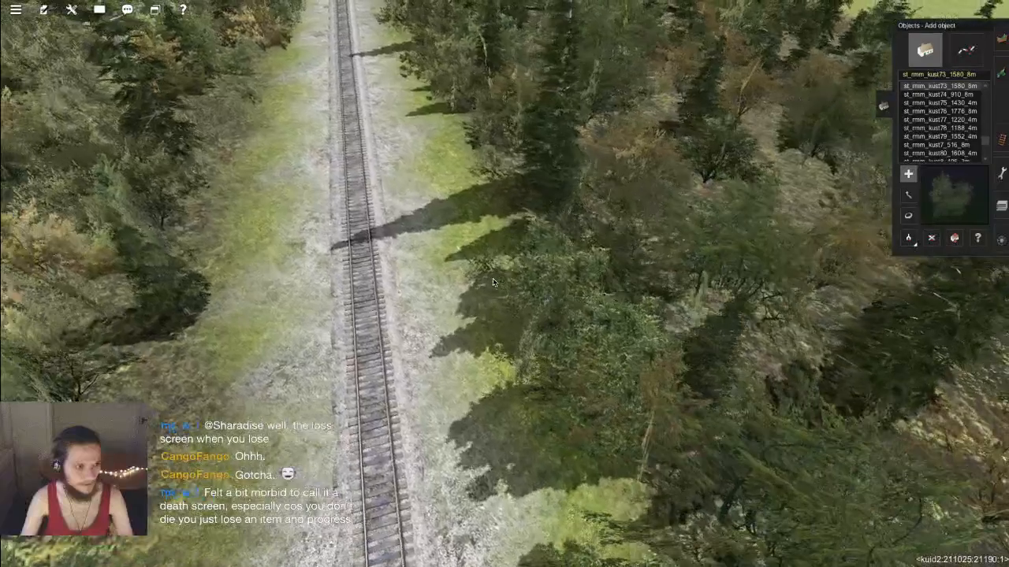
key("Up")
key("Left")
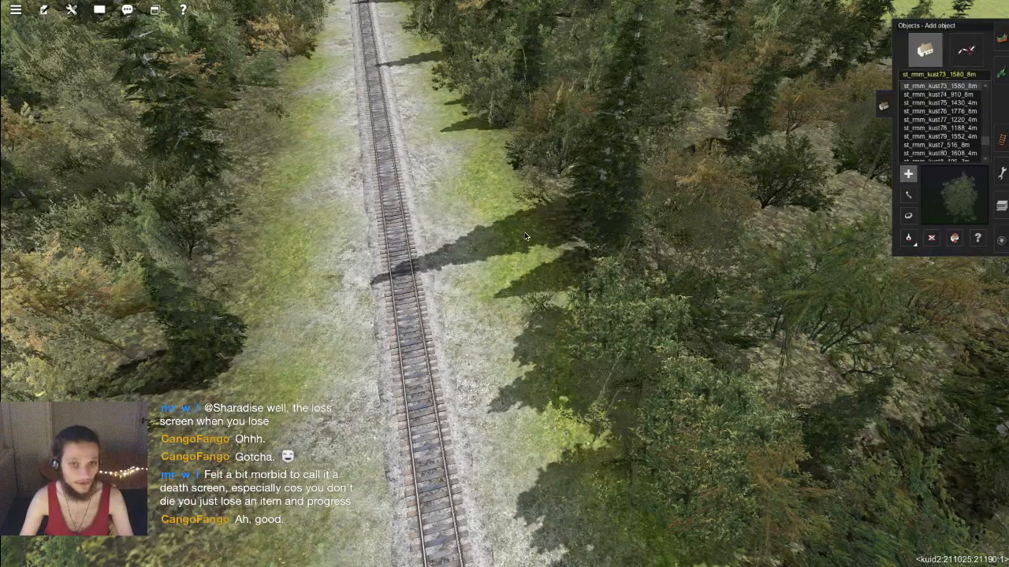
left_click(543, 218)
key("h")
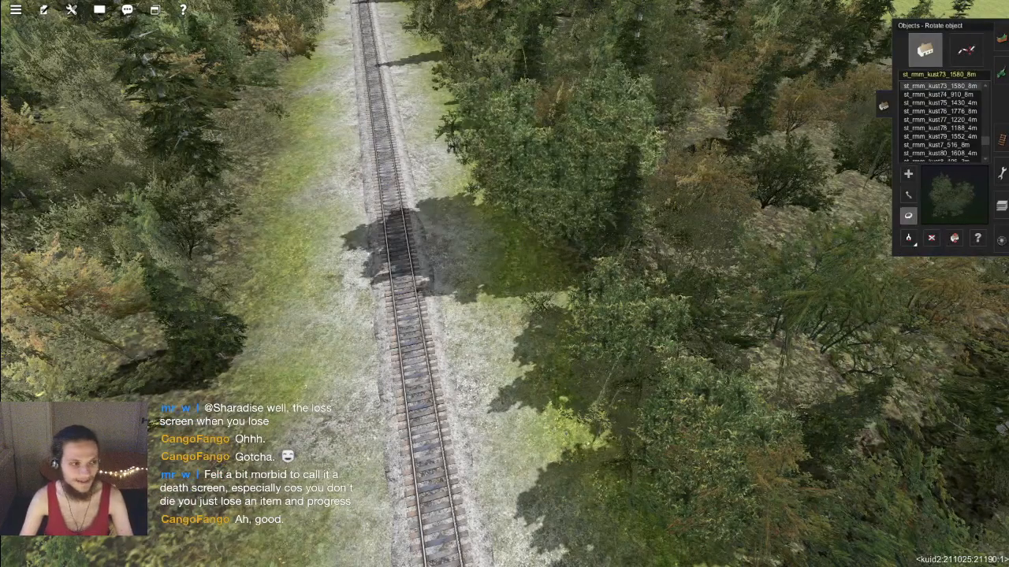
left_click_drag(544, 180, 544, 194)
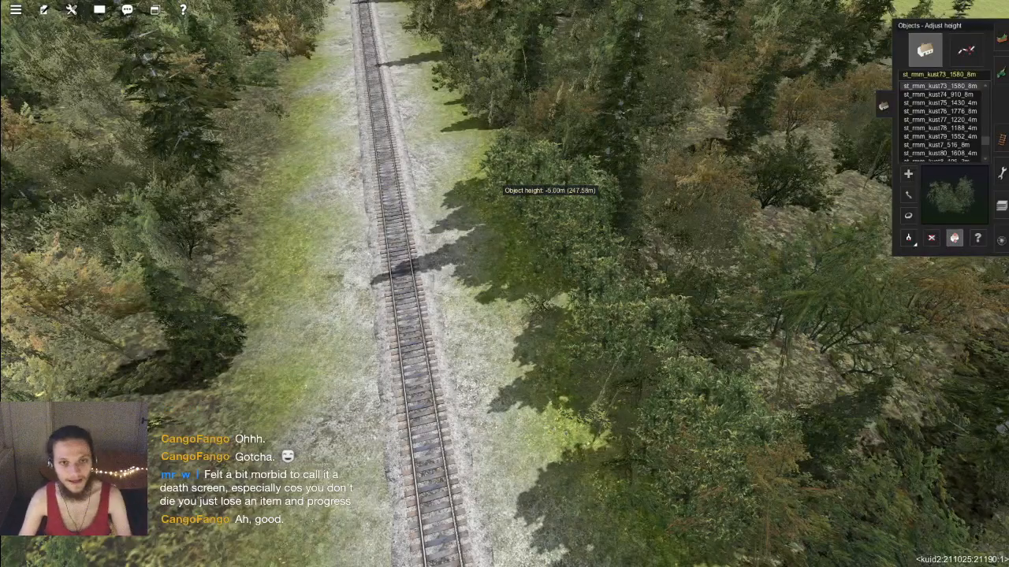
Step: Fill the grassy forest edge just past the tall conifer with a bush and lower it to shrub height
key("a")
right_click_drag(507, 218, 518, 248)
left_click(520, 249)
key("h")
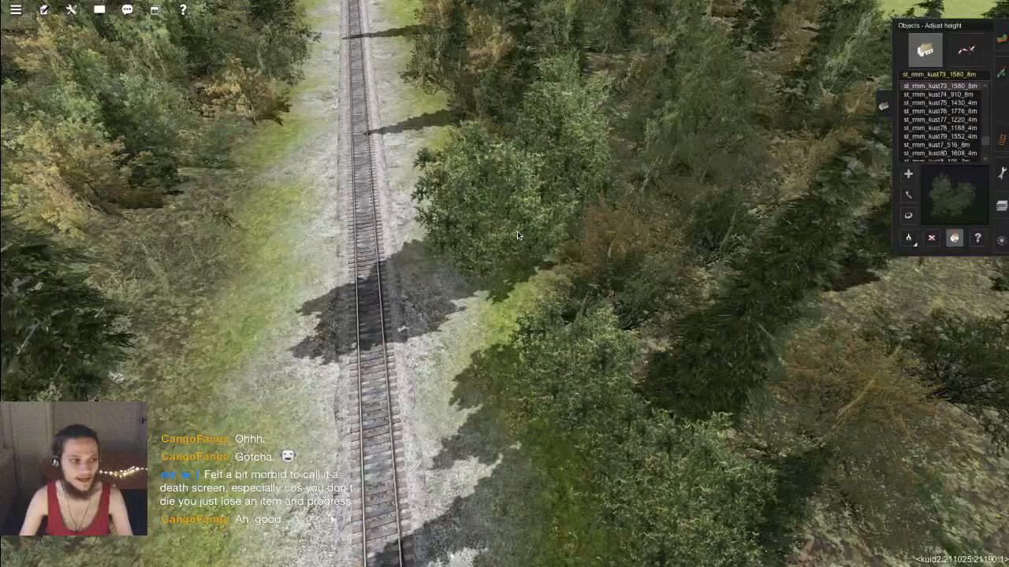
left_click_drag(492, 216, 682, 371)
Step: Add a bush deeper in the woods behind the trackside bushes and lower it to -5 m
key("h")
left_click(679, 331)
key("h")
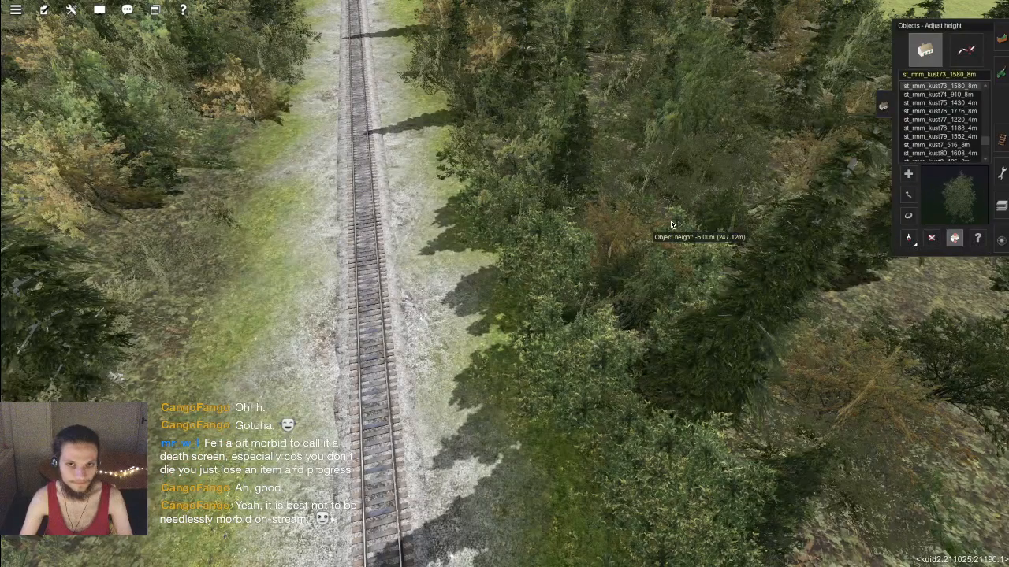
Step: Place a bush at the forest edge by the next tree shadow across the track, rotate it and lower it
key("a")
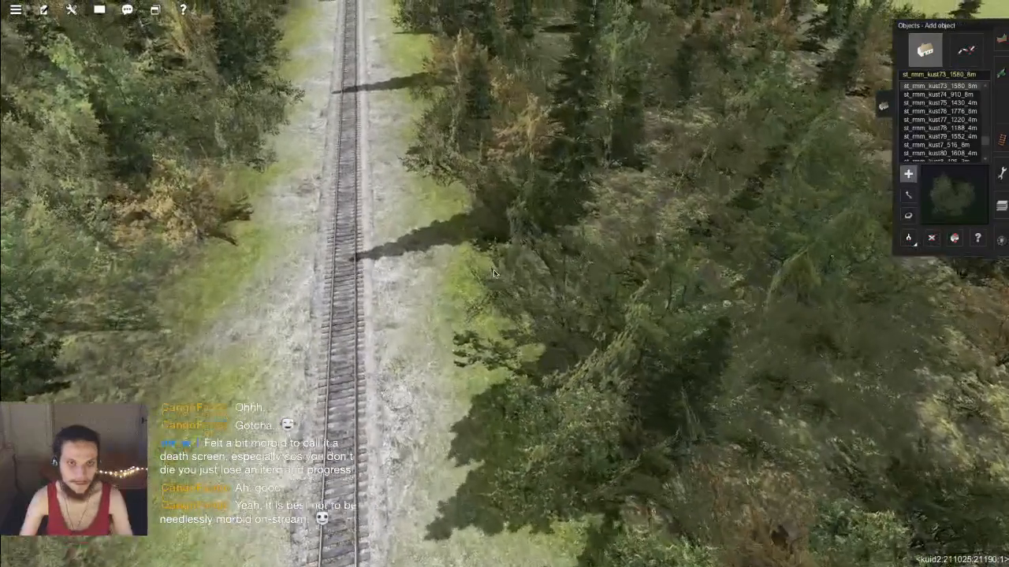
left_click(494, 274)
key("r")
left_click_drag(493, 273, 536, 274)
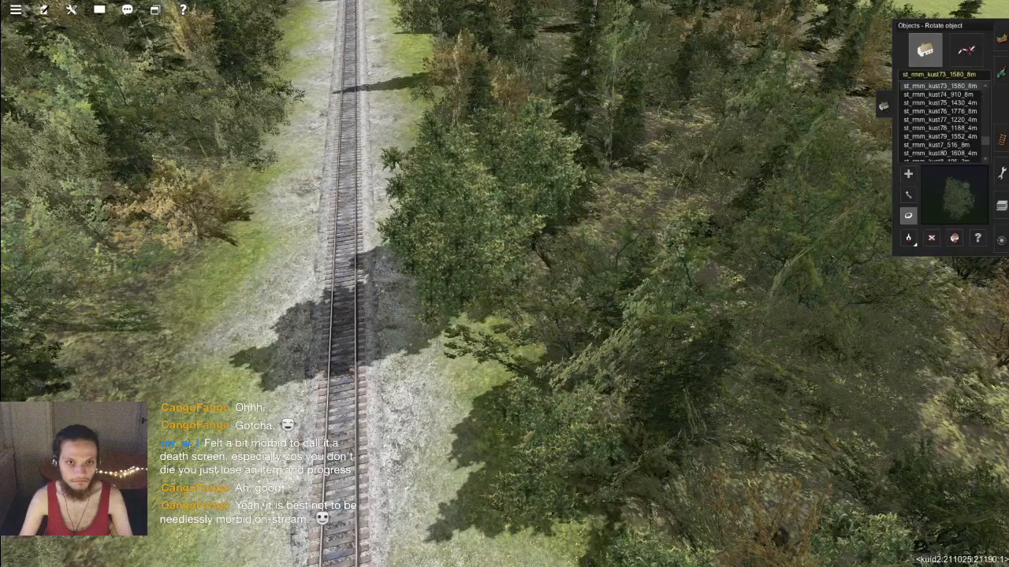
key("h")
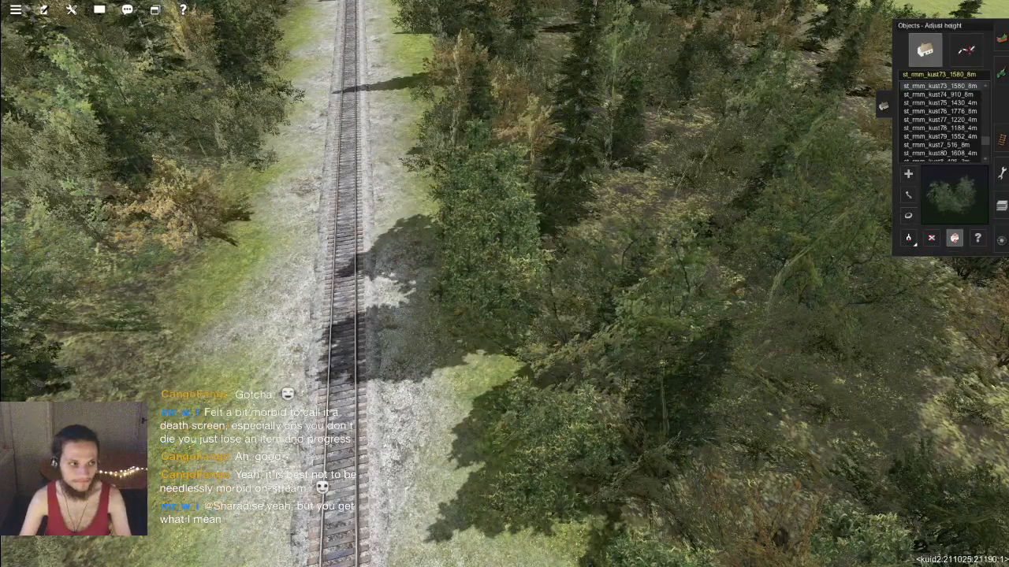
Step: Add a lowered bush in the gap behind the row of trackside bushes, near the tall conifer
key("Right")
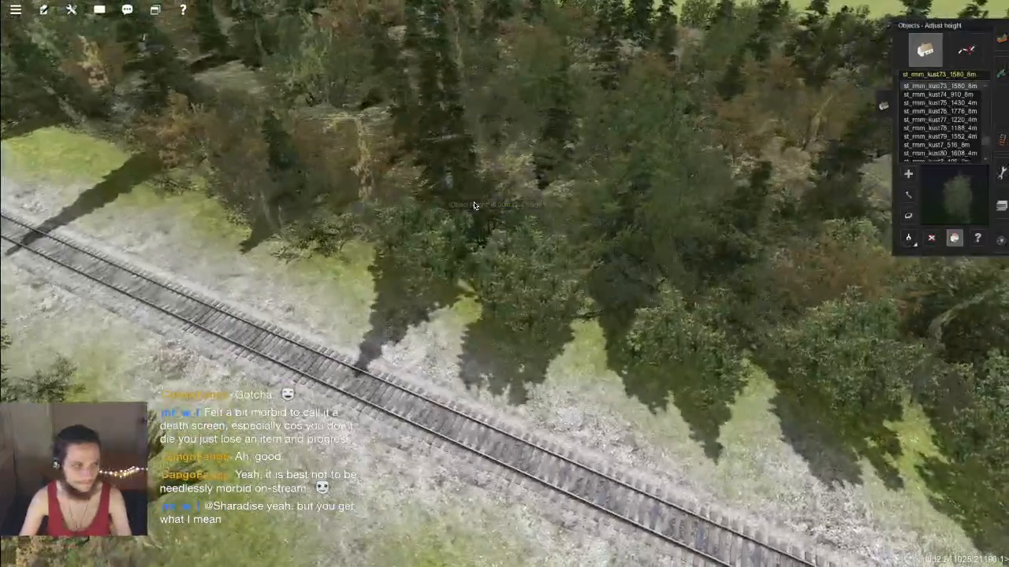
key("a")
key("Left")
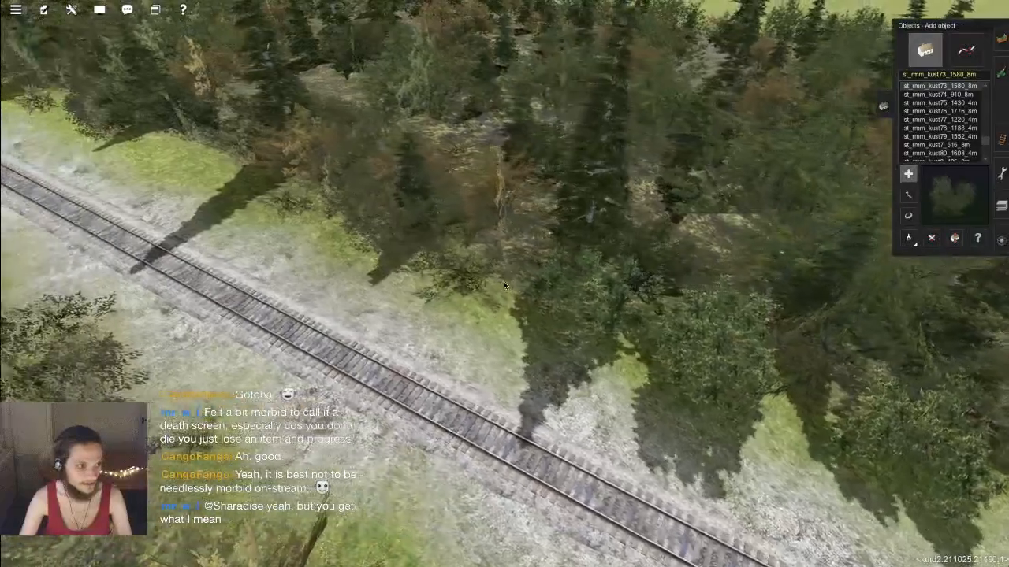
key("Right")
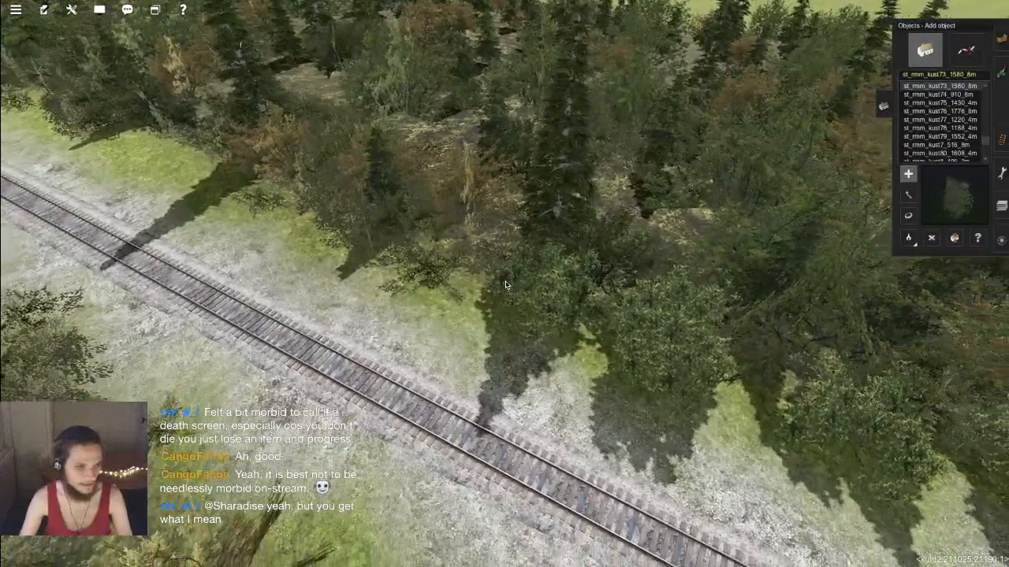
key("Left")
left_click_drag(695, 256, 689, 188)
left_click_drag(763, 145, 595, 209)
Step: Place a bush on the track side of the orange-leaved tree and lower it to shrub height
left_click(436, 246)
key("h")
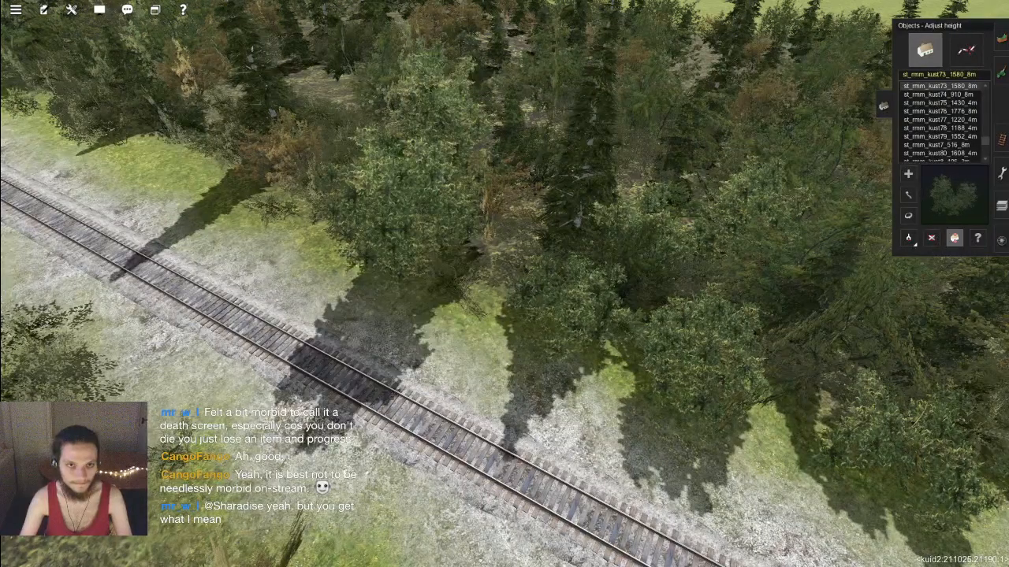
left_click_drag(446, 223, 518, 315)
right_click(382, 196)
Step: Add another bush near the forest edge, lower it and rotate it
key("a")
left_click(462, 250)
key("h")
key("r")
Step: Place a bush deeper in the woods on the bare ground behind the trackside bushes and adjust its height
key("a")
left_click(618, 235)
key("h")
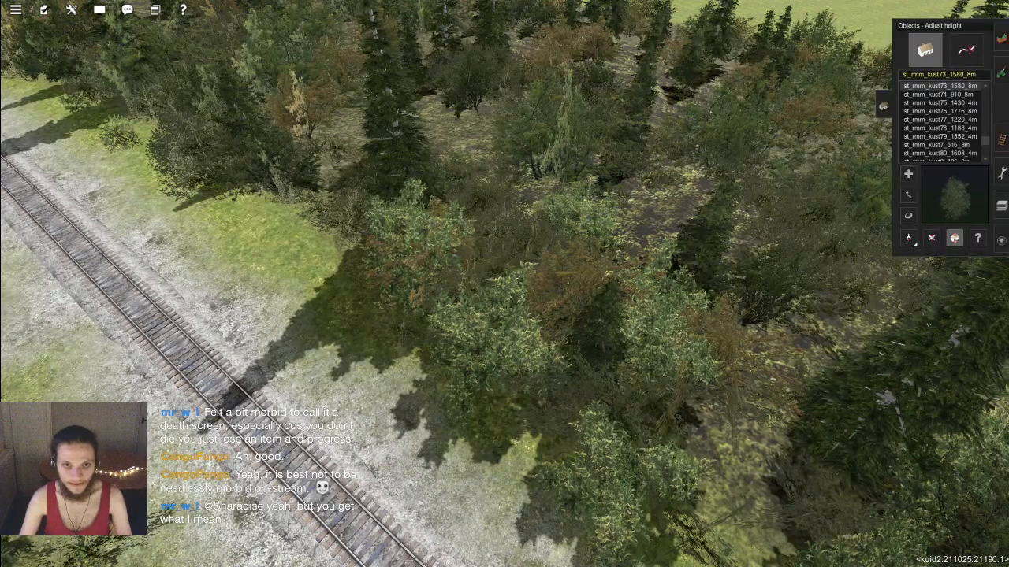
left_click_drag(588, 241, 588, 216)
Step: Add a bush beside the large dark conifer deep in the woods and lower it to -6 m
key("a")
left_click(808, 339)
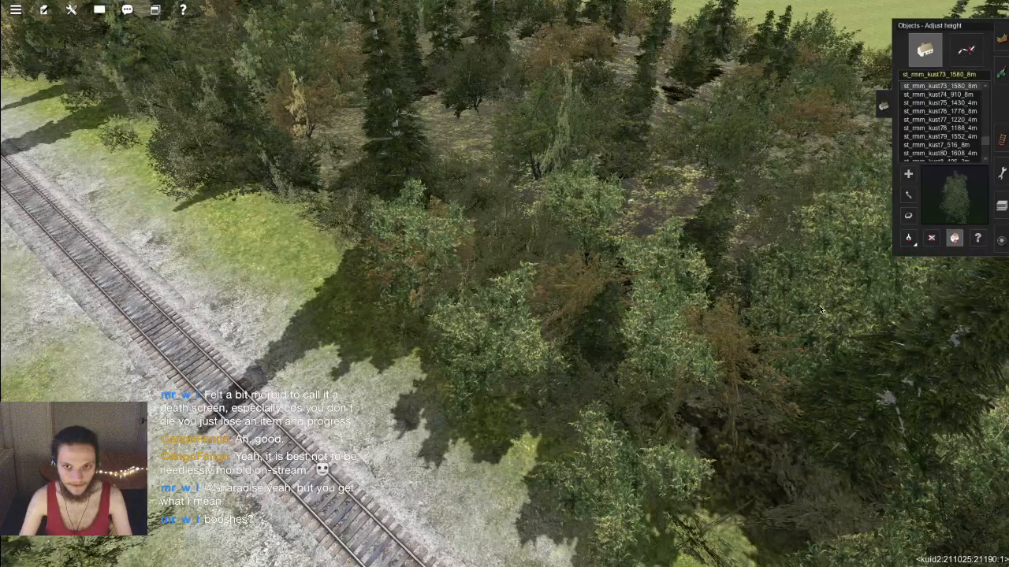
left_click_drag(858, 258, 858, 304)
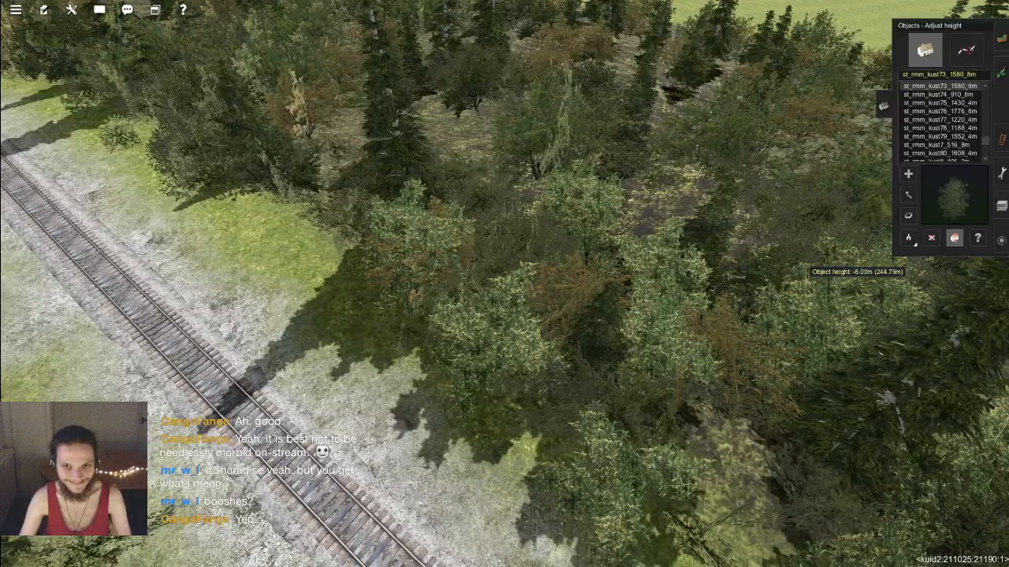
Step: Place a bush on the bright grass patch between the track and the woods, lower it and rotate it
right_click(402, 295)
right_click(456, 230)
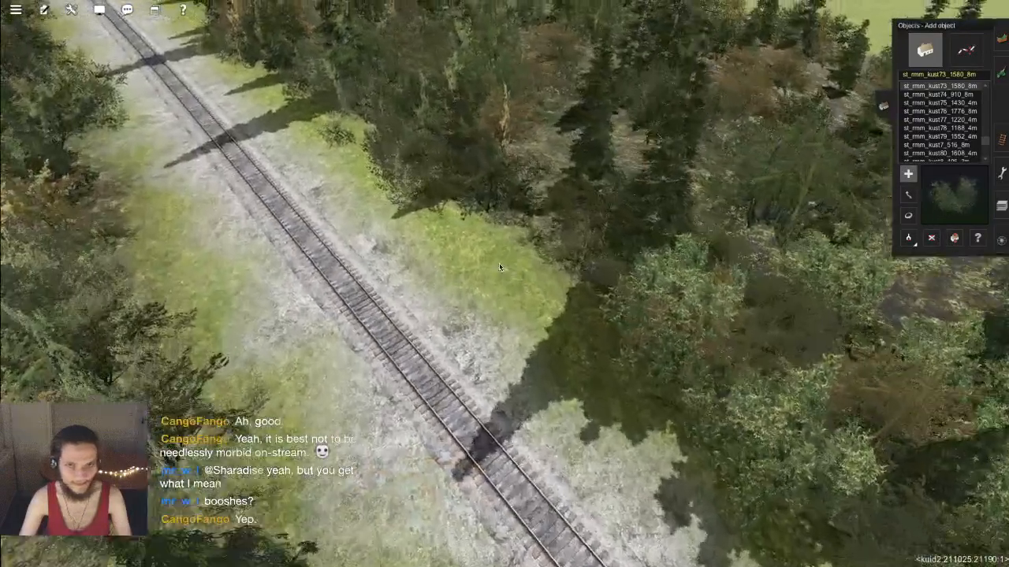
left_click(529, 286)
key("h")
left_click_drag(529, 286, 556, 314)
key("r")
Step: Fill the open grass edge farther along the track with a bush, rotating it and lowering it to shrub height
right_click(335, 319)
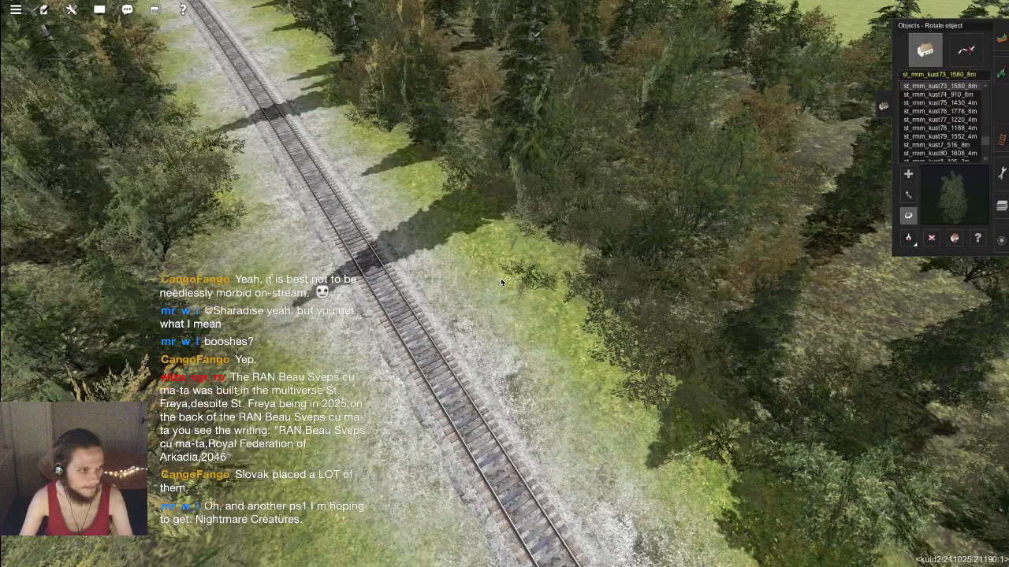
left_click(552, 293)
key("h")
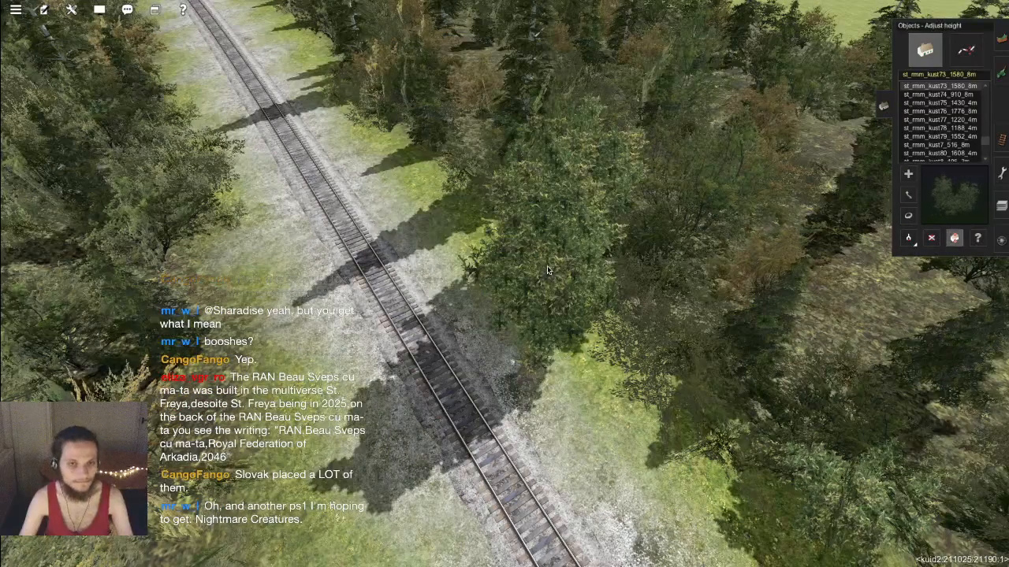
key("r")
left_click_drag(547, 266, 610, 362)
key("h")
right_click(610, 361)
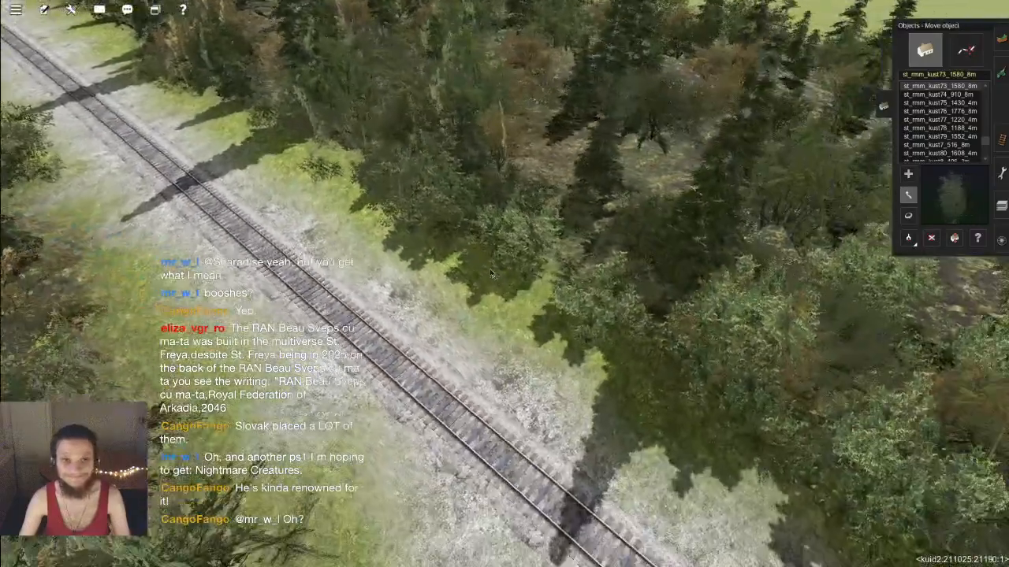
Step: Place a bush on the bare ground deeper in the woods, beside the small dark conifer, and lower it
key("a")
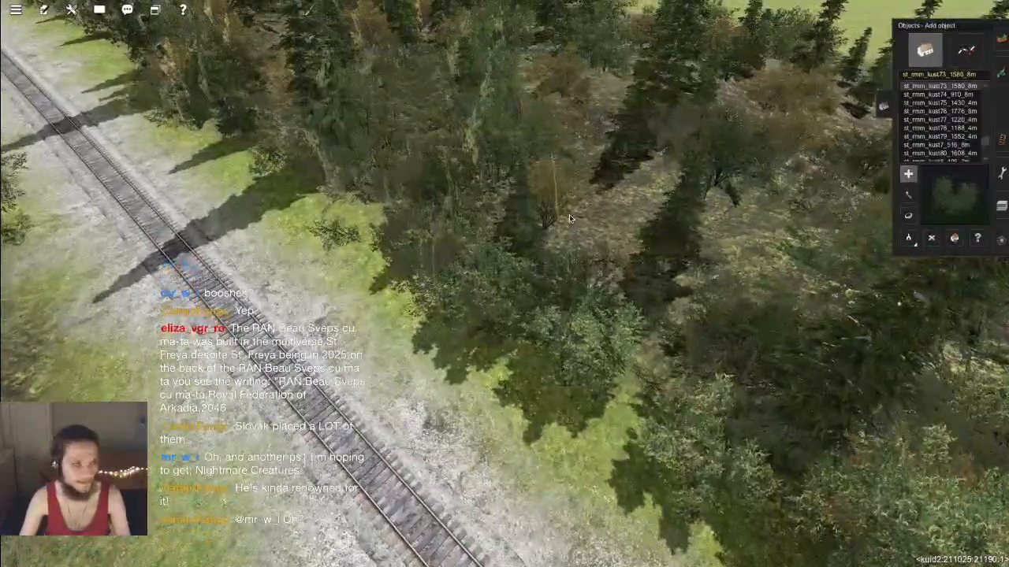
left_click(610, 213)
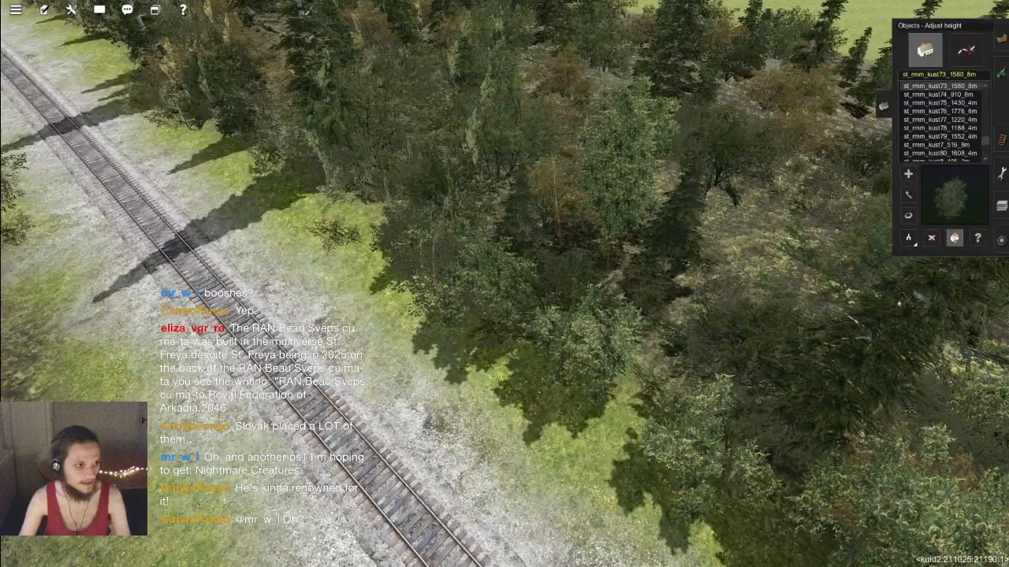
left_click_drag(563, 206, 506, 275)
Step: Add a bush at the grassy edge ahead of the last trackside bushes and lower it to -7 m
key("a")
right_click(419, 234)
left_click(494, 304)
key("h")
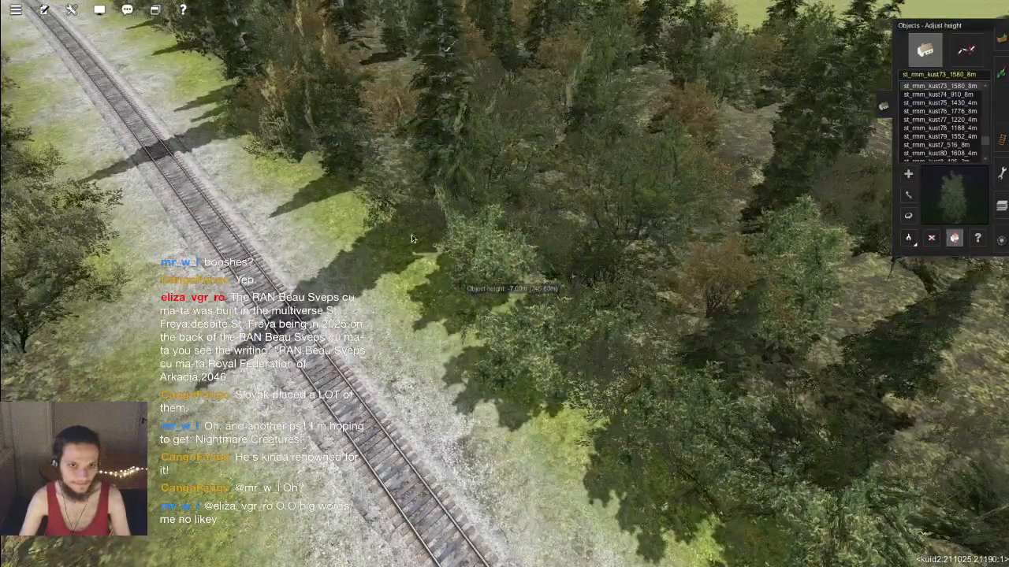
Step: Place a bush on the track side of the next tall conifer and lower it to about -7 m
key("a")
left_click(382, 186)
key("h")
left_click_drag(378, 146, 379, 169)
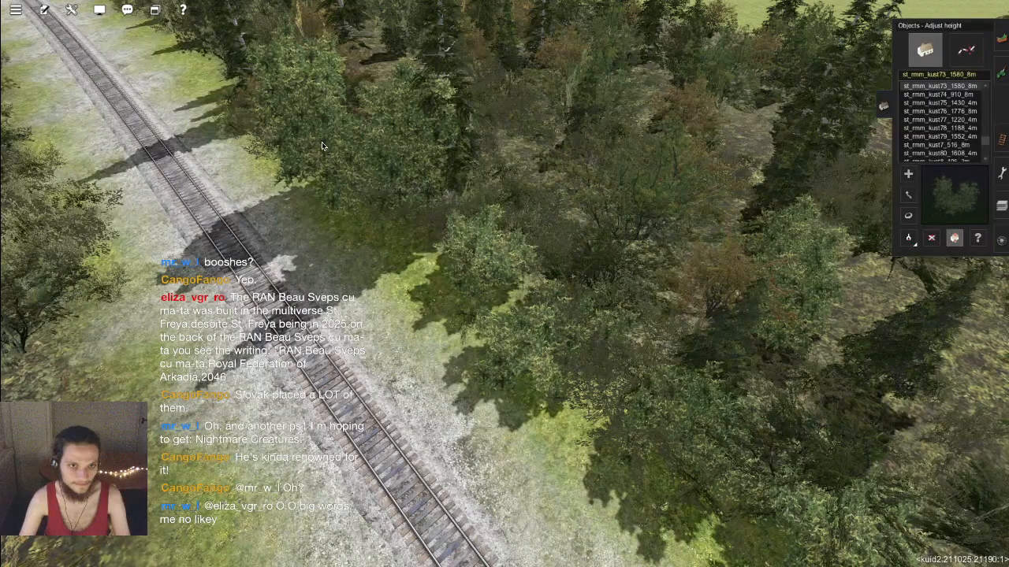
left_click_drag(424, 213, 303, 154)
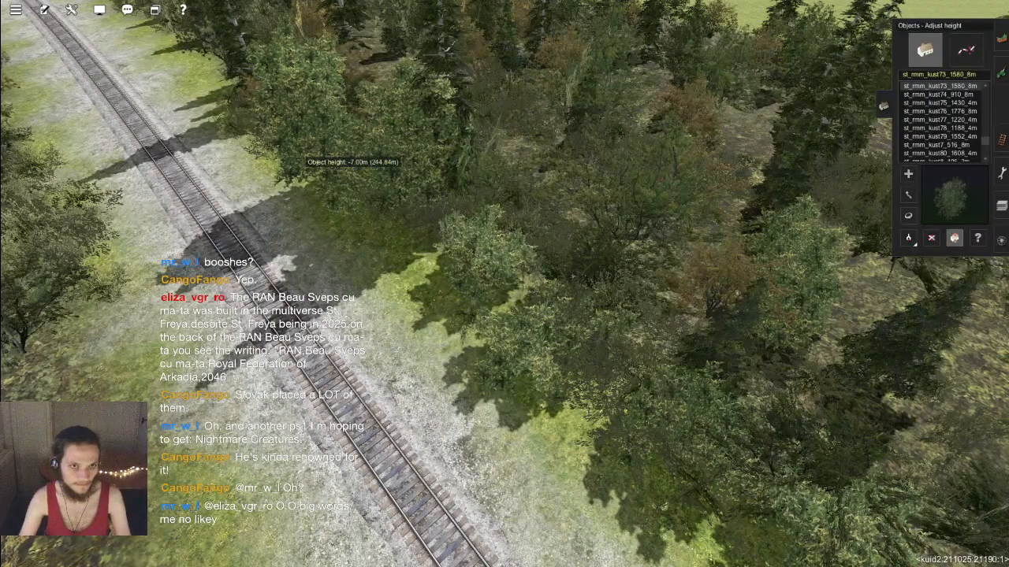
right_click(369, 222)
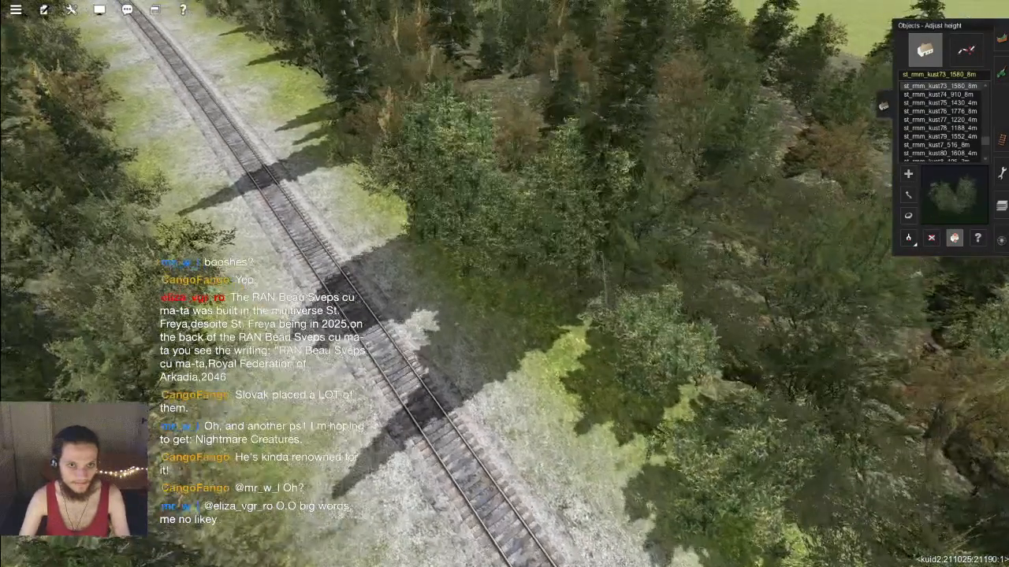
left_click_drag(519, 197, 519, 284)
Step: Place a bush beside the tall conifer at the grassy forest edge, lowering it to shrub height and rotating it
key("a")
left_click(518, 197)
key("h")
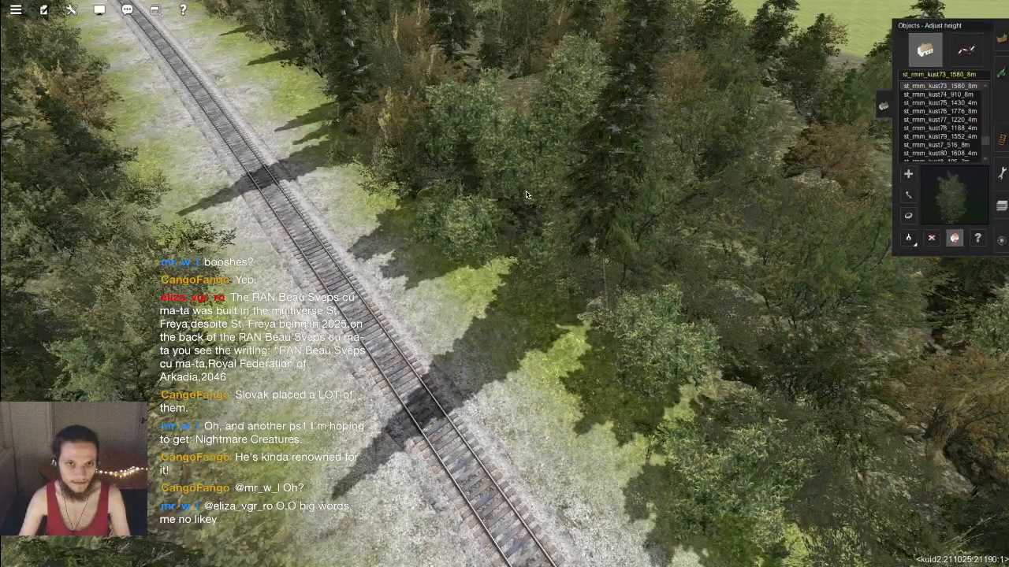
left_click_drag(518, 197, 518, 237)
right_click(402, 197)
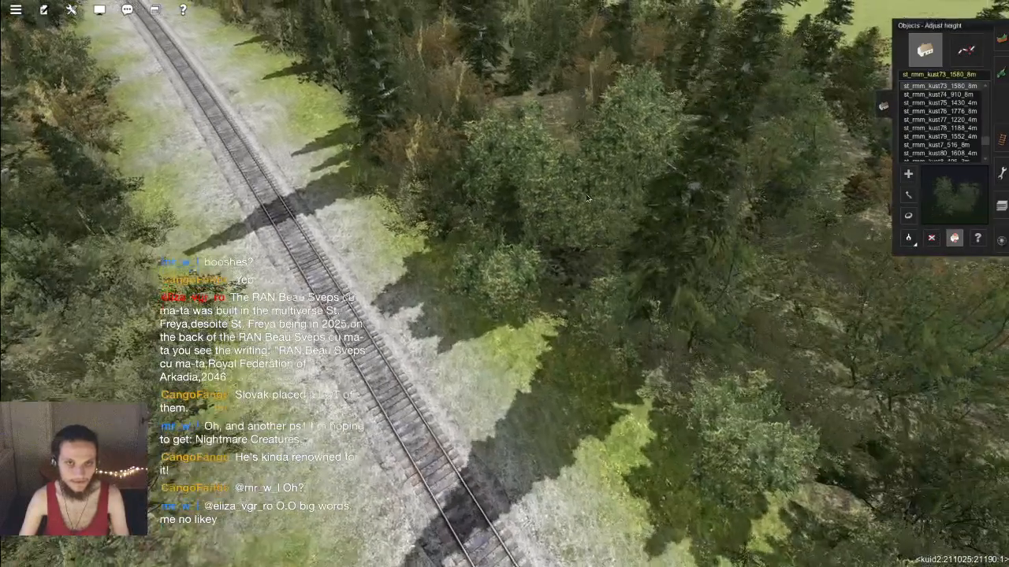
key("r")
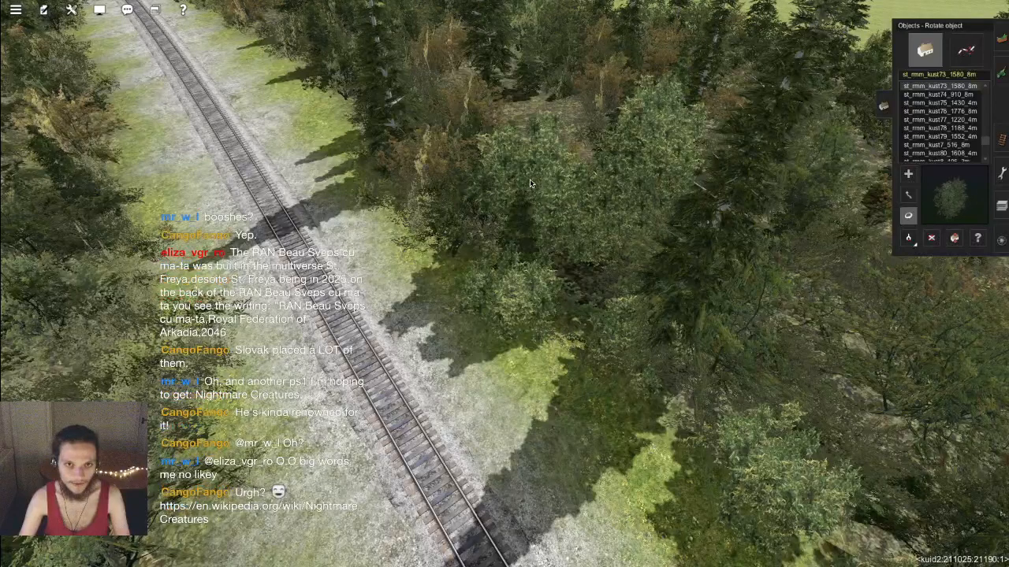
left_click_drag(519, 196, 530, 290)
key("h")
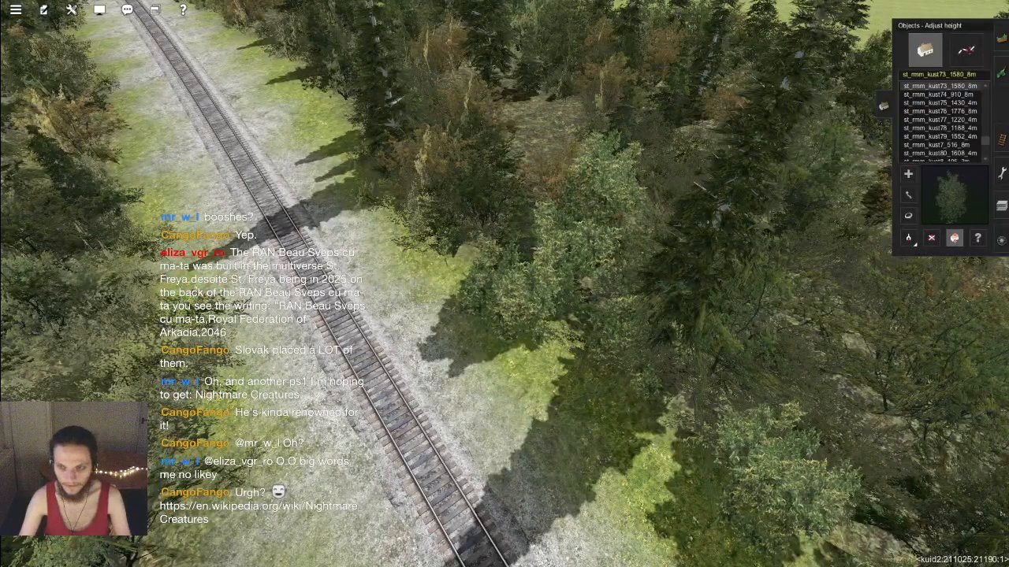
key("super+n")
left_click_drag(108, 1, 435, 188)
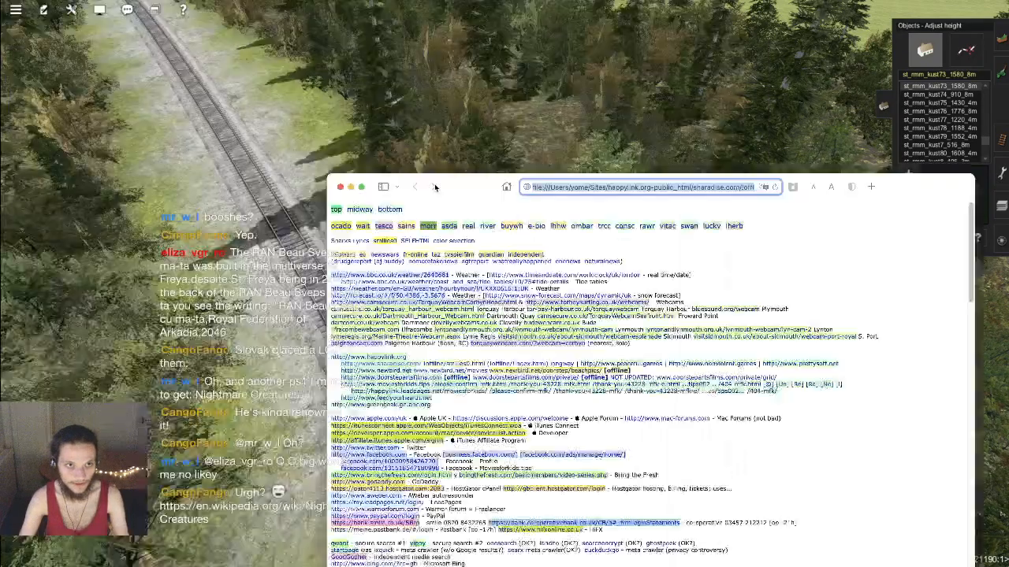
key("super+w")
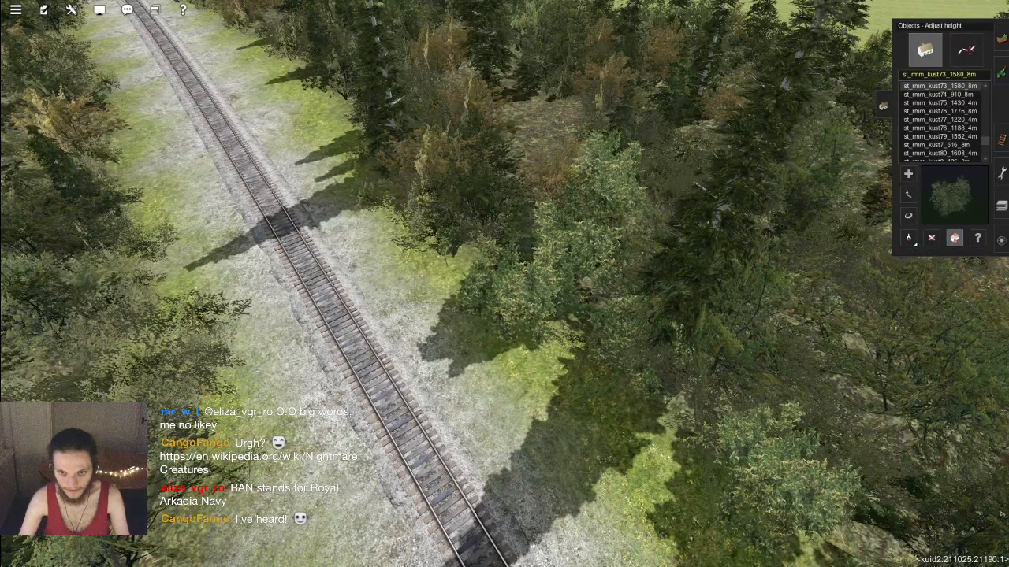
Step: Place a bush on the open patch among the reddish shrubs behind the trackside conifer and lower it
right_click(268, 394)
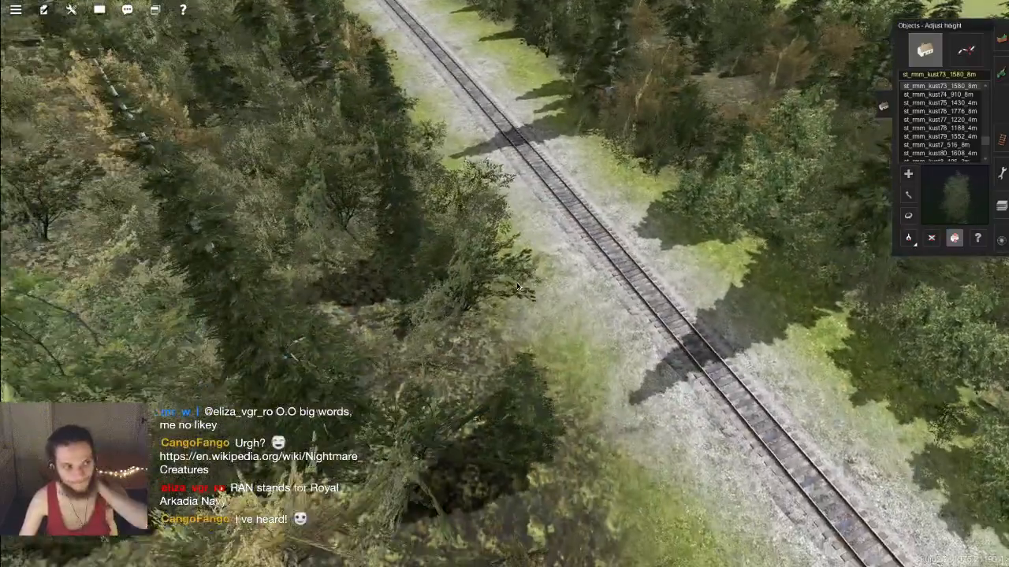
right_click(541, 263)
mouse_move(541, 263)
right_mouse_down()
mouse_move(501, 281)
mouse_move(511, 288)
mouse_move(496, 233)
mouse_move(594, 245)
right_mouse_up()
key("a")
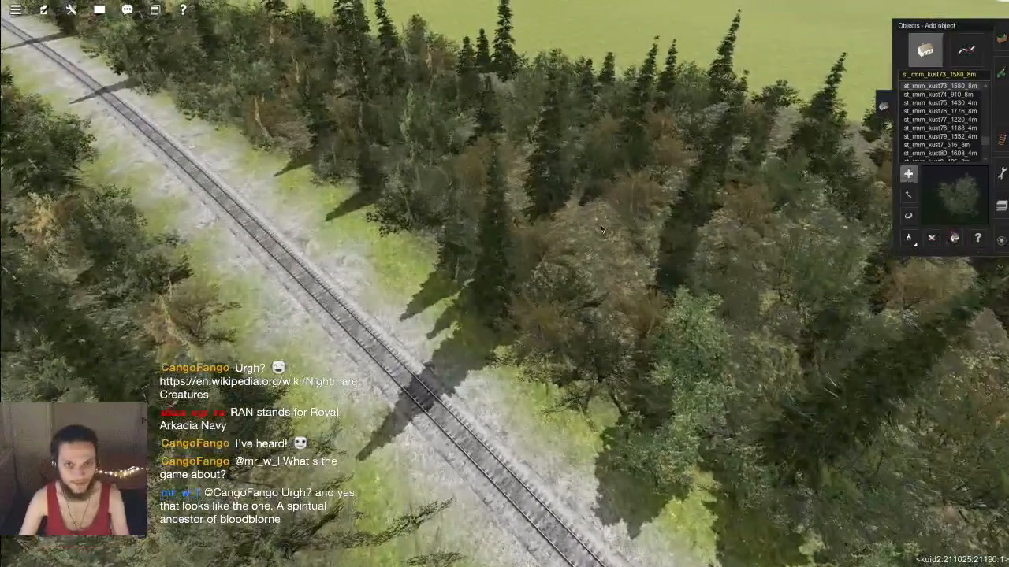
left_click(595, 229)
key("h")
left_click_drag(595, 229, 595, 268)
Step: Add a bush among the brown shrubs on the track side of that patch and lower it
key("a")
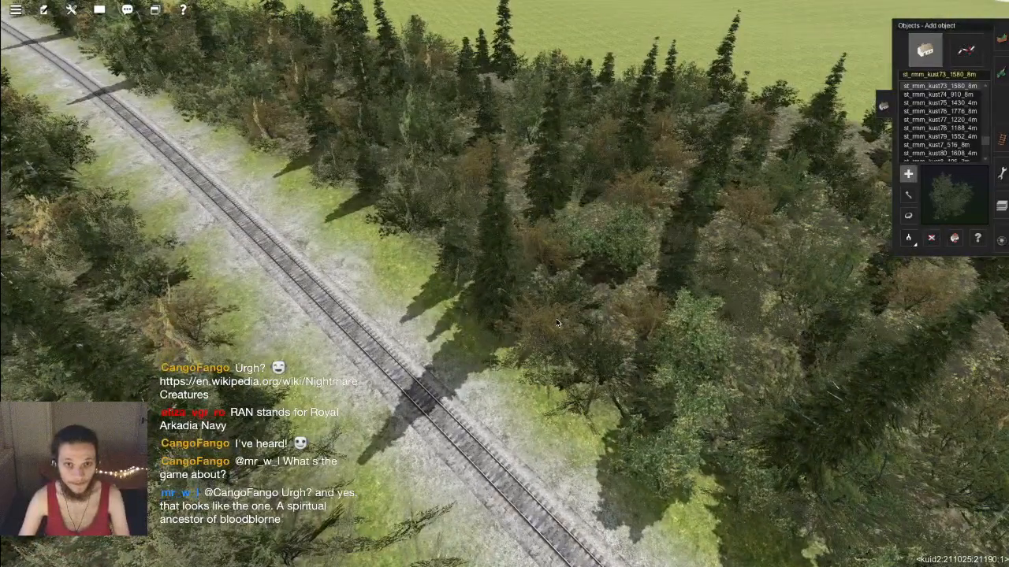
left_click(561, 334)
key("h")
left_click_drag(562, 334, 562, 373)
Step: Place a bush on the grass strip ahead of the next trackside conifer and lower it
key("a")
right_click(497, 274)
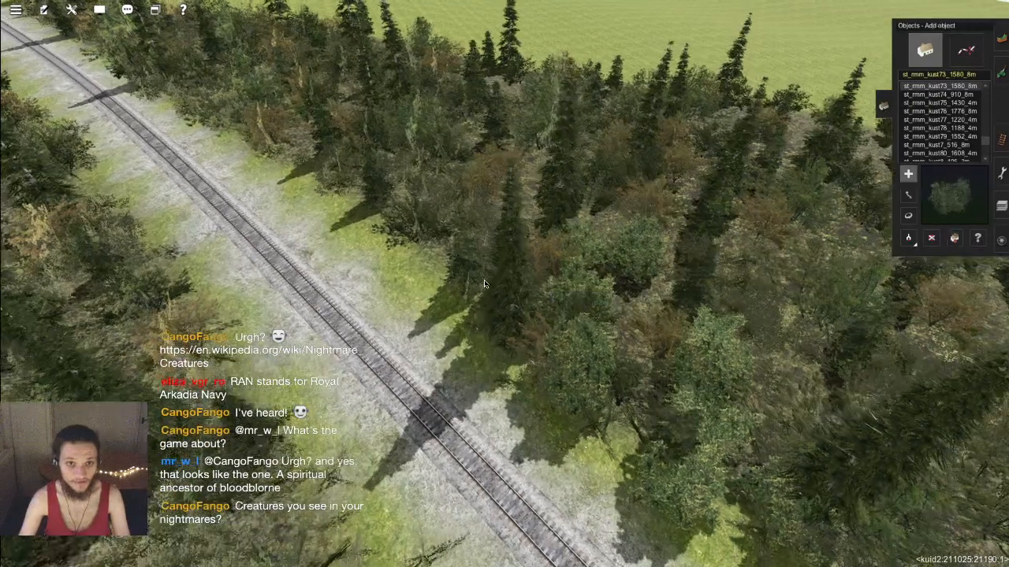
left_click(448, 256)
key("h")
left_click_drag(431, 245, 431, 293)
right_click(431, 246)
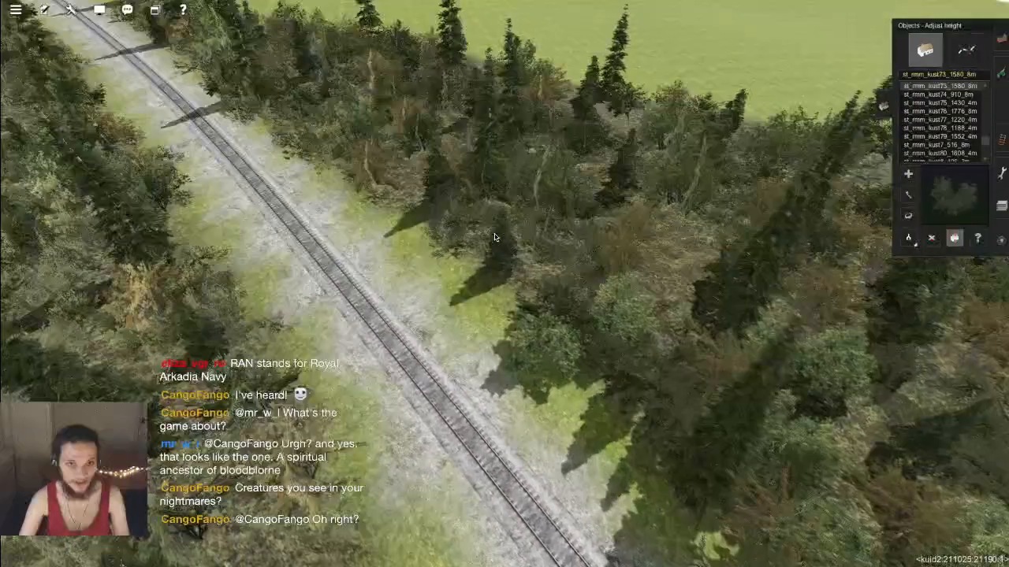
Step: Place a bush beside the small dark conifer at the forest edge and lower it
key("a")
left_click(492, 235)
key("h")
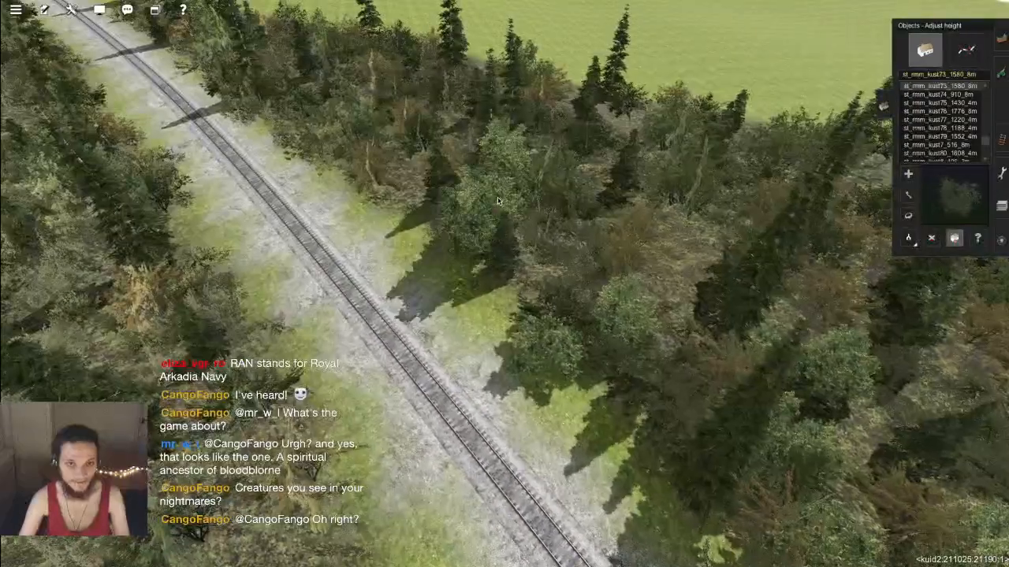
left_click_drag(493, 198, 448, 230)
Step: Add another bush farther along the edge near the small conifer and adjust its height
right_click(467, 236)
key("a")
left_click(466, 236)
key("h")
Step: Fill the thin area deeper in the woods behind the small conifer with a bush and lower it
key("a")
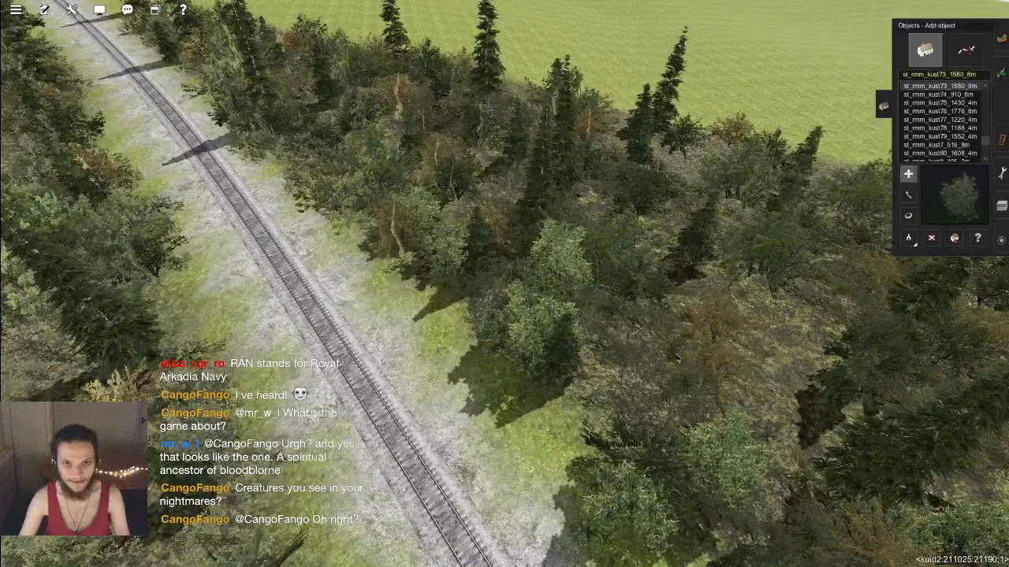
left_click(660, 333)
key("h")
left_click_drag(618, 309, 618, 324)
Step: Place a bush on the bare brown ground farther from the track and lower it to shrub height
key("a")
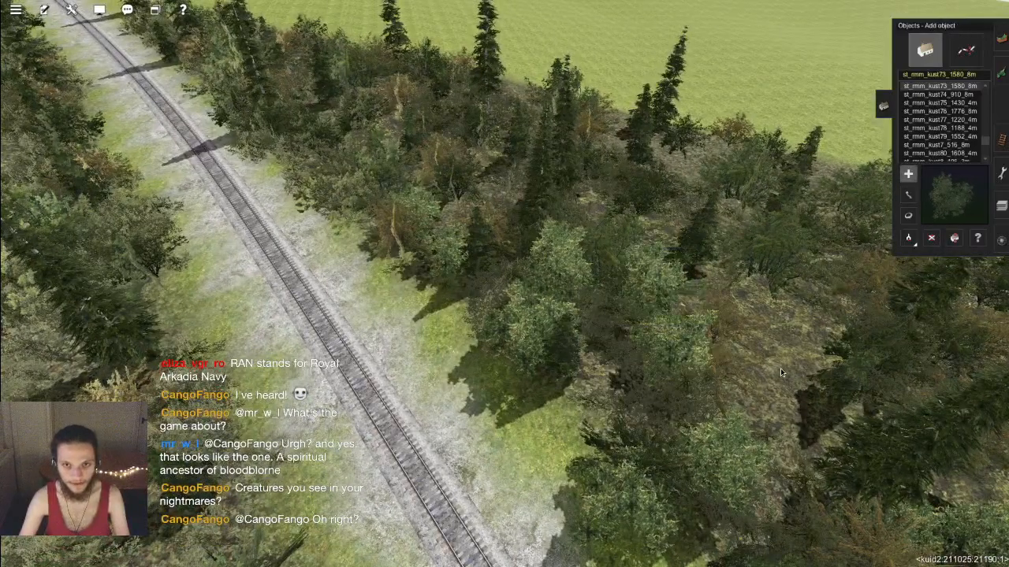
left_click(783, 372)
key("h")
left_click_drag(783, 355, 783, 372)
left_click_drag(749, 337, 748, 347)
Step: Check the newly planted bushes from a low angle along both sides of the track
key("Down")
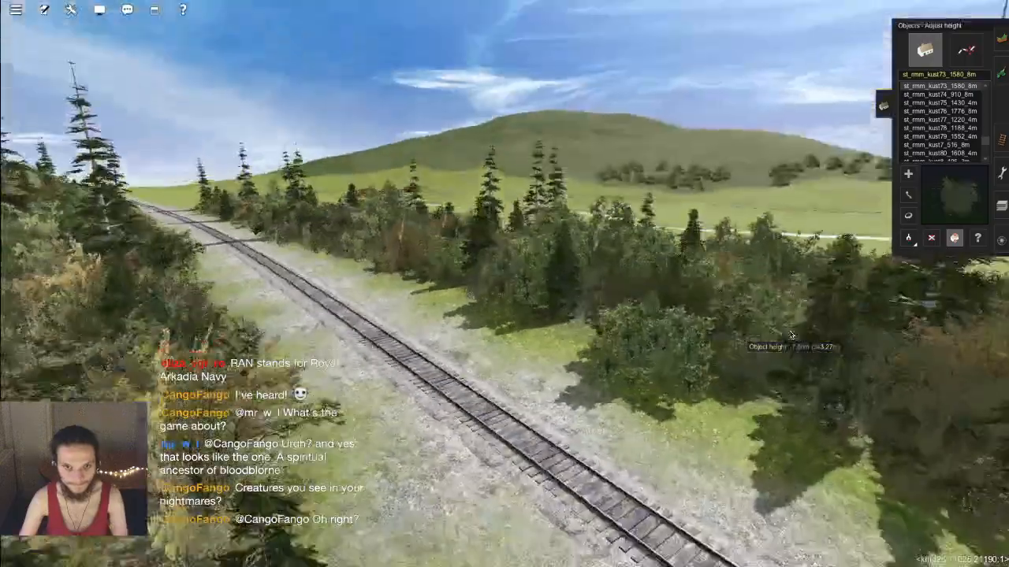
key("Left")
key("Left")
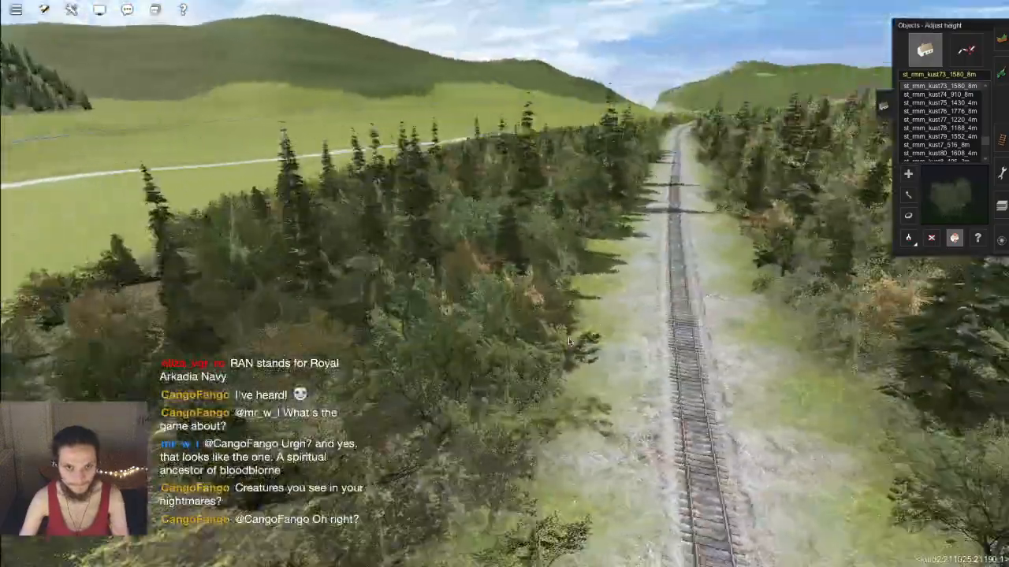
right_click(568, 337)
key("Left")
key("Up")
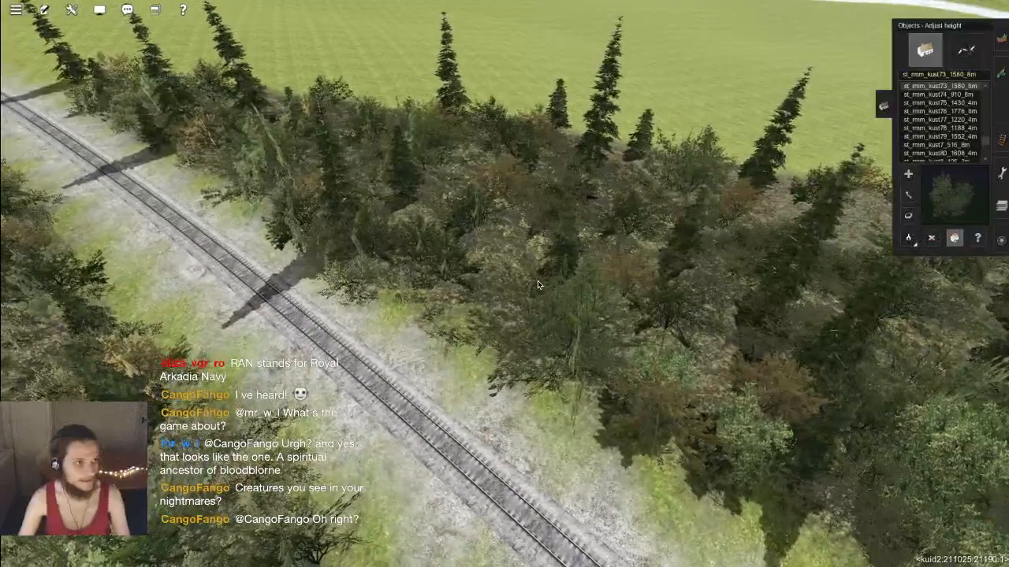
Step: Place a bush in the thin stretch of forest near the next conifer shadow across the track and lower it
key("a")
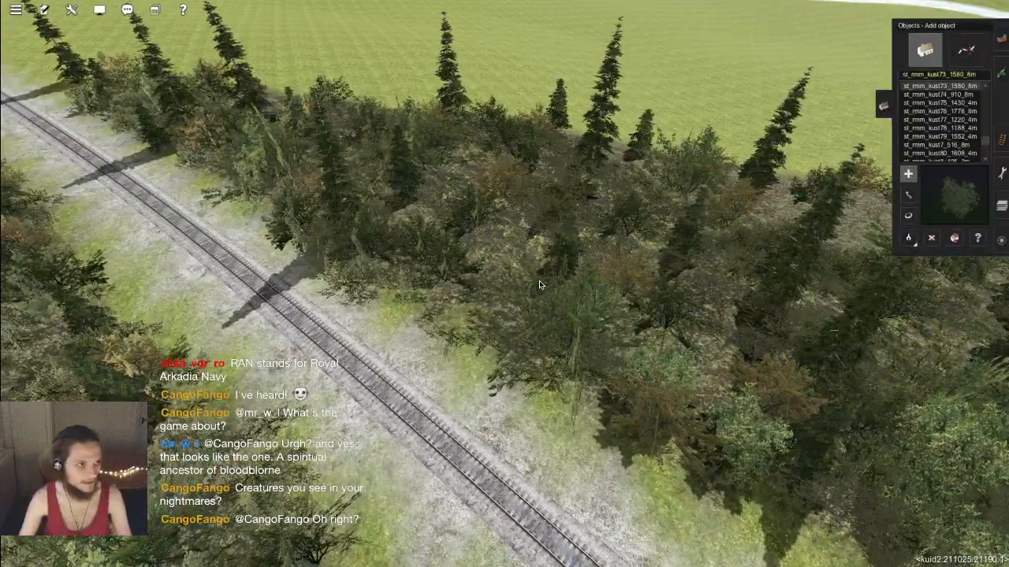
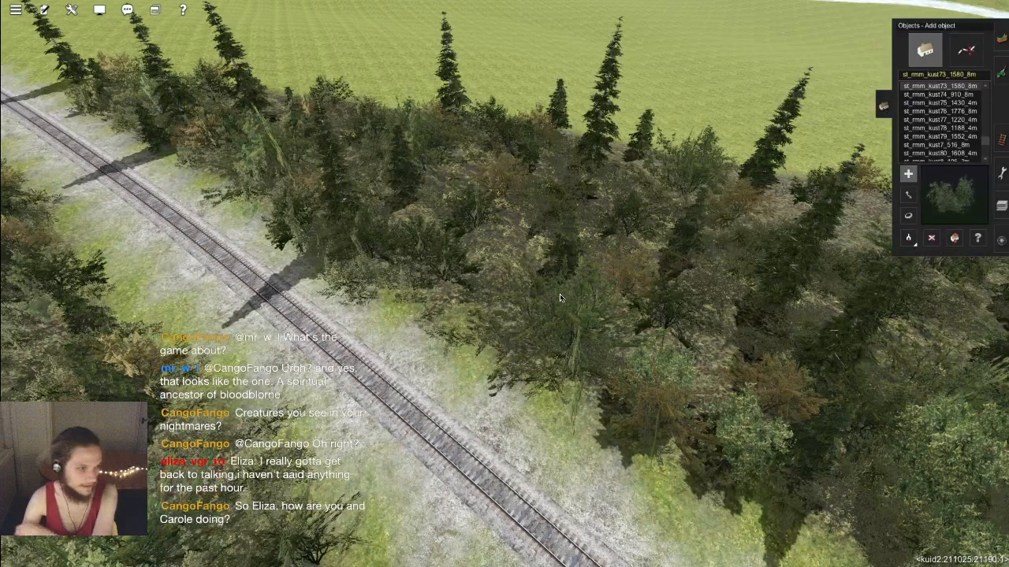
right_click(521, 313)
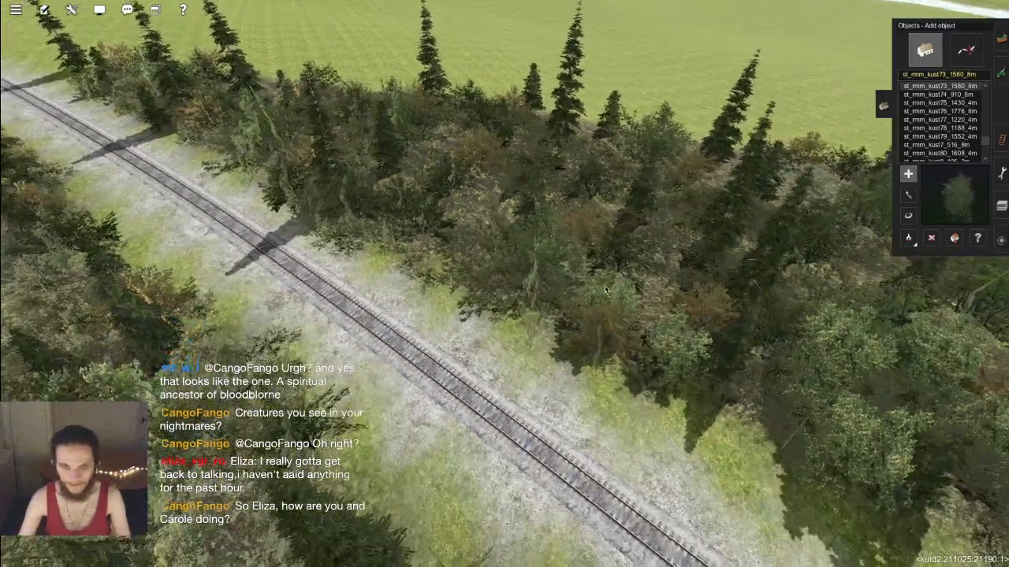
right_click(554, 307)
key("Left")
right_click(481, 294)
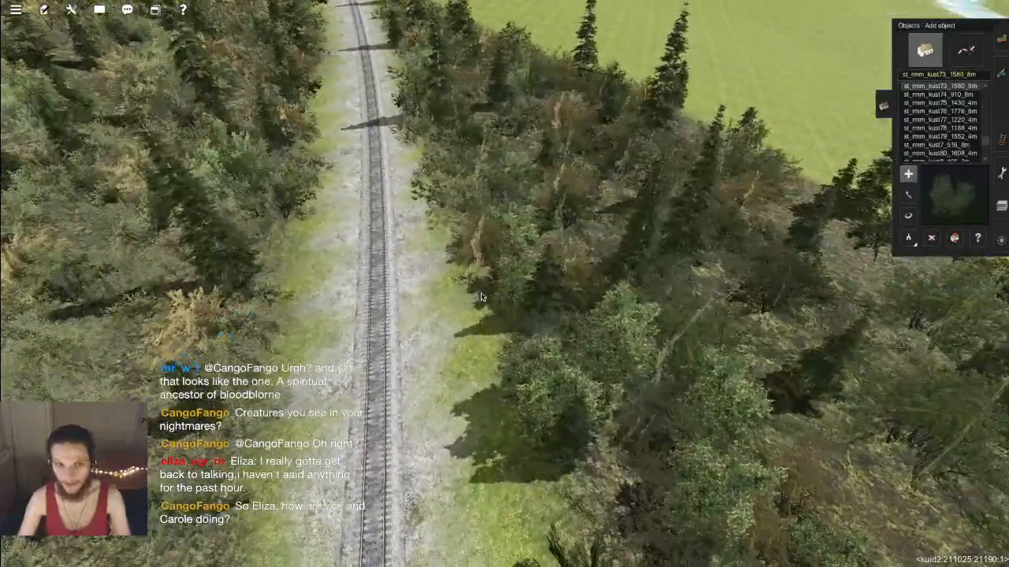
key("Up")
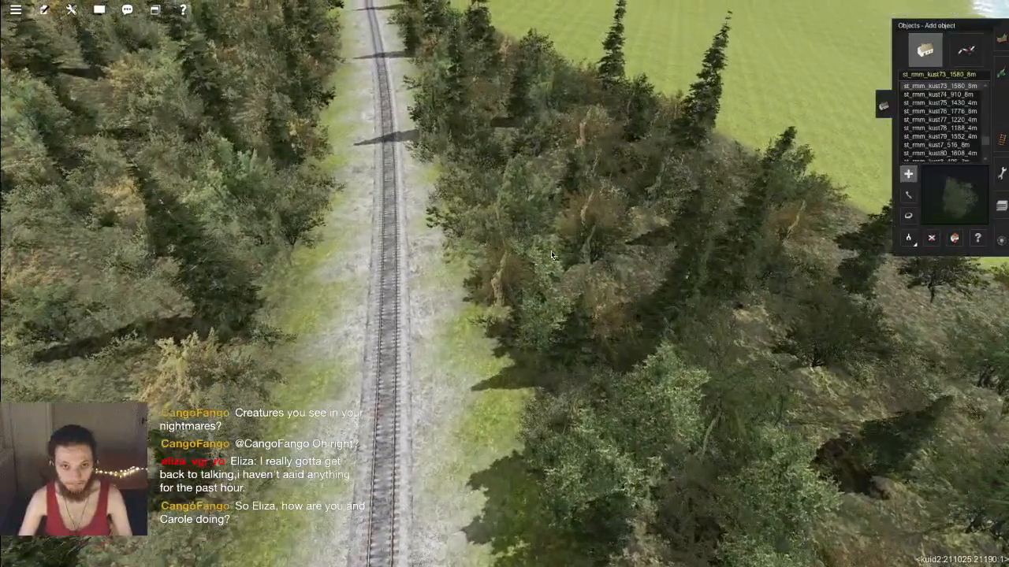
key("h")
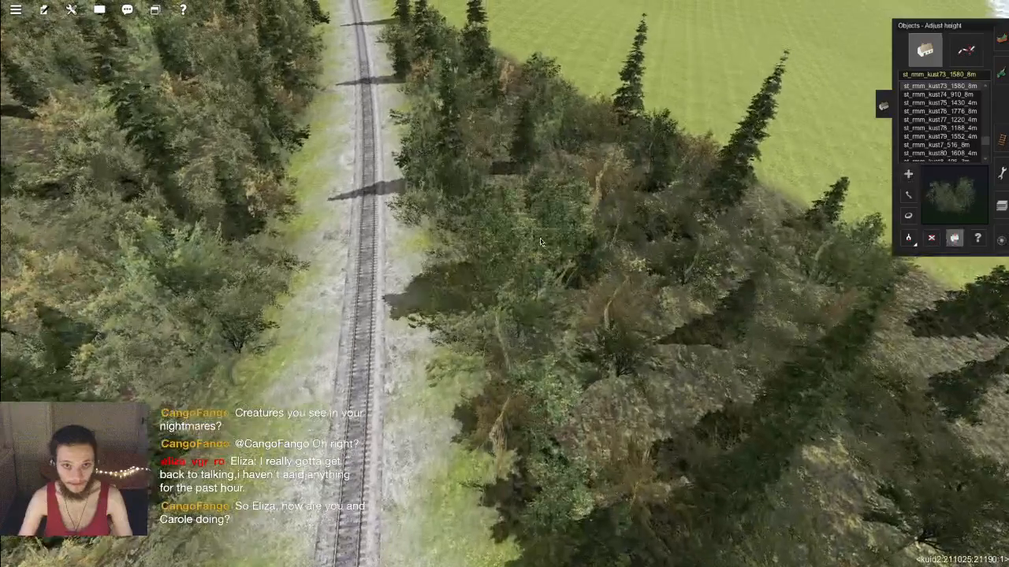
left_click_drag(547, 221, 547, 268)
Step: Move the new bush closer to the grassy track edge and lower it further
right_click(453, 255)
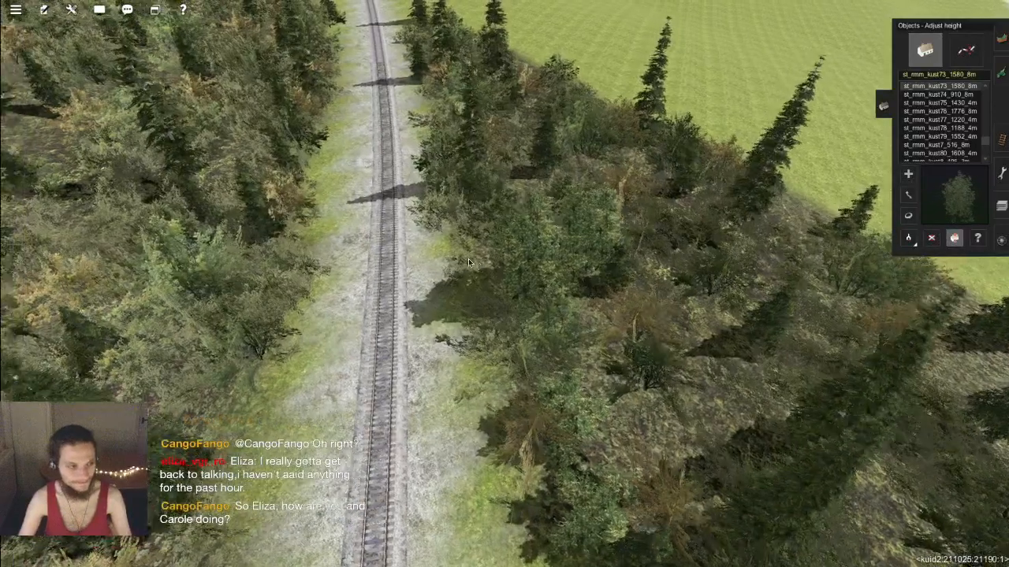
key("Right")
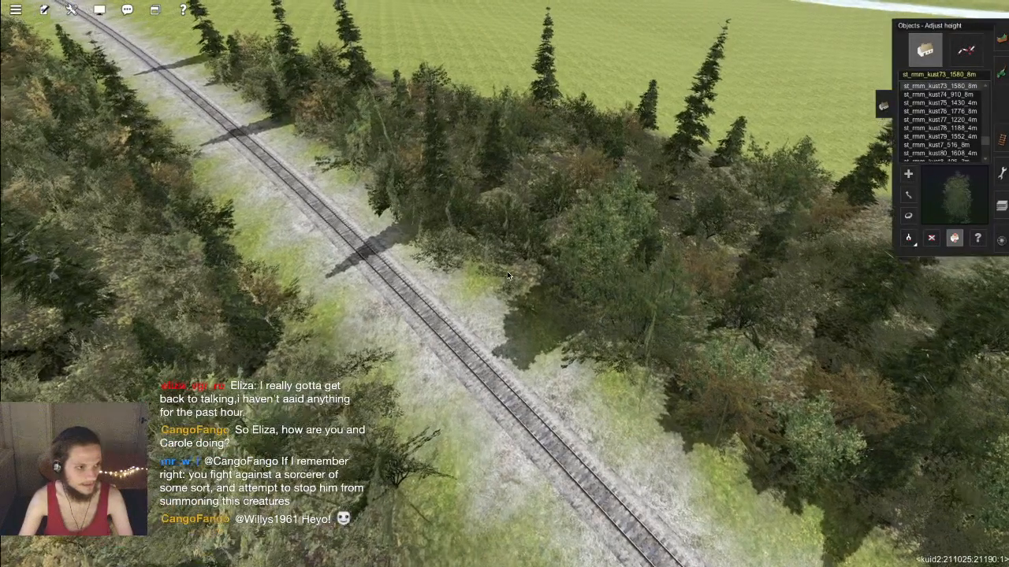
key("m")
key("h")
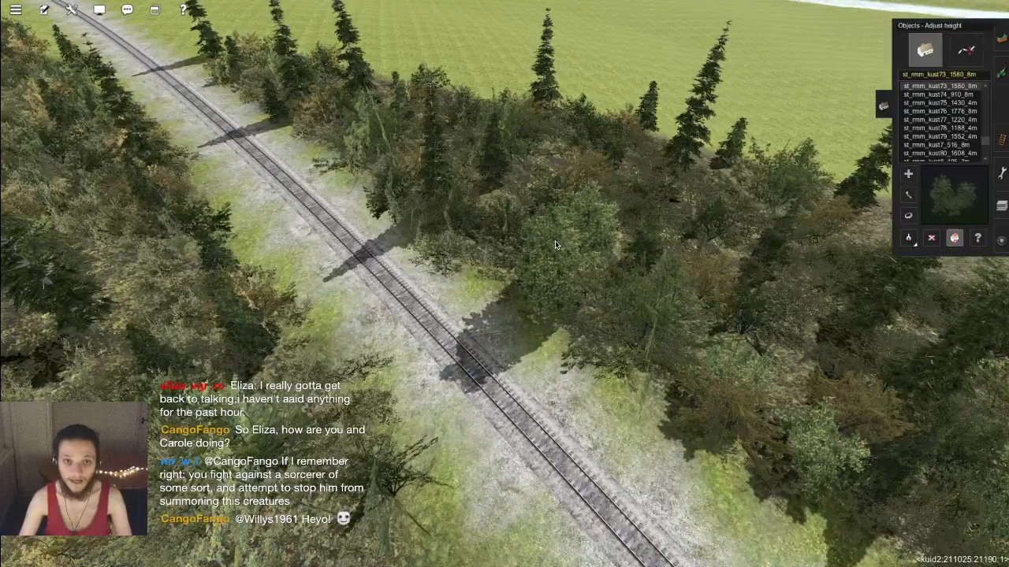
left_click_drag(569, 196, 570, 214)
key("Up")
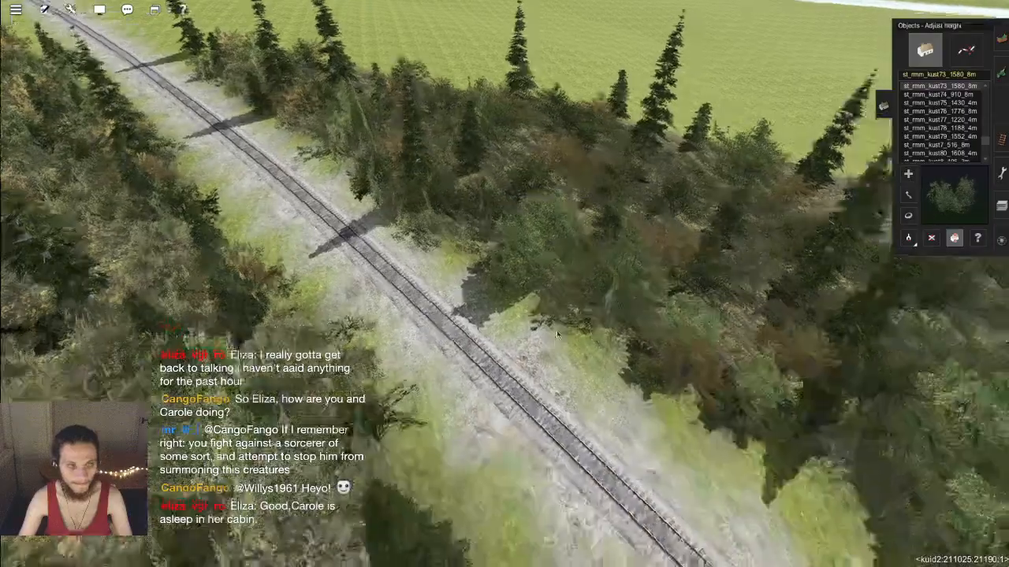
Step: Add a bush at the grassy edge next to the moved one, rotate it and adjust its height
key("a")
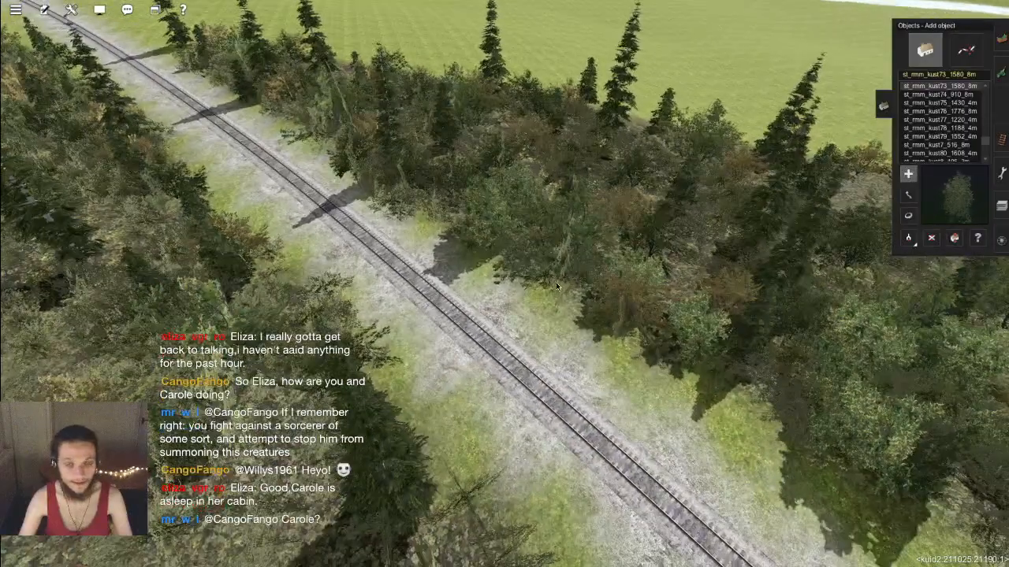
left_click(556, 286)
key("r")
key("Down")
key("Left")
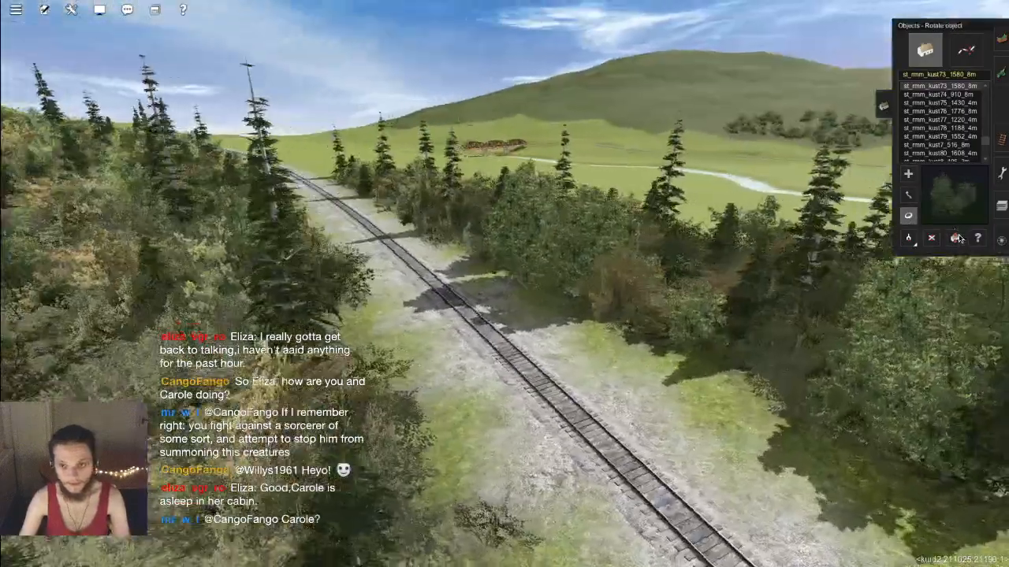
left_click(954, 238)
key("Up")
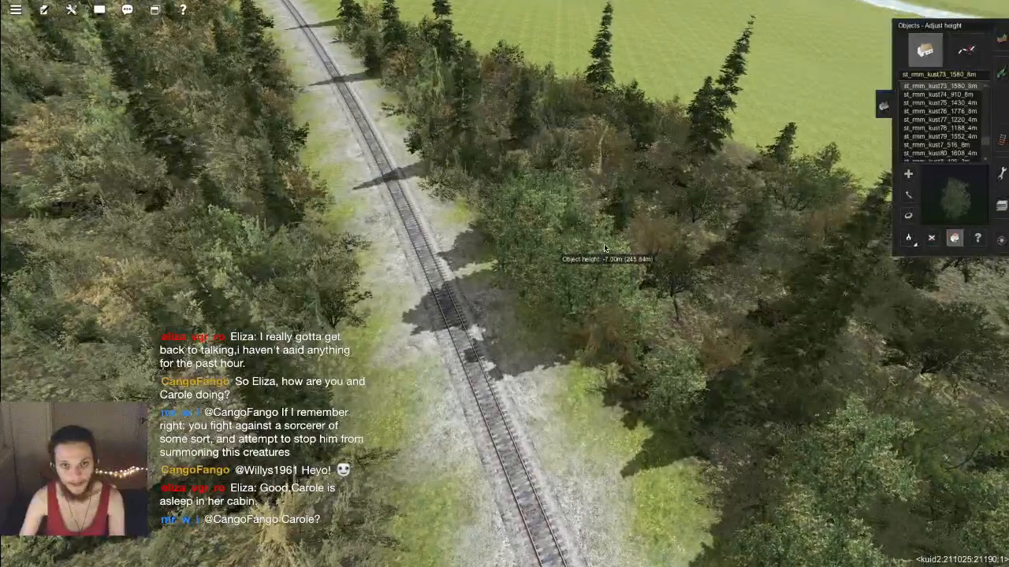
key("Down")
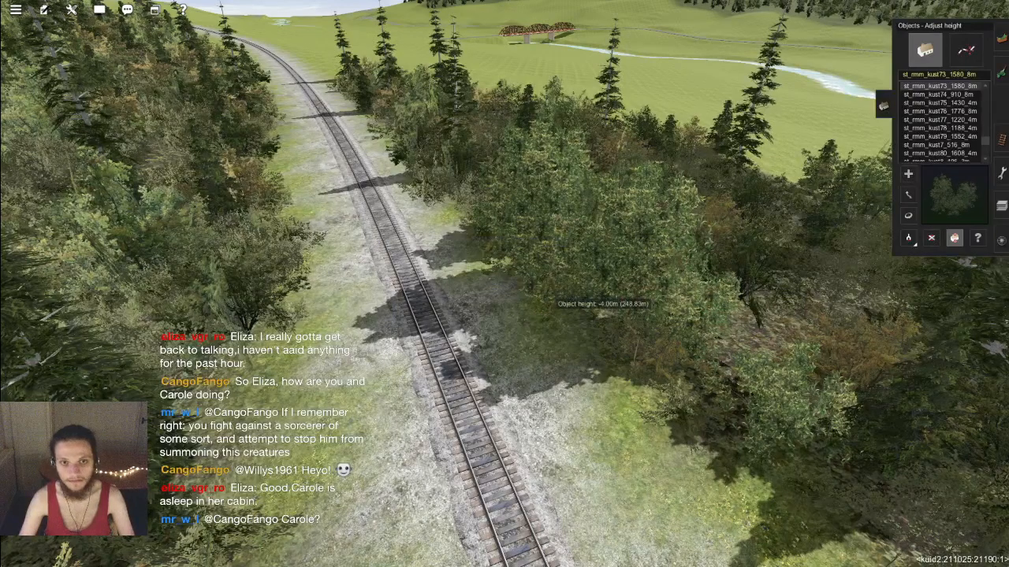
right_click_drag(592, 224, 593, 355)
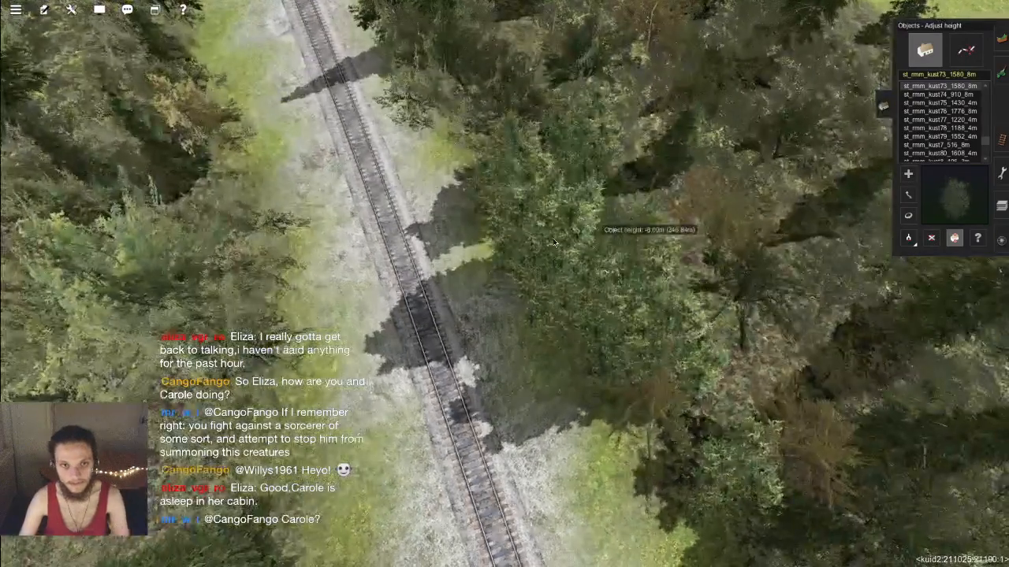
Step: Move the last bush slightly at the forest edge beside the large shadow on the track
key("m")
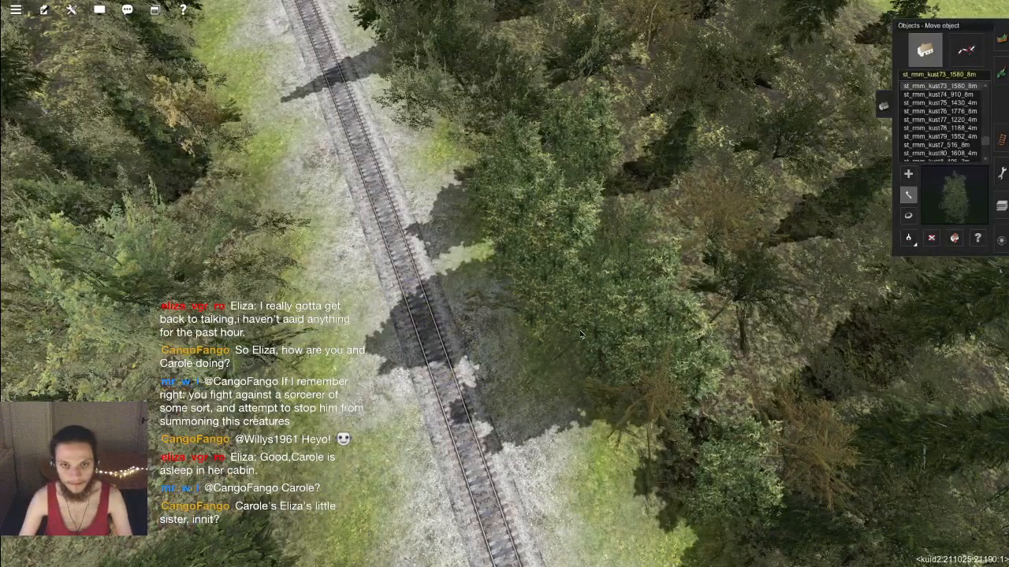
right_click_drag(630, 295, 587, 282)
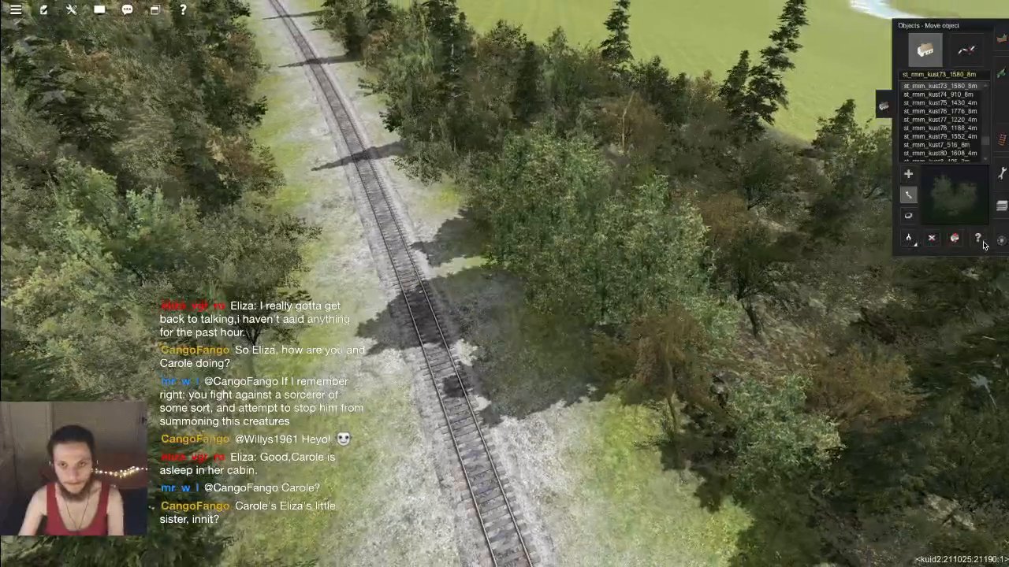
key("Left")
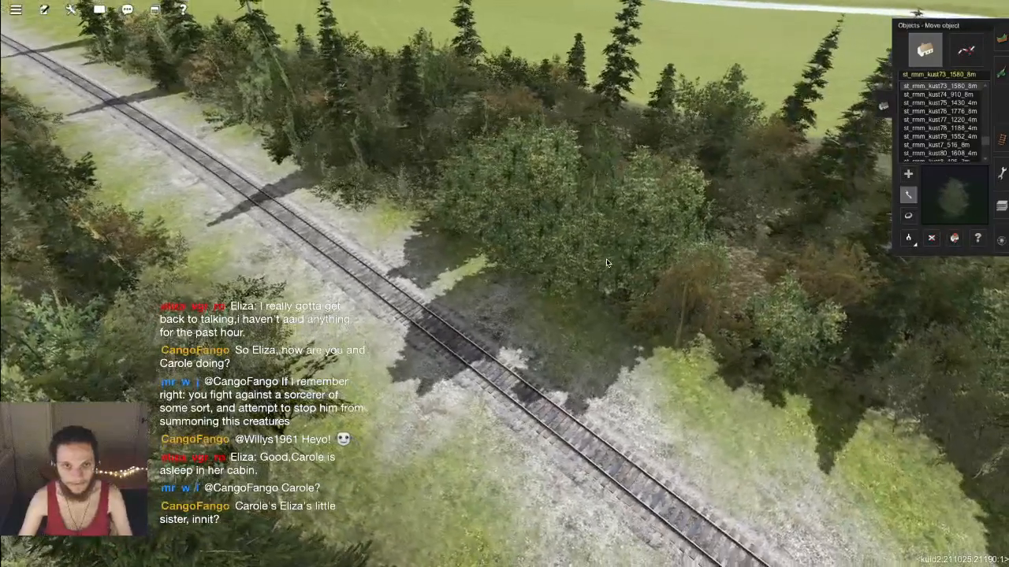
left_click_drag(606, 259, 607, 263)
Step: Add a bush on the grassy strip beside the track, rotate it, shift it back to the forest edge and lower it
key("a")
left_click(558, 313)
key("r")
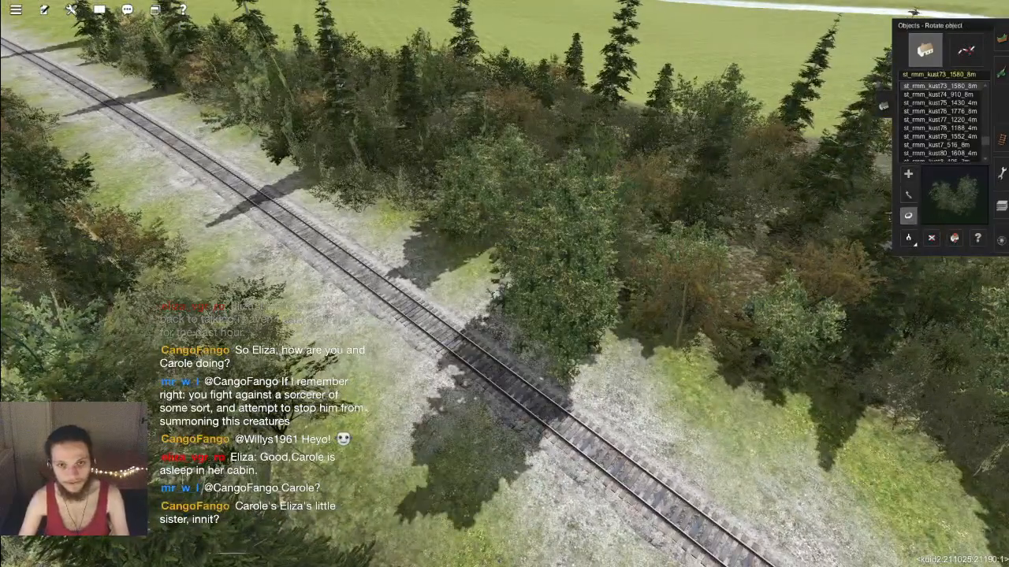
left_click_drag(546, 276, 606, 295)
key("m")
key("h")
key("Down")
key("Up")
key("Left")
key("Down")
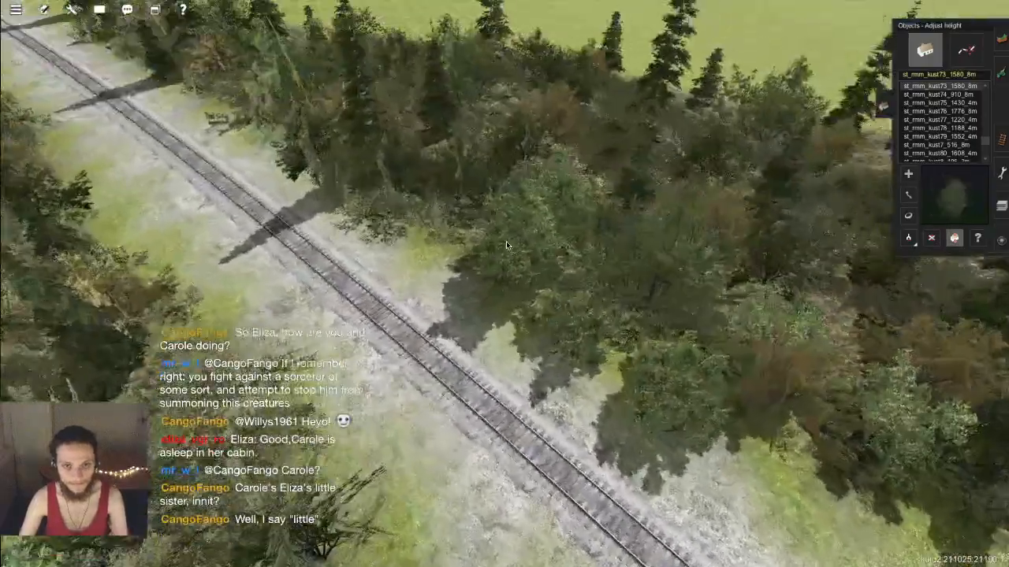
left_click_drag(495, 237, 494, 244)
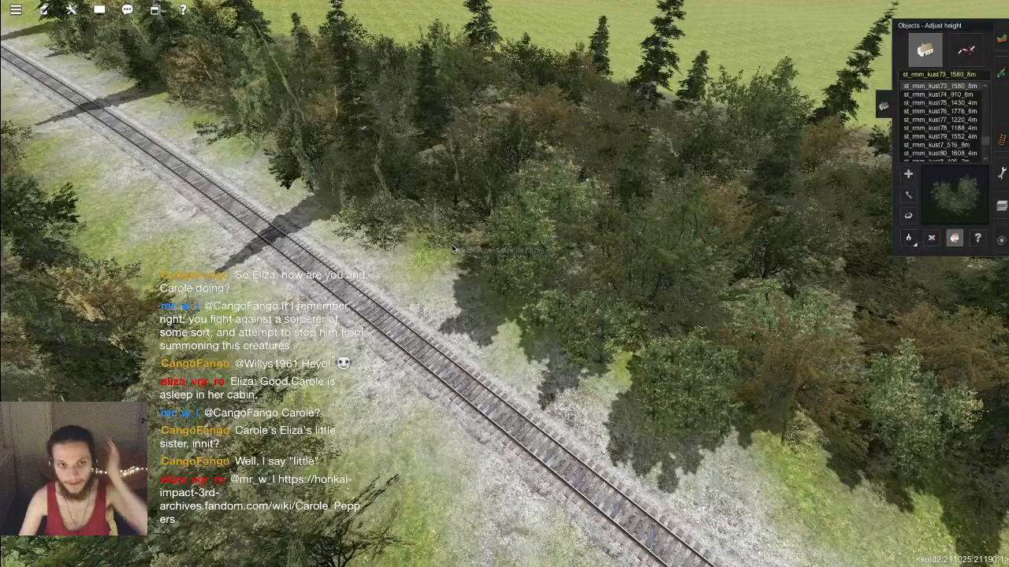
Step: Place a bush in the forest edge near the conifer shadow crossing the track, then rotate it and adjust its height
right_click(454, 245)
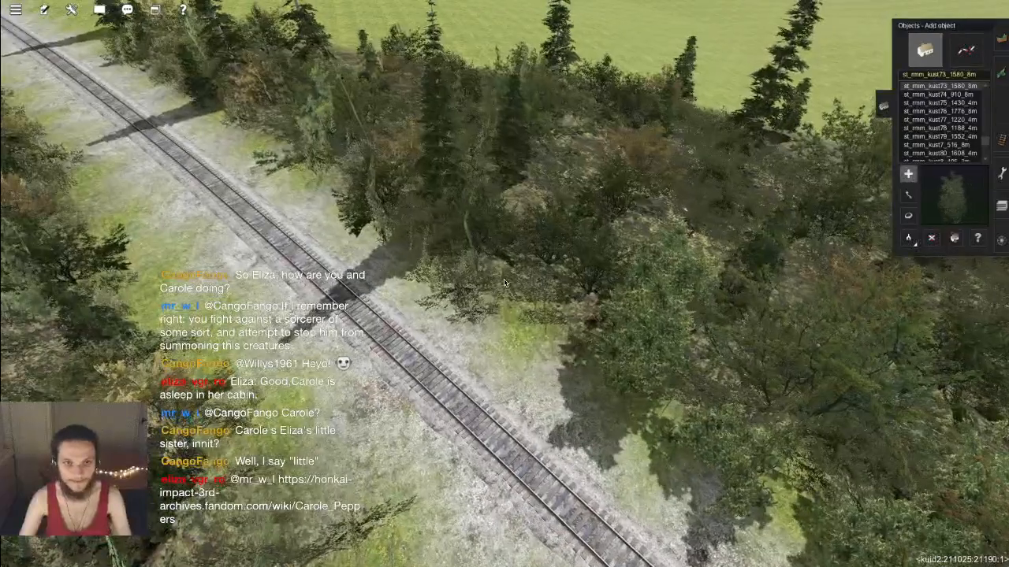
left_click(504, 282)
left_click_drag(493, 254, 530, 225)
key("h")
key("Down")
key("Left")
key("Down")
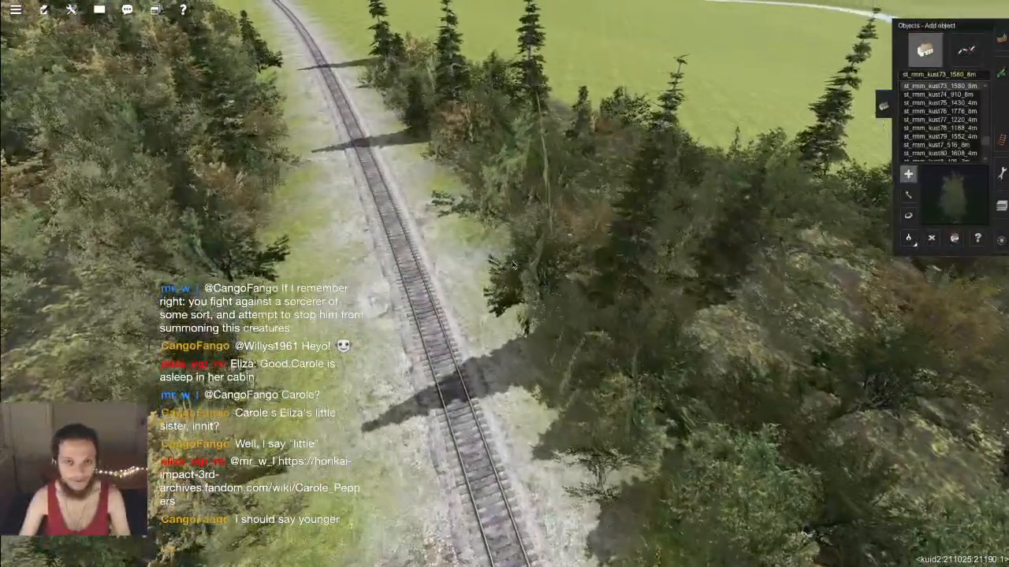
key("r")
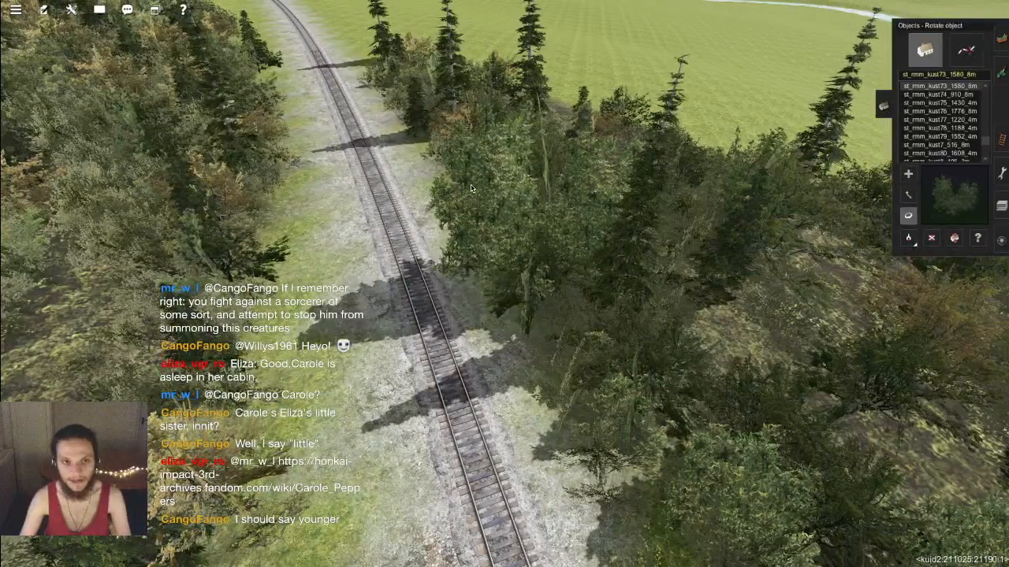
left_click_drag(472, 189, 487, 253)
key("h")
Step: Add a bush in the next grassy gap further along the track, rotate it and lower it into the undergrowth
key("a")
right_click(487, 251)
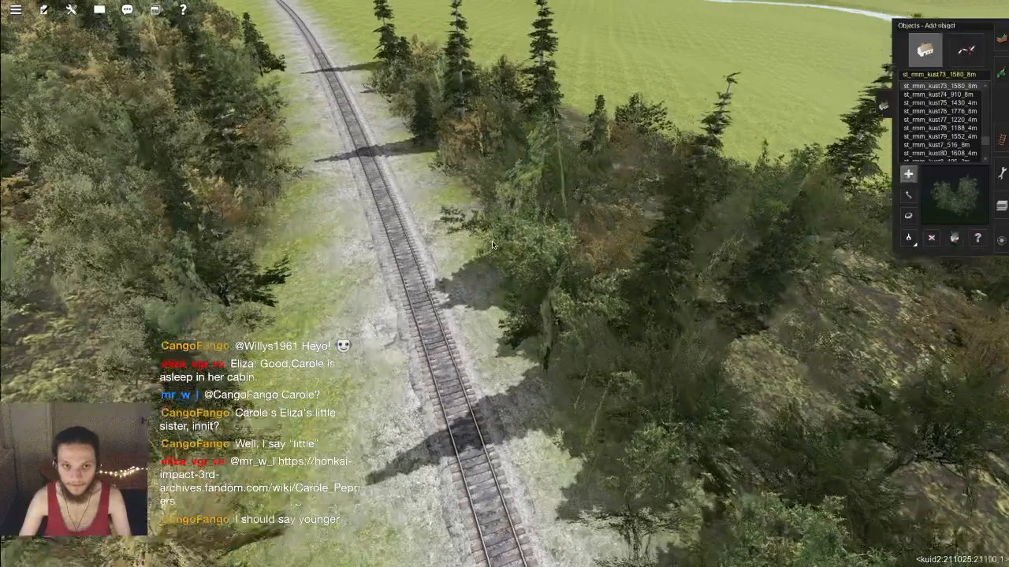
key("r")
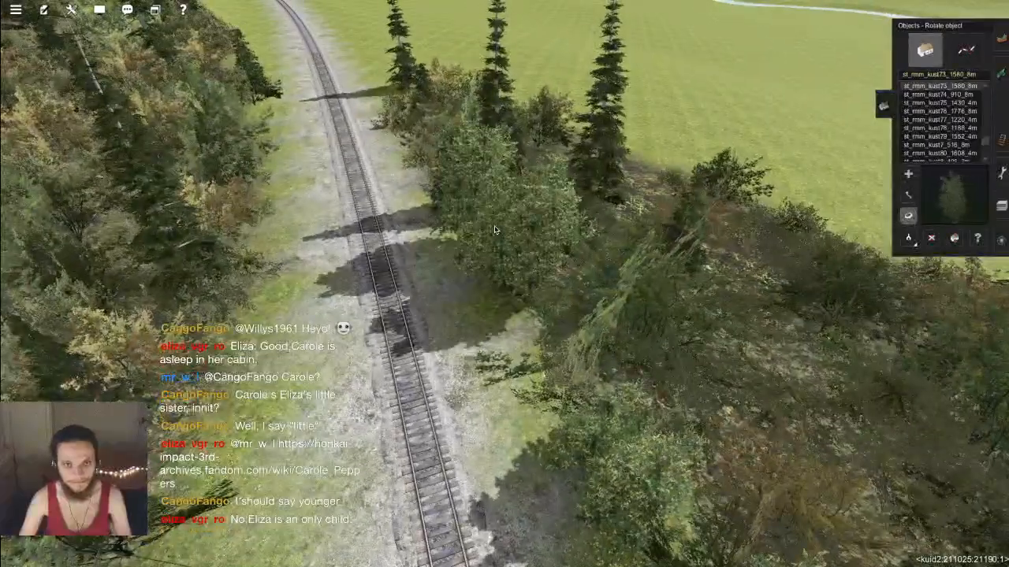
key("h")
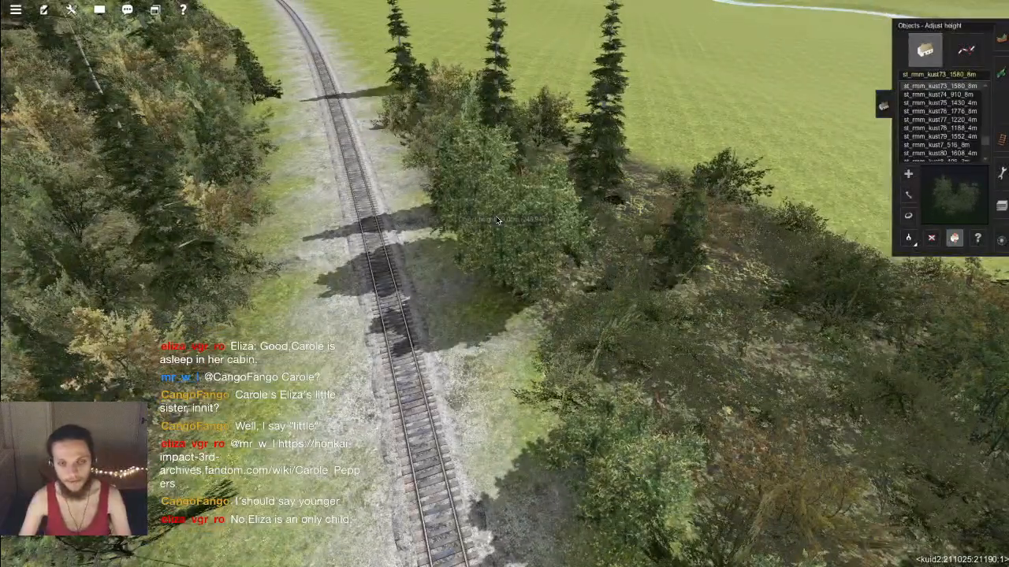
mouse_move(499, 215)
right_mouse_down()
mouse_move(479, 250)
mouse_move(512, 213)
right_mouse_up()
left_click_drag(512, 213, 517, 270)
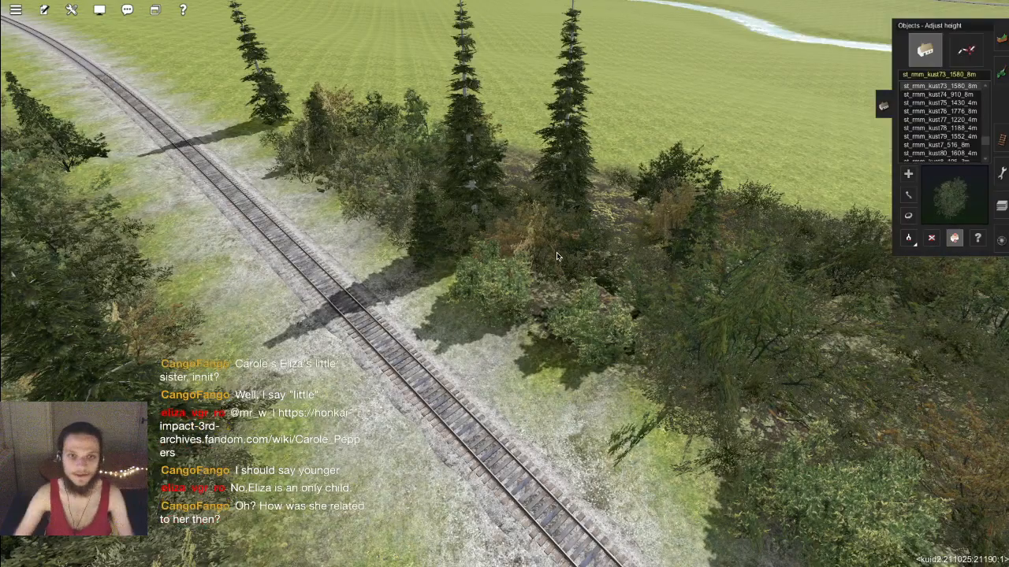
Step: Place a bush at the trackside edge just past the pair of tall conifers and lower it
key("a")
right_click(461, 315)
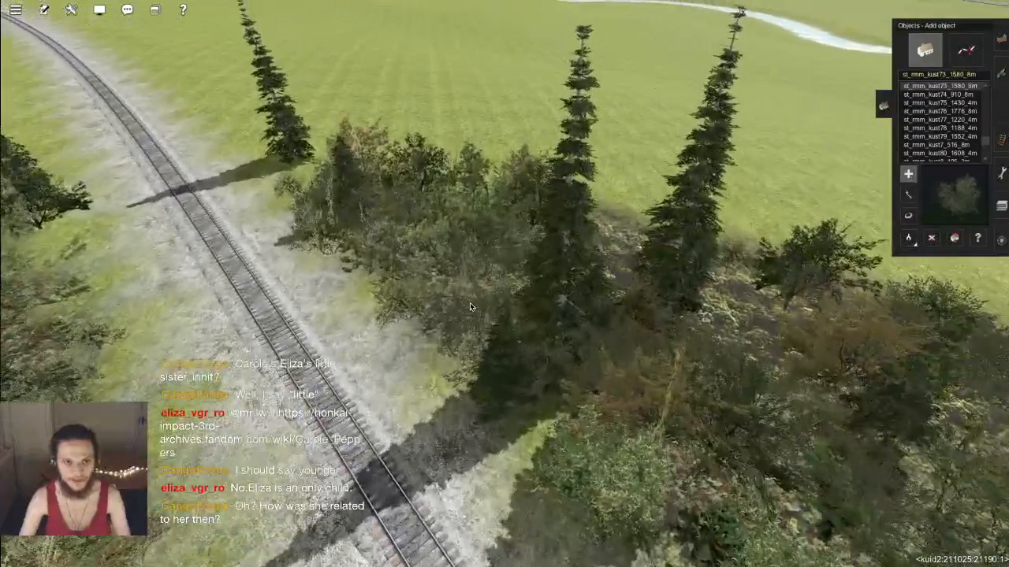
key("h")
left_click_drag(464, 285, 465, 299)
key("Left")
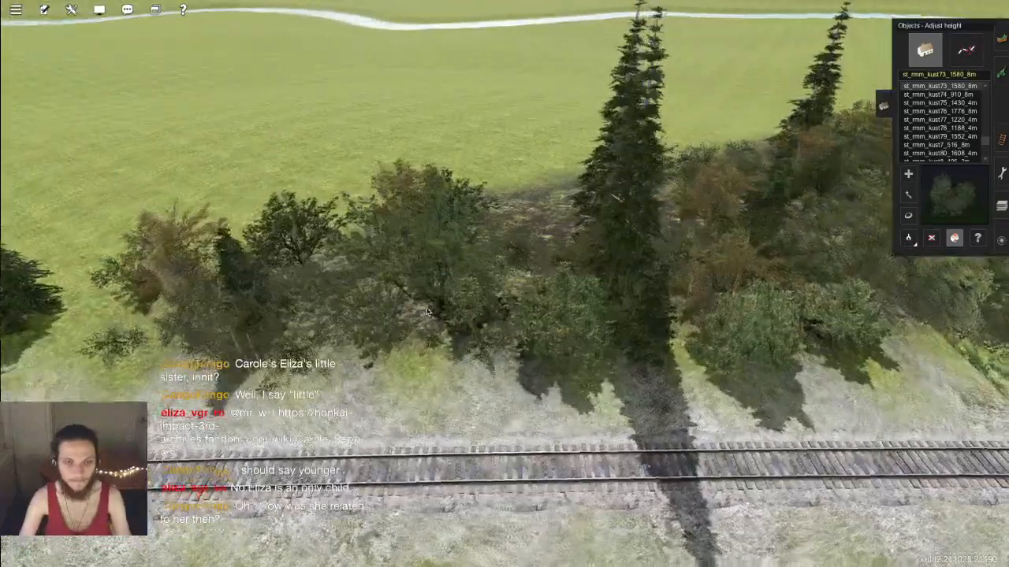
Step: Fill the trackside gap before the solitary end conifer with another bush, lowering and rotating it
key("a")
right_click(446, 301)
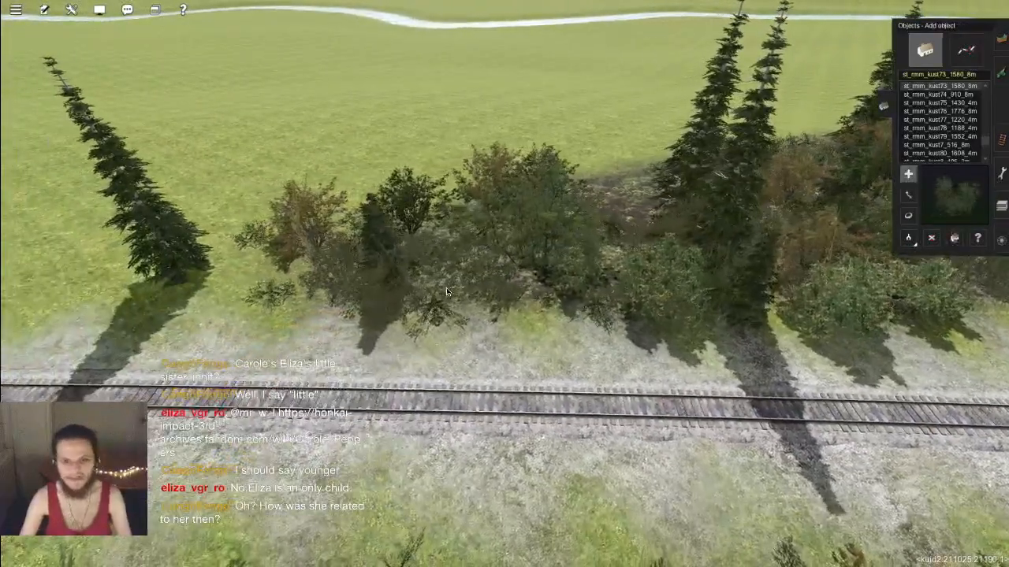
left_click(446, 301)
key("h")
left_click_drag(447, 238, 448, 304)
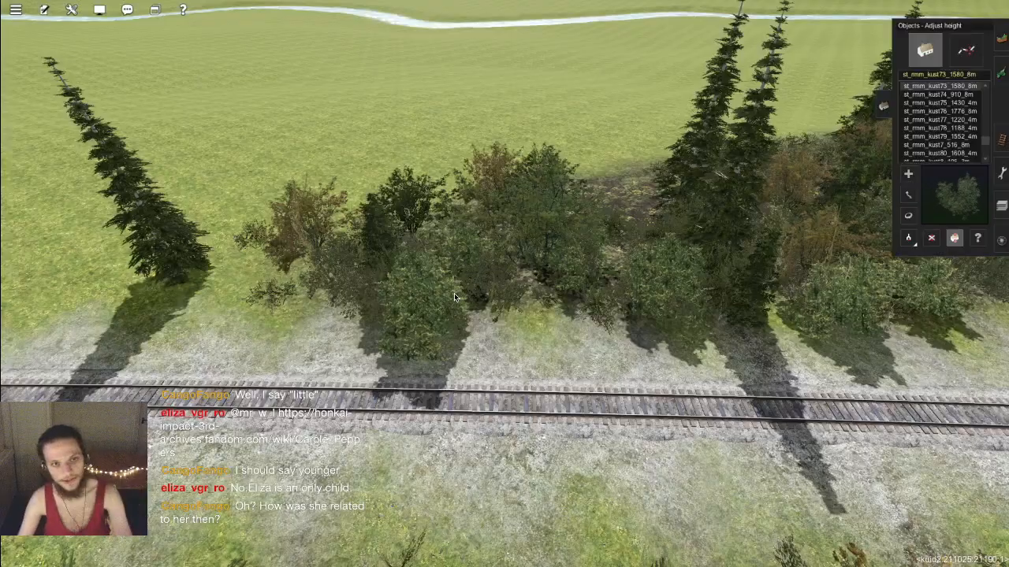
key("Left")
key("r")
left_click_drag(477, 327, 468, 337)
Step: Add a bush on the open grass right beside the solitary end conifer and lower it
key("a")
right_click(339, 362)
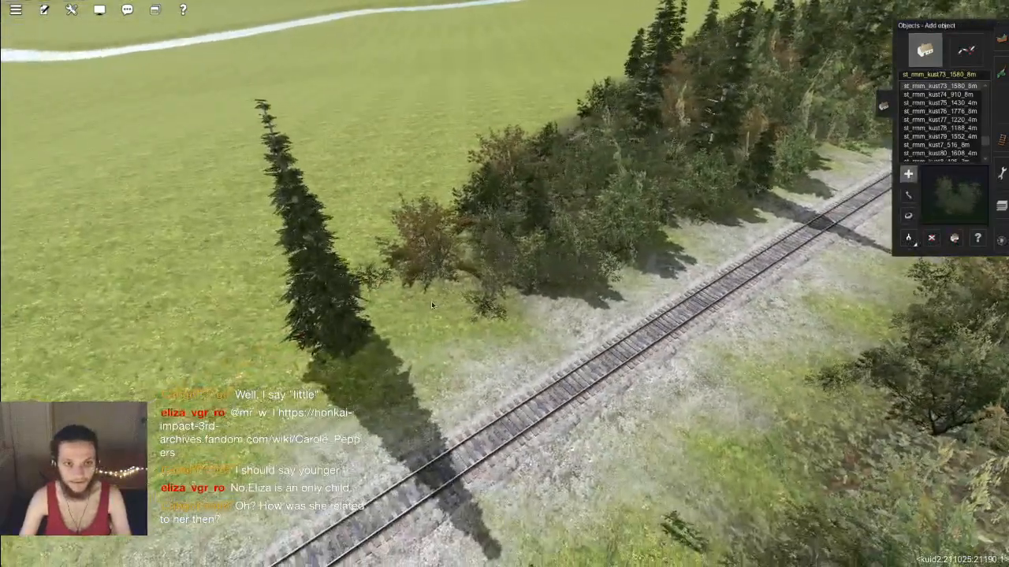
left_click(431, 304)
key("h")
left_click_drag(431, 303, 412, 285)
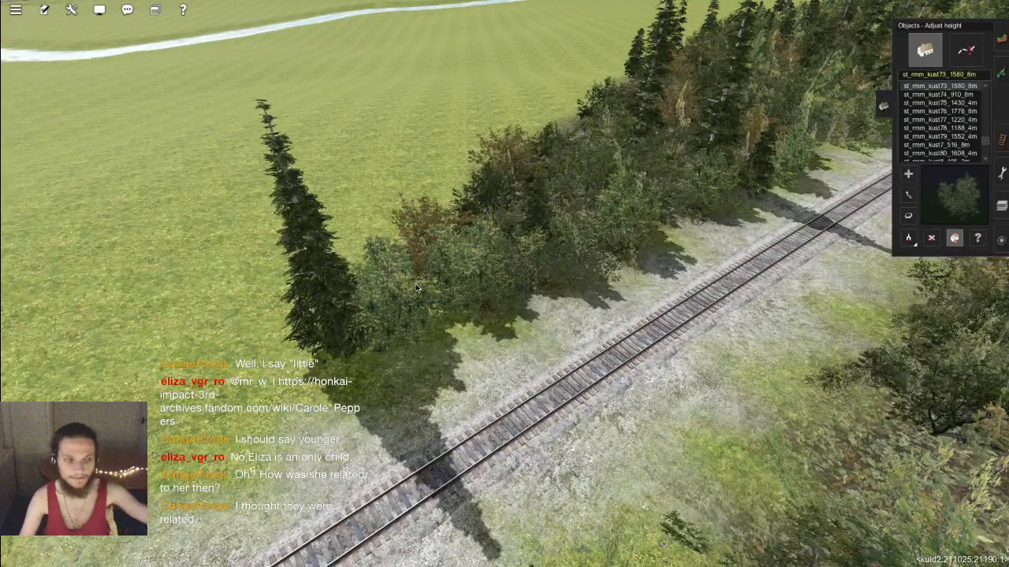
Step: Inspect the newly planted end of the forest from a low angle and from further away along the track
right_click(408, 319)
key("Down")
key("Right")
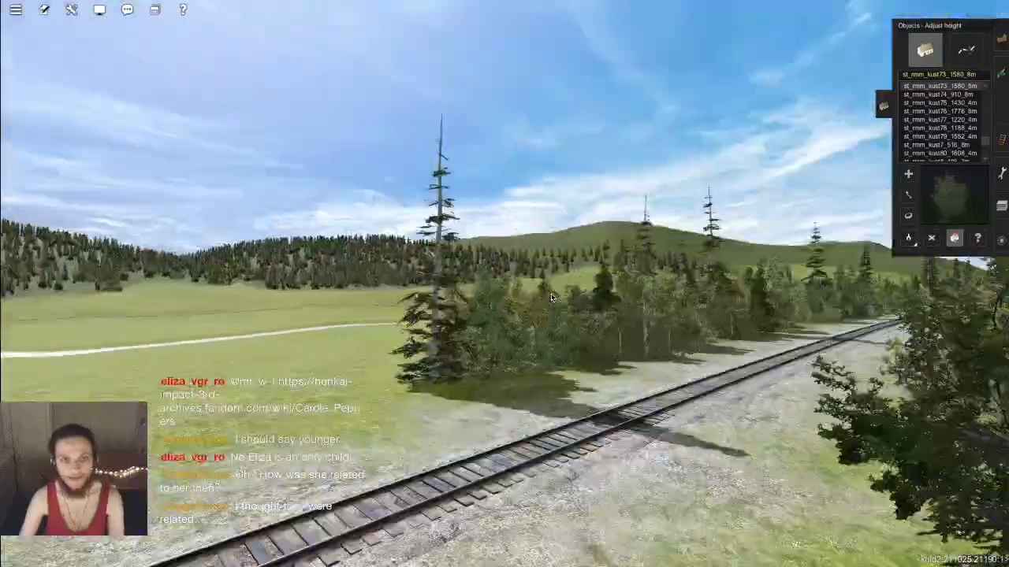
key("Up")
key("Left")
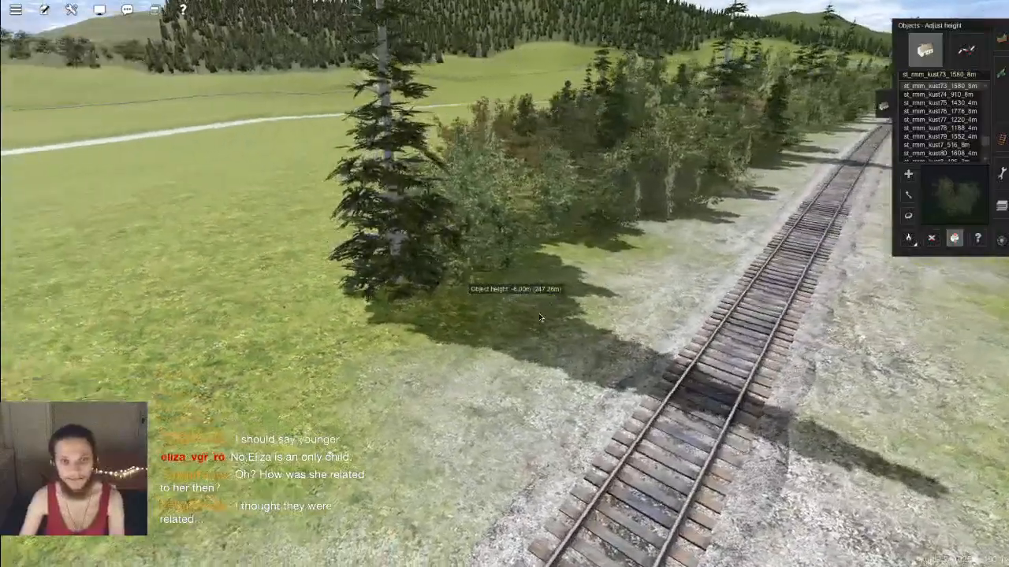
scroll(480, 335, "down", 2)
scroll(480, 335, "down", 2)
key("Right")
key("Right")
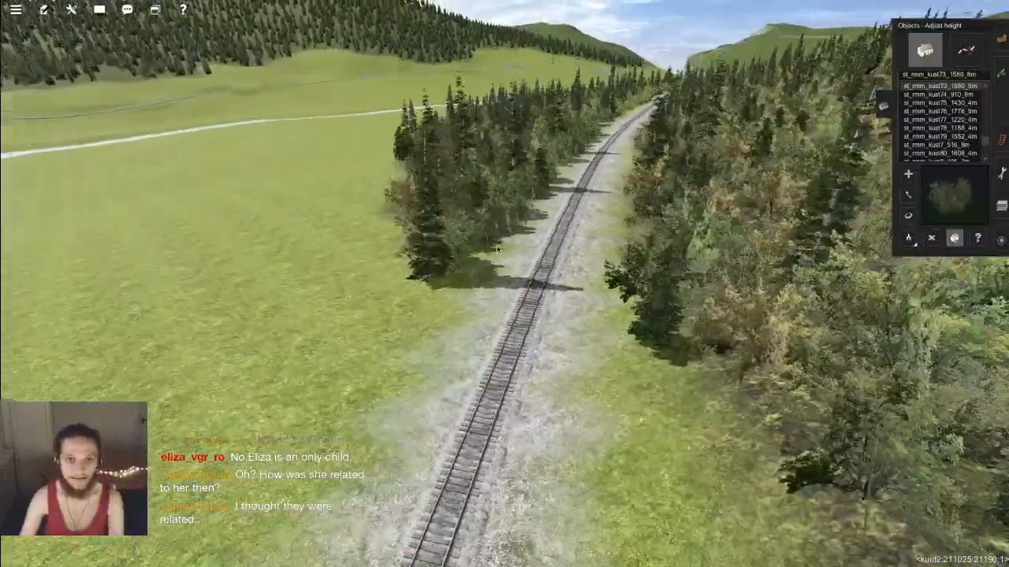
Step: Place a bush inside the narrow forest strip behind the end conifer and lower it to blend in
right_click(497, 246)
key("Up")
key("Right")
key("Down")
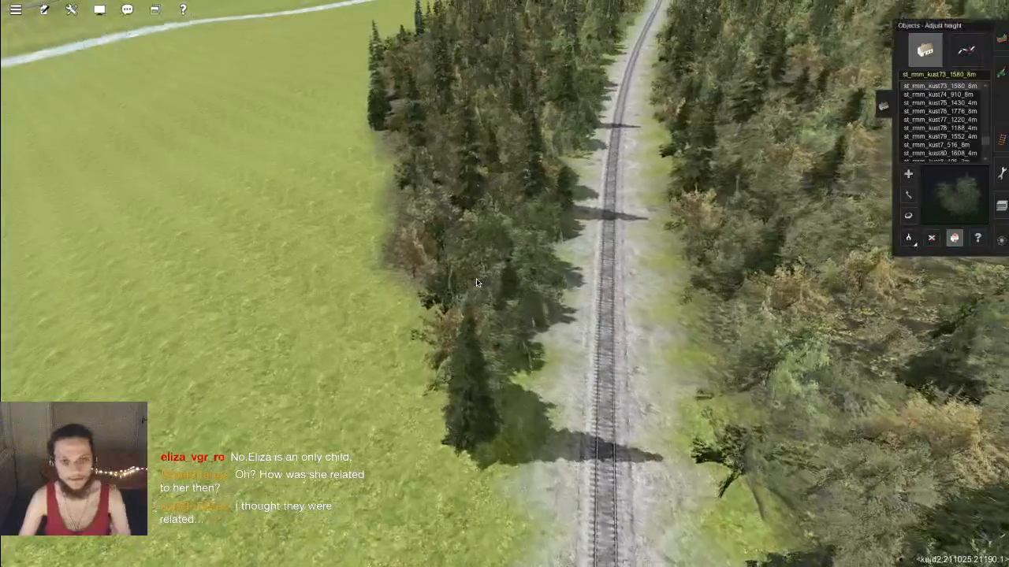
left_click(467, 282)
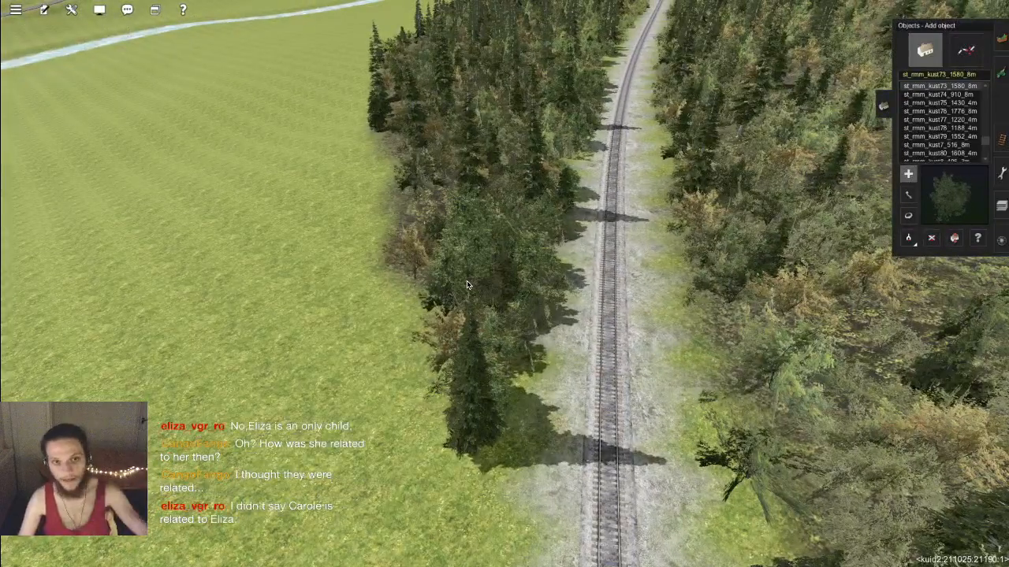
key("h")
left_click_drag(468, 229, 468, 252)
key("Left")
Step: Add a bush in the bare patch near the field-side conifer and lower it
key("Up")
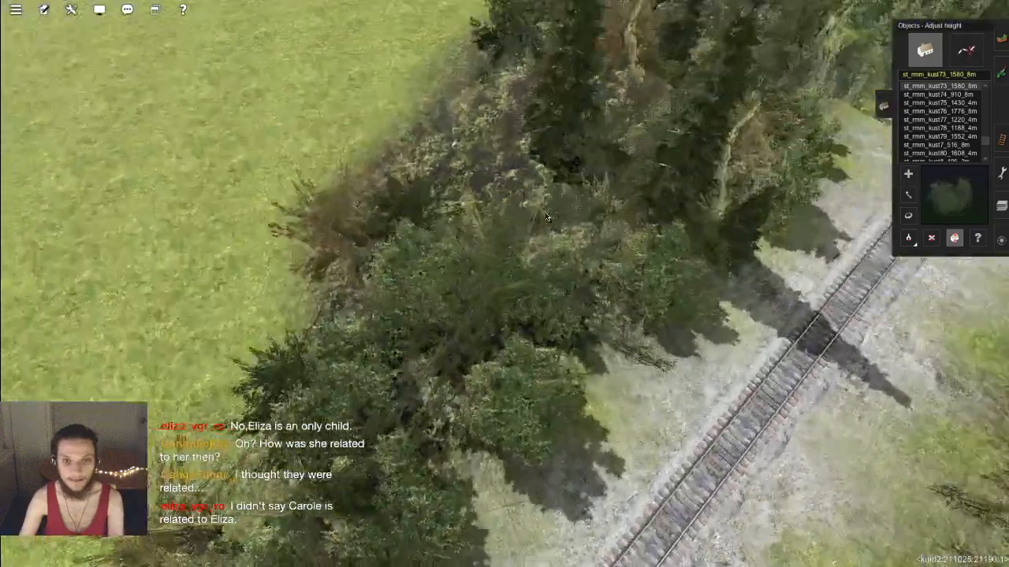
right_click(546, 217)
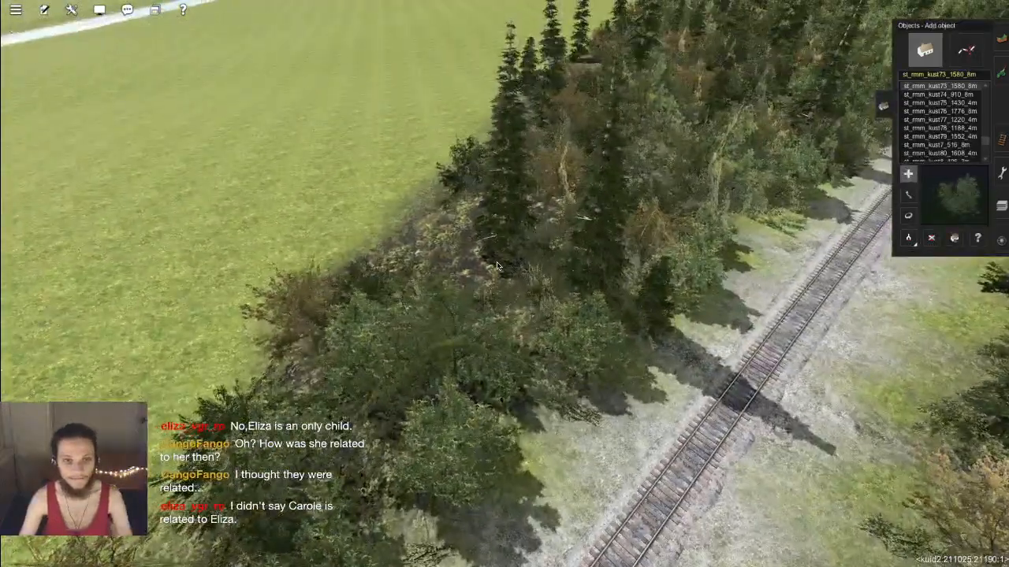
key("h")
key("Left")
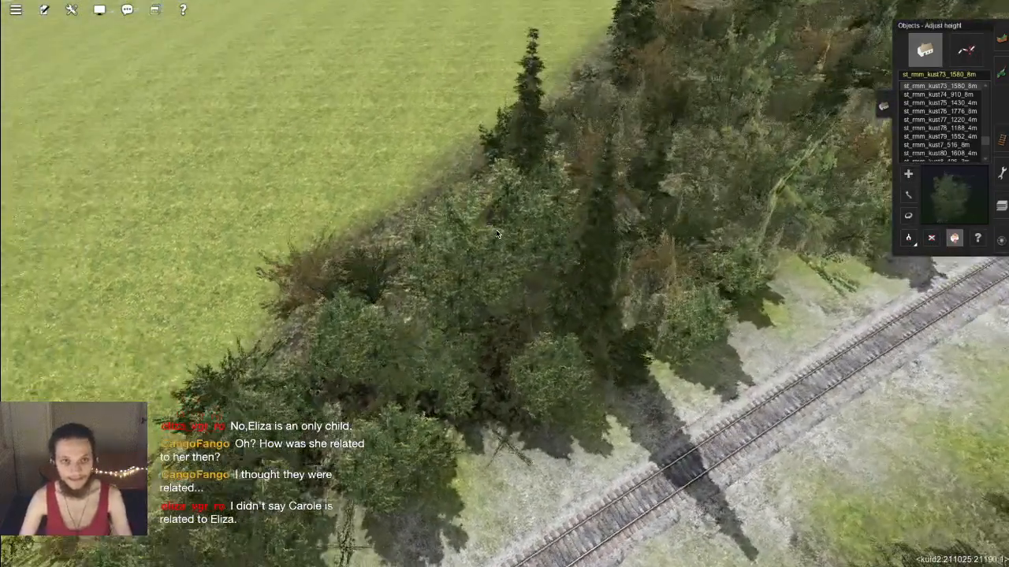
left_click_drag(505, 235, 461, 312)
Step: Place a bush further along in the thin forest interior between the field and the track and adjust its height
right_click(629, 227)
key("a")
key("Right")
left_click(461, 267)
key("h")
key("a")
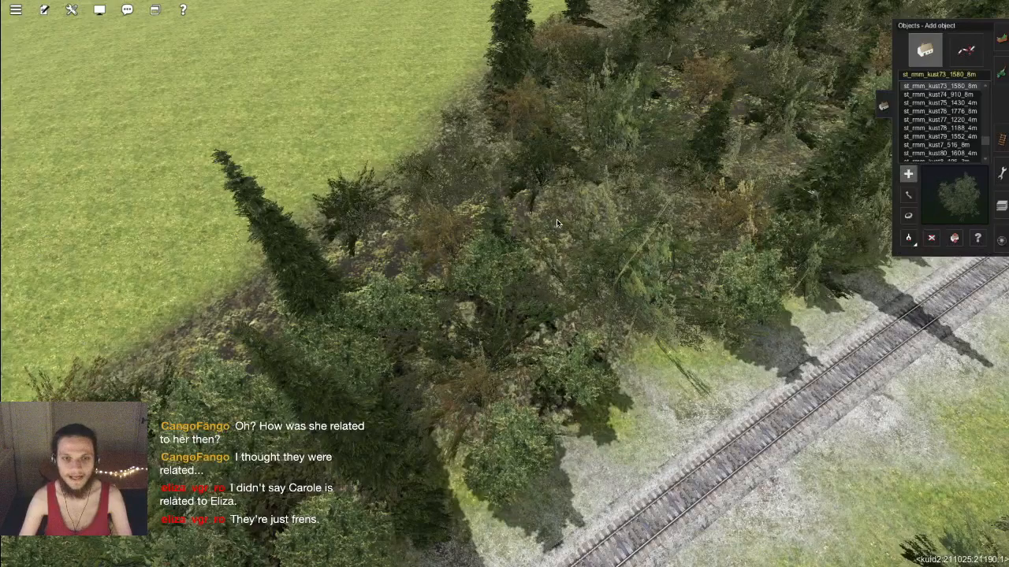
Step: Add another bush deeper in the forest strip beyond the brown shrubs and lower it to about -5 m
left_click(556, 223)
key("h")
left_click_drag(557, 223, 556, 260)
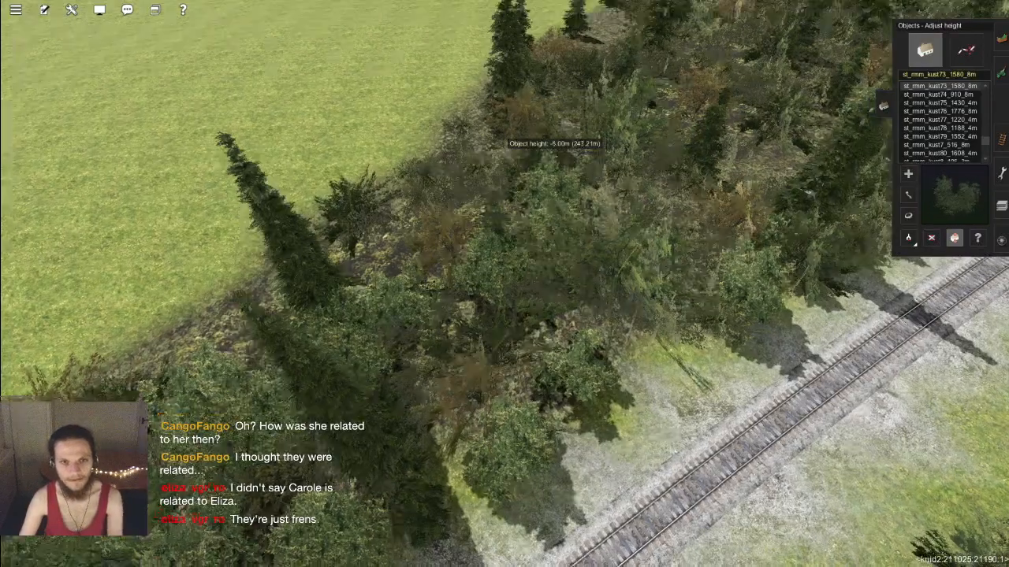
Step: Examine the forest edges on both sides of the track, from the field to the log flume trestle, for sparse spots
right_click_drag(550, 132, 590, 320)
scroll(589, 320, "down", 3)
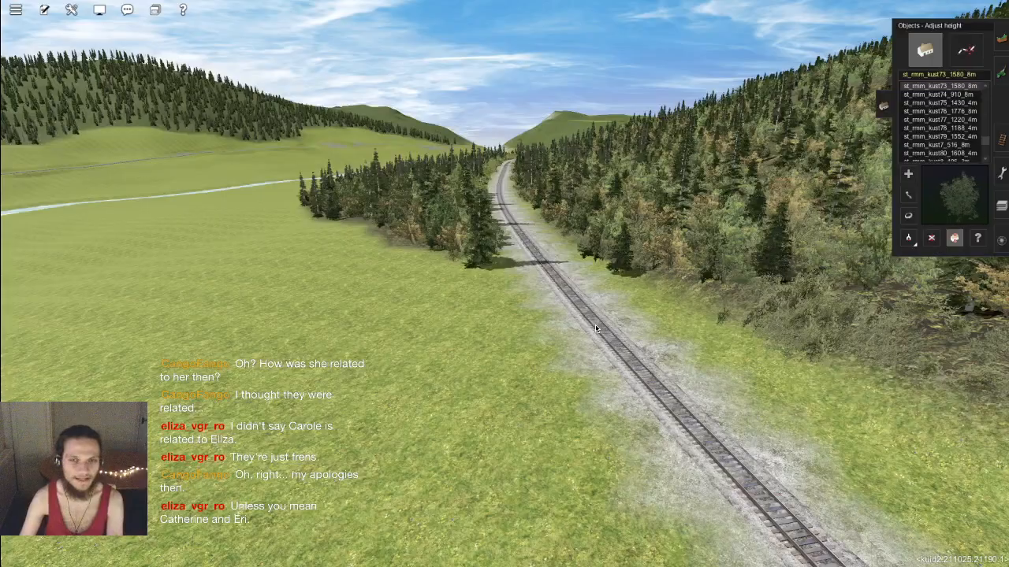
key("Left")
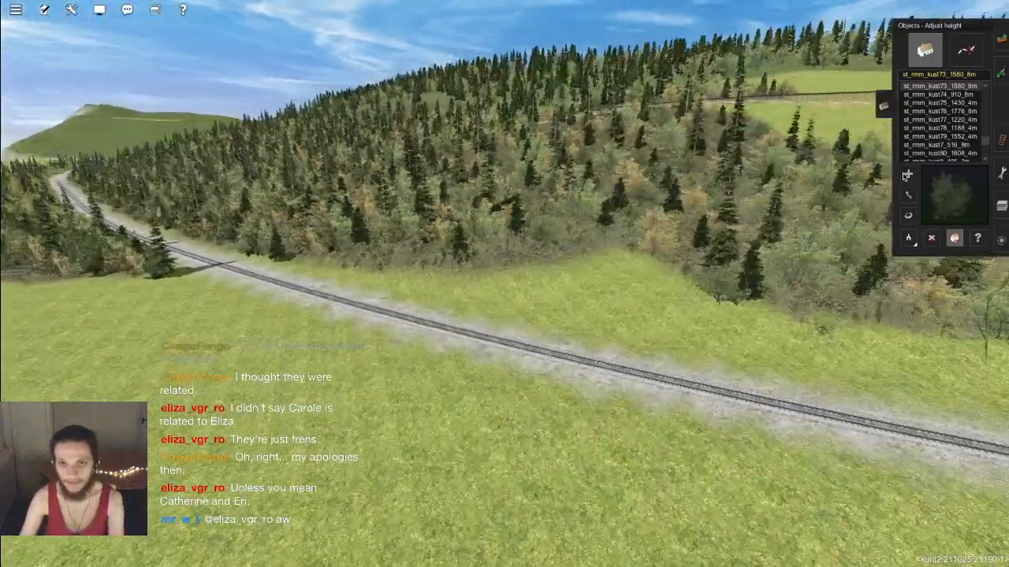
left_click(908, 173)
right_click(622, 306)
key("Up")
key("Left")
right_click(387, 239)
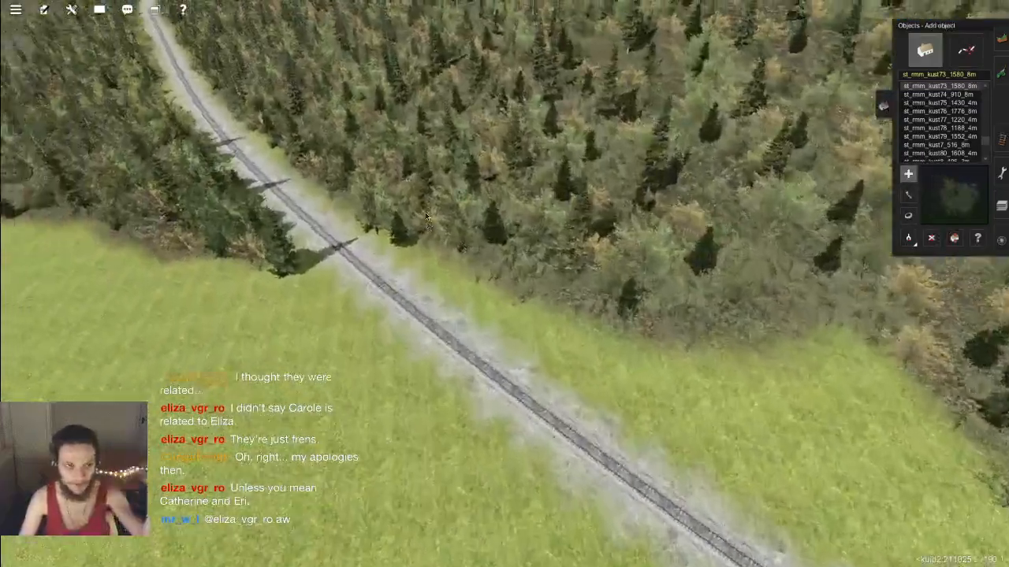
key("Left")
right_click(444, 173)
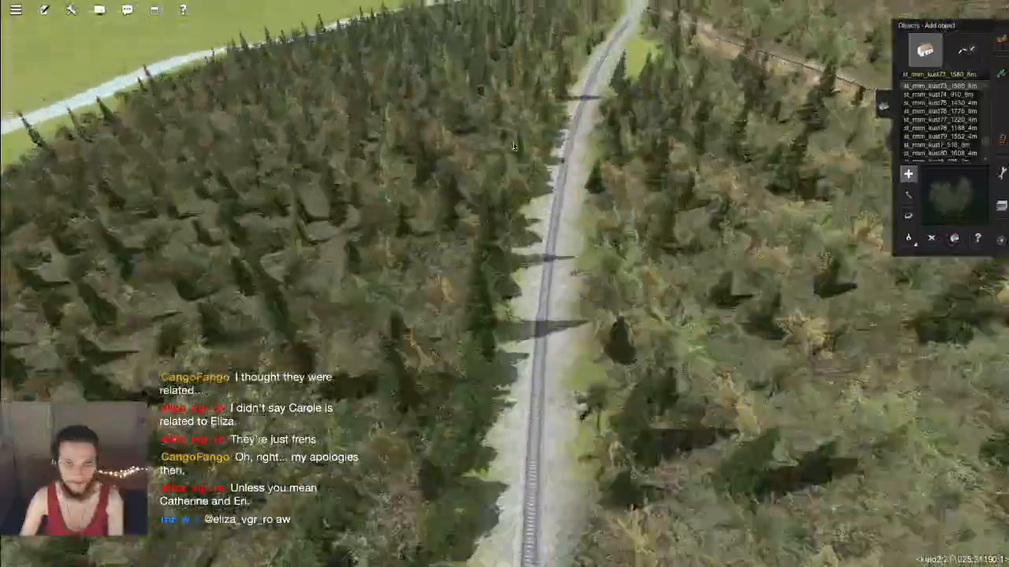
key("Left")
right_click(513, 147)
scroll(467, 258, "up", 3)
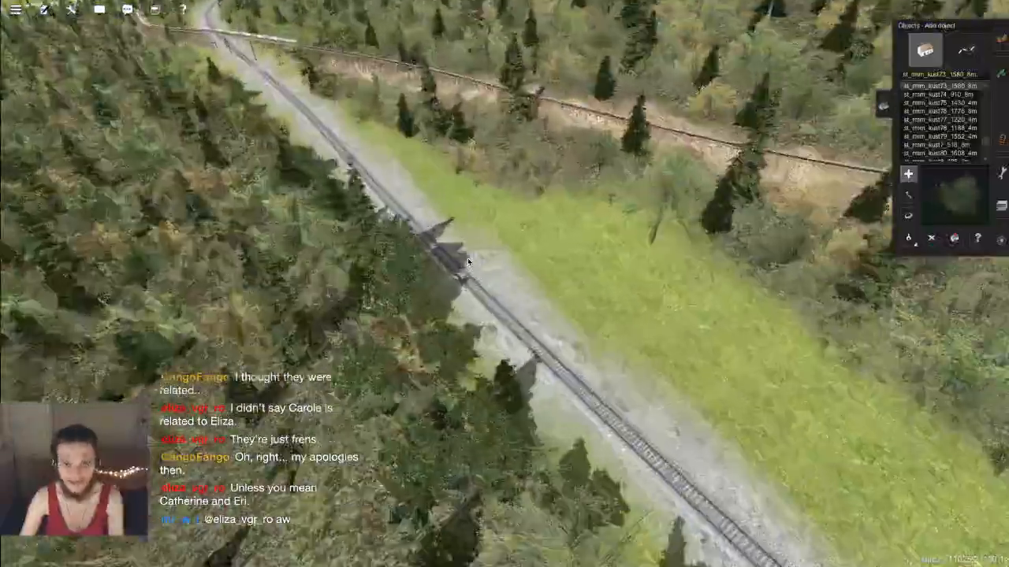
right_click(441, 210)
key("Left")
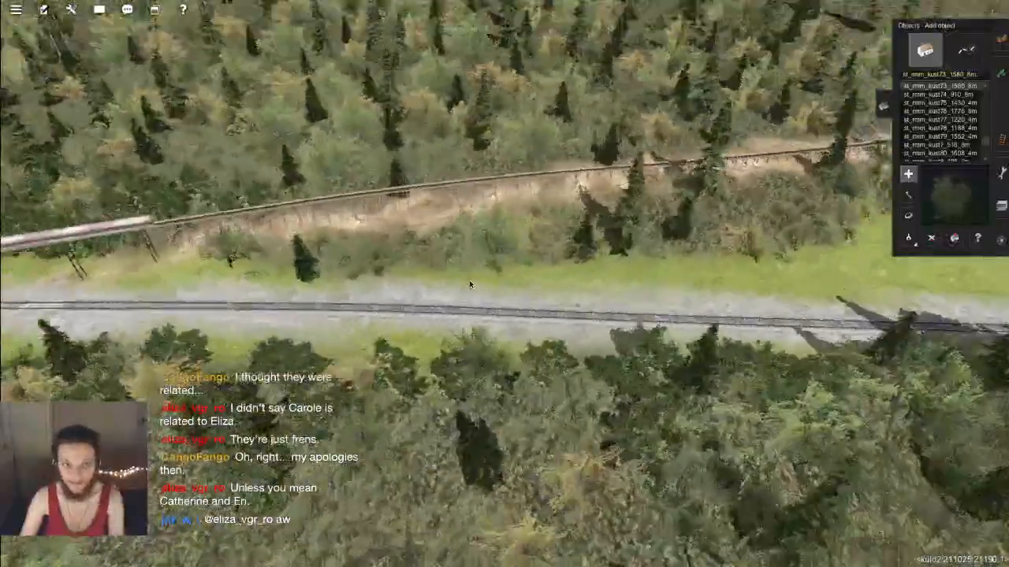
key("Down")
key("Left")
scroll(469, 285, "up", 4)
scroll(463, 293, "down", 3)
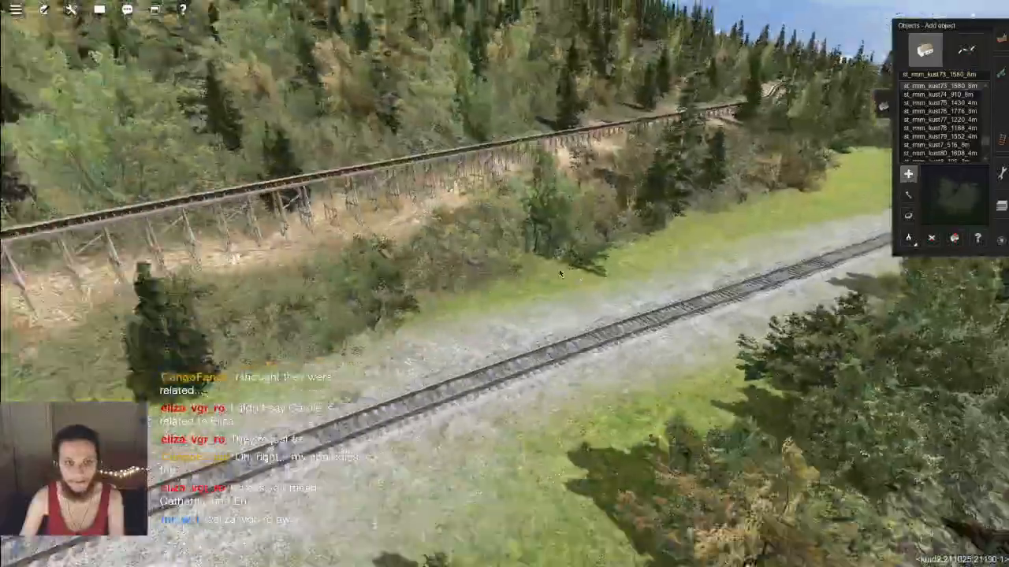
scroll(557, 273, "up", 3)
key("Down")
key("Right")
scroll(557, 273, "down", 3)
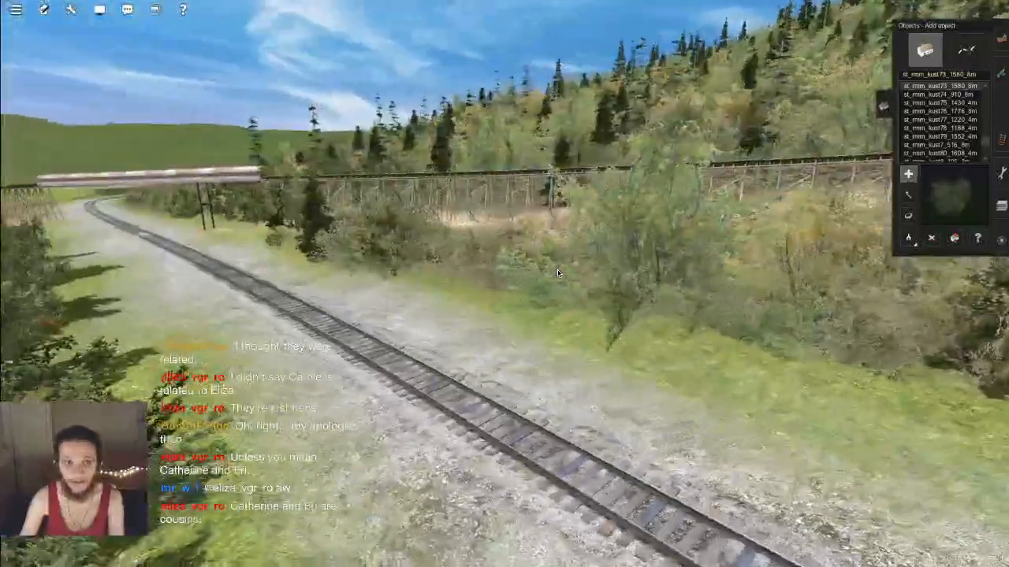
Step: Place a bush among the shrubs between the track and the log flume trestle and lower it
key("Up")
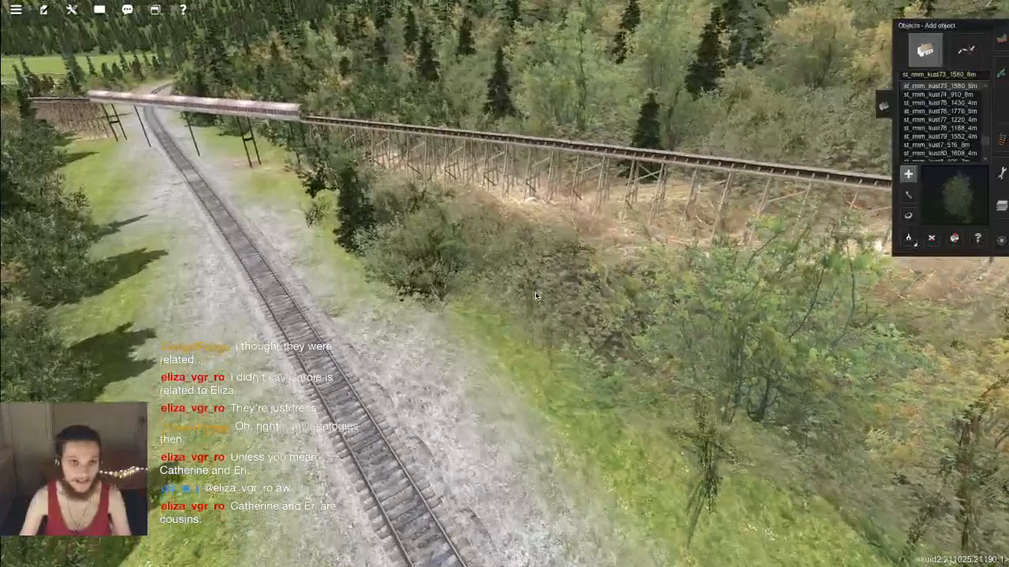
left_click(535, 292)
key("r")
key("h")
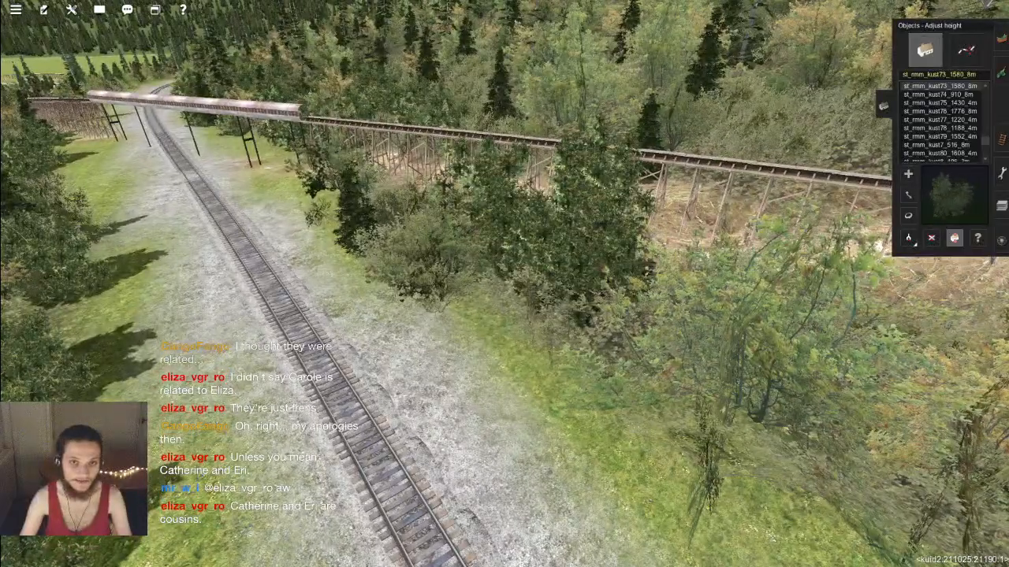
left_click_drag(569, 197, 569, 203)
key("Right")
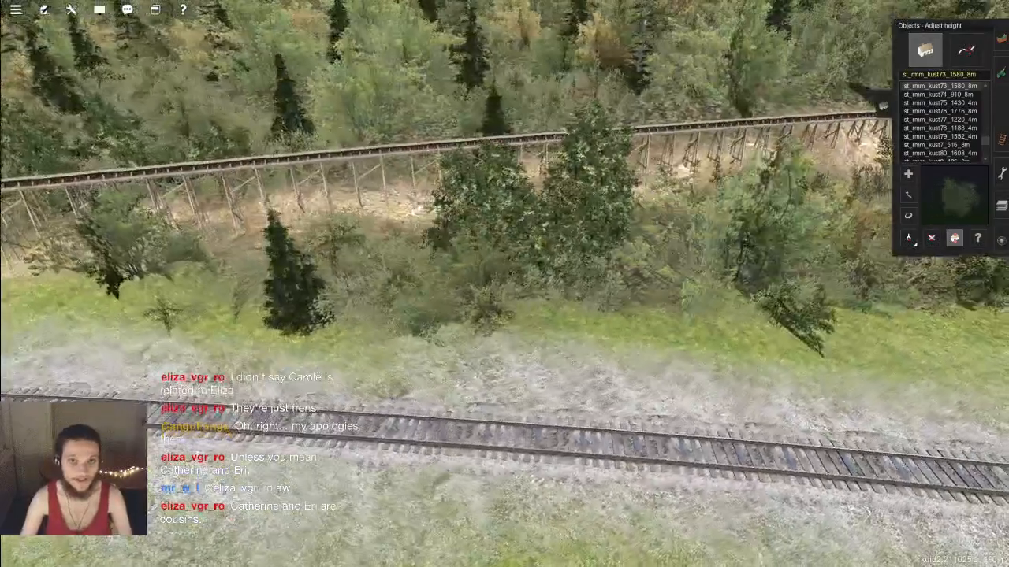
left_click_drag(574, 154, 573, 163)
Step: Move the new bush within the shrub strip in front of the trestle so it fills the forest edge
key("Right")
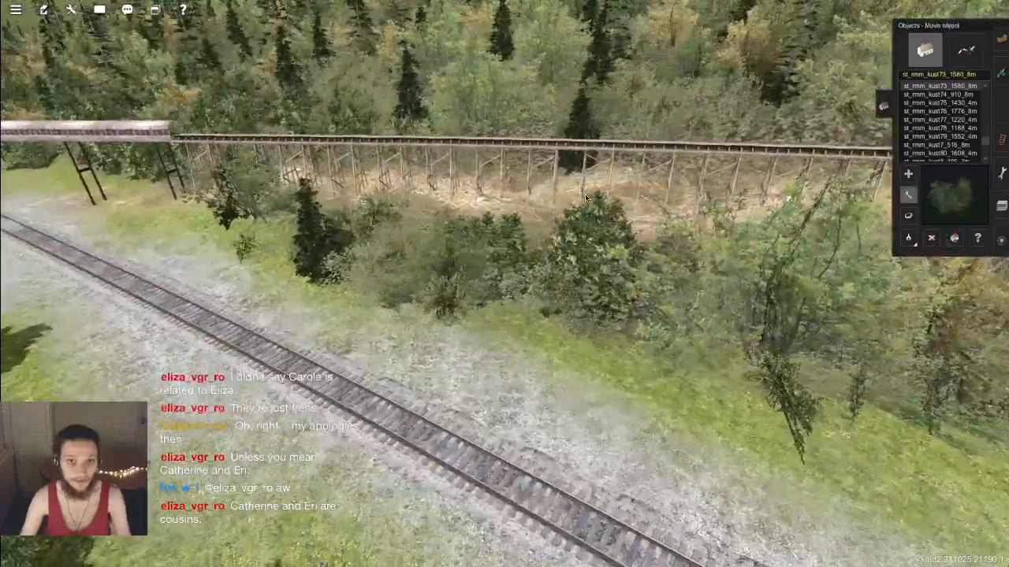
key("m")
left_click_drag(575, 223, 592, 159)
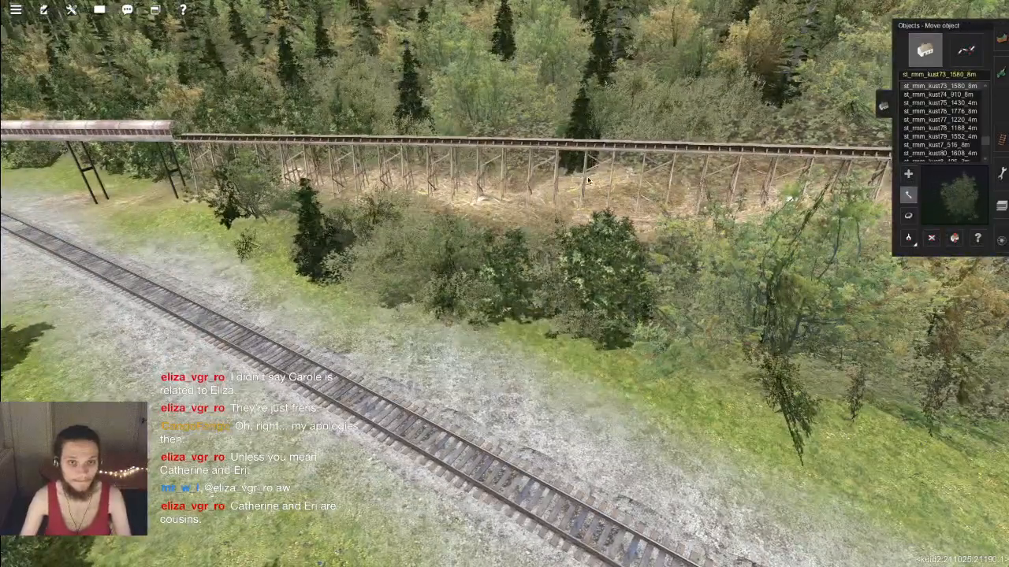
scroll(594, 307, "up", 5)
scroll(593, 307, "down", 3)
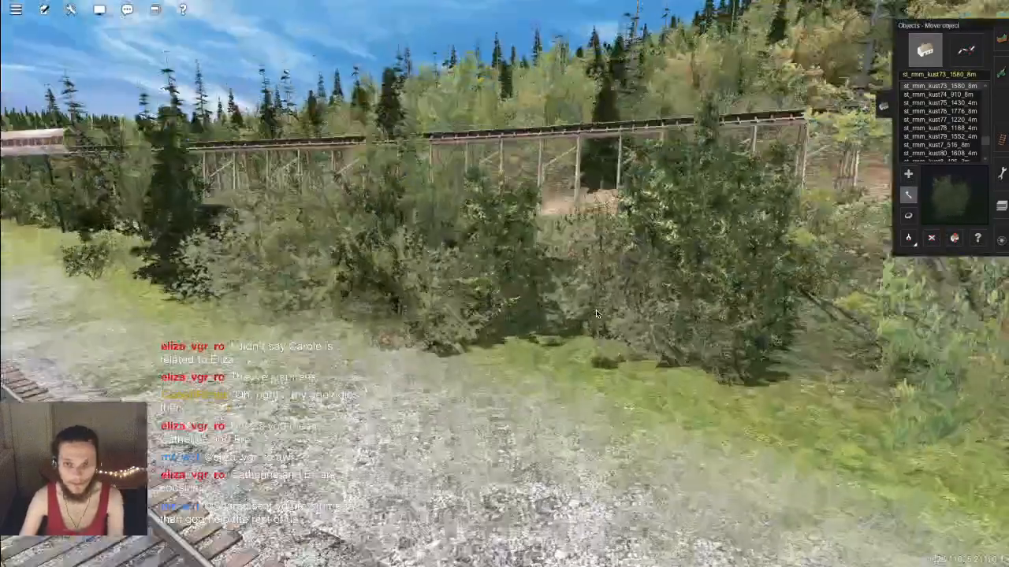
Step: Save the work by overwriting the existing route and the existing session
scroll(596, 308, "down", 3)
key("ctrl+s")
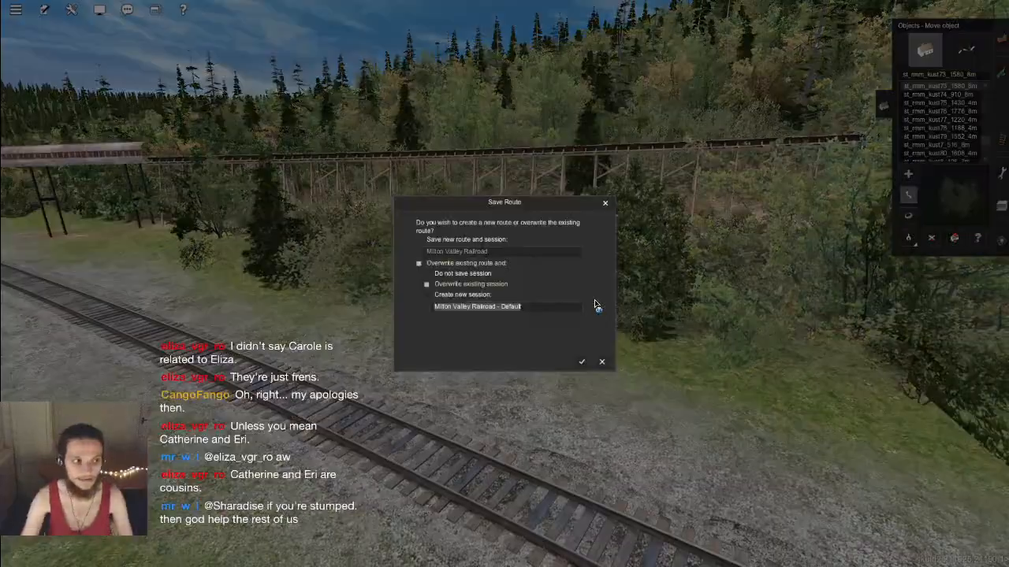
key("Return")
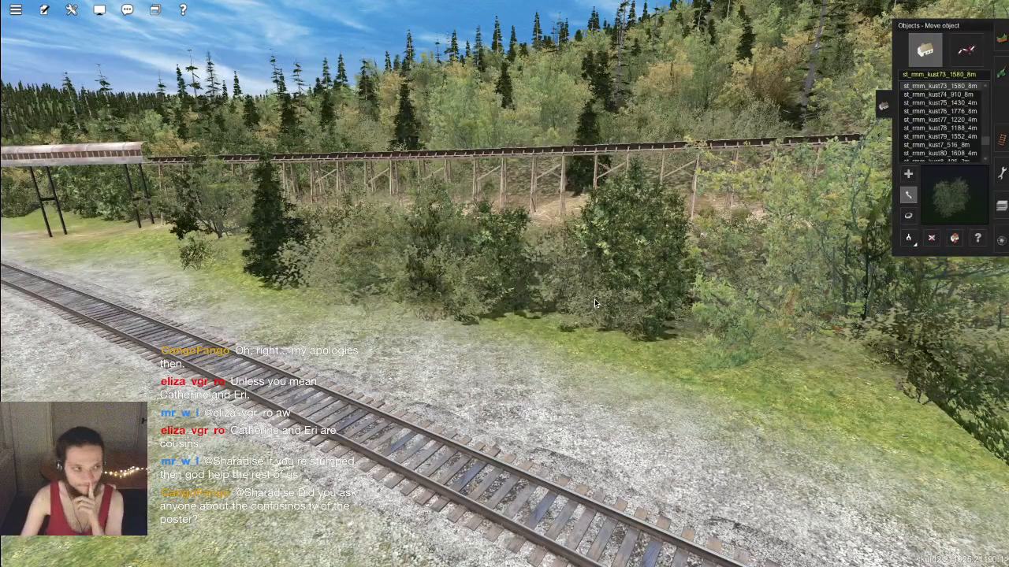
Step: Add a bush beside the small conifer near the flume's roofed section, rotate it and lower it to about -4 m
right_click(501, 321)
key("Left")
key("Up")
scroll(467, 280, "up", 3)
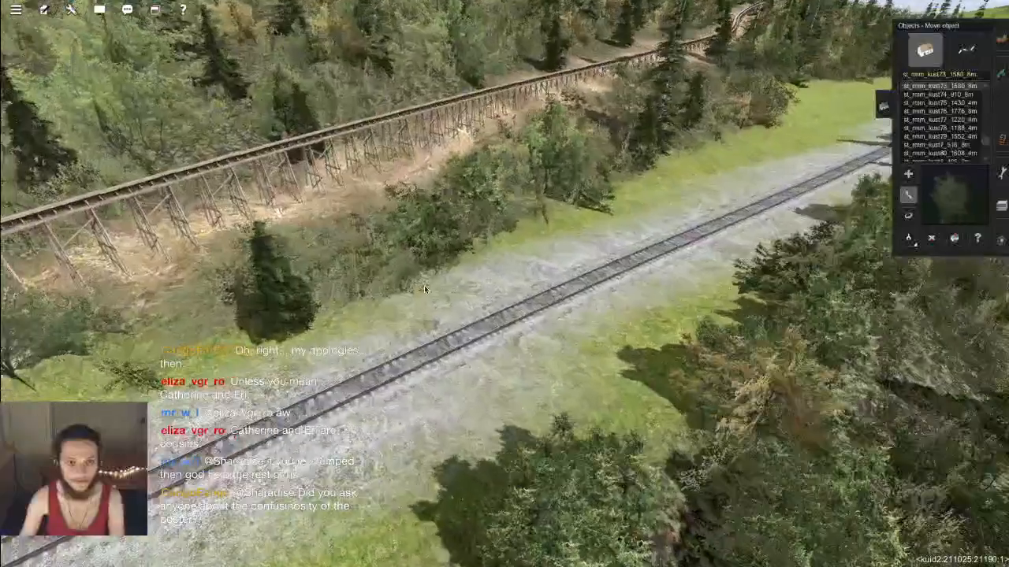
key("a")
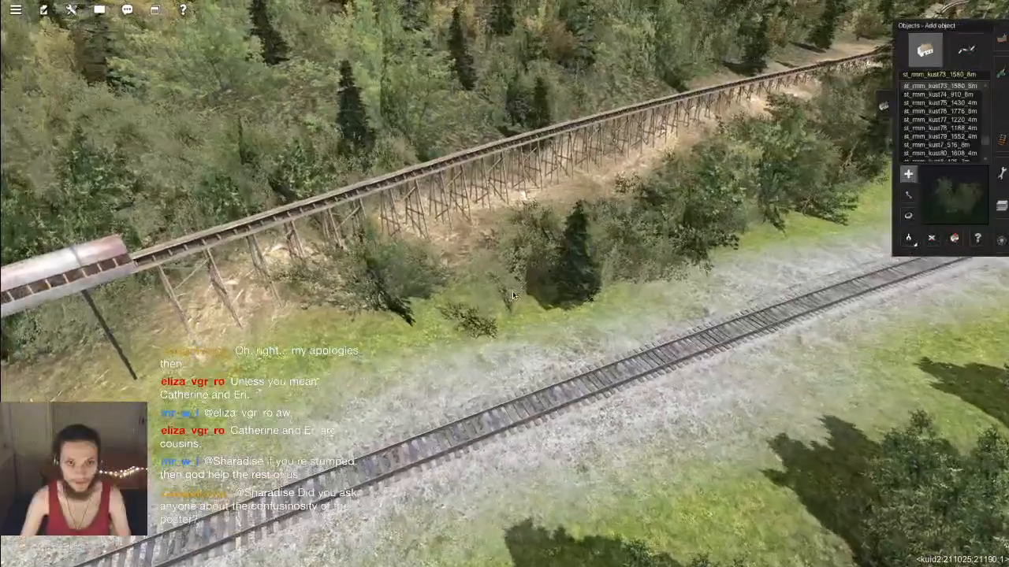
left_click(491, 304)
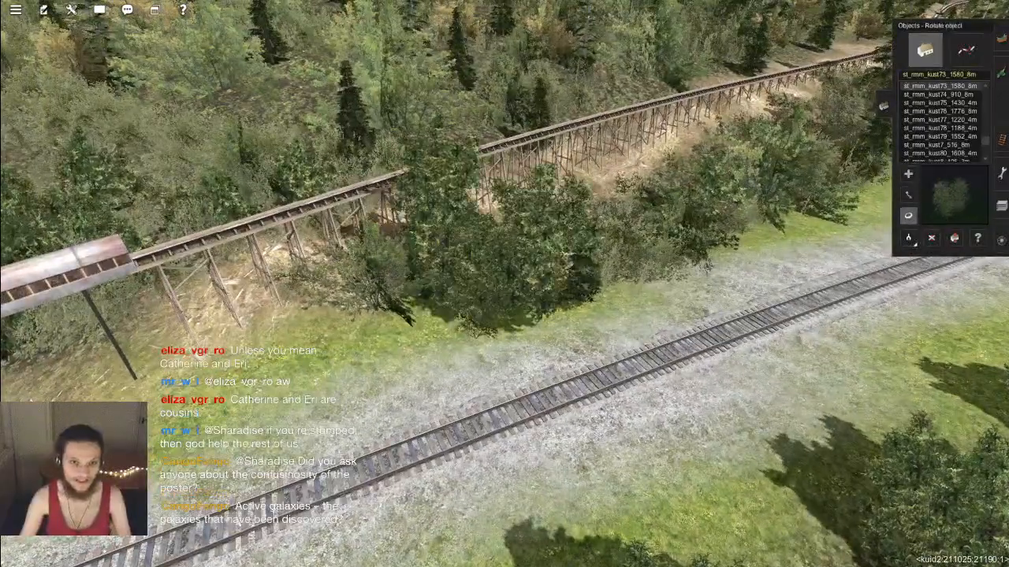
left_click_drag(492, 303, 500, 338)
key("h")
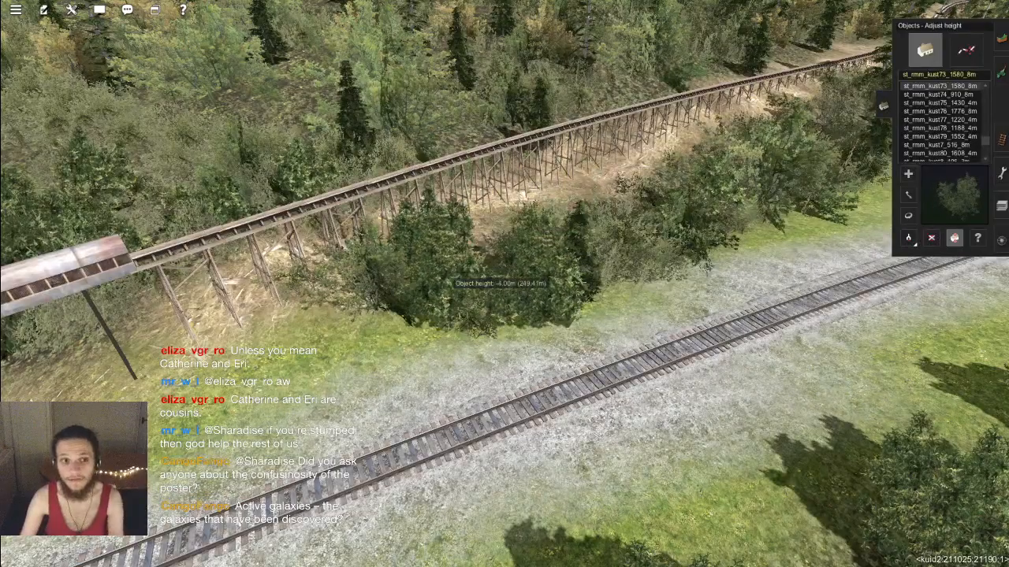
right_click_drag(512, 302, 581, 293)
key("r")
left_click_drag(581, 294, 581, 157)
key("m")
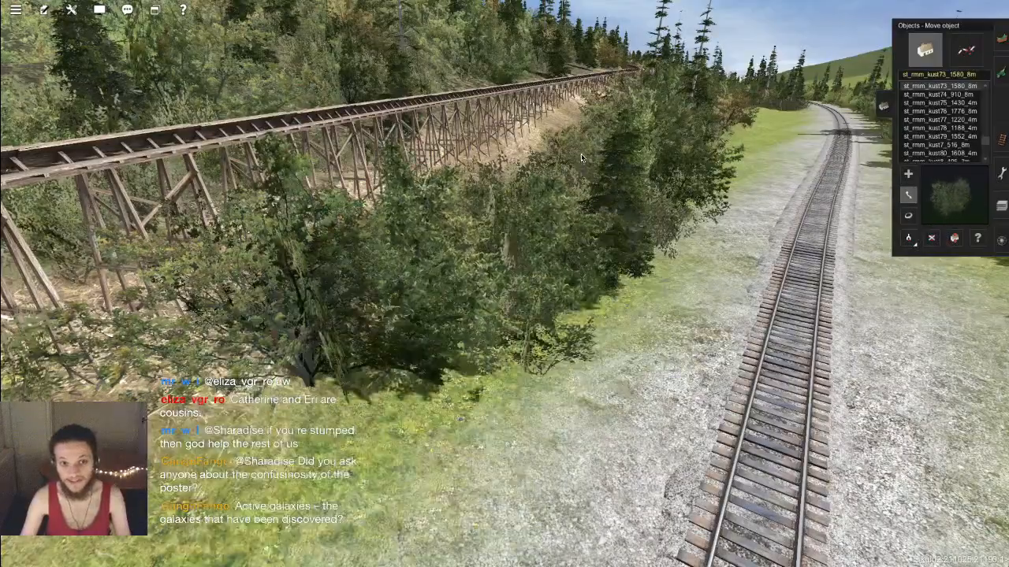
Step: Add a bush at the shrub edge further along, between the low trestle and the grass clearing, and lower it
key("a")
right_click_drag(617, 232, 497, 219)
scroll(536, 266, "up", 8)
left_click(549, 246)
key("r")
key("h")
left_click_drag(496, 219, 496, 260)
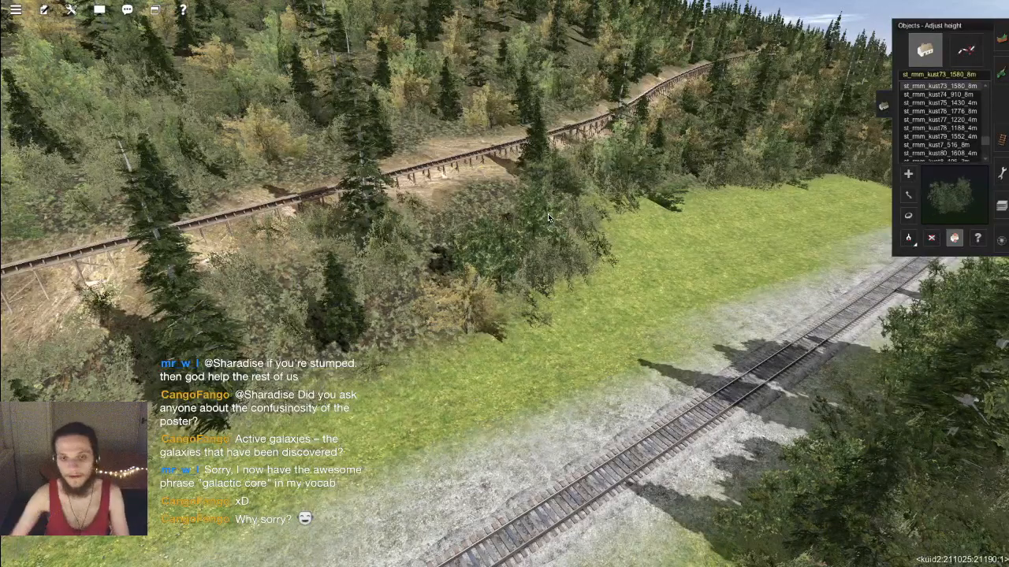
Step: Place a bush at the grass clearing's edge beside the conifer next to the trestle, rotate it and lower it
right_click(531, 272)
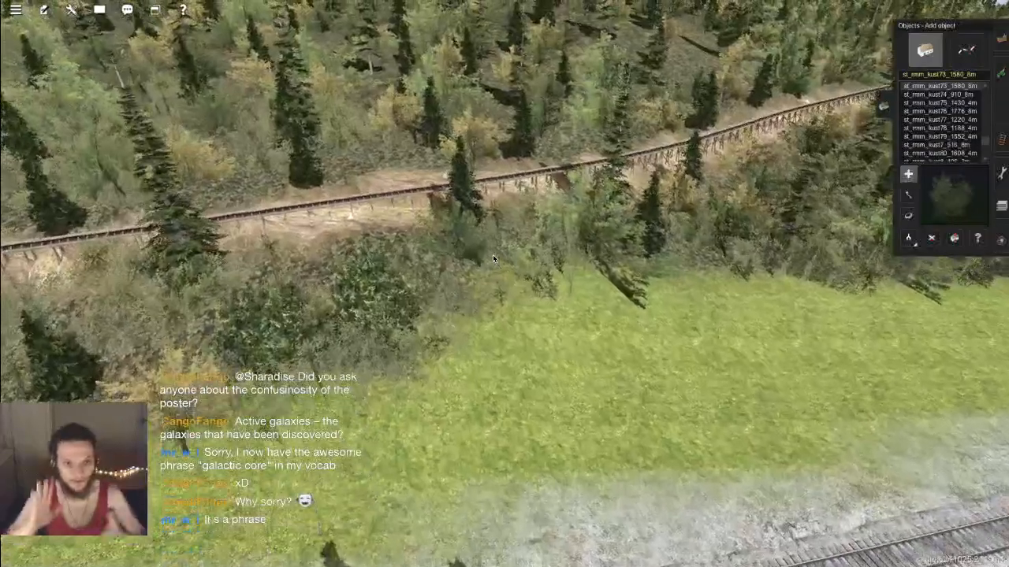
key("a")
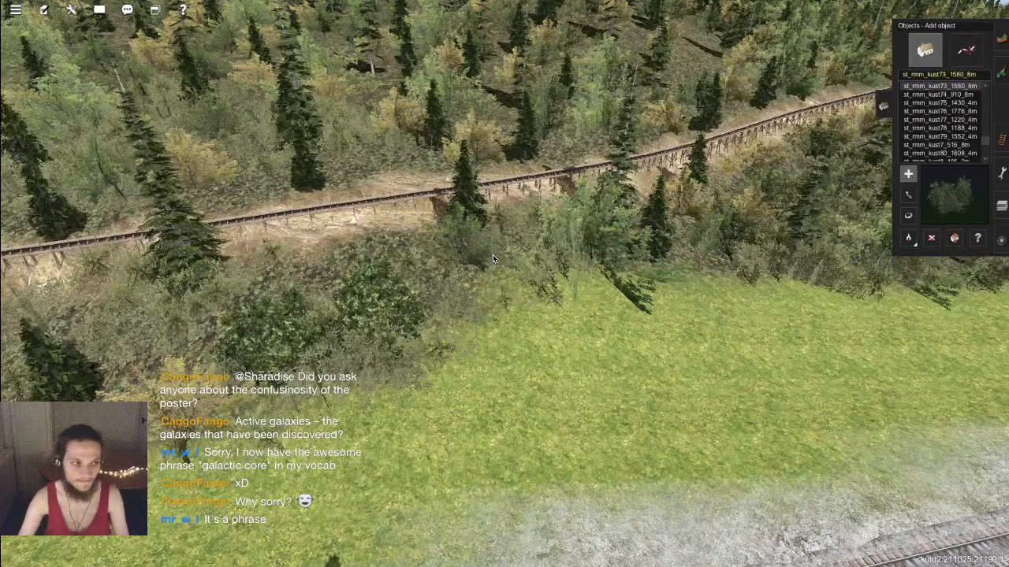
left_click(515, 270)
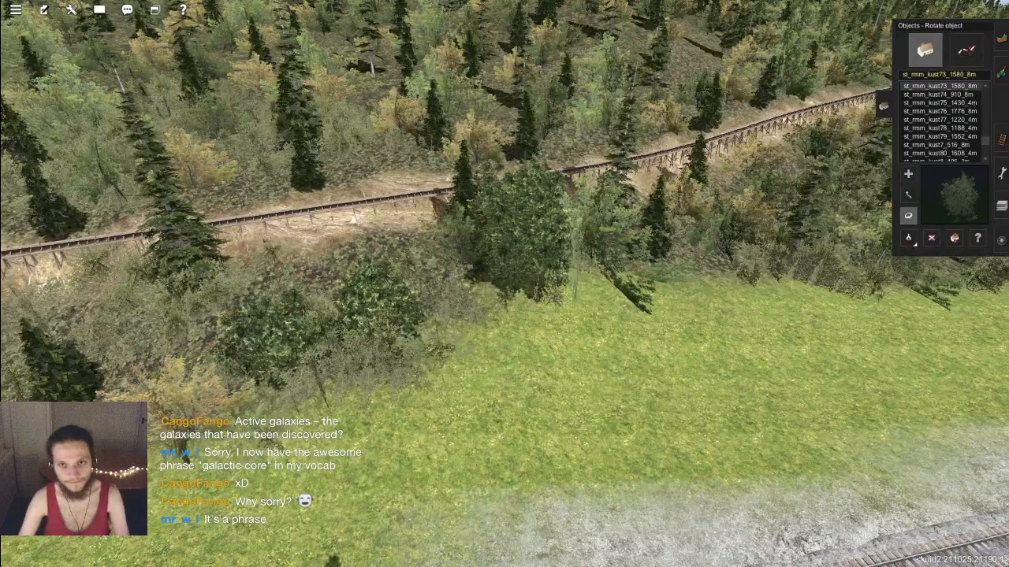
scroll(514, 269, "up", 3)
left_click_drag(504, 228, 536, 232)
key("h")
left_click_drag(514, 189, 506, 260)
key("h")
Step: Place a bush behind the shrubs at the far end of the grass clearing, rotate it and lower it to about -7 m
scroll(607, 263, "down", 5)
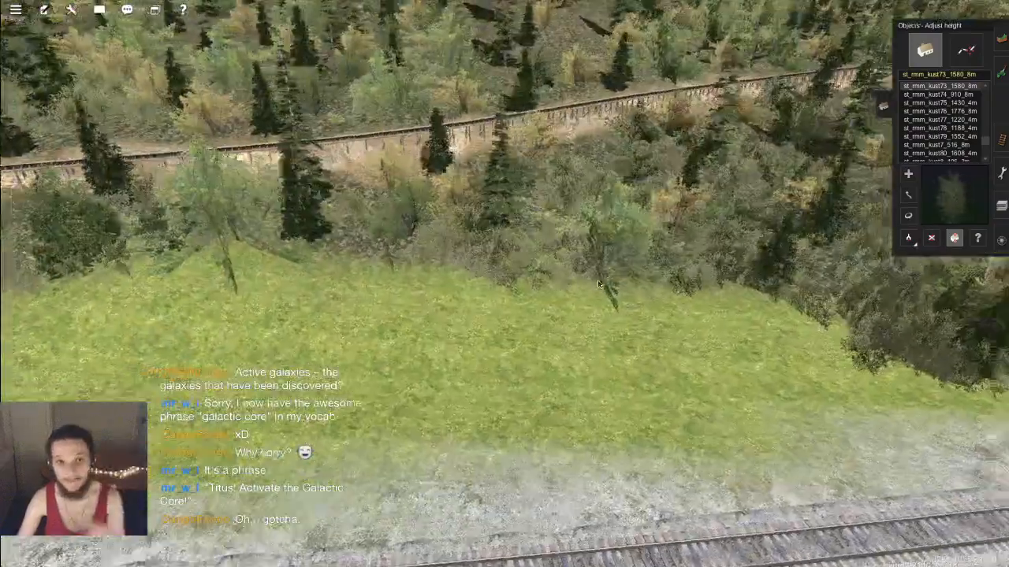
key("Left")
right_click(594, 275)
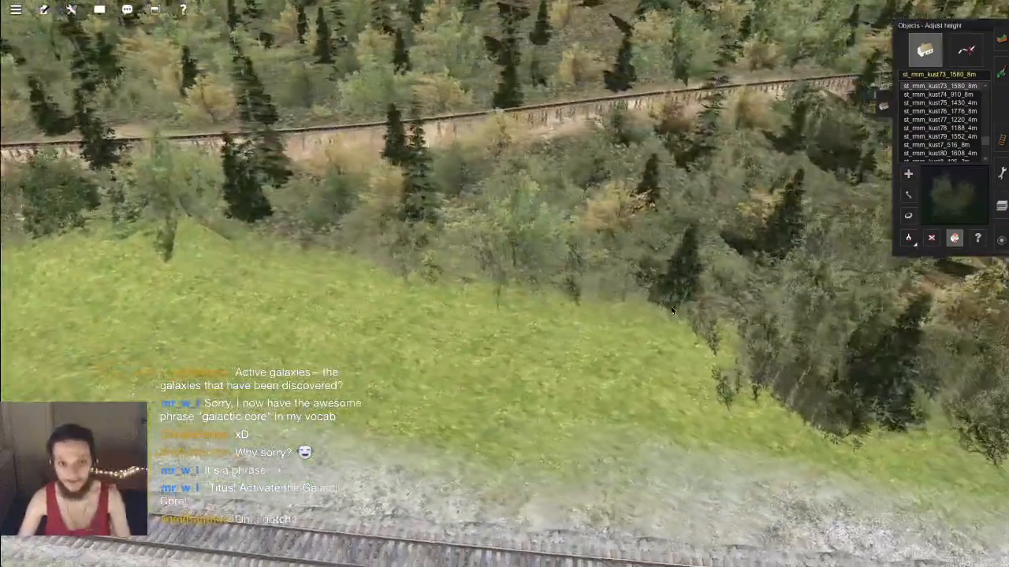
key("a")
left_click(716, 306)
key("r")
mouse_move(711, 290)
left_mouse_down()
mouse_move(756, 290)
mouse_move(717, 278)
left_mouse_up()
key("h")
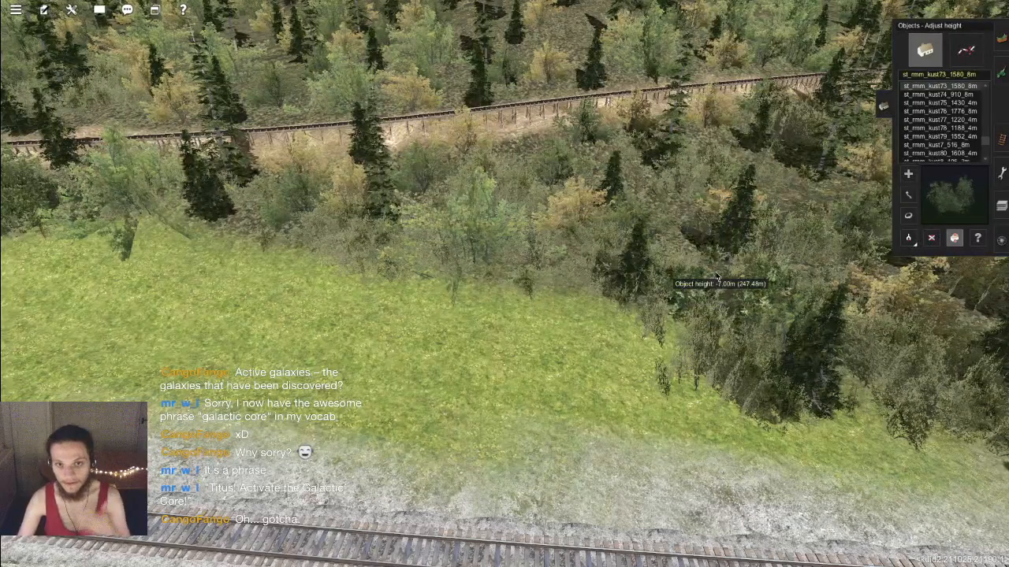
Step: Add a bush at the trackside forest edge beyond the clearing, next to the conifers, and lower it into the undergrowth
right_click(717, 275)
key("Right")
key("Left")
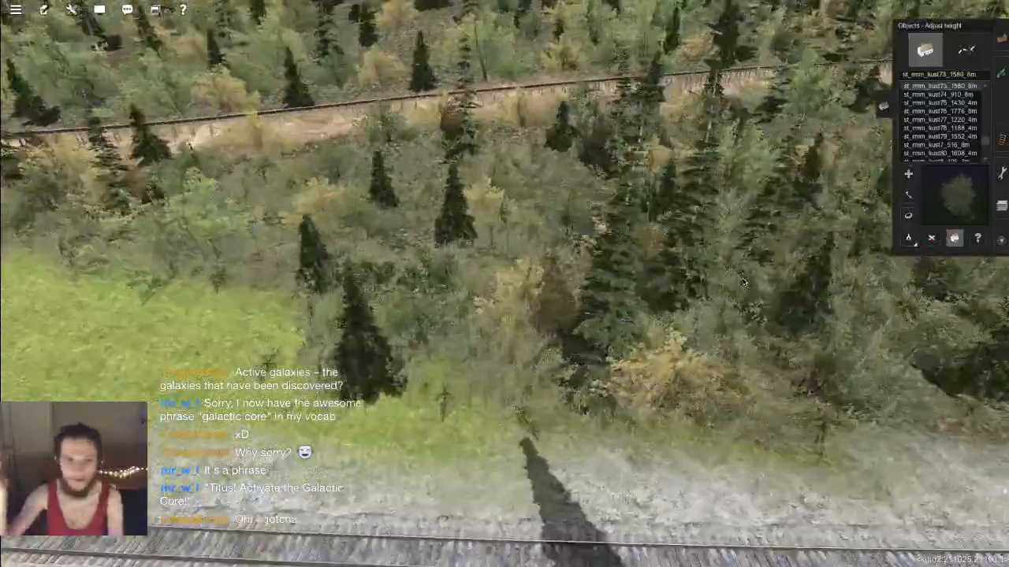
key("Up")
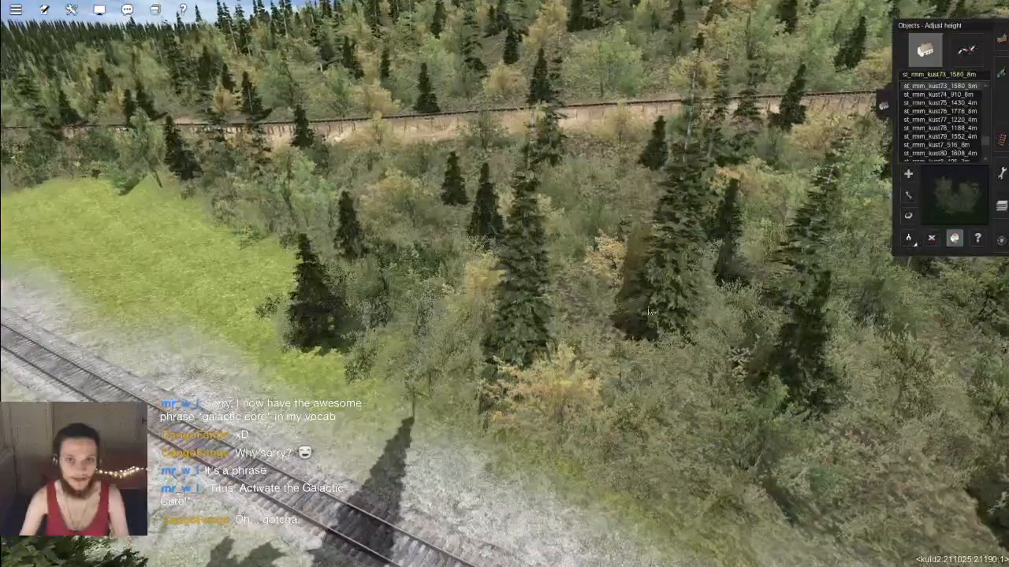
right_click(735, 354)
key("Left")
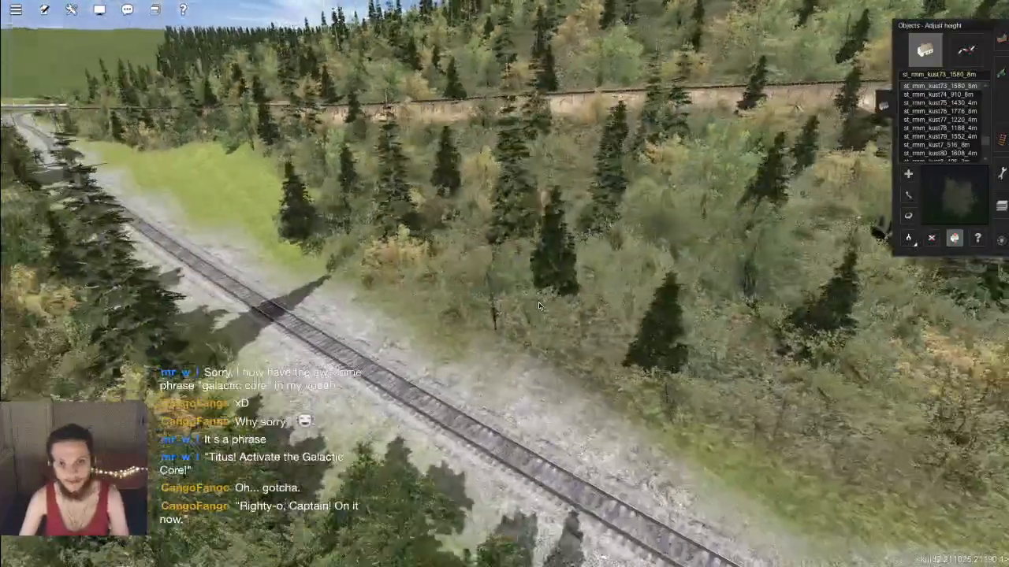
key("a")
left_click(518, 314)
key("r")
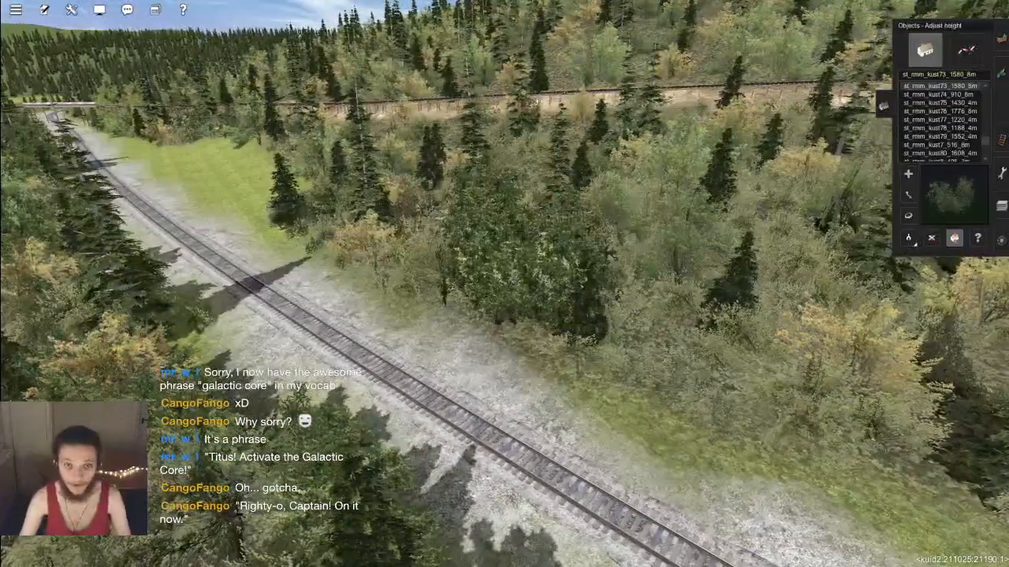
left_click_drag(508, 274, 508, 320)
Step: Place another bush deeper in the forest behind the trackside conifer, rotate it and lower it to blend in
left_click(649, 286)
key("r")
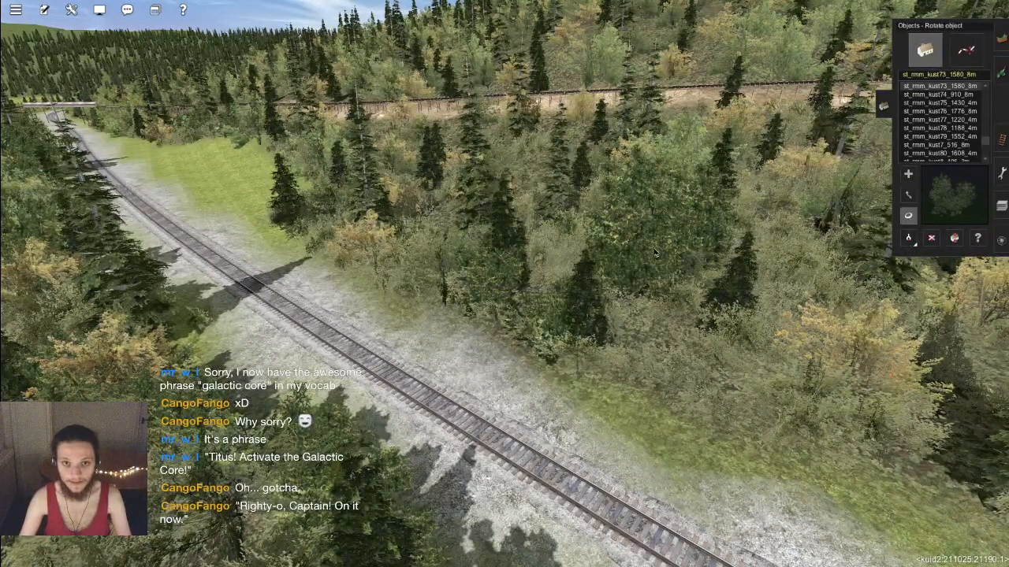
left_click_drag(605, 236, 605, 260)
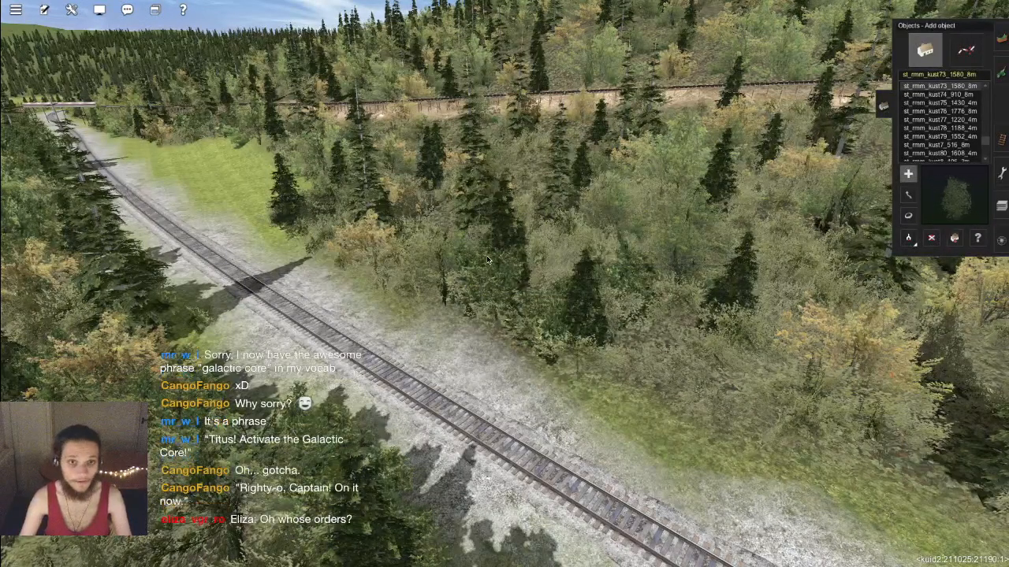
right_click_drag(487, 260, 490, 291)
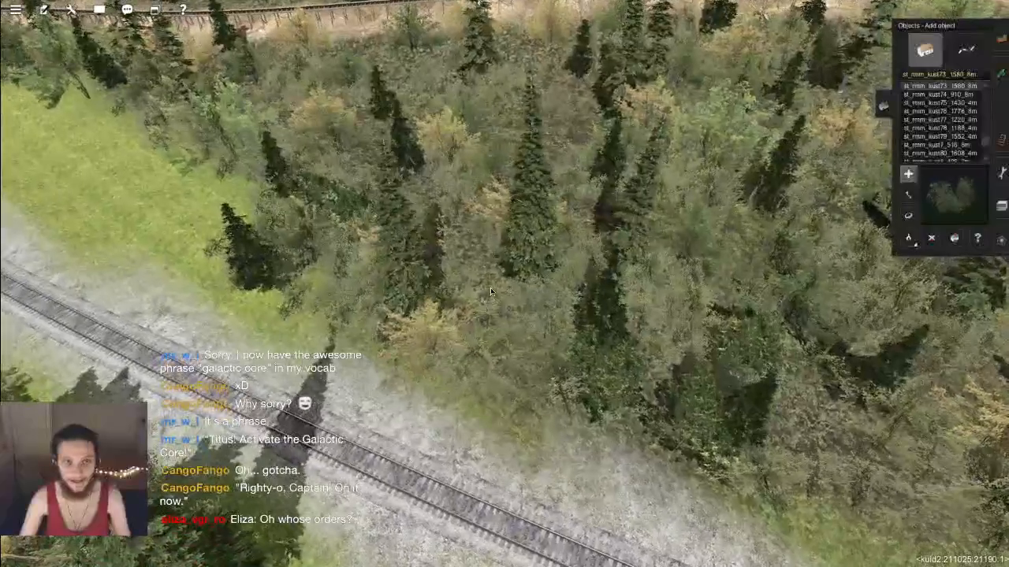
Step: Place a bush among the trackside conifers behind the yellow shrub, rotate it and lower it into the undergrowth
left_click(490, 291)
key("r")
key("h")
left_click_drag(476, 263, 476, 280)
key("Down")
key("Up")
Step: Place a bush in the forest gap between the trackside conifers and the trestle, rotate it and lower it
right_click(441, 212)
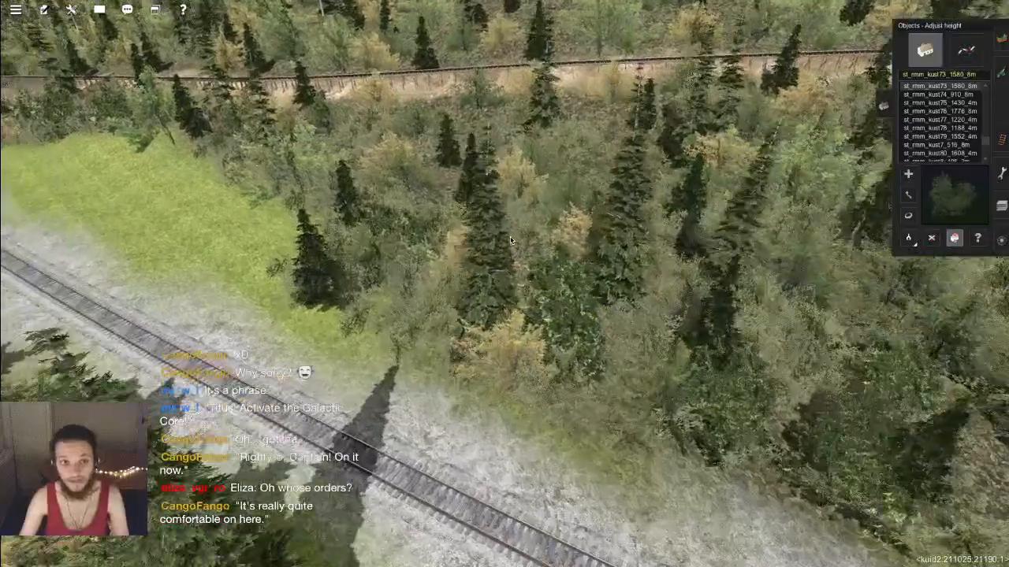
key("c")
left_click(610, 235)
key("r")
key("h")
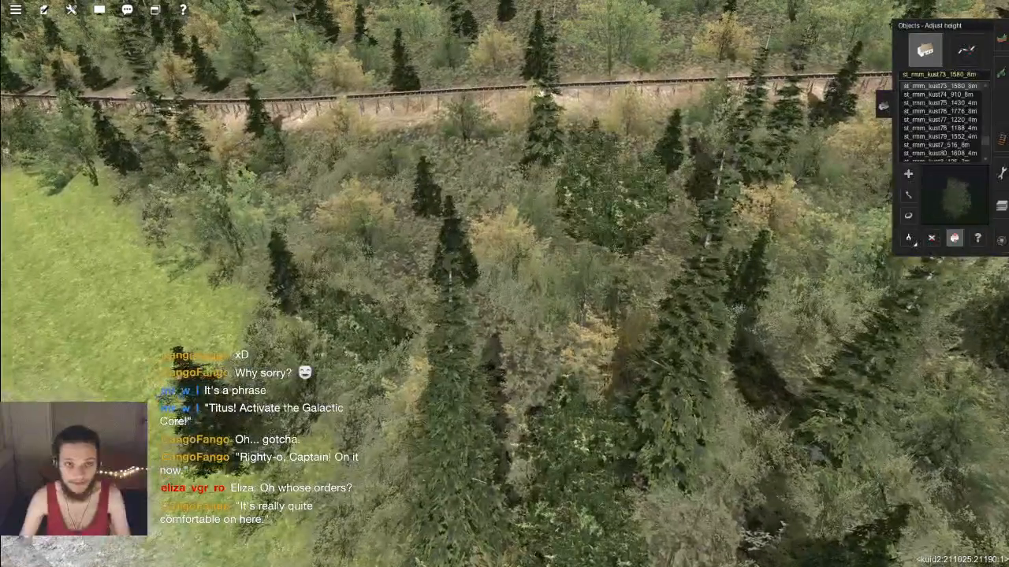
left_click_drag(616, 216, 595, 207)
Step: Add a bush beside the small conifers just inside the forest from the grass clearing and lower it
key("a")
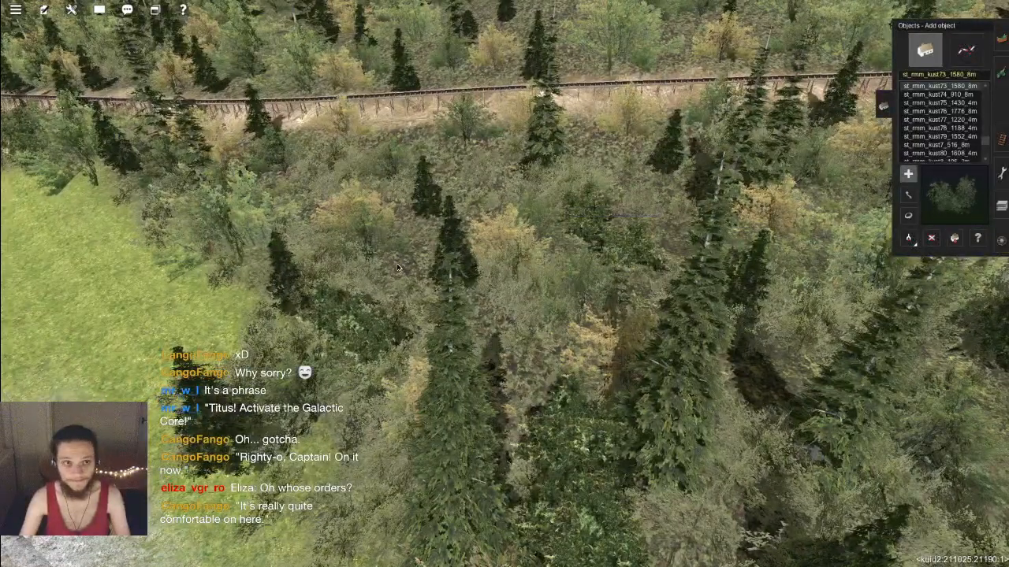
right_click(405, 270)
left_click(472, 253)
key("h")
left_click_drag(472, 250, 473, 261)
left_click_drag(515, 236, 515, 245)
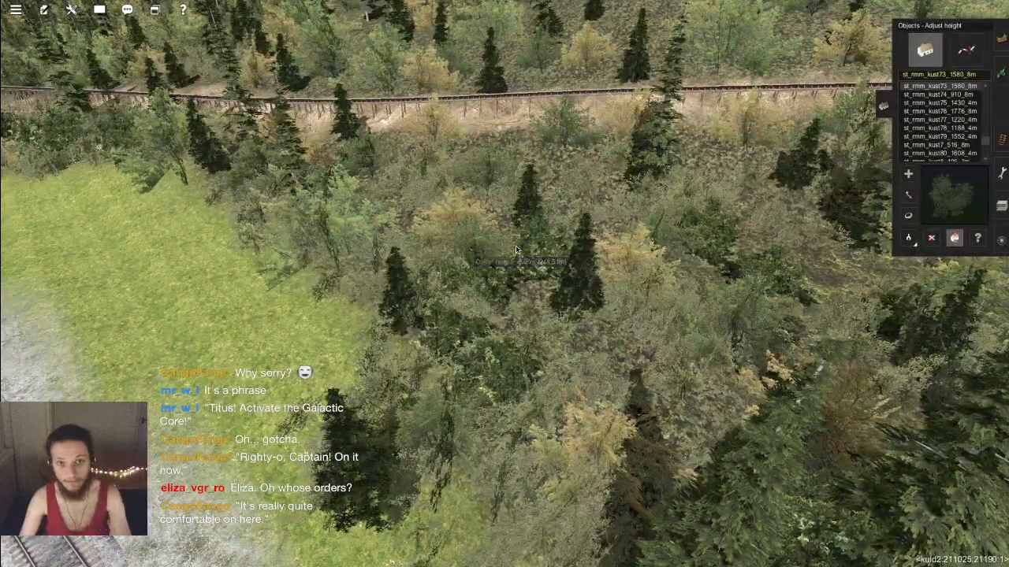
Step: Place a bush at the grass clearing's forest edge facing the trestle, move it into position and lower it
right_click(434, 242)
key("a")
left_click(470, 313)
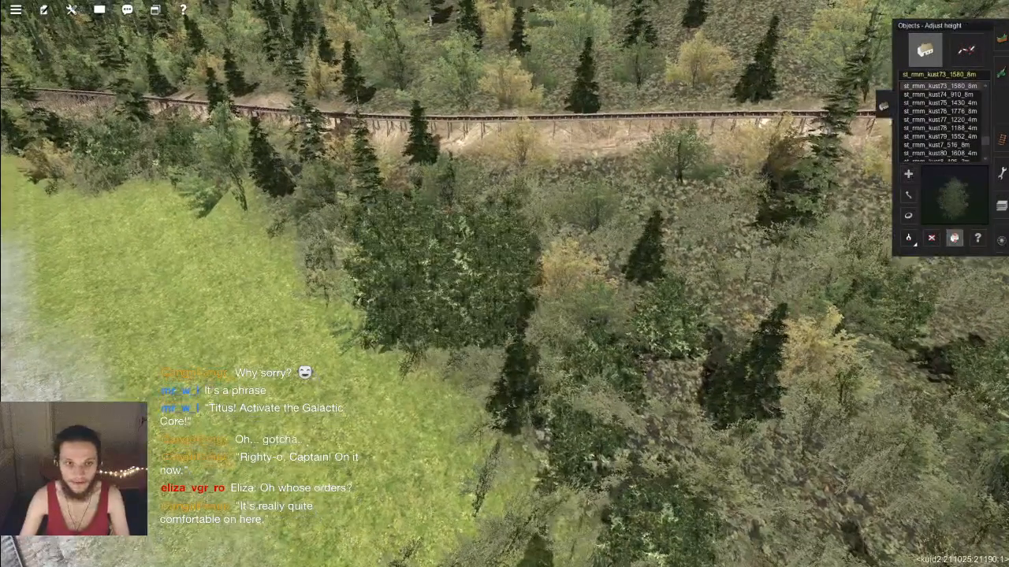
left_click_drag(513, 239, 535, 165)
key("Left")
key("m")
key("h")
key("Down")
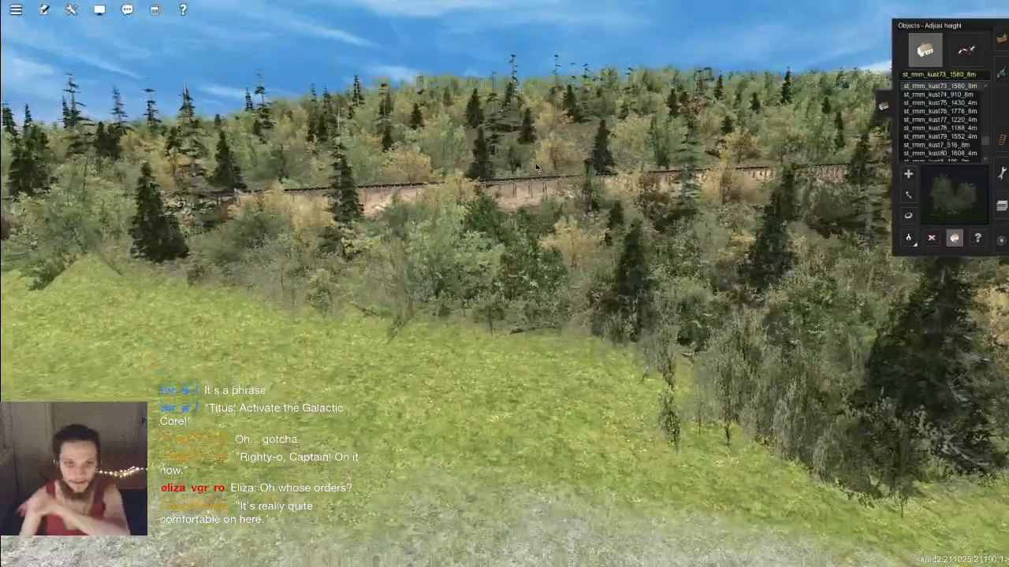
Step: Add a bush in the forest beyond the clearing, between the small conifer and yellow shrubs, and lower it to -4 m
scroll(491, 275, "down", 5)
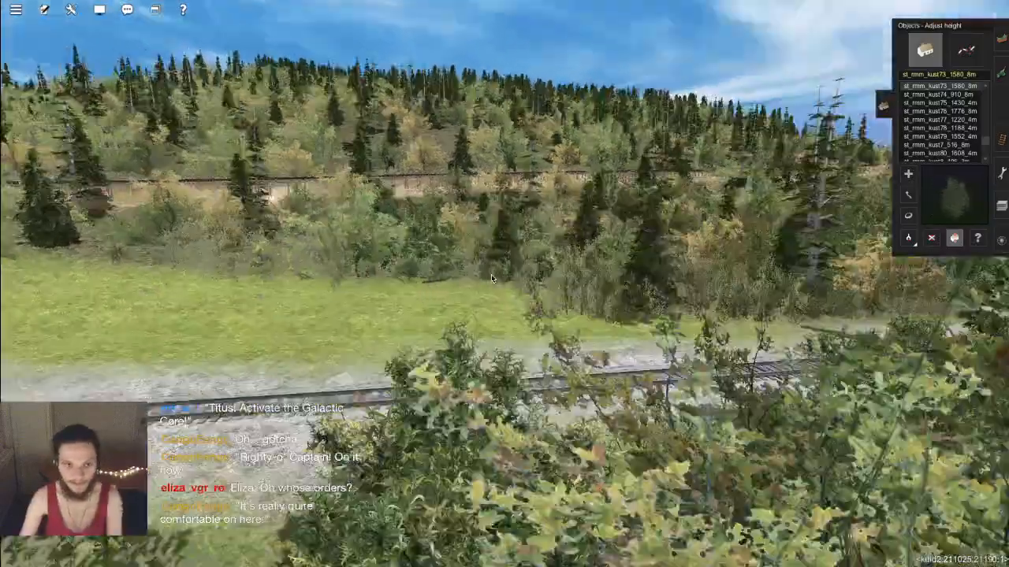
key("Right")
key("Up")
key("Left")
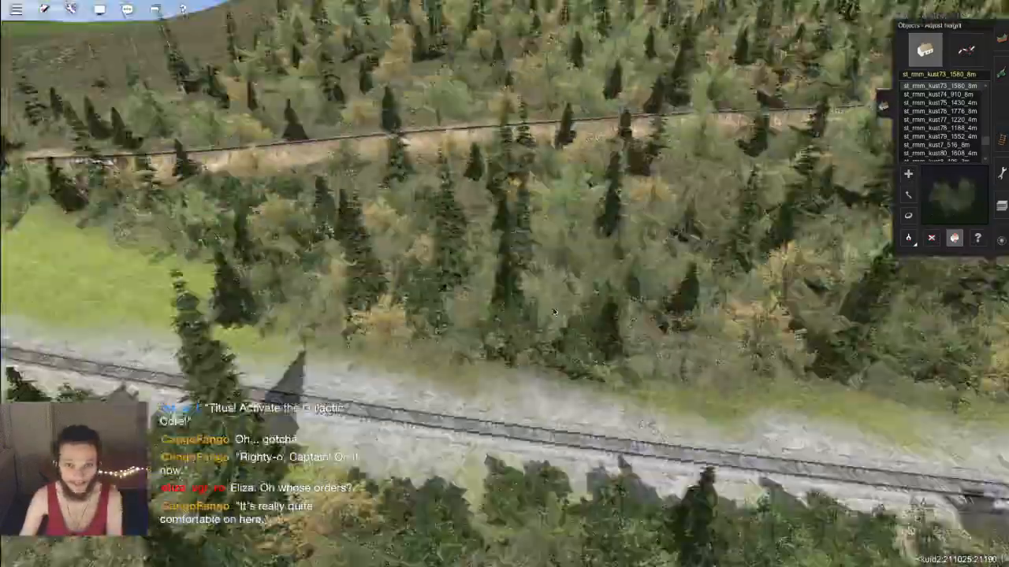
key("Left")
key("Right")
key("a")
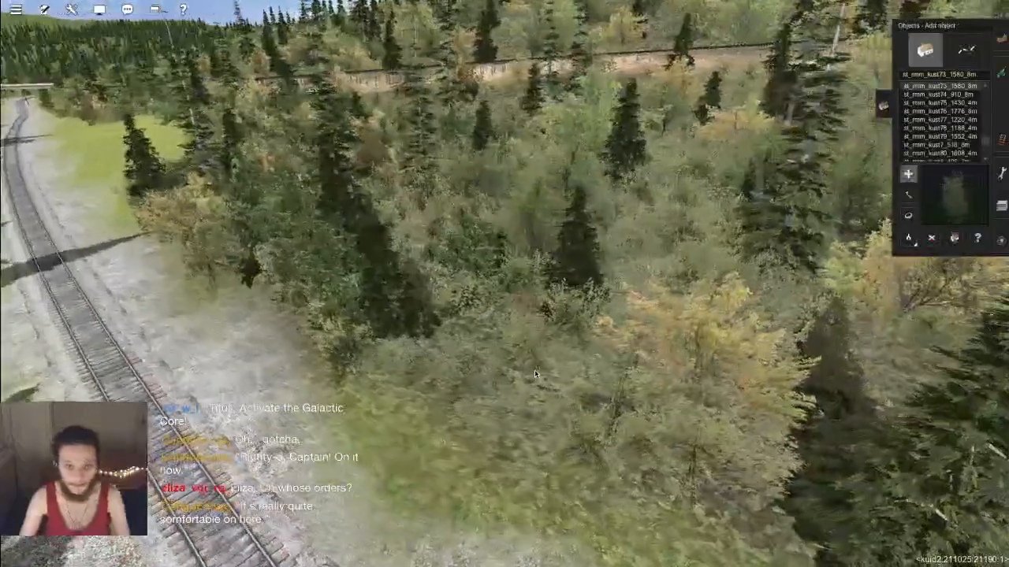
left_click(528, 299)
key("h")
left_click_drag(528, 300, 528, 314)
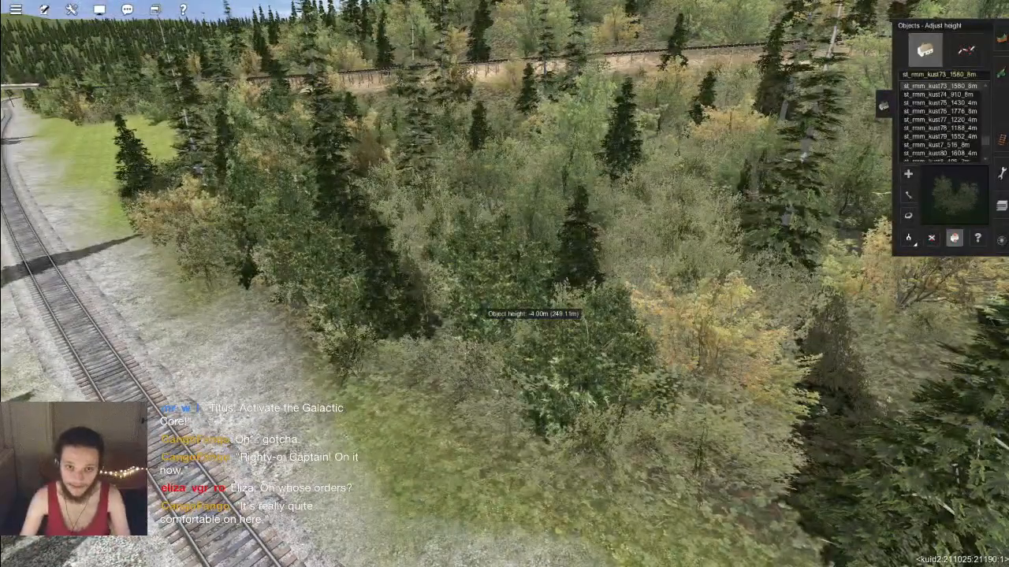
Step: Add a bush between the conifers behind the yellow trackside shrubs and lower it to -6 m
key("Left")
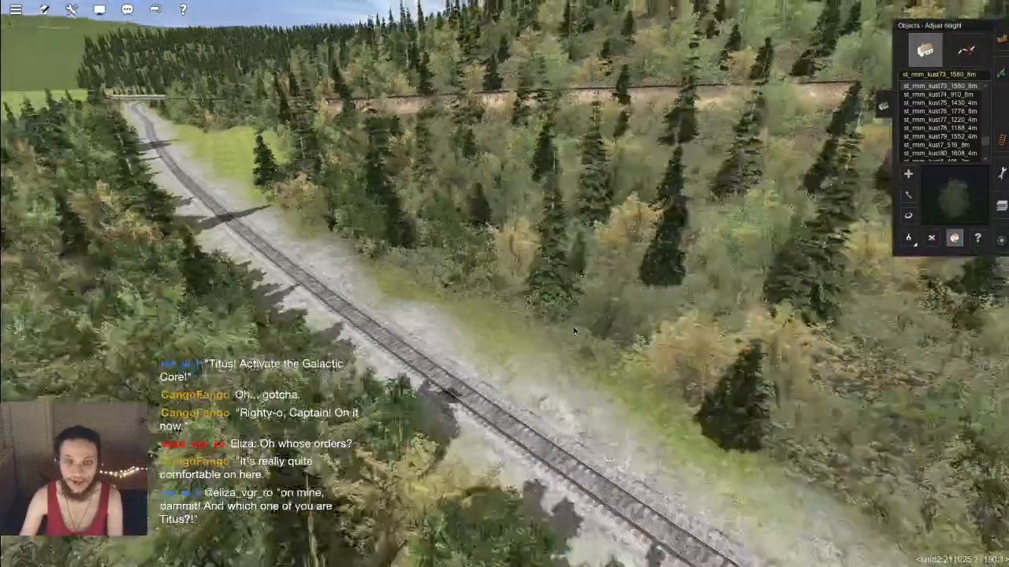
key("Left")
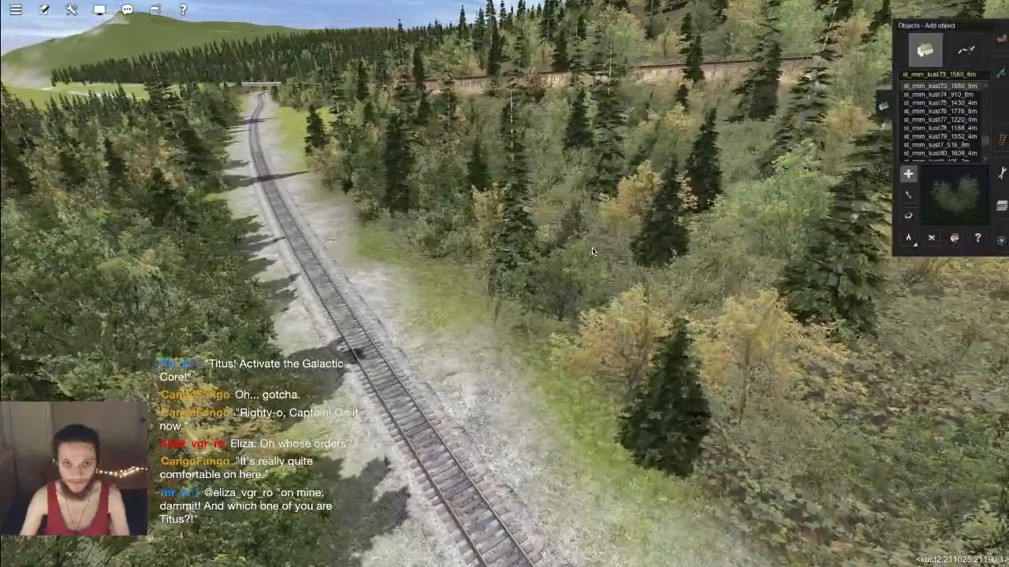
left_click_drag(607, 213, 611, 214)
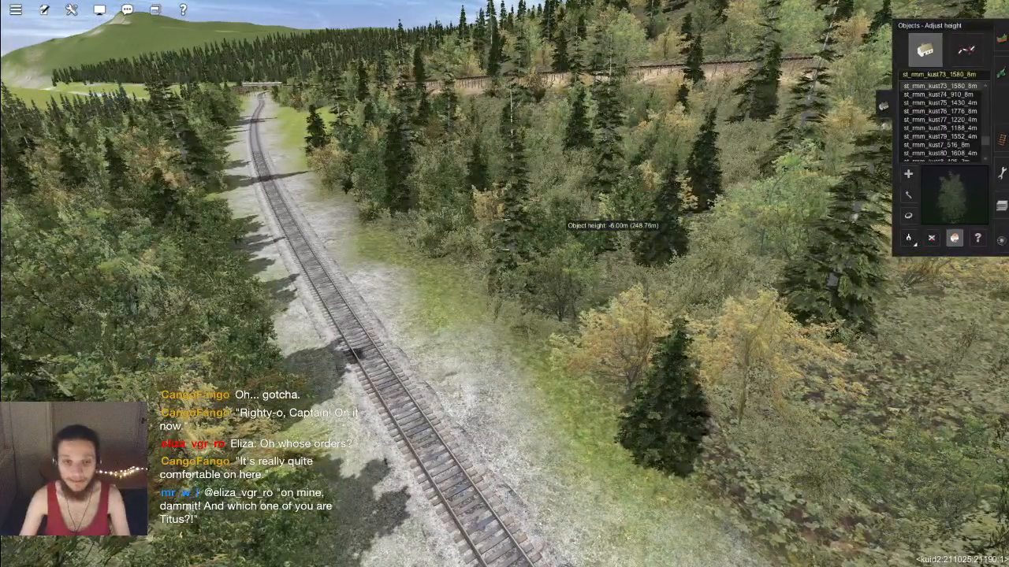
Step: Add a bush in the sparse undergrowth past the small trackside conifer and yellow shrub, and lower it
key("Right")
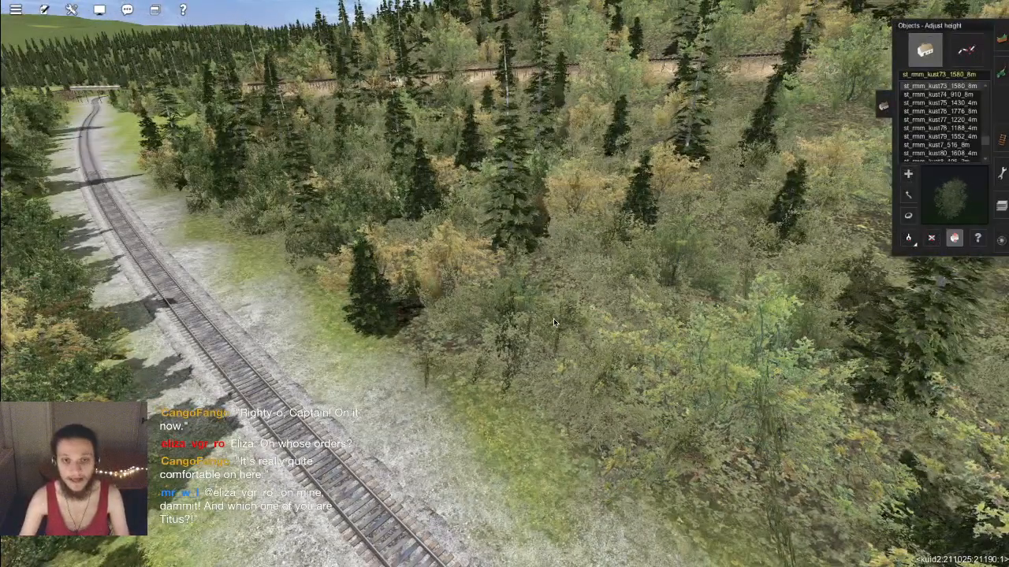
key("a")
left_click(546, 317)
key("h")
left_click_drag(604, 235, 605, 246)
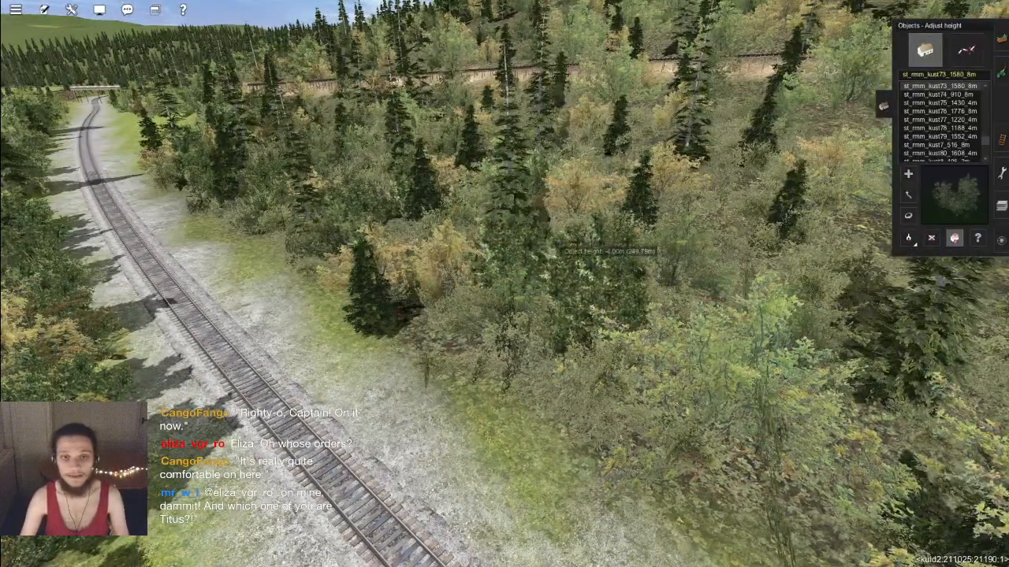
left_click_drag(556, 284, 557, 323)
Step: Add a bush beside the yellow shrub and small conifer farther along the track and lower it to -6 m
key("Right")
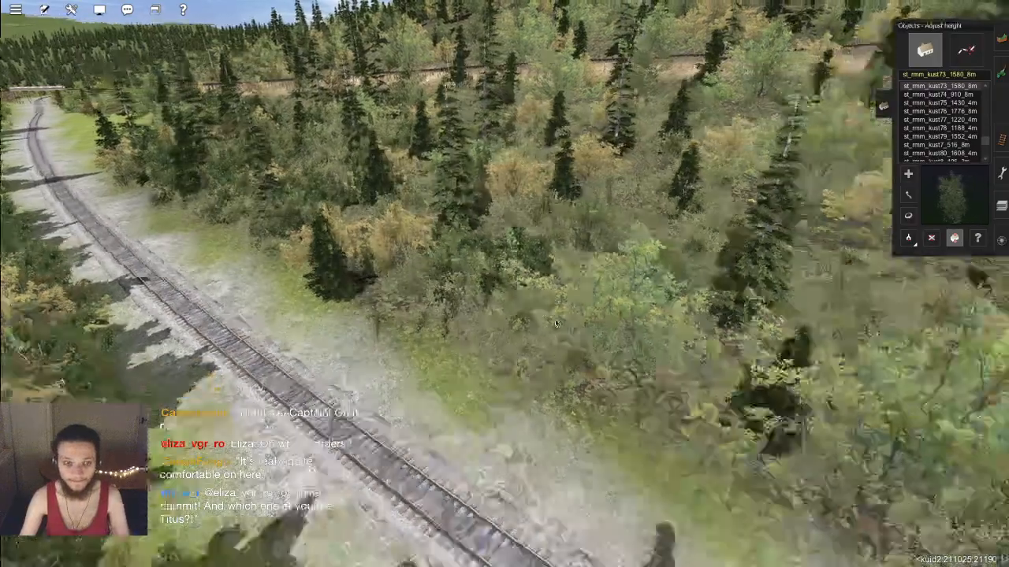
scroll(557, 324, "down", 3)
key("Left")
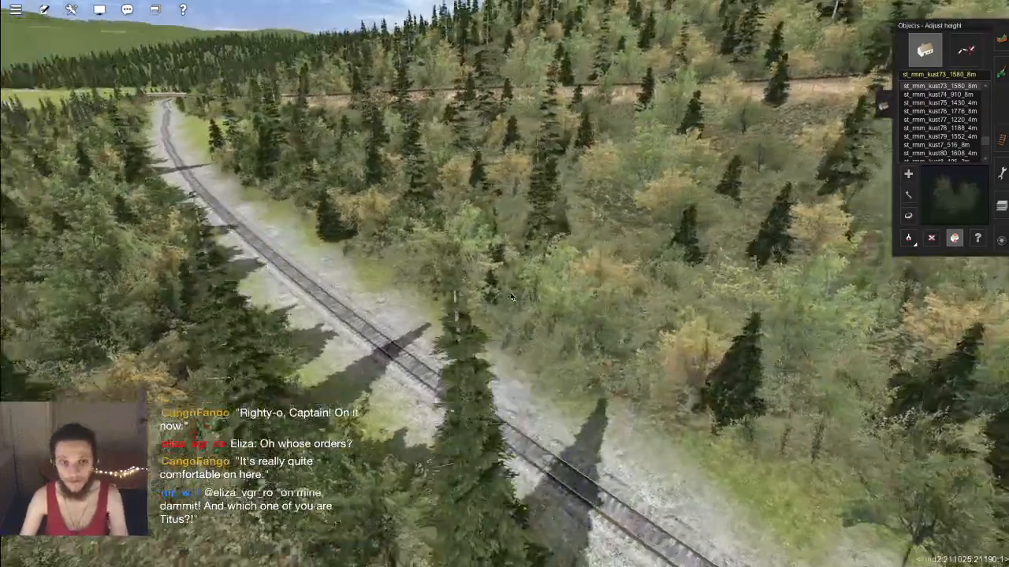
key("Left")
key("a")
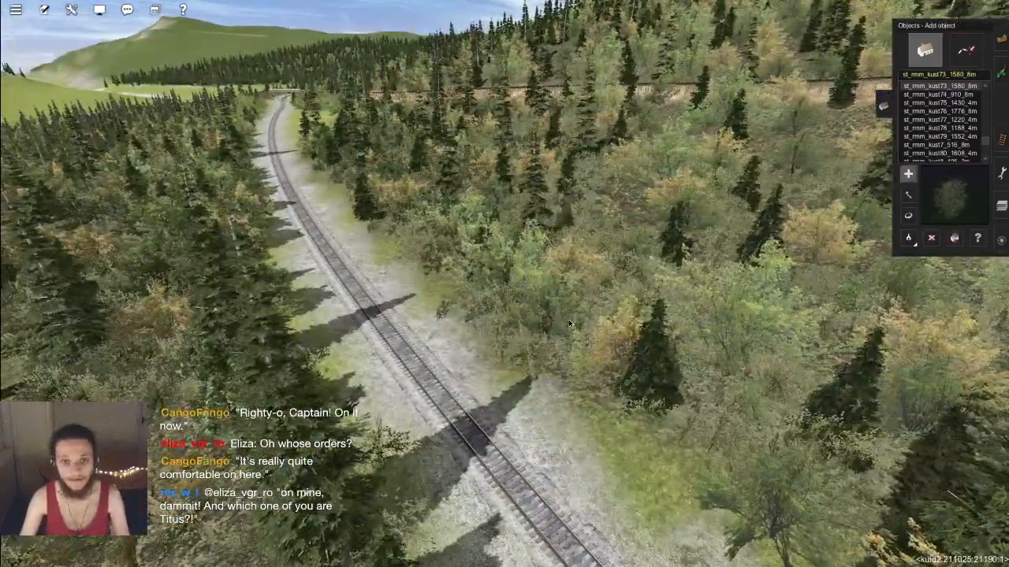
left_click(569, 323)
key("h")
left_click_drag(567, 266, 567, 323)
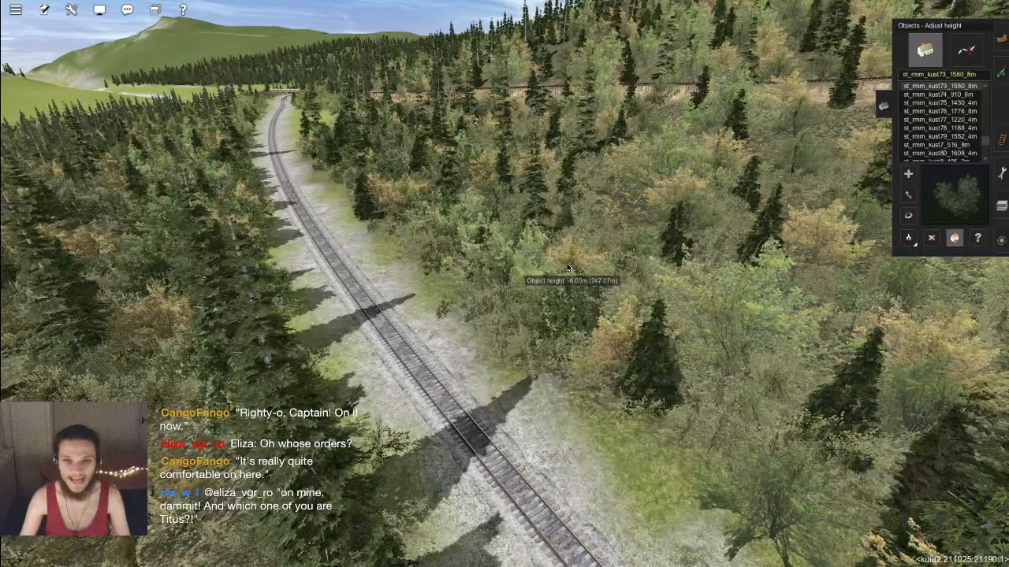
left_click_drag(567, 268, 567, 268)
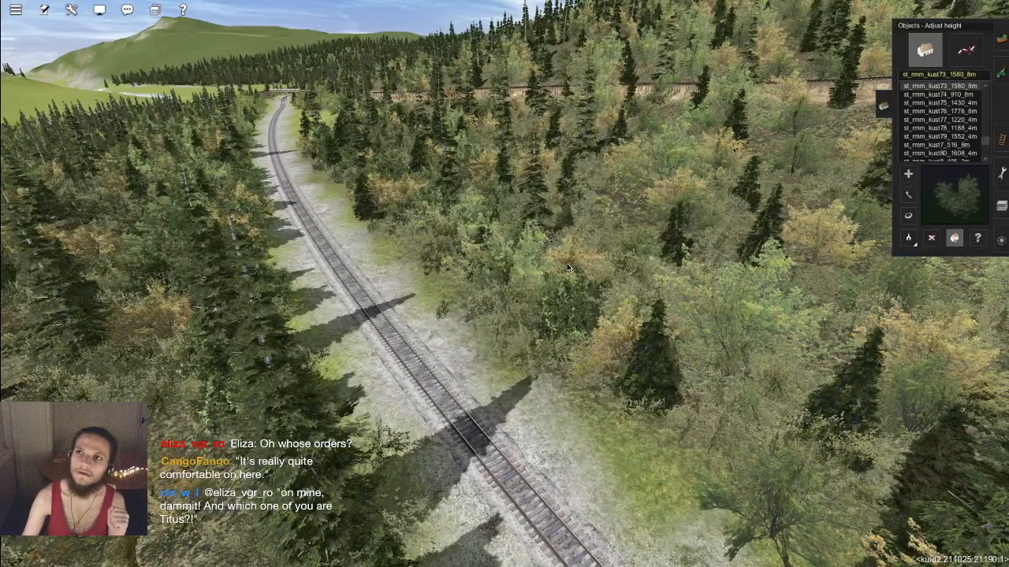
right_click_drag(561, 287, 682, 287)
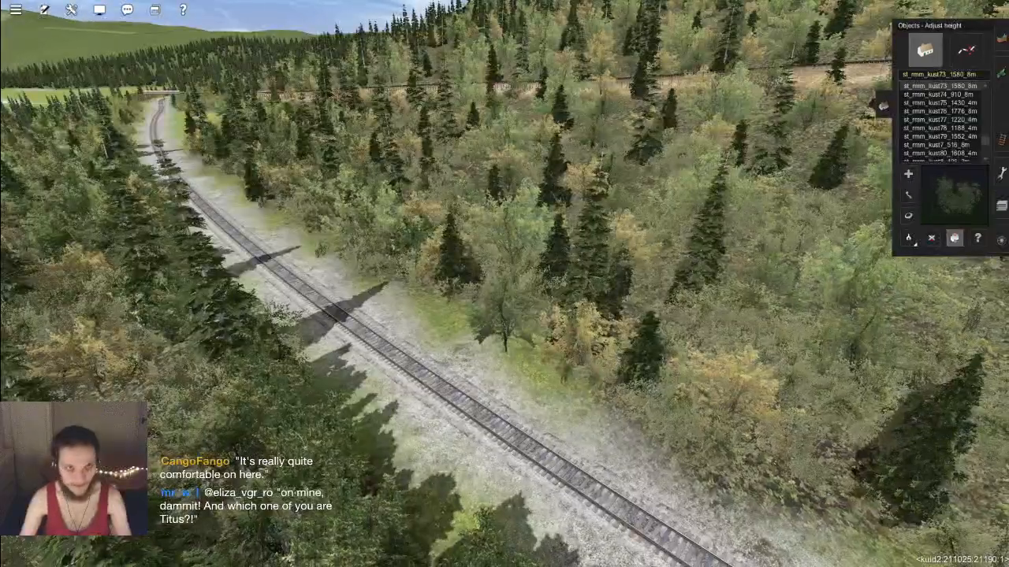
key("alt+Tab")
key("alt+Tab")
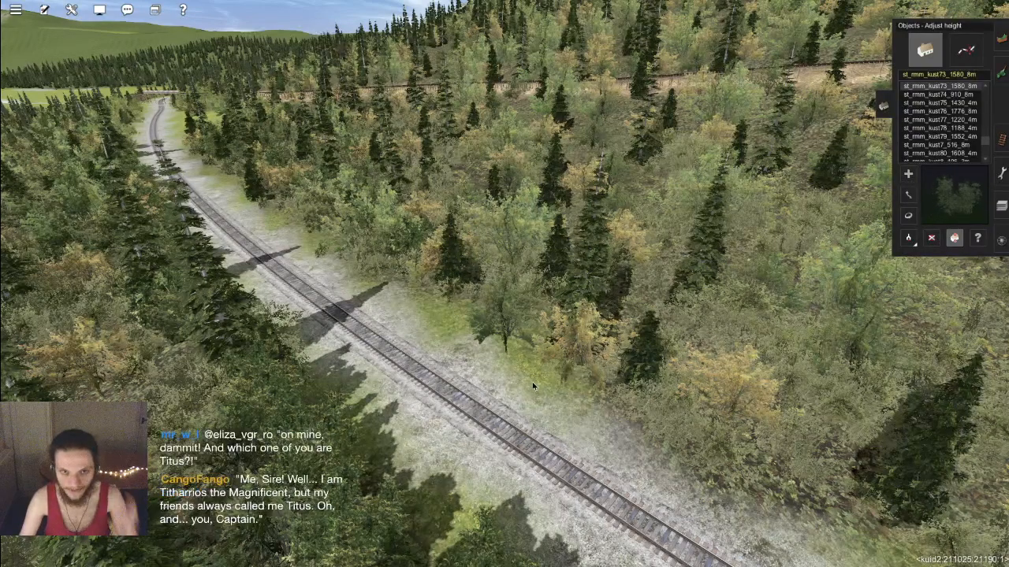
Step: Place a bush at the forest edge near the lone trackside tree and yellow shrubs, and lower it
right_click_drag(522, 335, 526, 181)
left_click_drag(526, 181, 543, 233)
key("a")
right_click(576, 300)
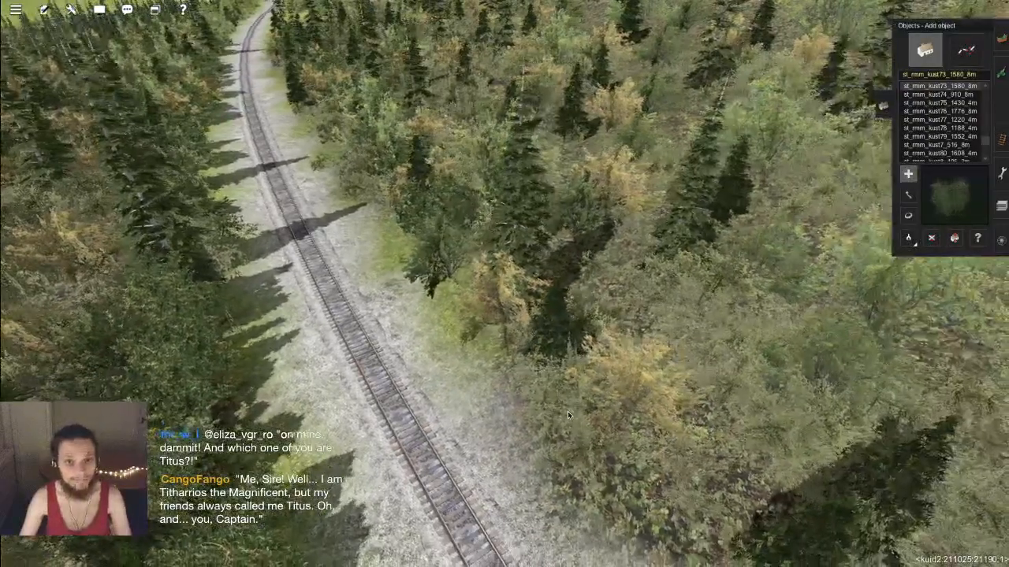
right_click_drag(567, 411, 520, 402)
key("h")
left_click_drag(541, 214, 537, 220)
Step: Place a bush on the bare trackside ground in front of the bright green shrub and lower it close to the ground
key("Left")
key("Down")
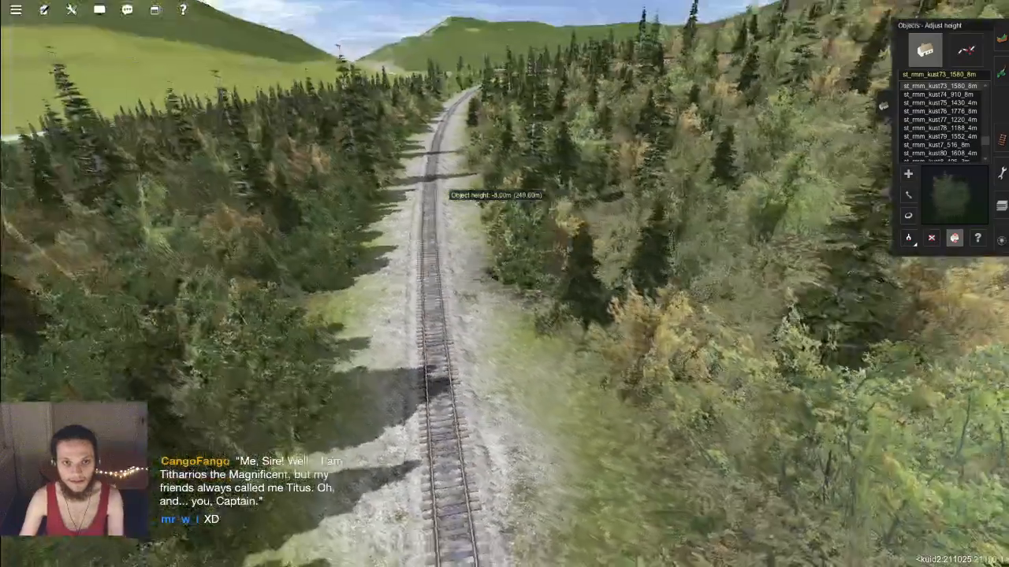
key("Right")
key("Right")
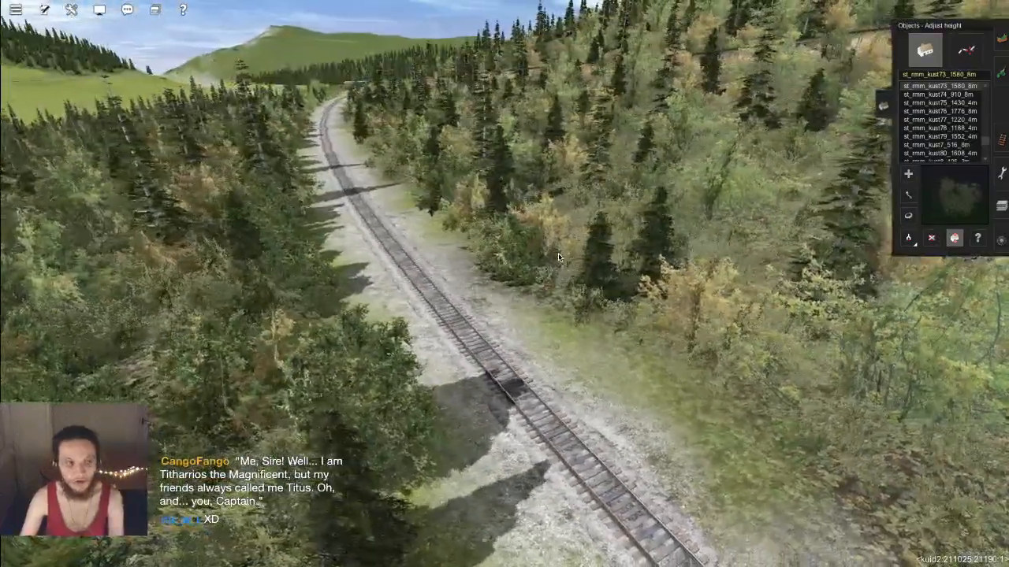
key("Up")
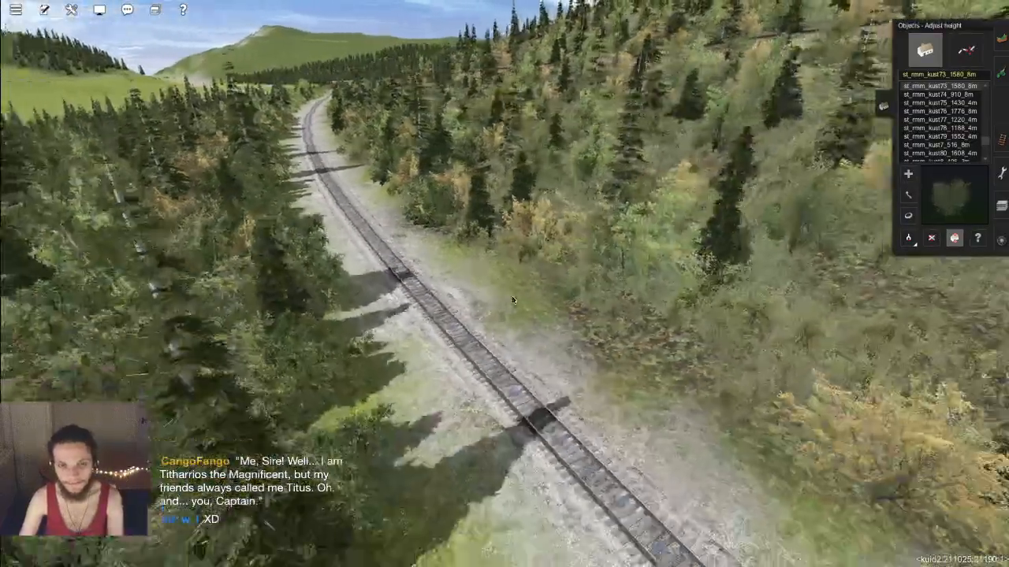
key("Up")
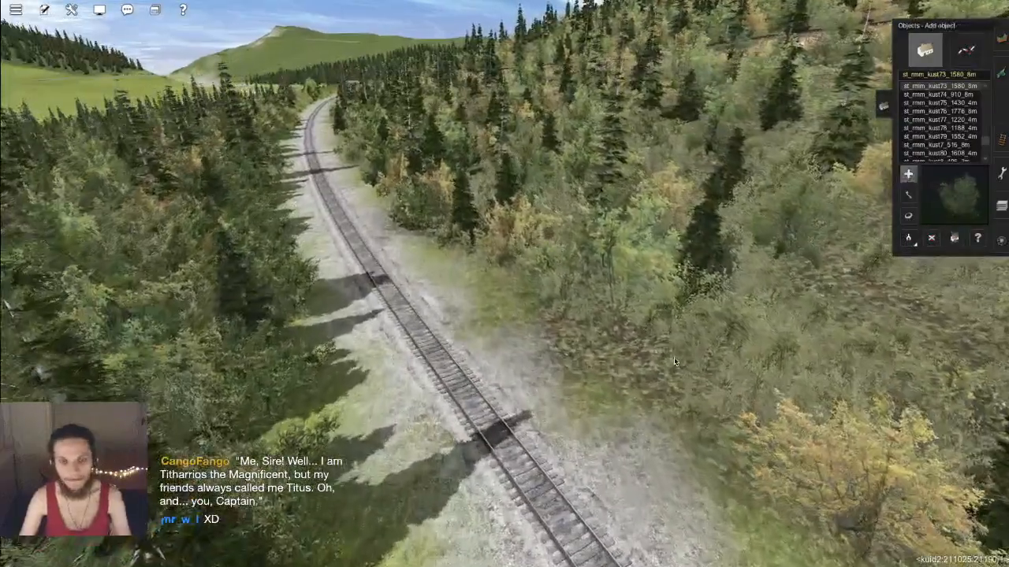
left_click_drag(614, 260, 615, 377)
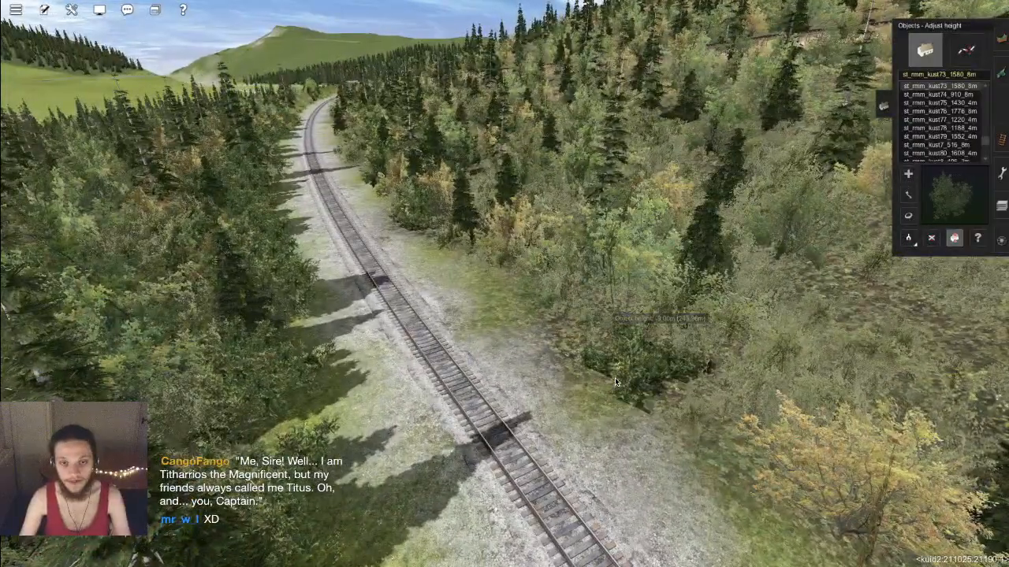
Step: Add a bush deeper in the forest between the conifers behind the yellow trackside shrub and lower it
key("a")
key("Right")
key("h")
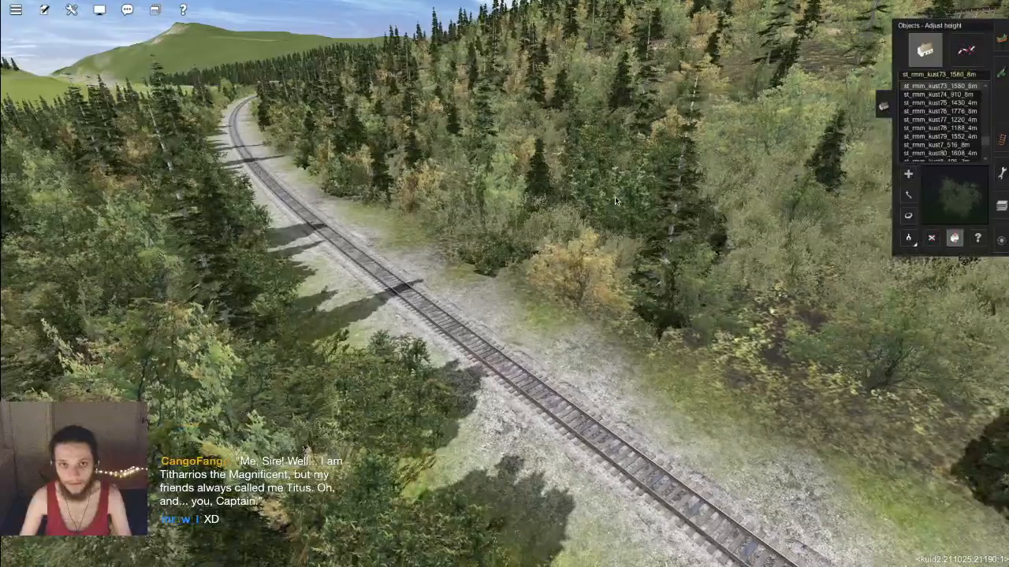
left_click_drag(615, 196, 619, 215)
Step: Add a bush in the gap behind the trackside conifer and orange shrub, and lower it into the undergrowth
key("a")
key("Right")
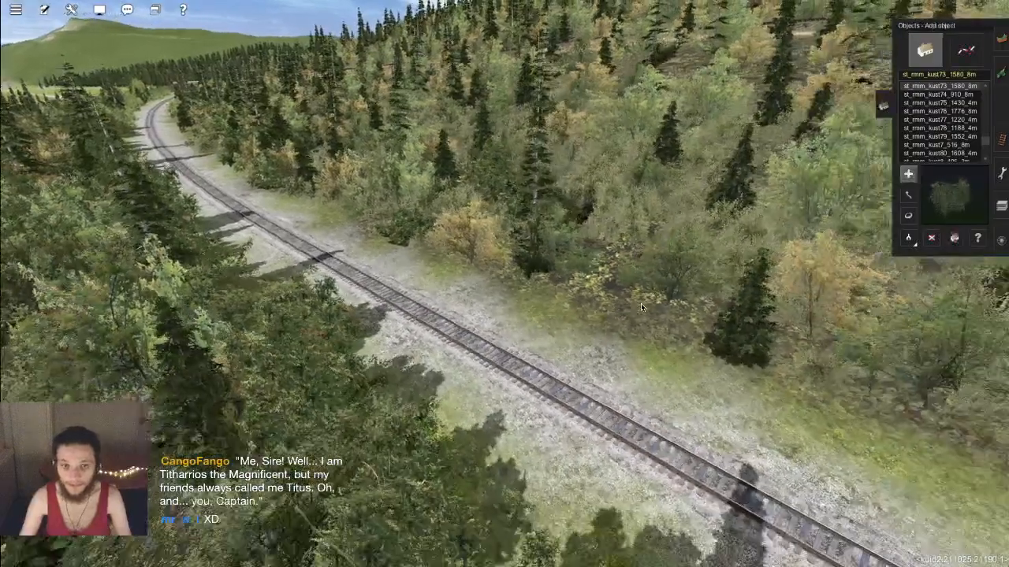
key("Left")
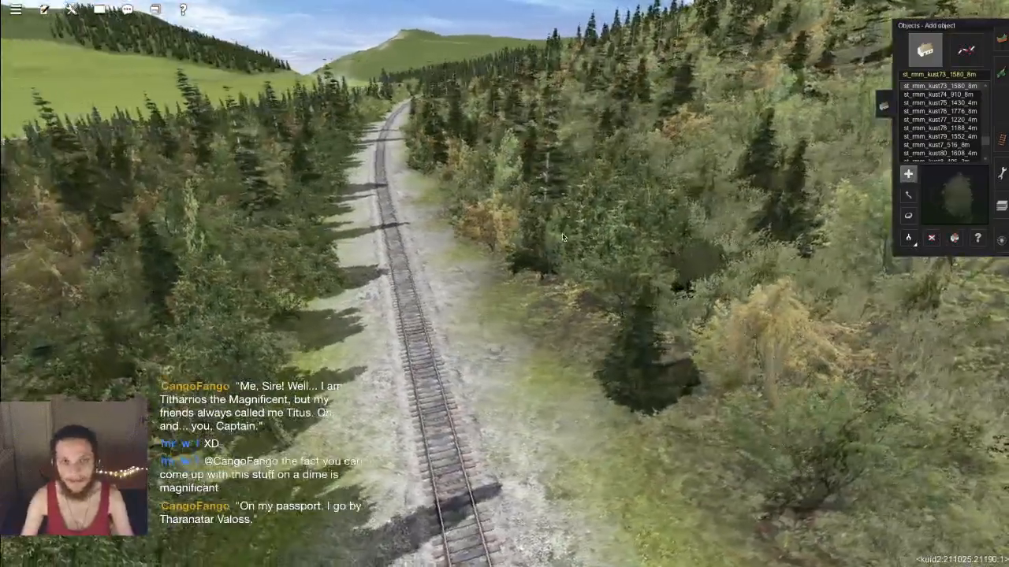
key("h")
mouse_move(637, 200)
left_mouse_down()
mouse_move(637, 210)
mouse_move(637, 200)
left_mouse_up()
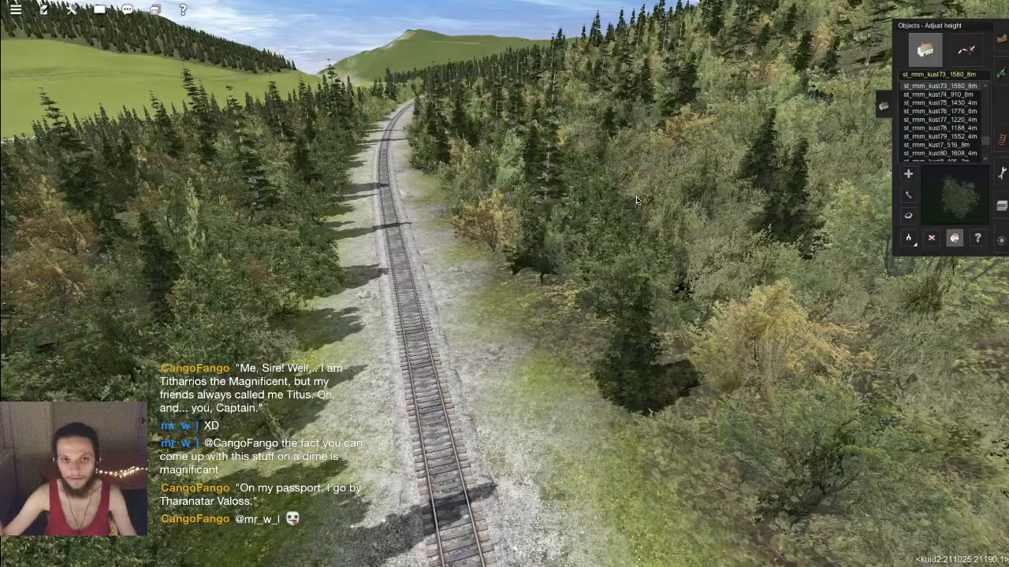
Step: Place a bush on the bare ground beside the tall trackside conifer and another behind it, and lower both
key("a")
right_click(704, 381)
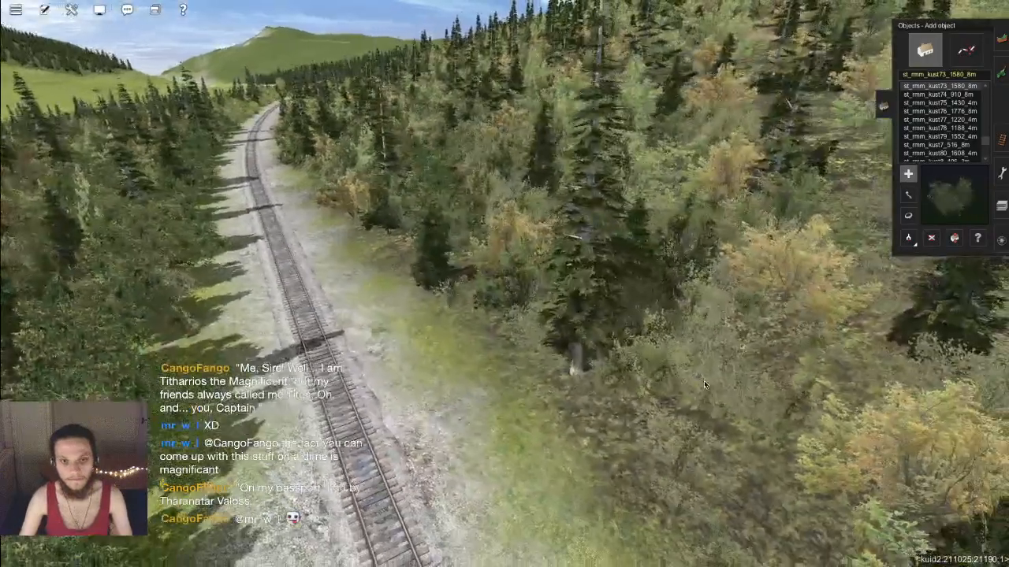
left_click(704, 381)
key("h")
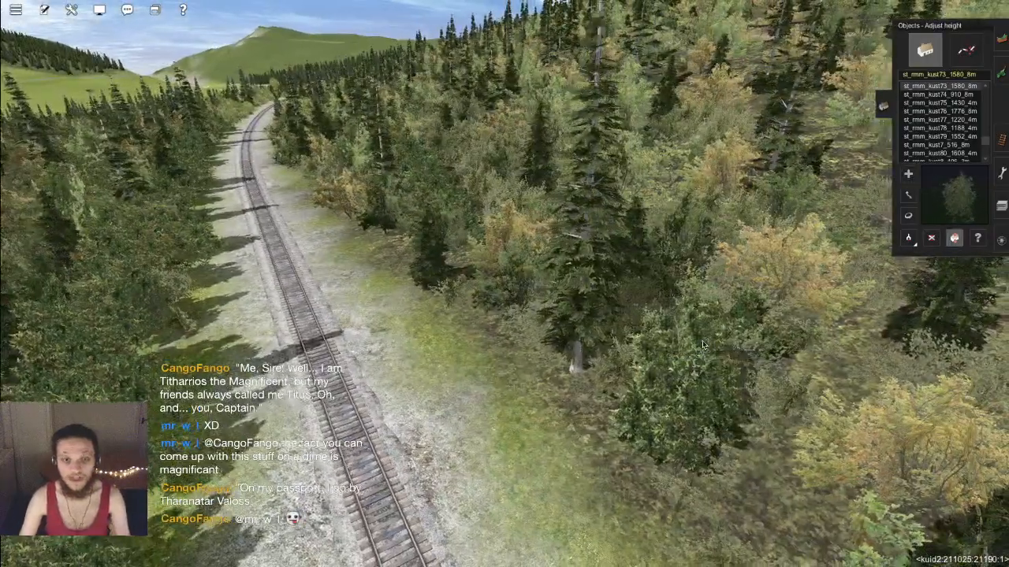
right_click(702, 340)
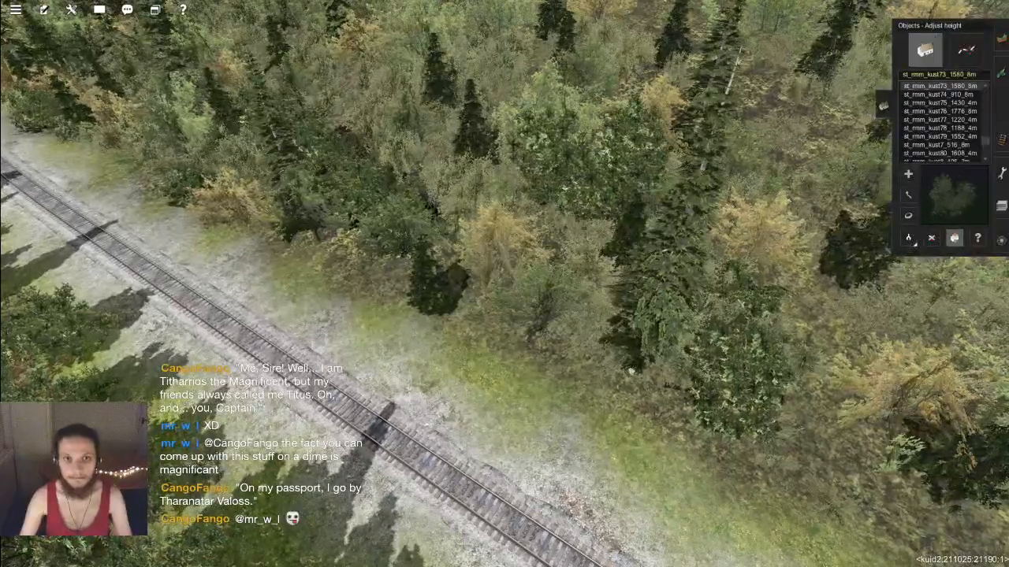
left_click_drag(612, 222, 599, 235)
Step: Add a bush in the forest gap behind the dark trackside shrubs and lower it into the undergrowth
key("a")
left_click(431, 181)
key("h")
left_click_drag(430, 181, 431, 191)
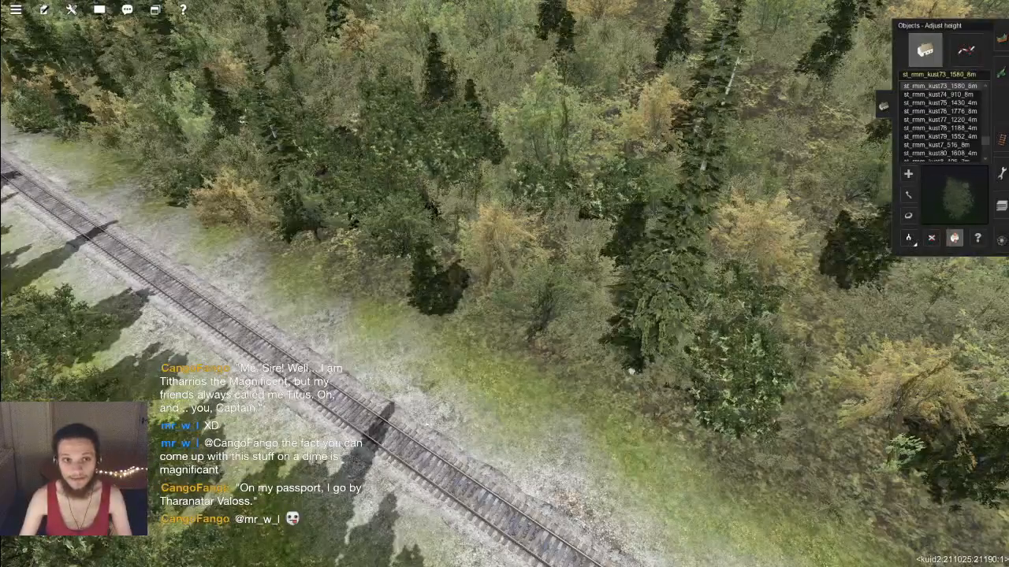
Step: Lower the two tall bushes standing between the dark conifers deeper in the forest, setting the one nearest the pale green tree to -4 m
right_click(423, 171)
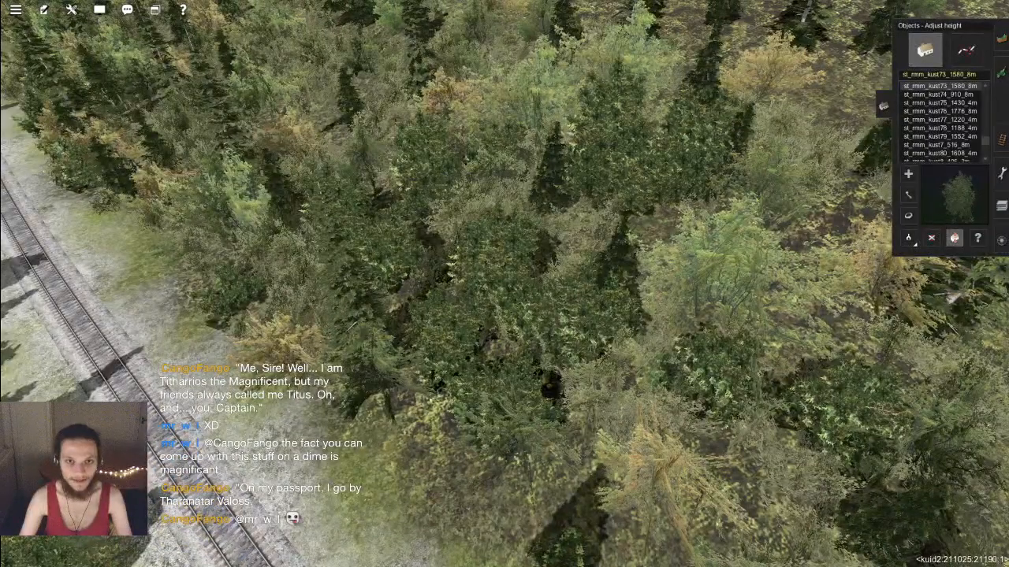
left_click_drag(644, 178, 644, 181)
left_click_drag(615, 129, 614, 137)
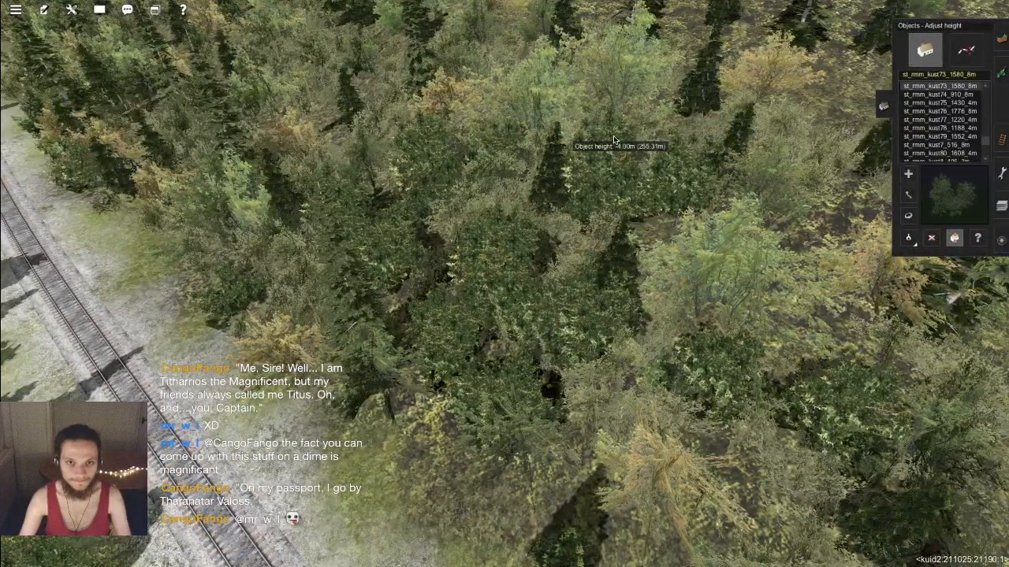
Step: Lower the bush beside the tall forest conifer and add another bush on the open ground in front of it
right_click(383, 180)
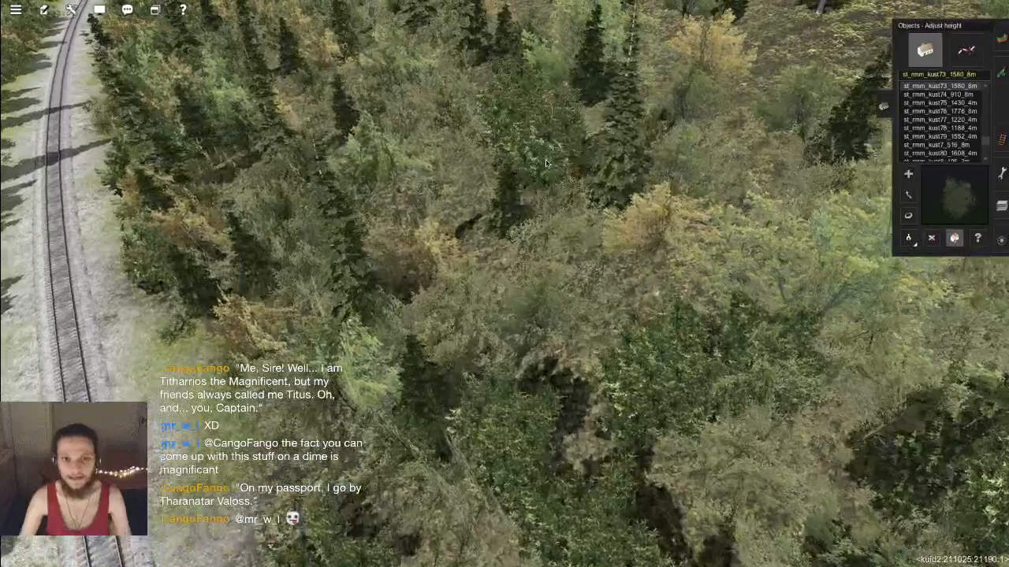
left_click_drag(546, 164, 573, 234)
key("a")
left_click(601, 264)
key("h")
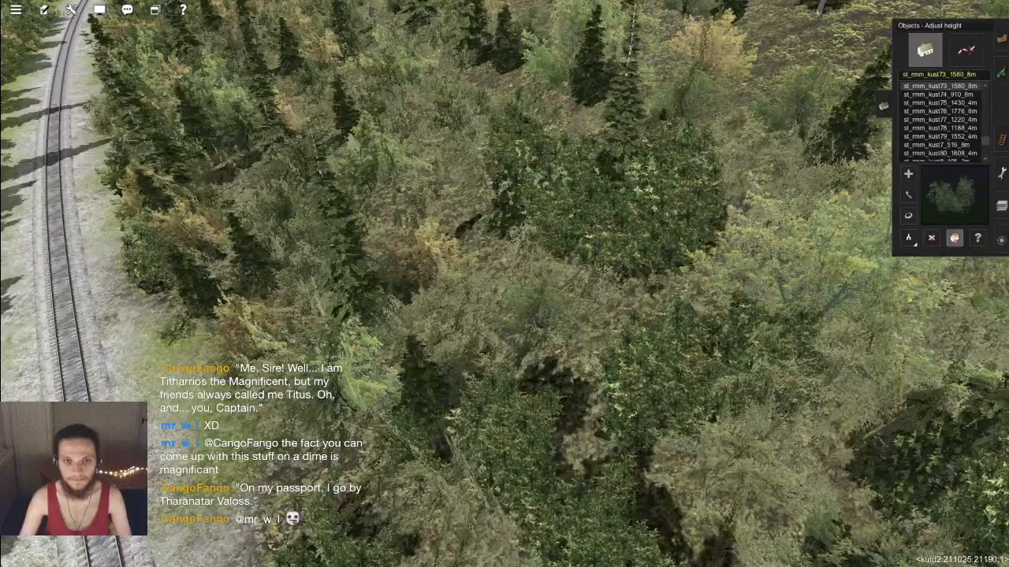
Step: Add a bush between the small dark conifers deeper in the forest and adjust its height
key("a")
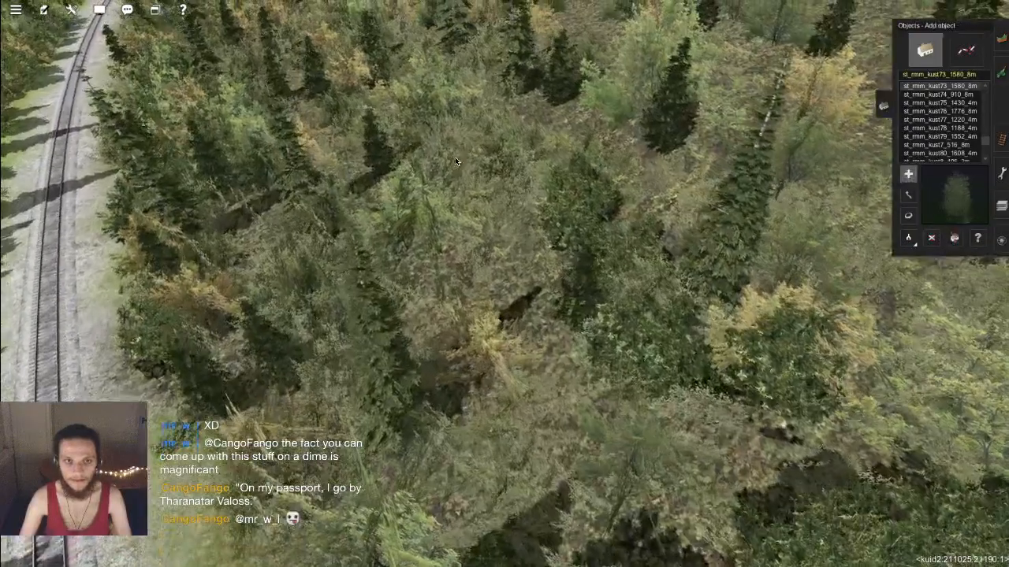
left_click(457, 153)
key("h")
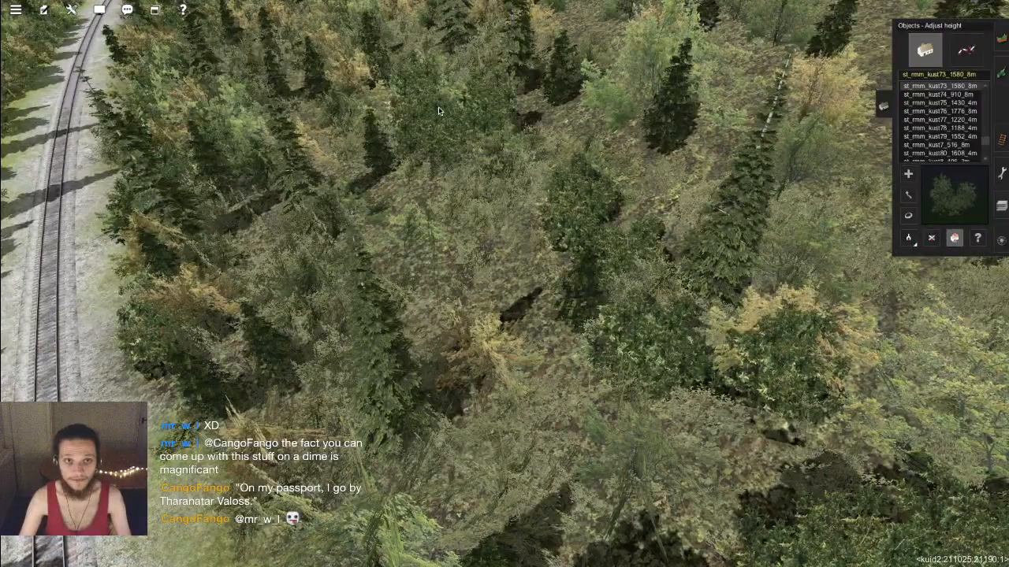
left_click_drag(394, 85, 391, 126)
Step: Lower the bush in front of the yellow shrub in the forest interior to -5 m and save the route
right_click(394, 130)
key("Left")
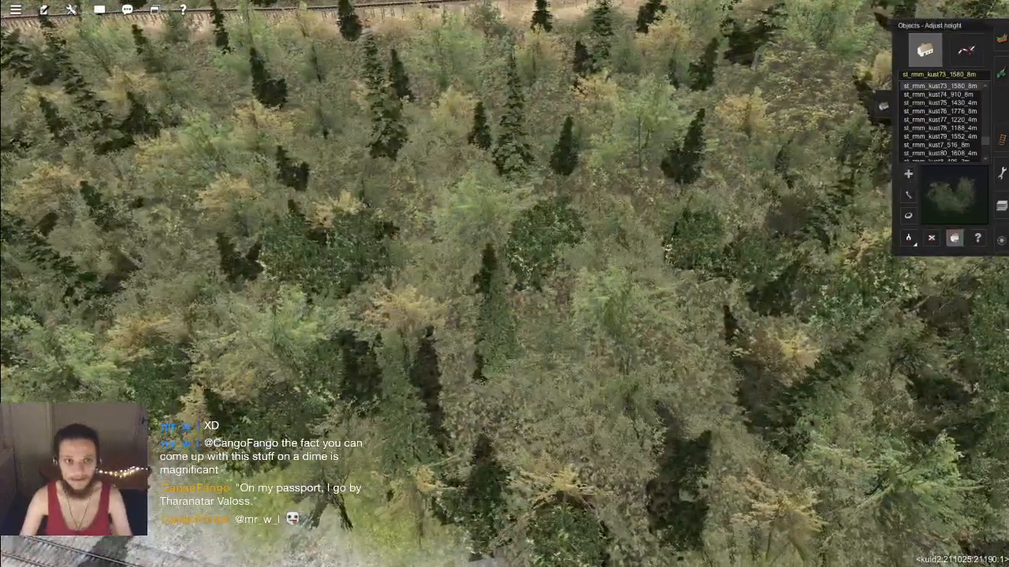
left_click_drag(340, 255, 360, 232)
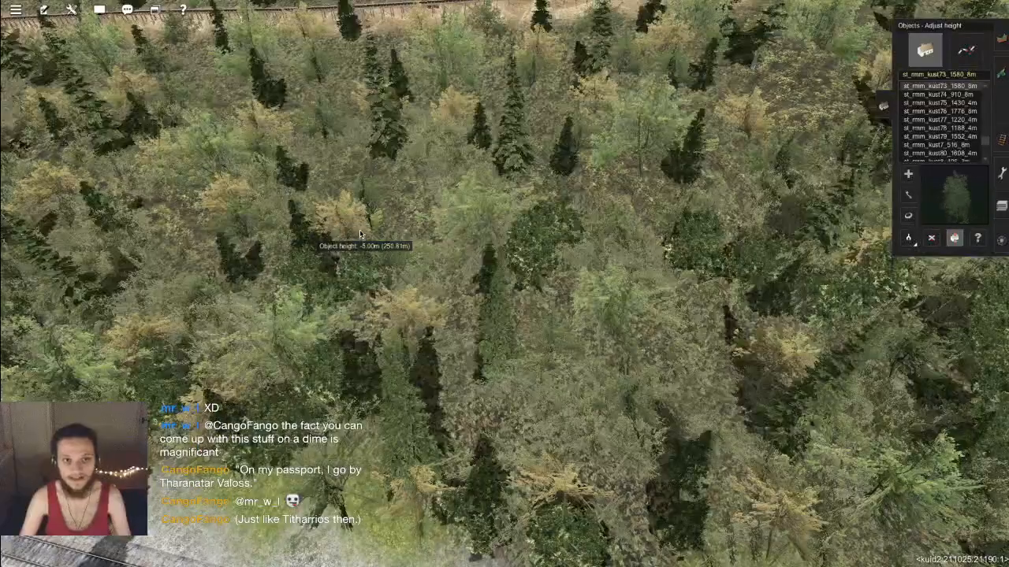
key("ctrl+s")
key("Return")
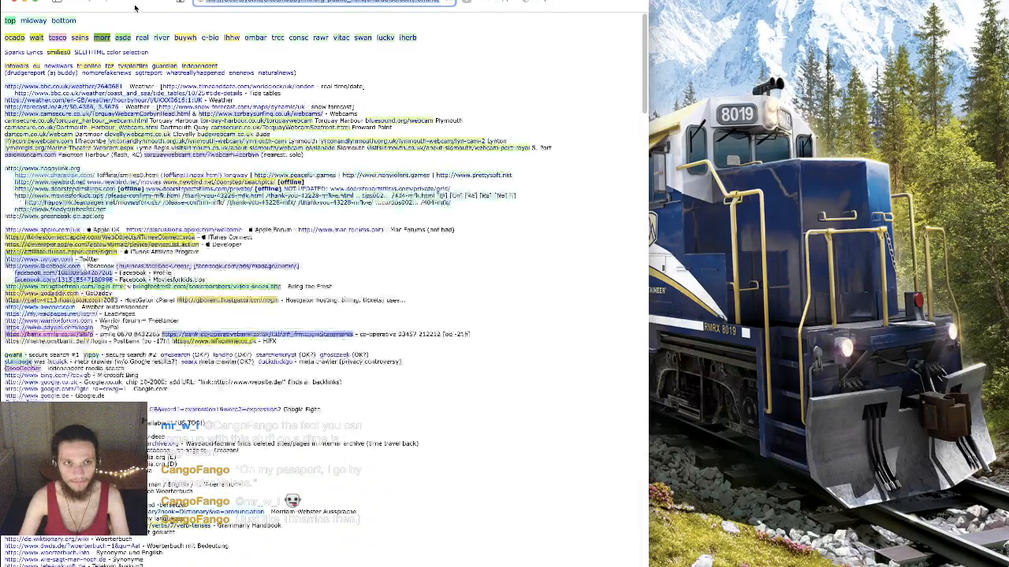
Step: Switch to the web browser, look at the search results for exoplanets, and return to the route editor
left_click_drag(135, 7, 685, 566)
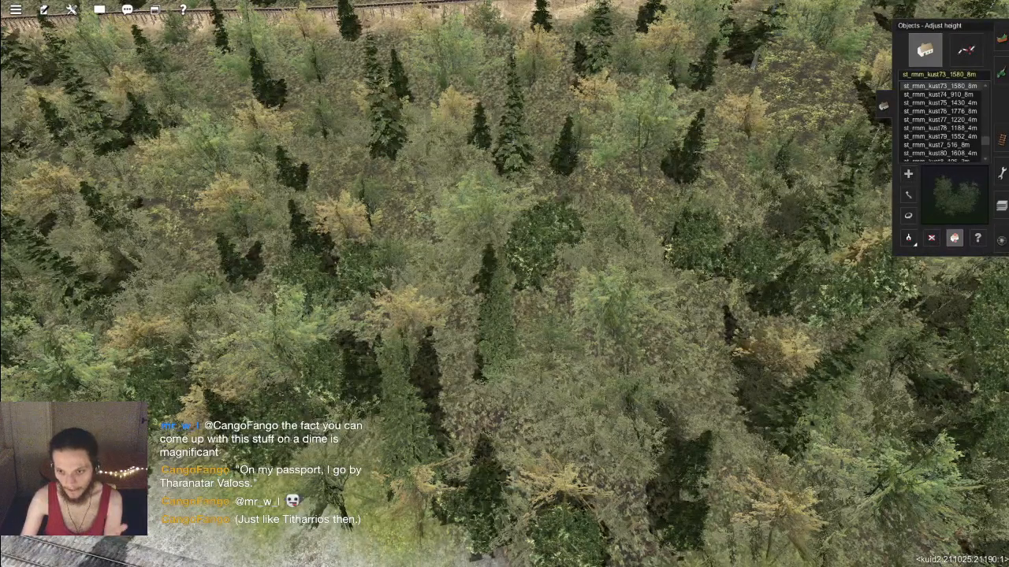
left_click_drag(846, 566, 842, 261)
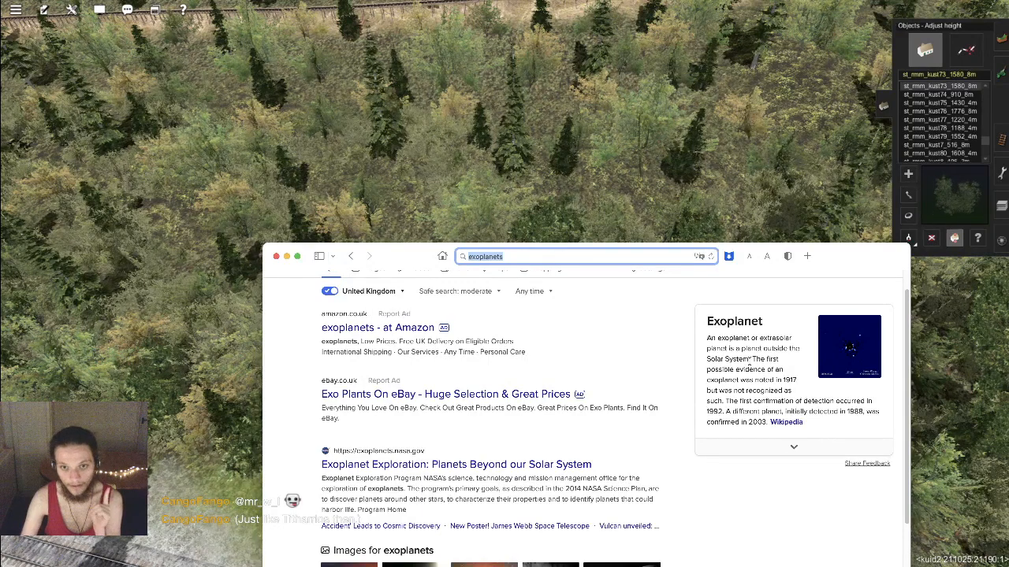
left_click(750, 364)
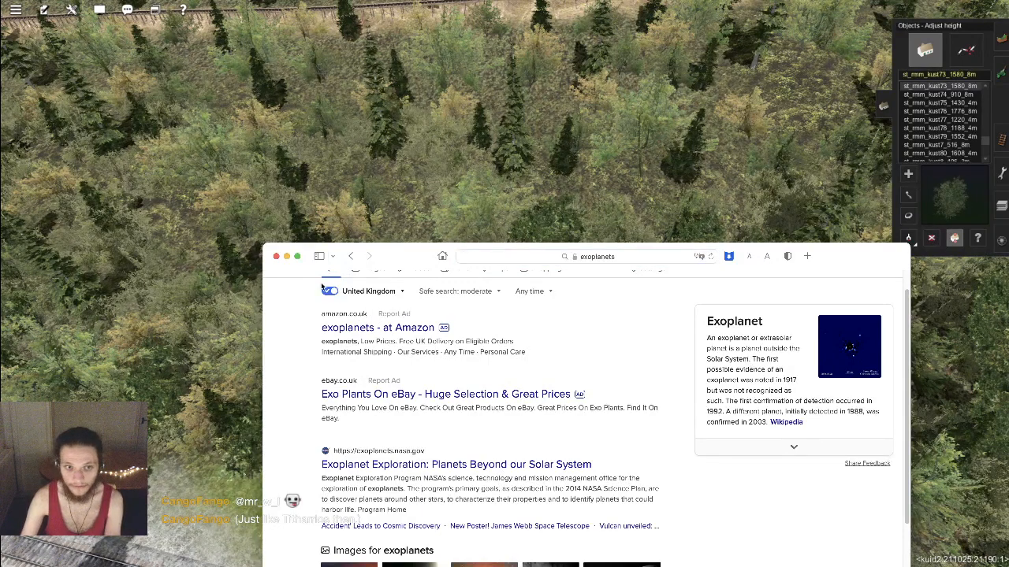
key("super+Tab")
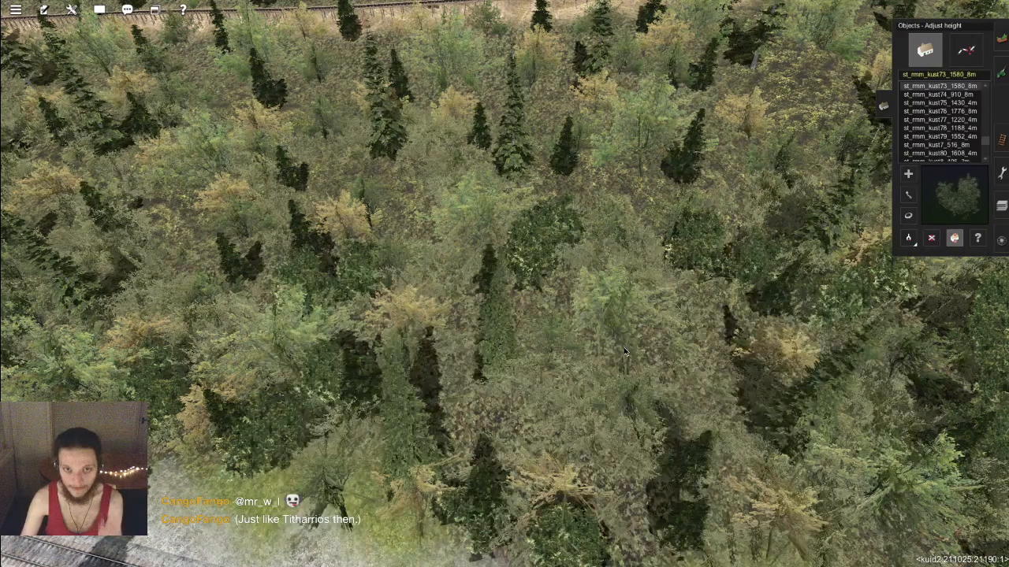
Step: Inspect the forest on both sides of the railway track for sparse areas and save the route
scroll(545, 311, "down", 4)
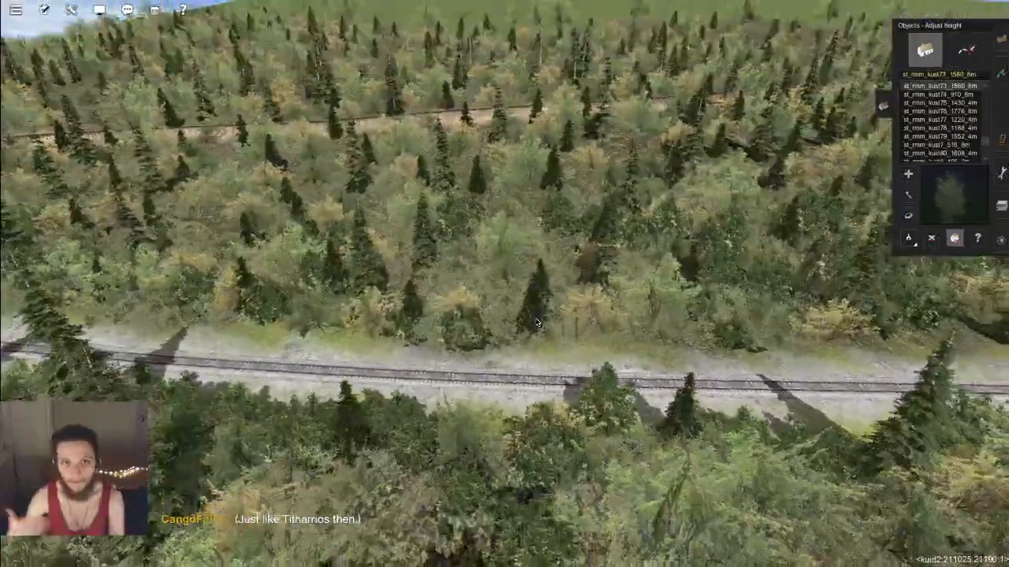
right_click_drag(536, 322, 455, 303)
scroll(545, 285, "down", 3)
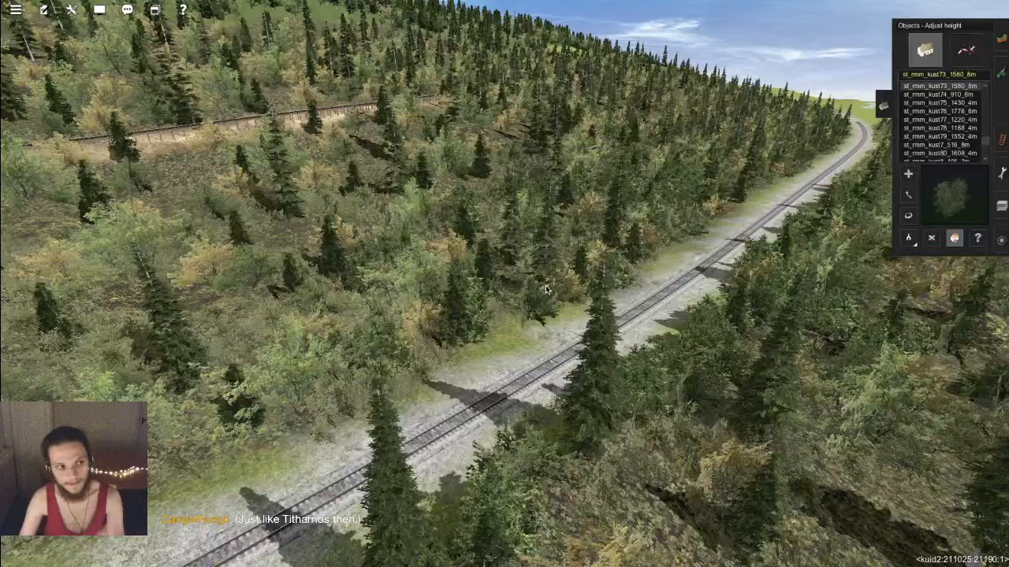
right_click_drag(581, 258, 549, 253)
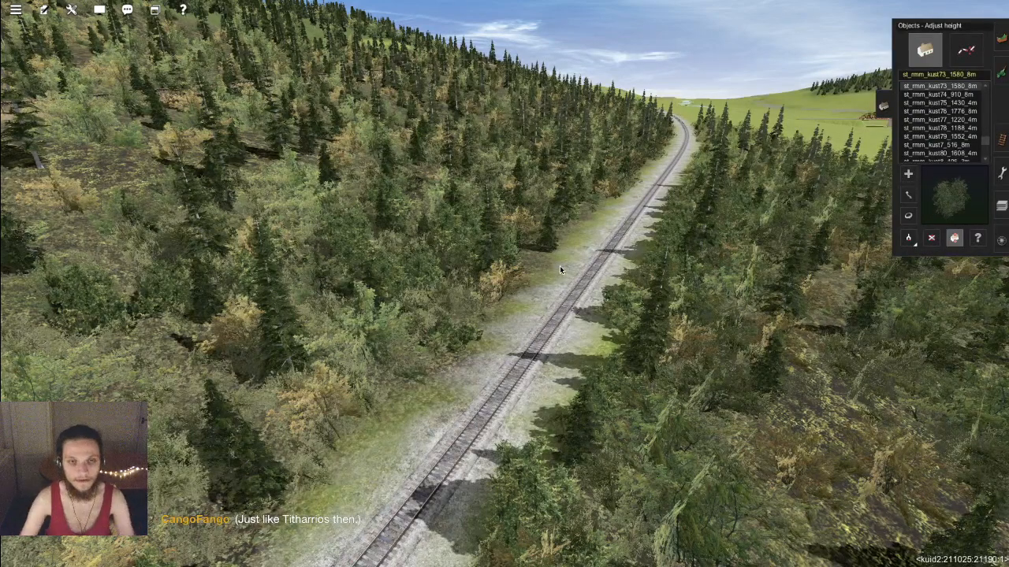
right_click_drag(560, 266, 501, 289)
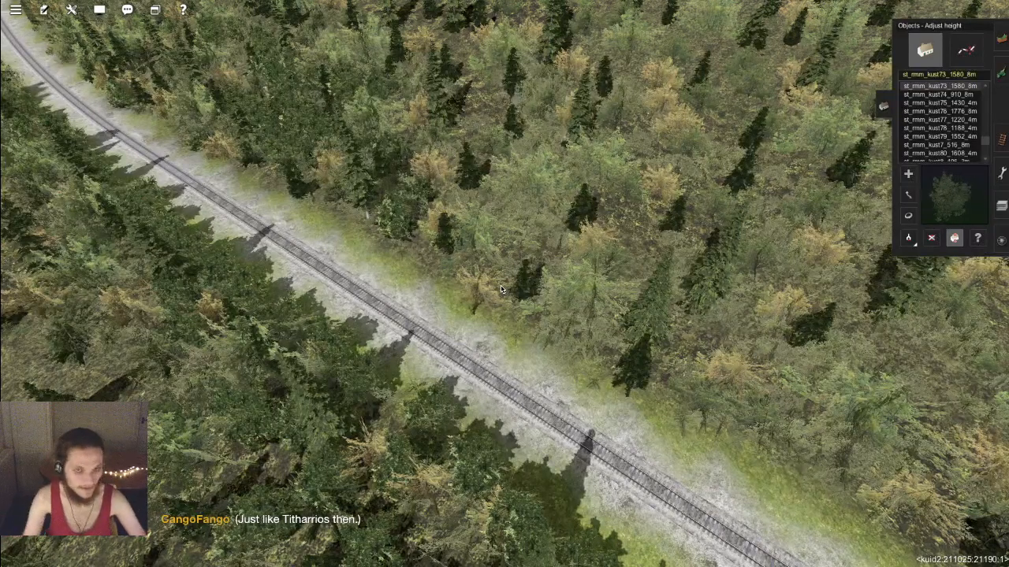
key("ctrl+s")
key("Return")
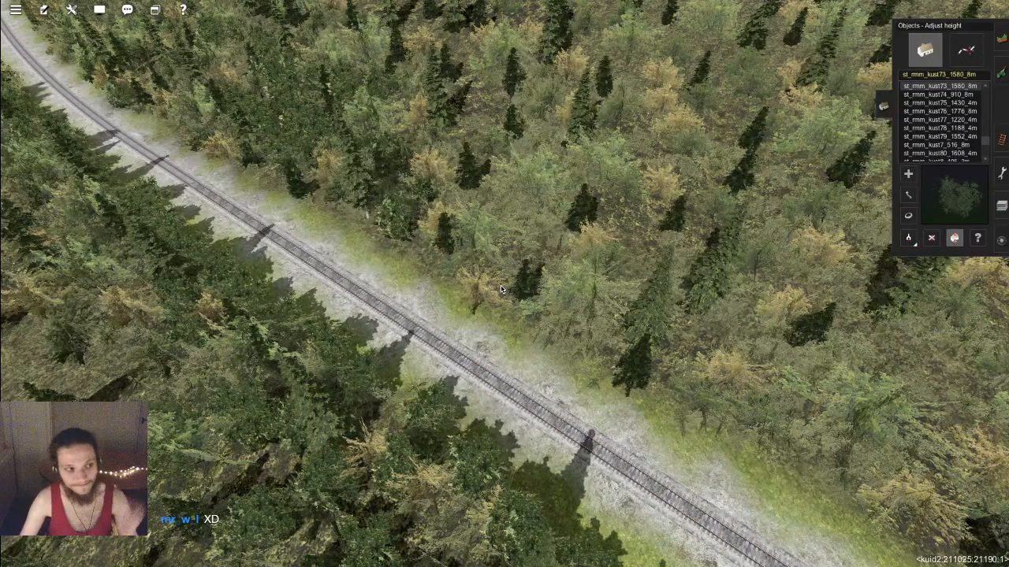
Step: Place a bush in the gap between the pale green trees behind the yellow trackside shrubs and lower it
key("Left")
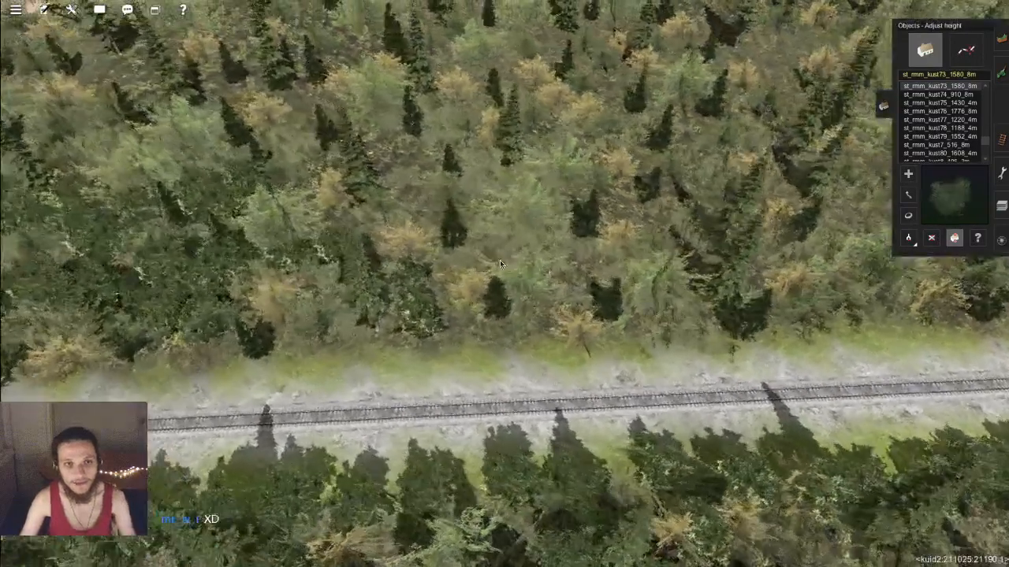
key("a")
key("h")
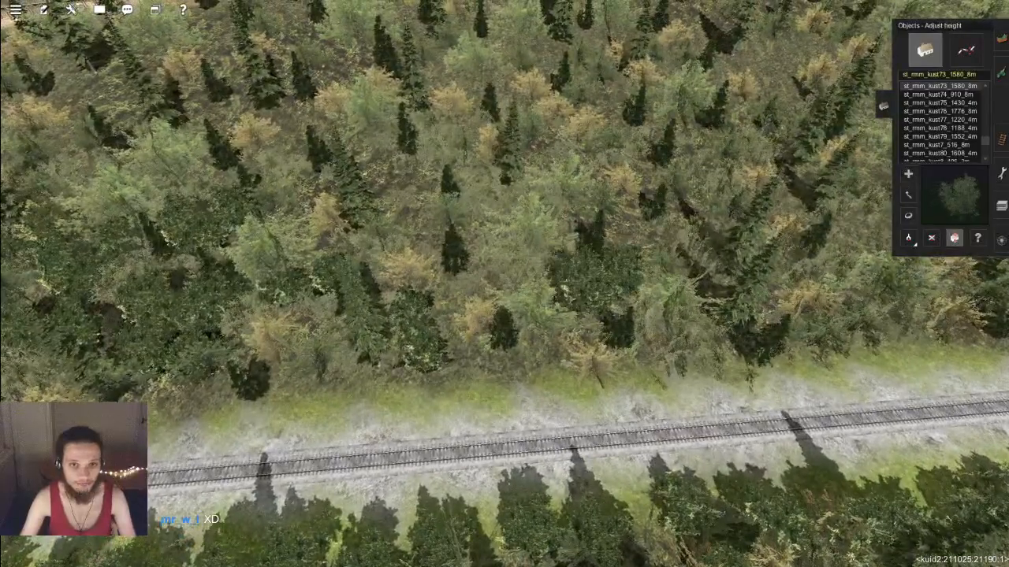
Step: Add a bush in the gap between the dark conifer and the yellow shrub near the track, lowered to -5 m
scroll(539, 327, "up", 3)
key("a")
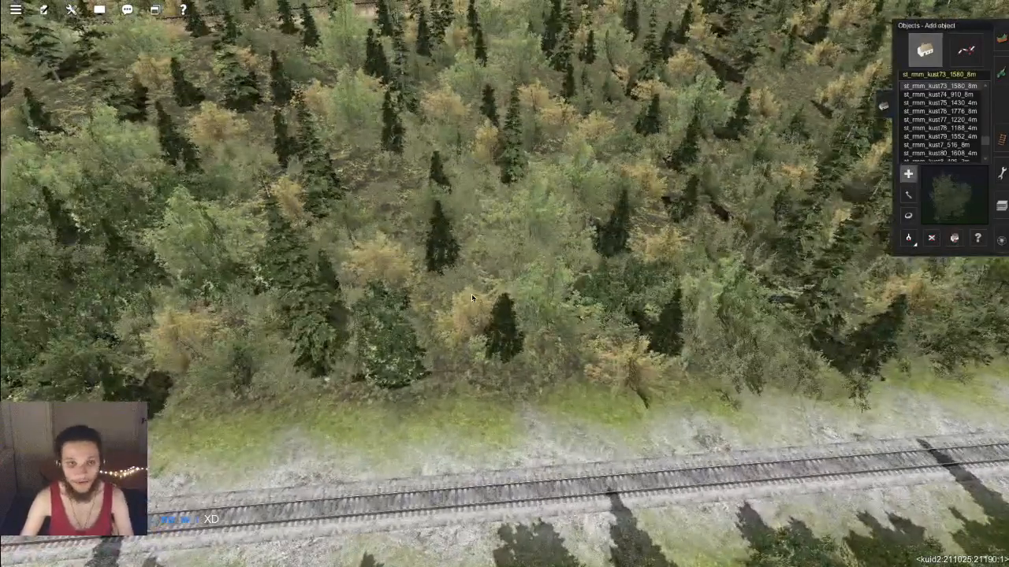
left_click(471, 248)
key("d")
left_click(471, 245)
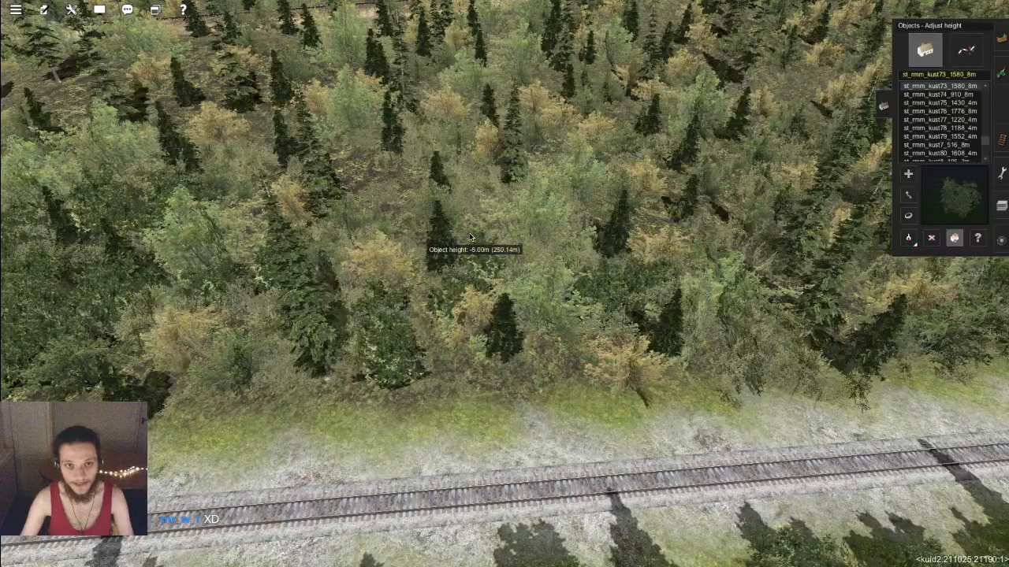
Step: Place a bush at the forest edge between the small dark conifer and the yellow trackside shrub, and adjust its height
left_click(558, 360)
key("h")
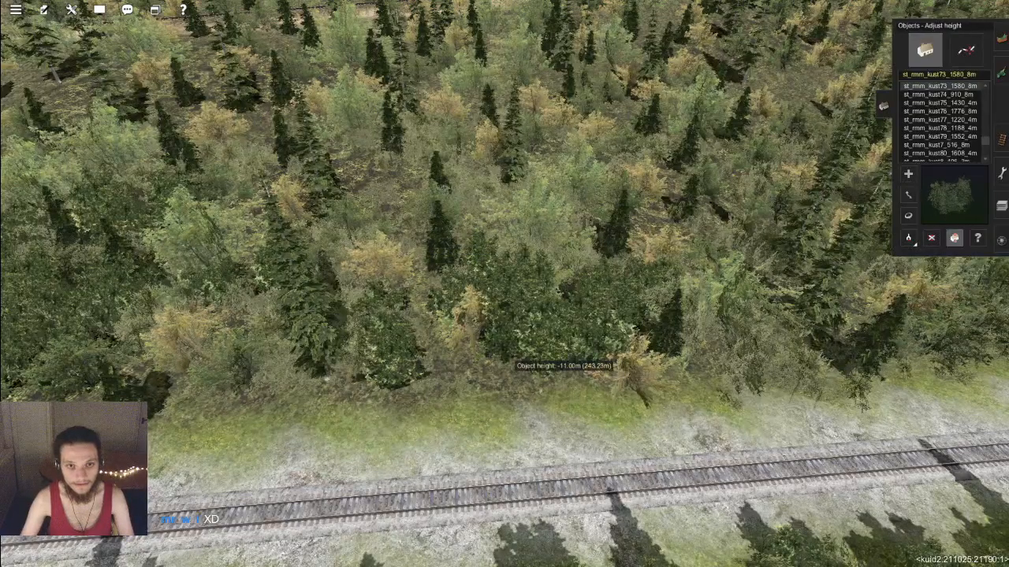
left_click_drag(551, 367, 548, 323)
key("Left")
Step: Place a bush beside the dark trackside conifer, in front of the bare forest floor, and lower it to -6 m
key("Down")
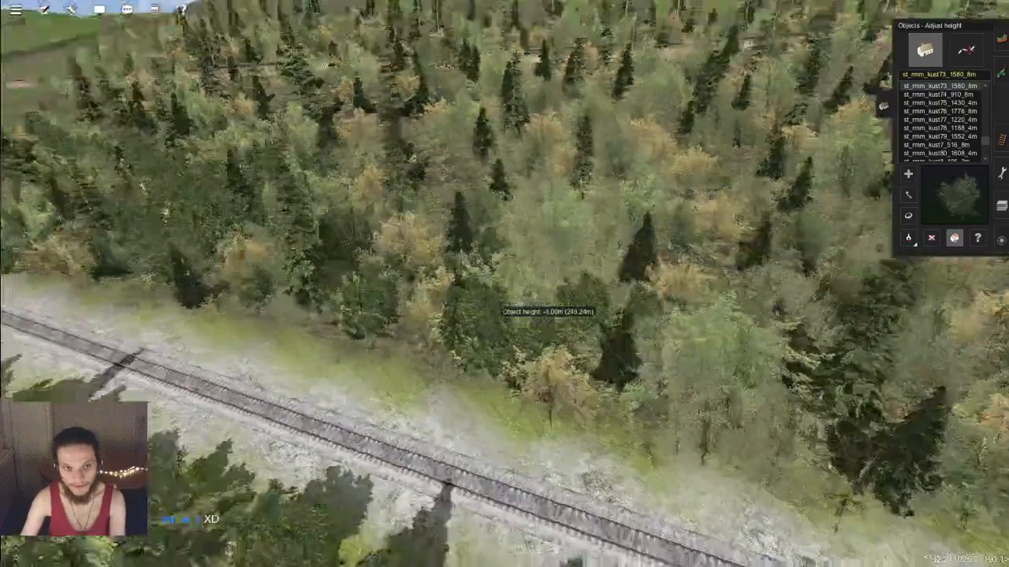
key("Up")
right_click(531, 272)
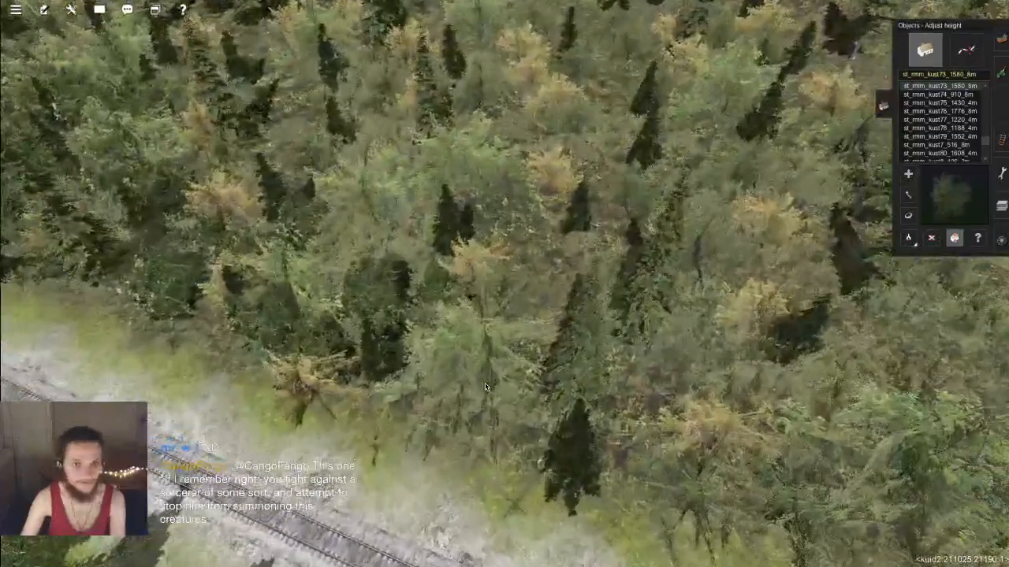
right_click(550, 312)
right_click(580, 263)
key("a")
key("h")
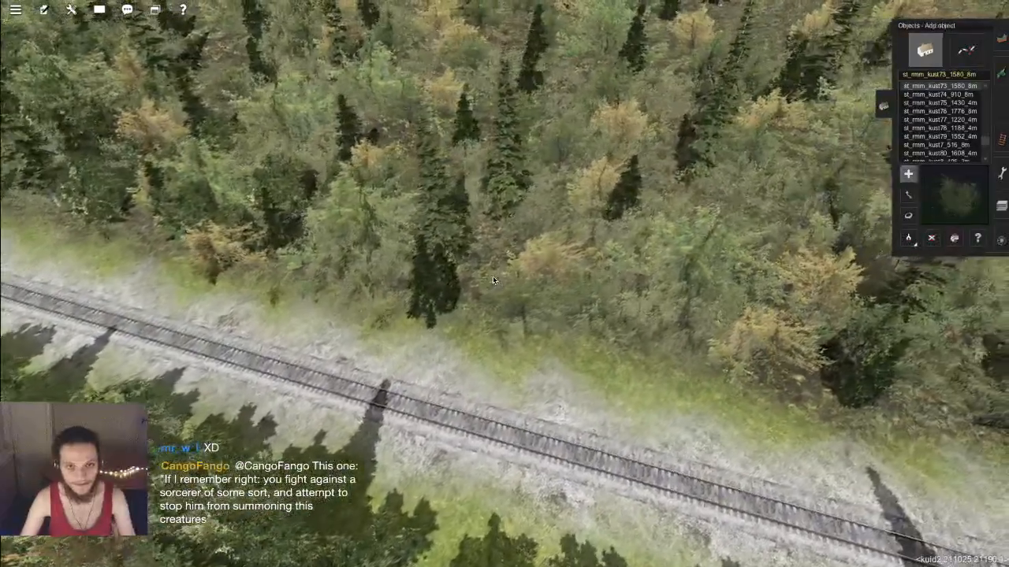
left_click_drag(493, 276, 493, 303)
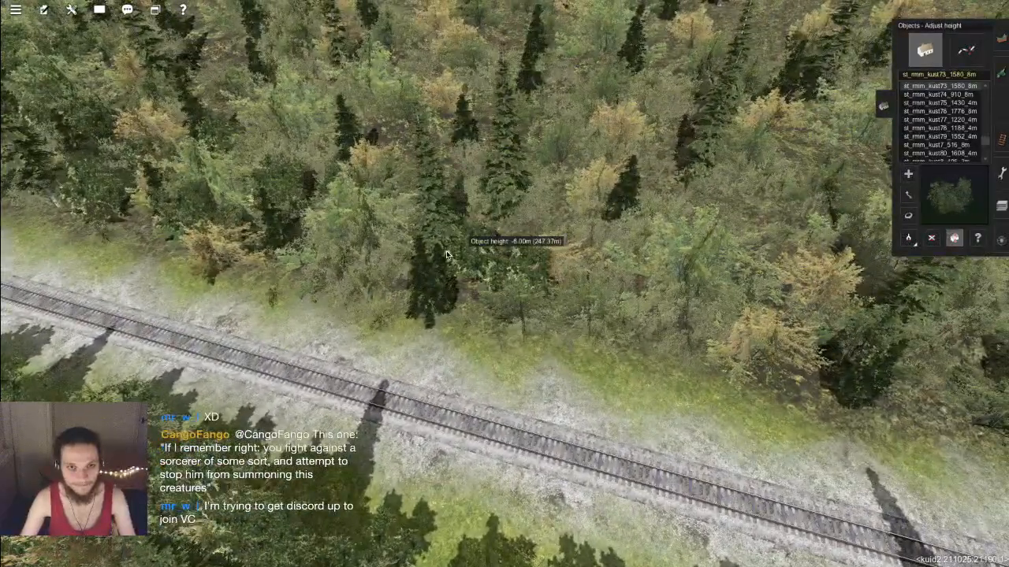
Step: Add a bush at the grassy forest edge between the orange shrub and the dark trackside conifer, and lower it
key("a")
left_click(361, 290)
key("h")
left_click_drag(361, 290, 361, 303)
Step: Add bushes along the forest edge on both sides of the yellow trackside shrub, lowering the one beyond it to -6 m
key("a")
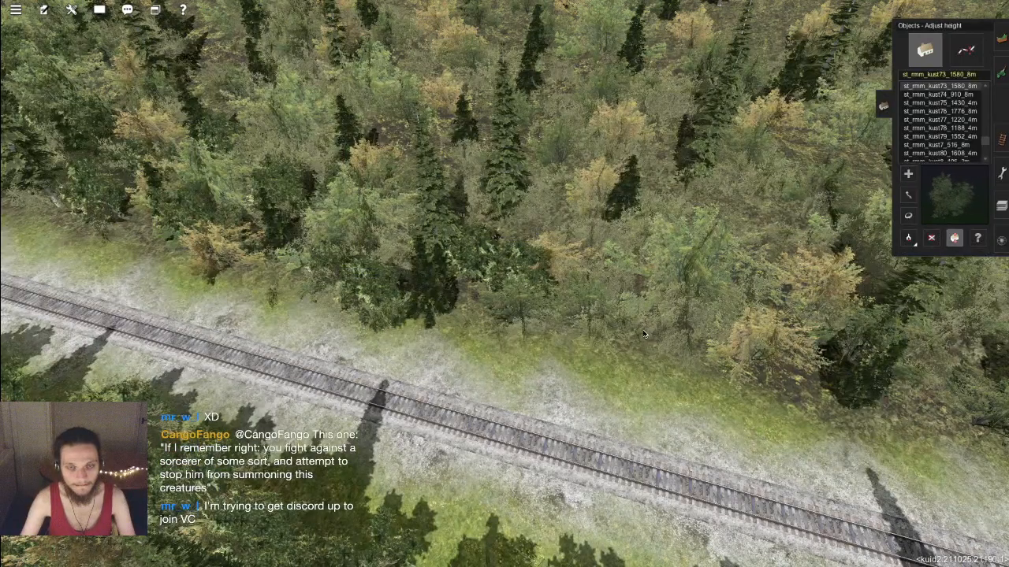
left_click_drag(643, 334, 648, 306)
right_click(667, 317)
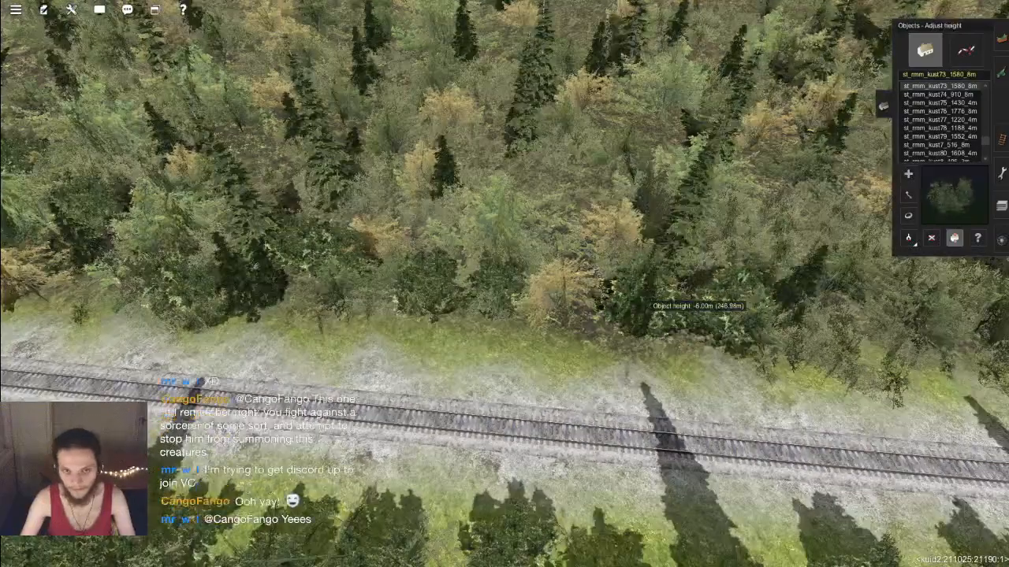
Step: Place a bush in the gap behind the yellow trackside shrubs near the tall conifer and lower it
right_click(688, 295)
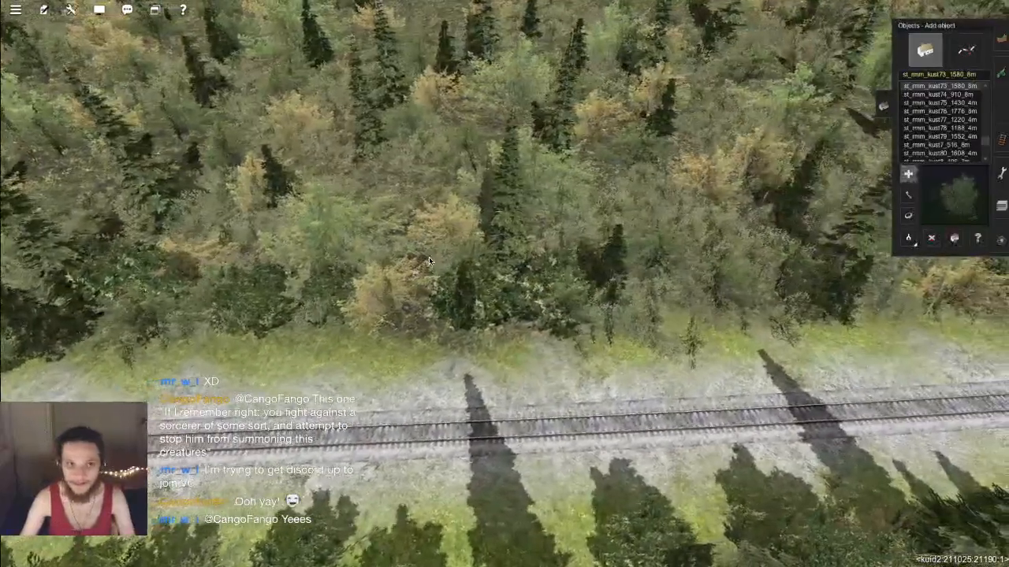
left_click_drag(431, 213, 433, 224)
key("Right")
key("Down")
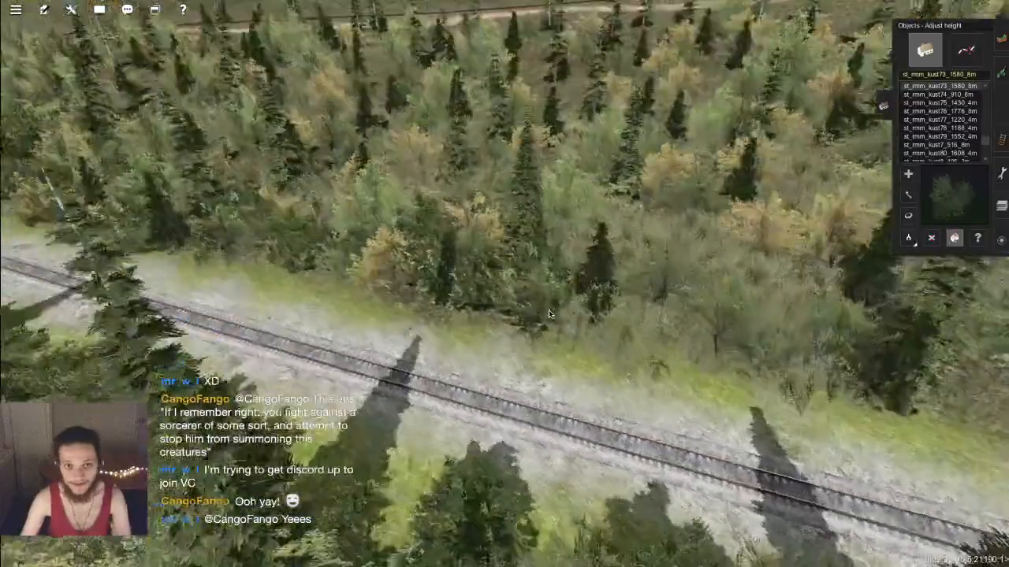
Step: Place a bush beside the dark trackside conifer, on its side nearer the distant hill, and lower it to -7 m
key("a")
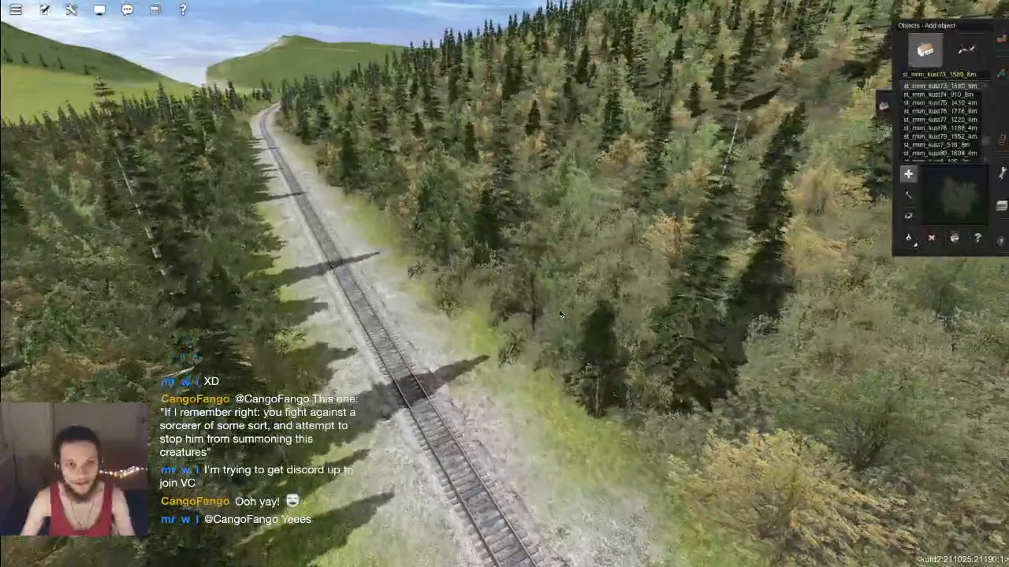
key("h")
left_click_drag(591, 248, 586, 326)
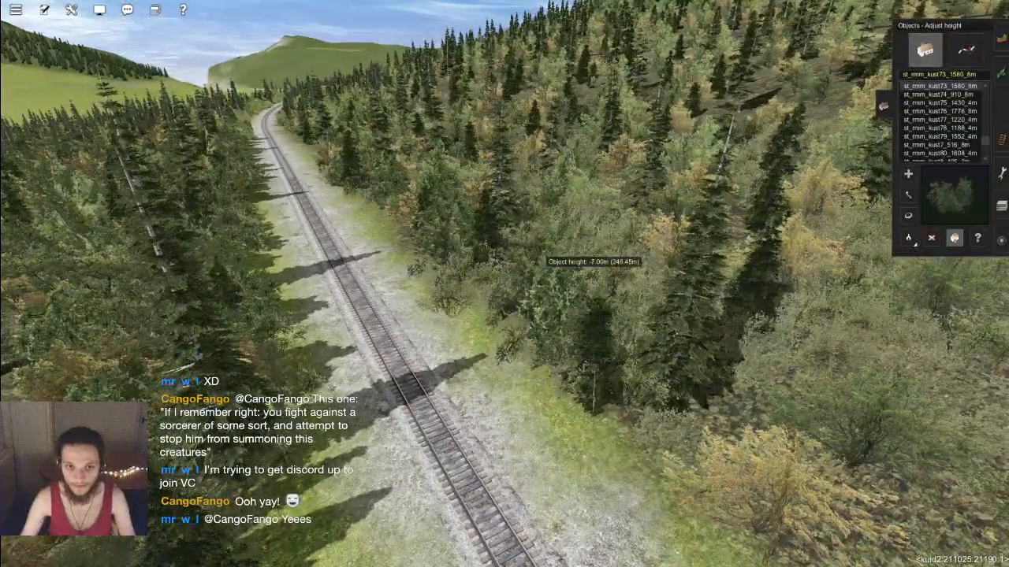
right_click(586, 326)
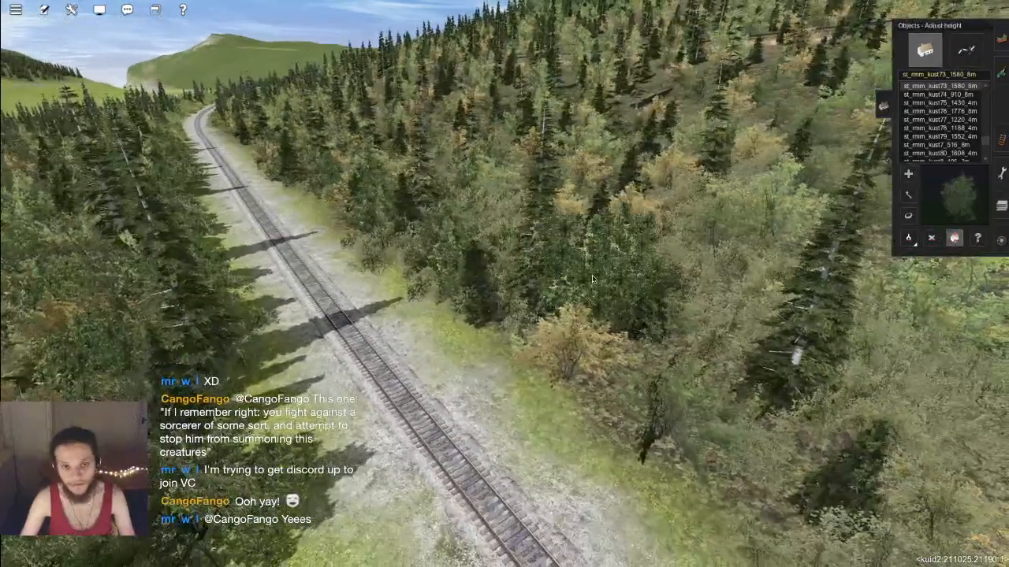
Step: Lower the bush behind the yellow trackside shrub and add another lowered bush farther along inside the forest
left_click_drag(598, 253, 598, 276)
key("a")
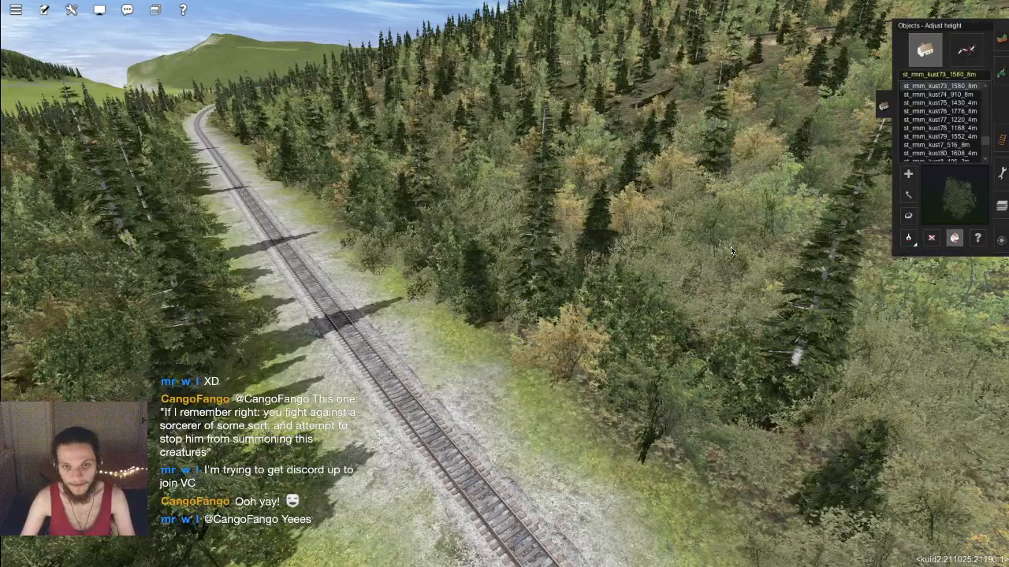
key("Right")
key("Up")
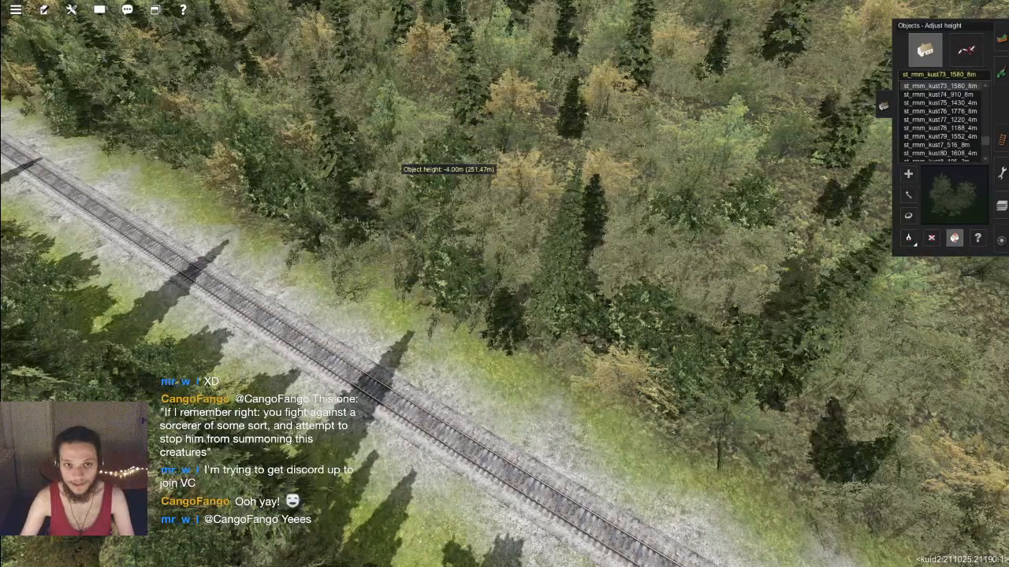
Step: Place a bush among the orange shrubs deeper in the forest and lower it into the surrounding growth
key("a")
left_click(558, 157)
key("h")
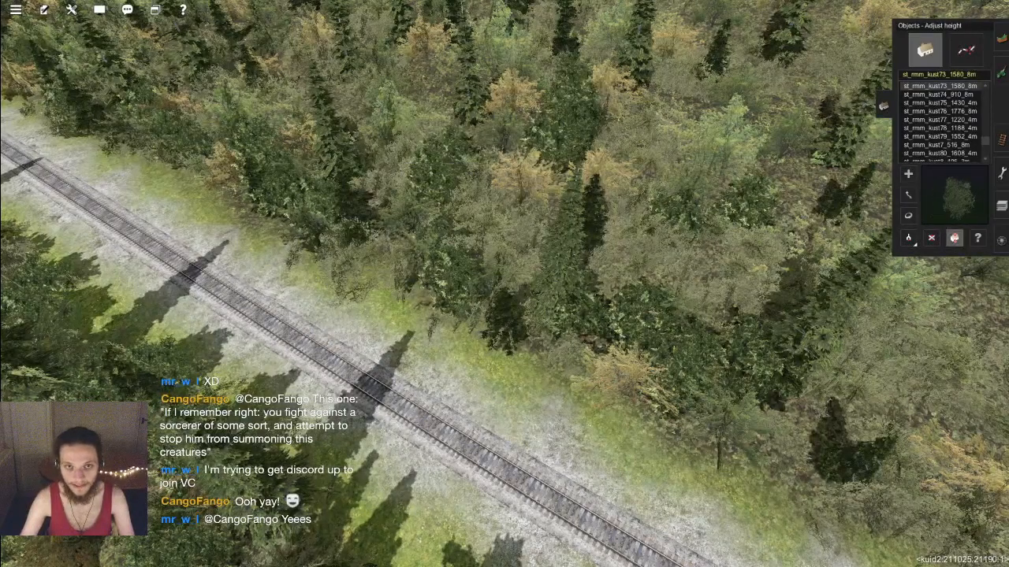
left_click_drag(558, 120, 623, 243)
right_click(621, 241)
Step: Add a bush in the gap behind the yellow shrub between the small dark conifer and the tall conifer, and lower it
key("Left")
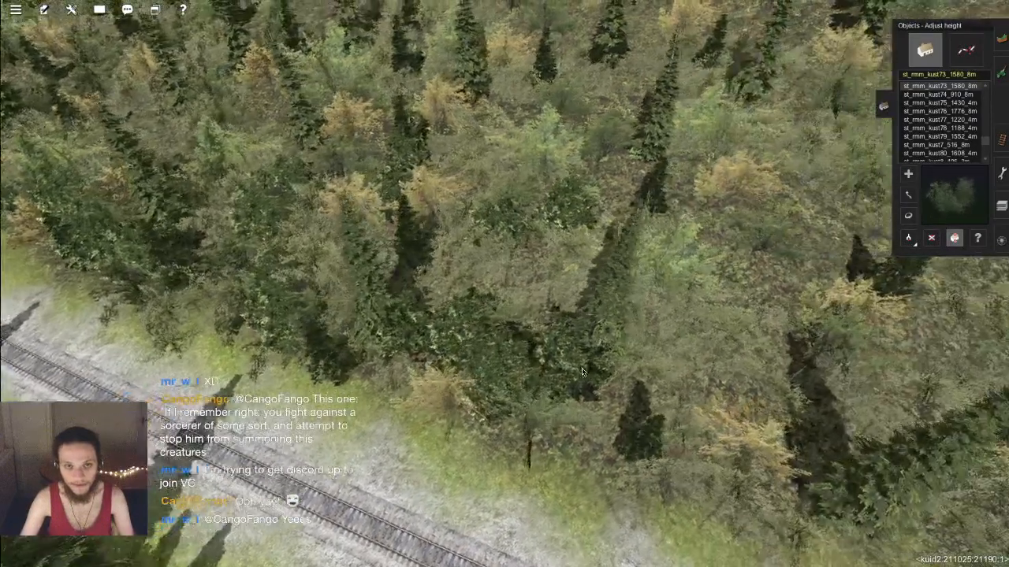
right_click(617, 312)
key("a")
left_click(594, 257)
key("h")
left_click_drag(607, 204, 631, 301)
right_click(632, 301)
Step: Place a bush at the grassy forest edge next to the tall trackside conifer and lower it
key("Left")
key("a")
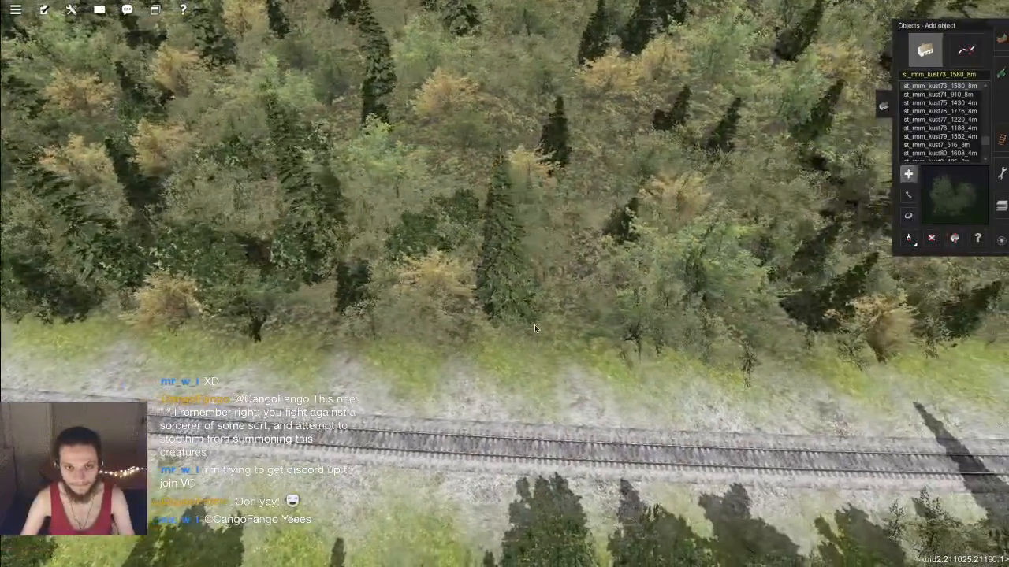
left_click(559, 316)
key("h")
mouse_move(559, 317)
left_mouse_down()
mouse_move(565, 363)
mouse_move(561, 316)
left_mouse_up()
Step: Search the computer for "di" and open the top match
key("super+space")
type("di")
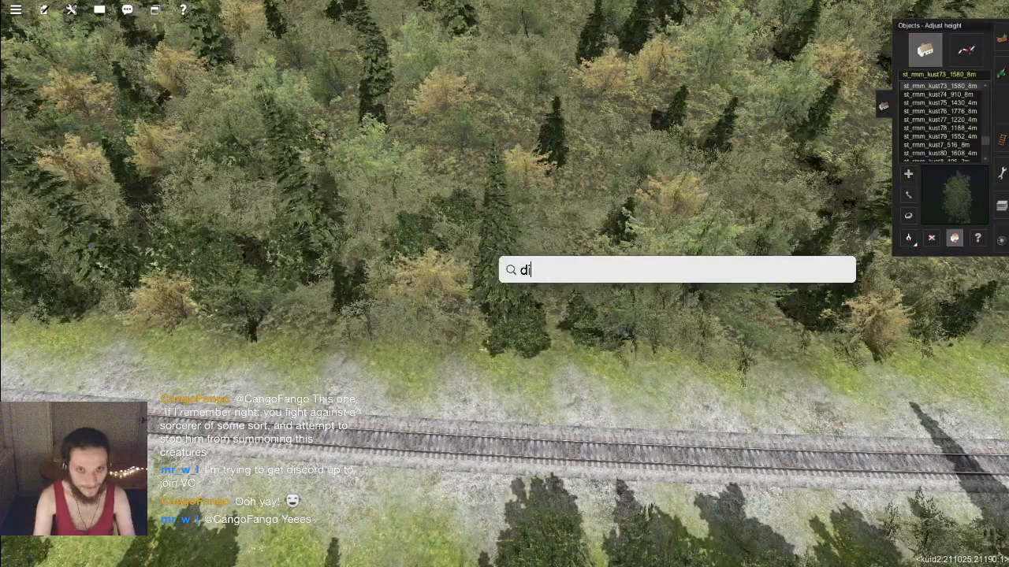
key("Return")
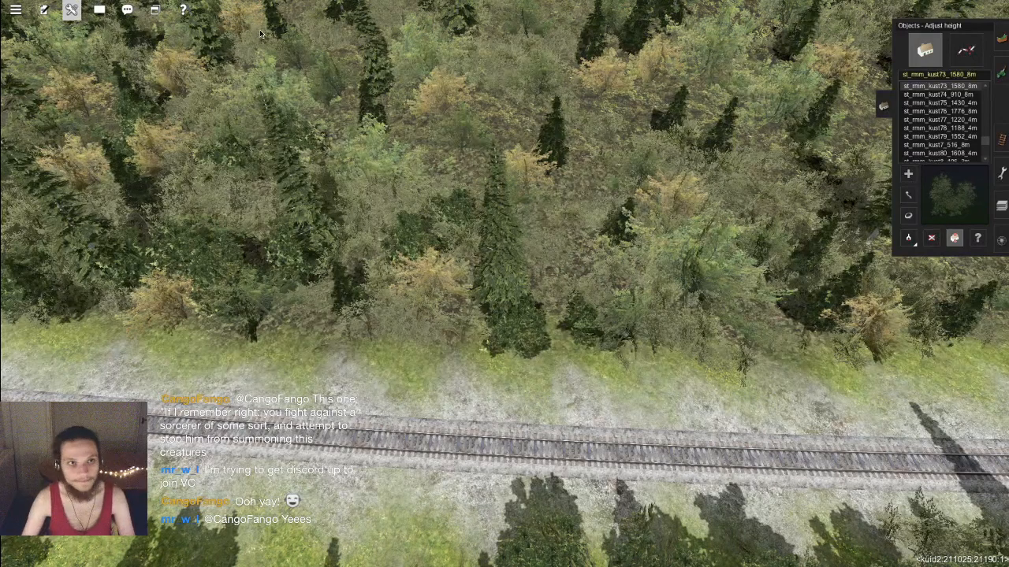